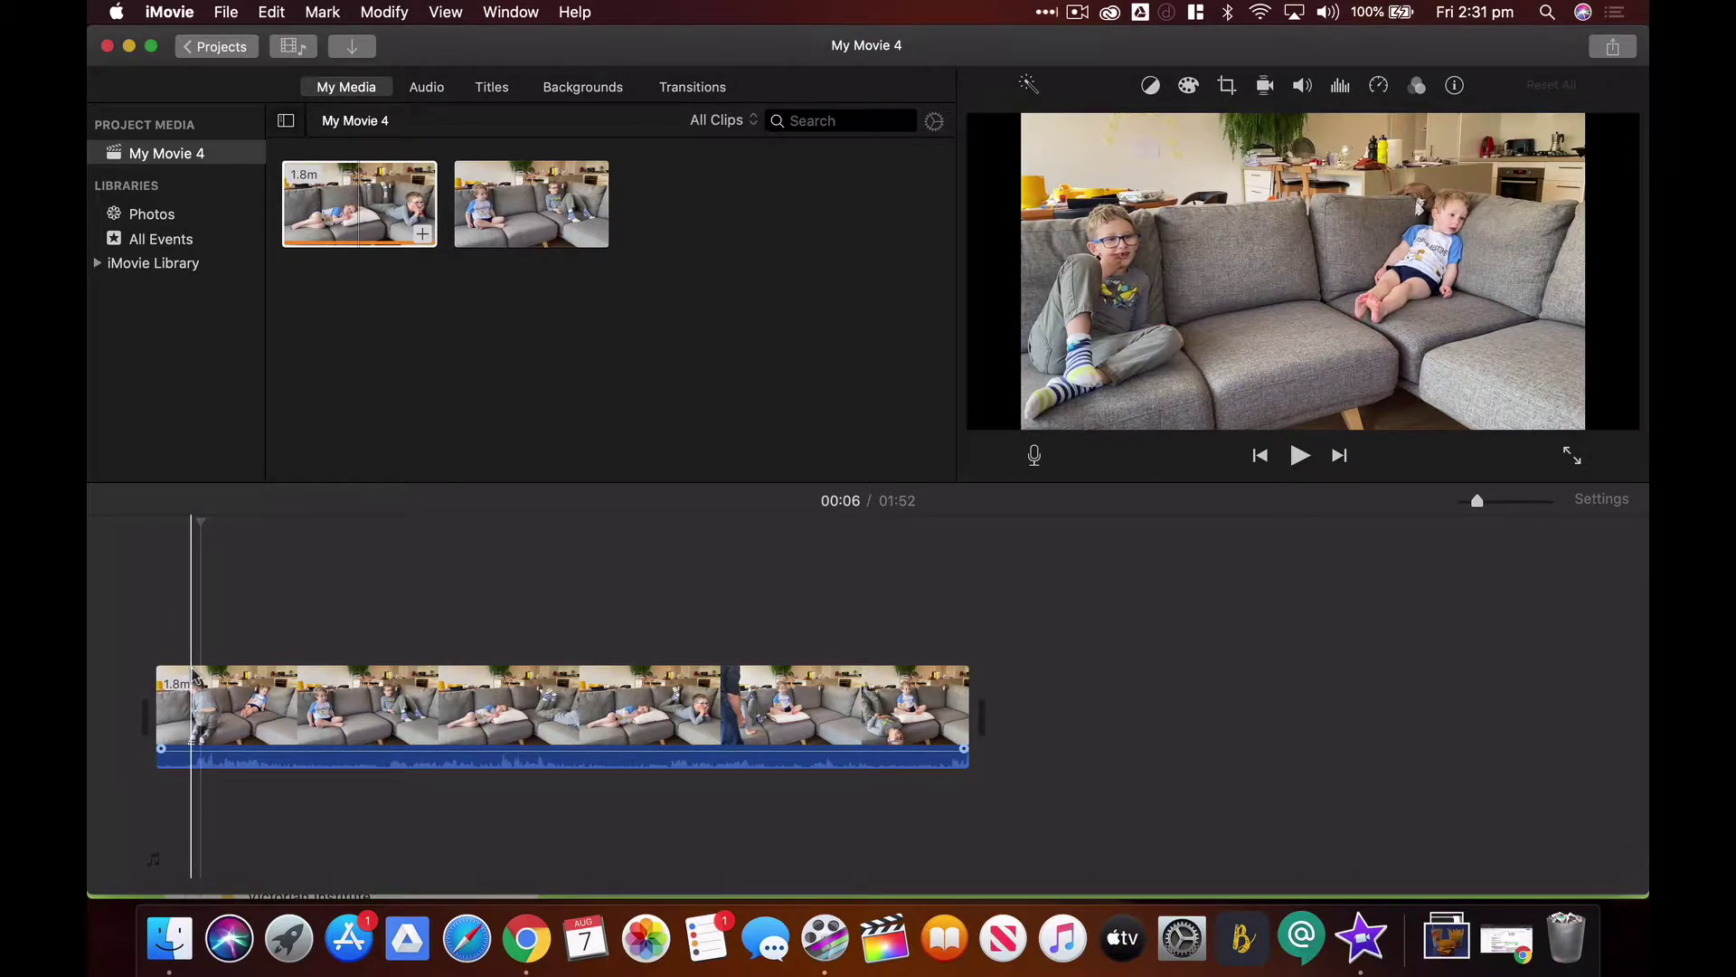
# Split the timeline clip at about 5, 22 and 31 seconds
pyautogui.click(193, 676)
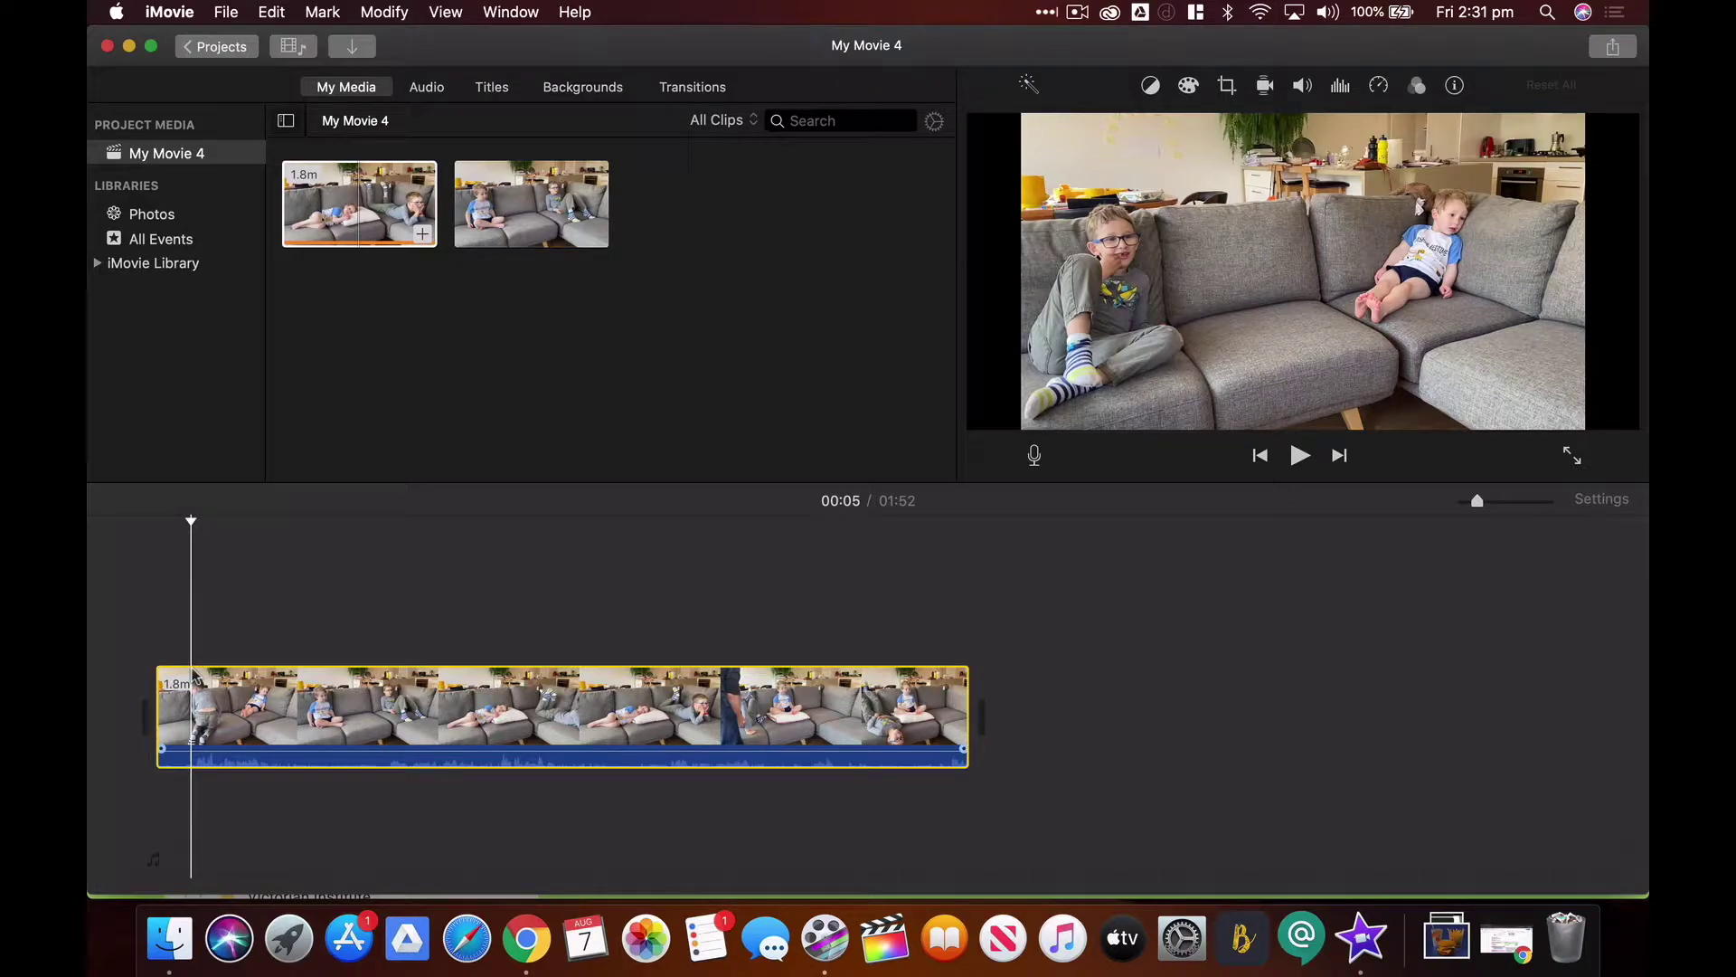
pyautogui.press('super+b')
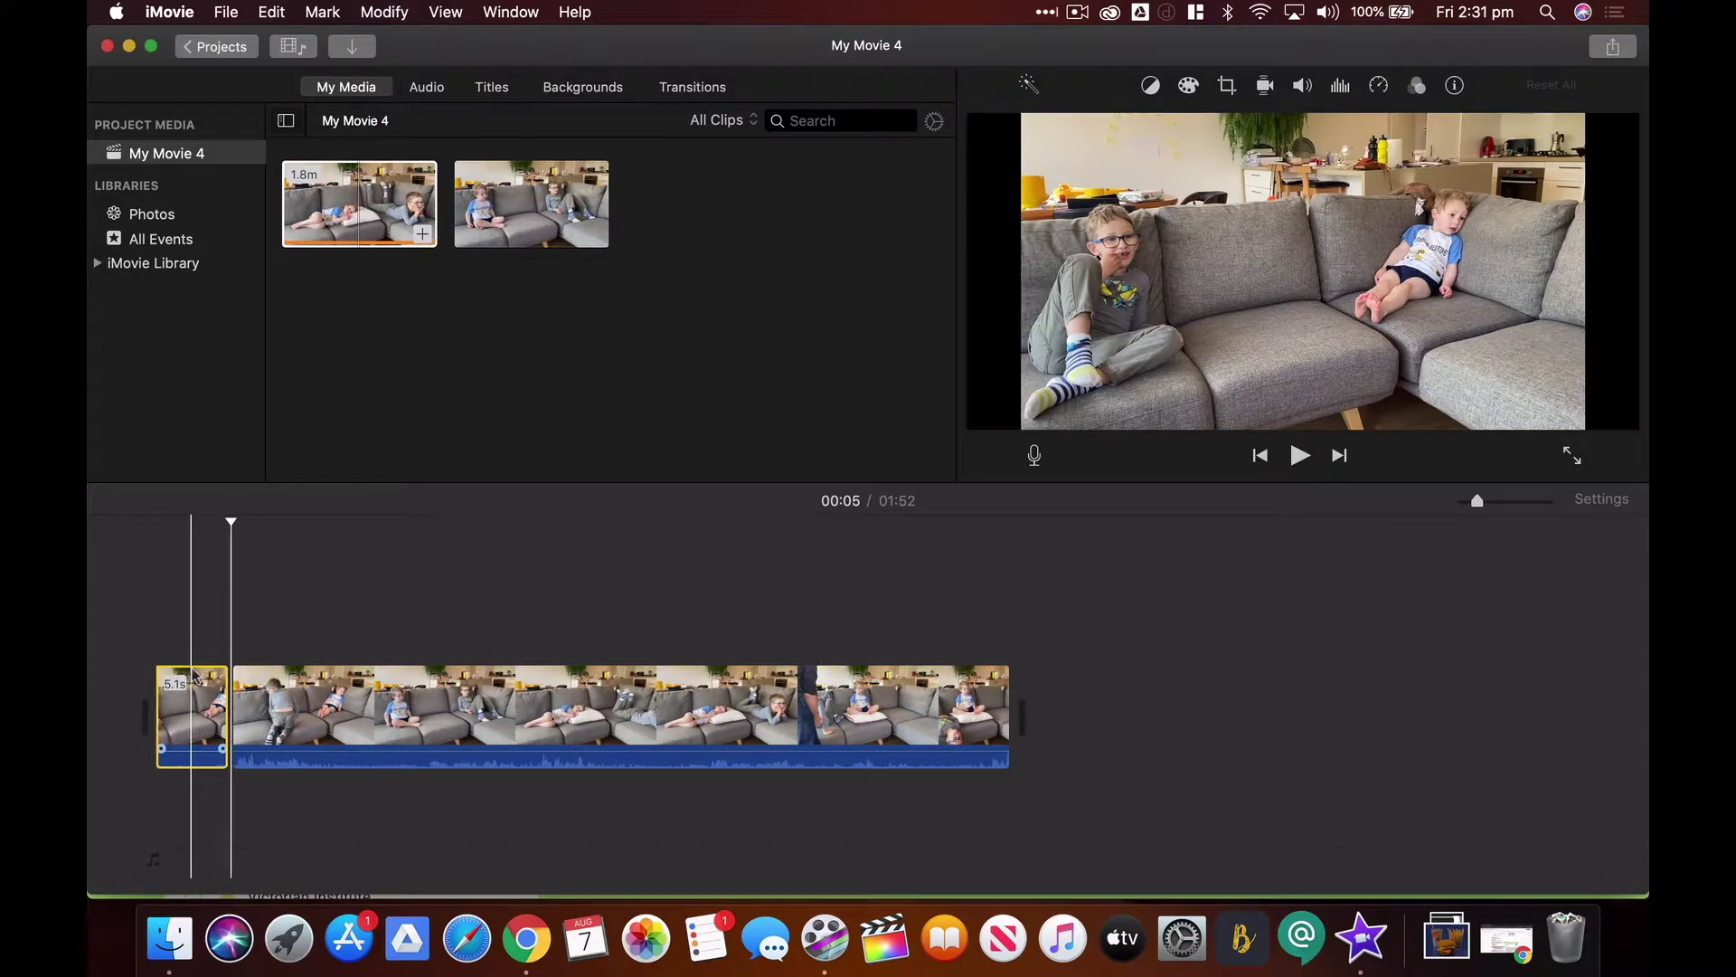
pyautogui.click(360, 690)
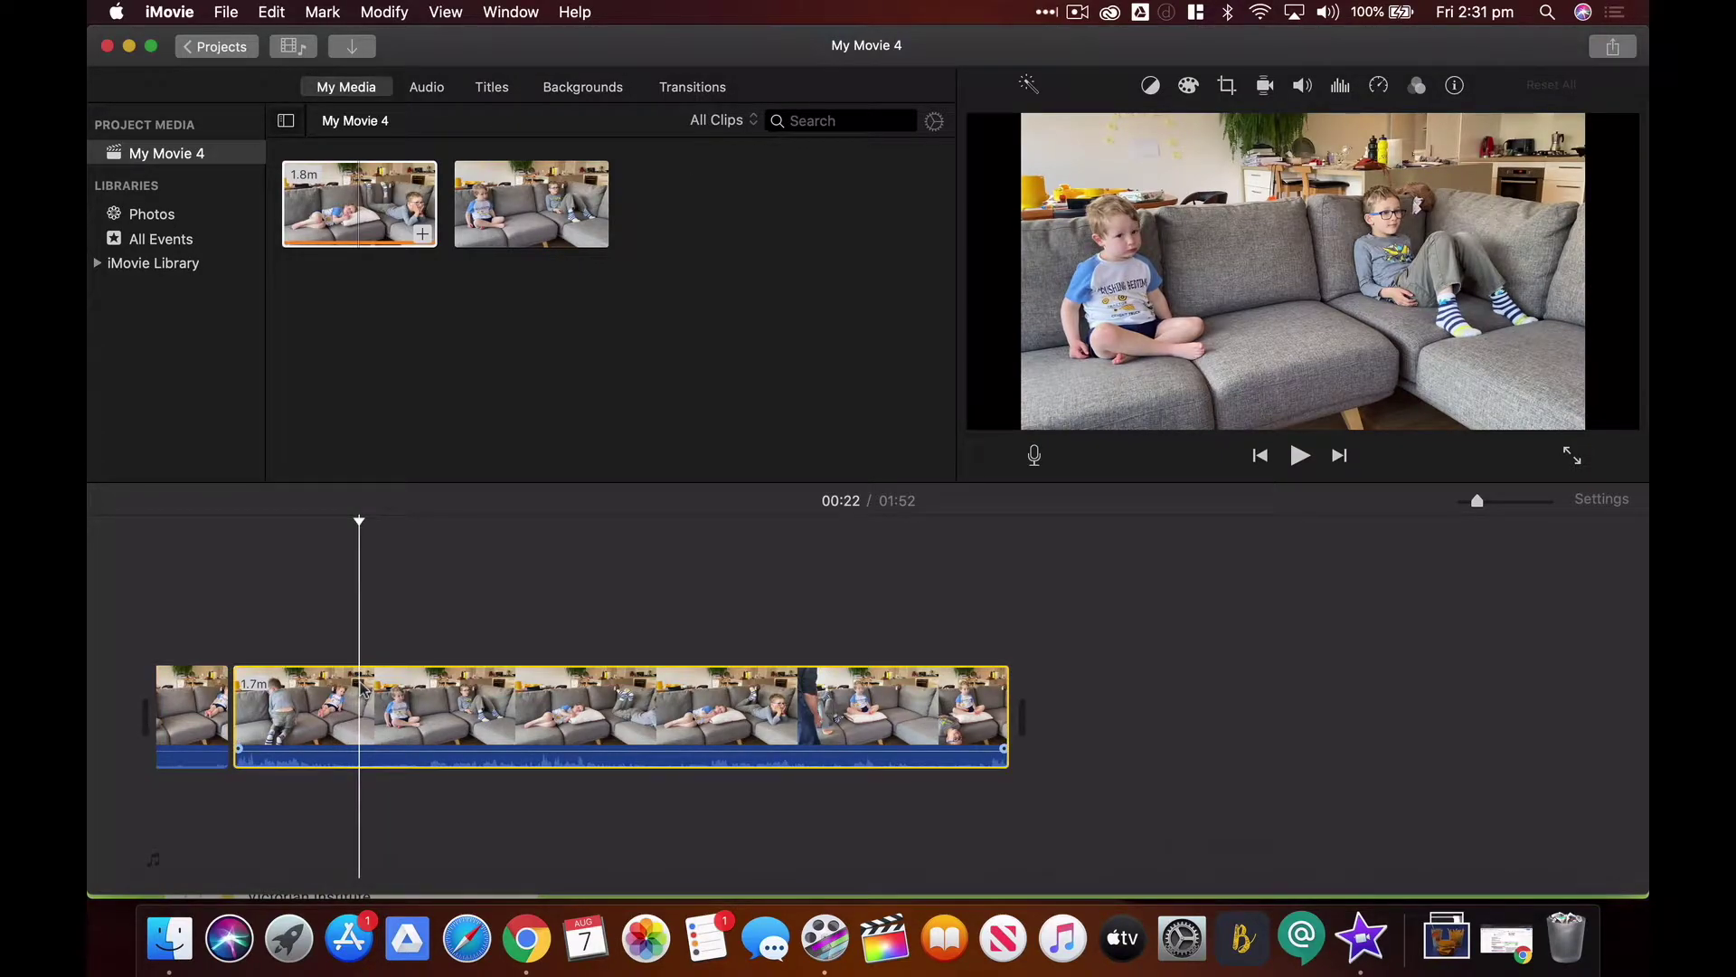
pyautogui.press('super+b')
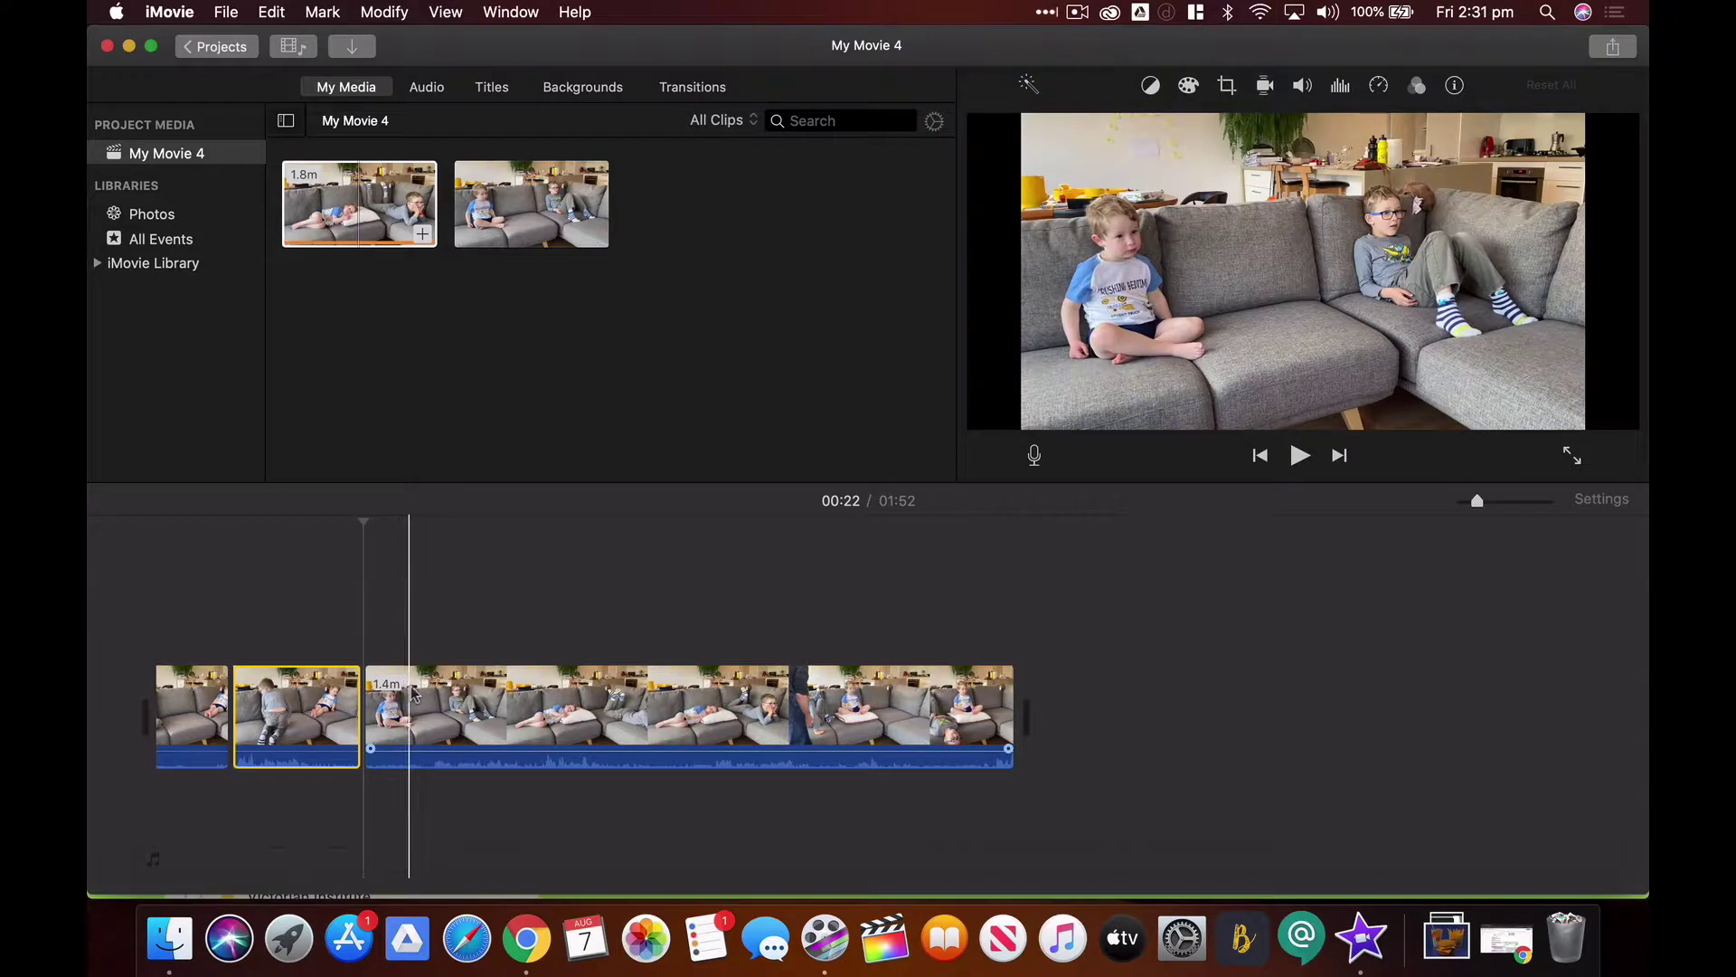
pyautogui.click(431, 693)
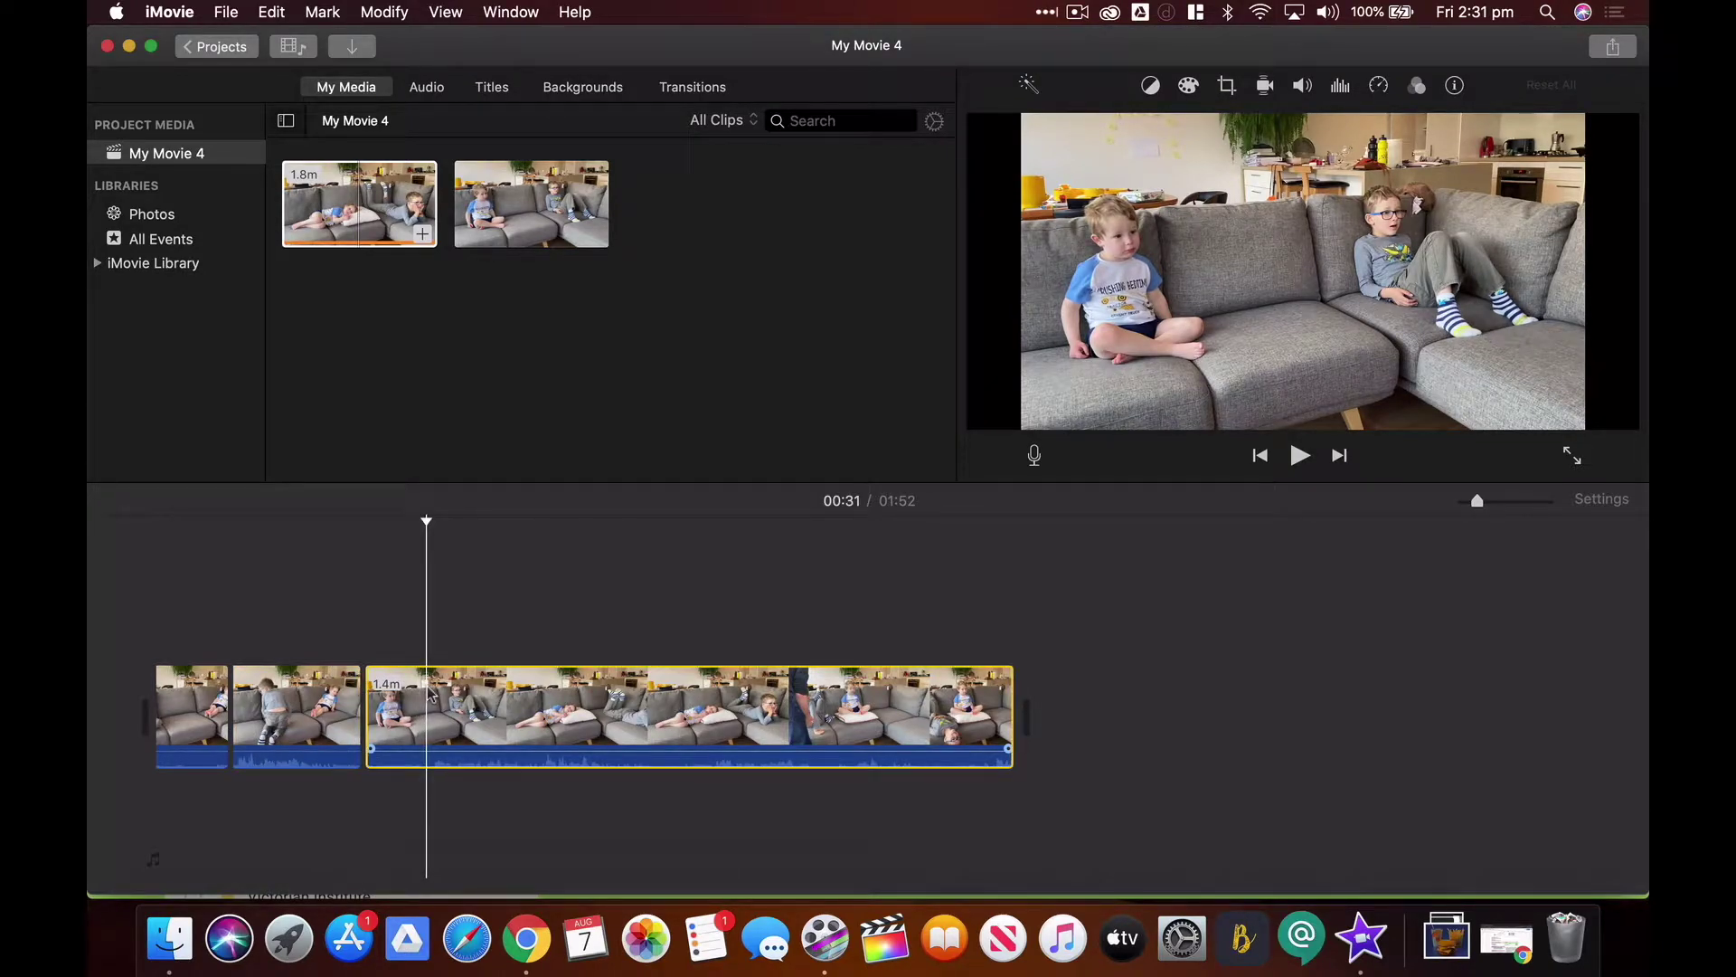
pyautogui.press('super+b')
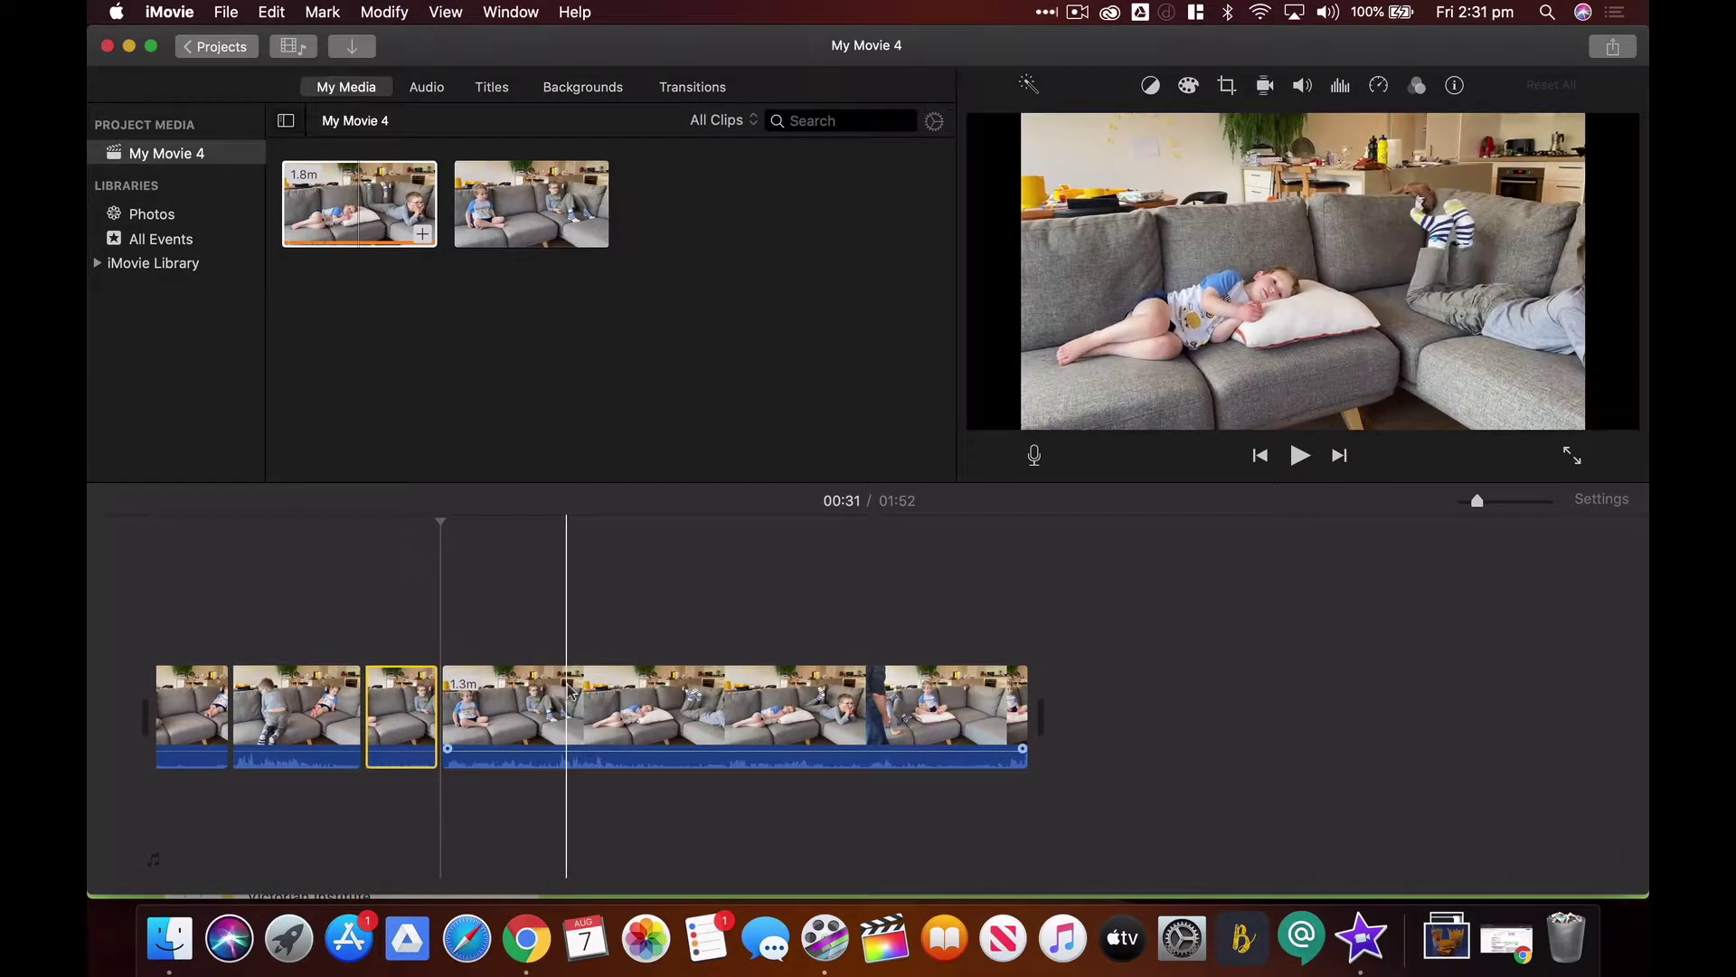
# Split the rest of the clip at about 1:00, 1:09, 1:35 and 1:47
pyautogui.click(652, 701)
pyautogui.press('super+b')
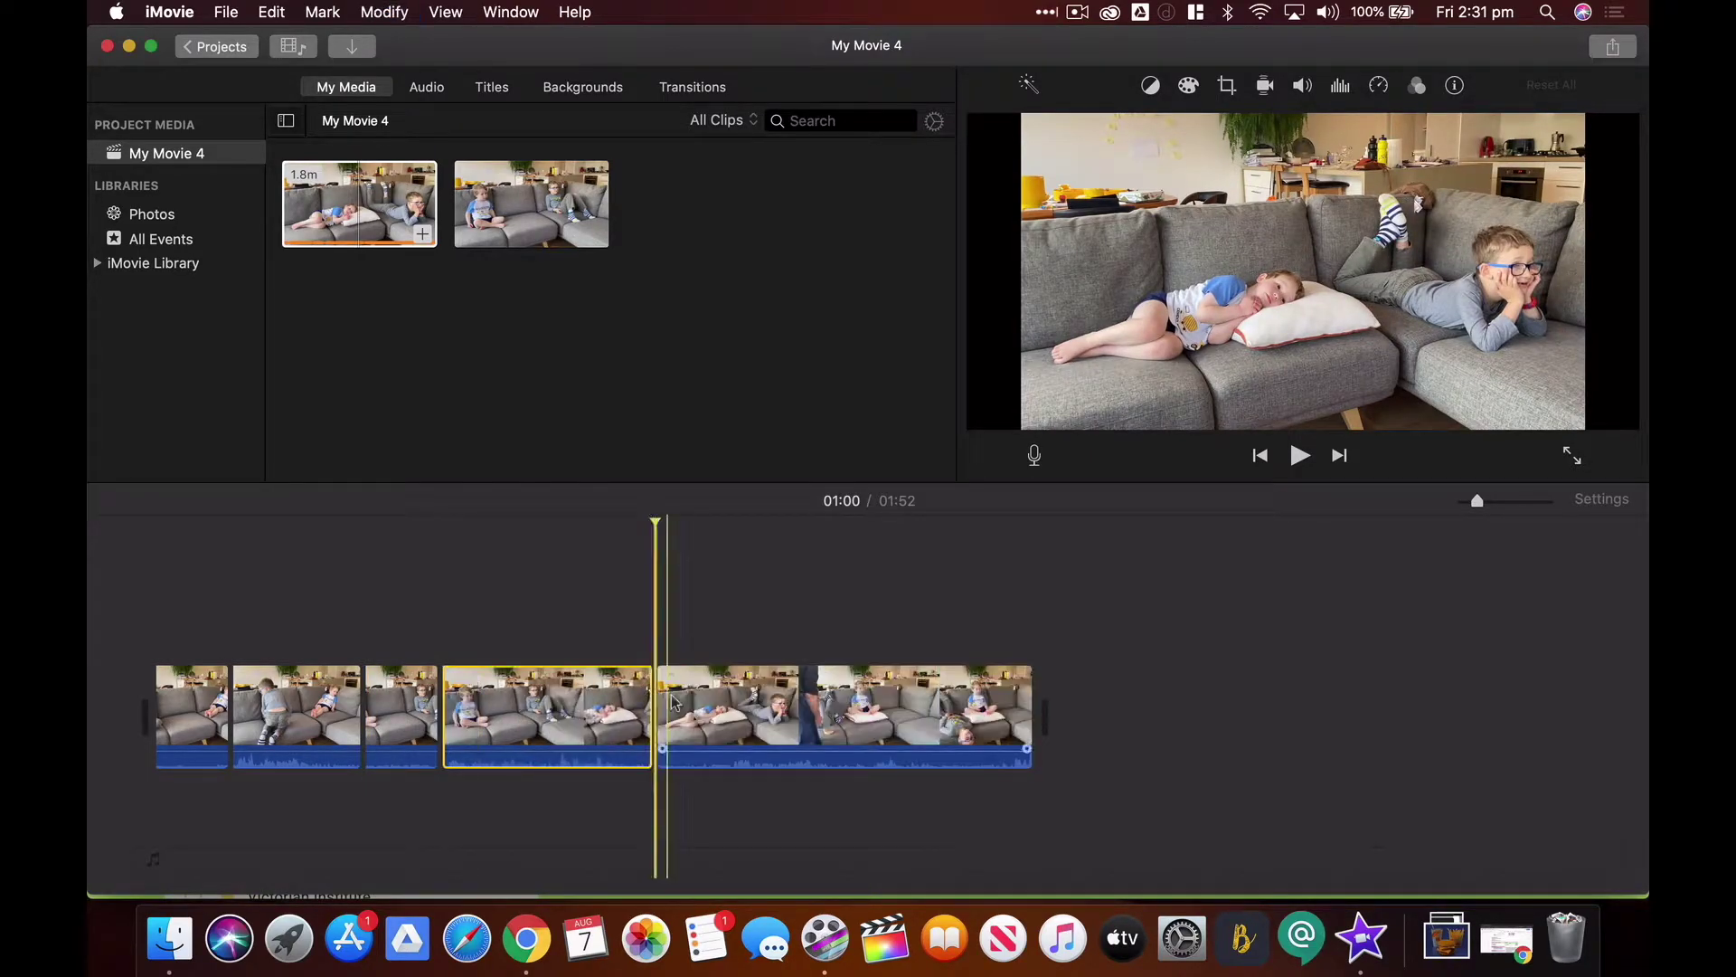
pyautogui.click(722, 704)
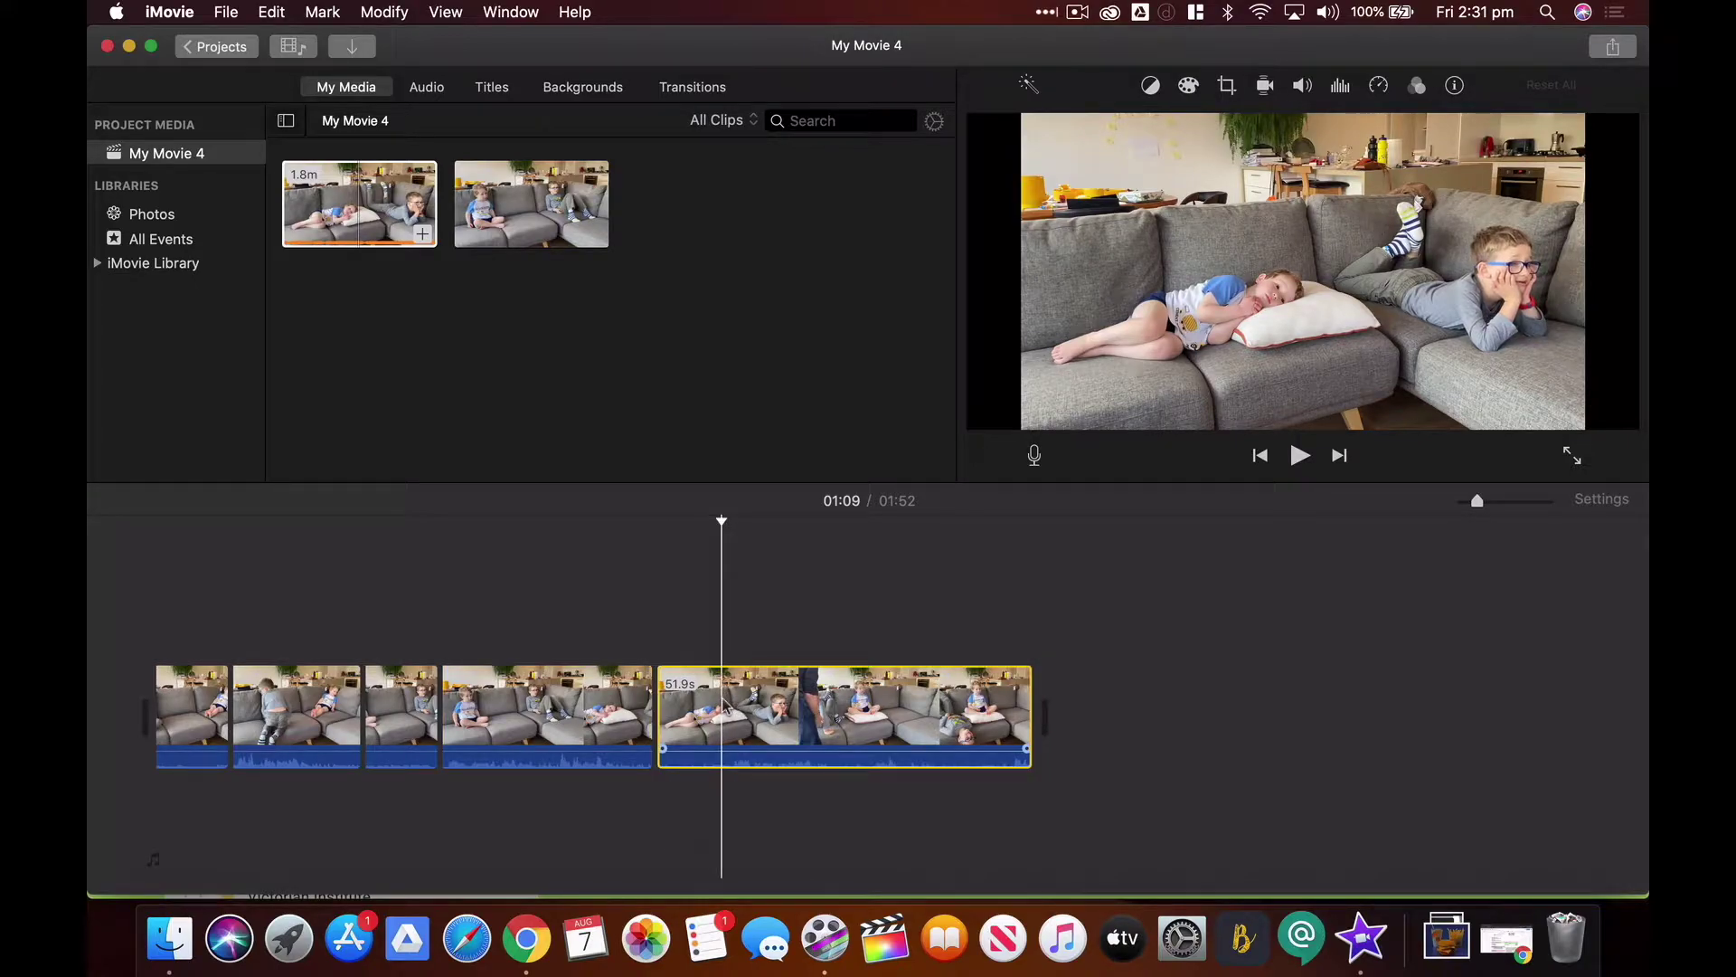
pyautogui.press('super+b')
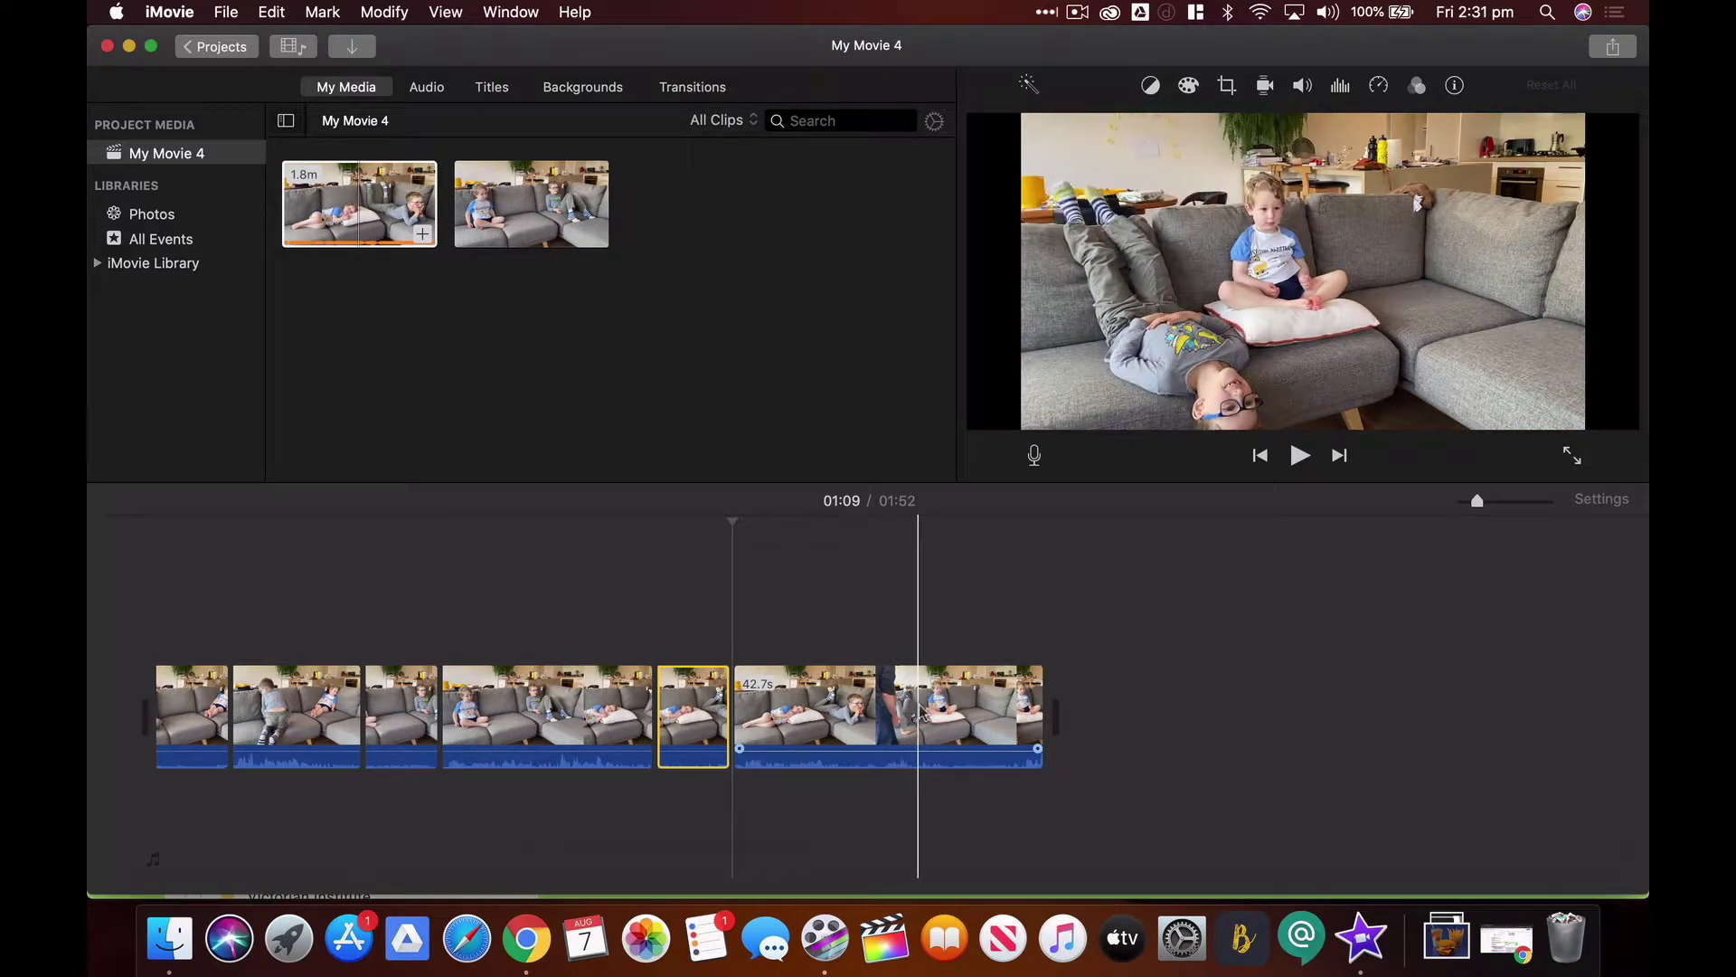
pyautogui.click(918, 714)
pyautogui.press('super+b')
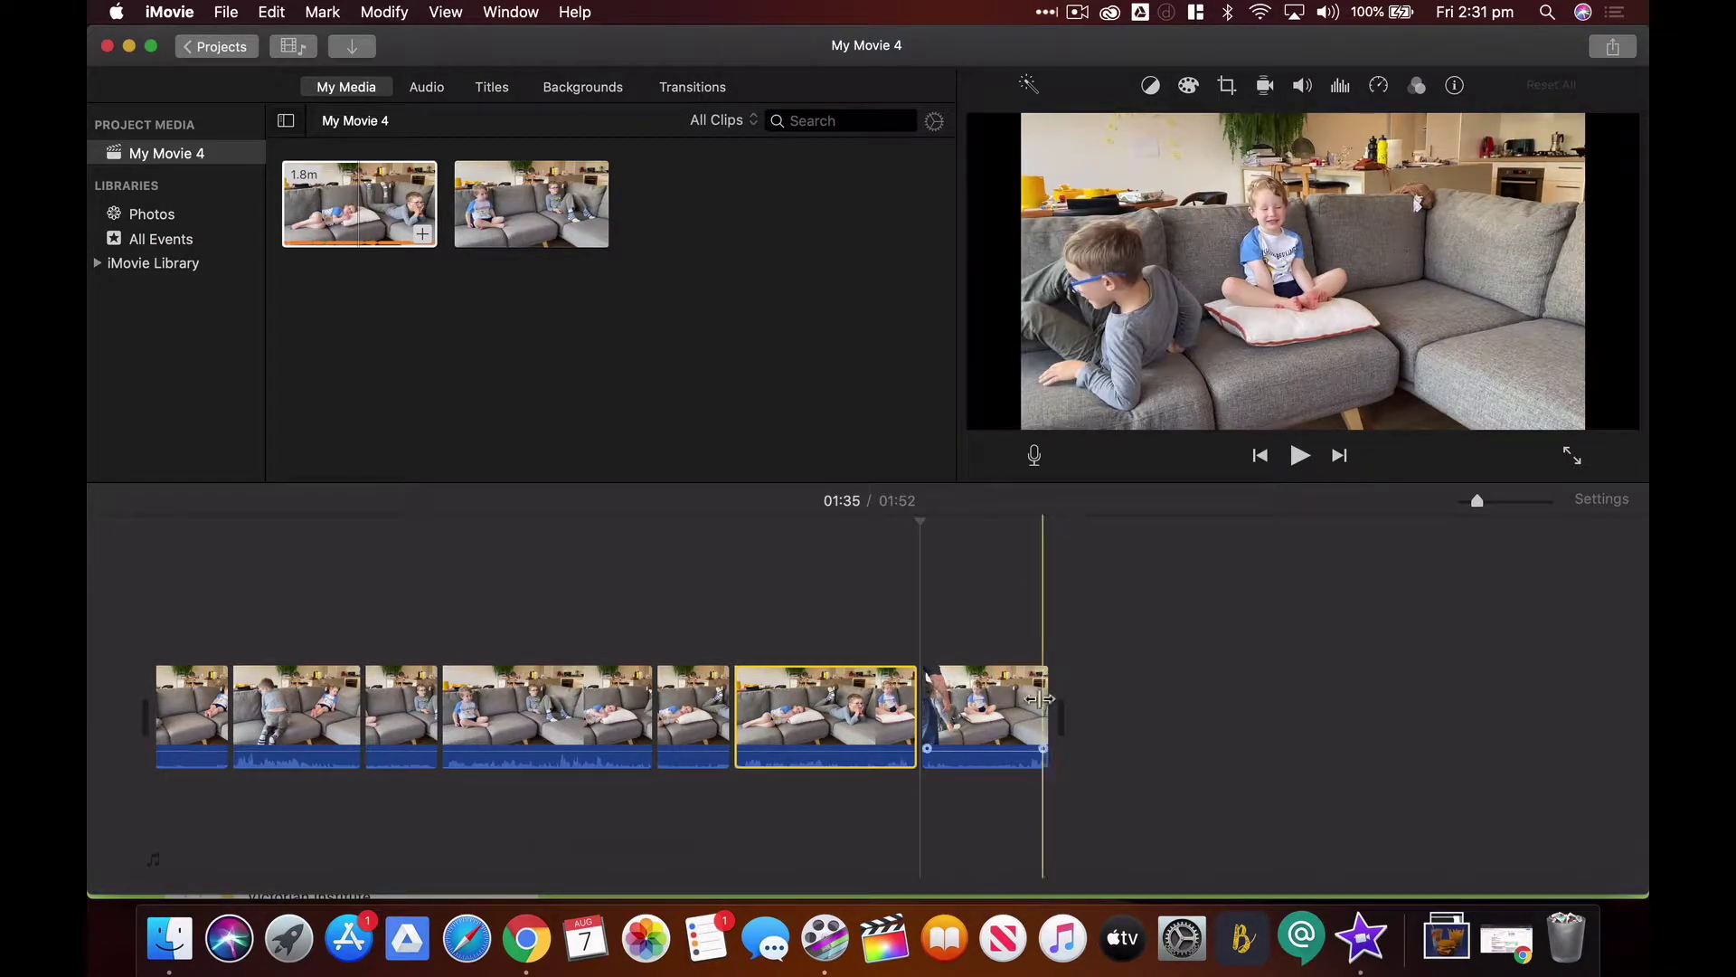
pyautogui.click(1013, 715)
pyautogui.press('super+b')
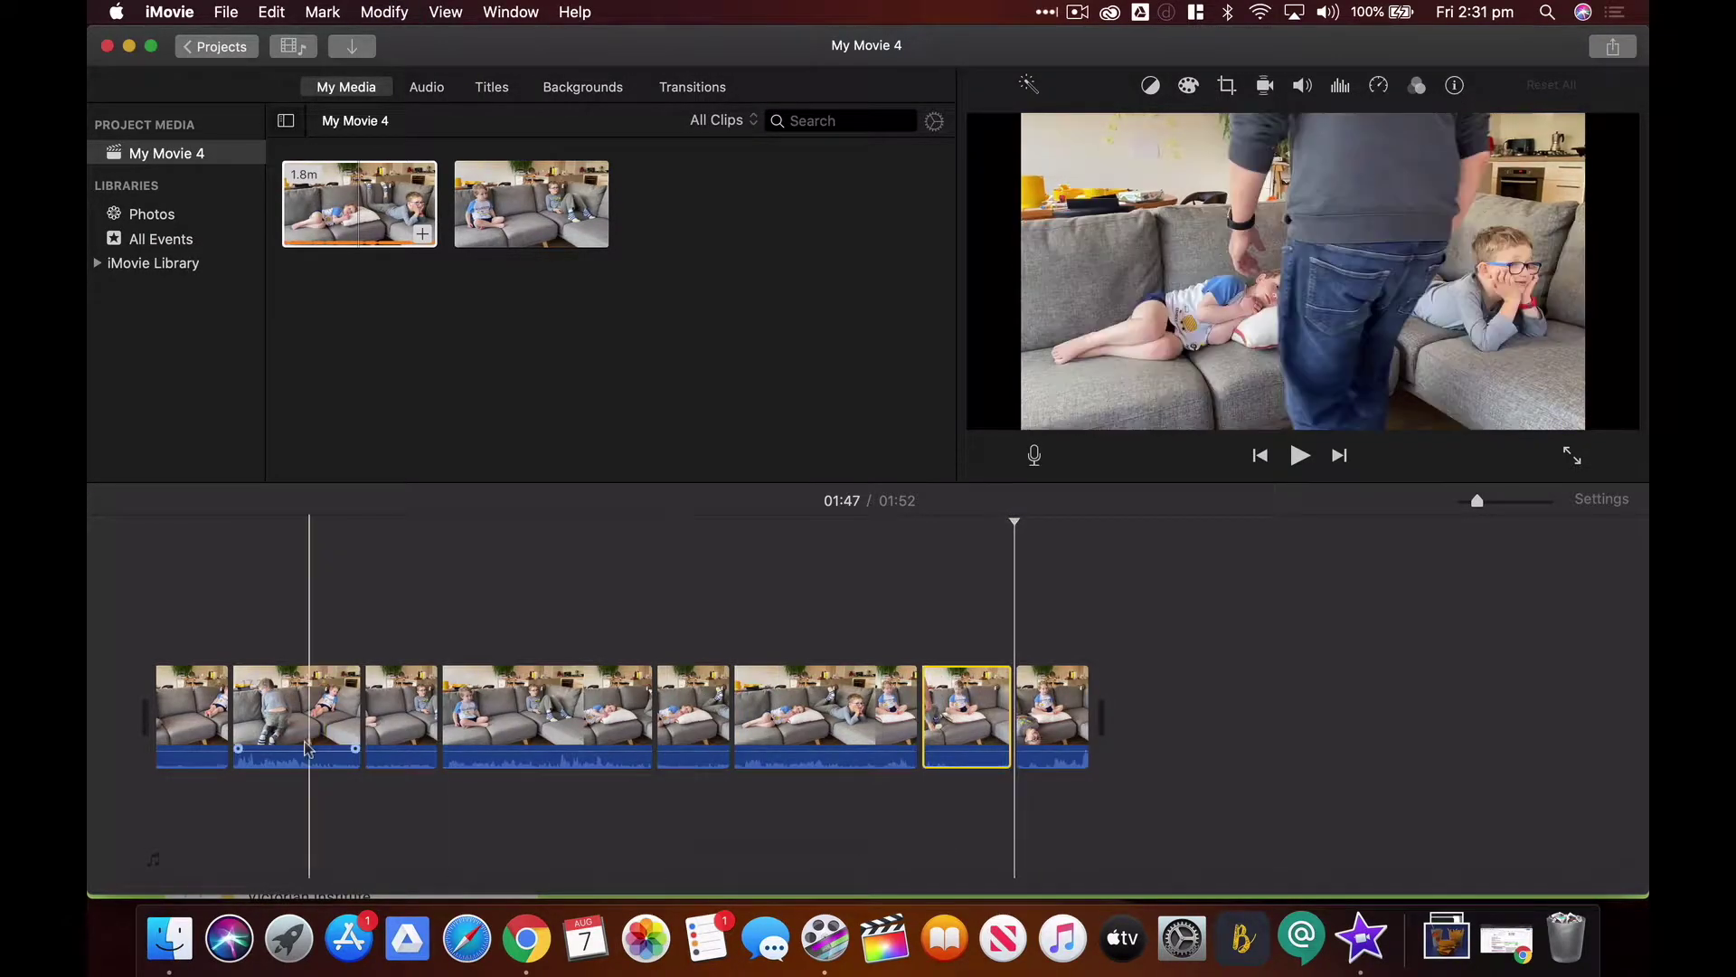
# Delete the three long segments between the wanted poses and the final segment after the last split
pyautogui.click(291, 707)
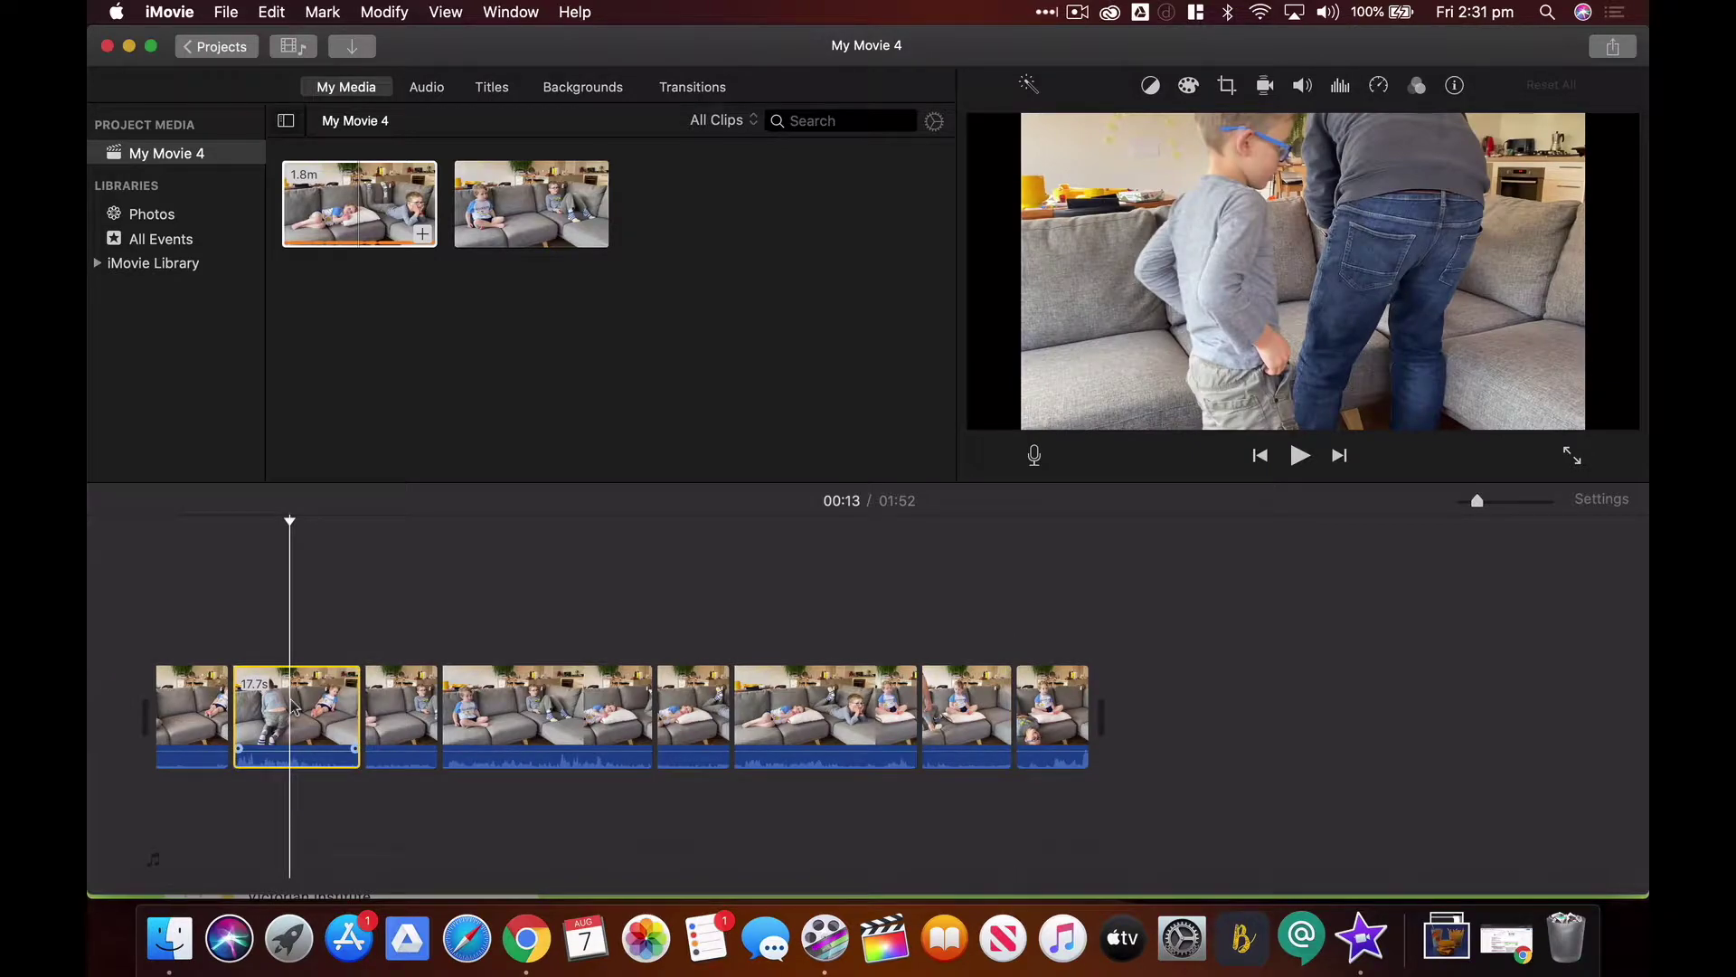
pyautogui.press('Delete')
pyautogui.click(403, 707)
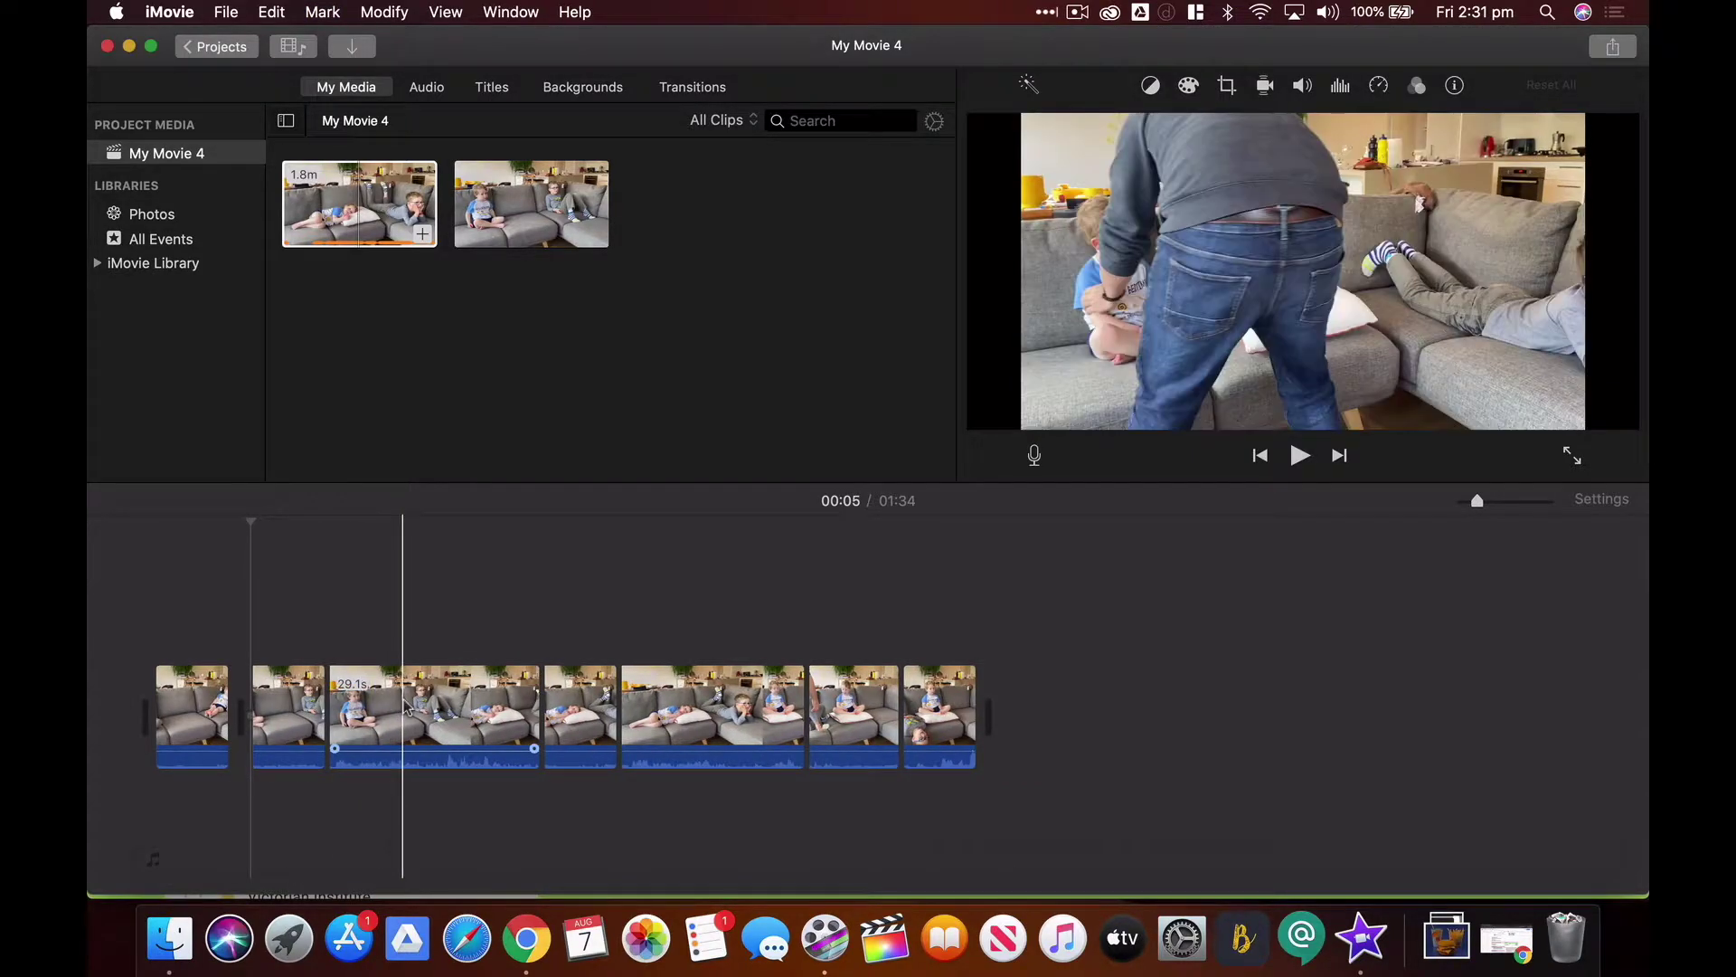
pyautogui.press('Delete')
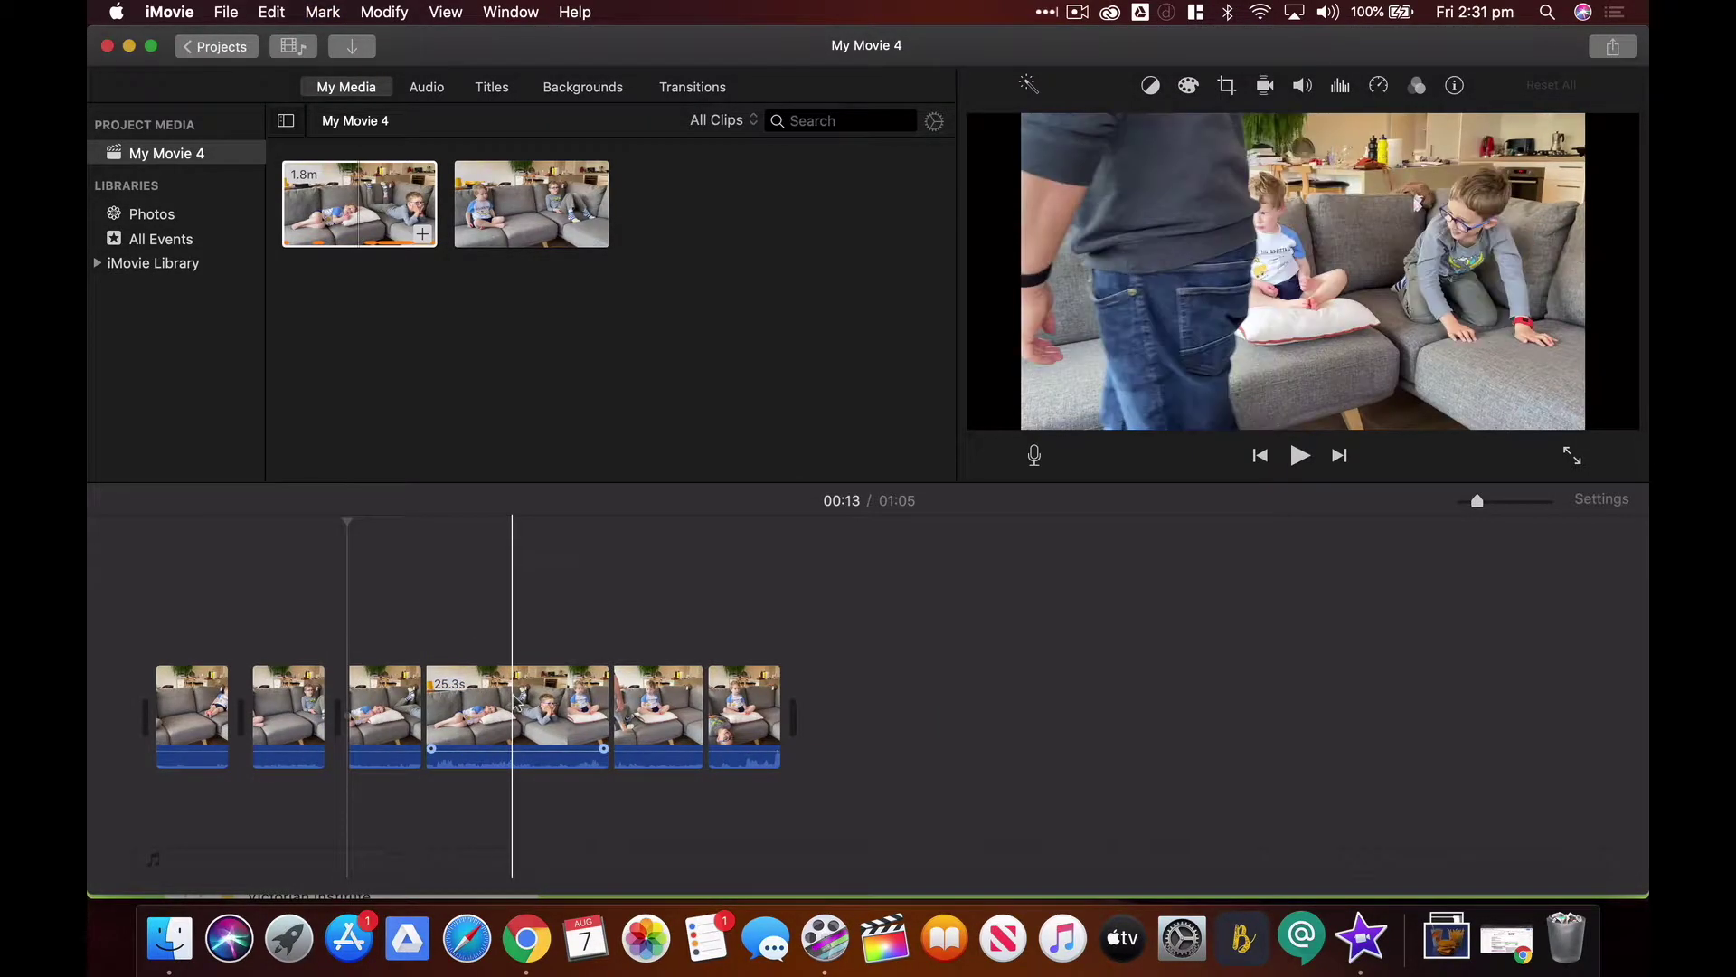
pyautogui.press('Delete')
pyautogui.click(583, 698)
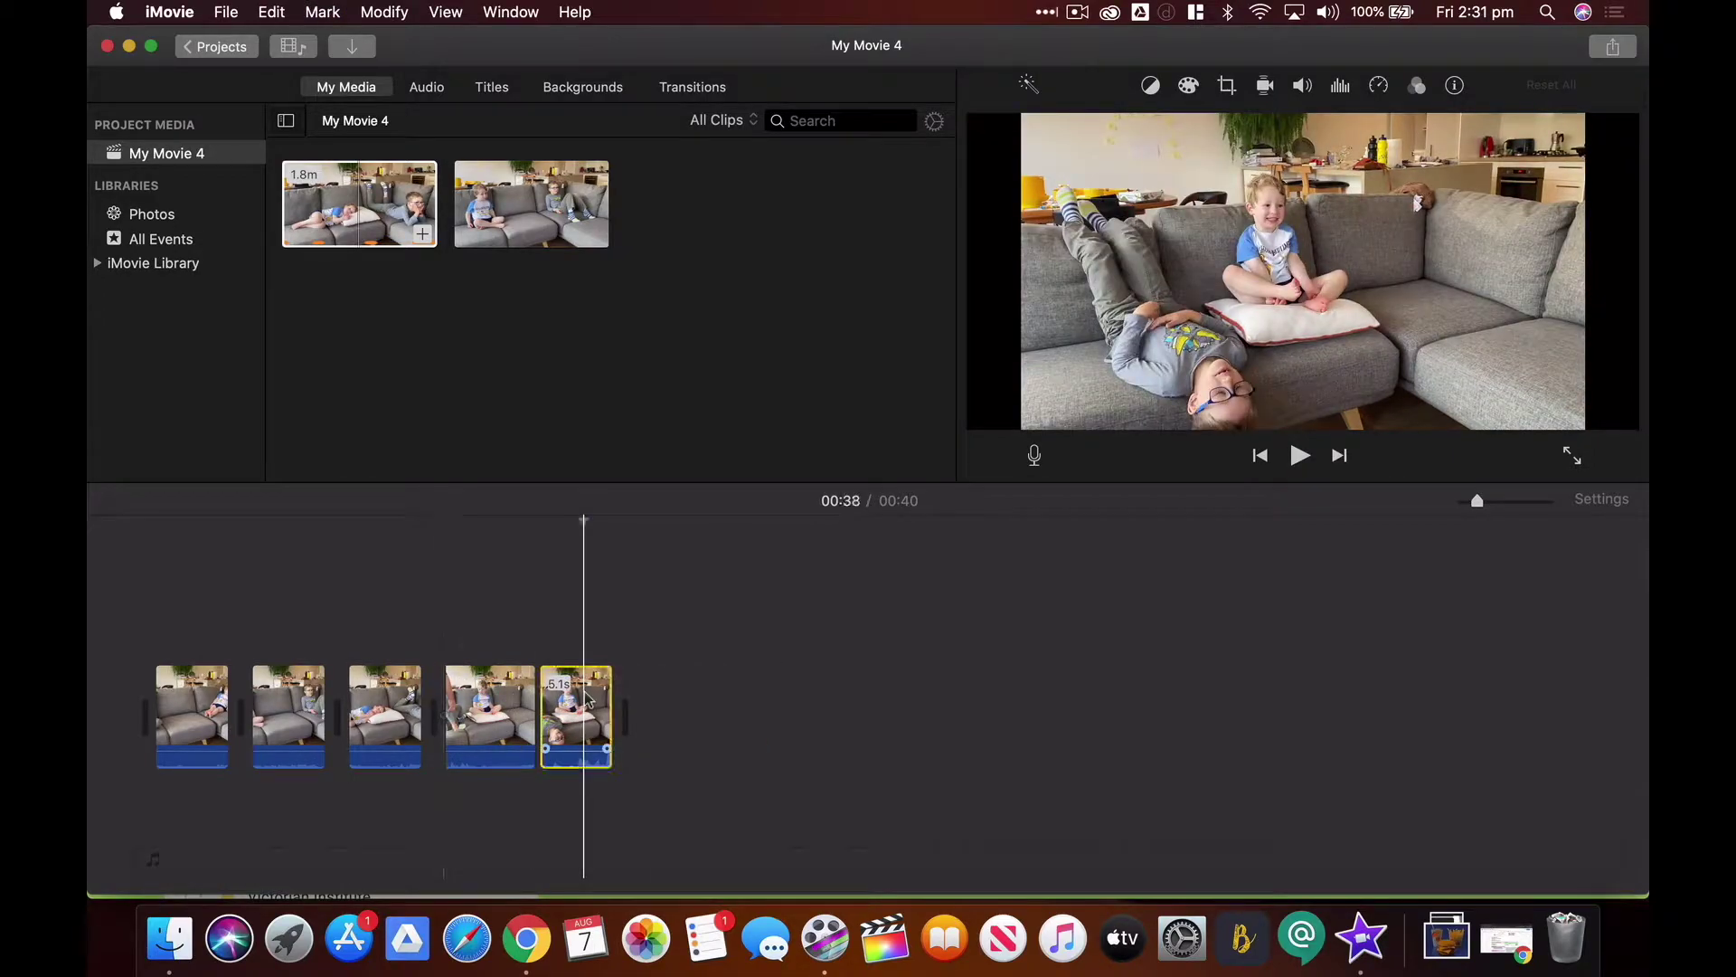
pyautogui.press('Delete')
# Play the four remaining clips from the start to review their pacing
pyautogui.click(141, 525)
pyautogui.press('space')
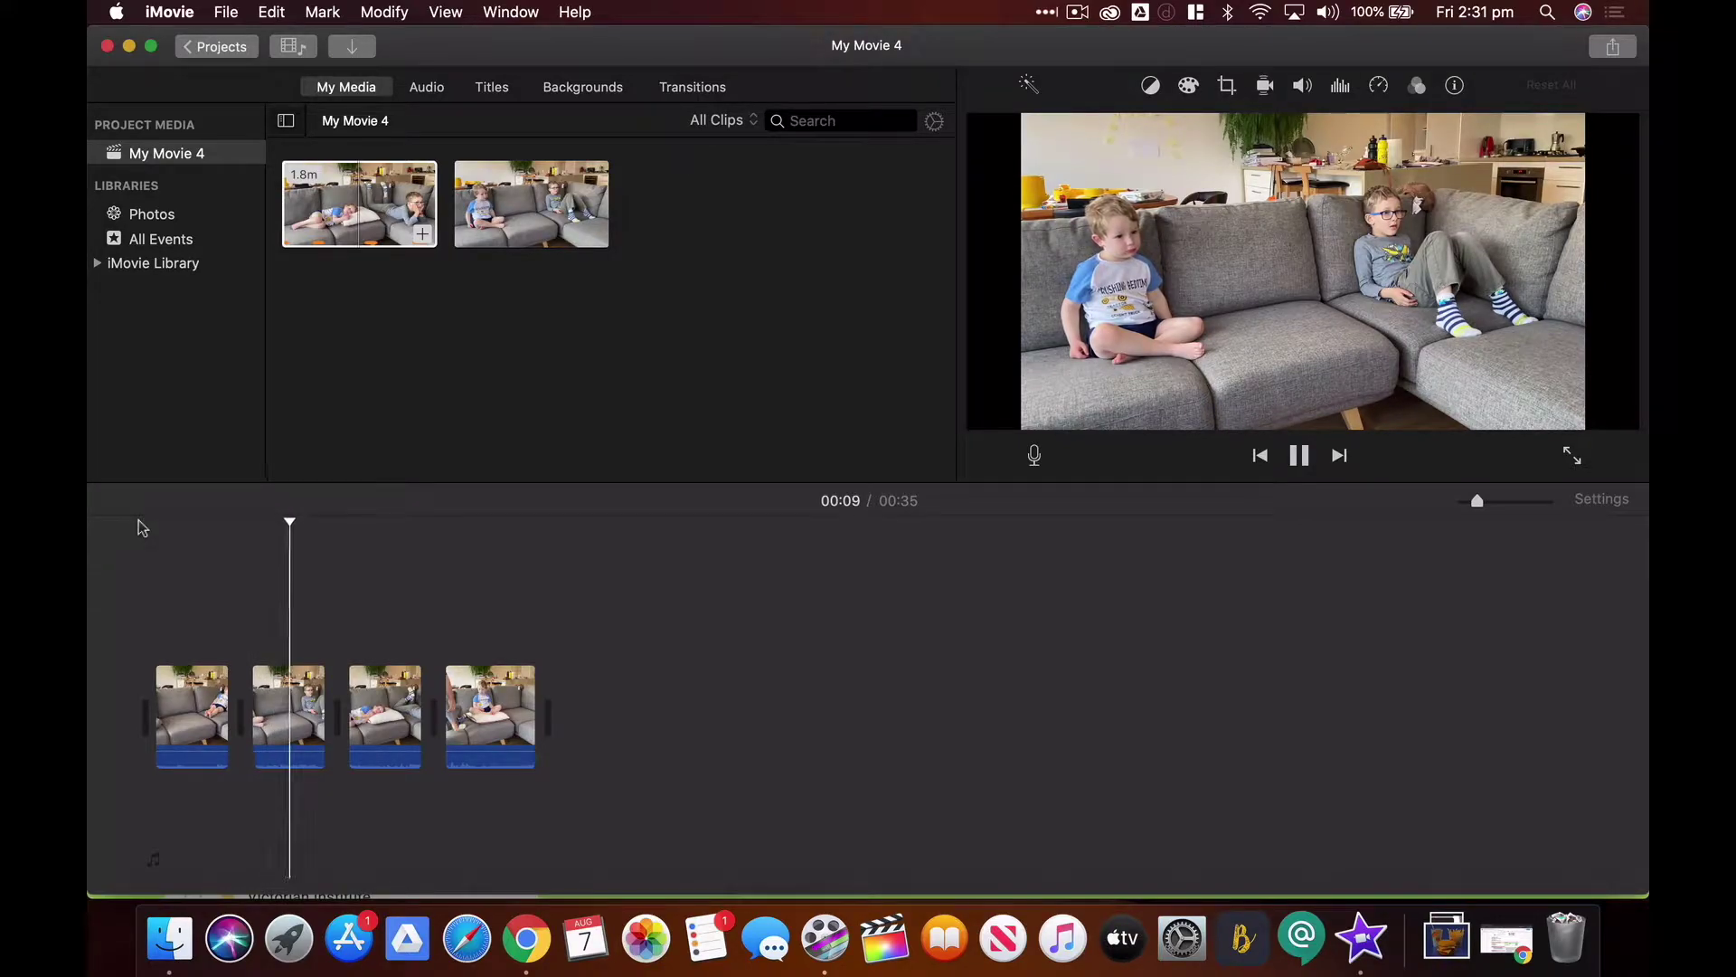
pyautogui.press('space')
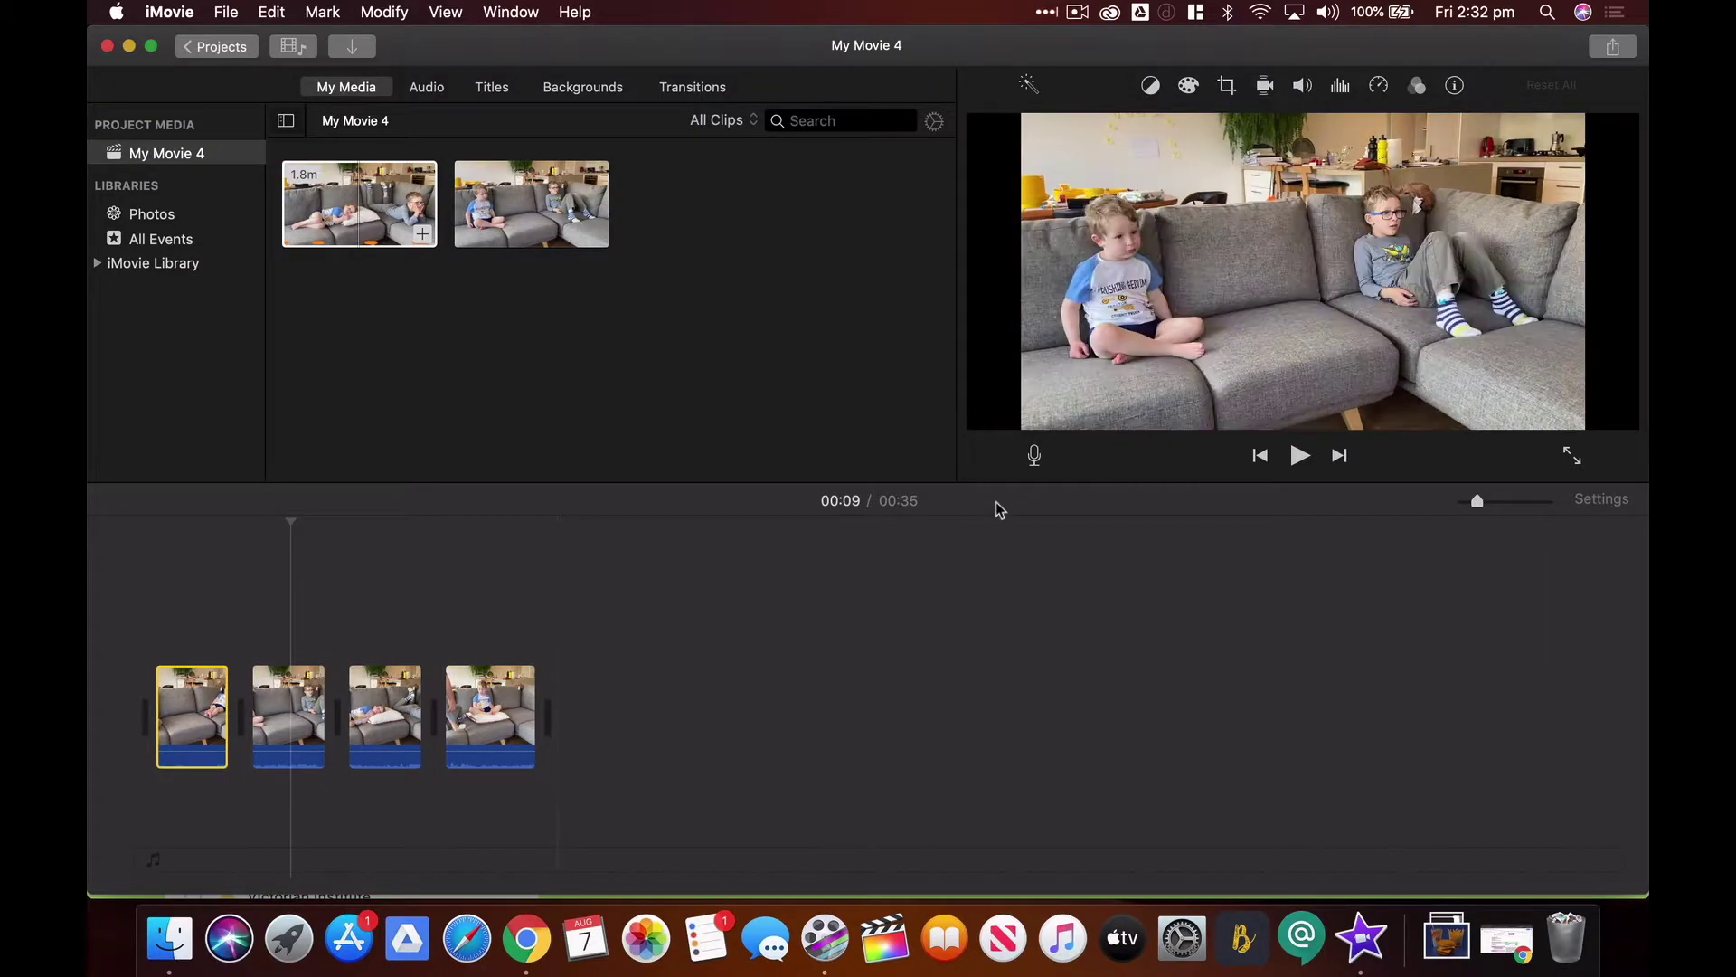
# Trim the ends of all four clips so that each lasts about 3 seconds
pyautogui.moveTo(1477, 502); pyautogui.dragTo(1511, 507)
pyautogui.hscroll(-3, 833, 620)
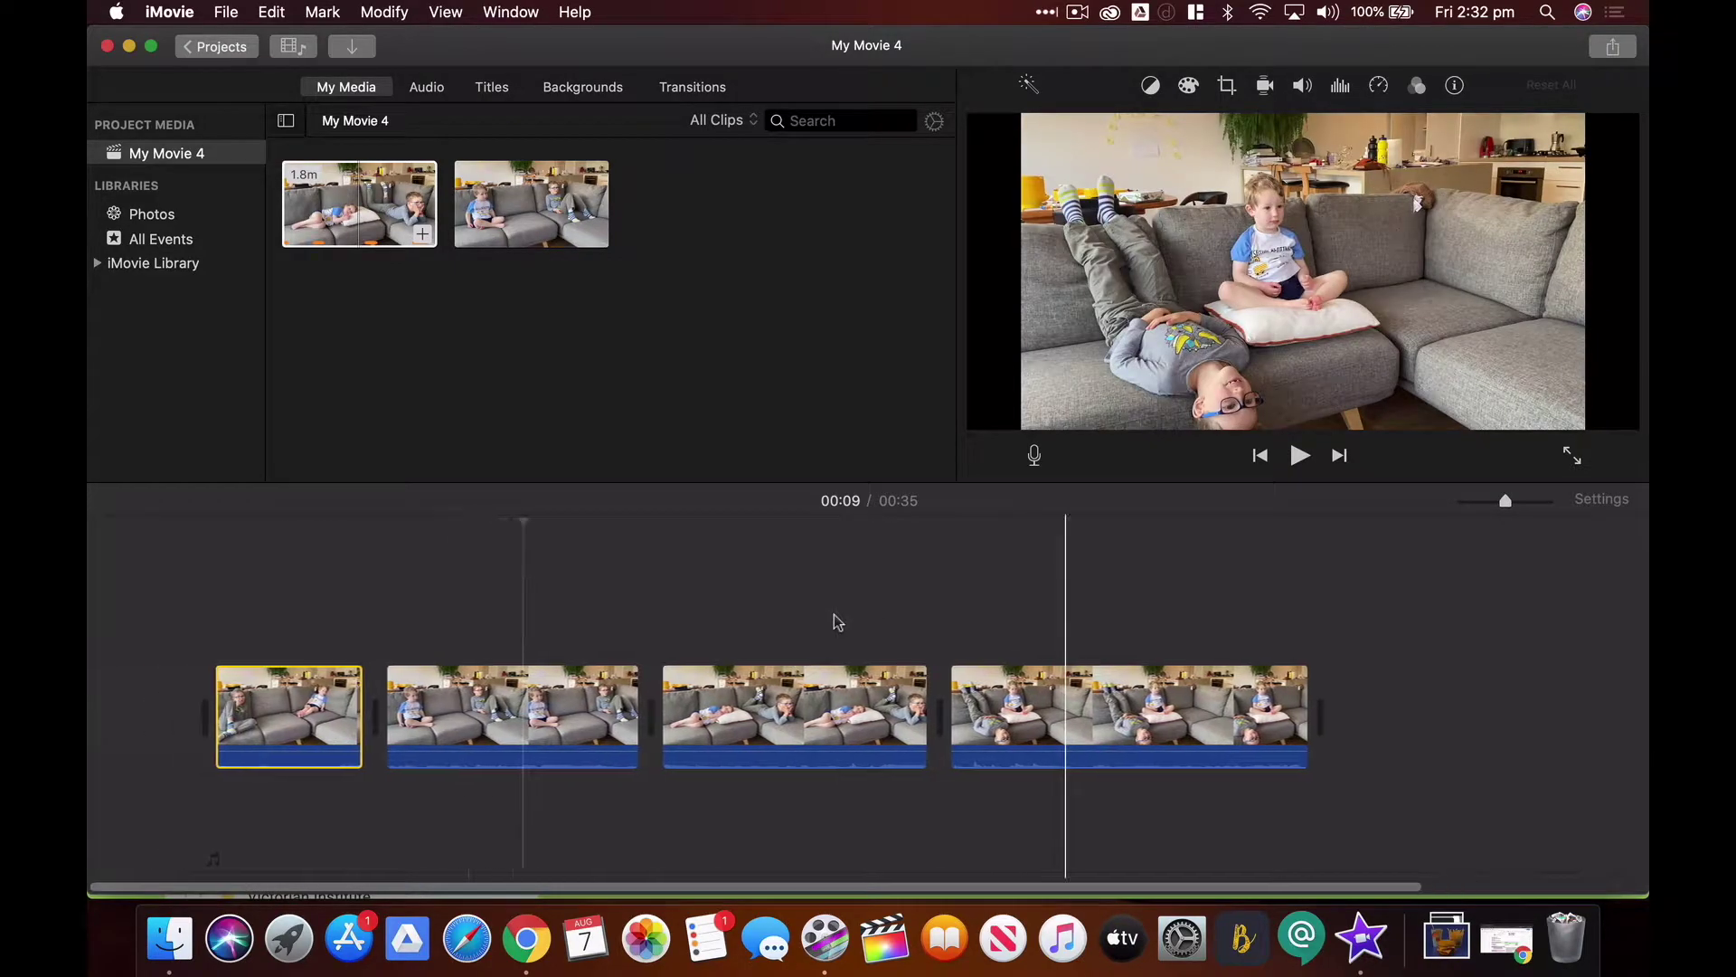
pyautogui.moveTo(298, 720); pyautogui.dragTo(241, 721)
pyautogui.moveTo(513, 703); pyautogui.dragTo(351, 711)
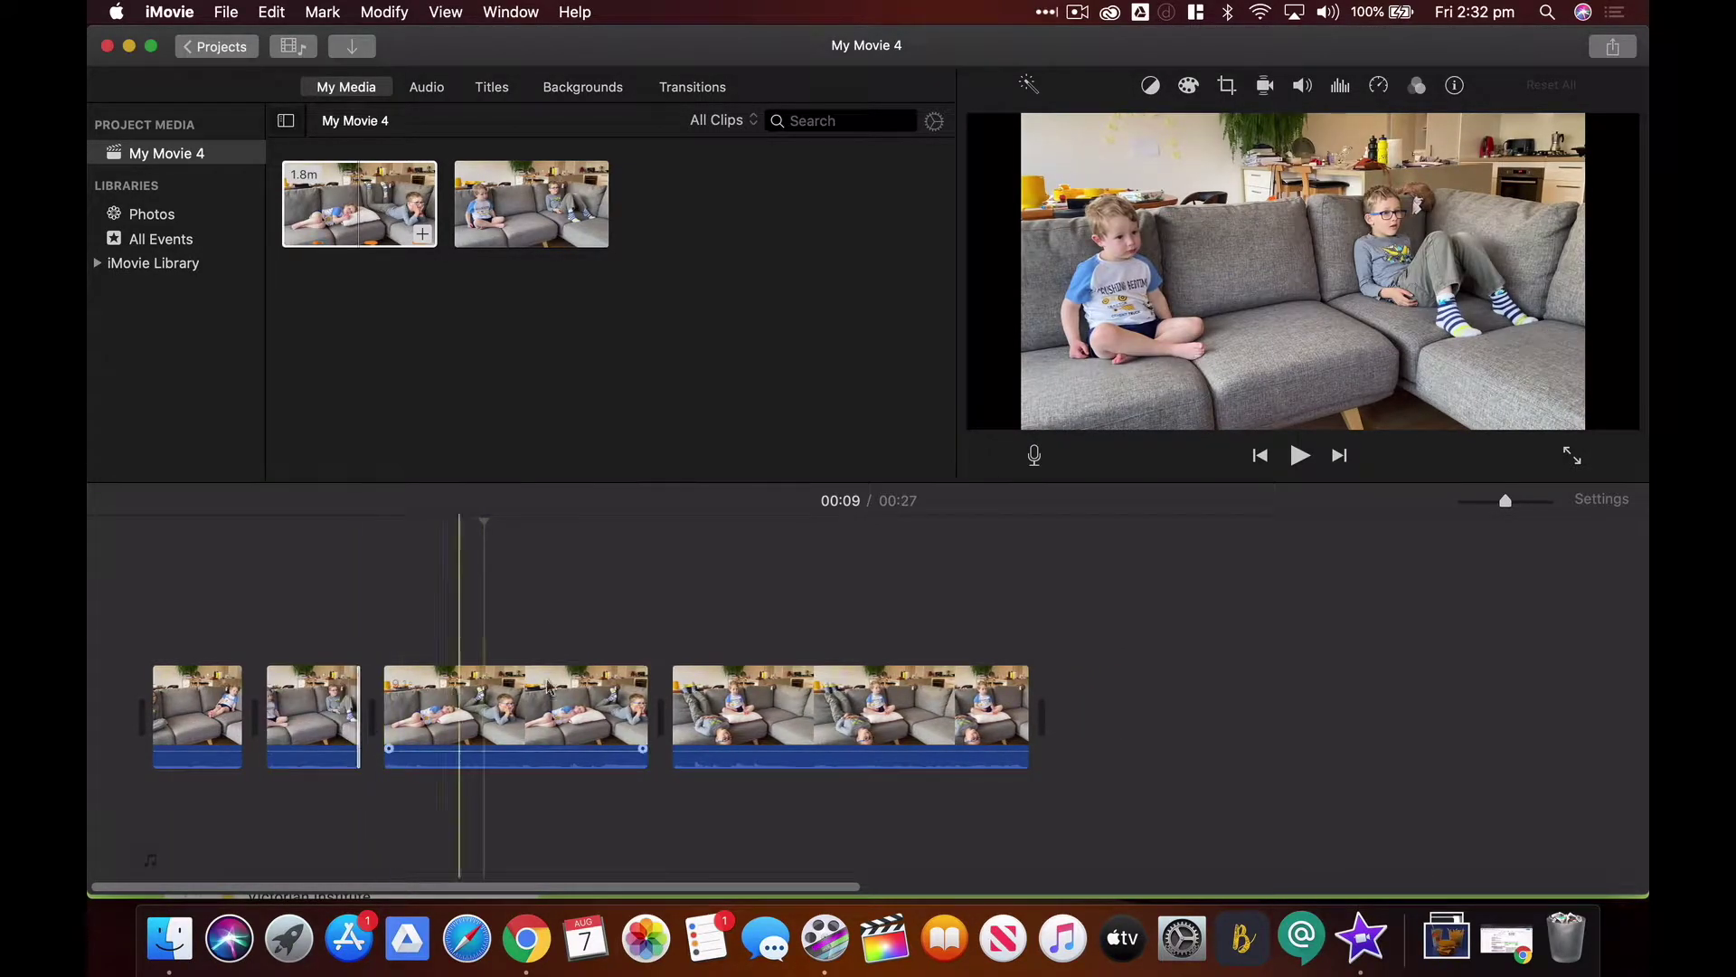
pyautogui.moveTo(640, 689); pyautogui.dragTo(463, 689)
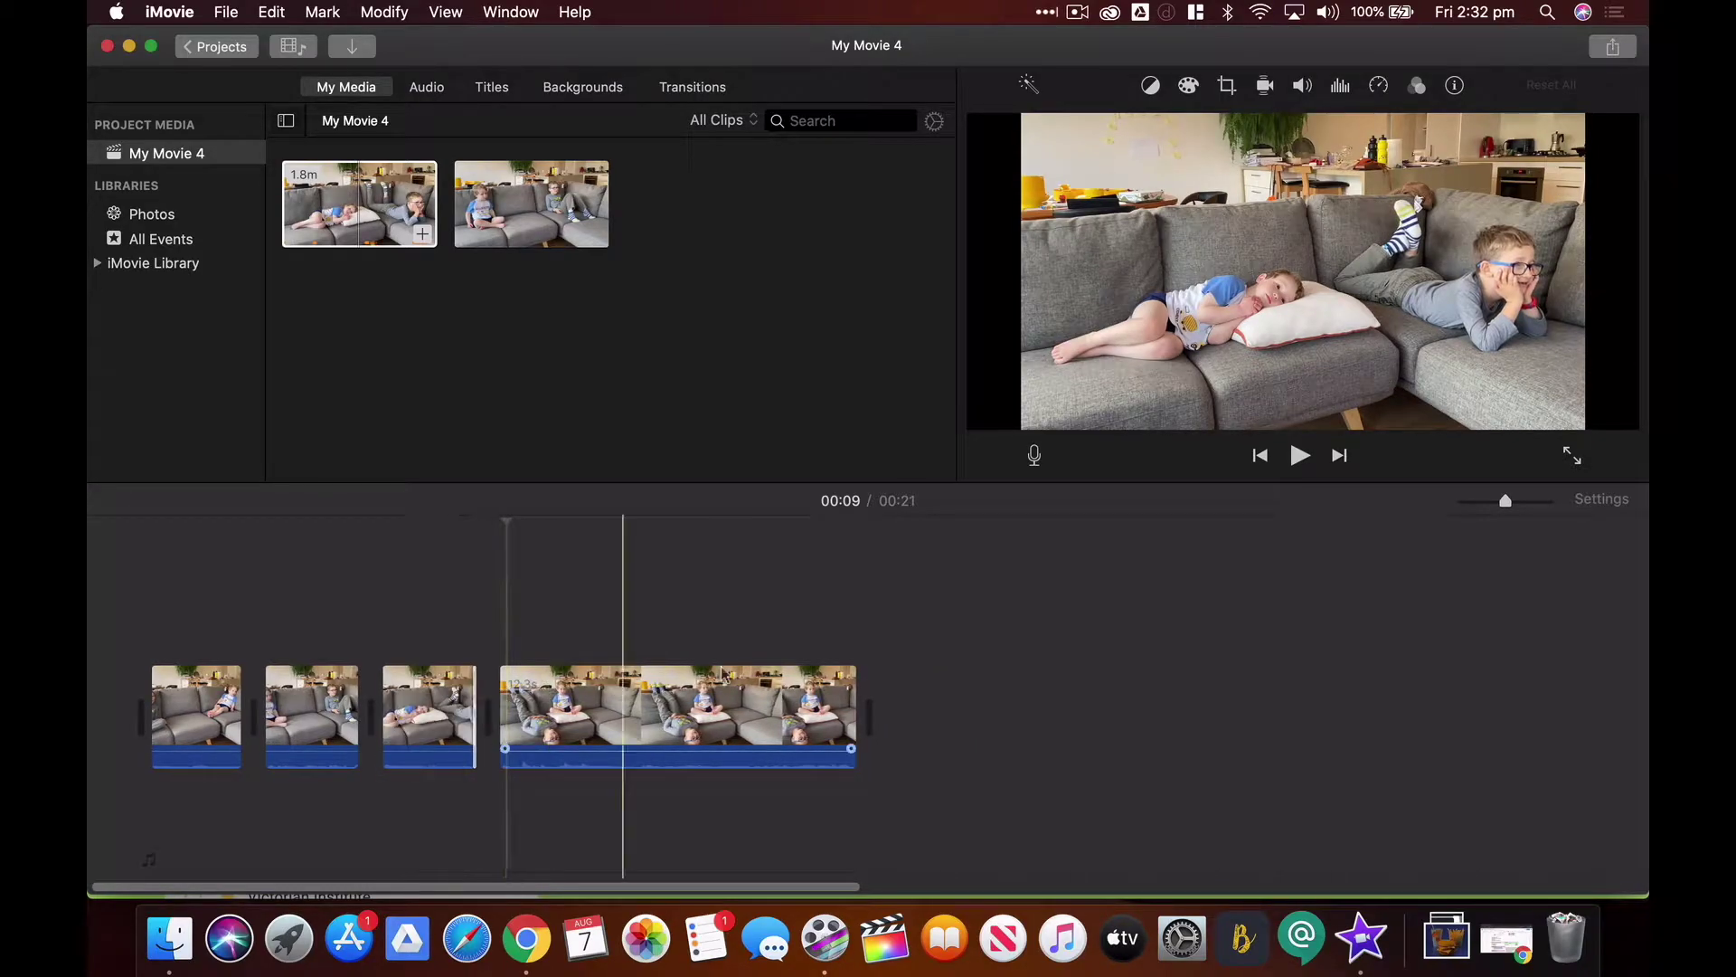
pyautogui.moveTo(850, 683); pyautogui.dragTo(588, 691)
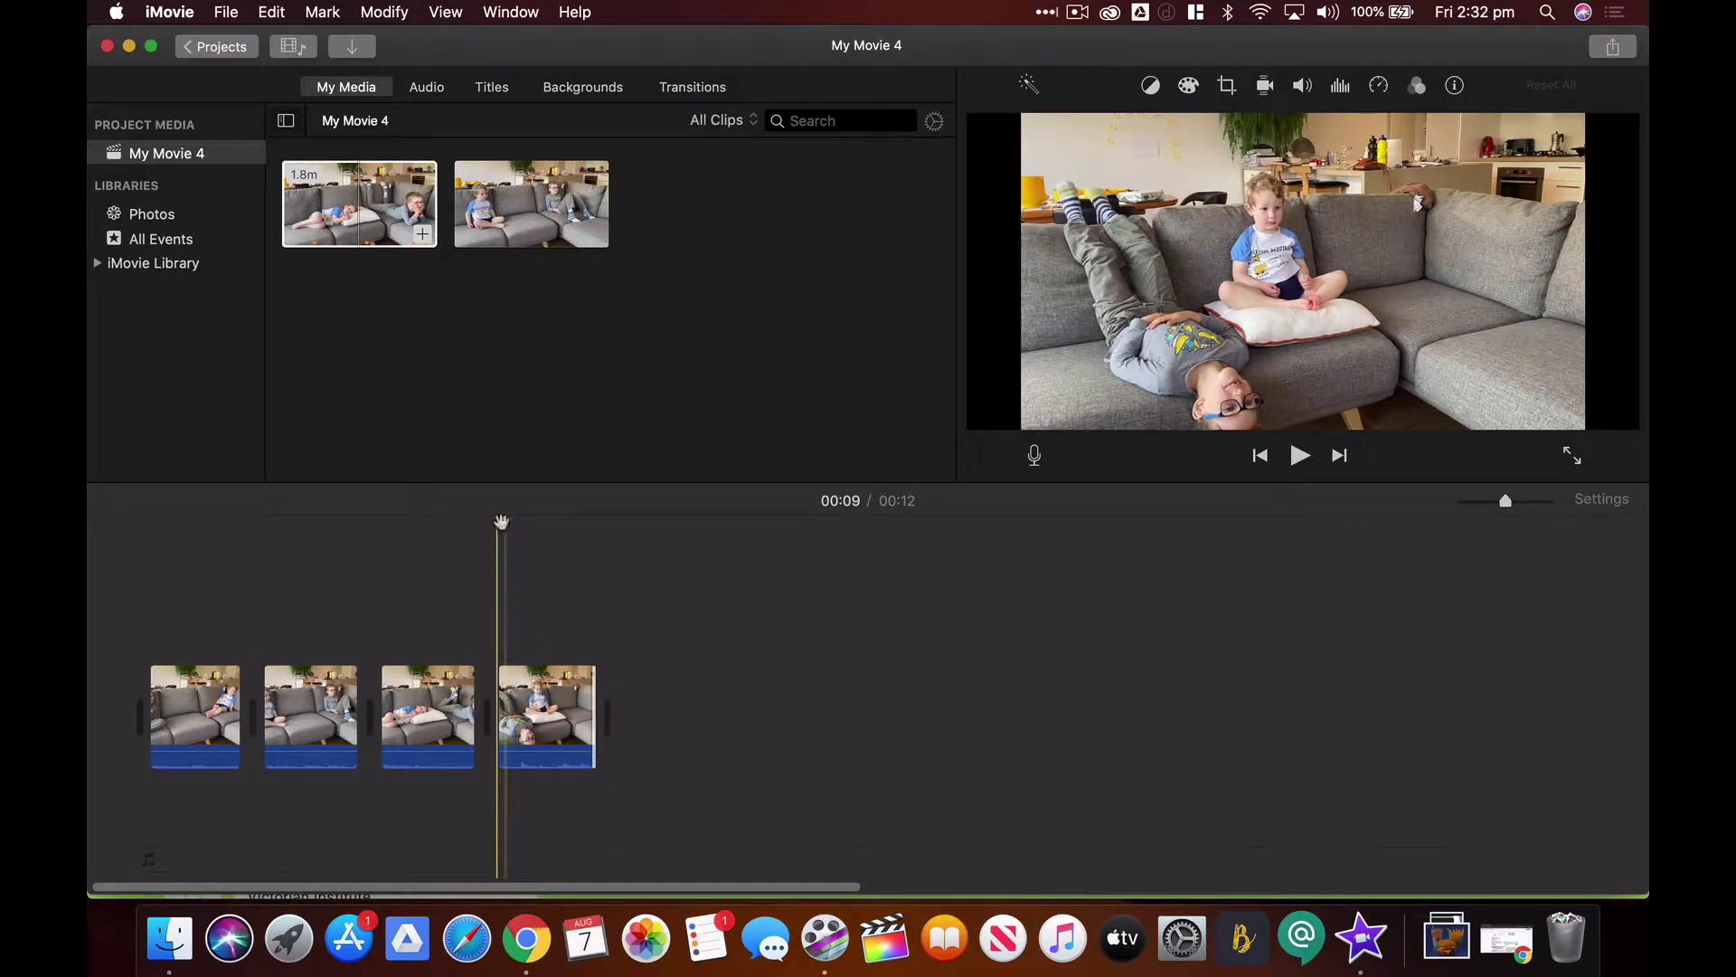
# Play the shortened movie from the beginning to check the jump cuts
pyautogui.click(153, 549)
pyautogui.press('space')
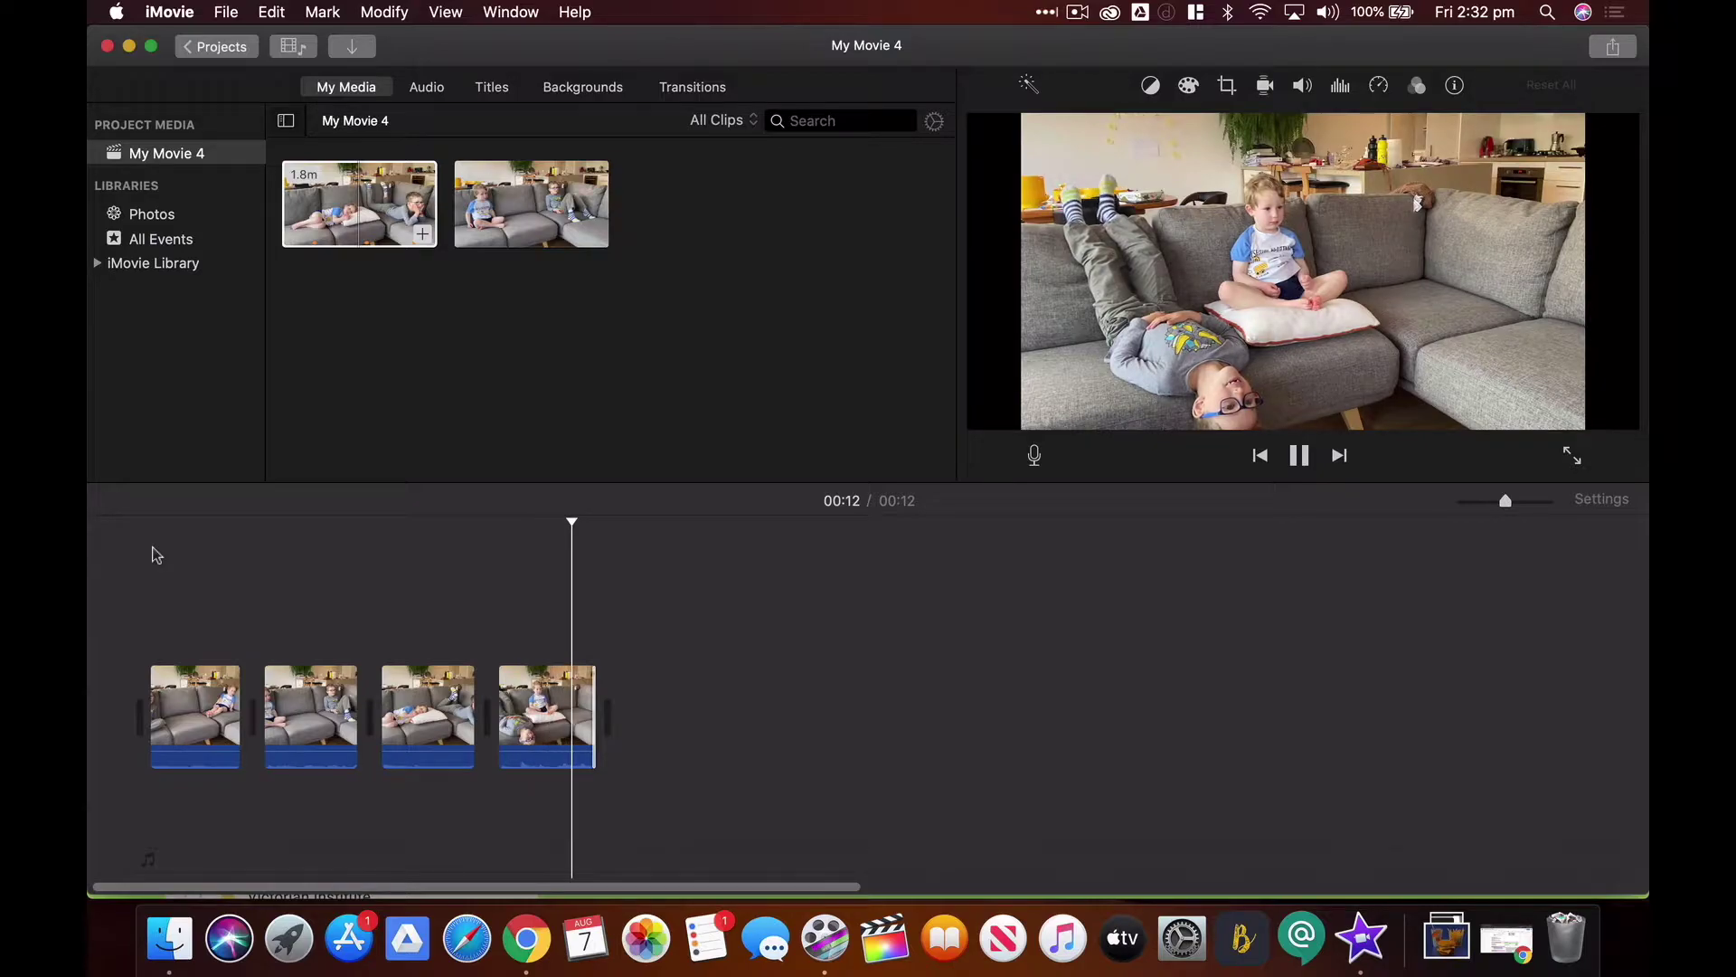
pyautogui.click(1076, 14)
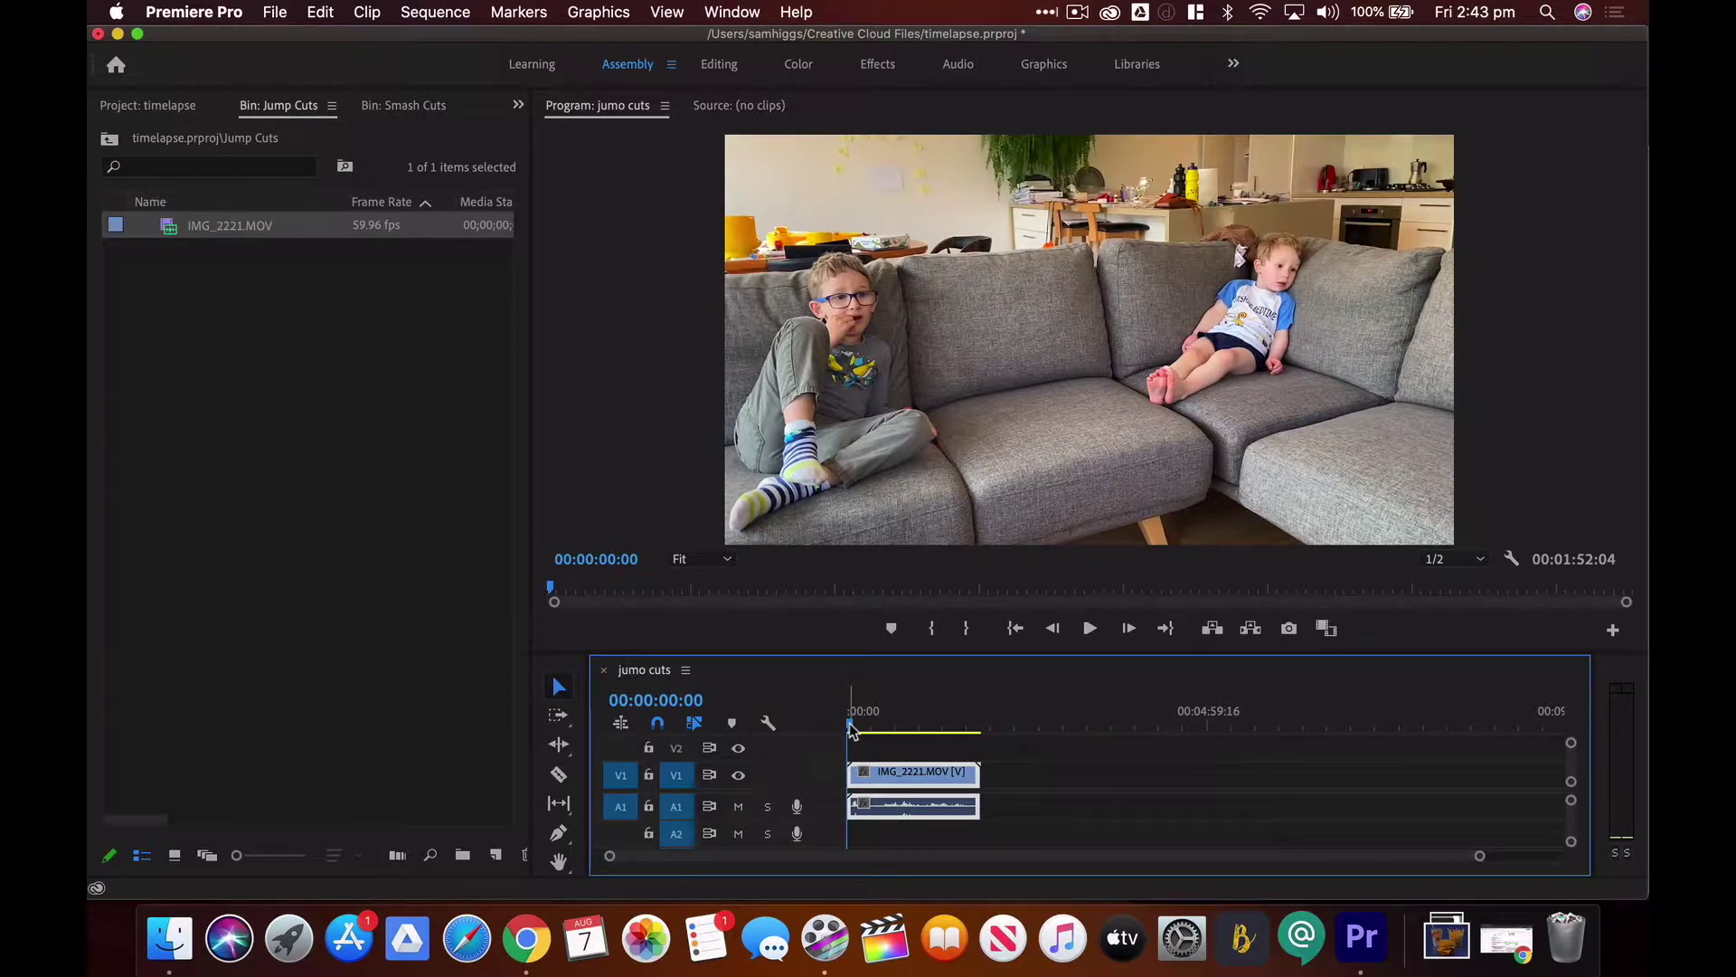
# In Premiere Pro, cut IMG_2221.MOV in the jumo cuts sequence with the Razor tool at about 5, 20 and 28 seconds
pyautogui.moveTo(854, 731)
pyautogui.mouseDown()
pyautogui.moveTo(980, 731)
pyautogui.moveTo(848, 721)
pyautogui.mouseUp()
pyautogui.moveTo(1479, 861); pyautogui.dragTo(1218, 879)
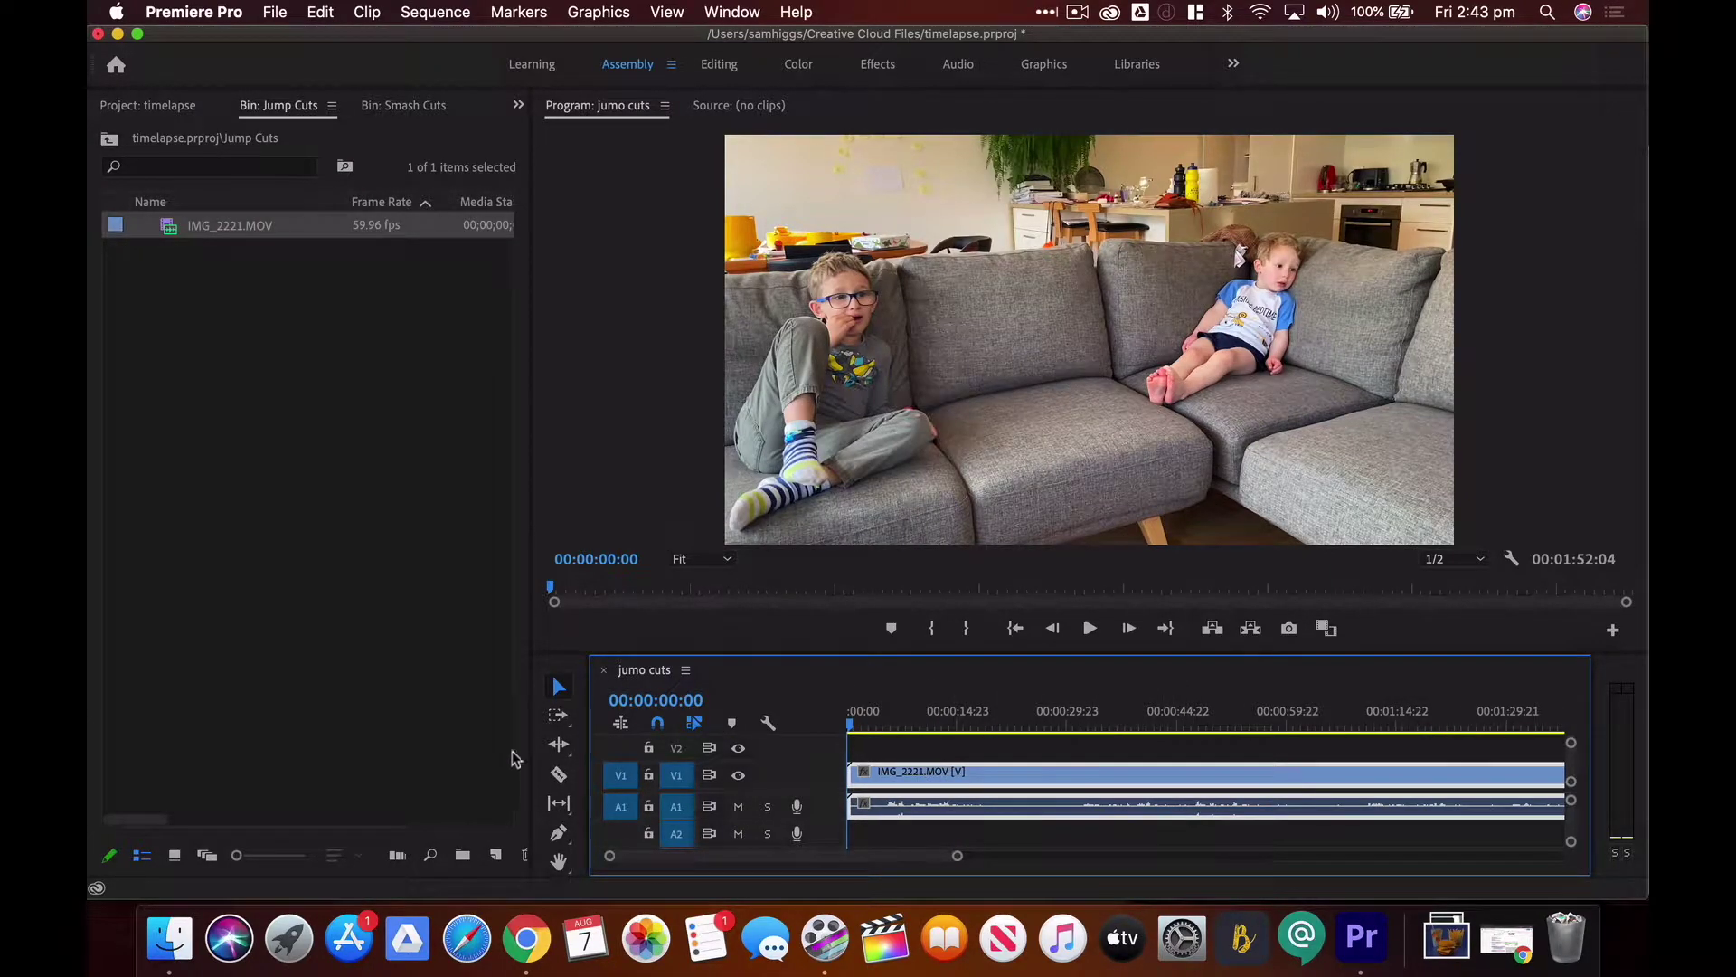
pyautogui.click(558, 775)
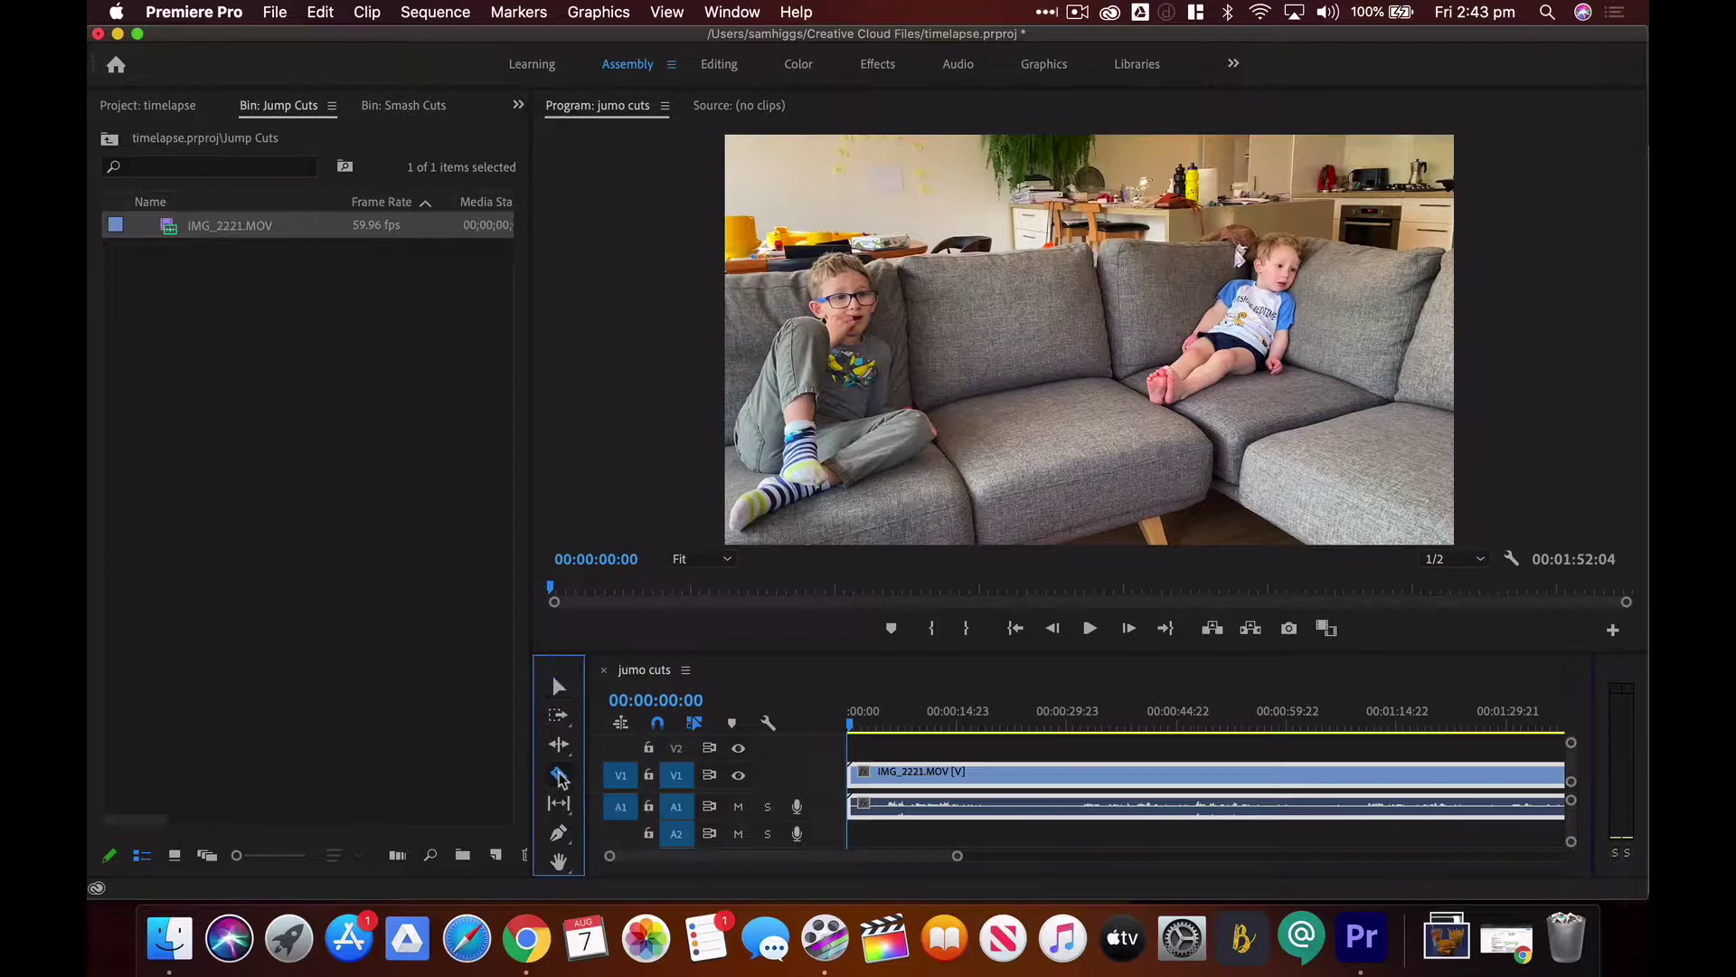
pyautogui.click(885, 770)
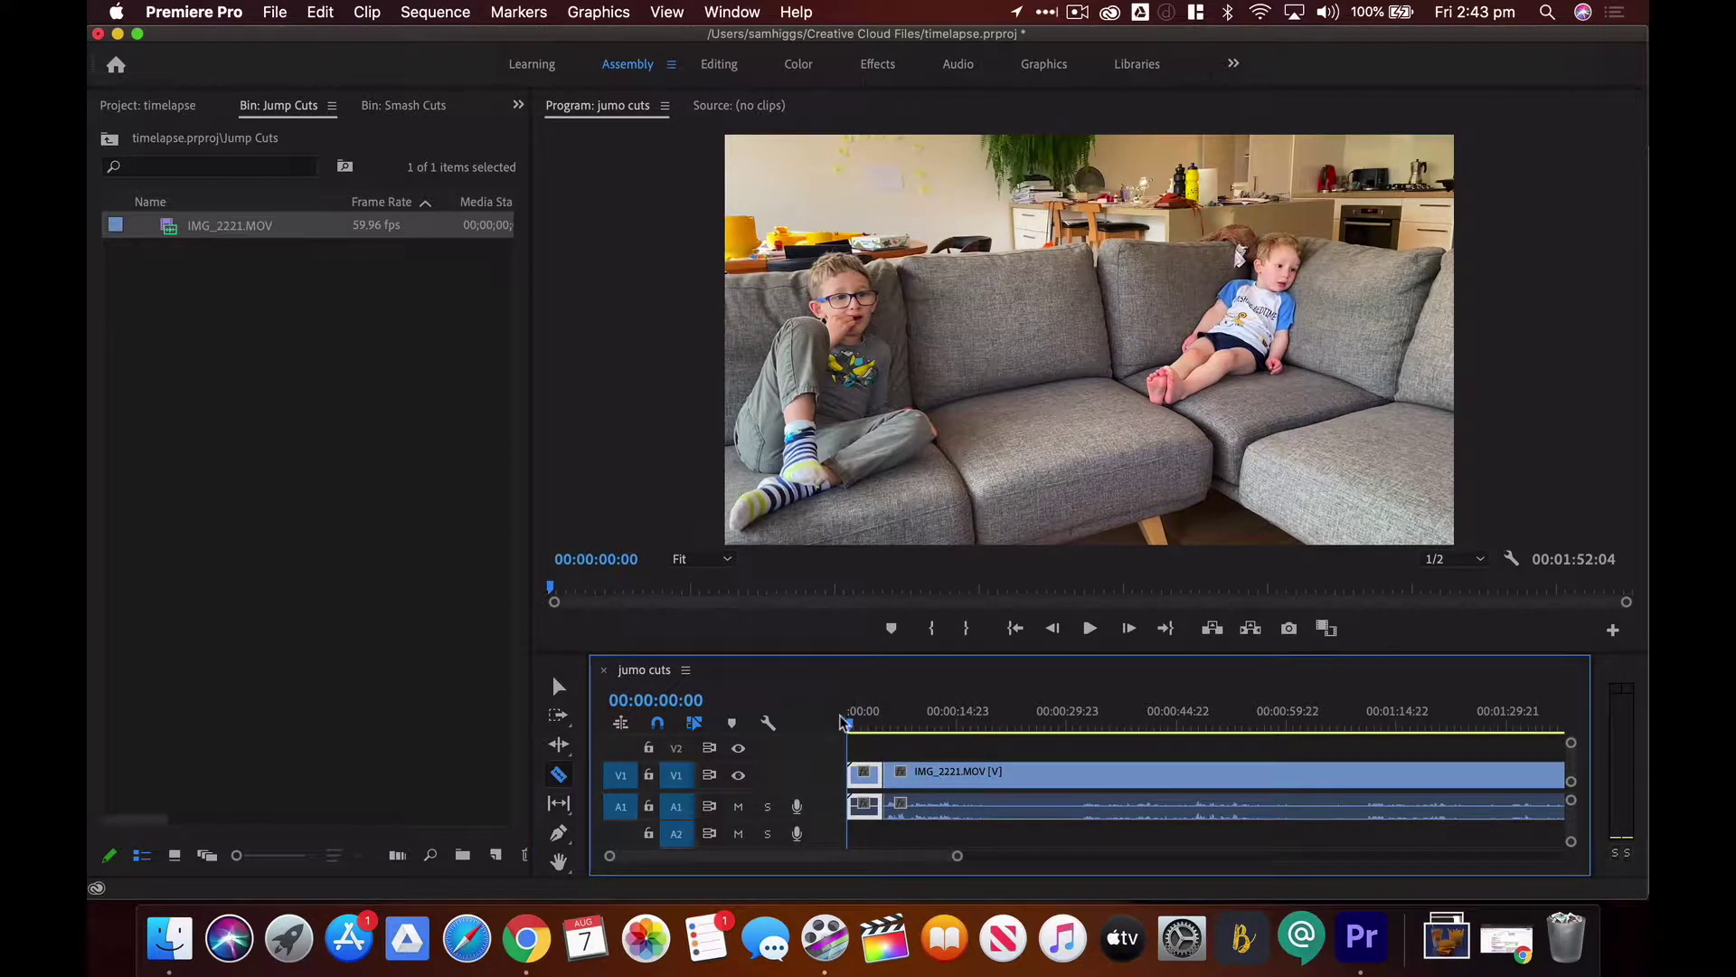
pyautogui.moveTo(870, 722); pyautogui.dragTo(993, 728)
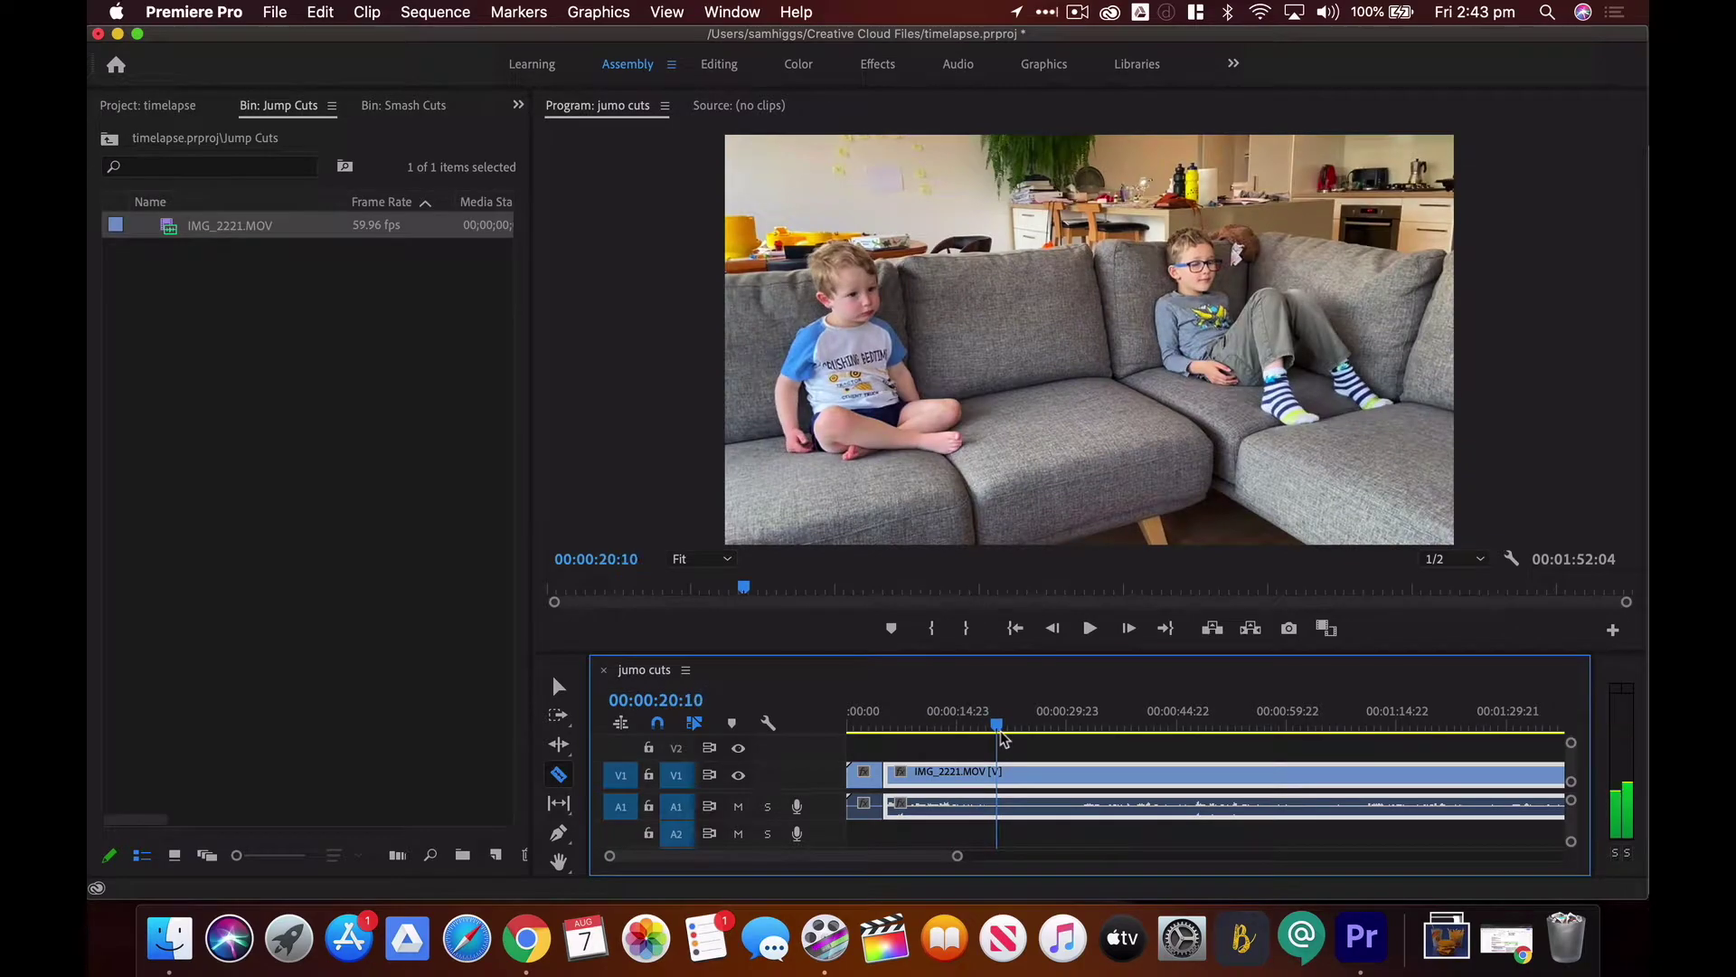
pyautogui.click(997, 776)
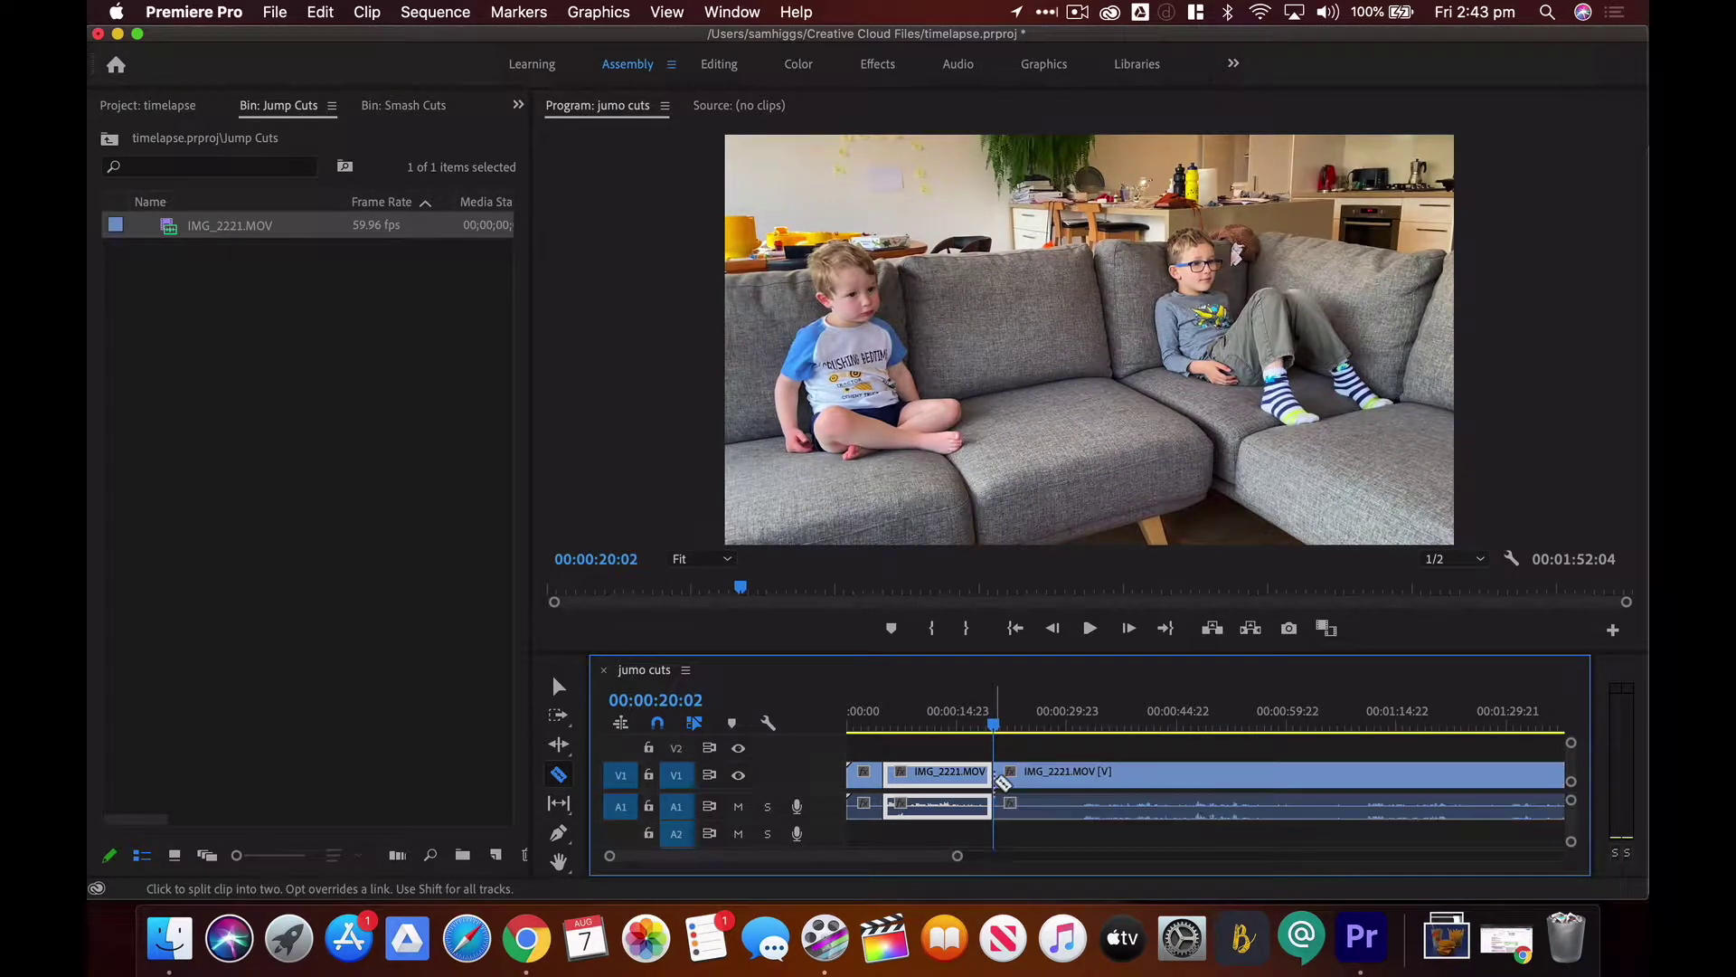
pyautogui.click(1055, 775)
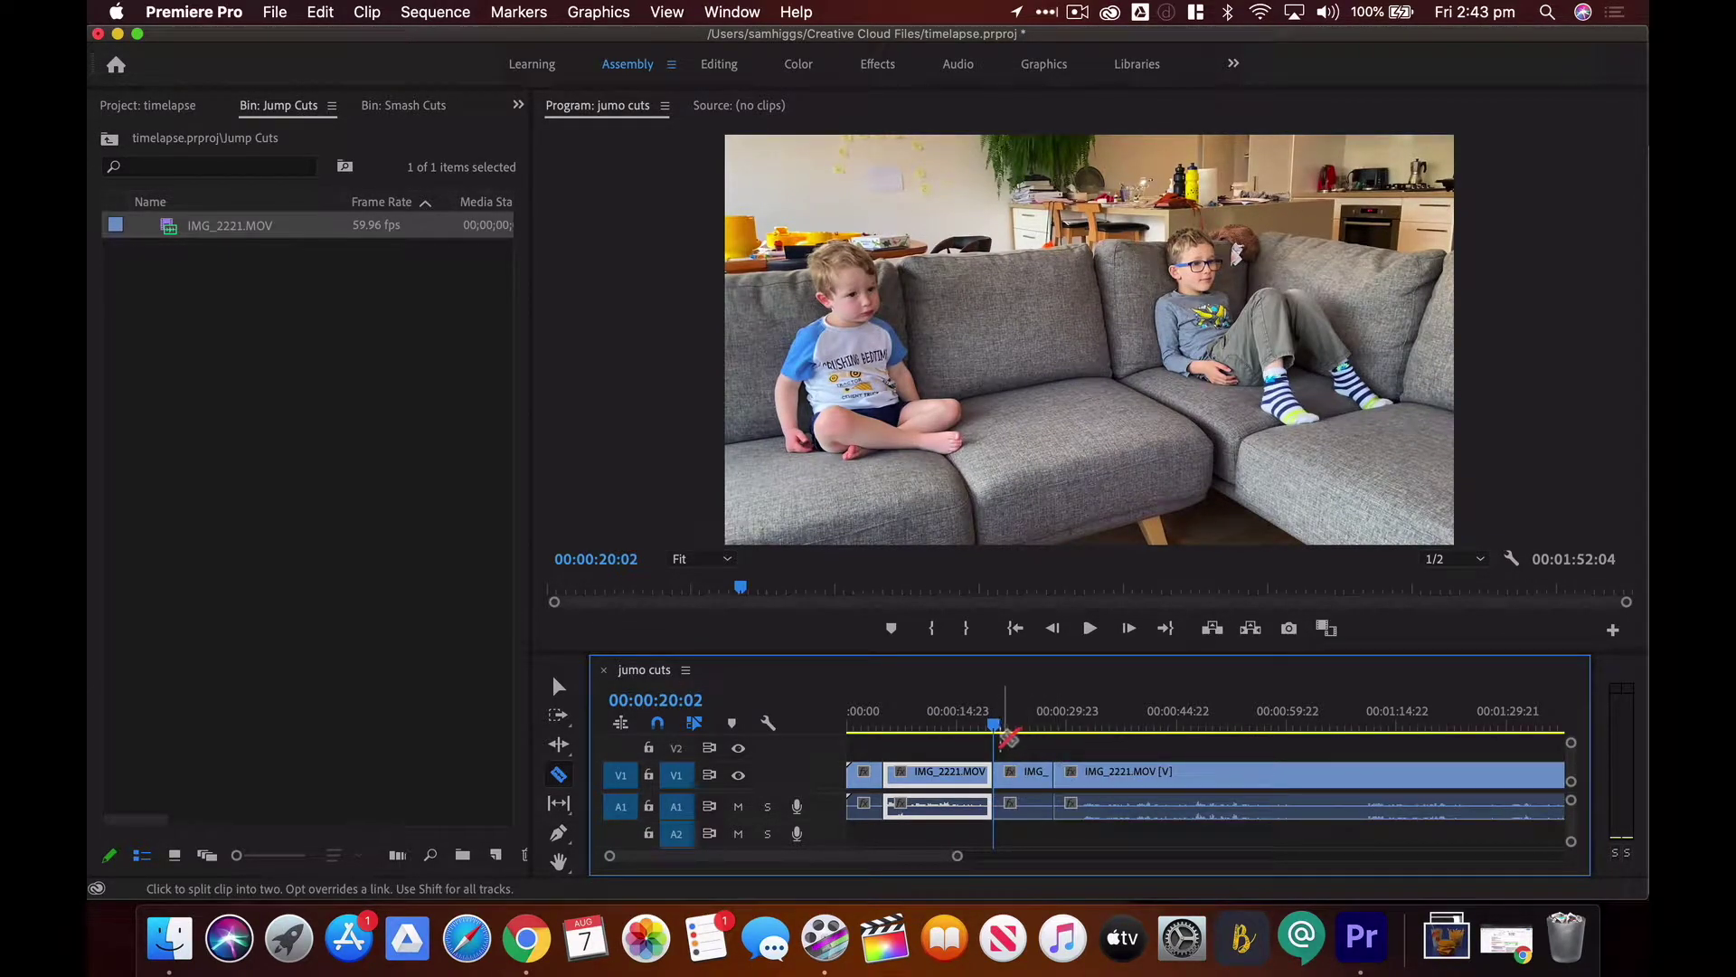
# Cut the remaining footage with the Razor tool at about 0:58, 1:05, 1:35 and 1:43
pyautogui.moveTo(994, 724); pyautogui.dragTo(1279, 769)
pyautogui.click(1281, 774)
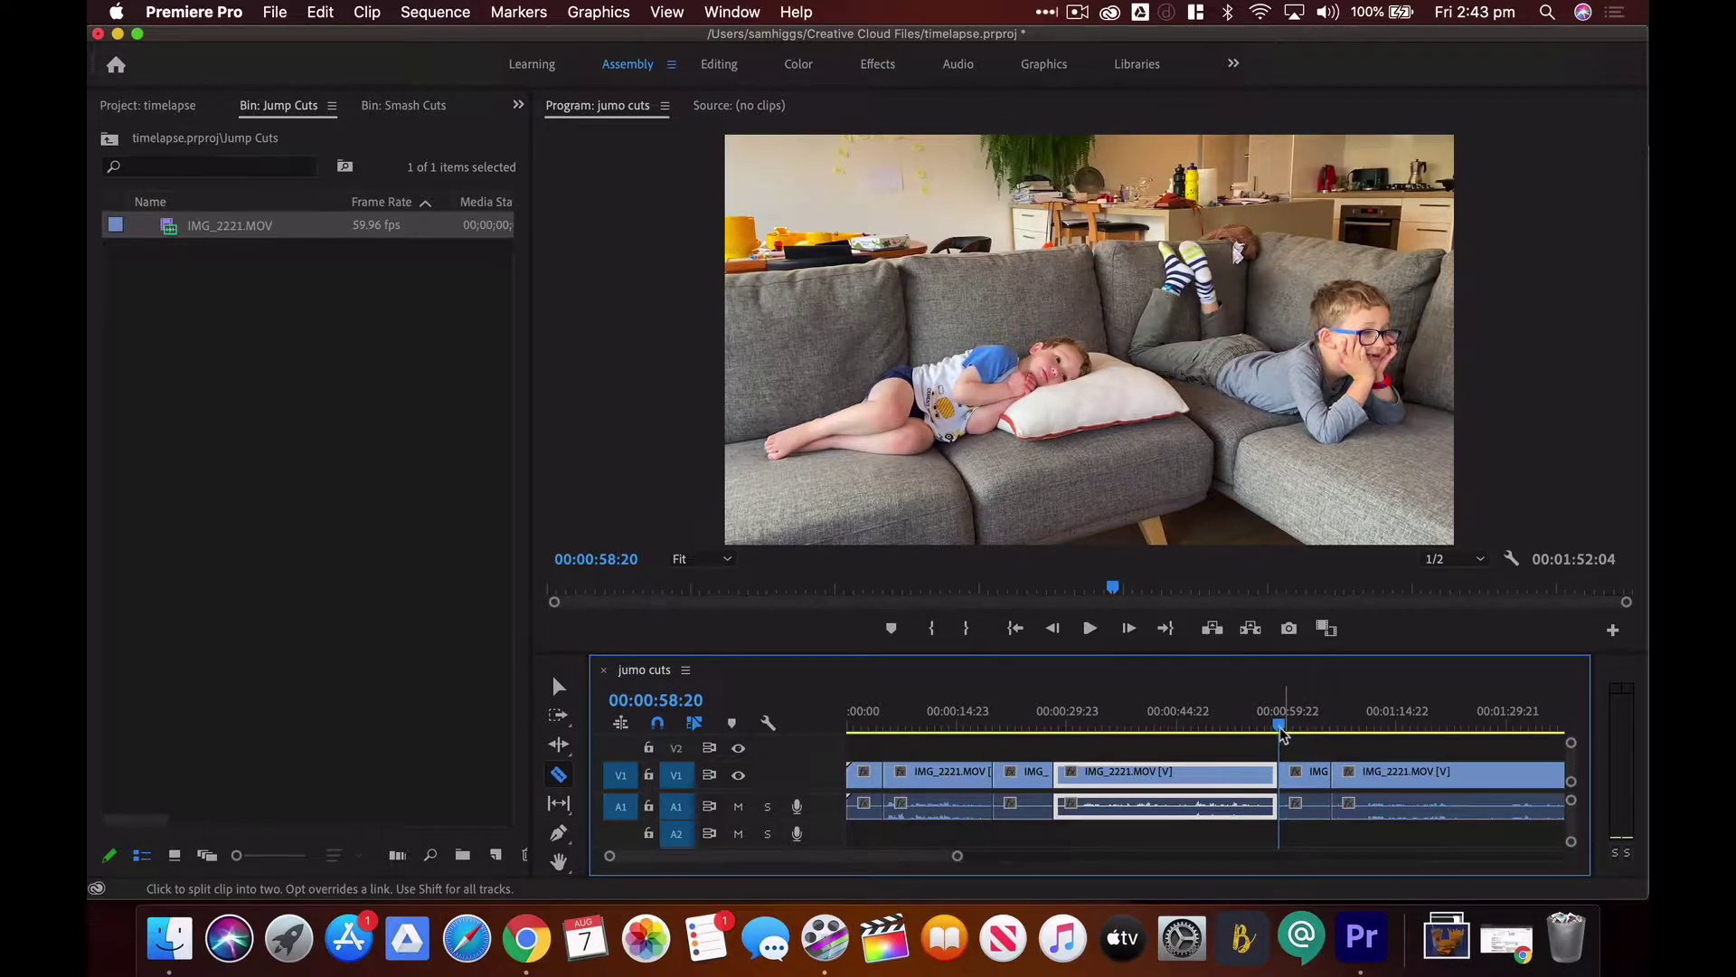
pyautogui.moveTo(1302, 725); pyautogui.dragTo(1549, 751)
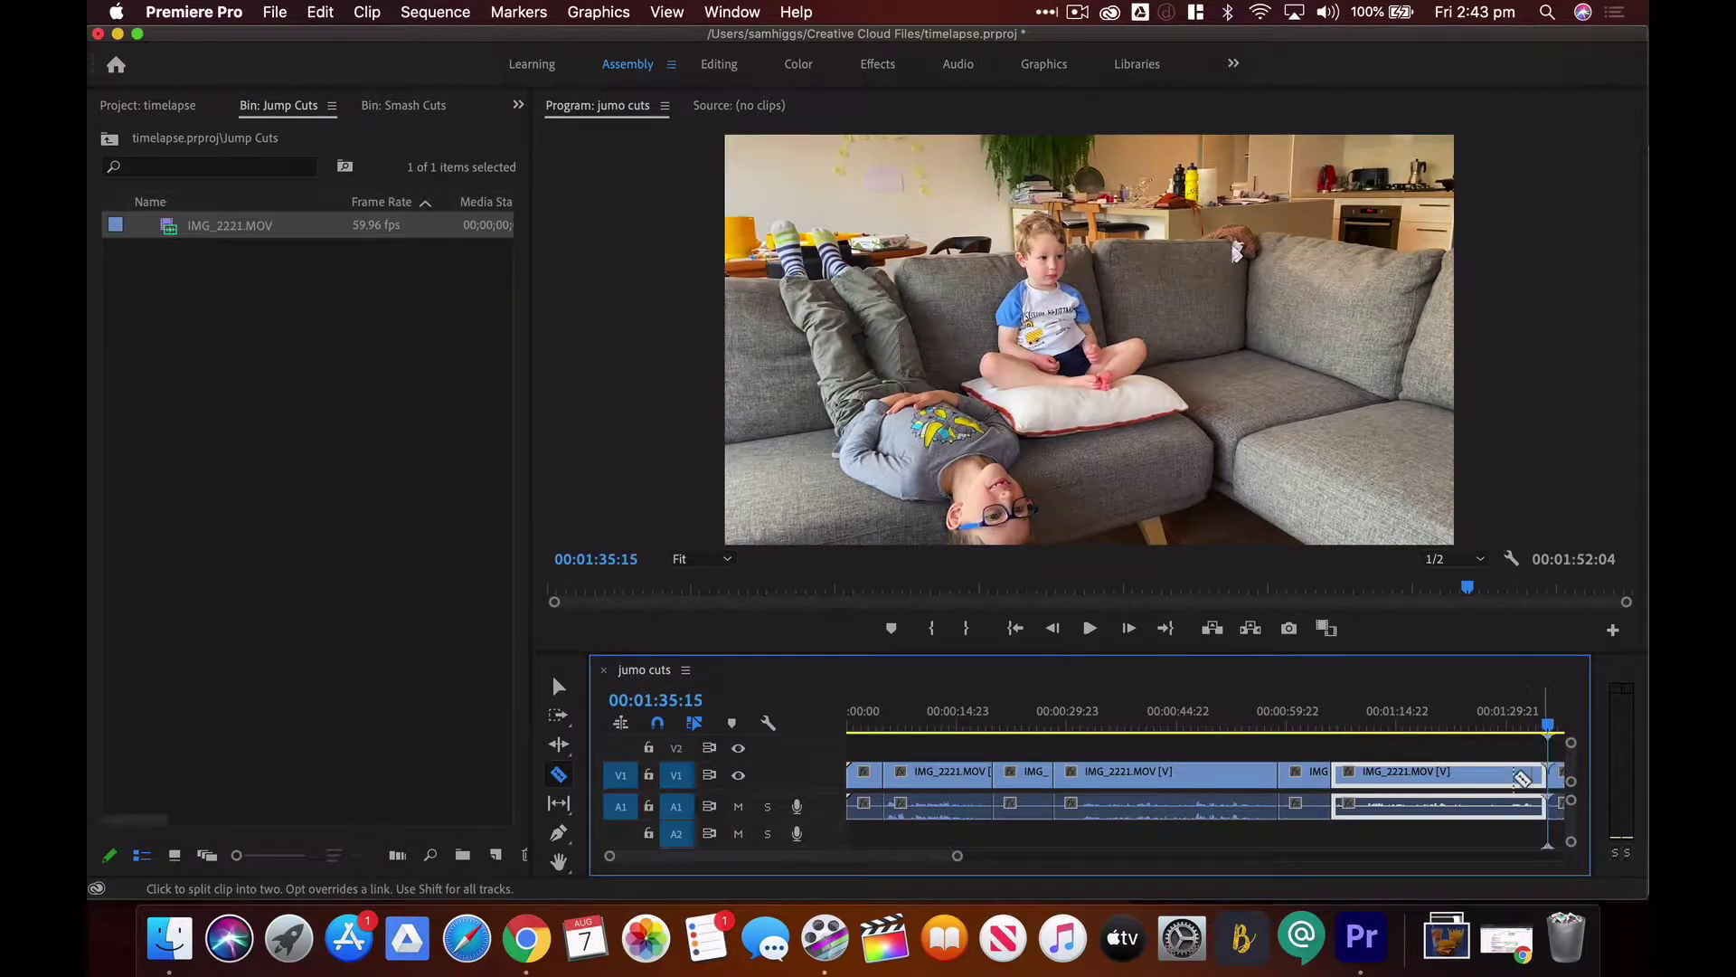
pyautogui.hscroll(5, 1501, 785)
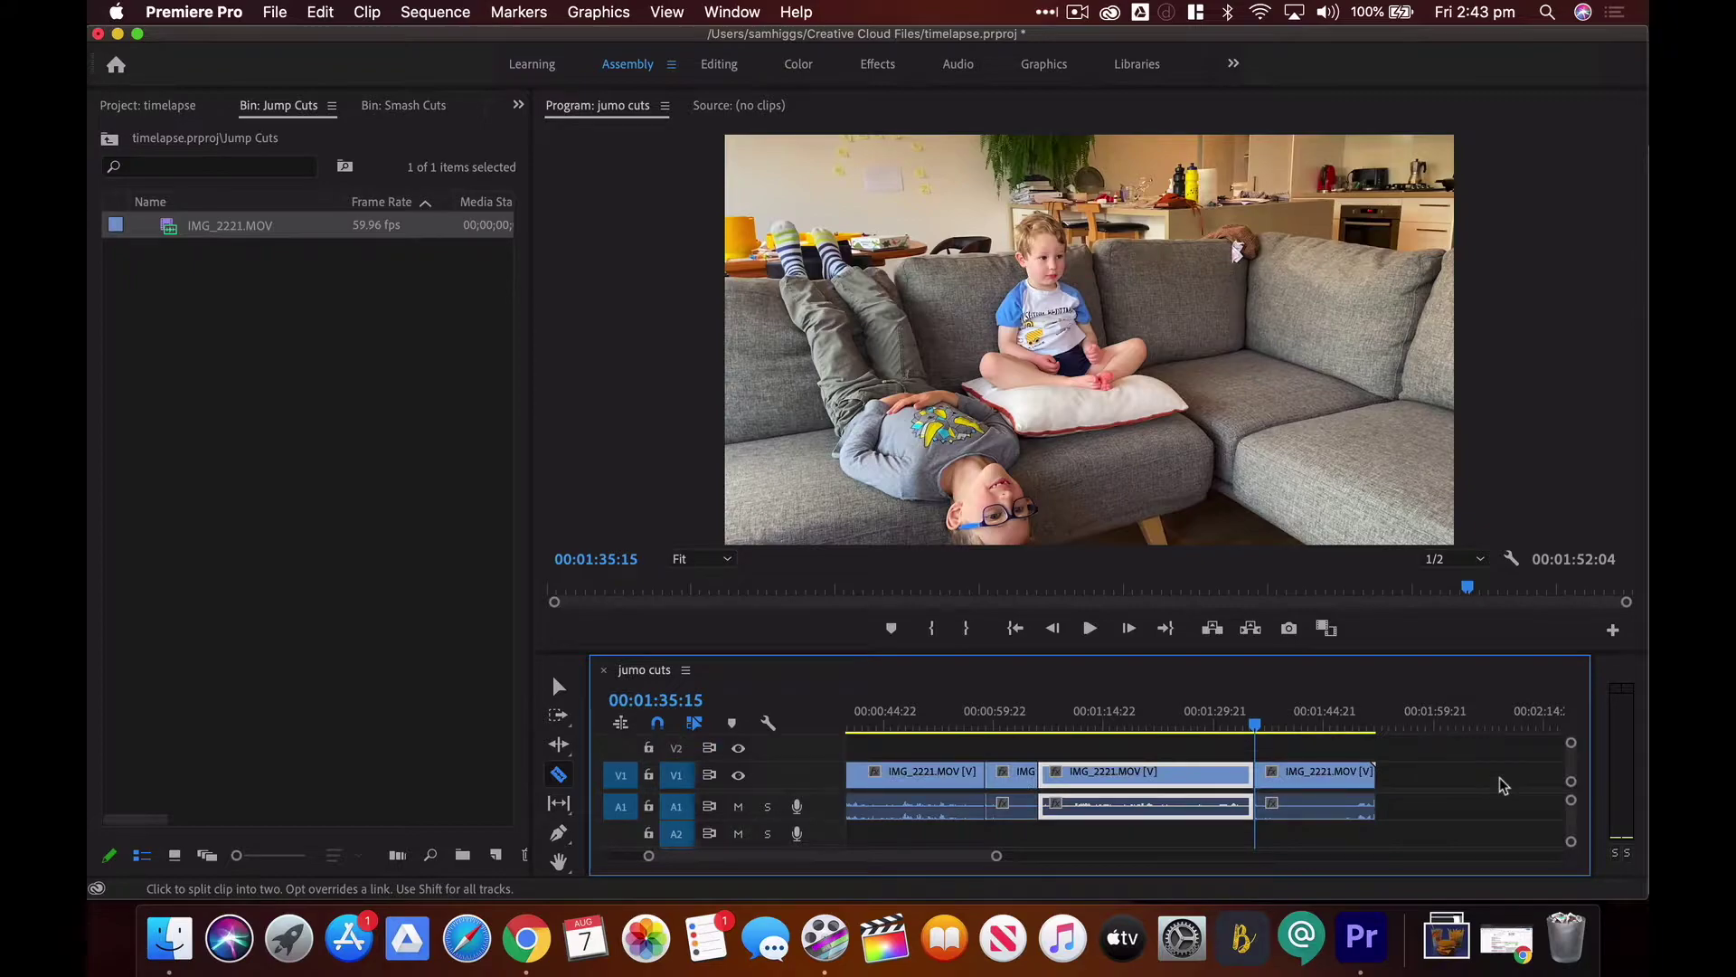
pyautogui.moveTo(1273, 725); pyautogui.dragTo(1316, 737)
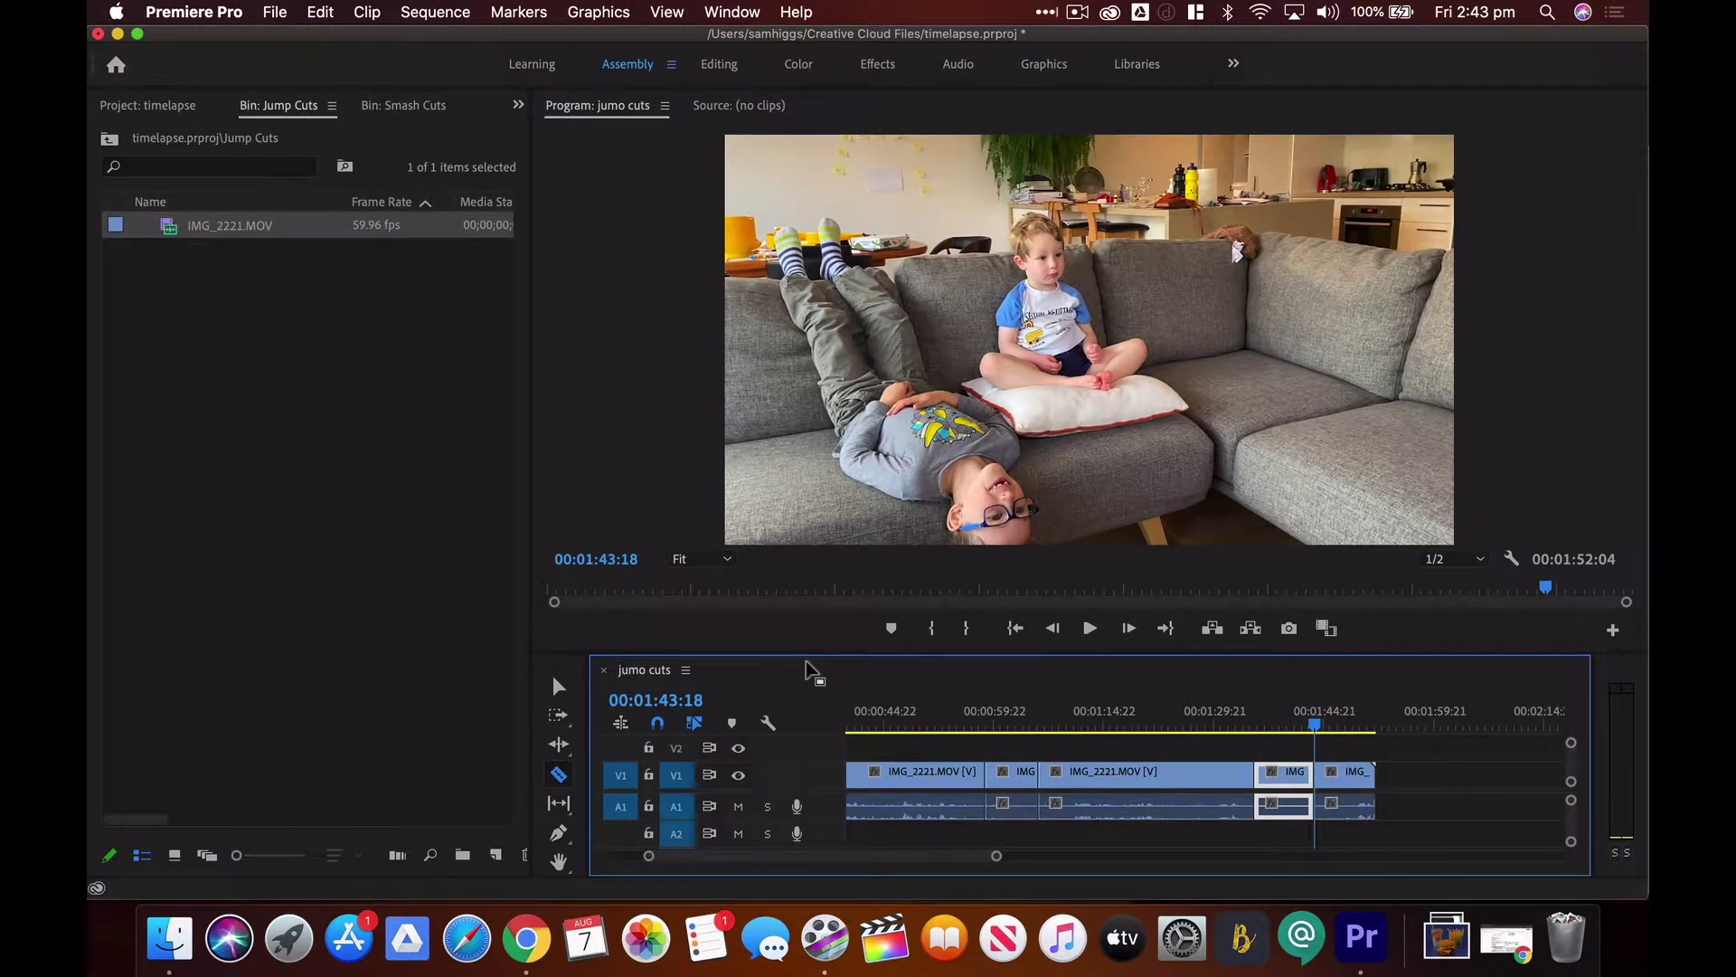
# Delete the leftover segment after the last cut using the Selection tool
pyautogui.click(559, 687)
pyautogui.click(1343, 772)
pyautogui.press('Delete')
# Ripple delete the long unwanted segment between about 1:06 and 1:35 in the jumo cuts sequence
pyautogui.click(1177, 774)
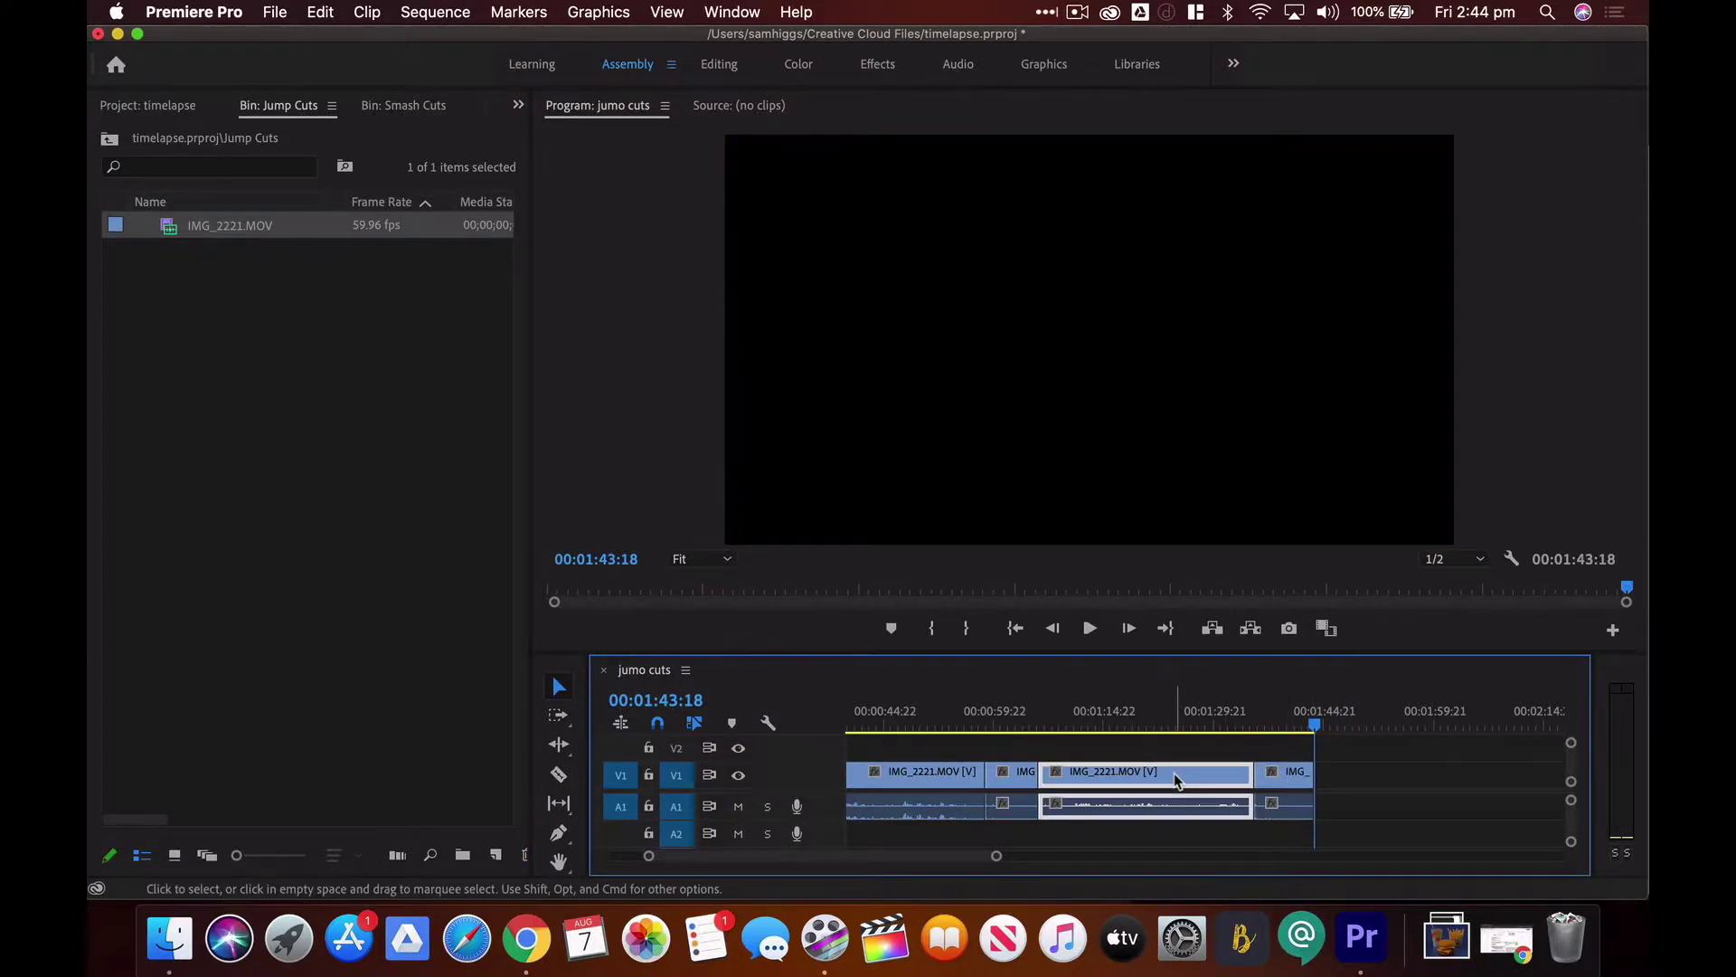
pyautogui.rightClick(1174, 772)
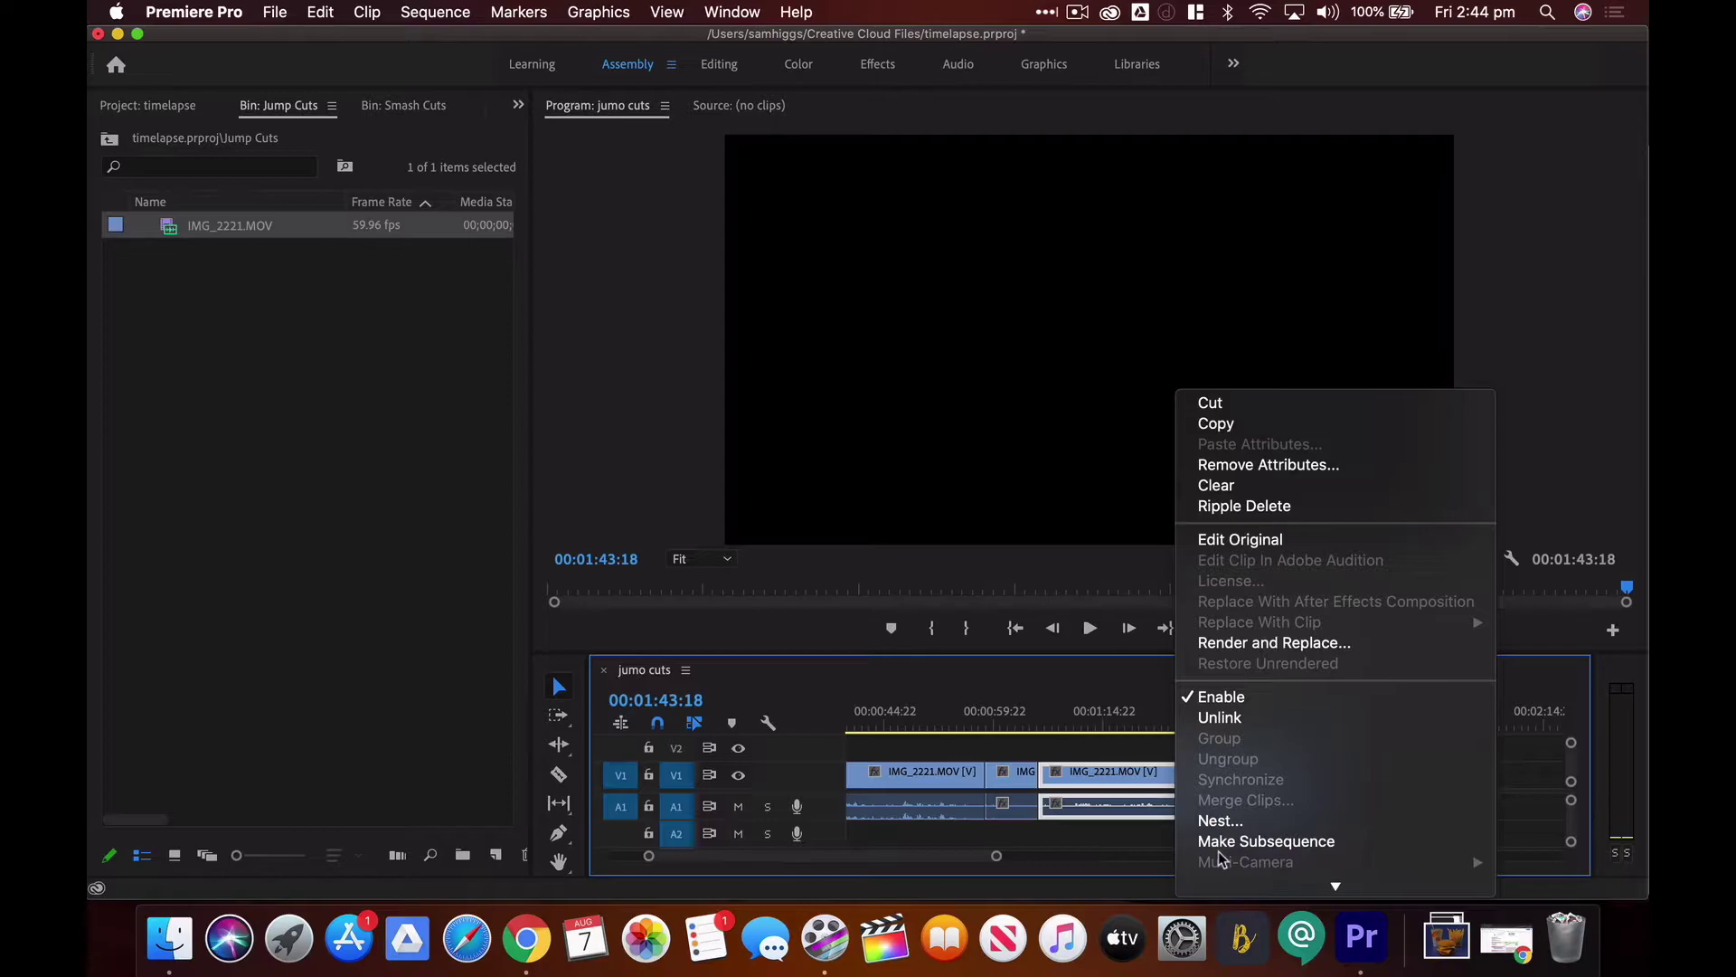
pyautogui.click(1244, 508)
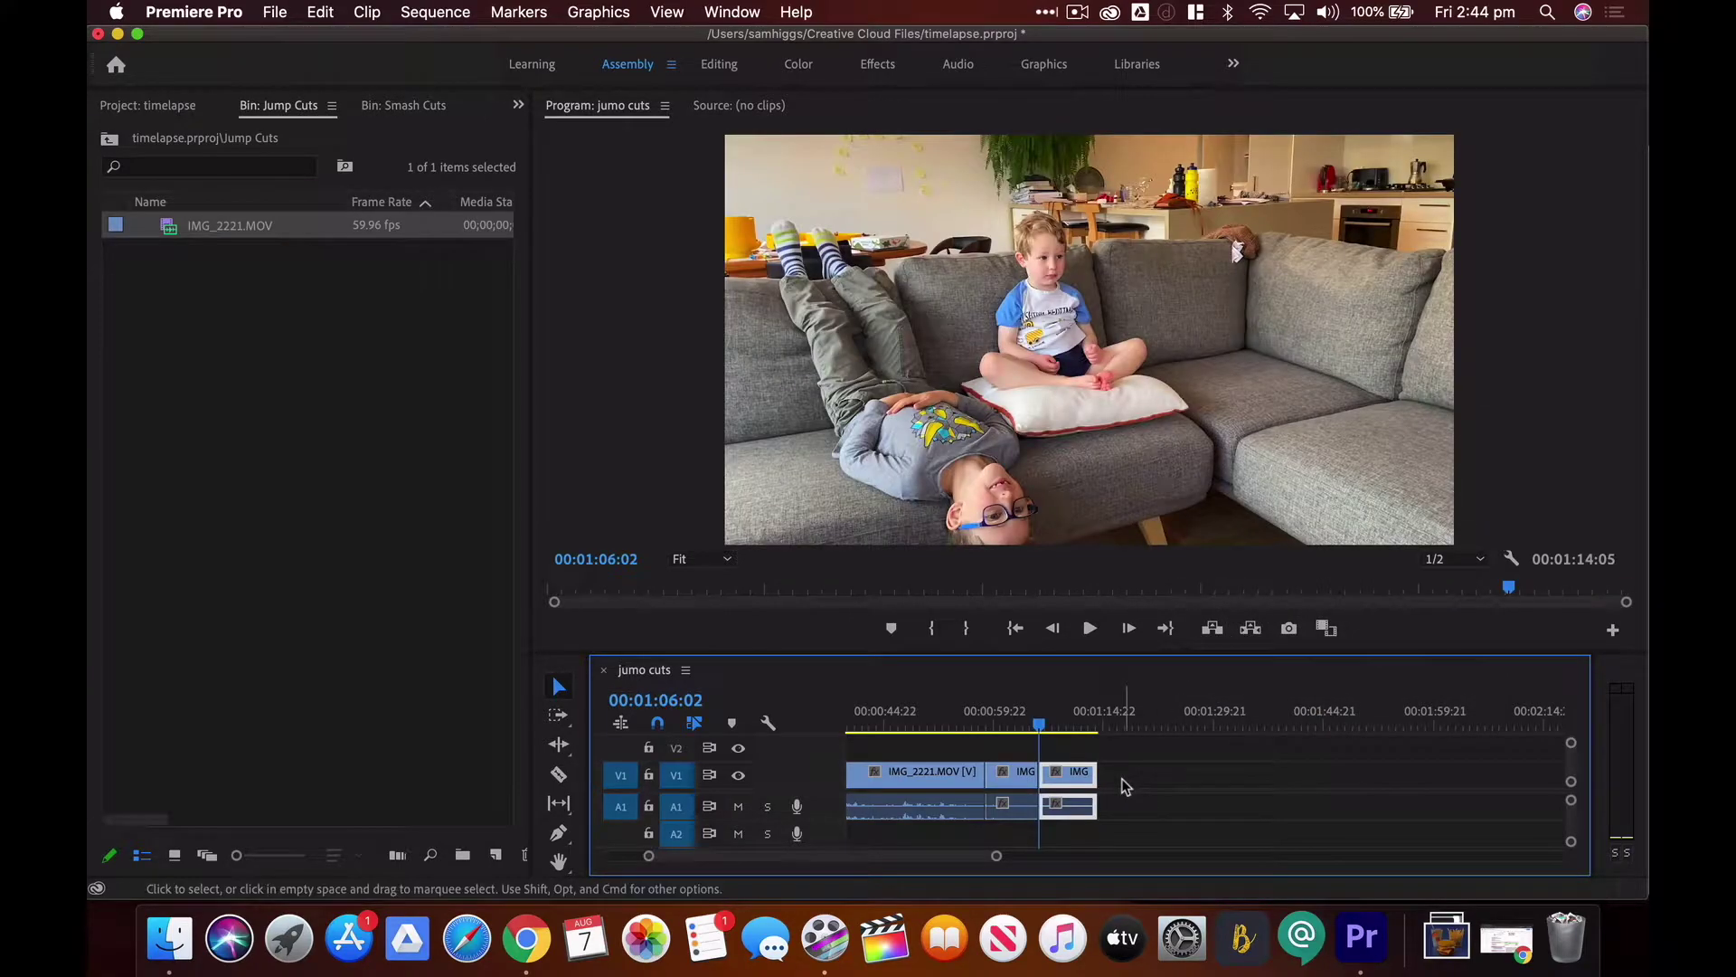
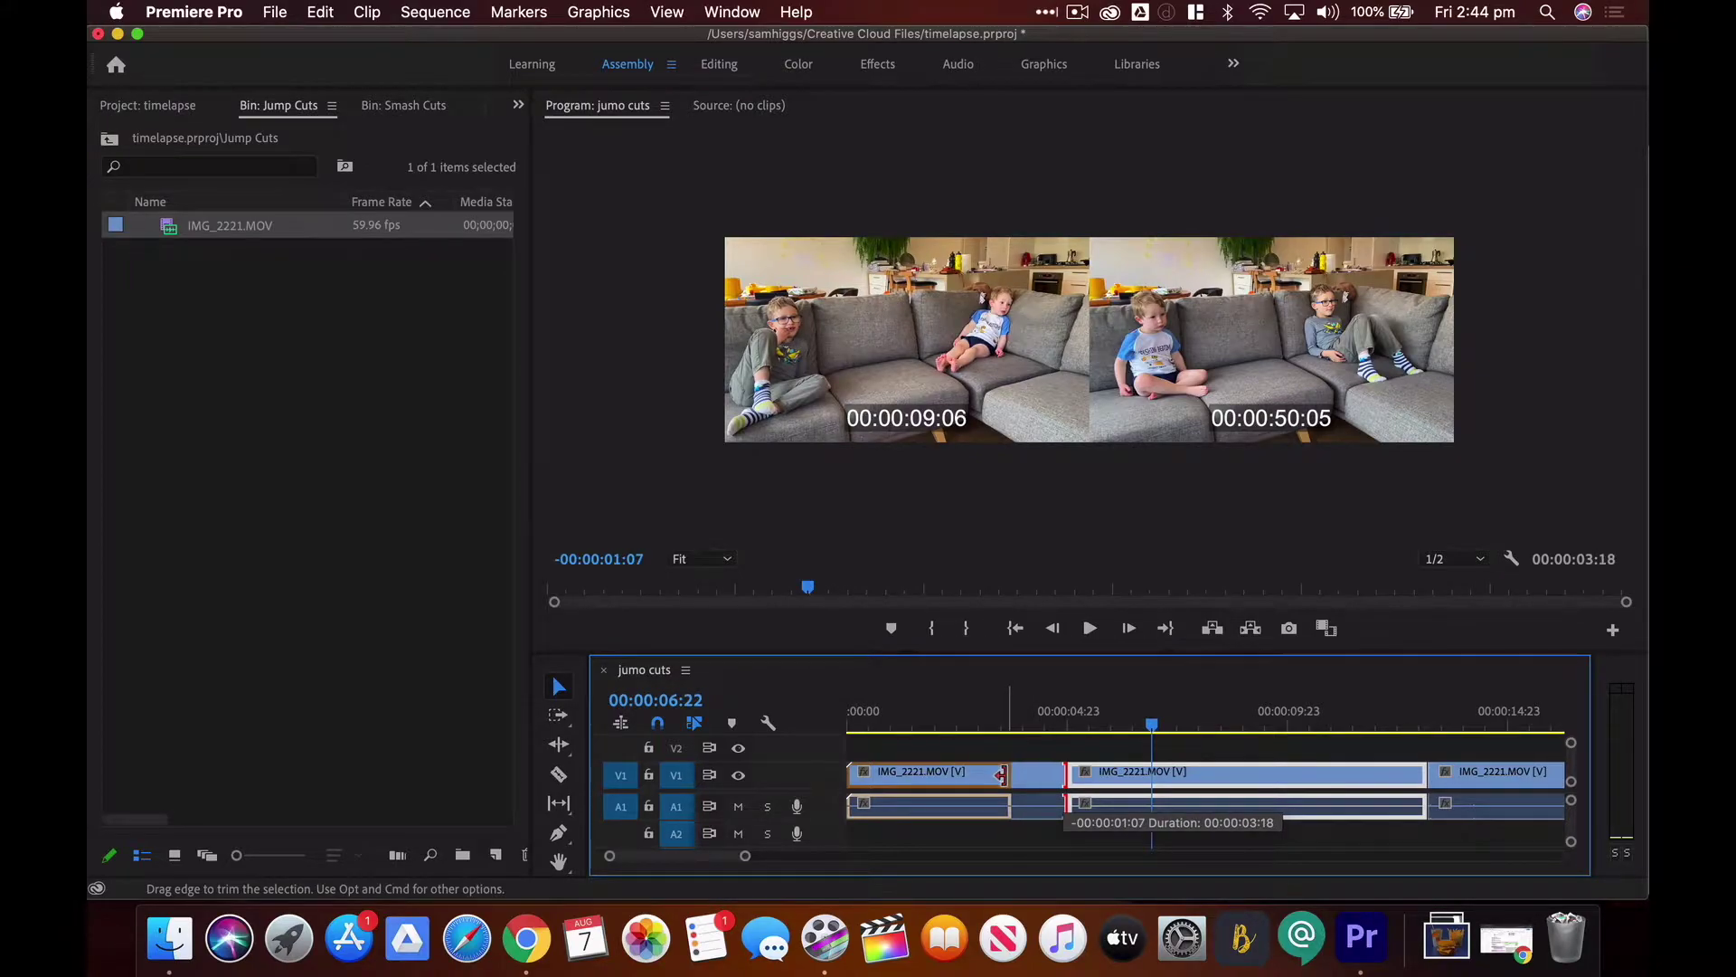
# Trim the ends of the second, third and fourth clips so each lasts about 3 to 4 seconds
pyautogui.moveTo(1418, 767); pyautogui.dragTo(1207, 786)
pyautogui.hscroll(3, 1270, 811)
pyautogui.scroll(-1, 1270, 812)
pyautogui.hscroll(3, 1270, 810)
pyautogui.moveTo(1352, 773); pyautogui.dragTo(1202, 782)
pyautogui.hscroll(7, 1236, 795)
pyautogui.moveTo(1314, 775); pyautogui.dragTo(1111, 783)
pyautogui.hscroll(-4, 1108, 780)
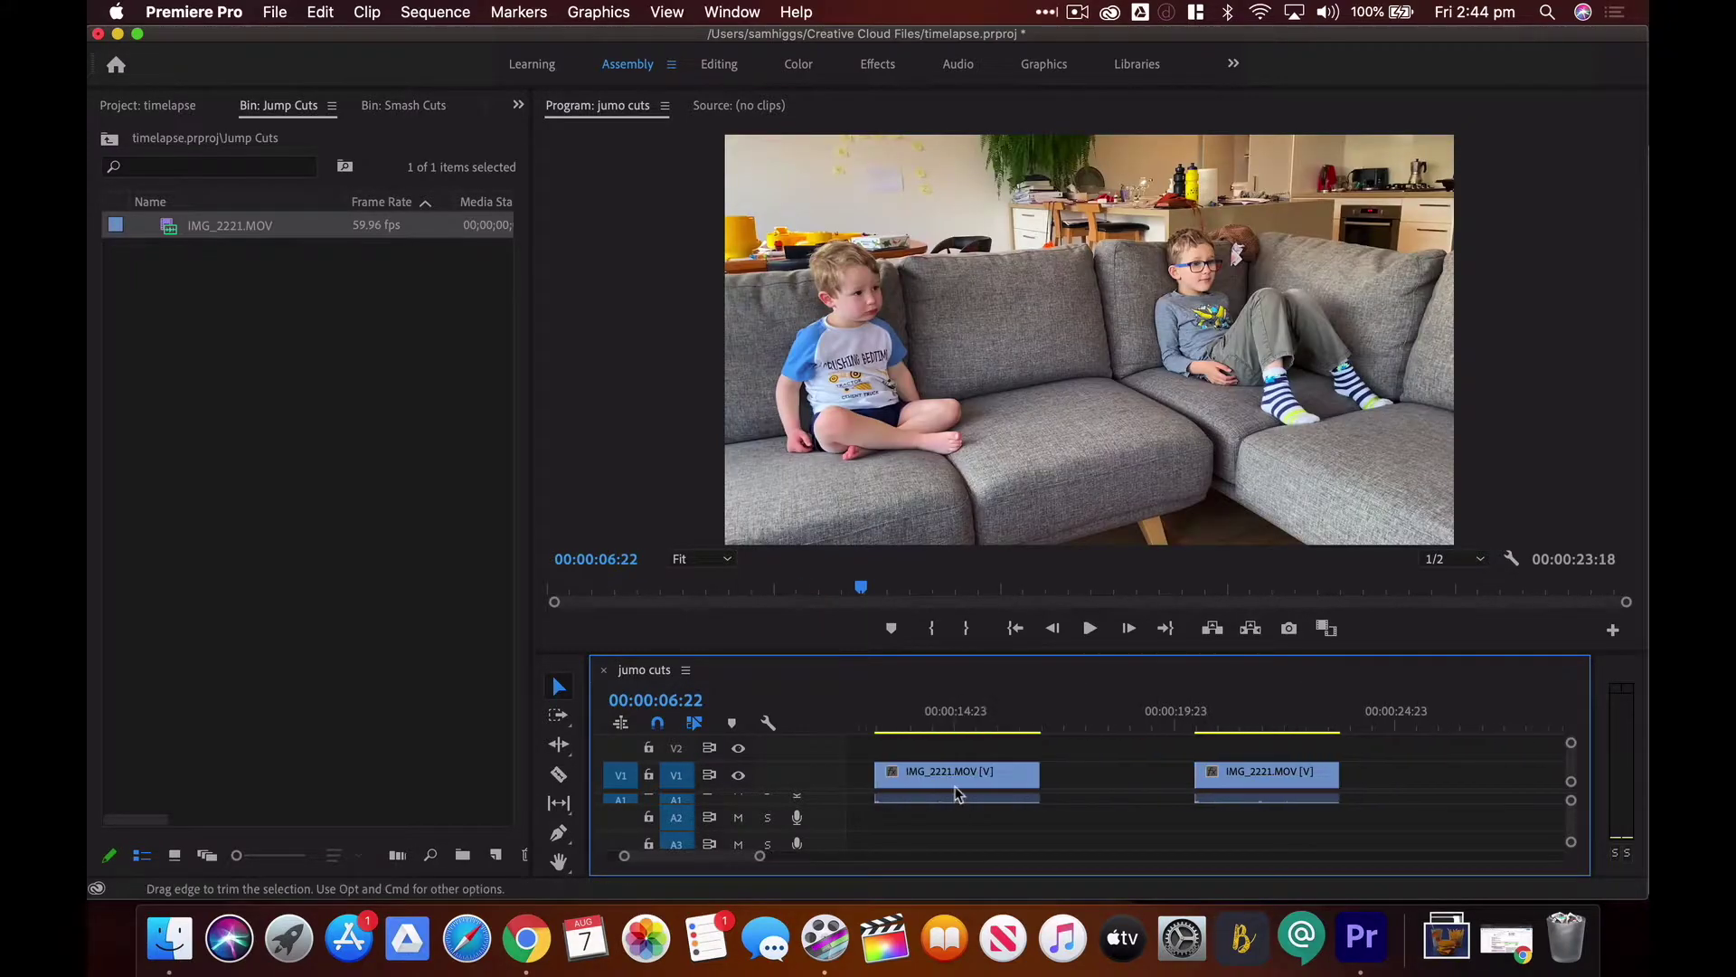
# Ripple delete the gaps between the four trimmed clips and play the sequence from the beginning
pyautogui.rightClick(1101, 781)
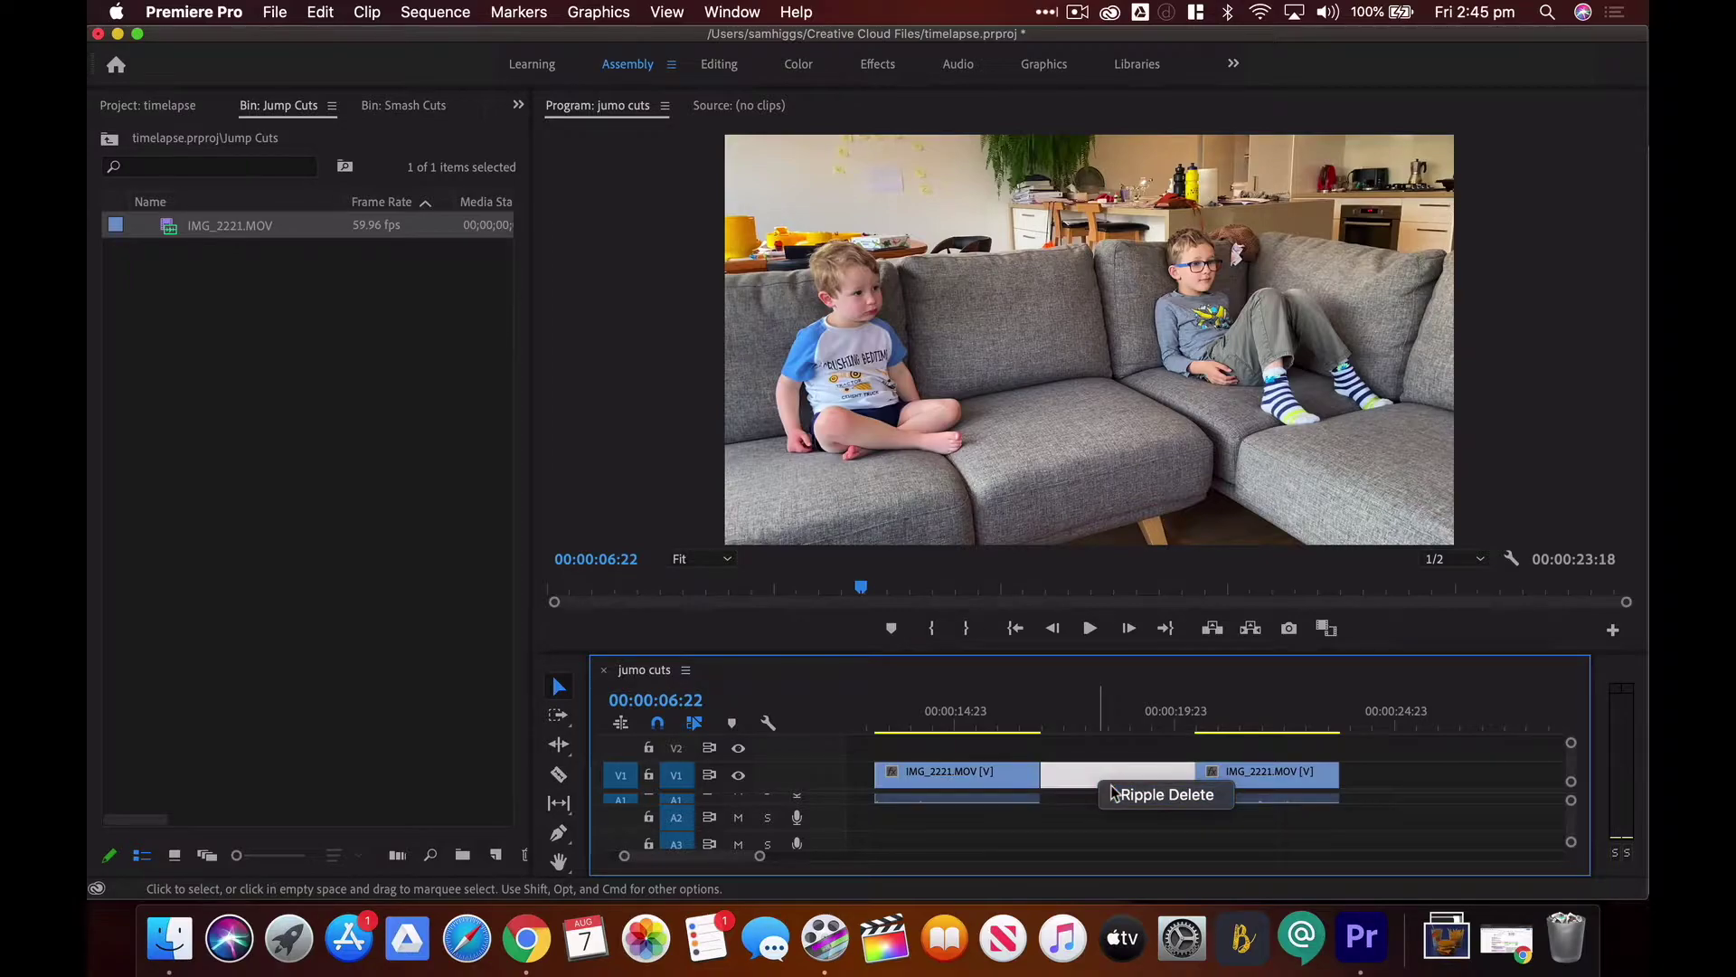
pyautogui.click(1164, 792)
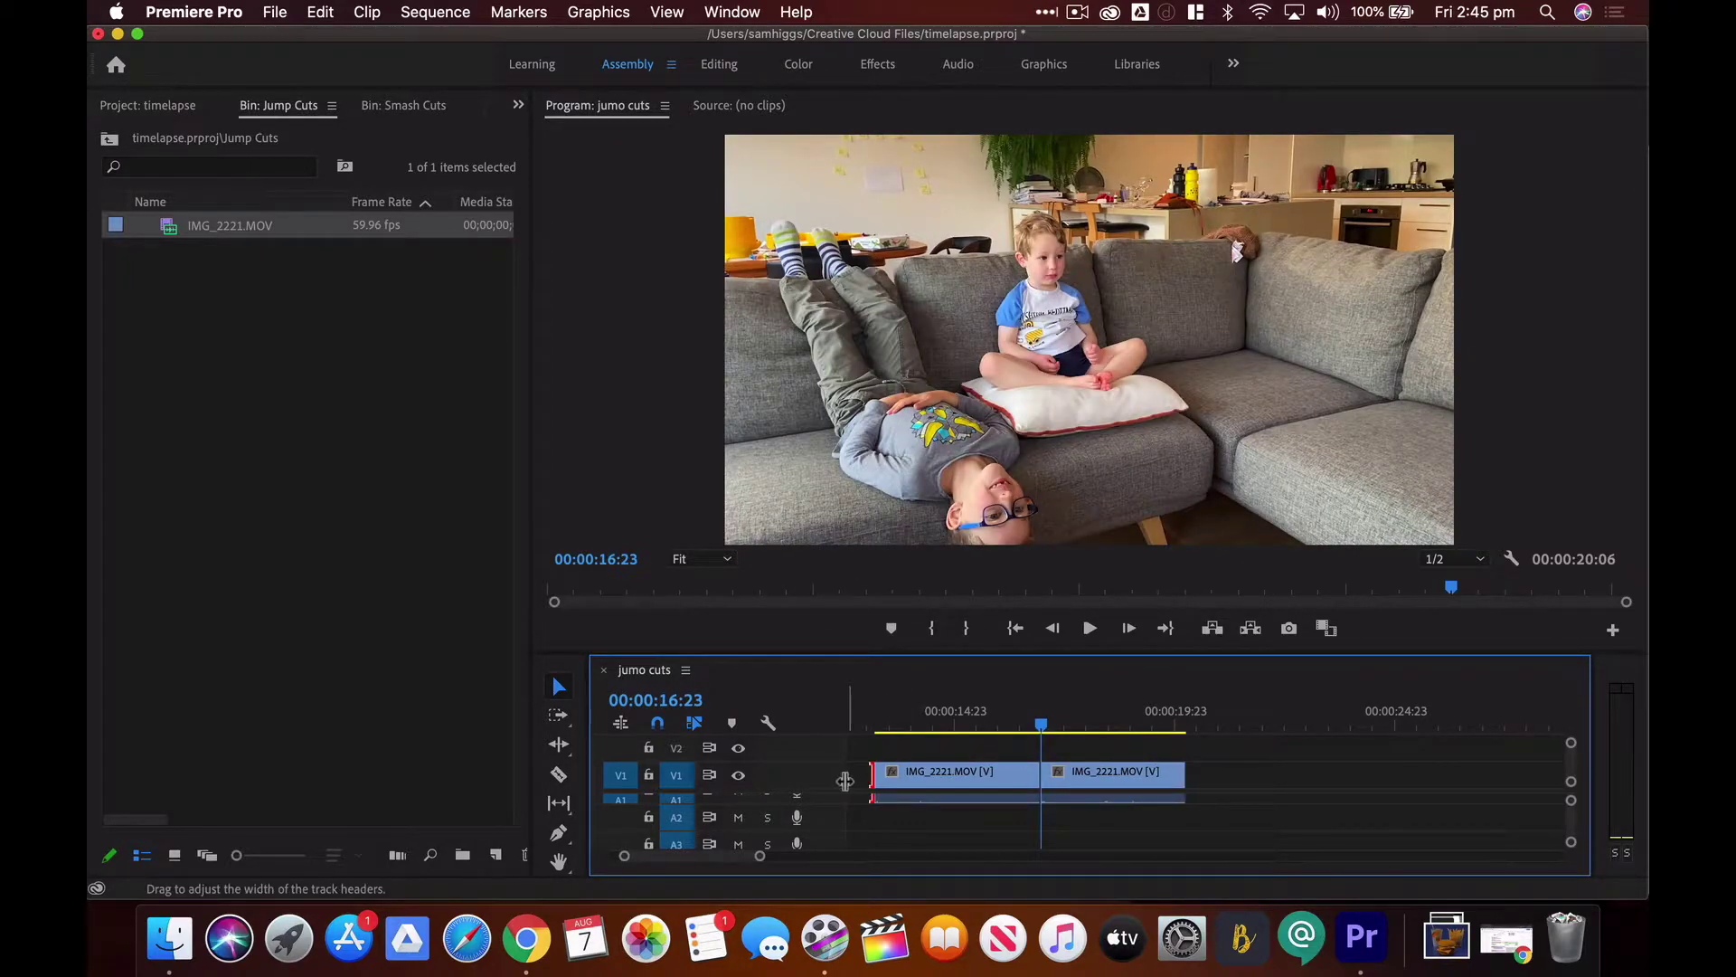
pyautogui.rightClick(860, 779)
pyautogui.click(881, 799)
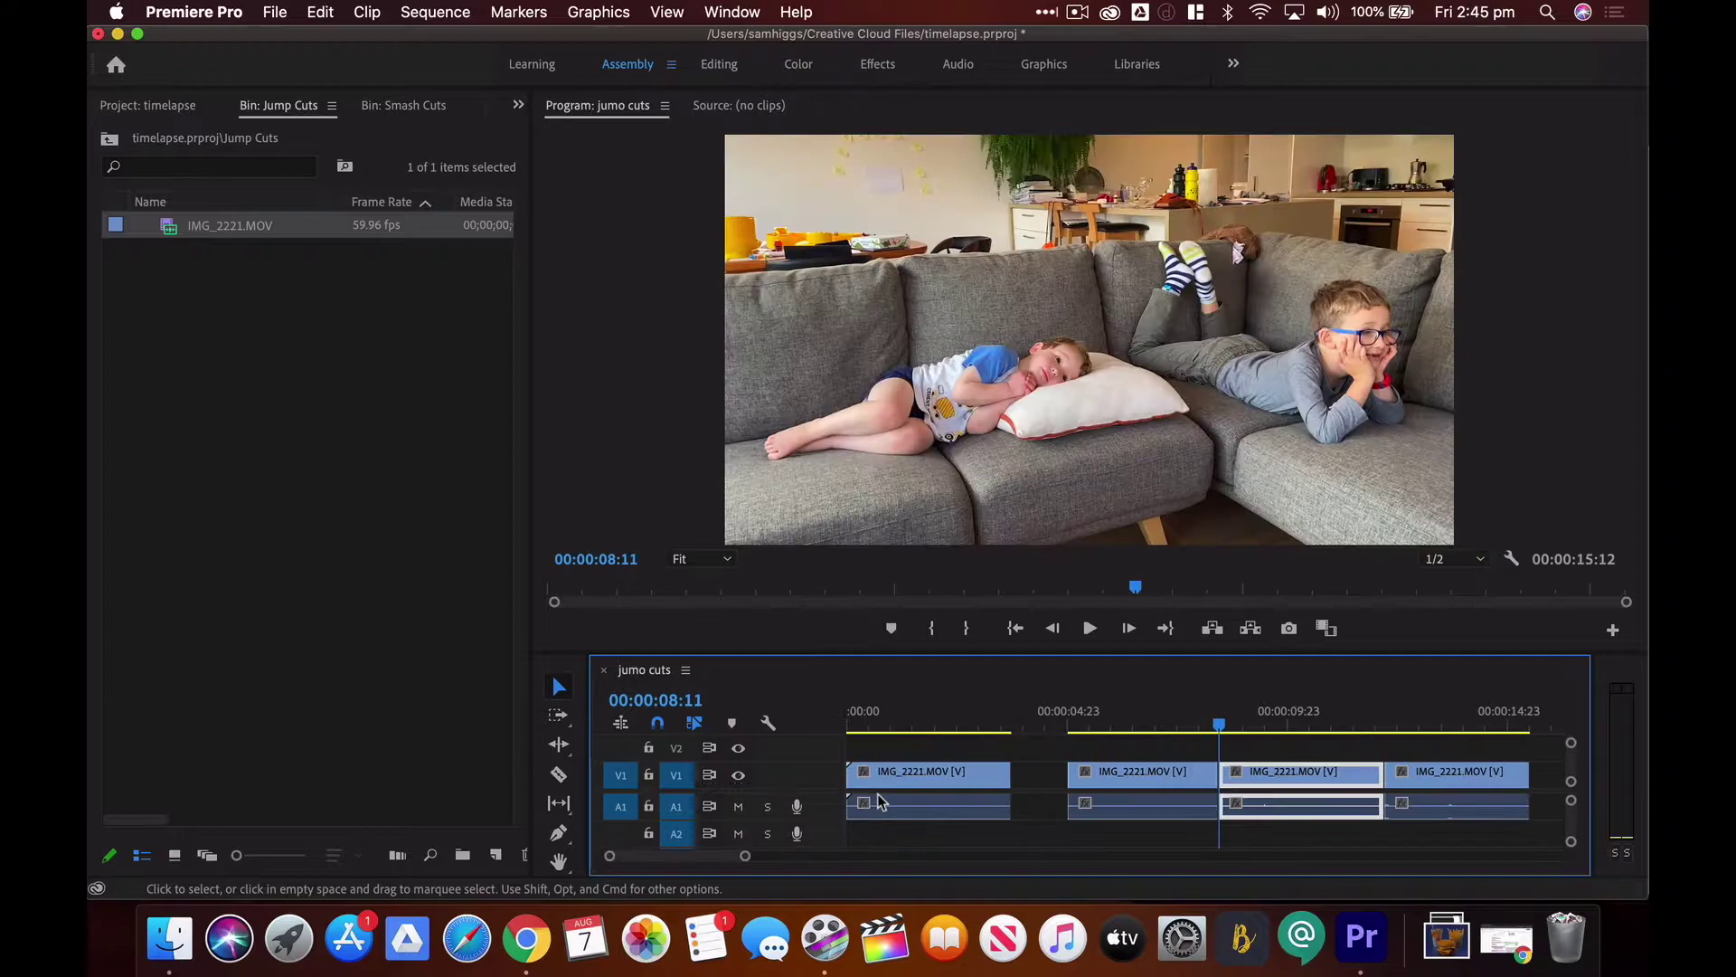
pyautogui.rightClick(1036, 774)
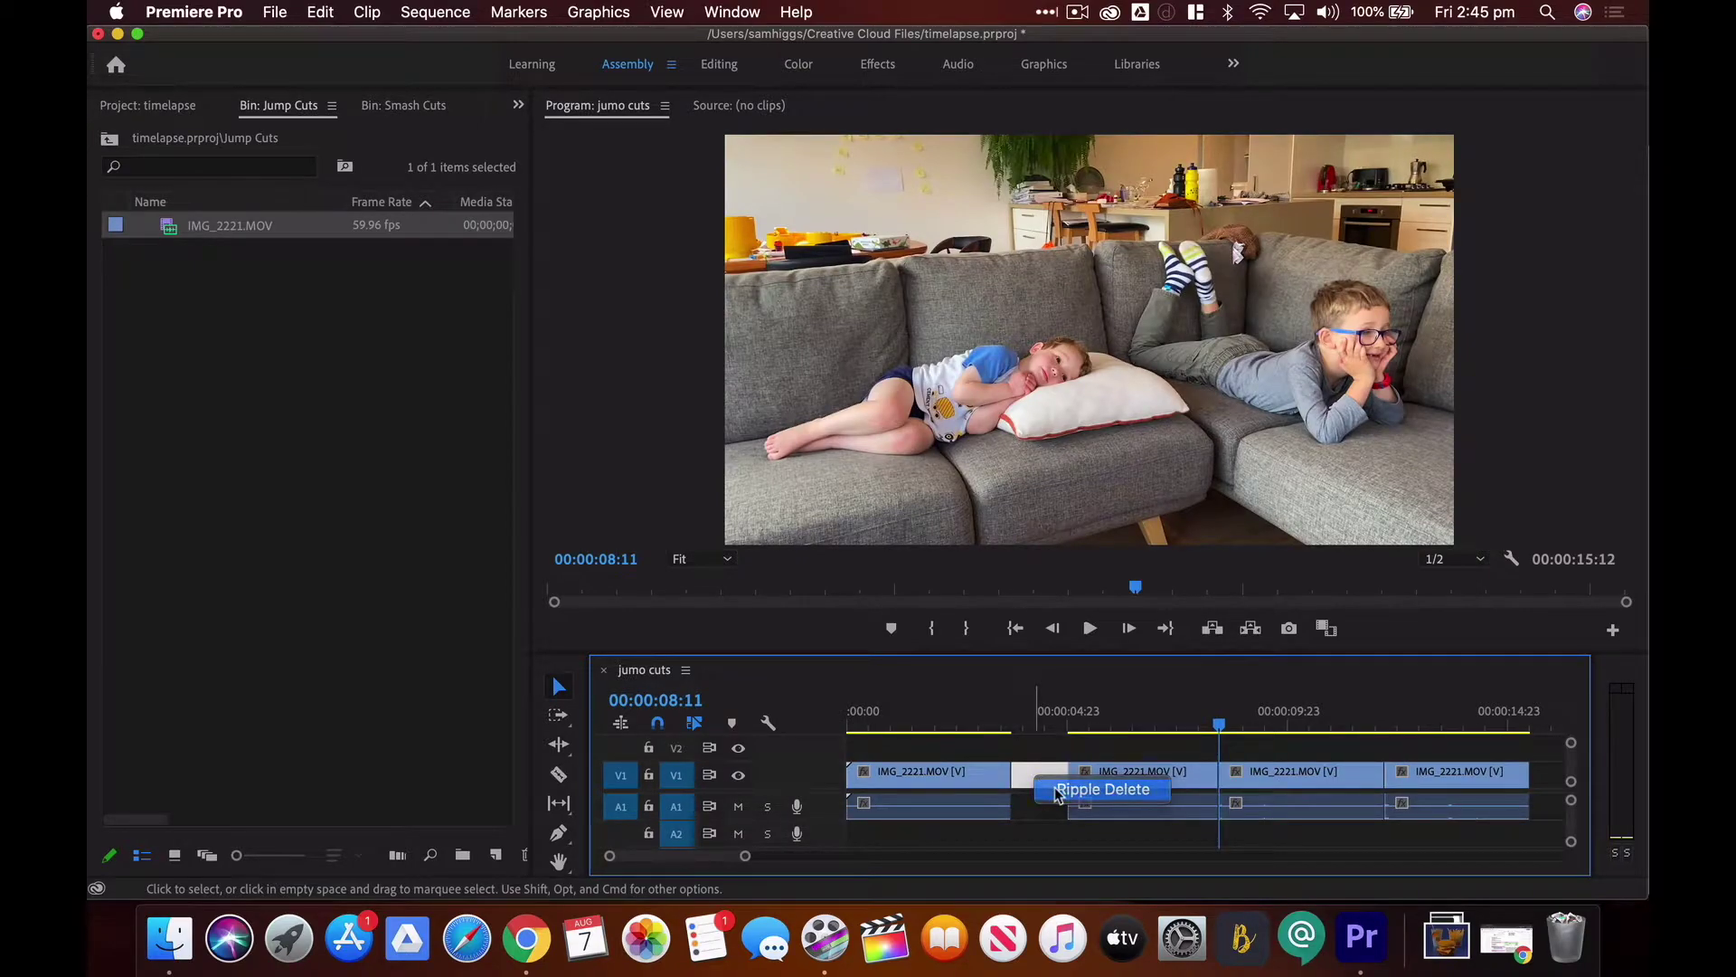
pyautogui.click(1056, 790)
pyautogui.moveTo(1012, 731); pyautogui.dragTo(848, 724)
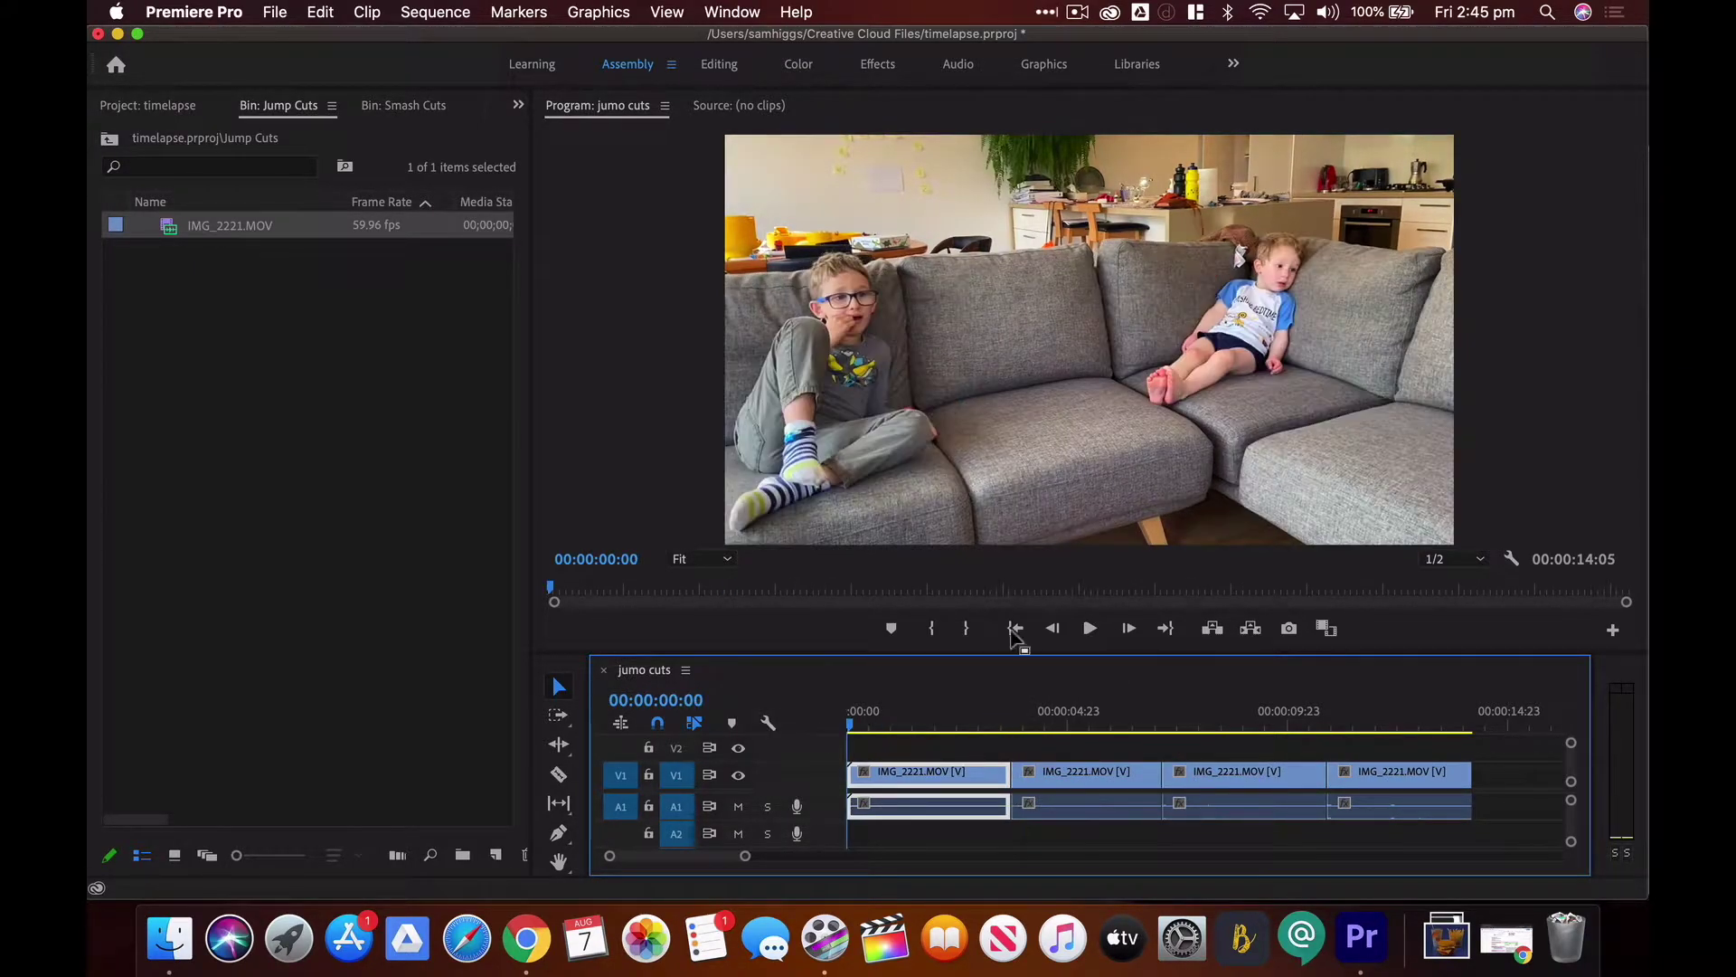
pyautogui.click(1090, 629)
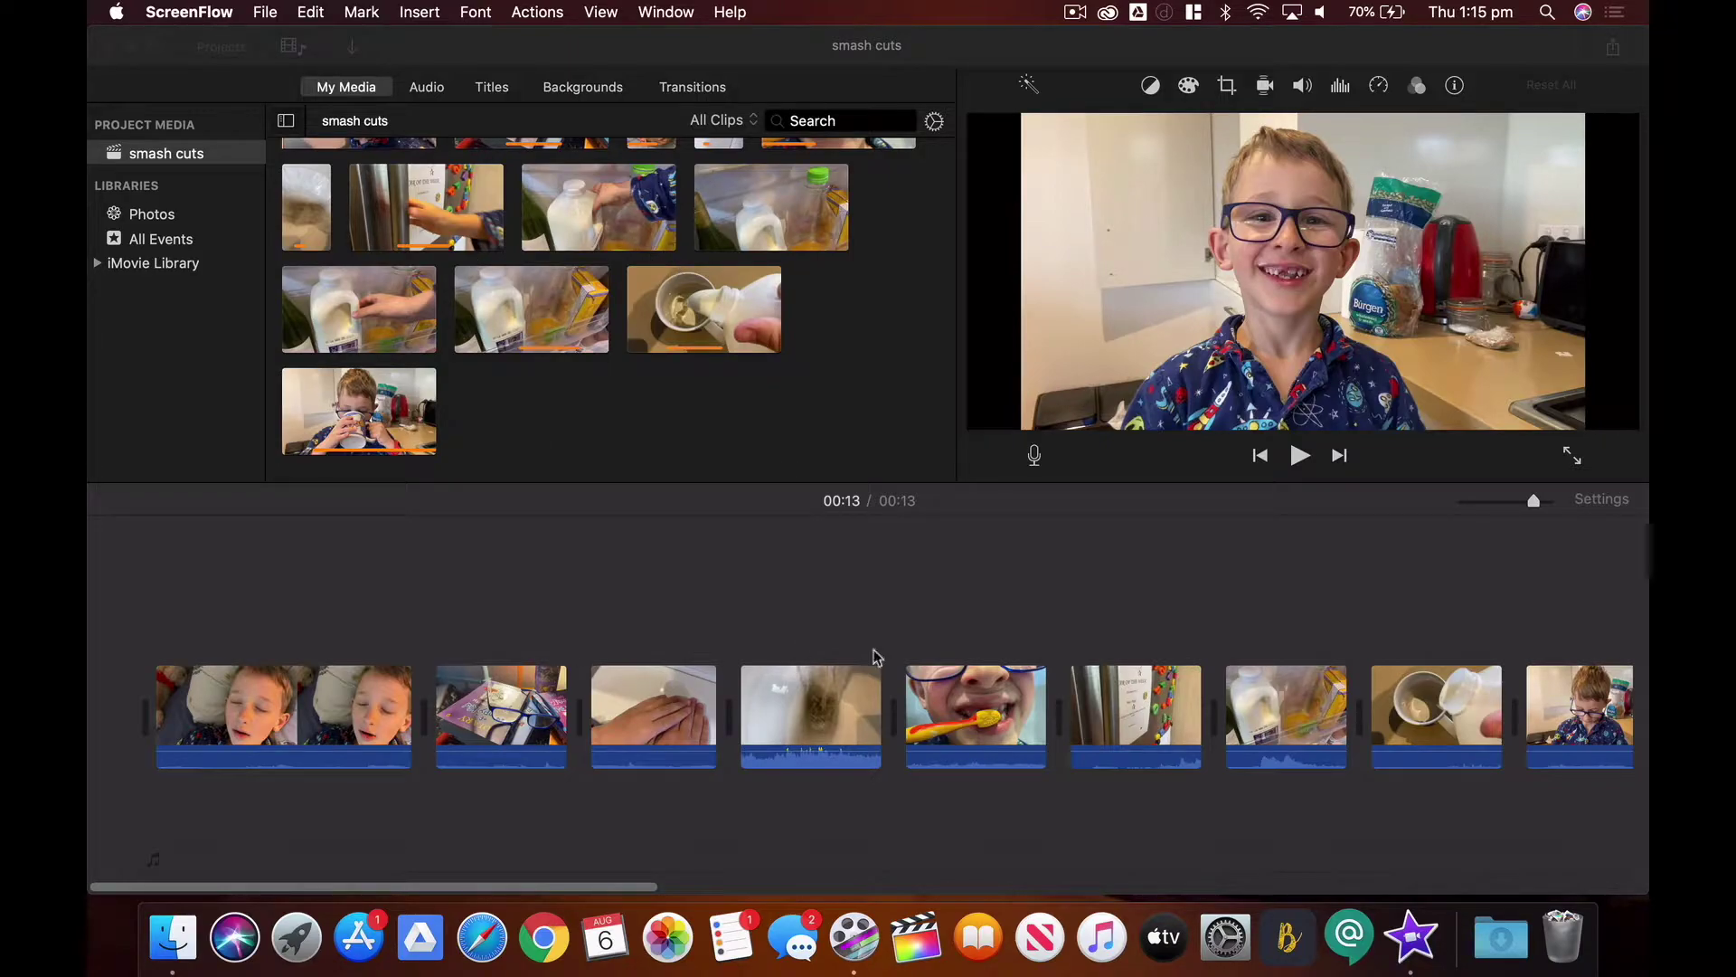
# In iMovie, play the smash cuts movie to review how its short close-up clips run together
pyautogui.click(356, 608)
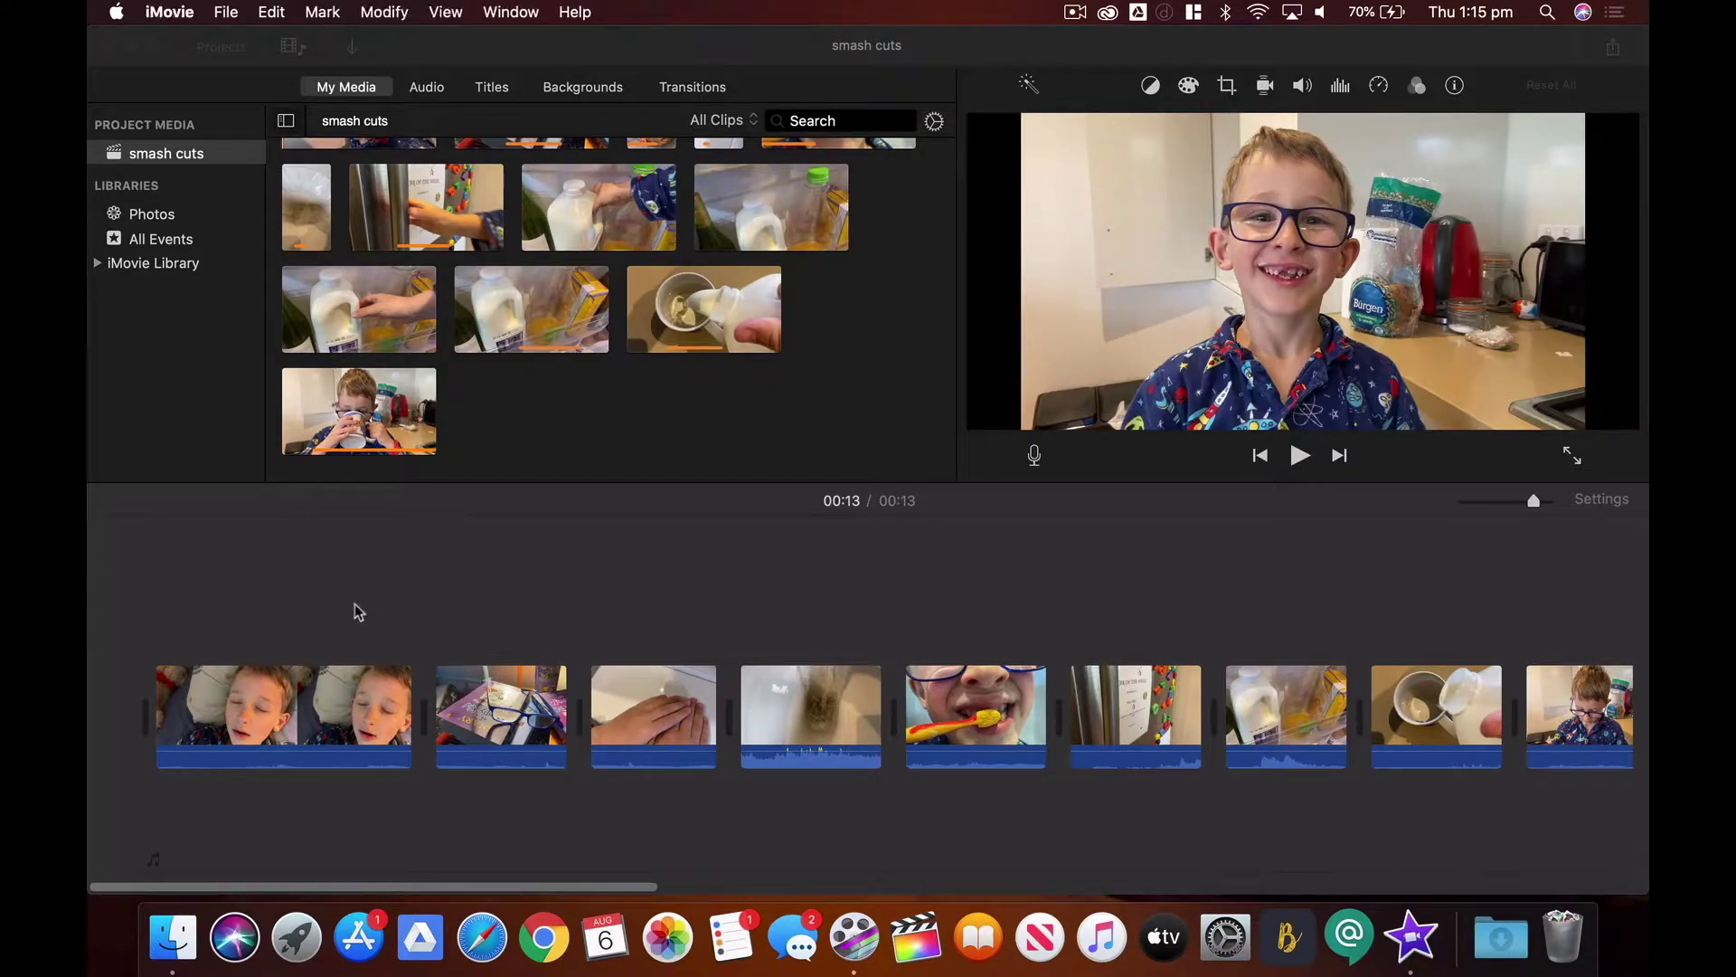
pyautogui.press('space')
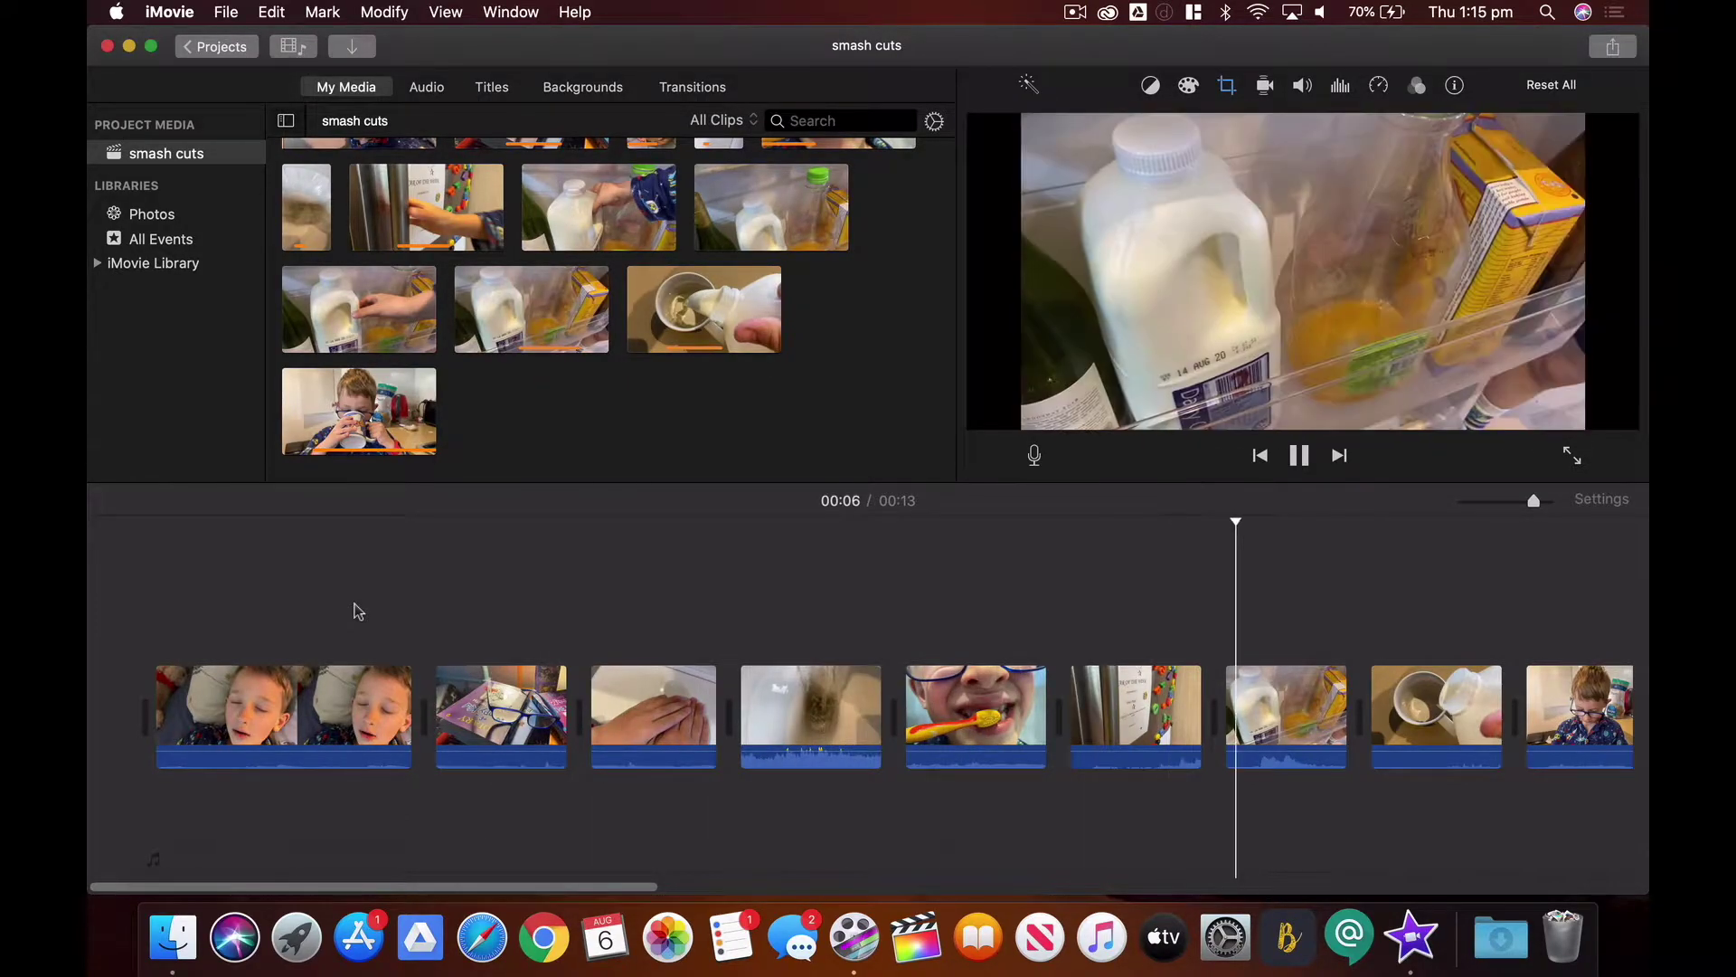
pyautogui.press('space')
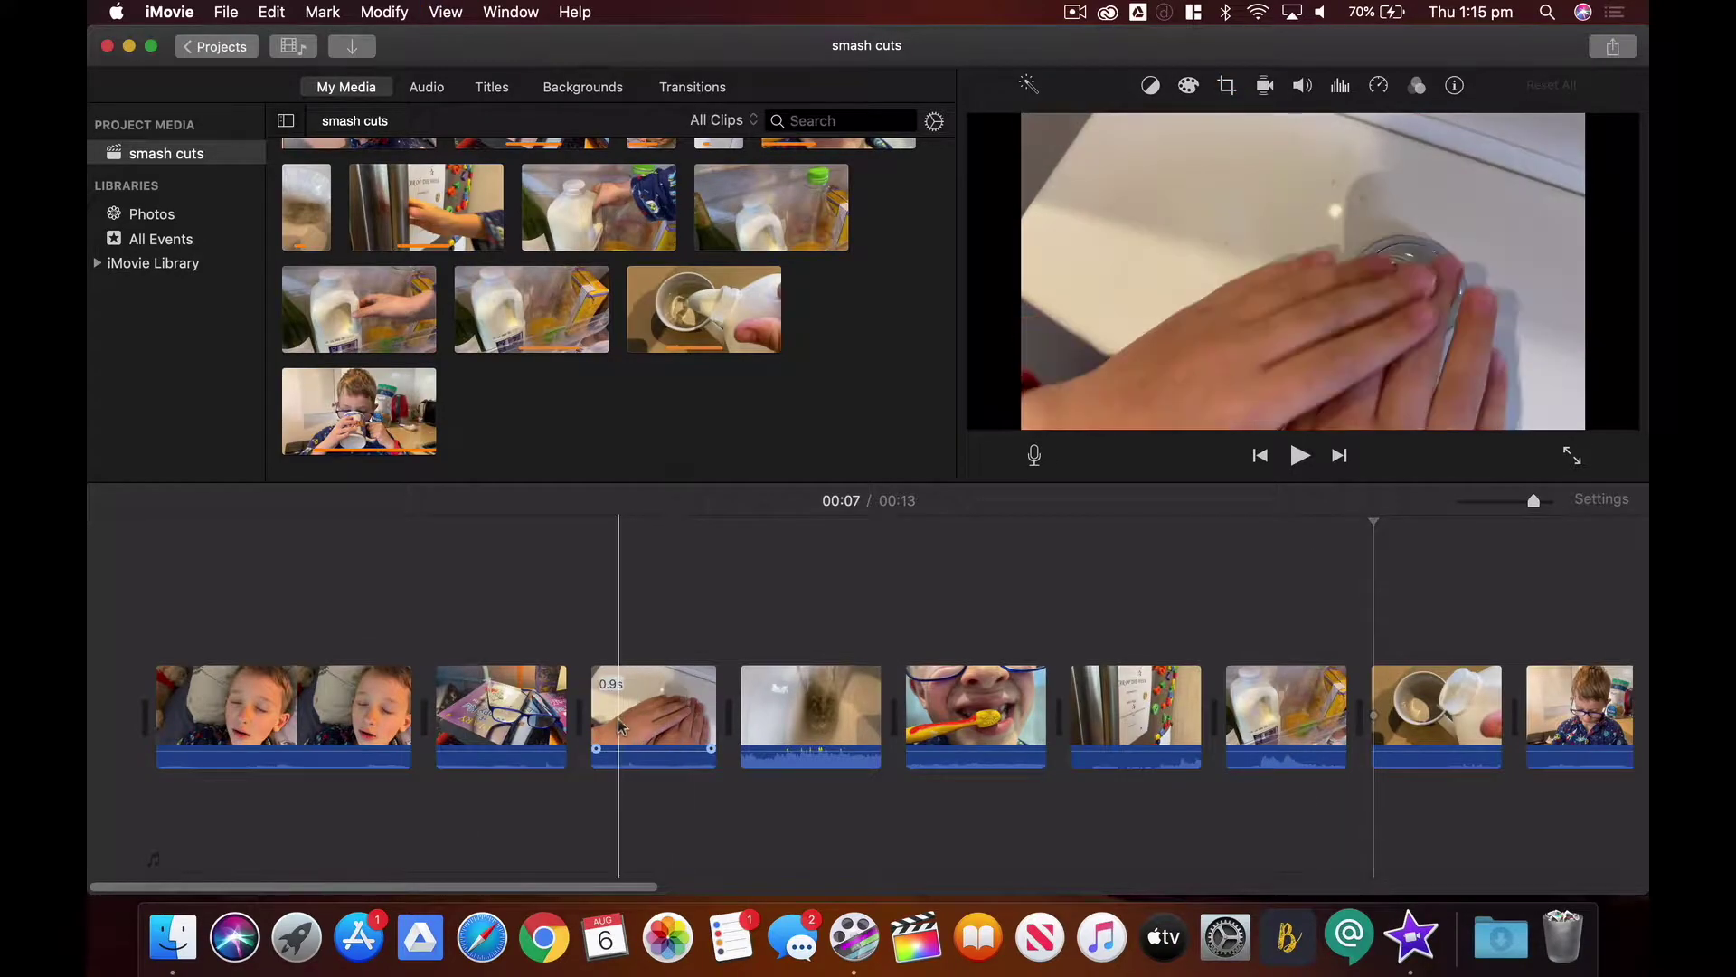
# Trim a sliver off the toothbrush clip's end and the glasses clip's start, and play the movie to check the timing
pyautogui.click(710, 698)
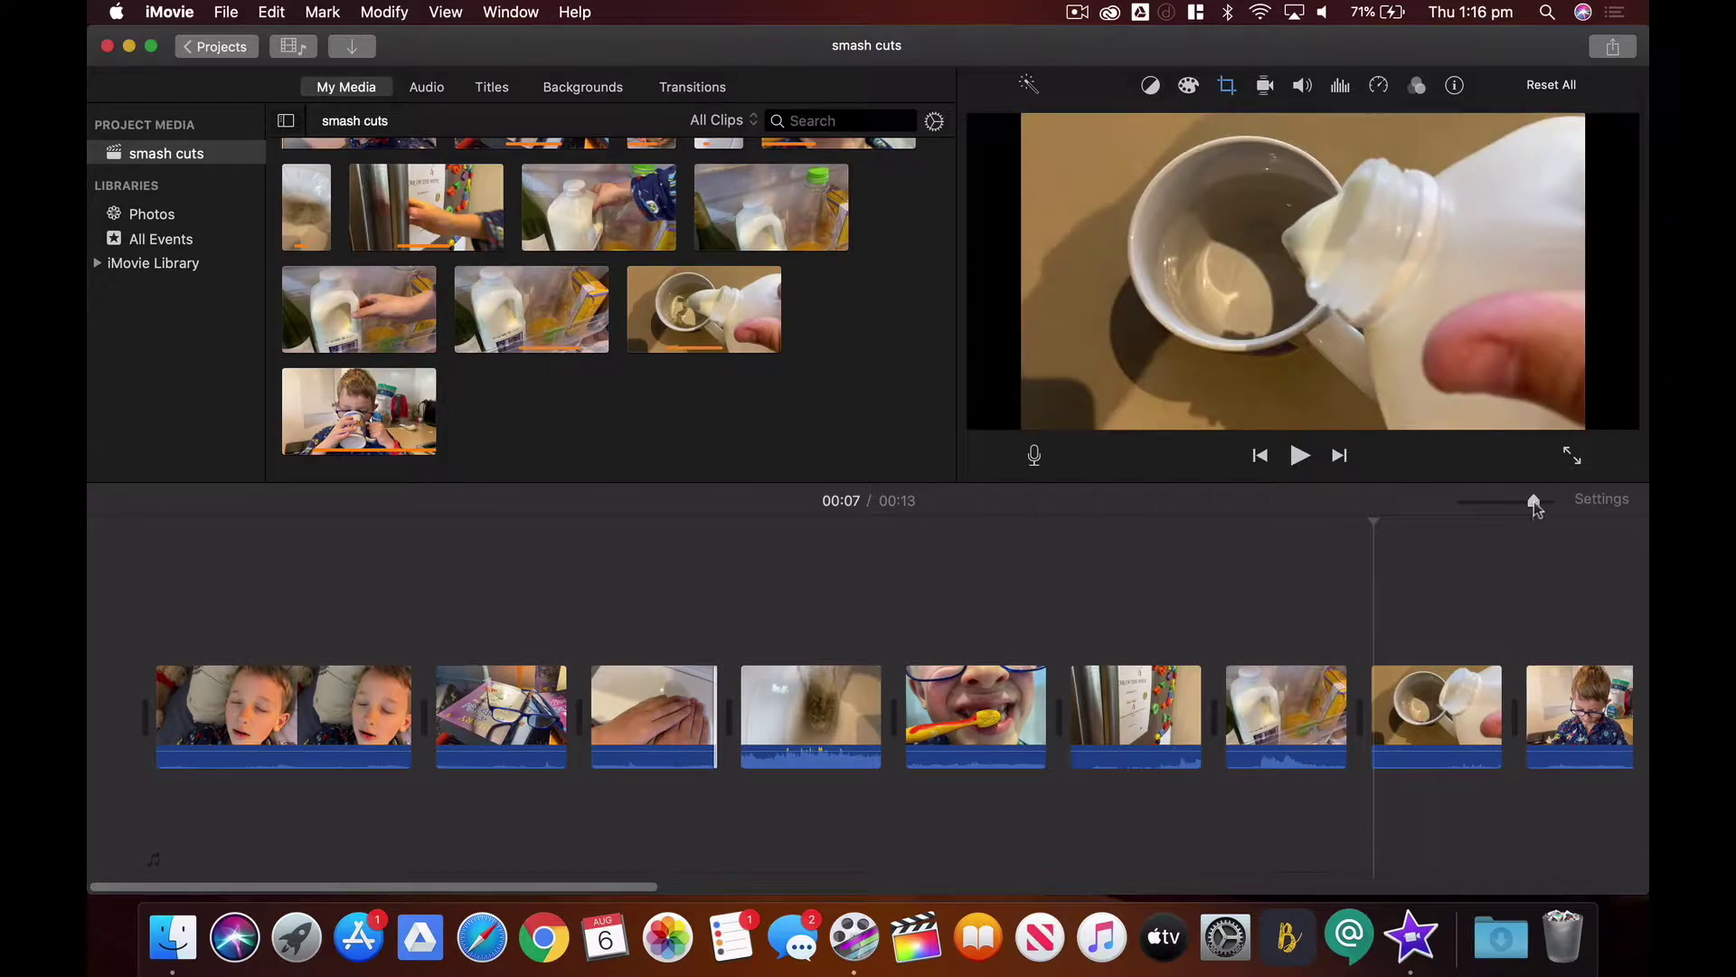
pyautogui.moveTo(1534, 503)
pyautogui.mouseDown()
pyautogui.moveTo(1476, 505)
pyautogui.moveTo(1539, 507)
pyautogui.mouseUp()
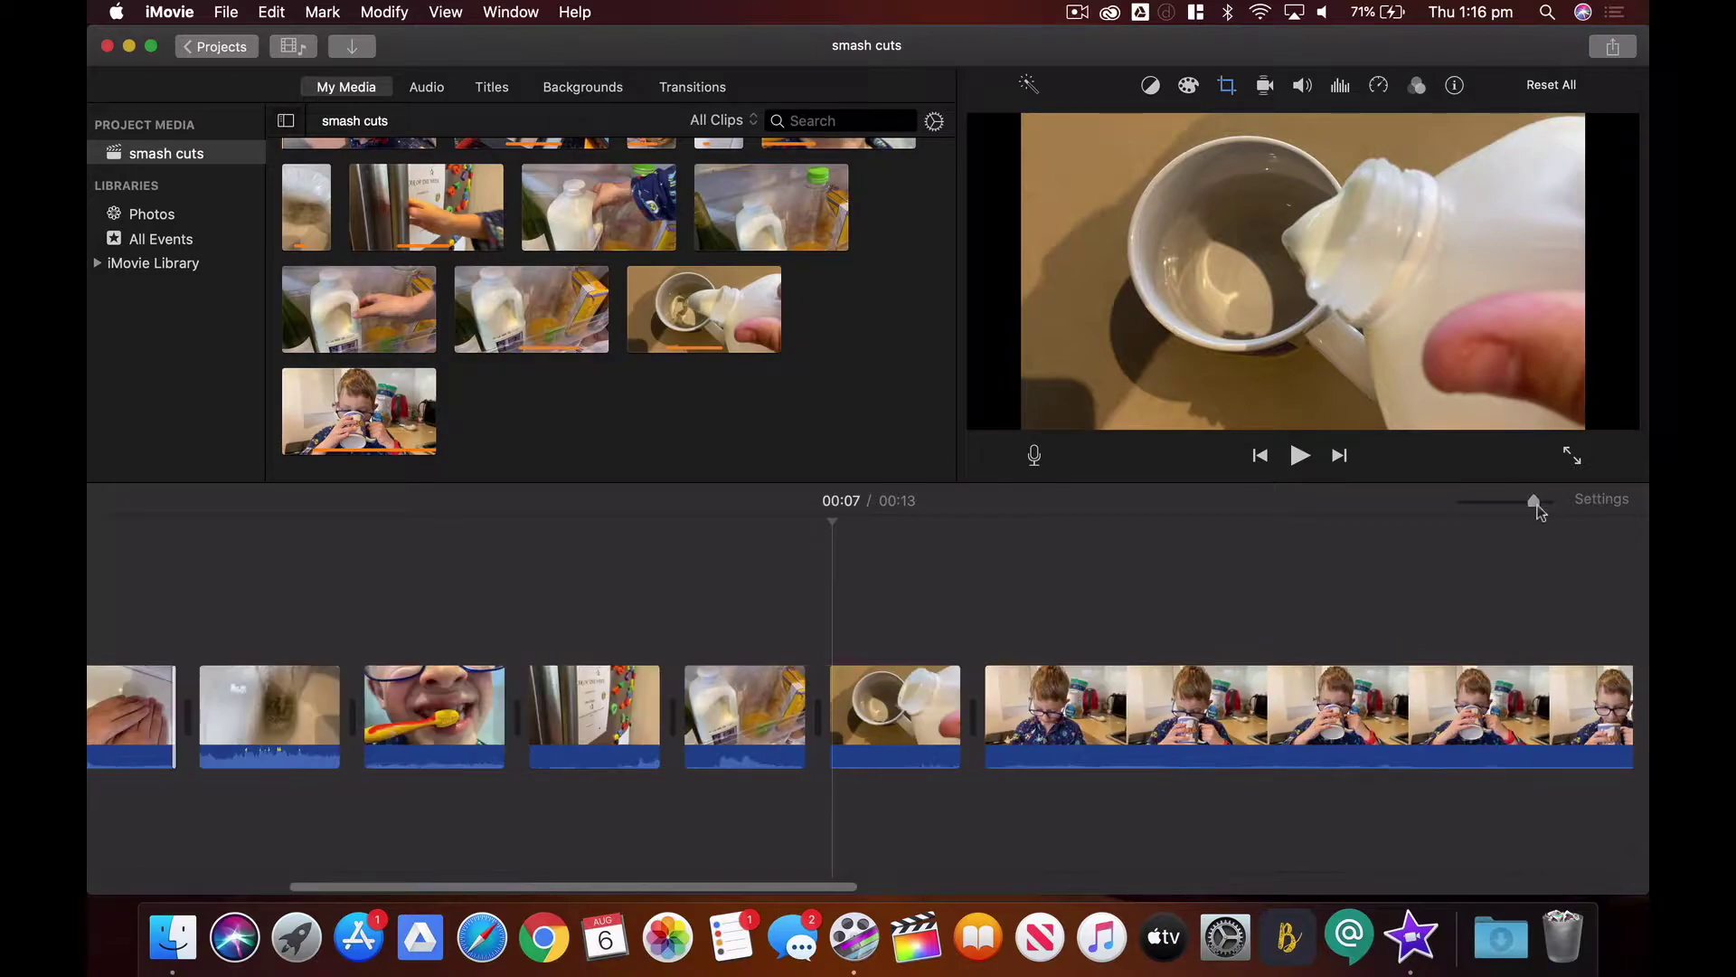
pyautogui.hscroll(-5, 780, 681)
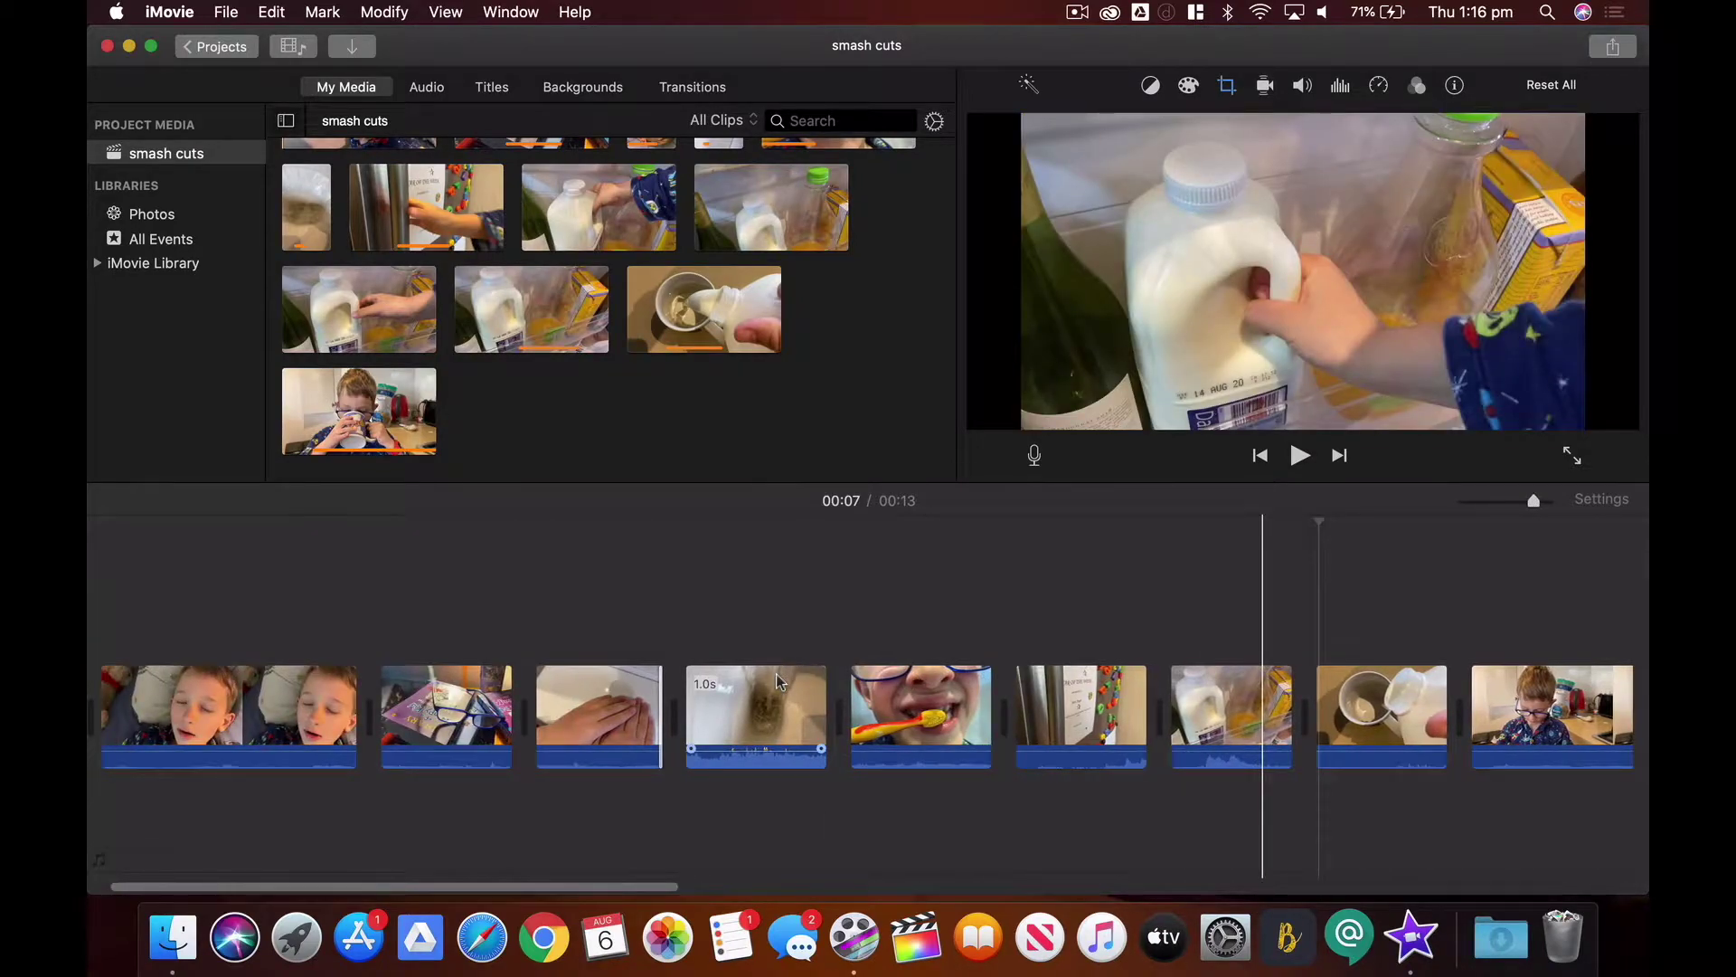
pyautogui.moveTo(989, 708); pyautogui.dragTo(986, 708)
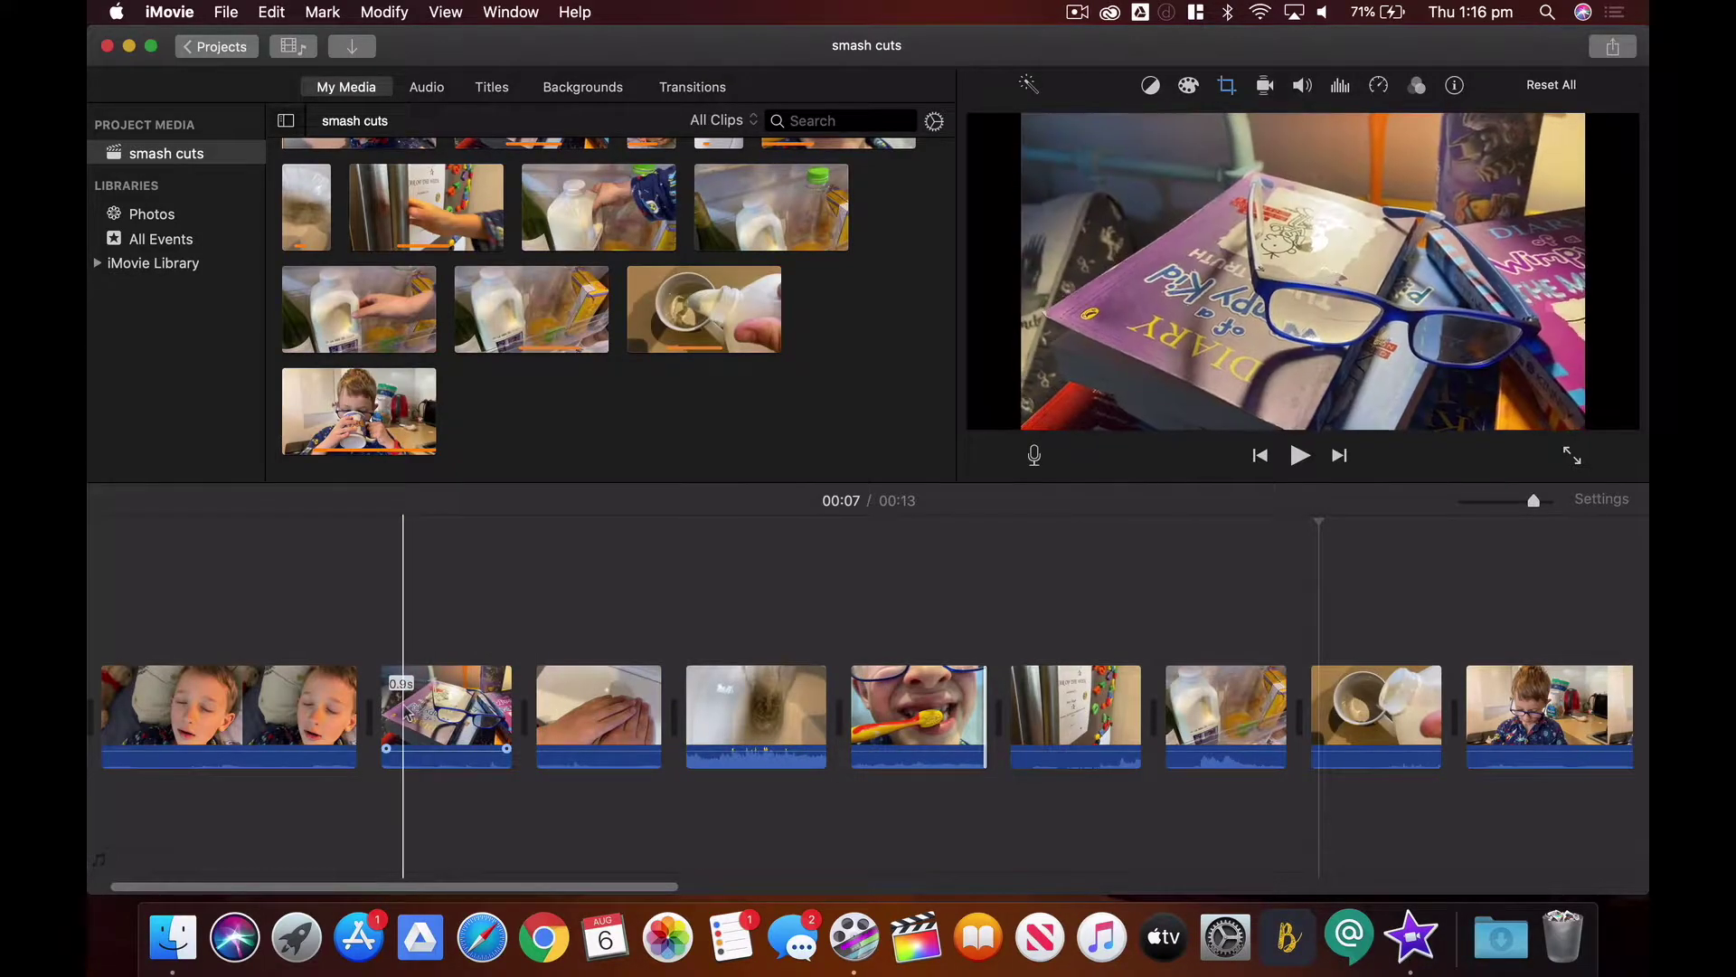
pyautogui.moveTo(379, 713)
pyautogui.mouseDown()
pyautogui.moveTo(531, 715)
pyautogui.moveTo(398, 710)
pyautogui.mouseUp()
pyautogui.press('space')
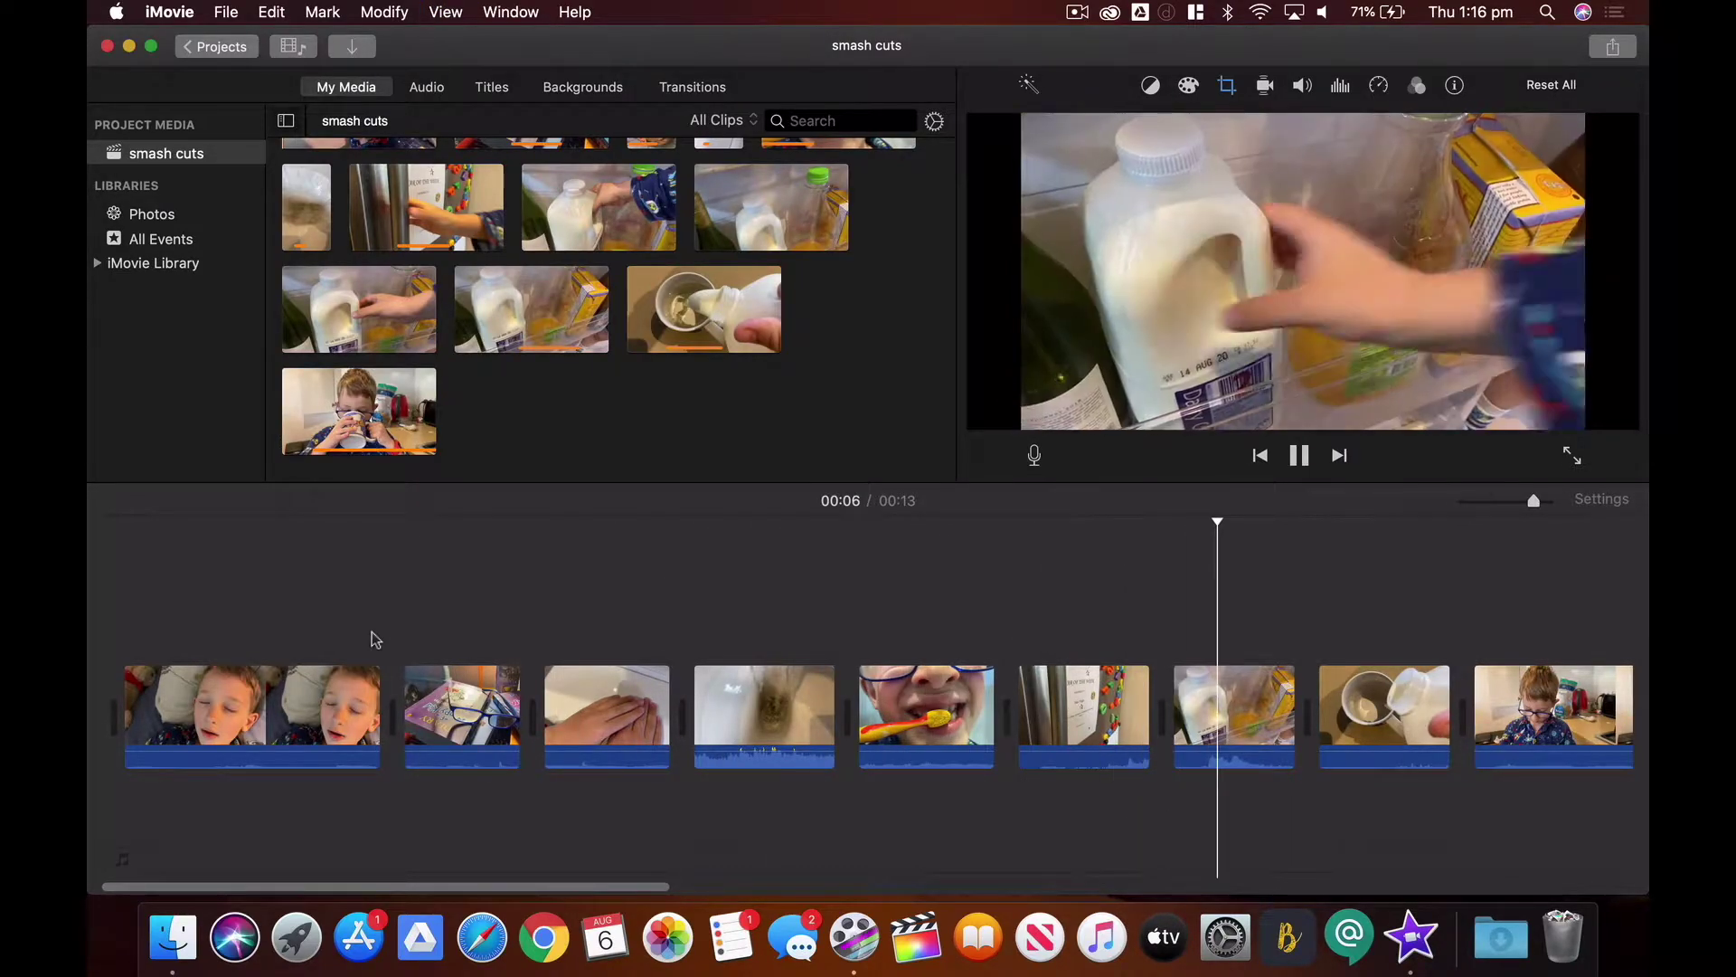
pyautogui.press('space')
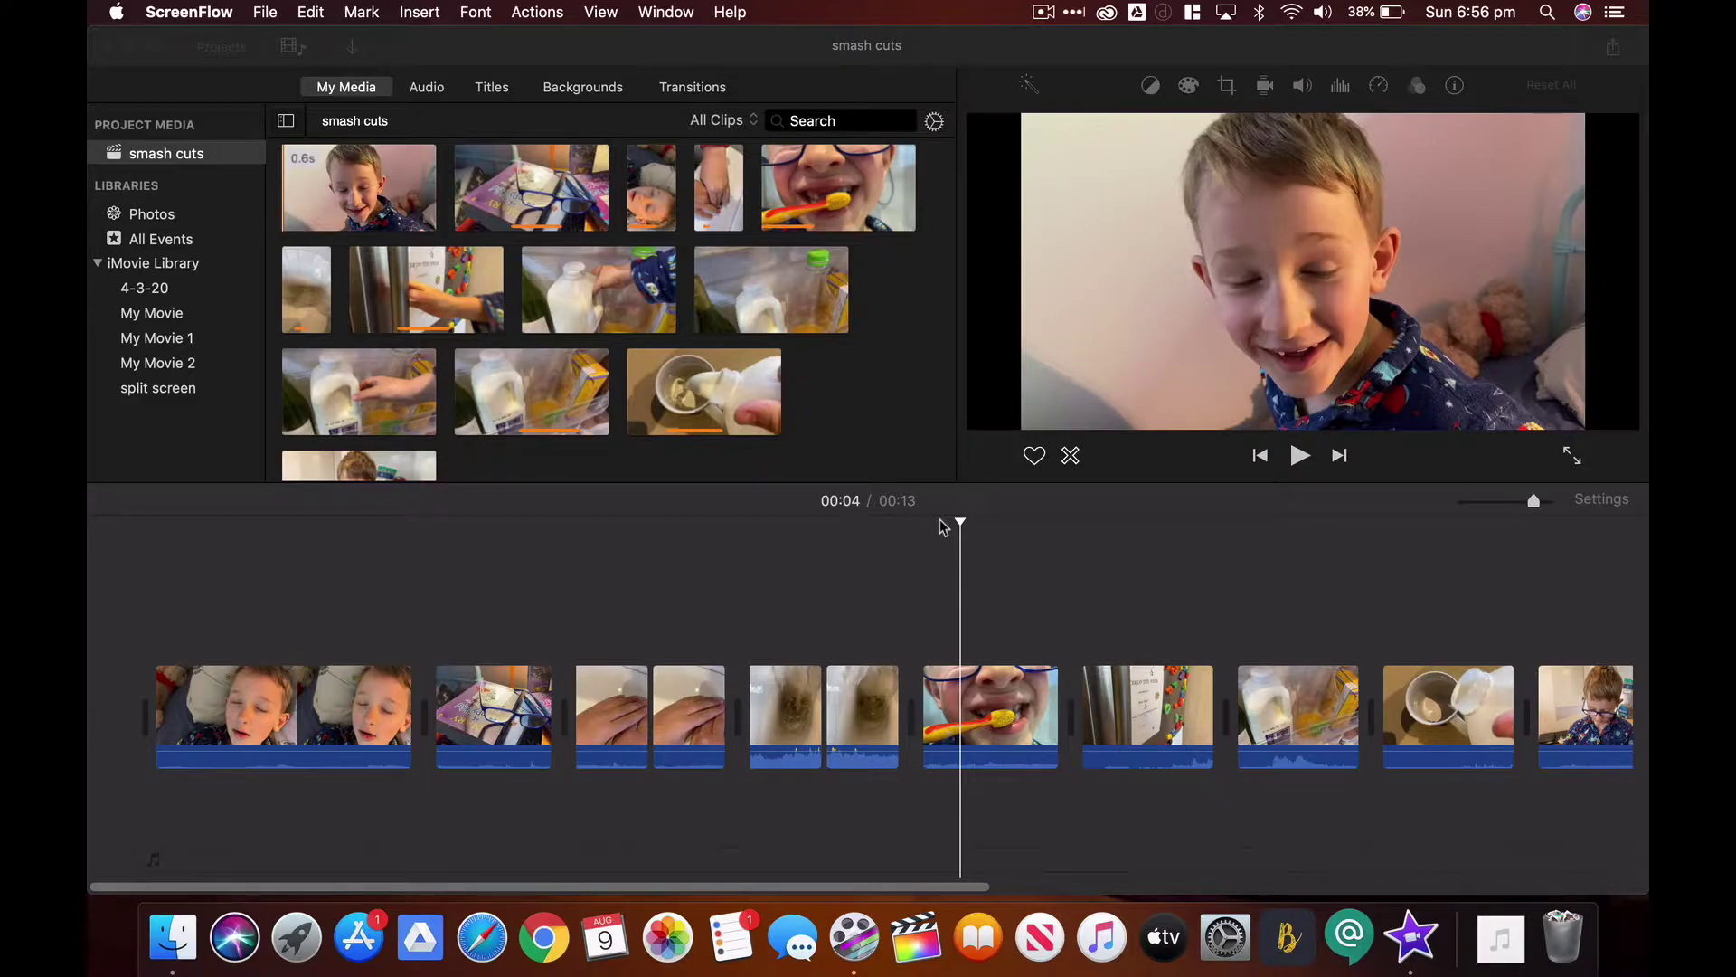
# Enlarge the toothbrush clip's Crop to Fill frame slightly, position it around the mouth and apply the crop
pyautogui.click(963, 529)
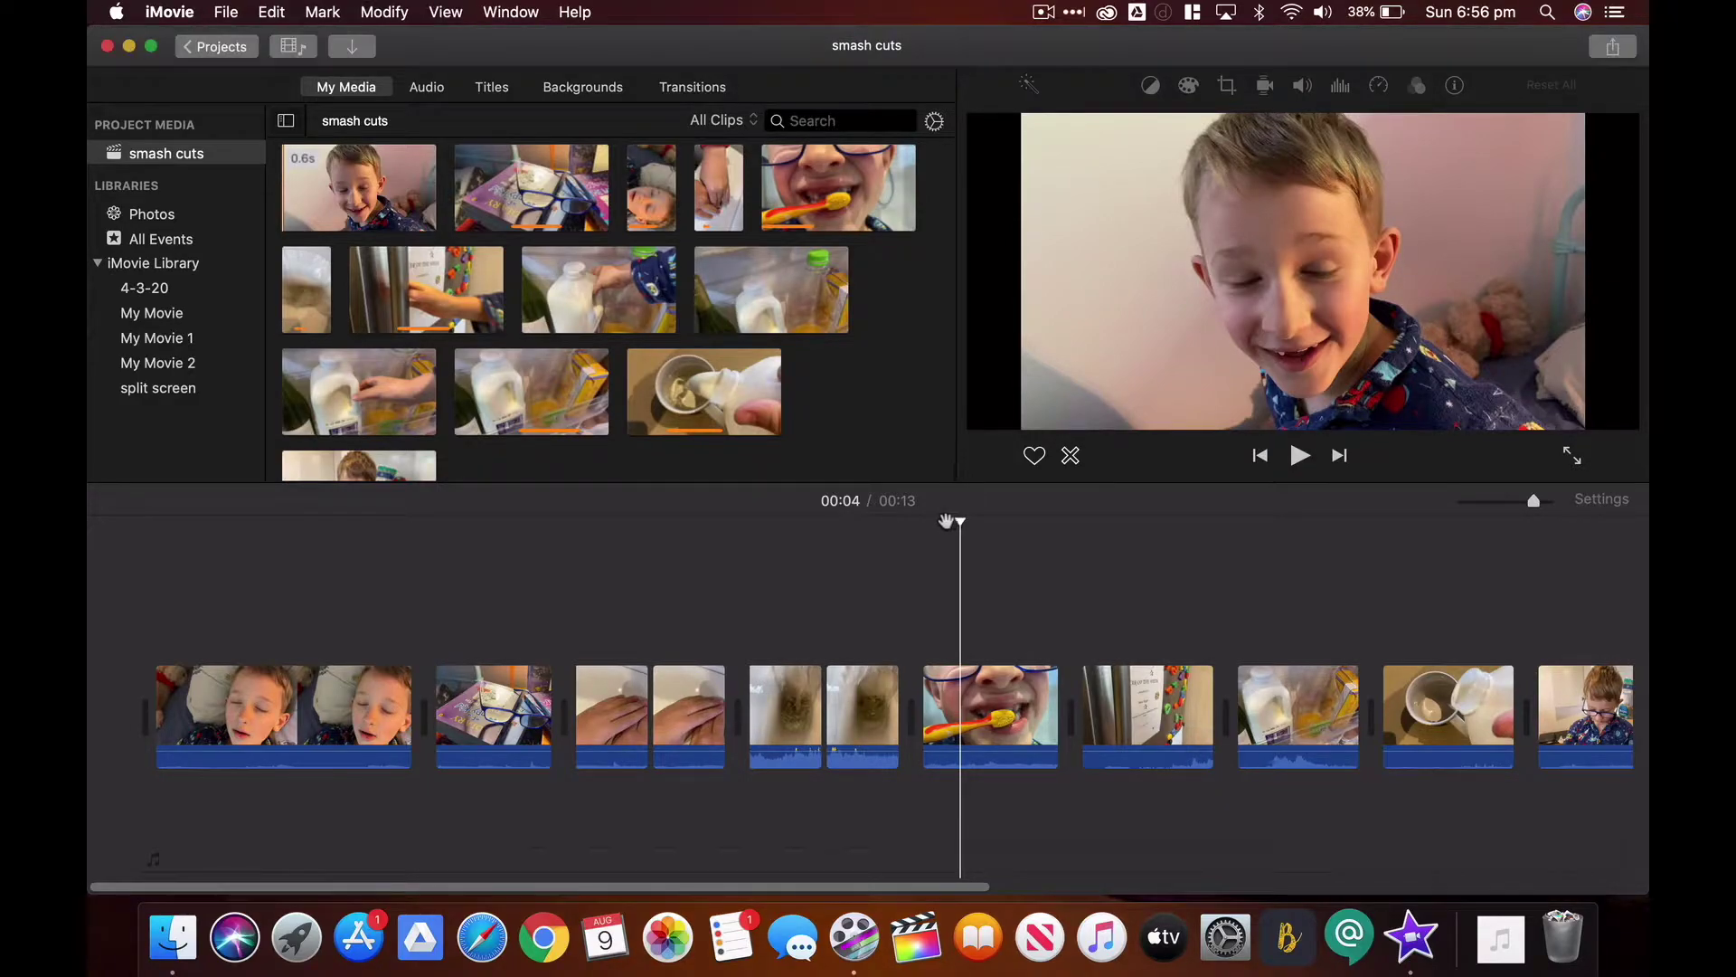
pyautogui.click(963, 523)
pyautogui.moveTo(959, 522)
pyautogui.mouseDown()
pyautogui.moveTo(568, 525)
pyautogui.moveTo(967, 525)
pyautogui.mouseUp()
pyautogui.click(986, 714)
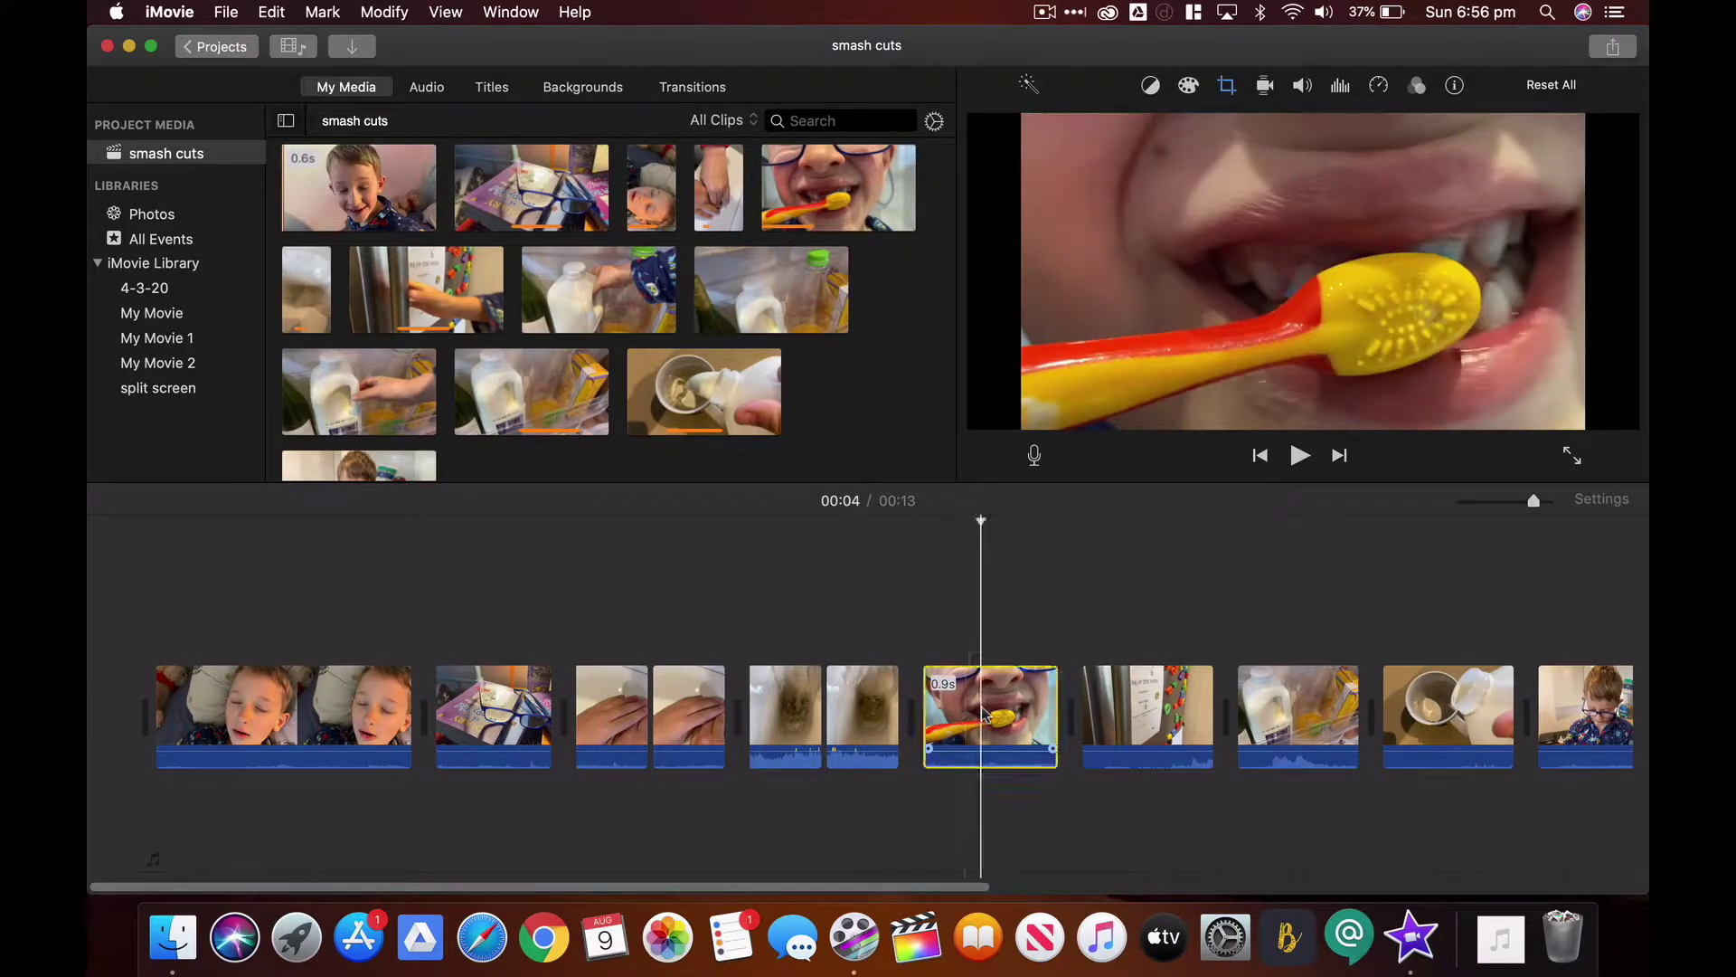
pyautogui.moveTo(981, 521); pyautogui.dragTo(990, 523)
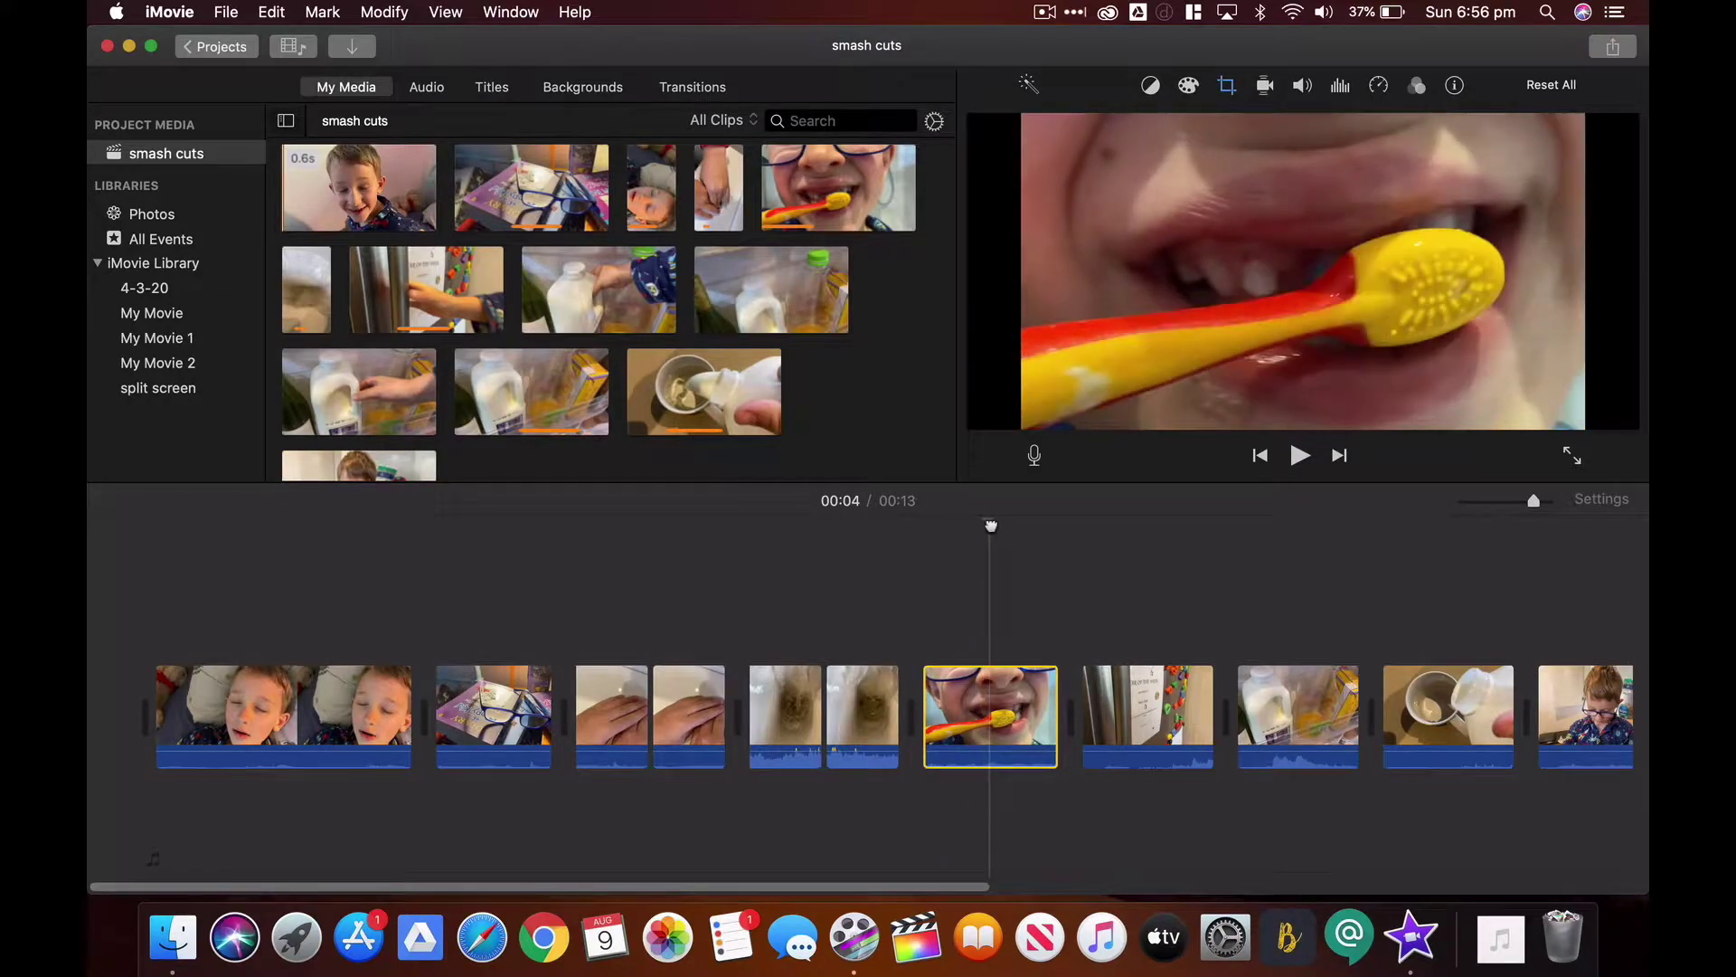
pyautogui.click(1228, 91)
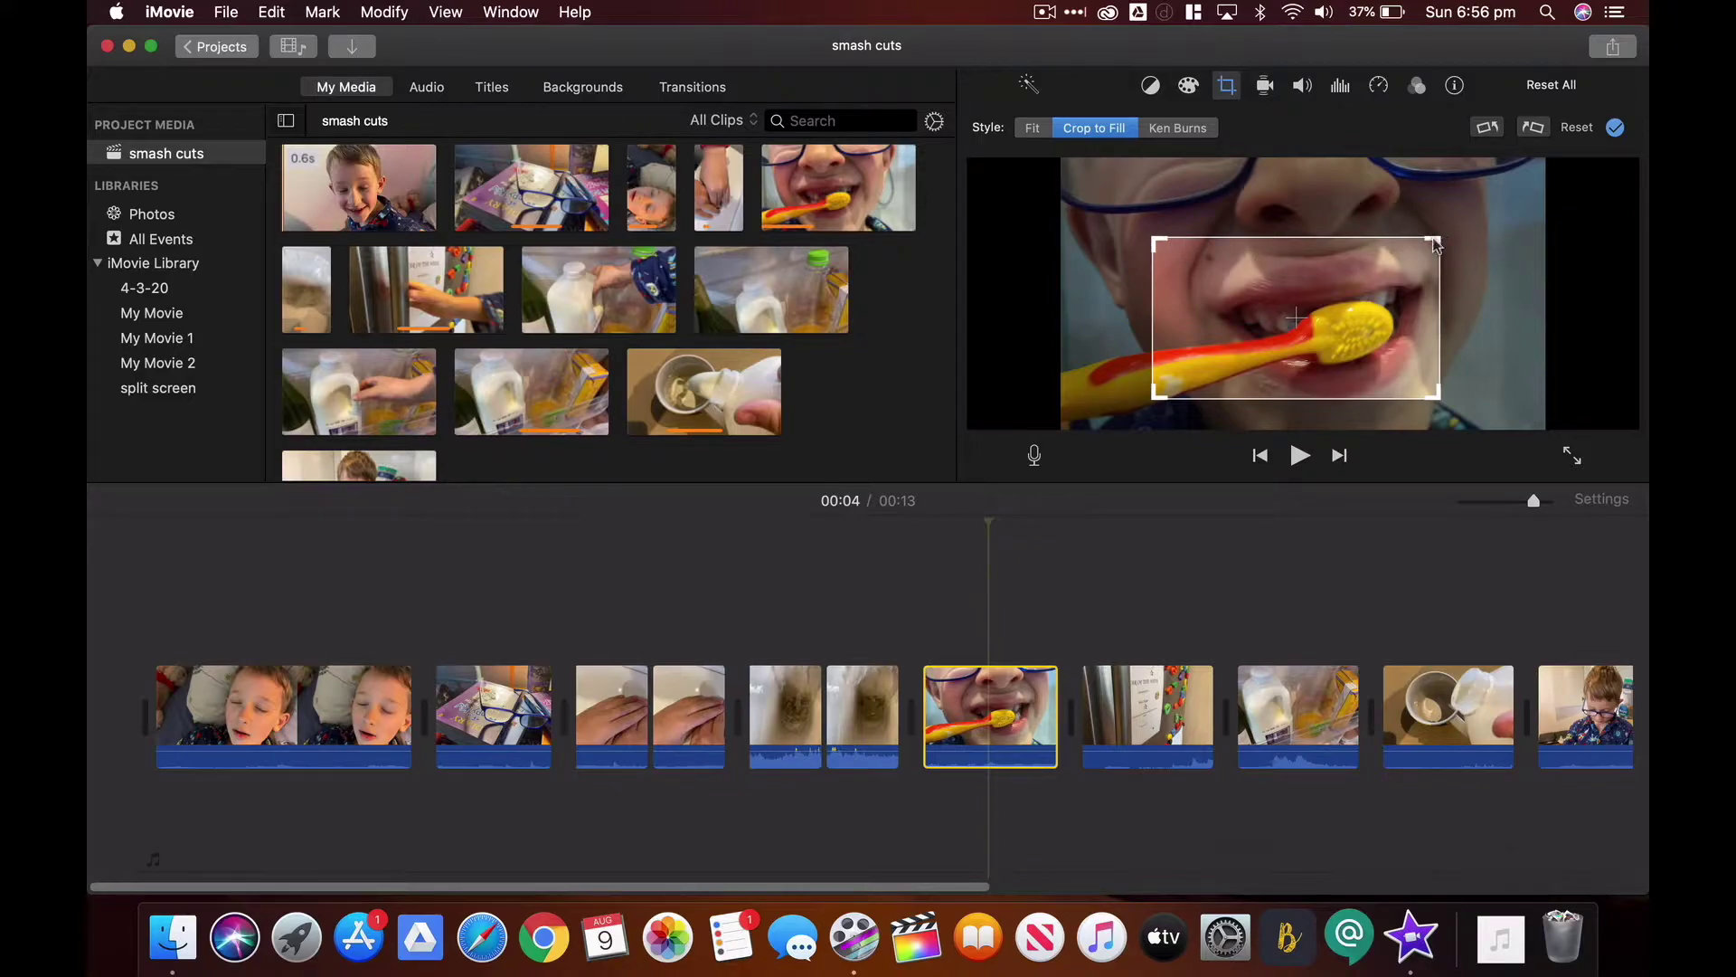
pyautogui.moveTo(1438, 240); pyautogui.dragTo(1473, 226)
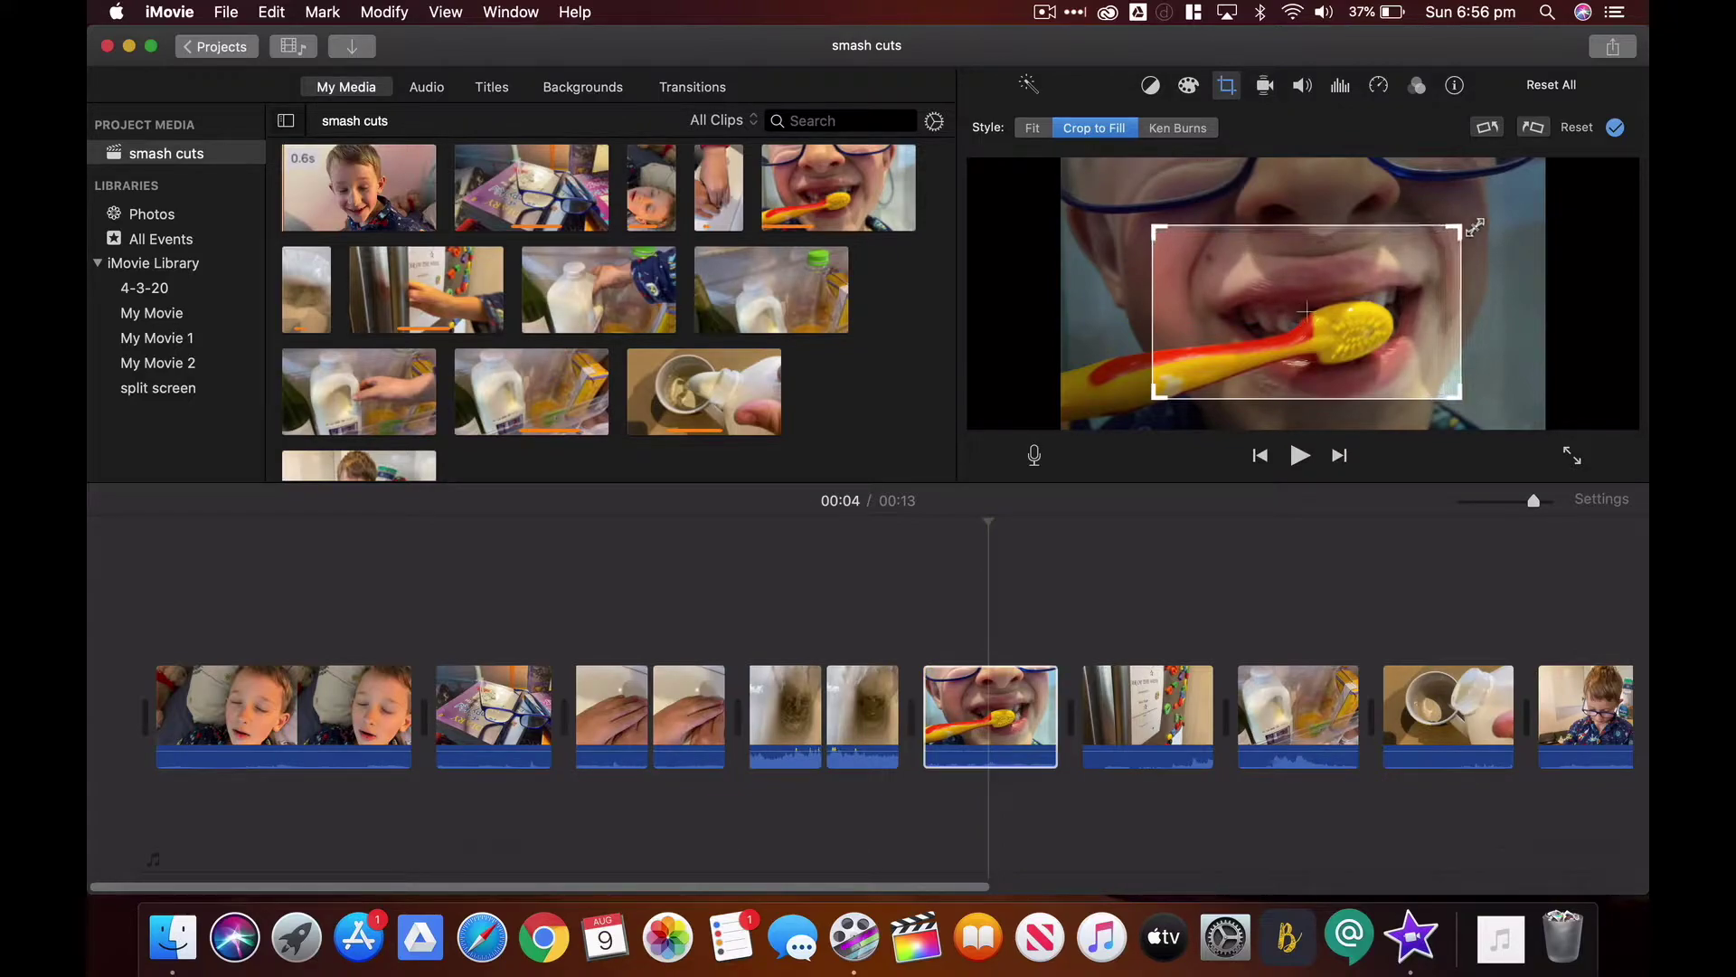
pyautogui.moveTo(1376, 284); pyautogui.dragTo(1376, 287)
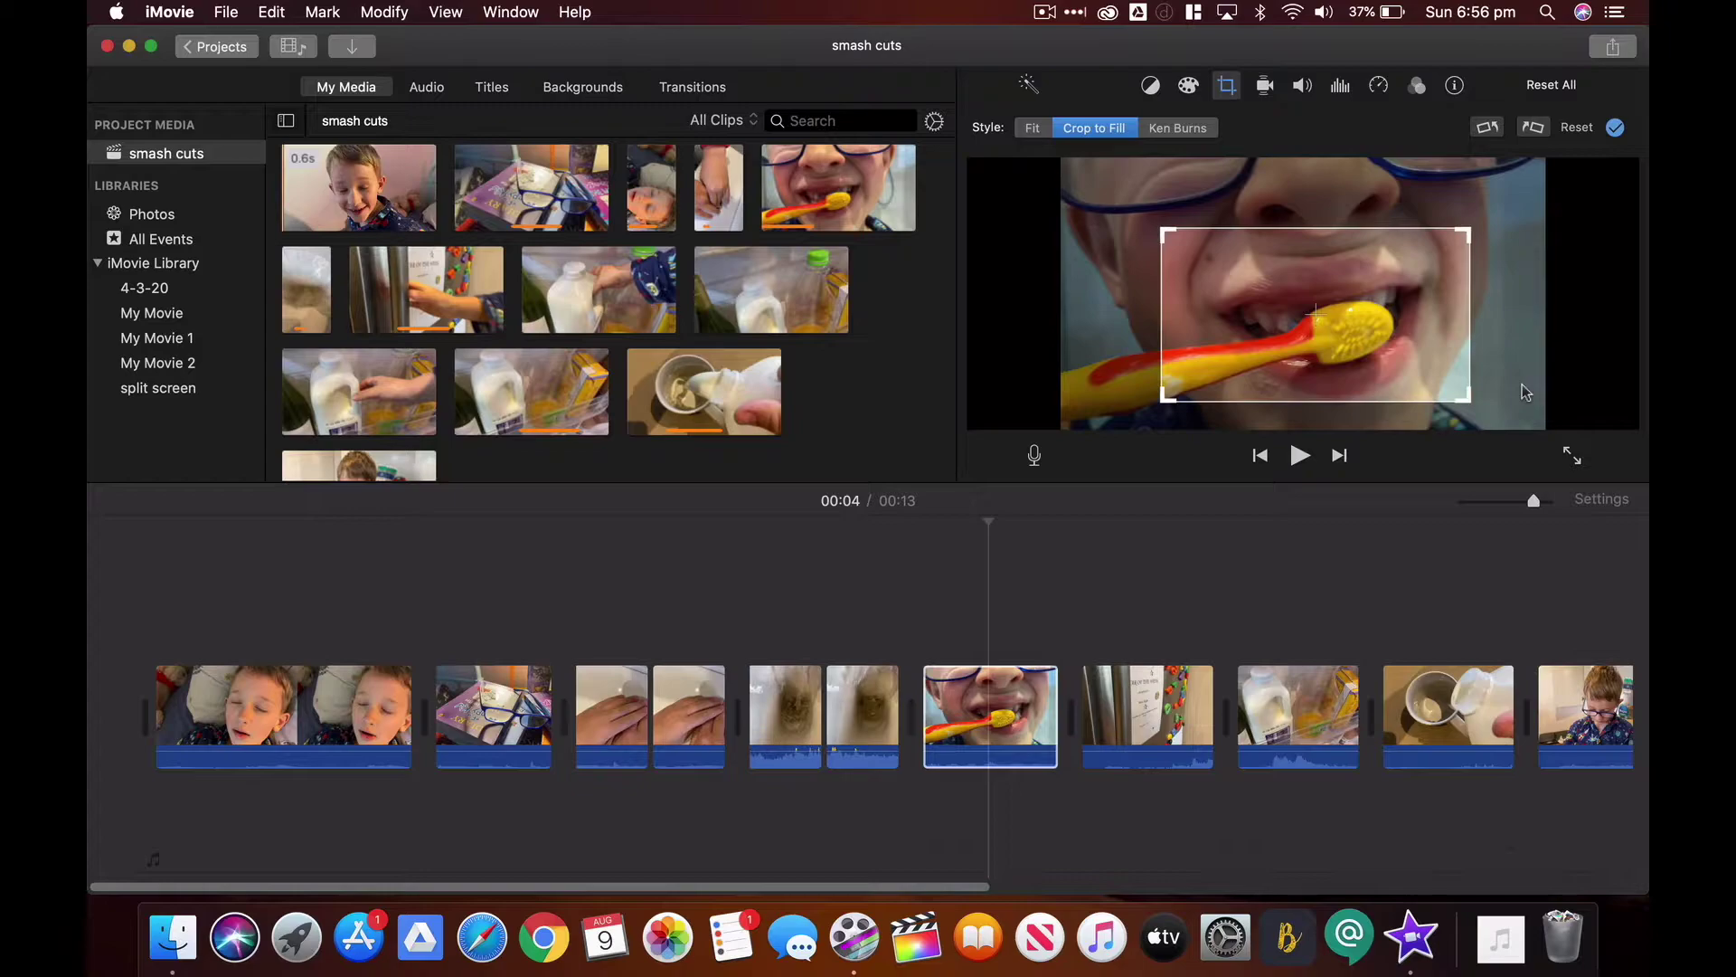
pyautogui.press('Return')
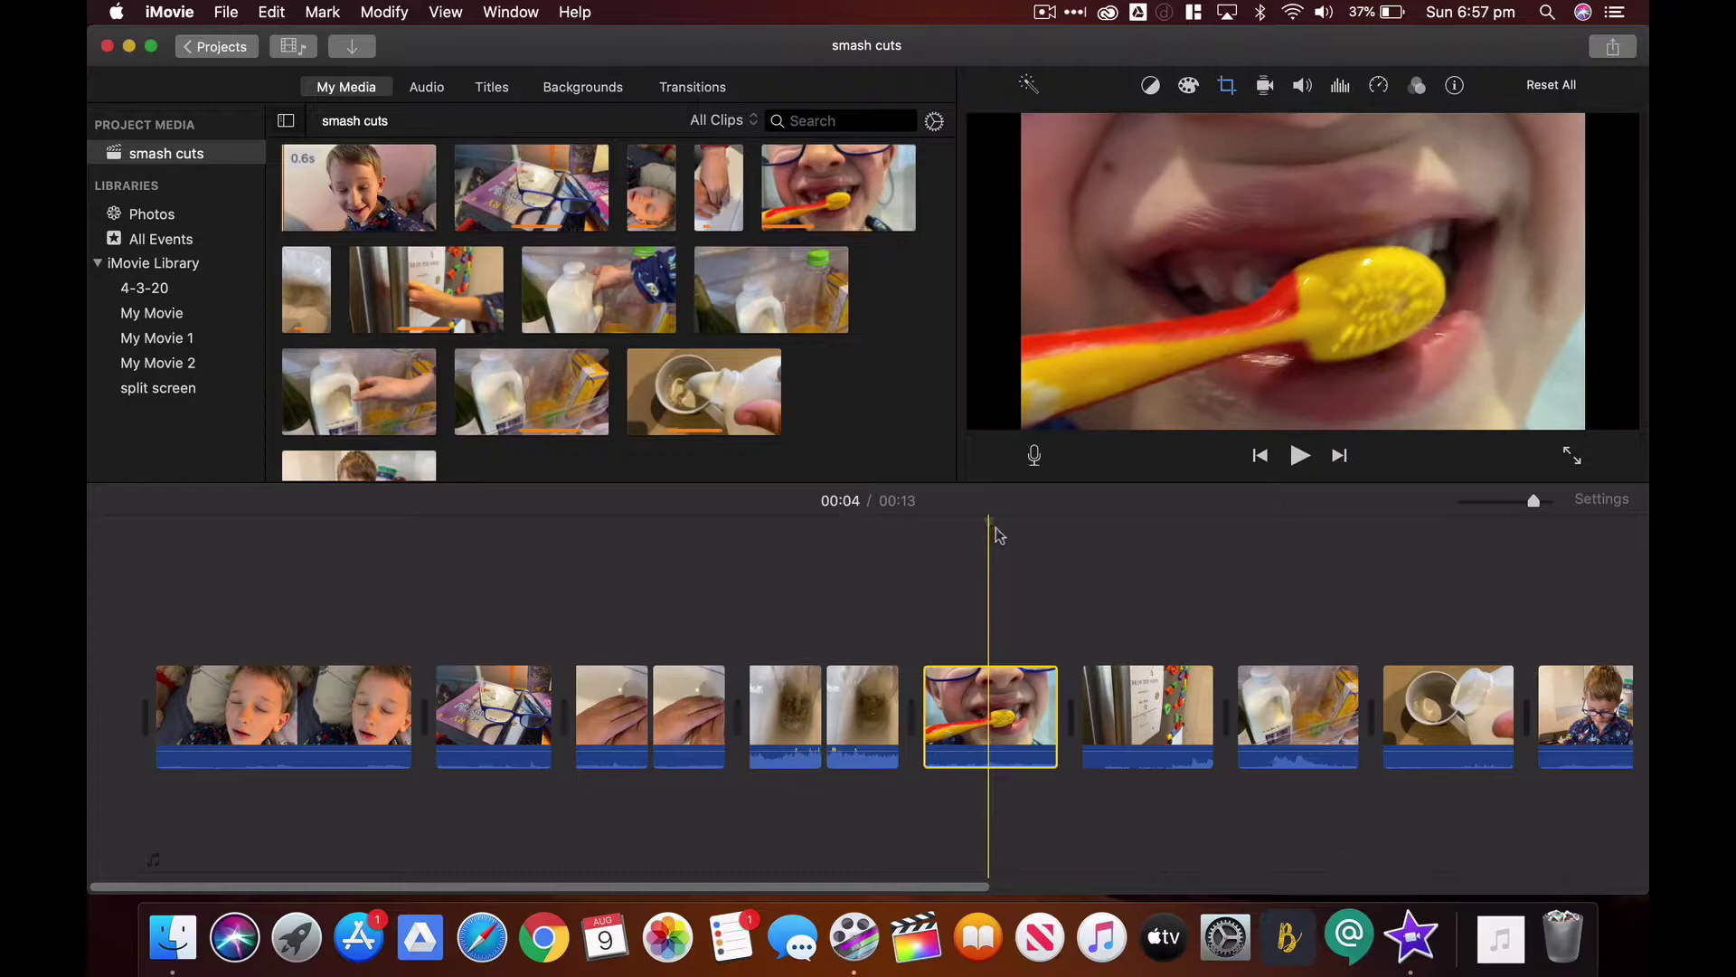
# Split the toothbrush clip in half at the playhead, at about 0:04
pyautogui.click(998, 556)
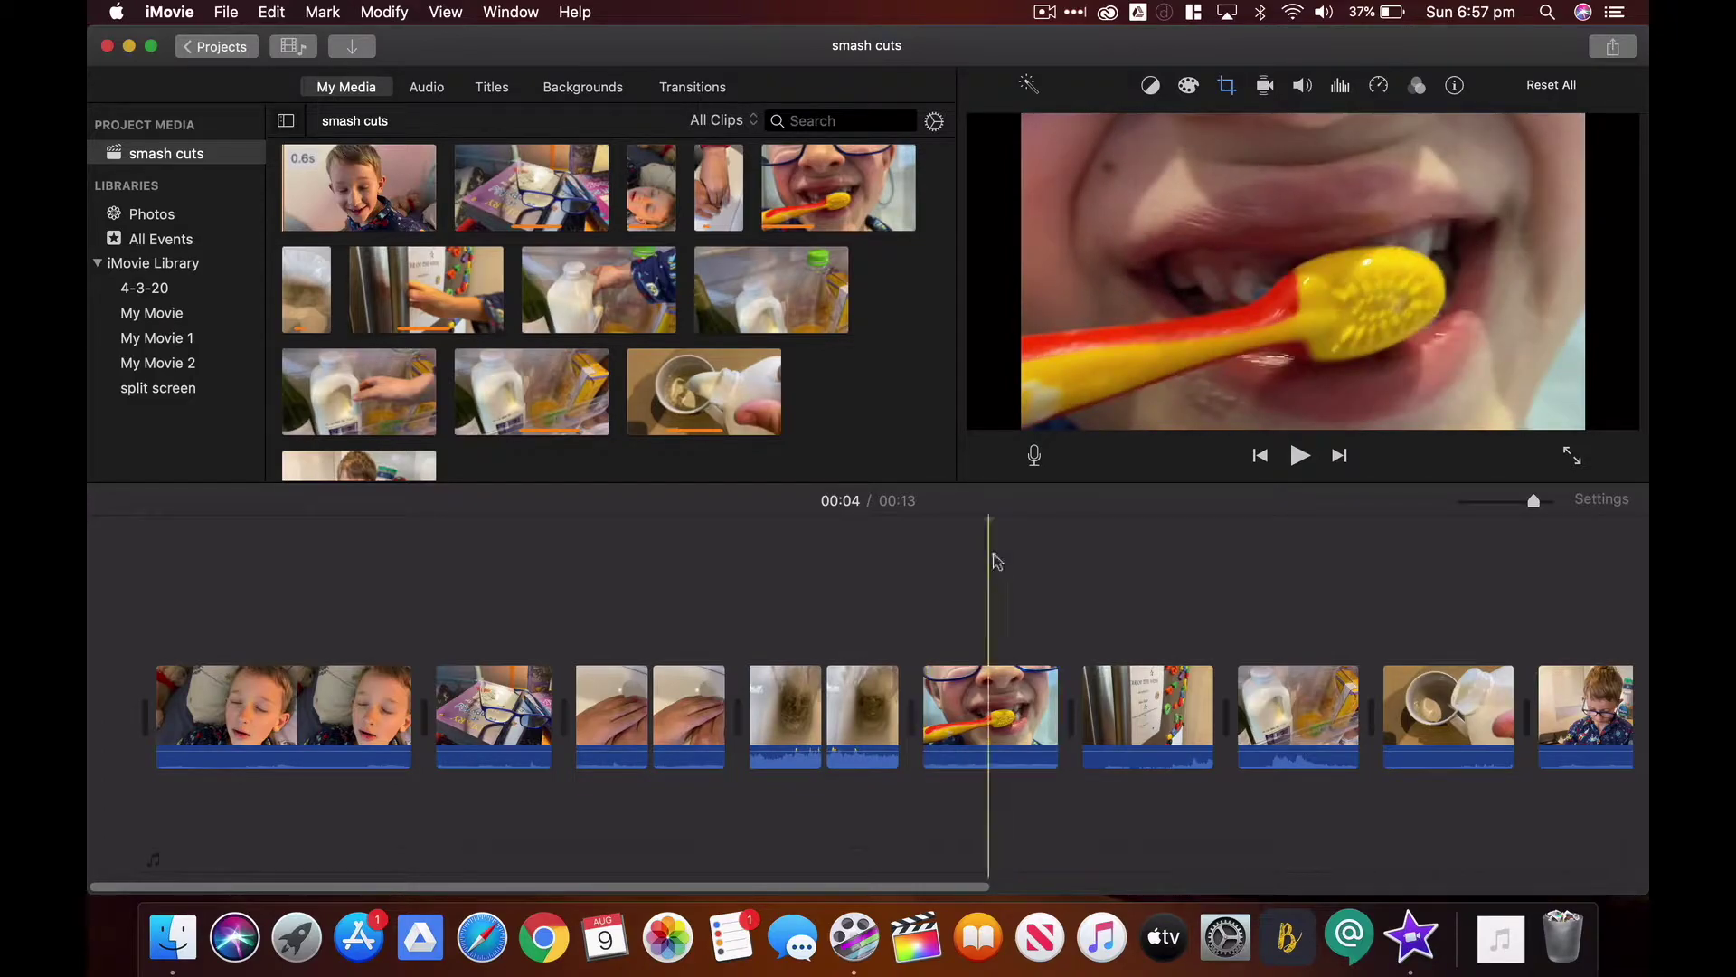
pyautogui.click(988, 689)
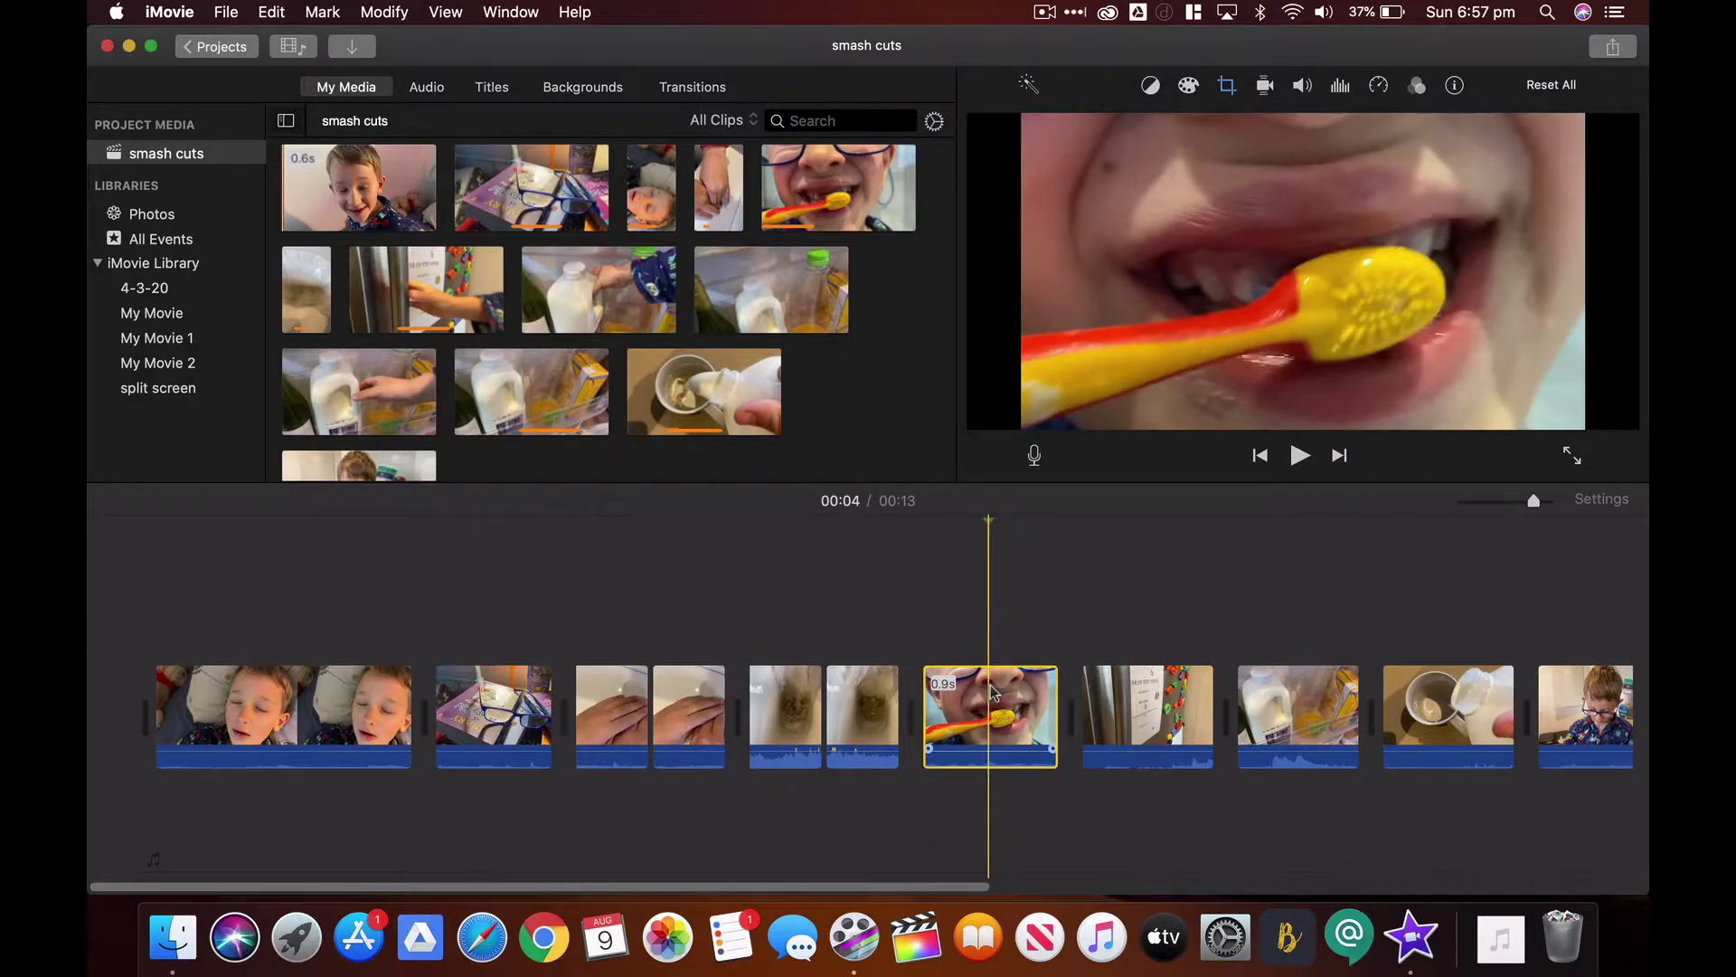
pyautogui.press('super+b')
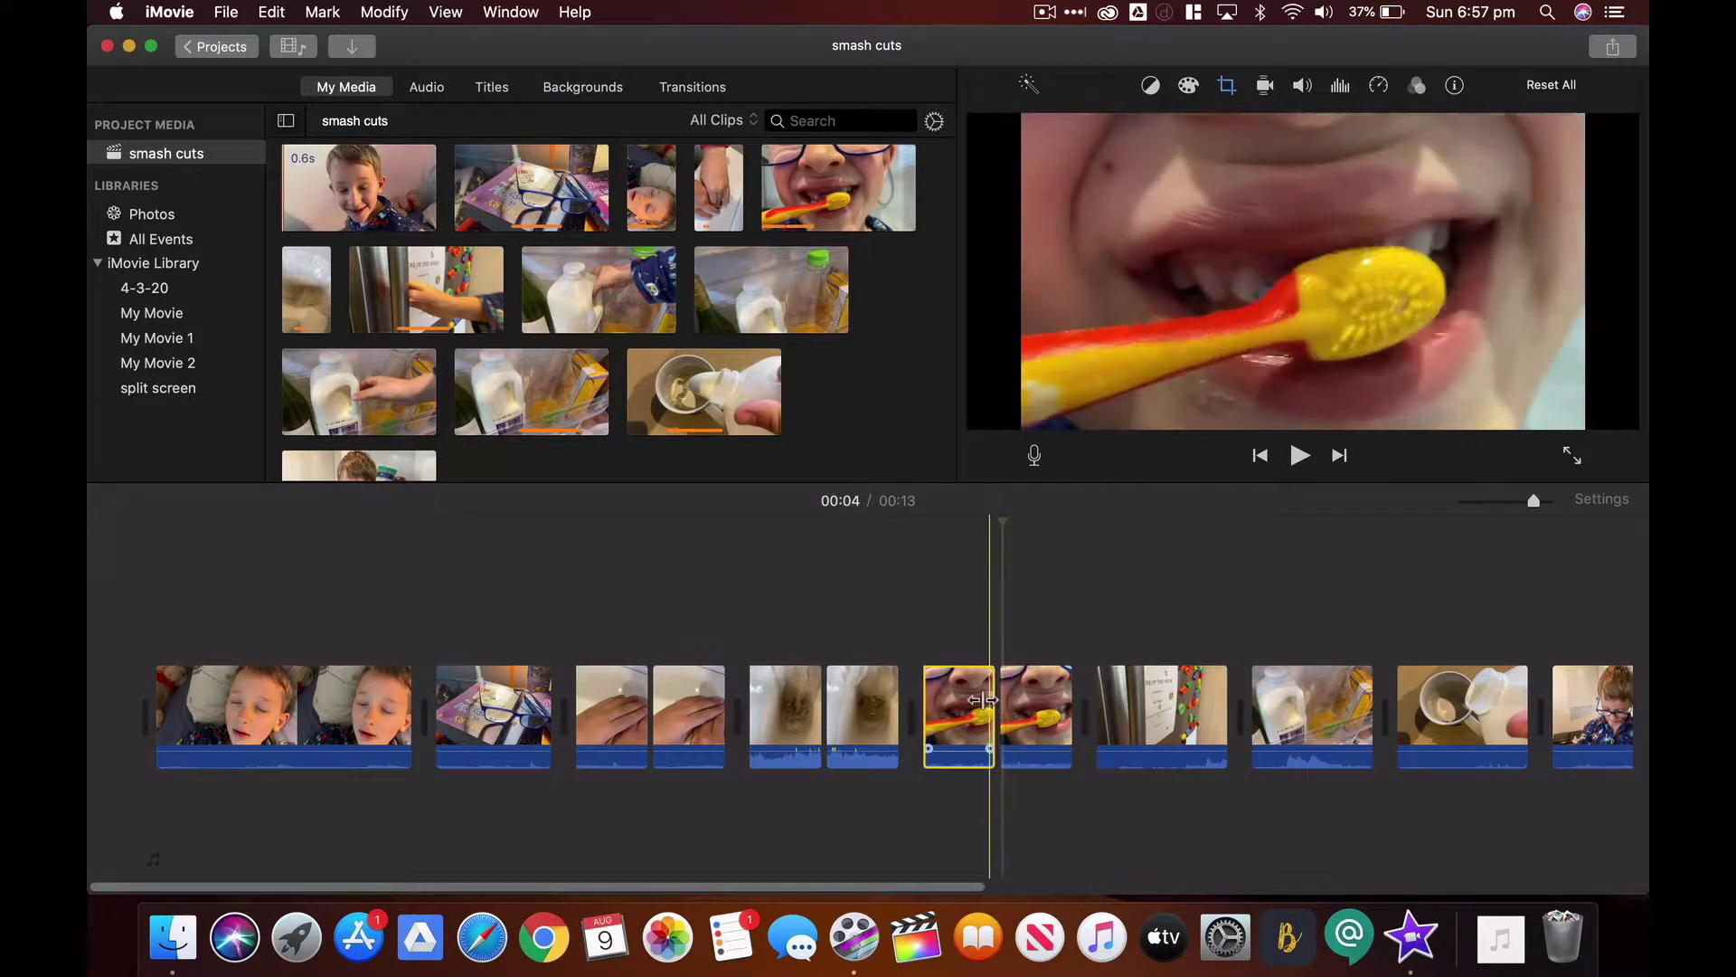
# Set the first toothbrush clip to Ken Burns and tighten its End frame around the mouth to match the Start frame
pyautogui.click(965, 703)
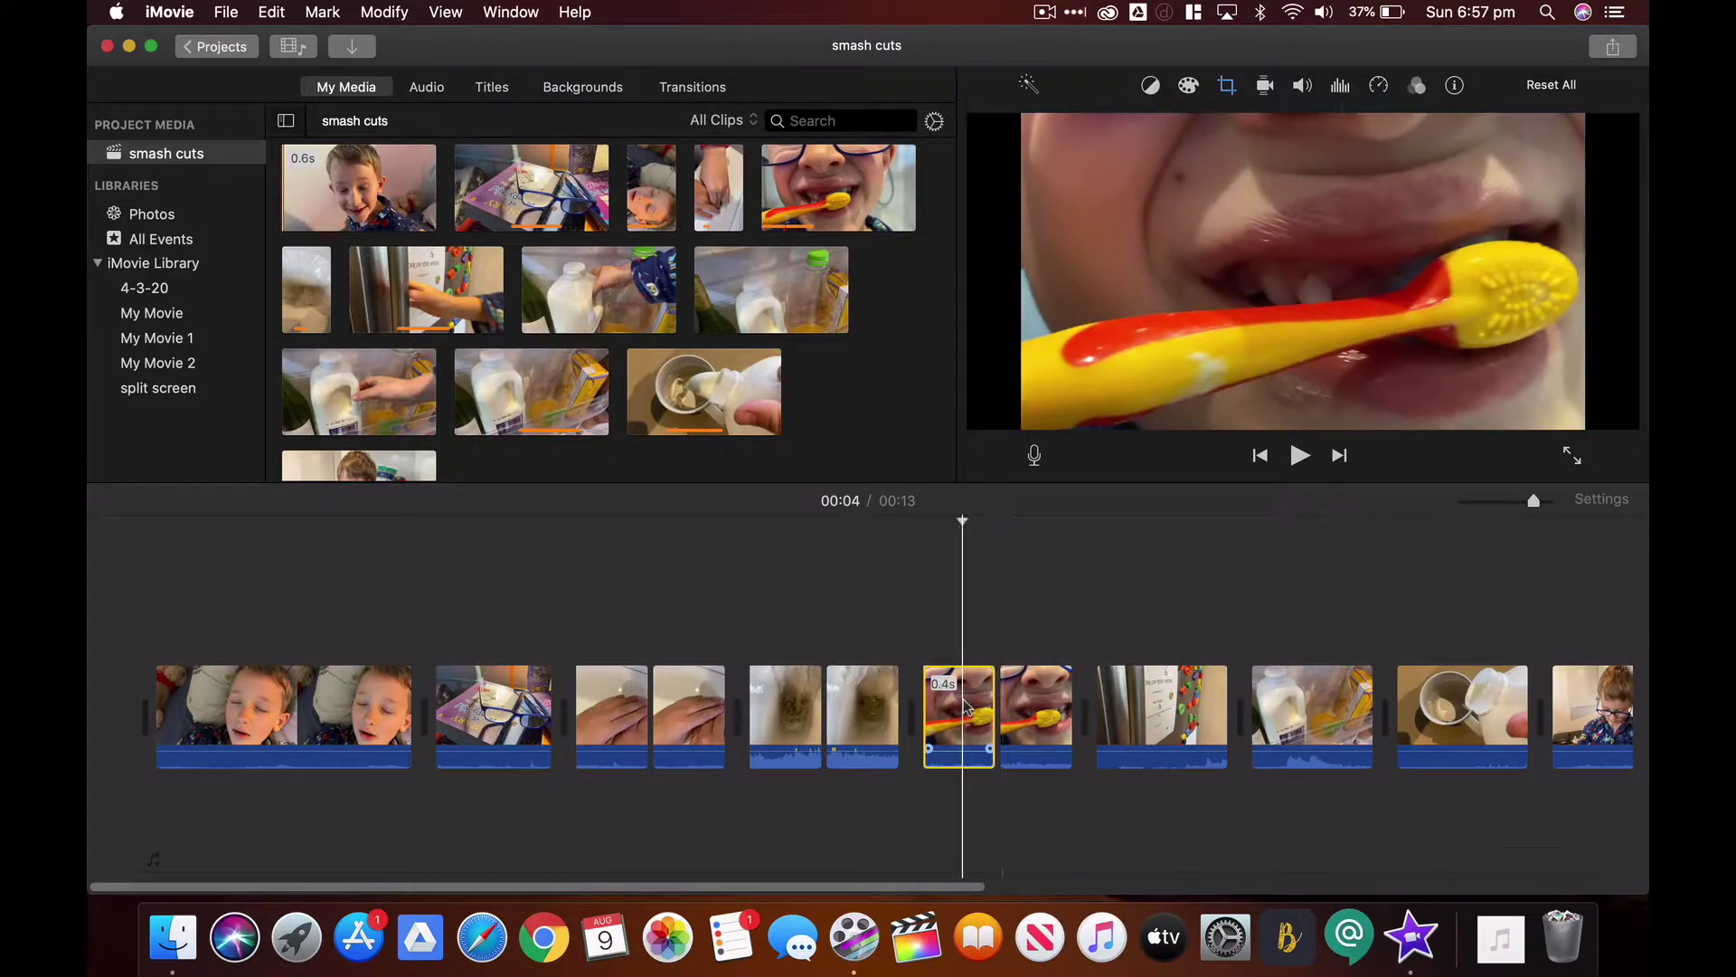
pyautogui.click(1228, 87)
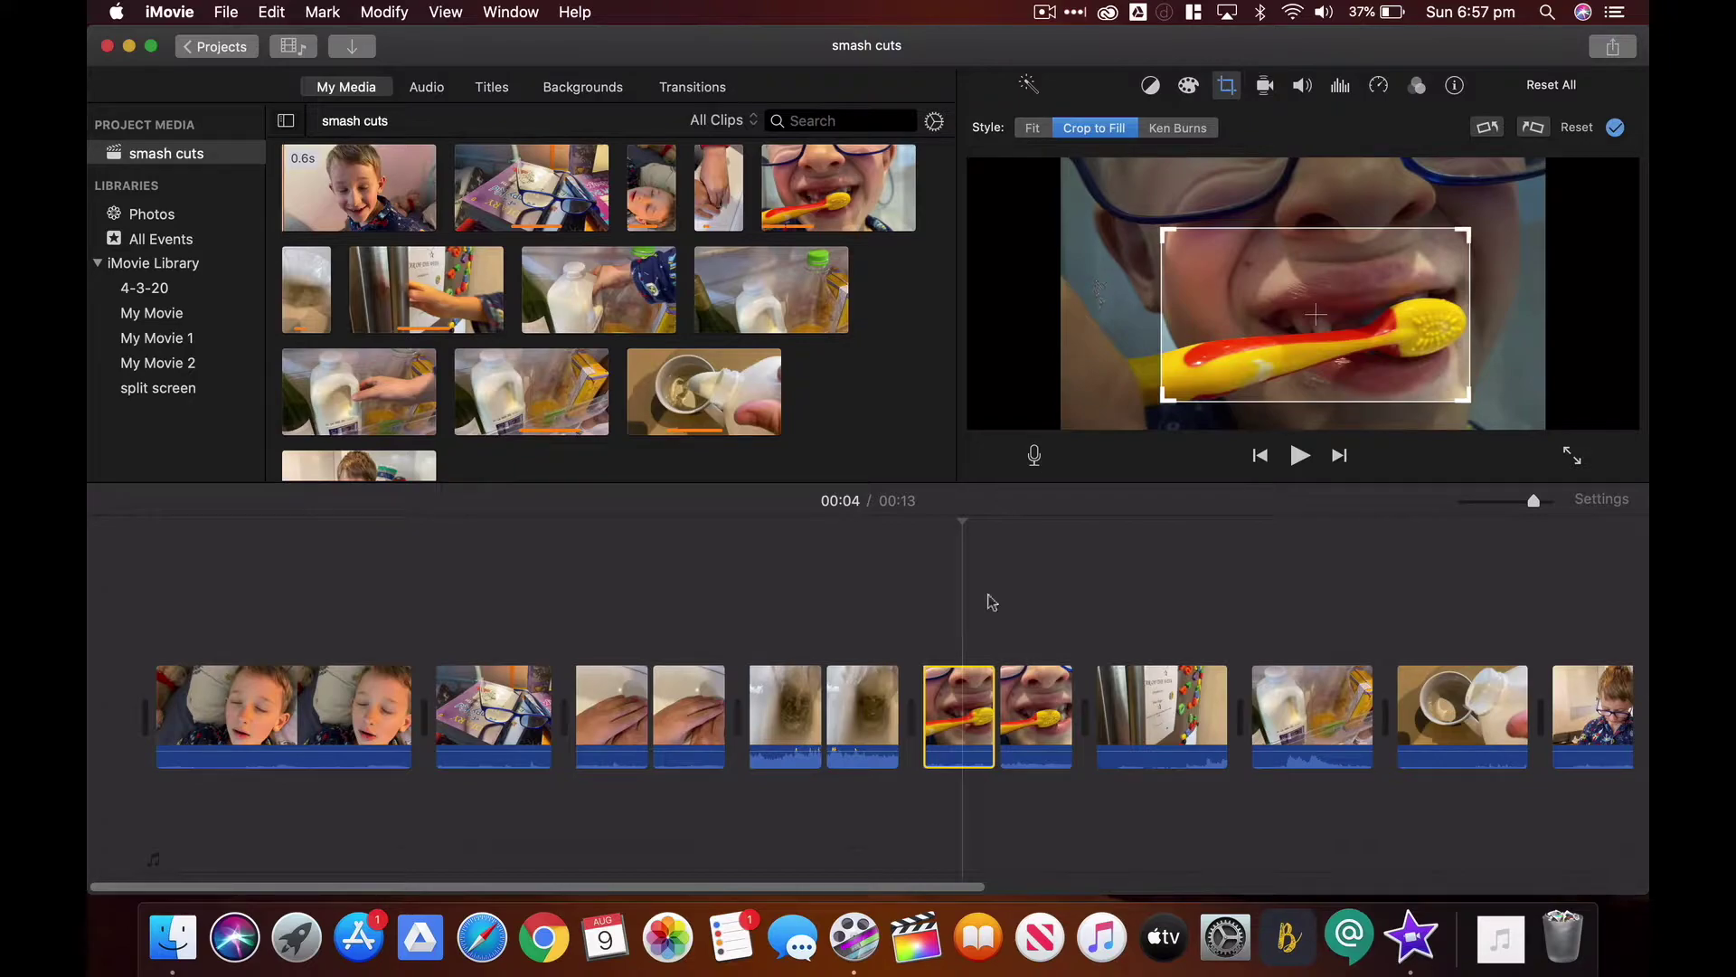
pyautogui.click(1169, 132)
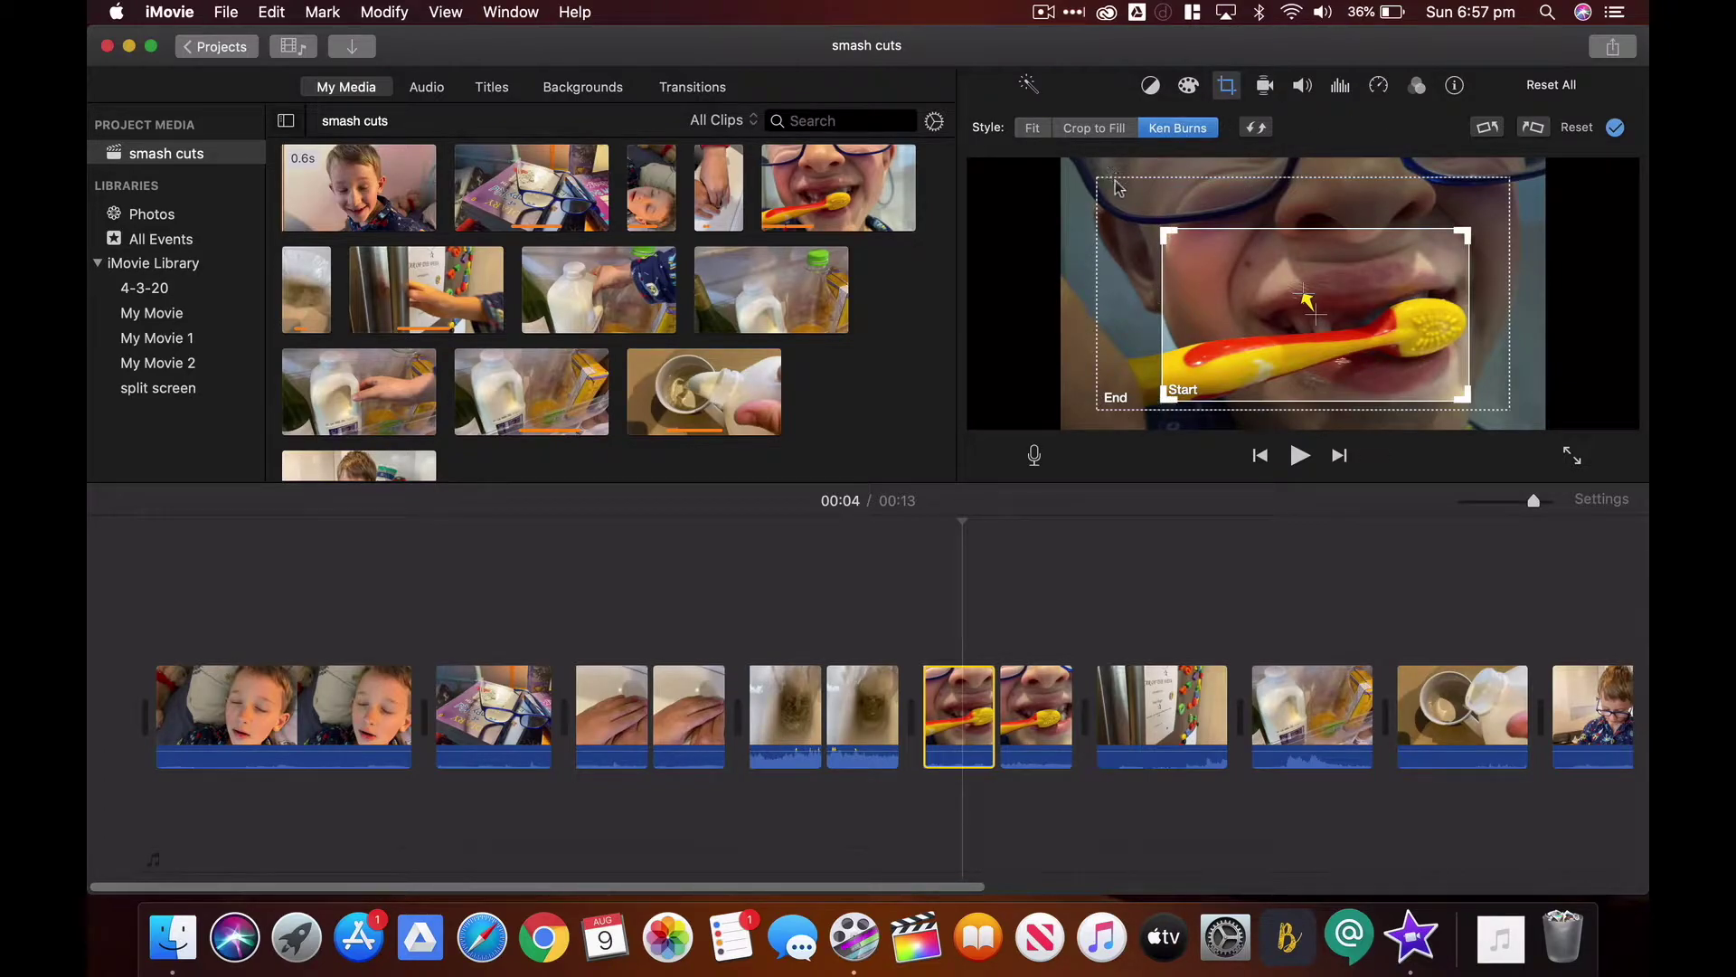
pyautogui.moveTo(971, 521); pyautogui.dragTo(965, 528)
pyautogui.click(1102, 362)
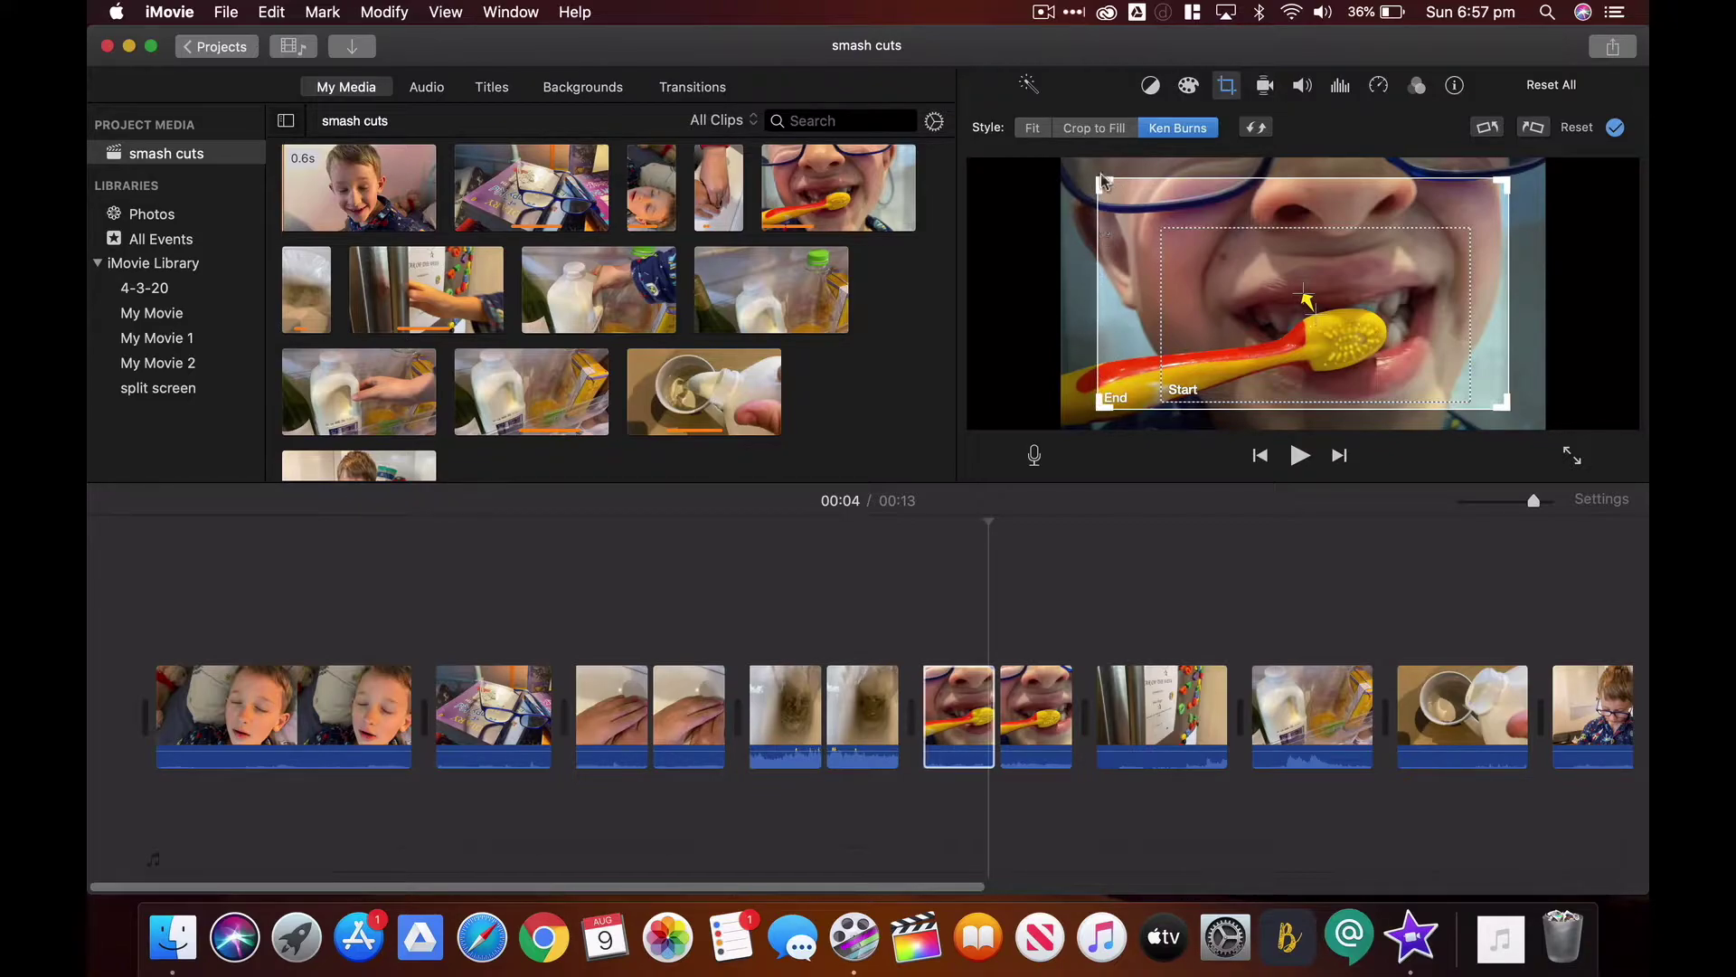
pyautogui.moveTo(1102, 181); pyautogui.dragTo(1165, 224)
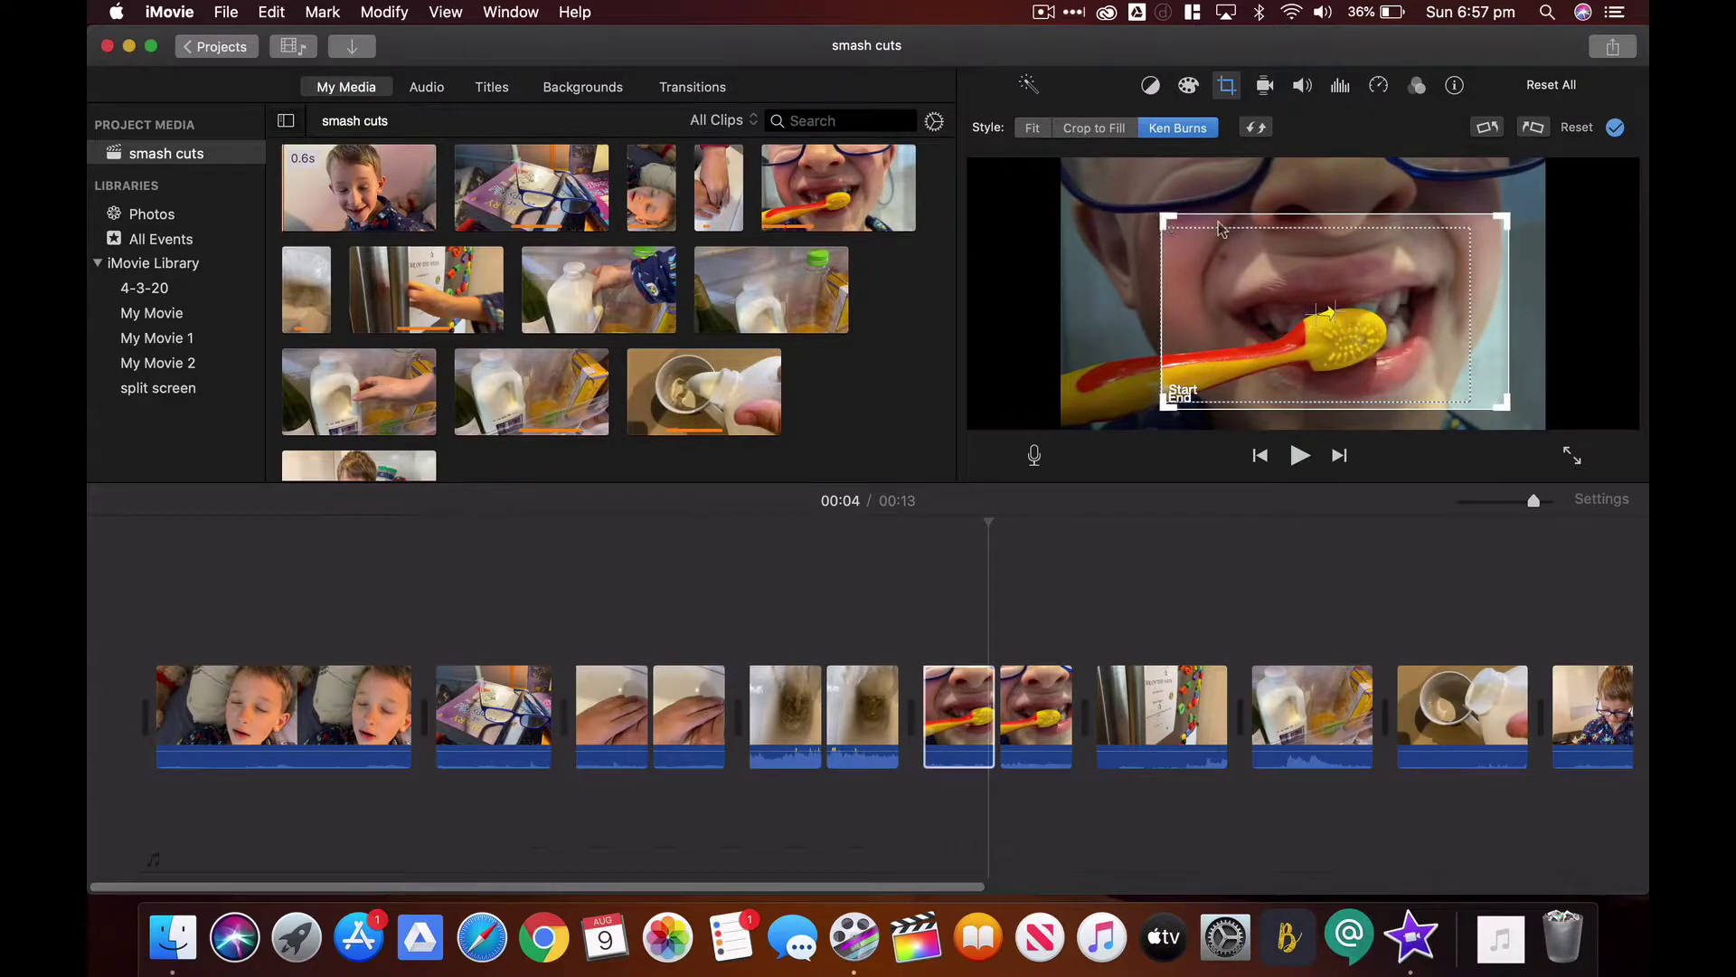
pyautogui.moveTo(1506, 217); pyautogui.dragTo(1446, 231)
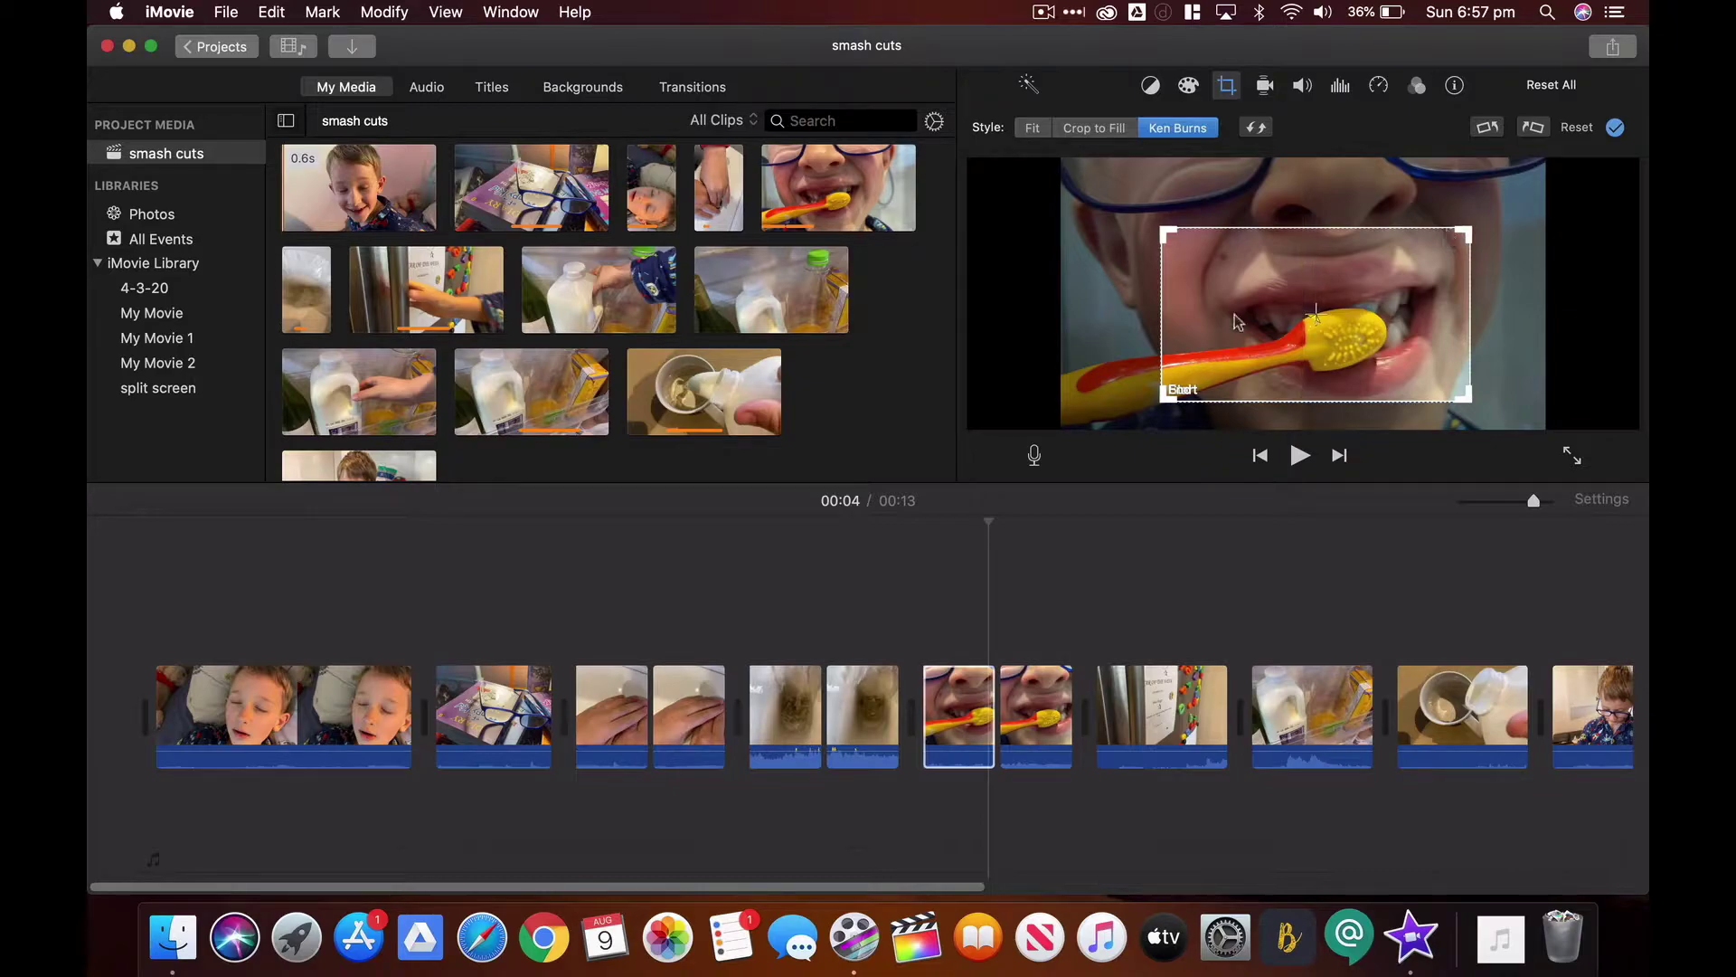
# Enlarge the Ken Burns Start frame of the first toothbrush clip to cover the full picture
pyautogui.click(1196, 395)
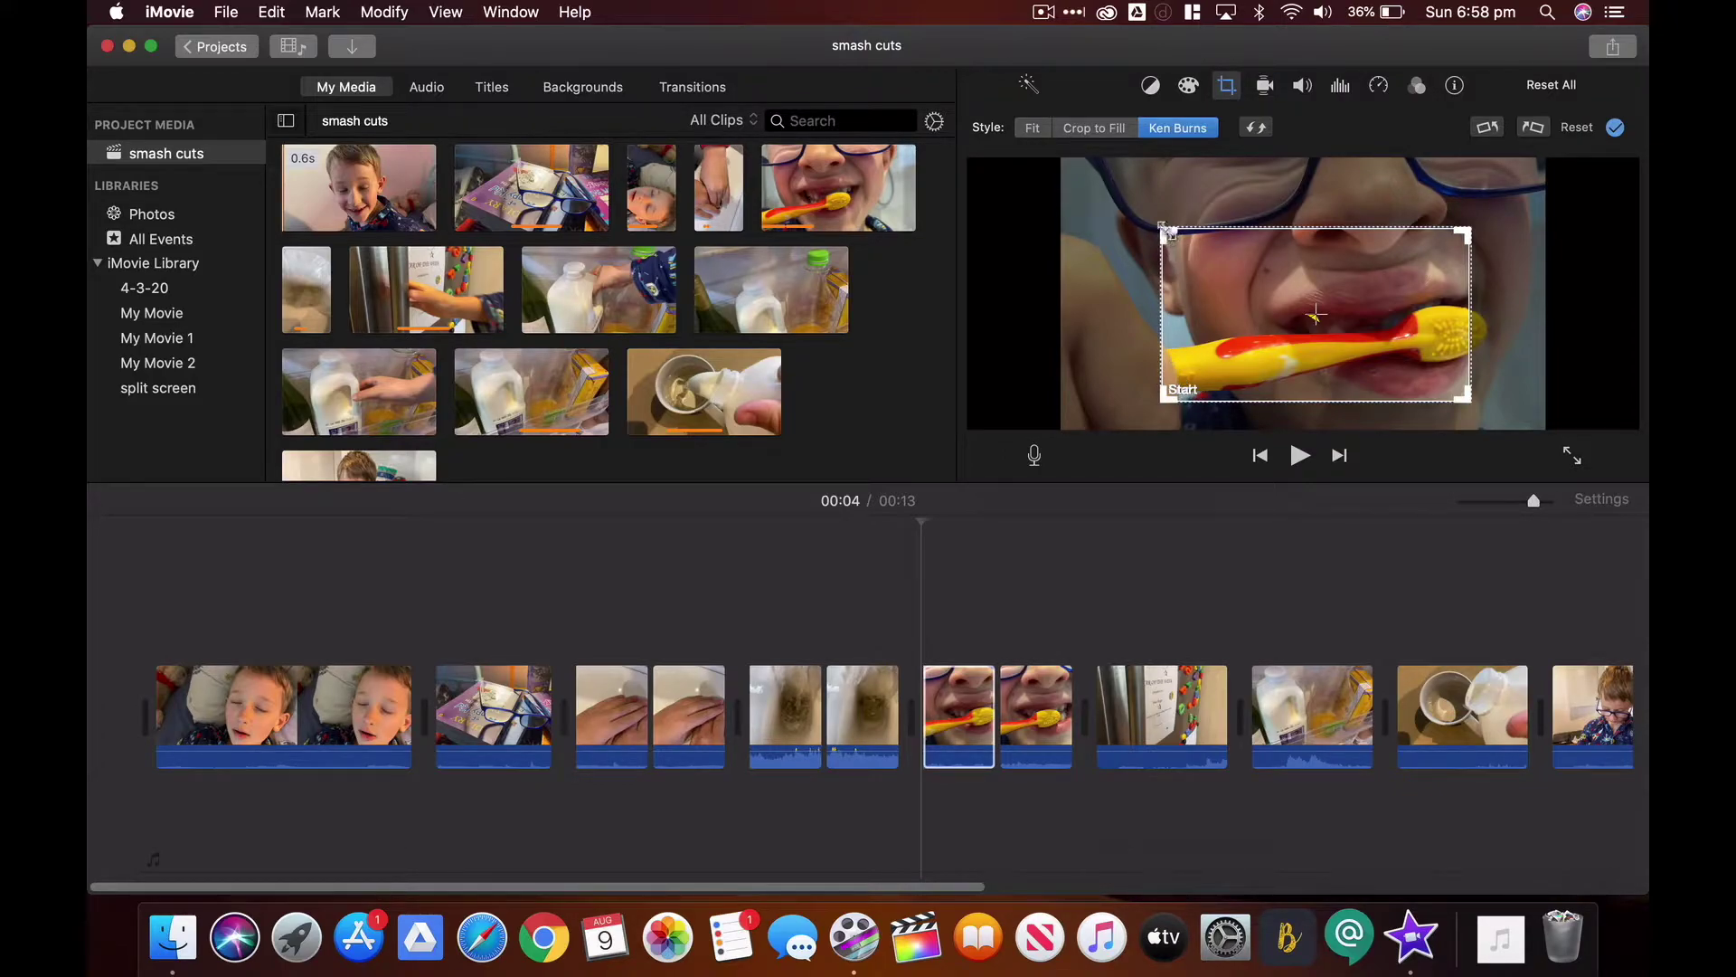
pyautogui.moveTo(1169, 234); pyautogui.dragTo(1022, 160)
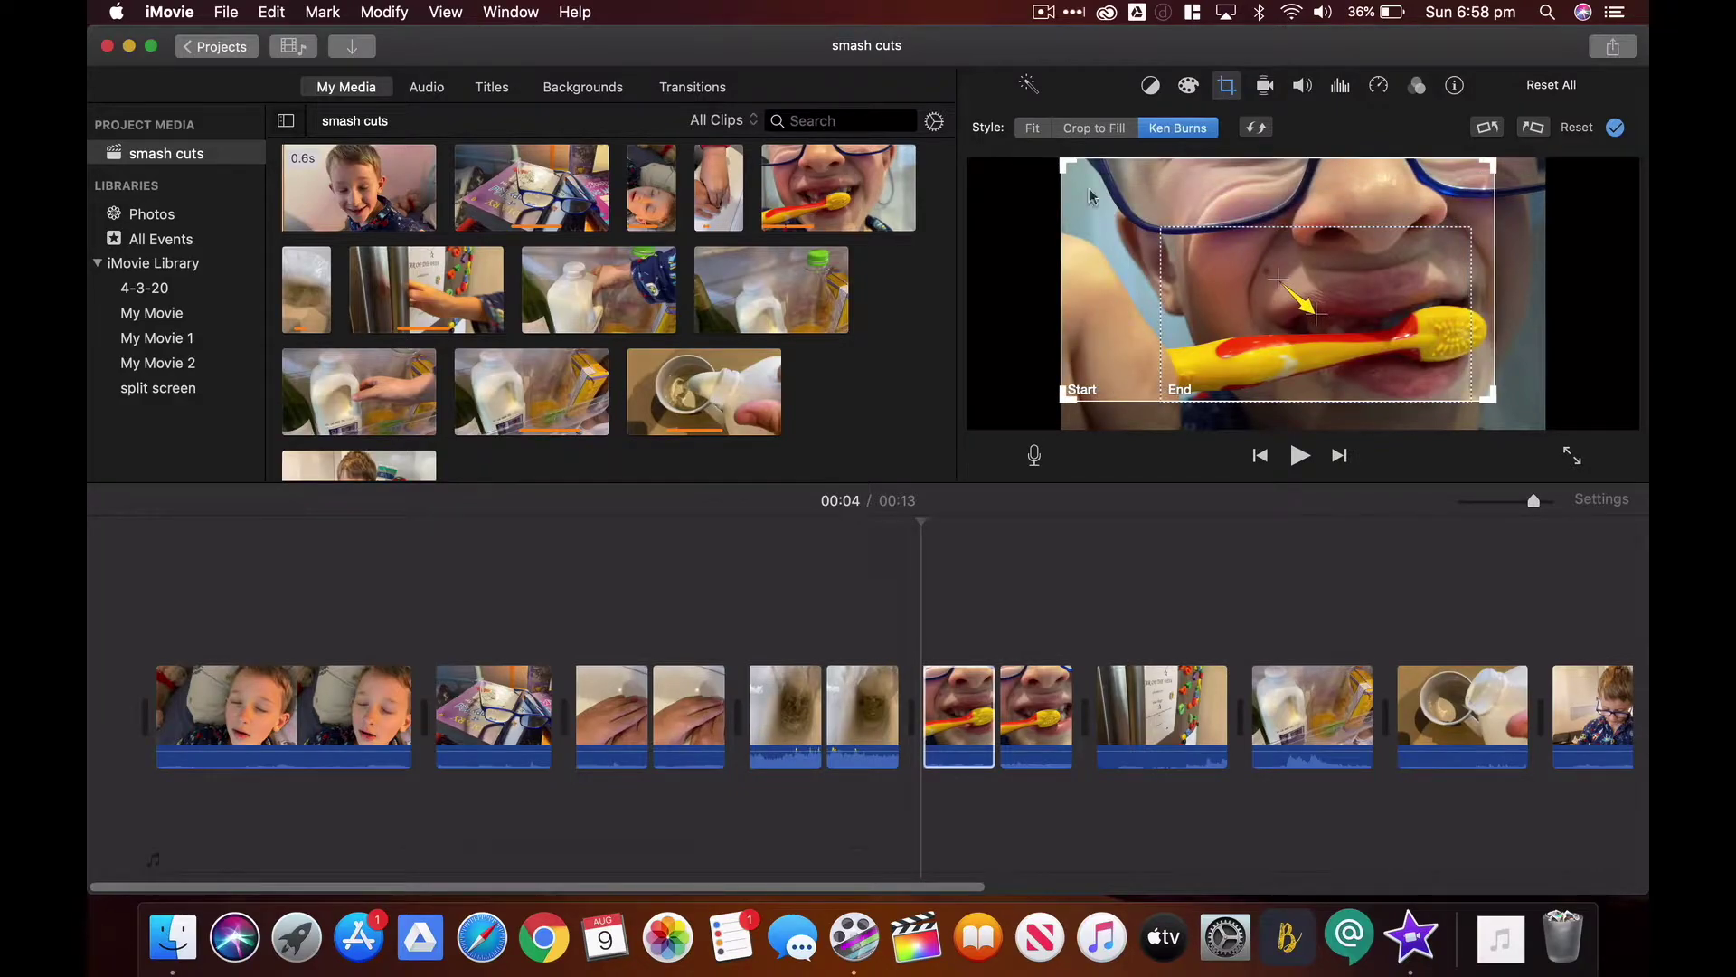
pyautogui.moveTo(1487, 395); pyautogui.dragTo(1566, 438)
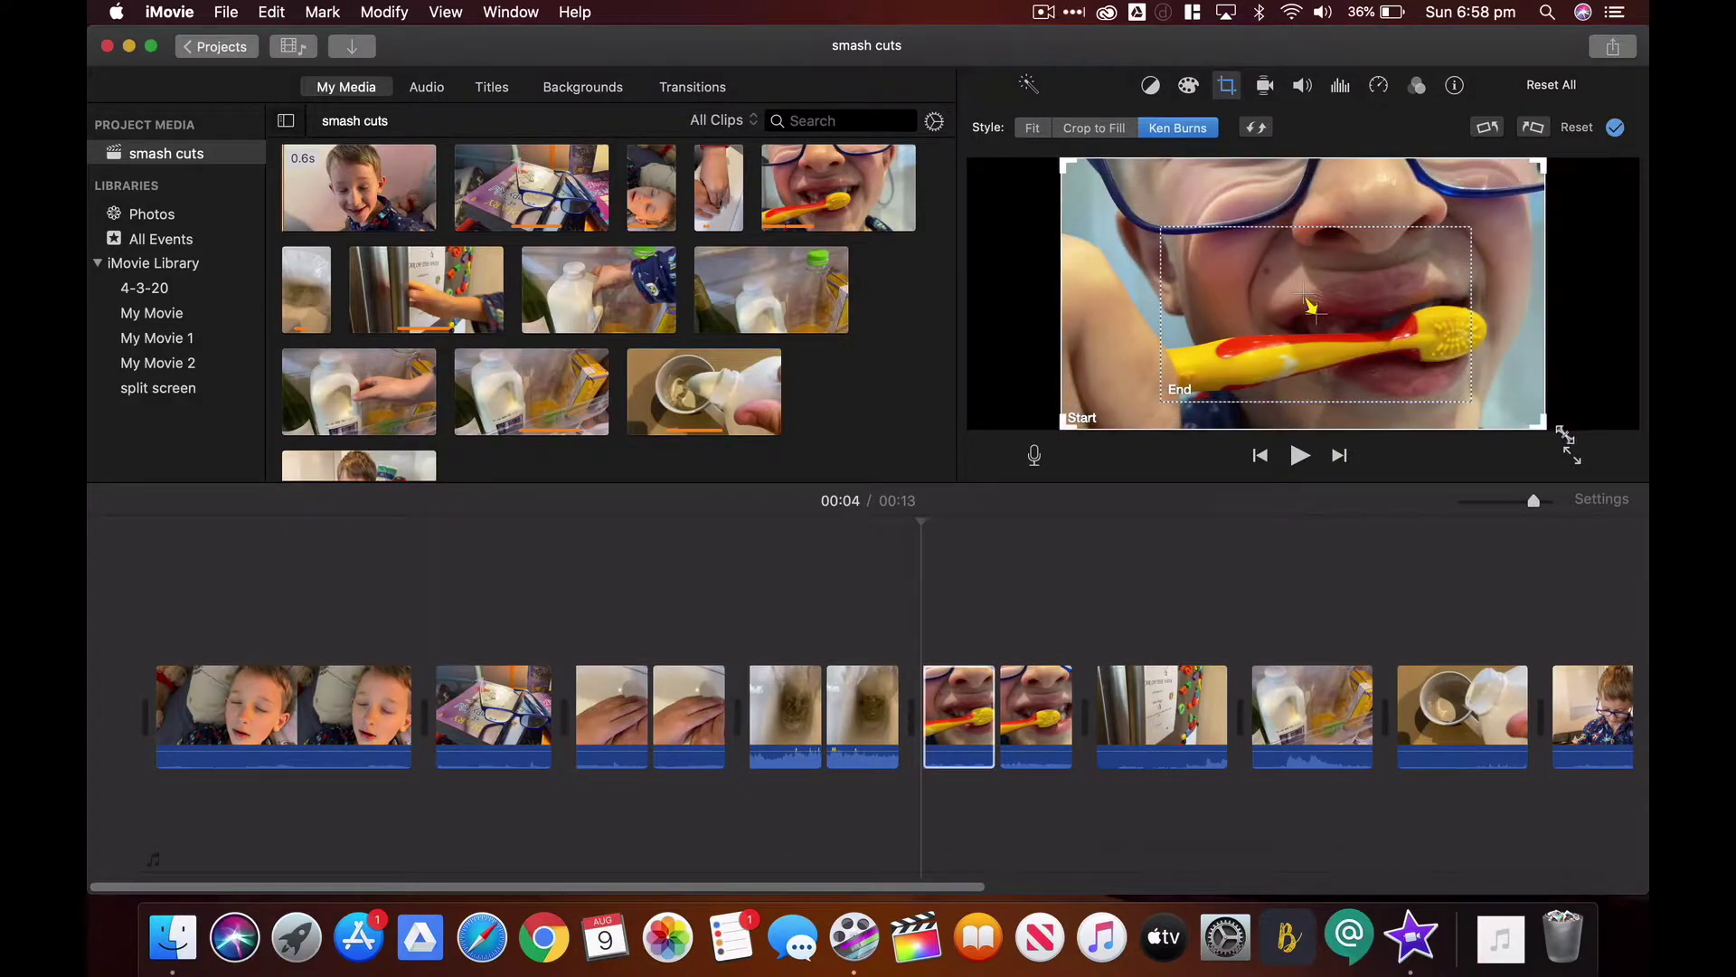
# Play the movie around the toothbrush clips to check the Ken Burns zoom into the mouth
pyautogui.press('space')
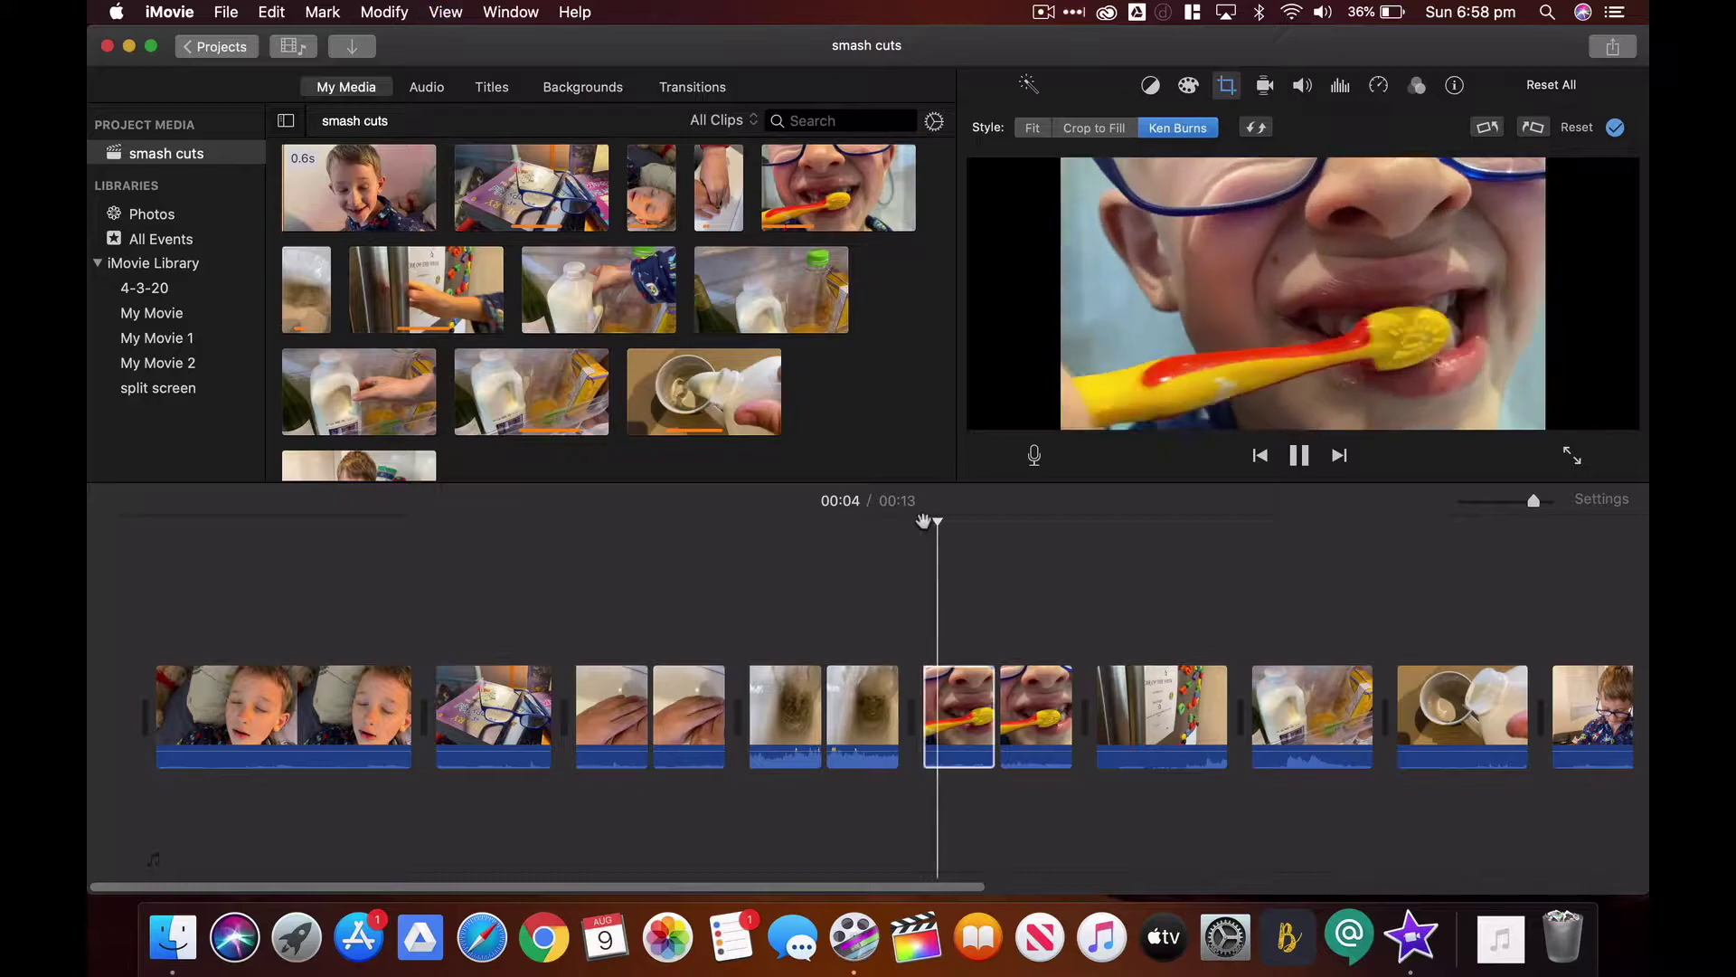
pyautogui.press('space')
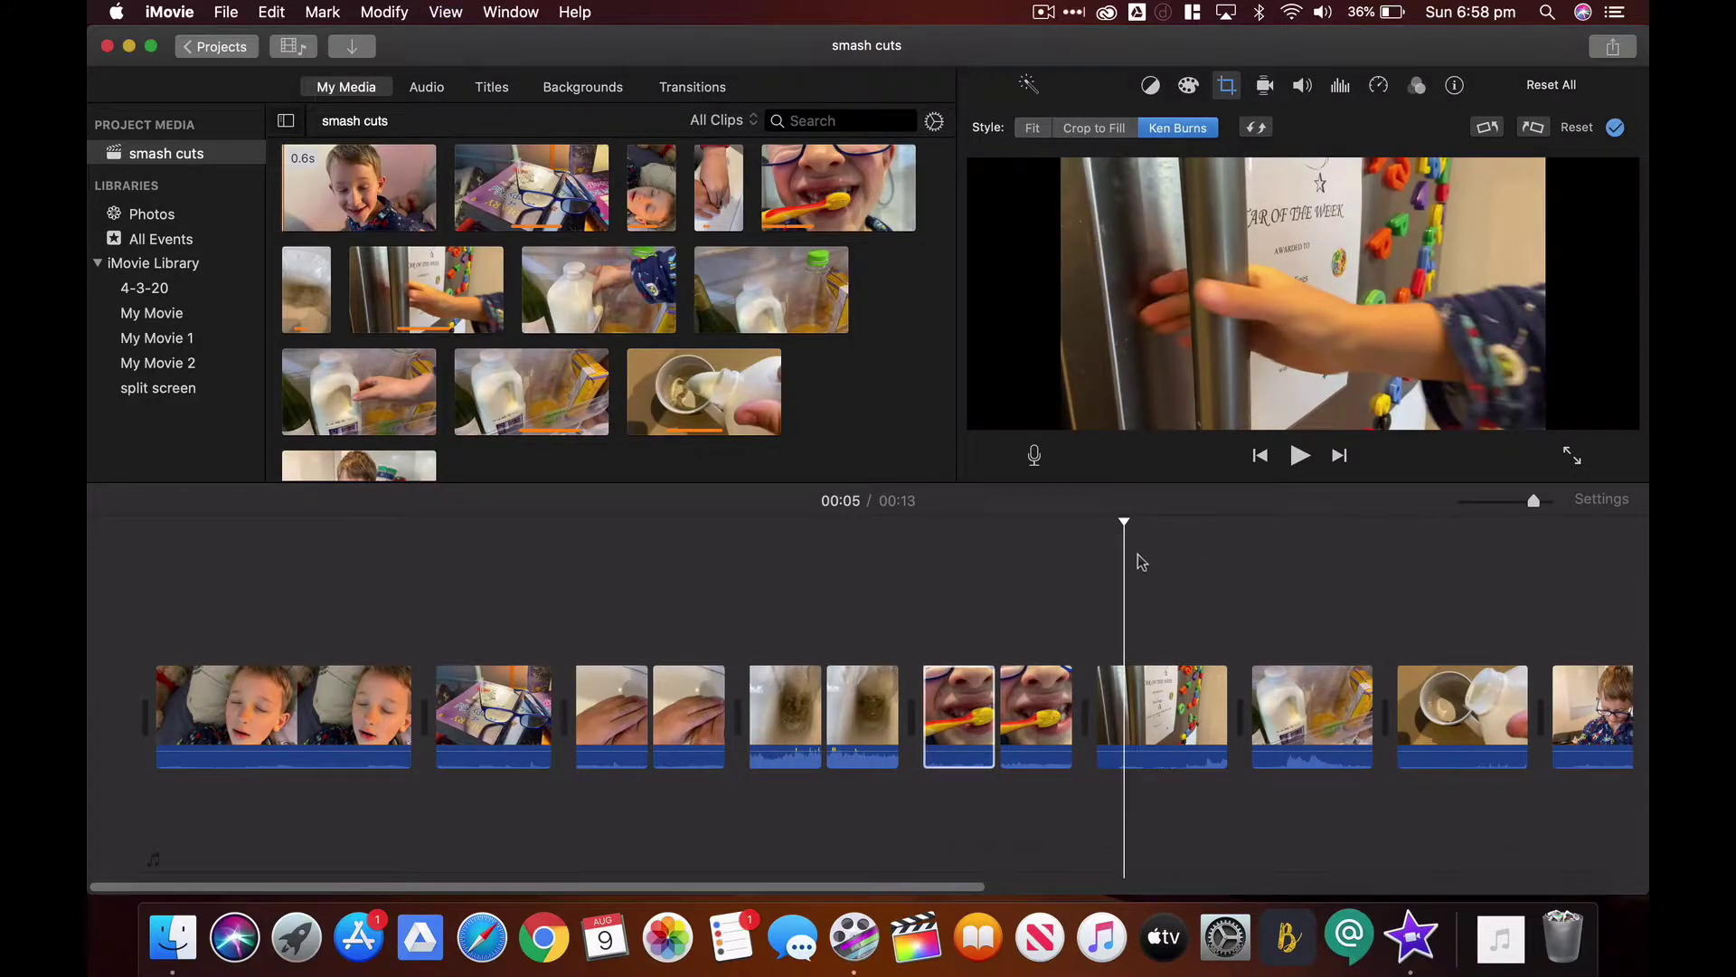
pyautogui.click(857, 553)
pyautogui.press('space')
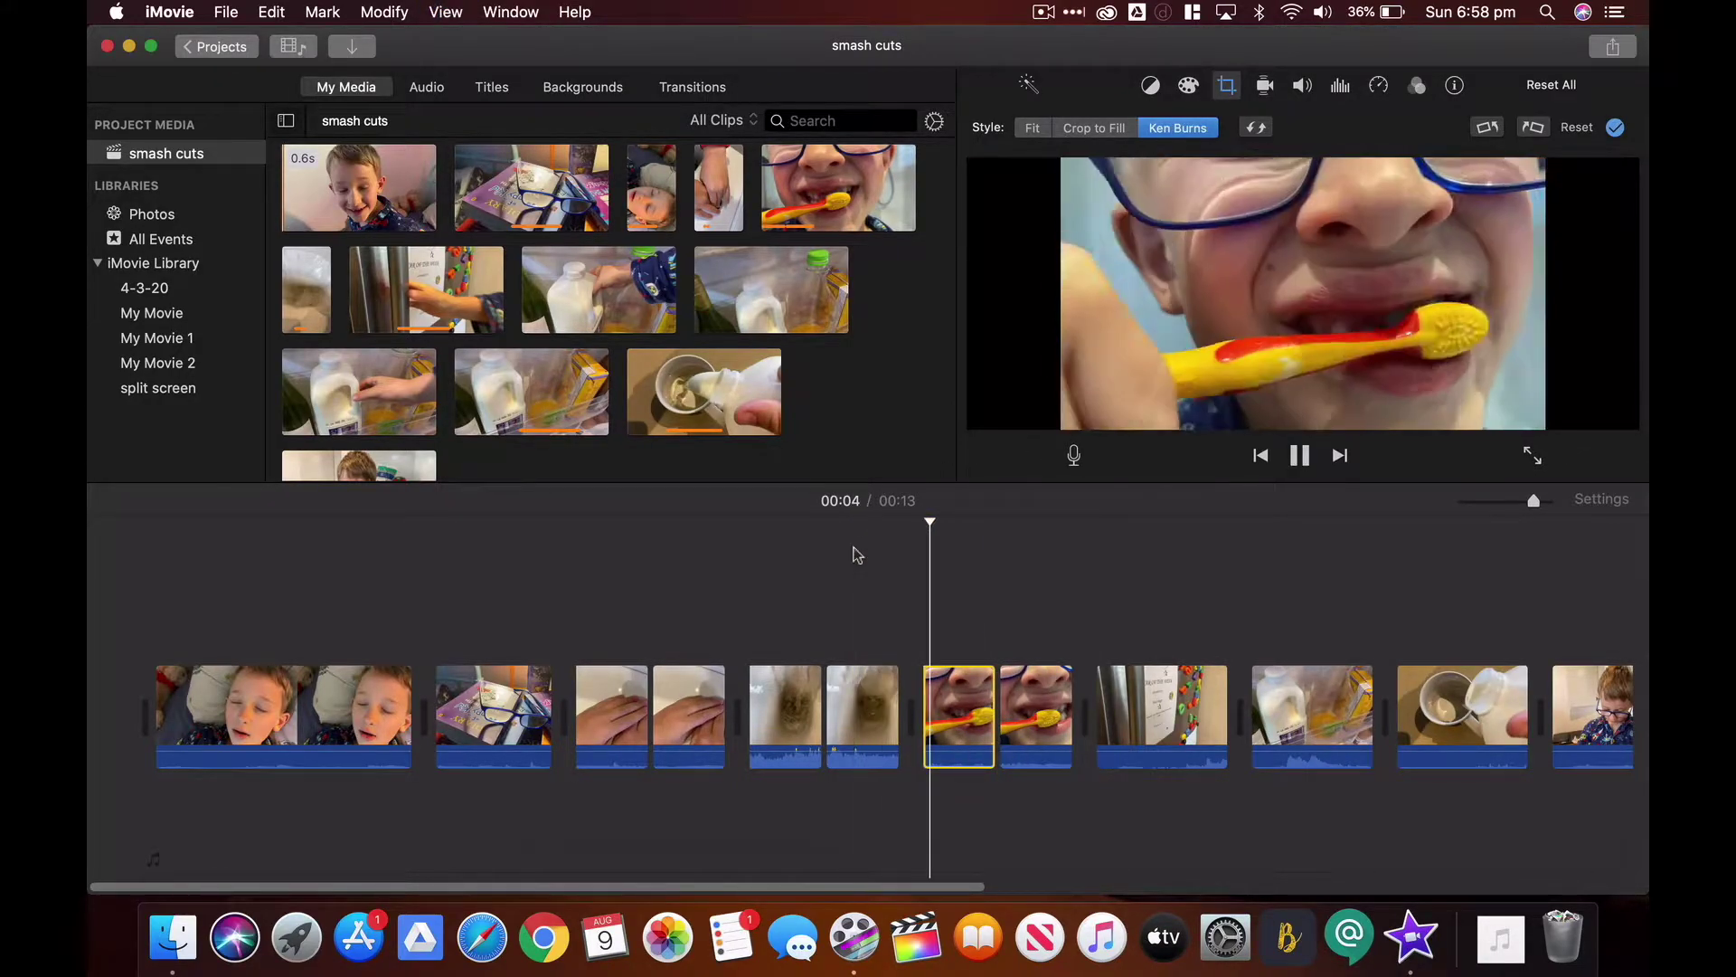
pyautogui.press('space')
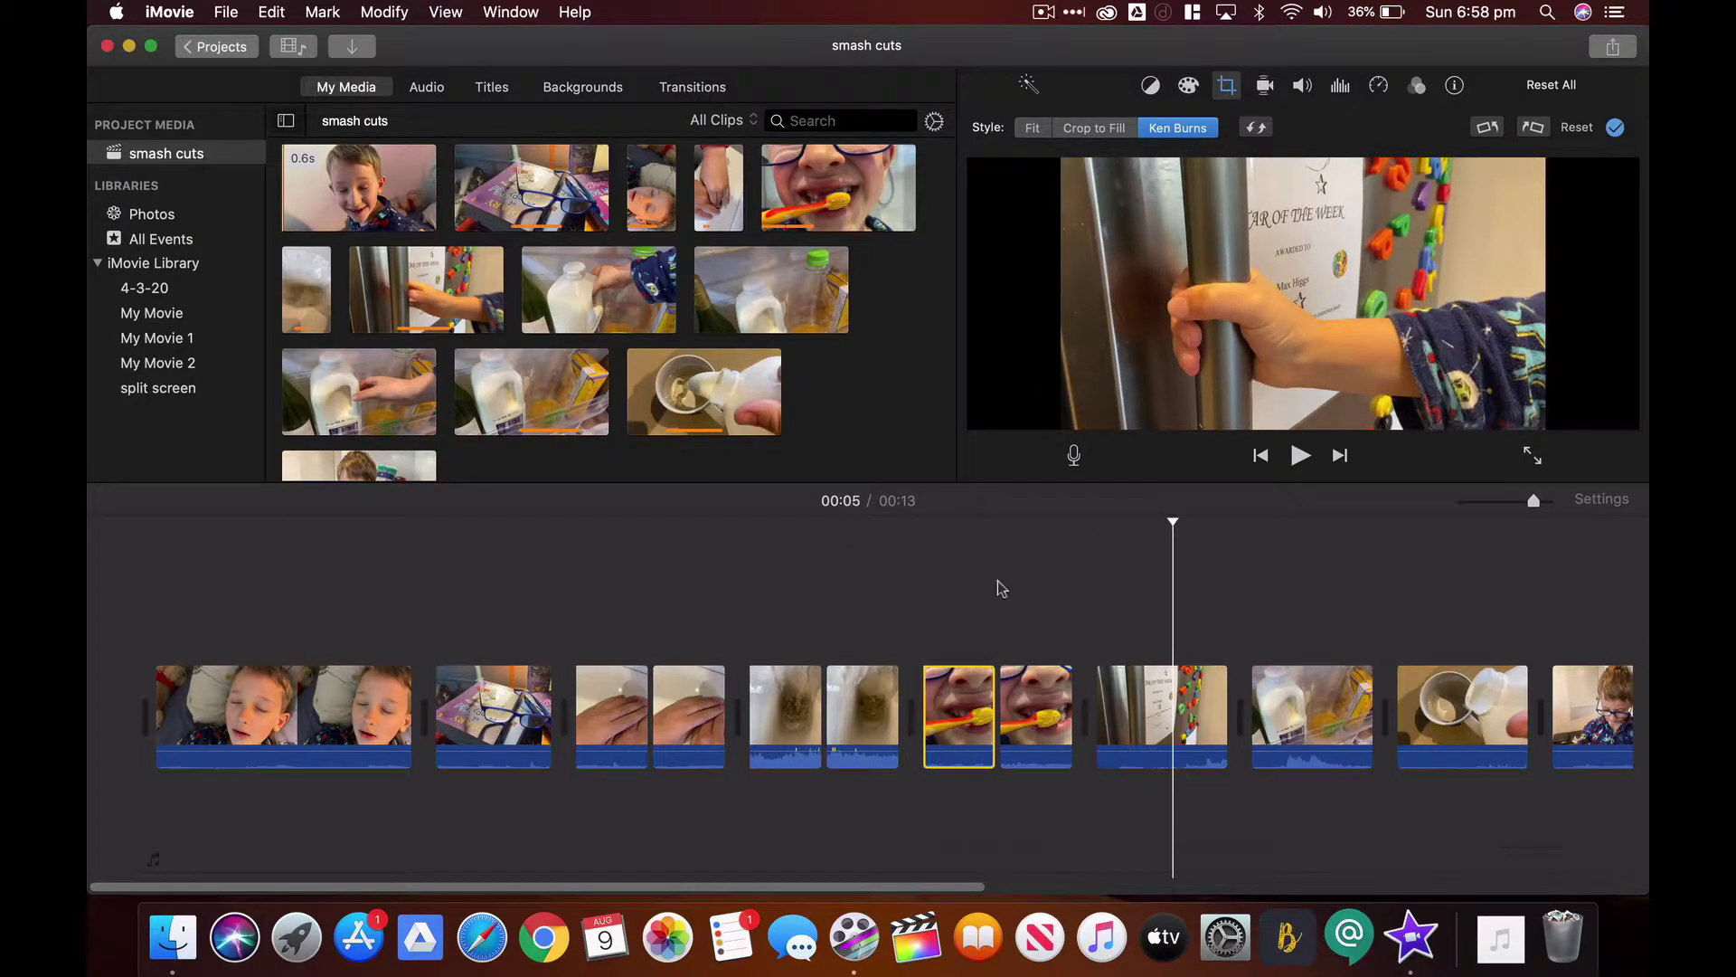
pyautogui.moveTo(1174, 520); pyautogui.dragTo(1016, 565)
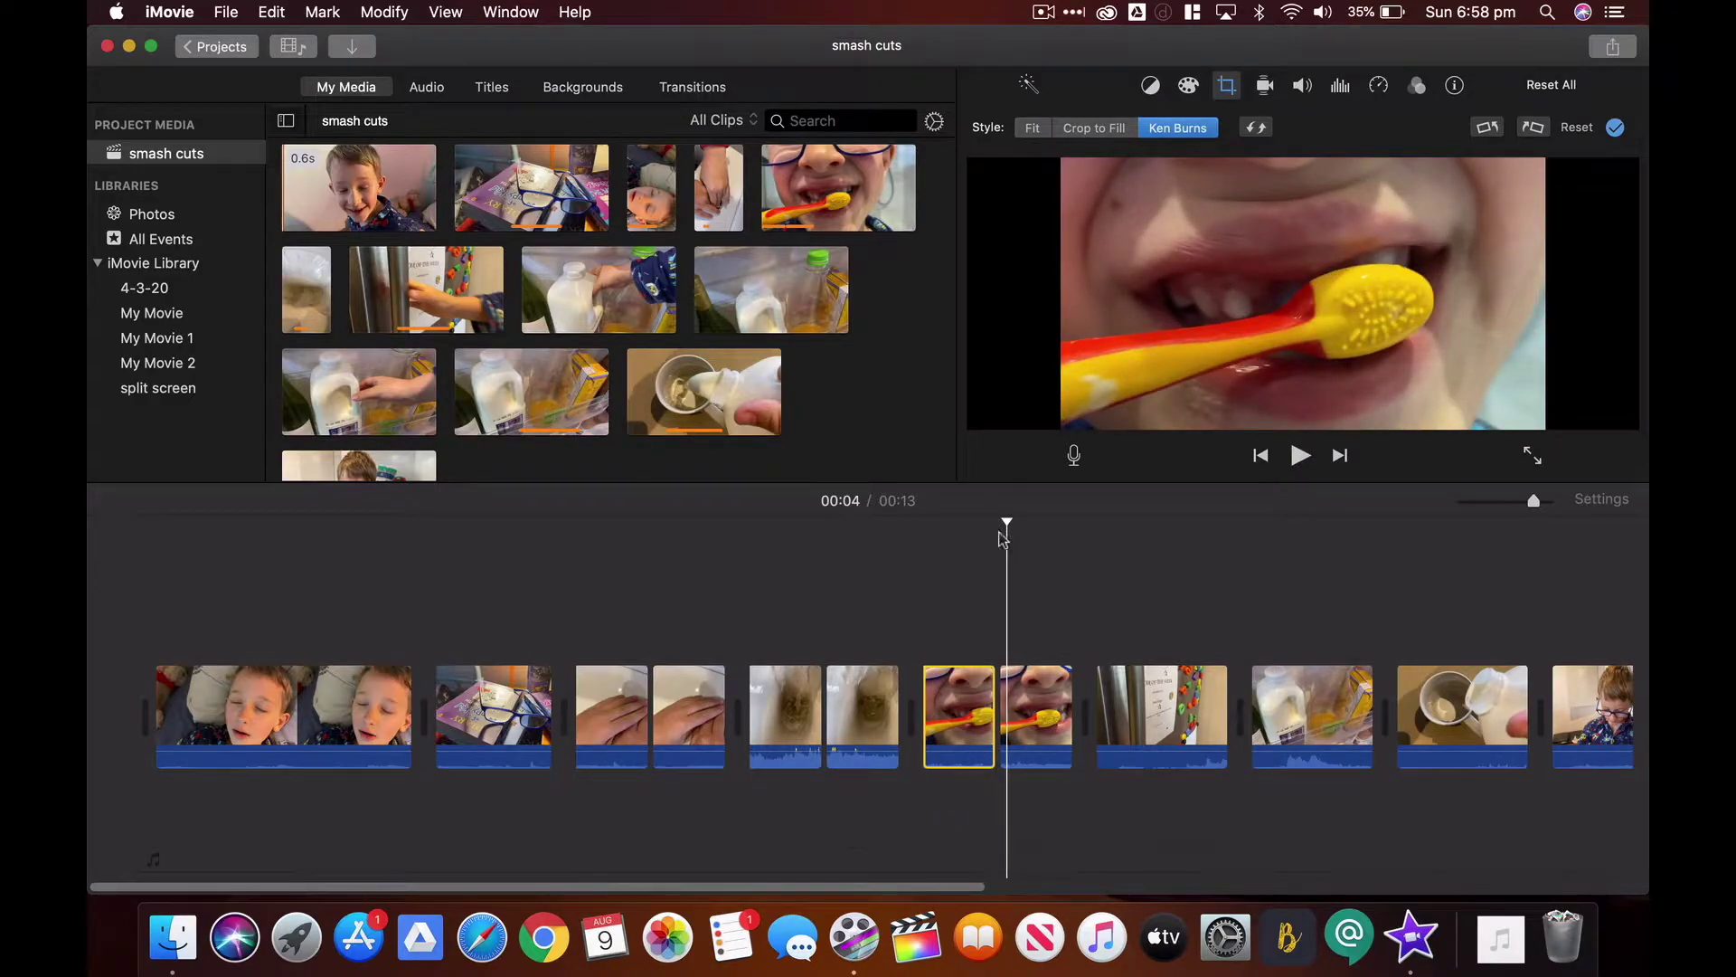
pyautogui.click(1002, 539)
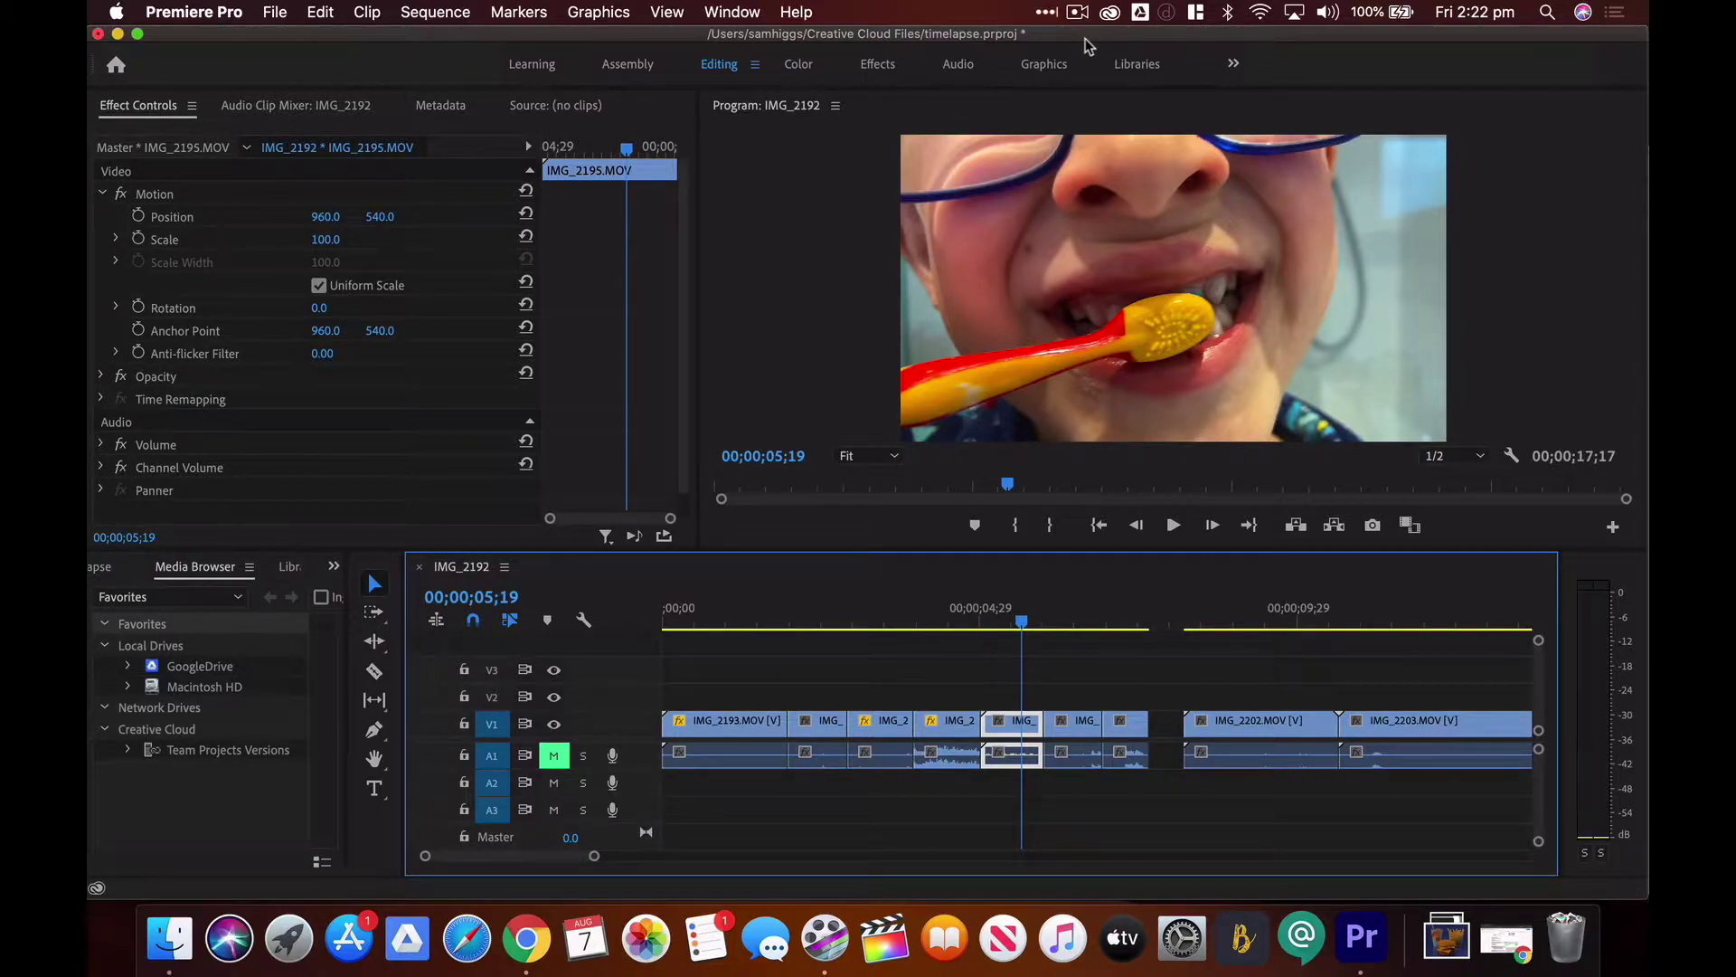
# Switch to Premiere Pro and extend the end of the milk bottle clip IMG_2201.MOV slightly
pyautogui.moveTo(1022, 622); pyautogui.dragTo(1129, 683)
pyautogui.moveTo(1147, 754); pyautogui.dragTo(1151, 754)
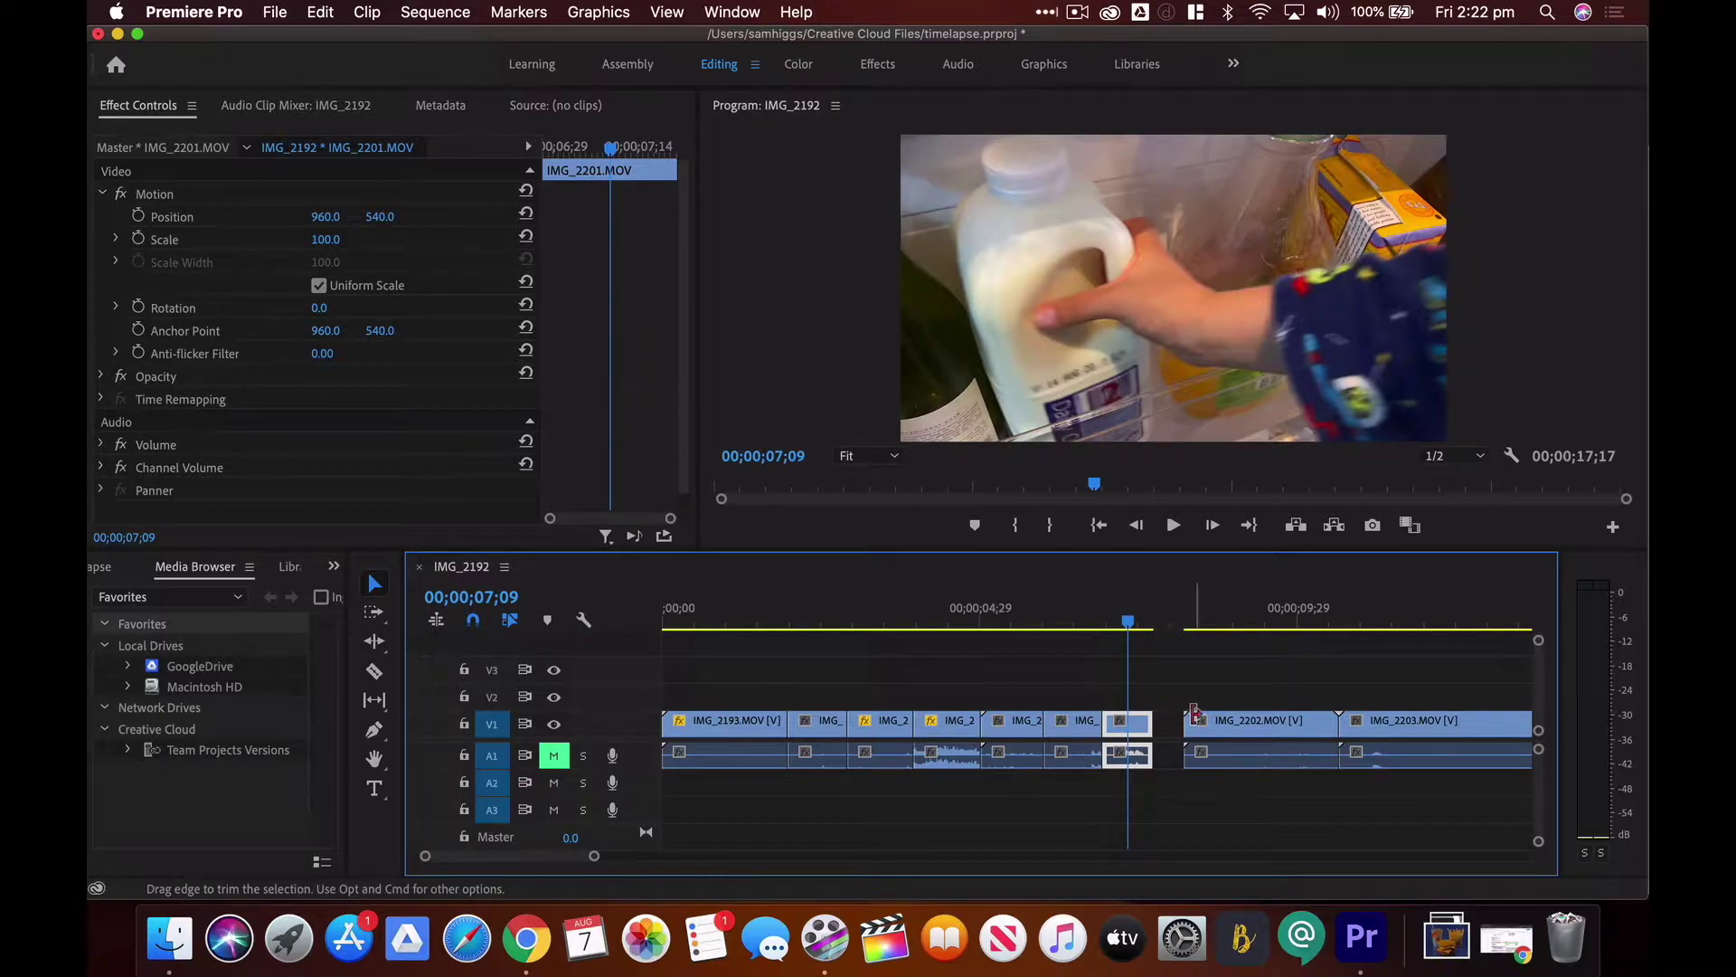
# Trim the milk-pouring clip IMG_2202.MOV to a short shot starting at 00;00;08;24 and place it directly after the milk bottle clip
pyautogui.click(1197, 622)
pyautogui.moveTo(1210, 635)
pyautogui.mouseDown()
pyautogui.moveTo(1186, 636)
pyautogui.moveTo(1244, 641)
pyautogui.moveTo(1202, 647)
pyautogui.moveTo(1231, 649)
pyautogui.mouseUp()
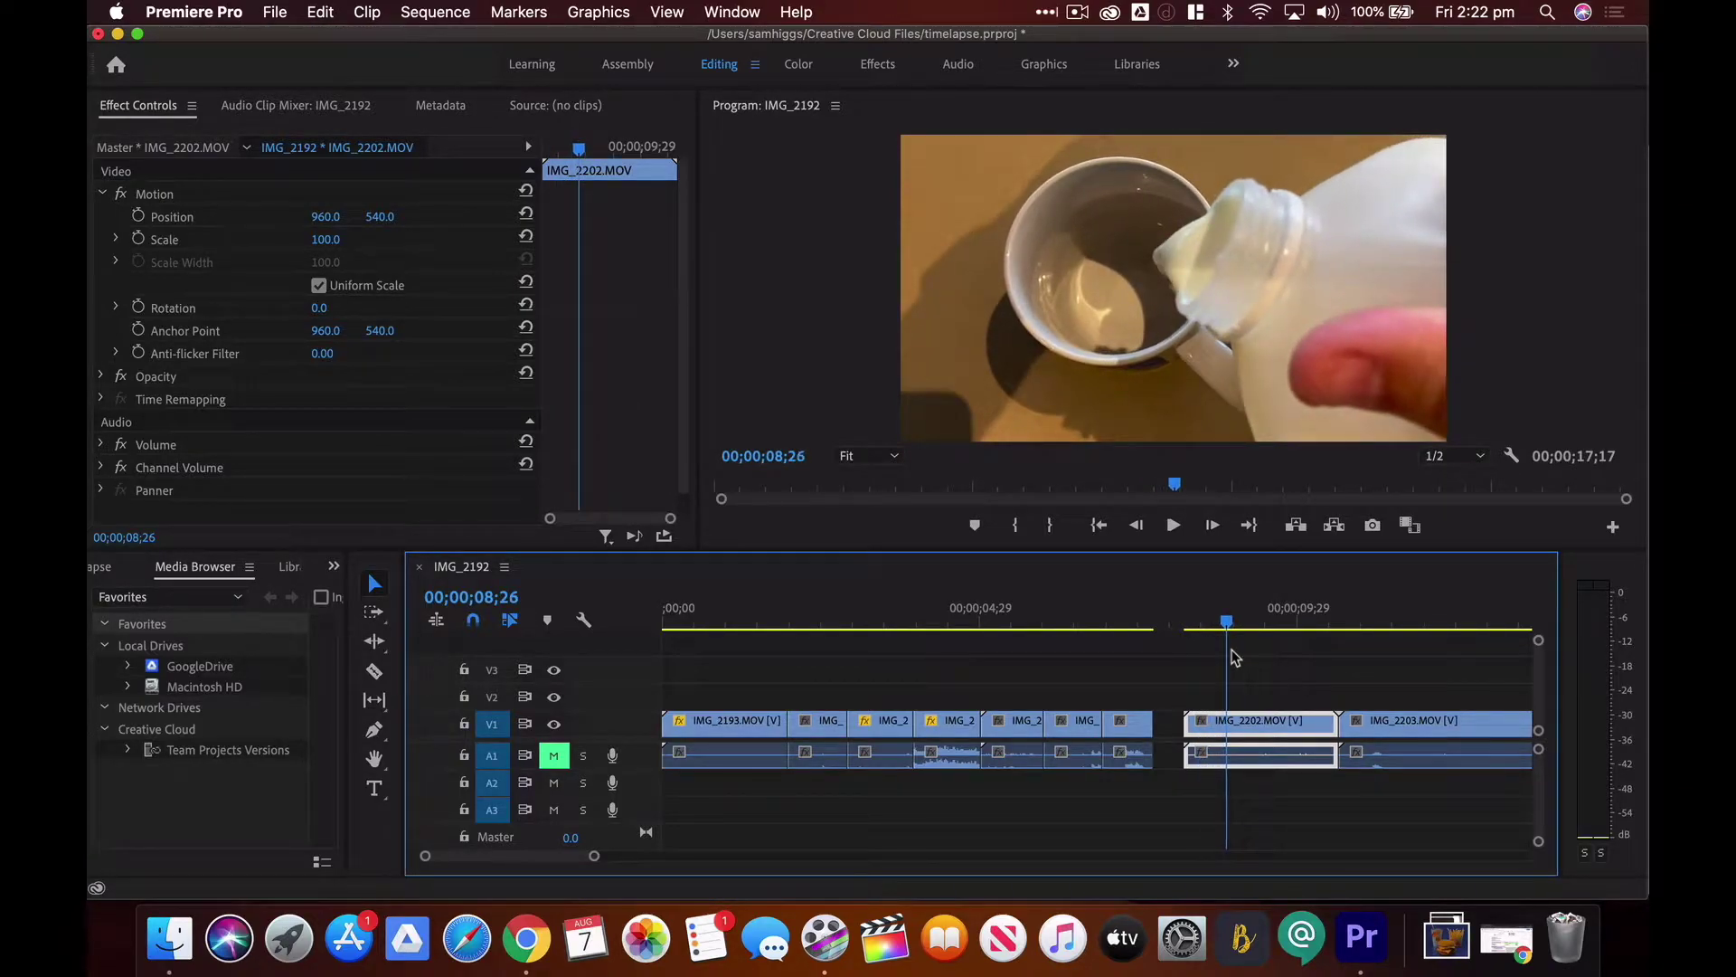
pyautogui.click(1230, 631)
pyautogui.moveTo(1231, 636)
pyautogui.mouseDown()
pyautogui.moveTo(1187, 638)
pyautogui.moveTo(1226, 644)
pyautogui.mouseUp()
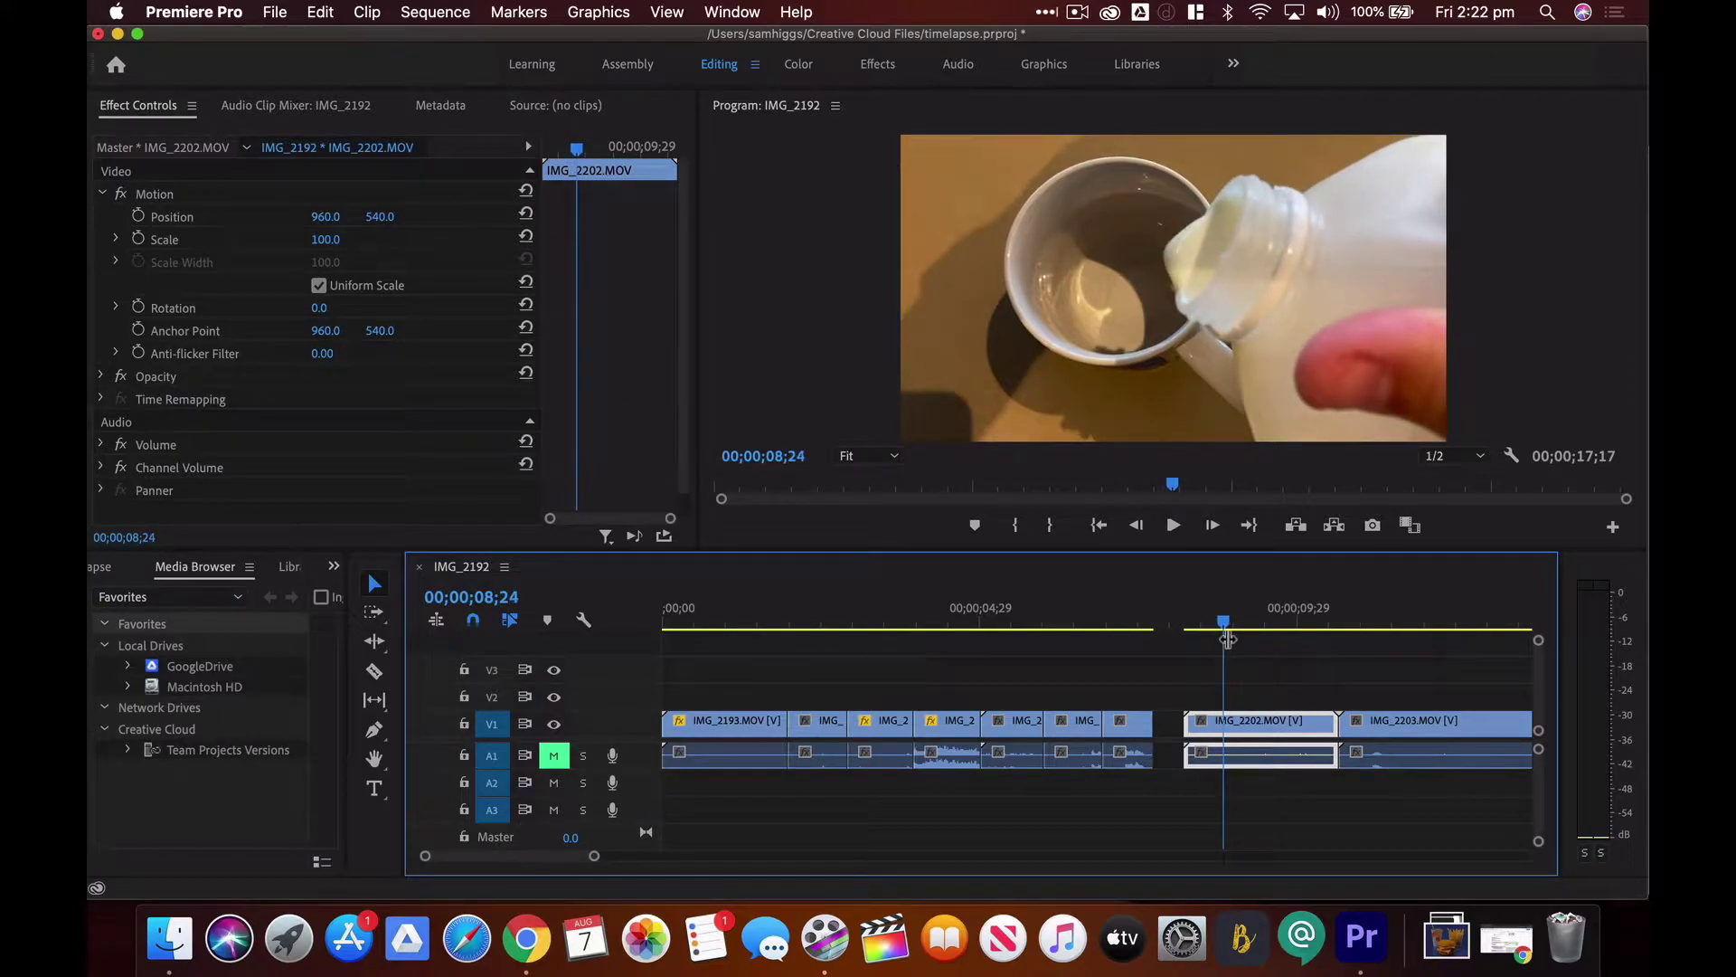
pyautogui.moveTo(1195, 721); pyautogui.dragTo(1226, 720)
pyautogui.moveTo(1334, 723); pyautogui.dragTo(1189, 727)
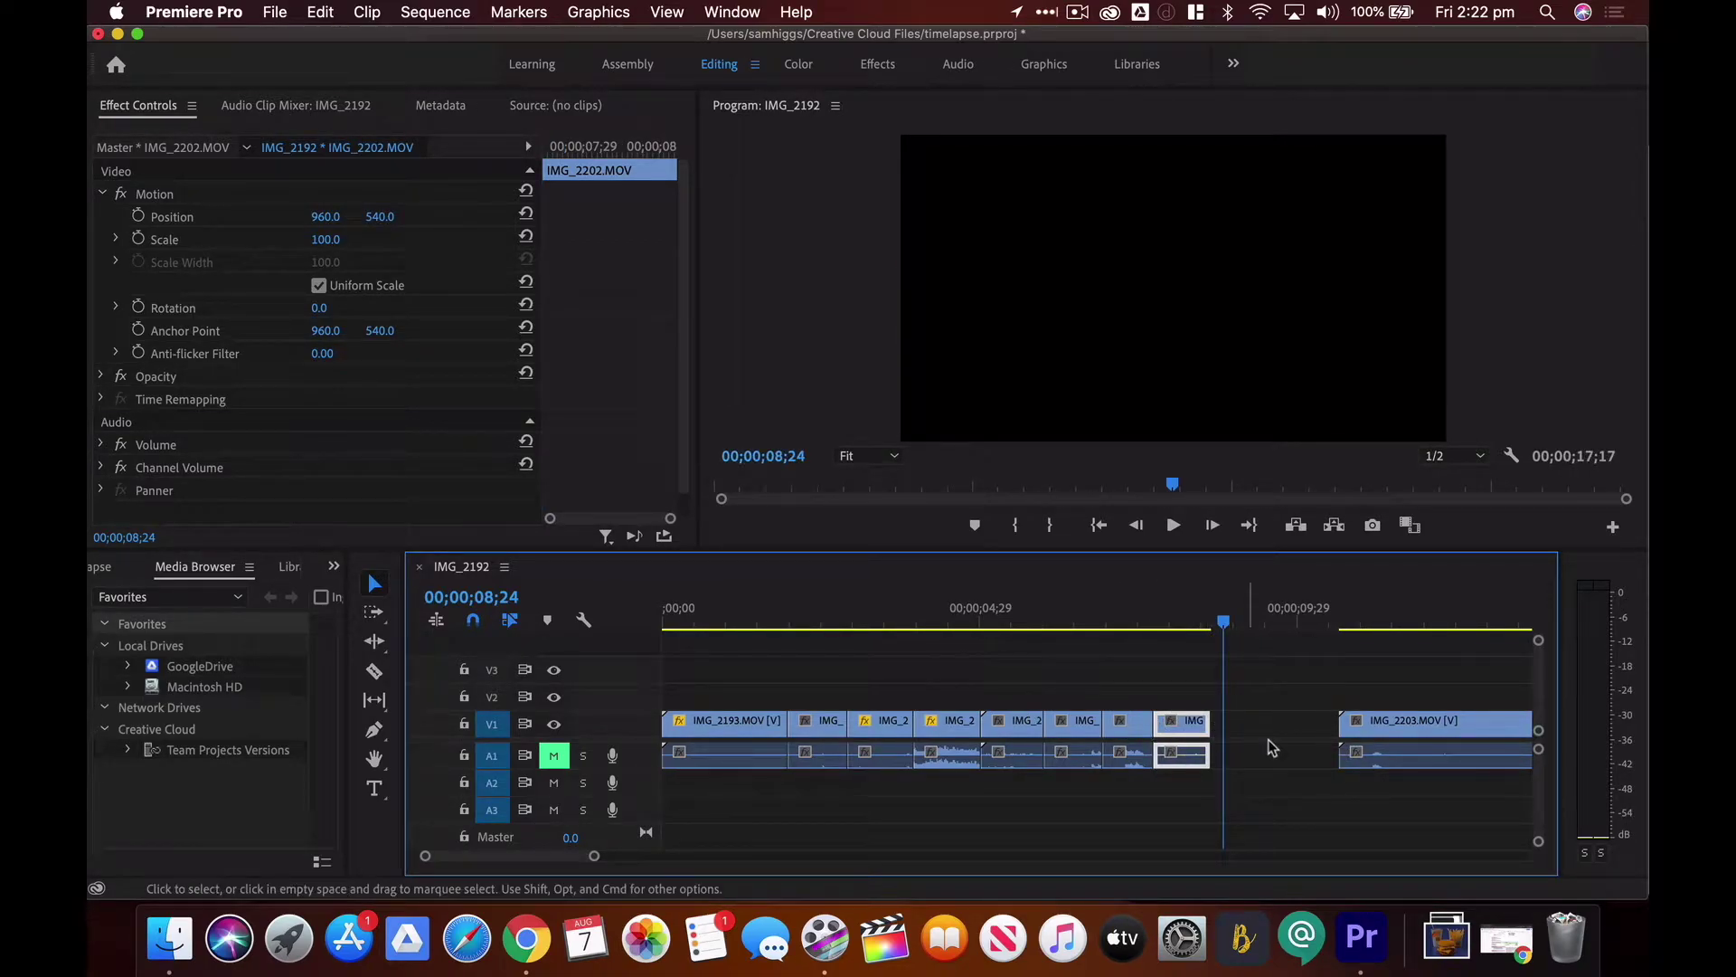
# Move IMG_2203.MOV directly after the milk-pouring clip and trim its start to 00;00;10;02
pyautogui.moveTo(1383, 734); pyautogui.dragTo(1261, 737)
pyautogui.moveTo(1226, 624); pyautogui.dragTo(1306, 633)
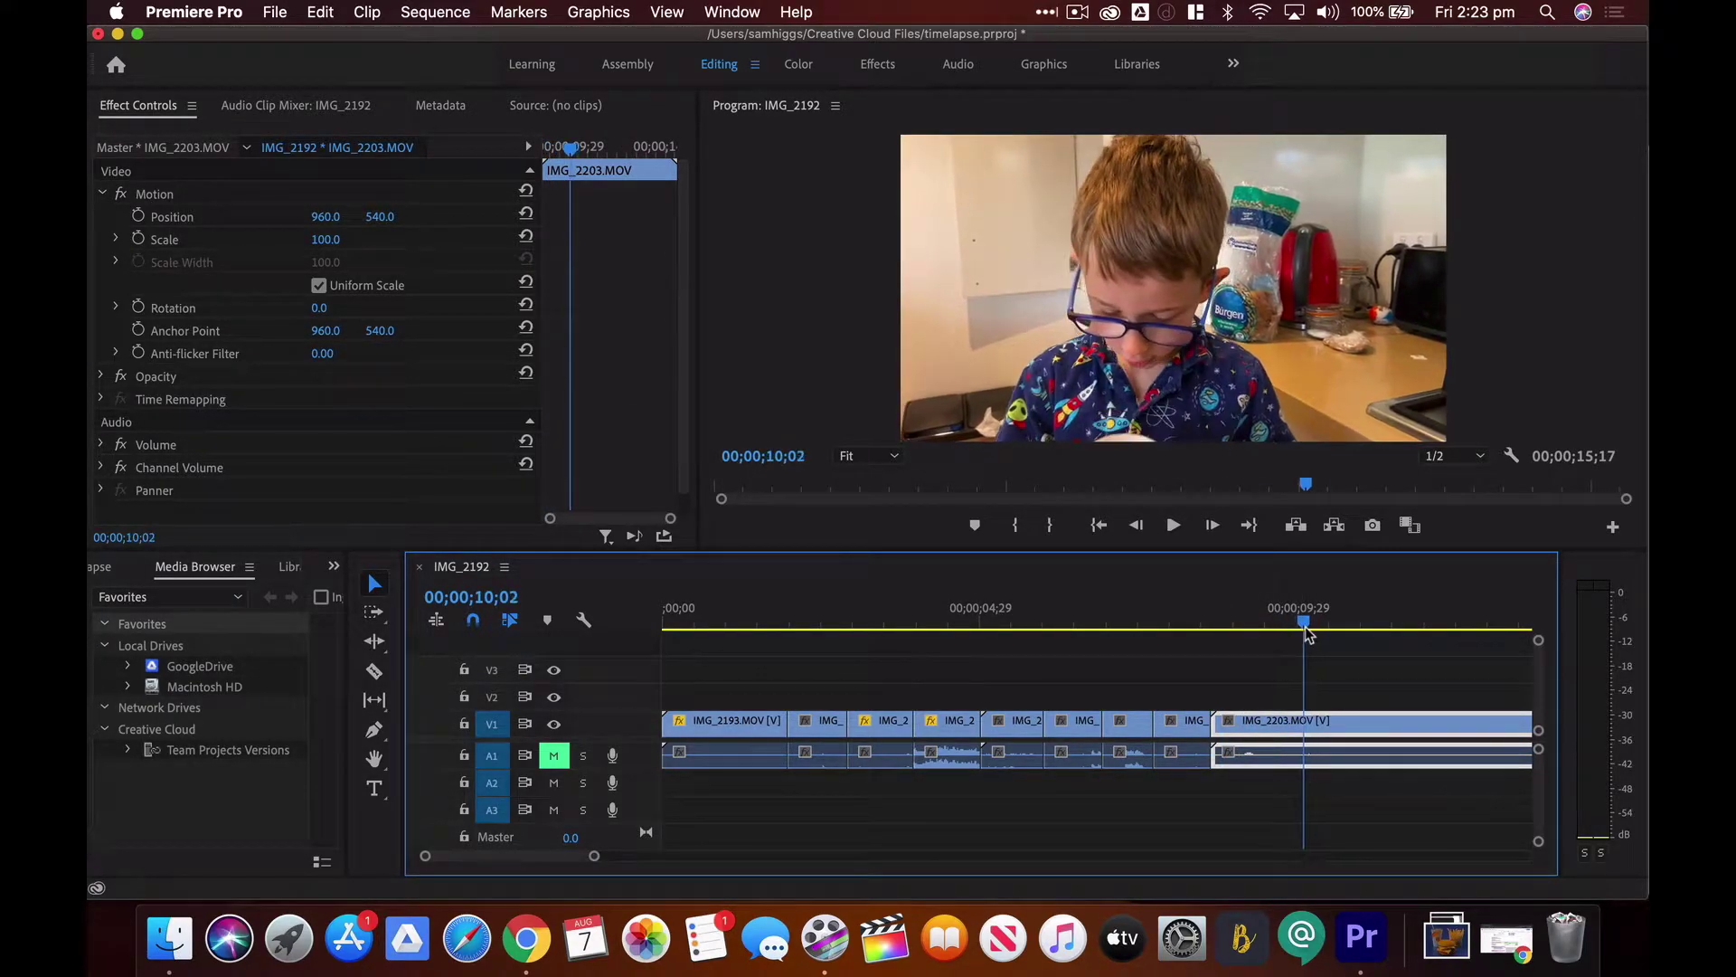
pyautogui.moveTo(1215, 723); pyautogui.dragTo(1305, 724)
# Ripple delete the empty gap between the milk-pouring clip and IMG_2203.MOV
pyautogui.moveTo(1308, 630)
pyautogui.mouseDown()
pyautogui.moveTo(1329, 626)
pyautogui.moveTo(1293, 624)
pyautogui.mouseUp()
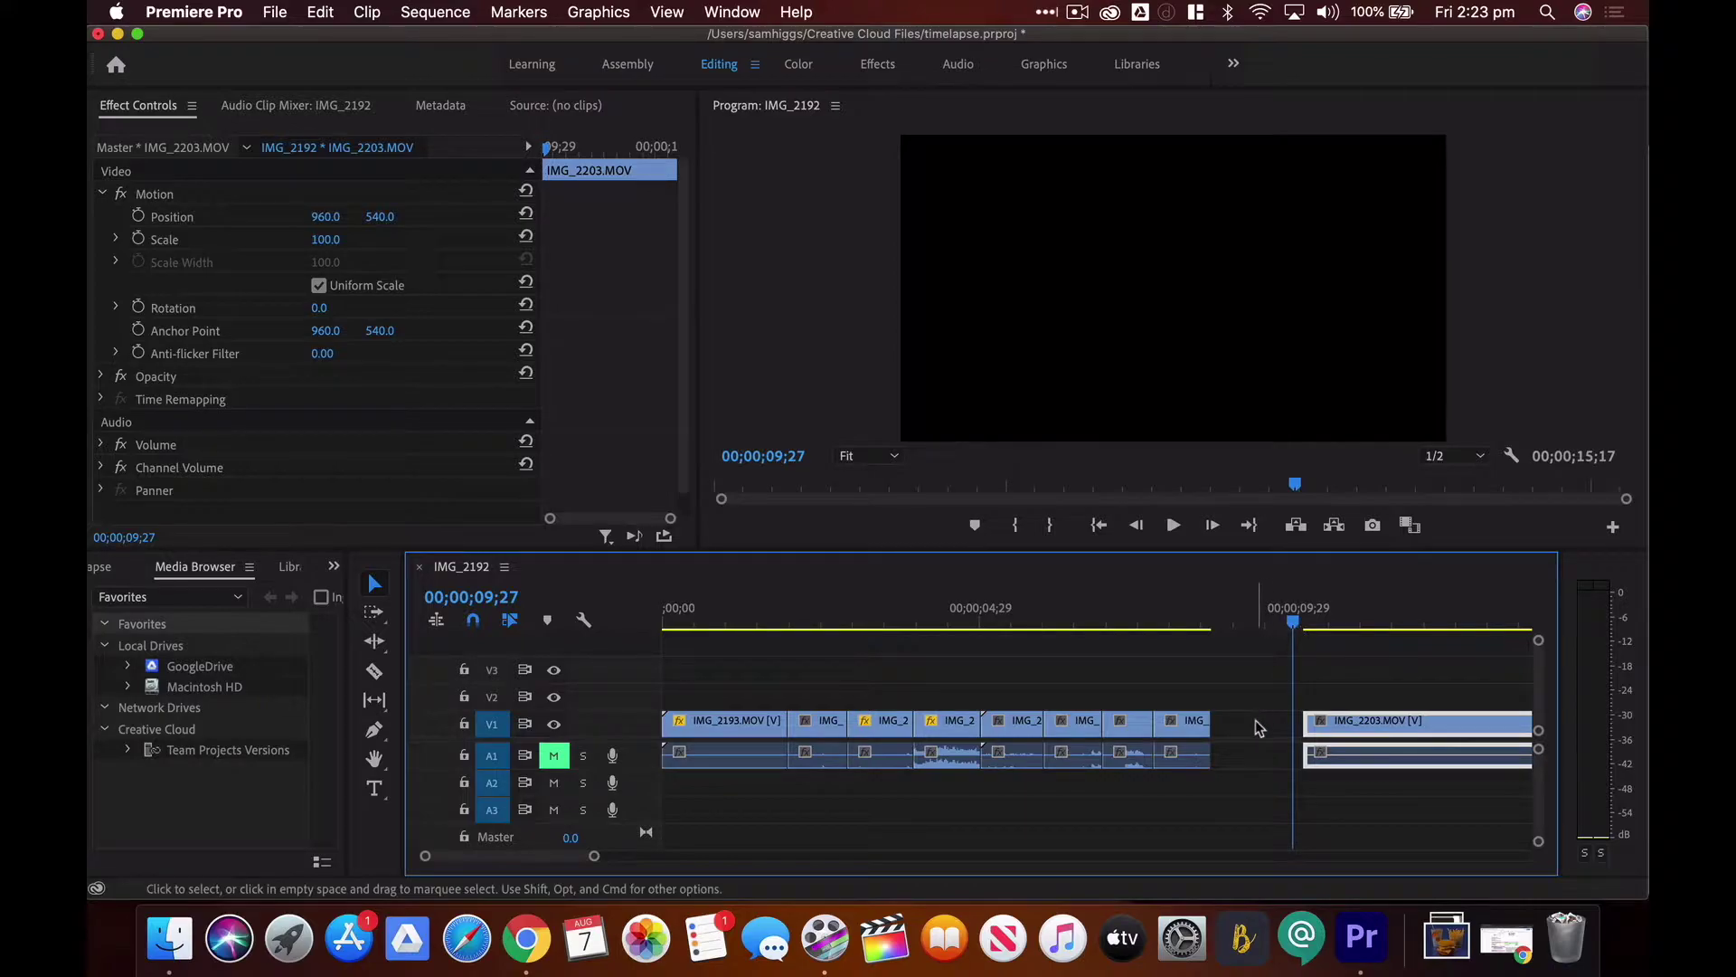
pyautogui.click(1256, 727)
pyautogui.rightClick(1257, 727)
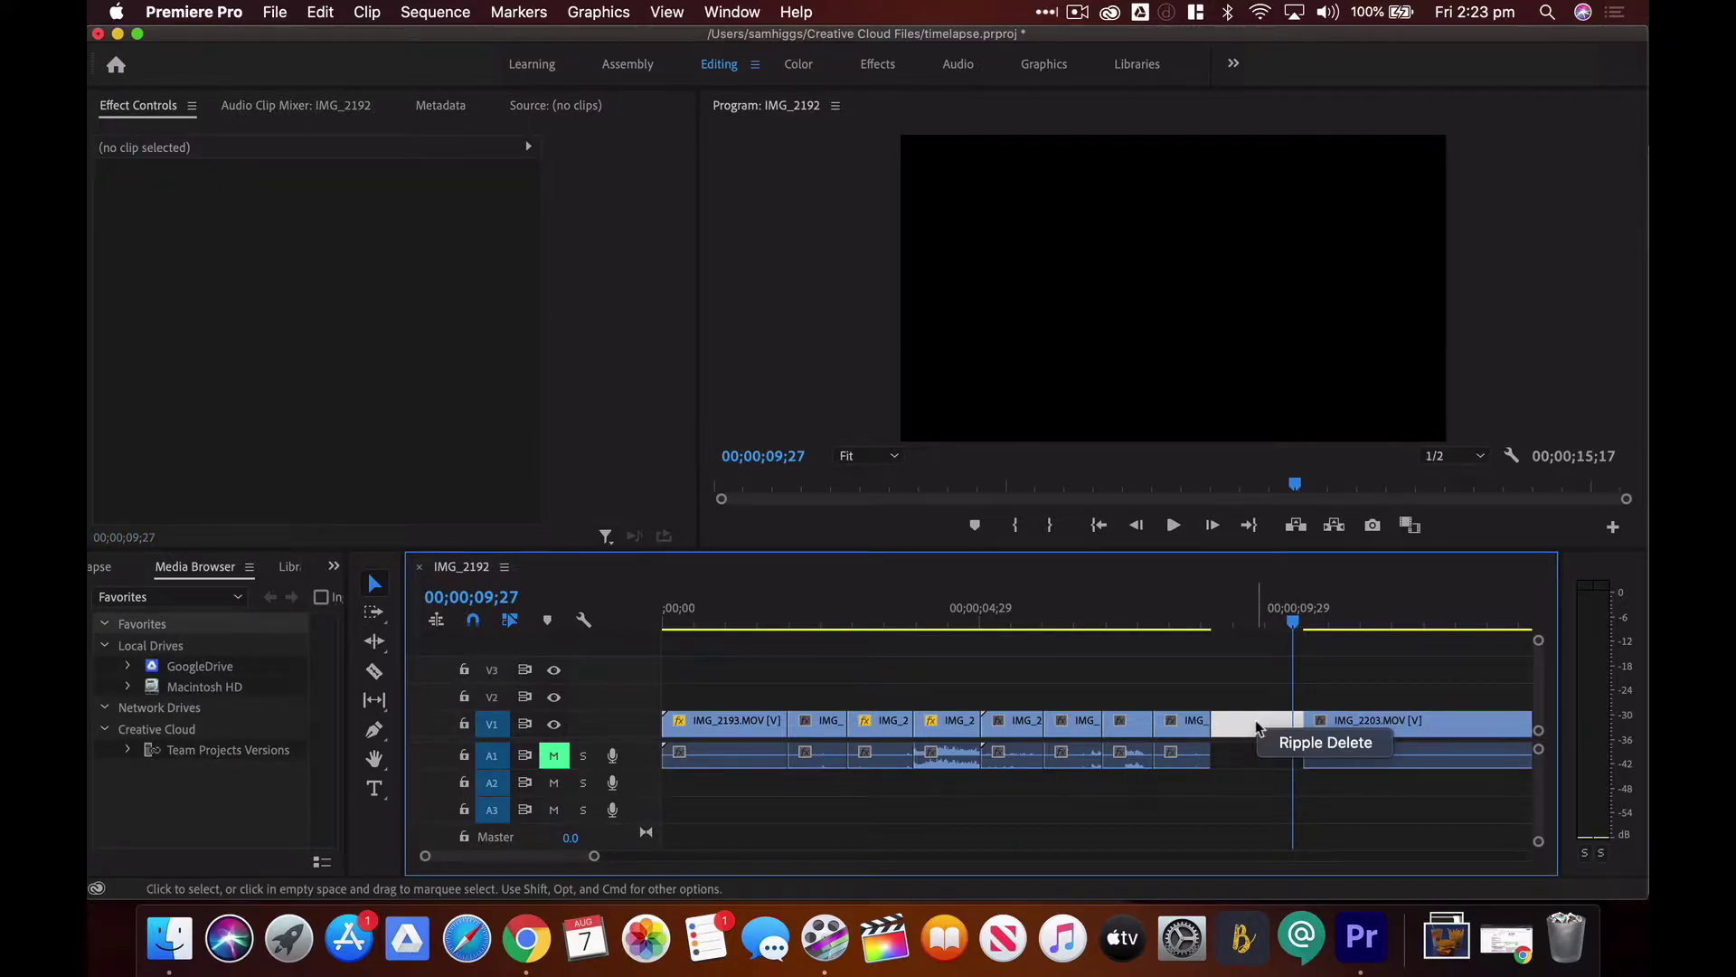
pyautogui.click(1277, 739)
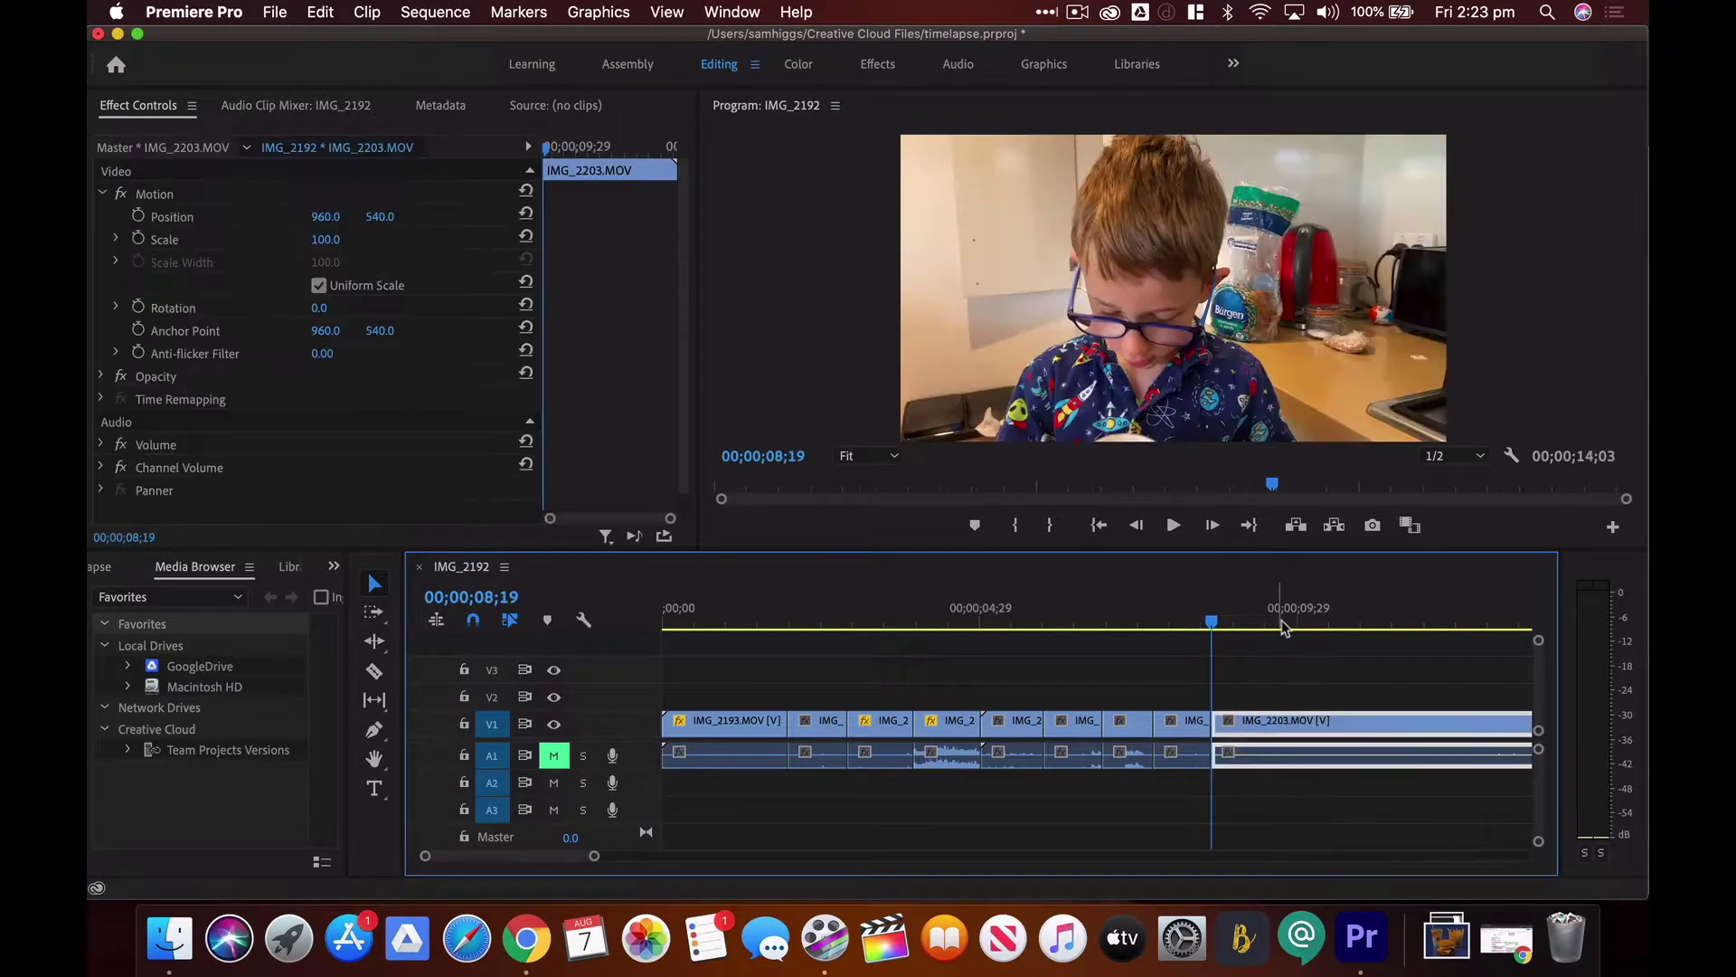
# Play the sequence from near its beginning to review how the short clips run together
pyautogui.moveTo(1211, 630); pyautogui.dragTo(705, 644)
pyautogui.press('space')
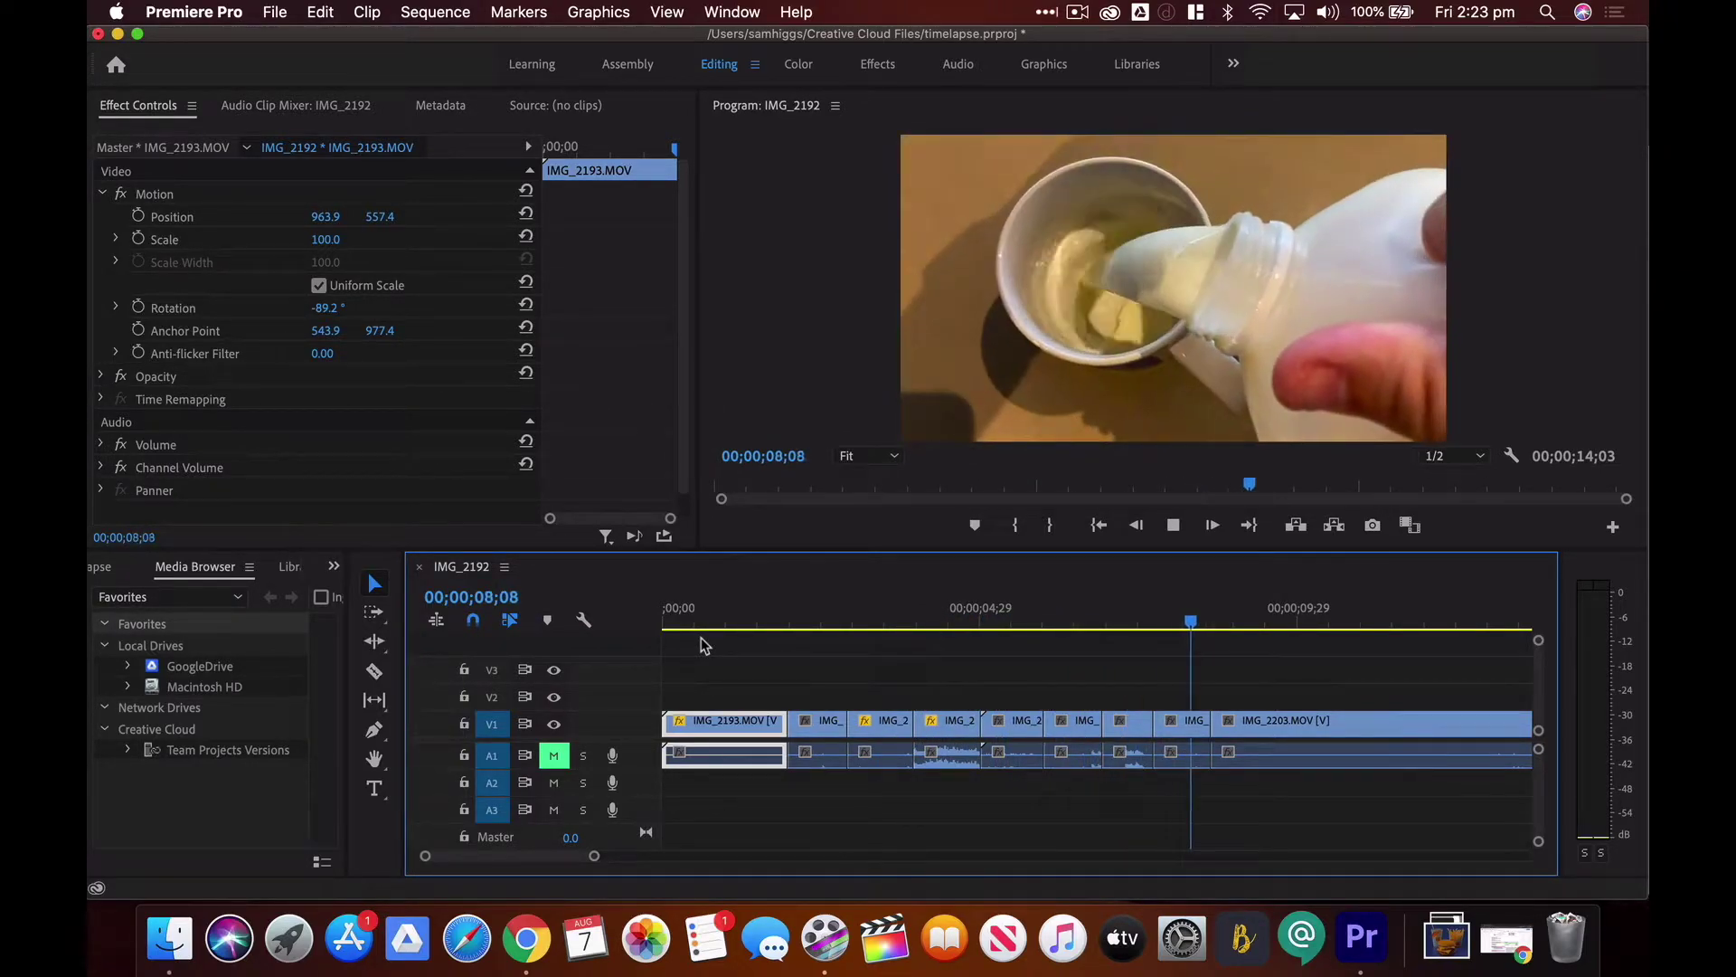
pyautogui.press('space')
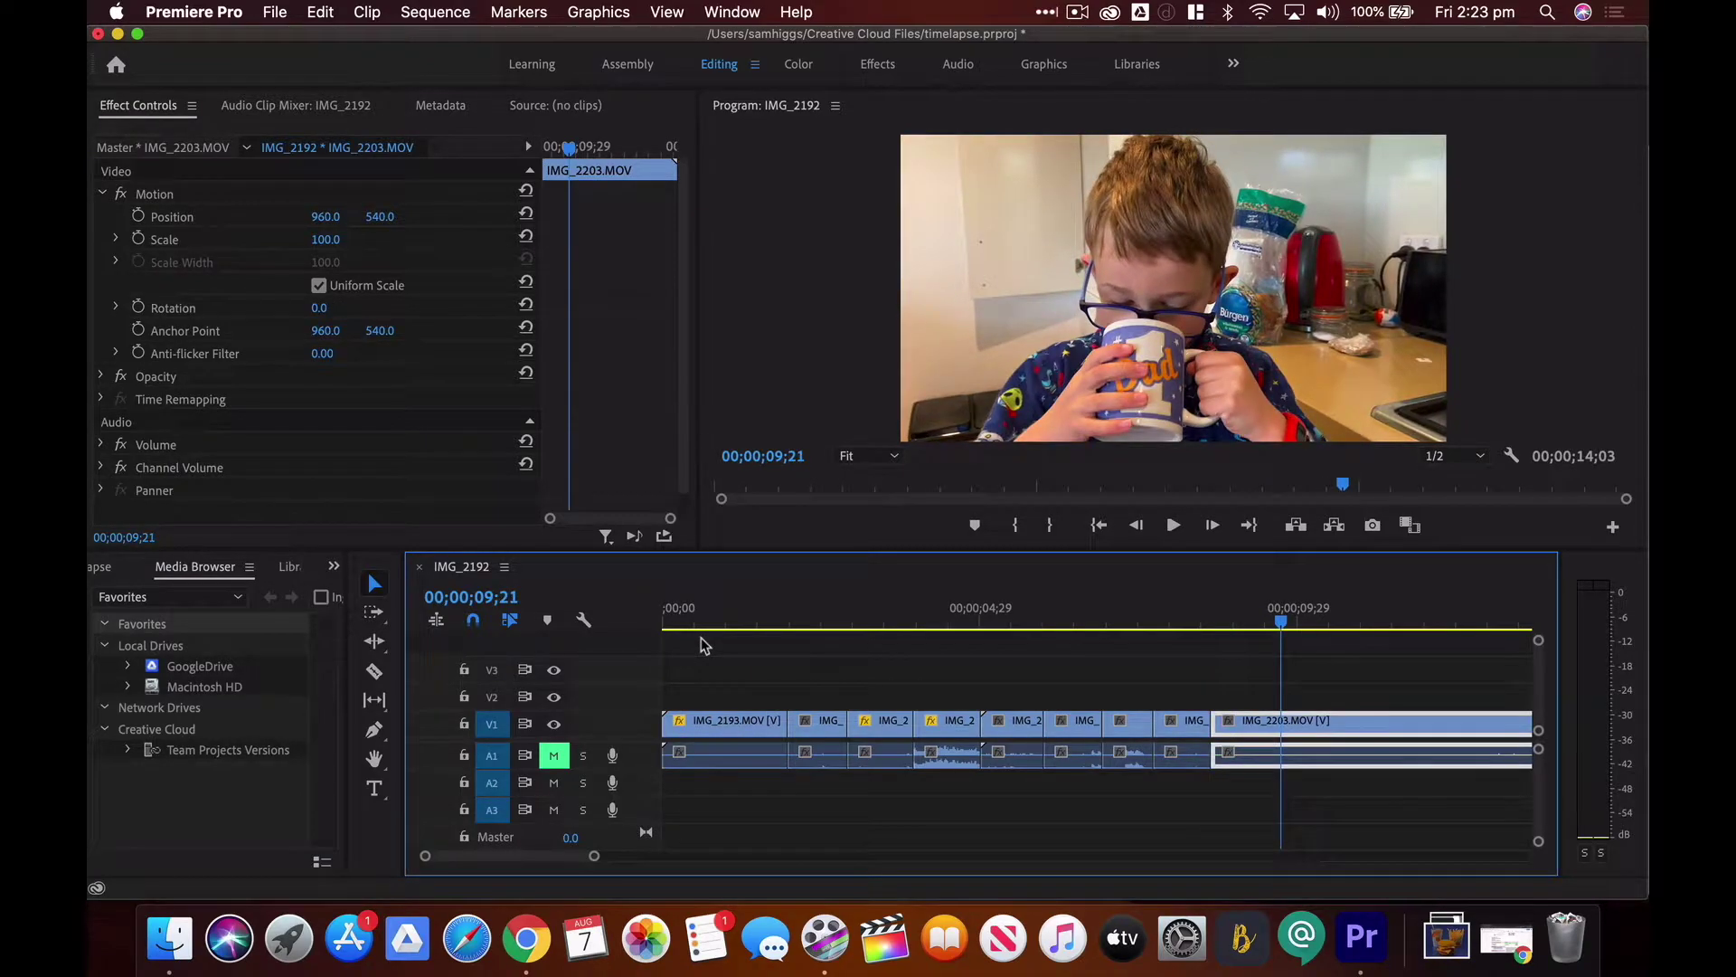
# Keyframe the toothbrush clip IMG_2195.MOV's Scale from 100 at 00;00;05;00 to 154 at 00;00;05;15
pyautogui.moveTo(1278, 625); pyautogui.dragTo(1015, 627)
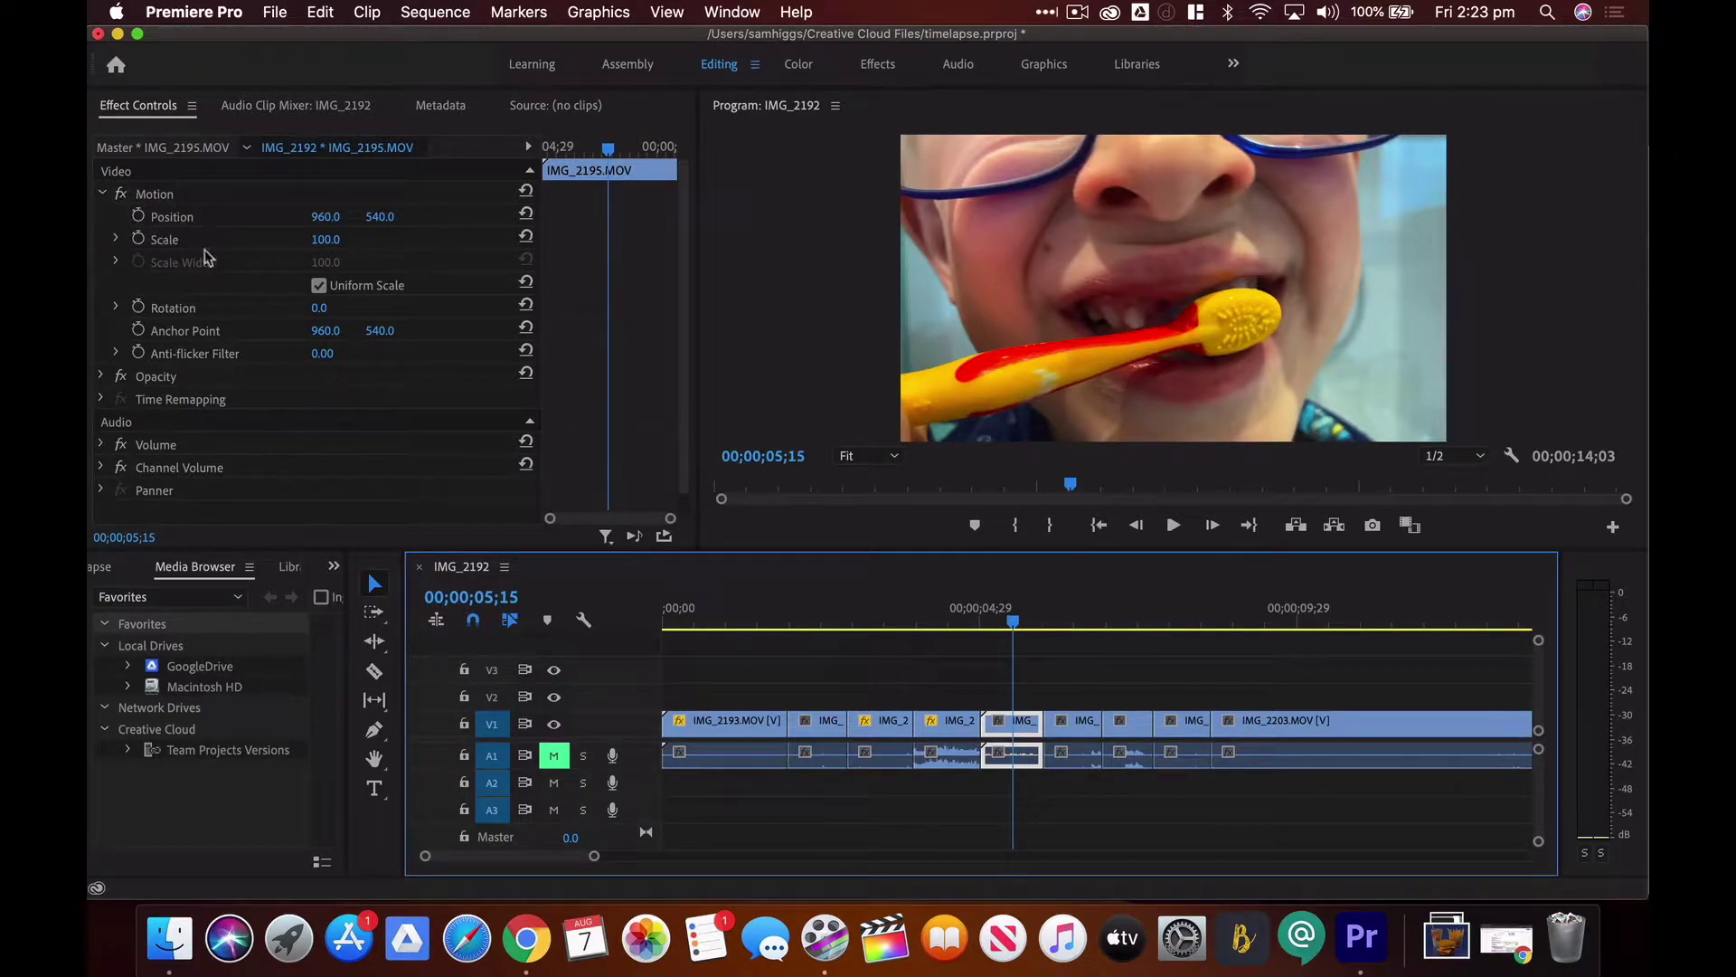
pyautogui.moveTo(609, 151)
pyautogui.mouseDown()
pyautogui.moveTo(584, 152)
pyautogui.moveTo(624, 149)
pyautogui.moveTo(594, 156)
pyautogui.moveTo(613, 158)
pyautogui.mouseUp()
pyautogui.moveTo(614, 159)
pyautogui.mouseDown()
pyautogui.moveTo(589, 159)
pyautogui.moveTo(614, 159)
pyautogui.mouseUp()
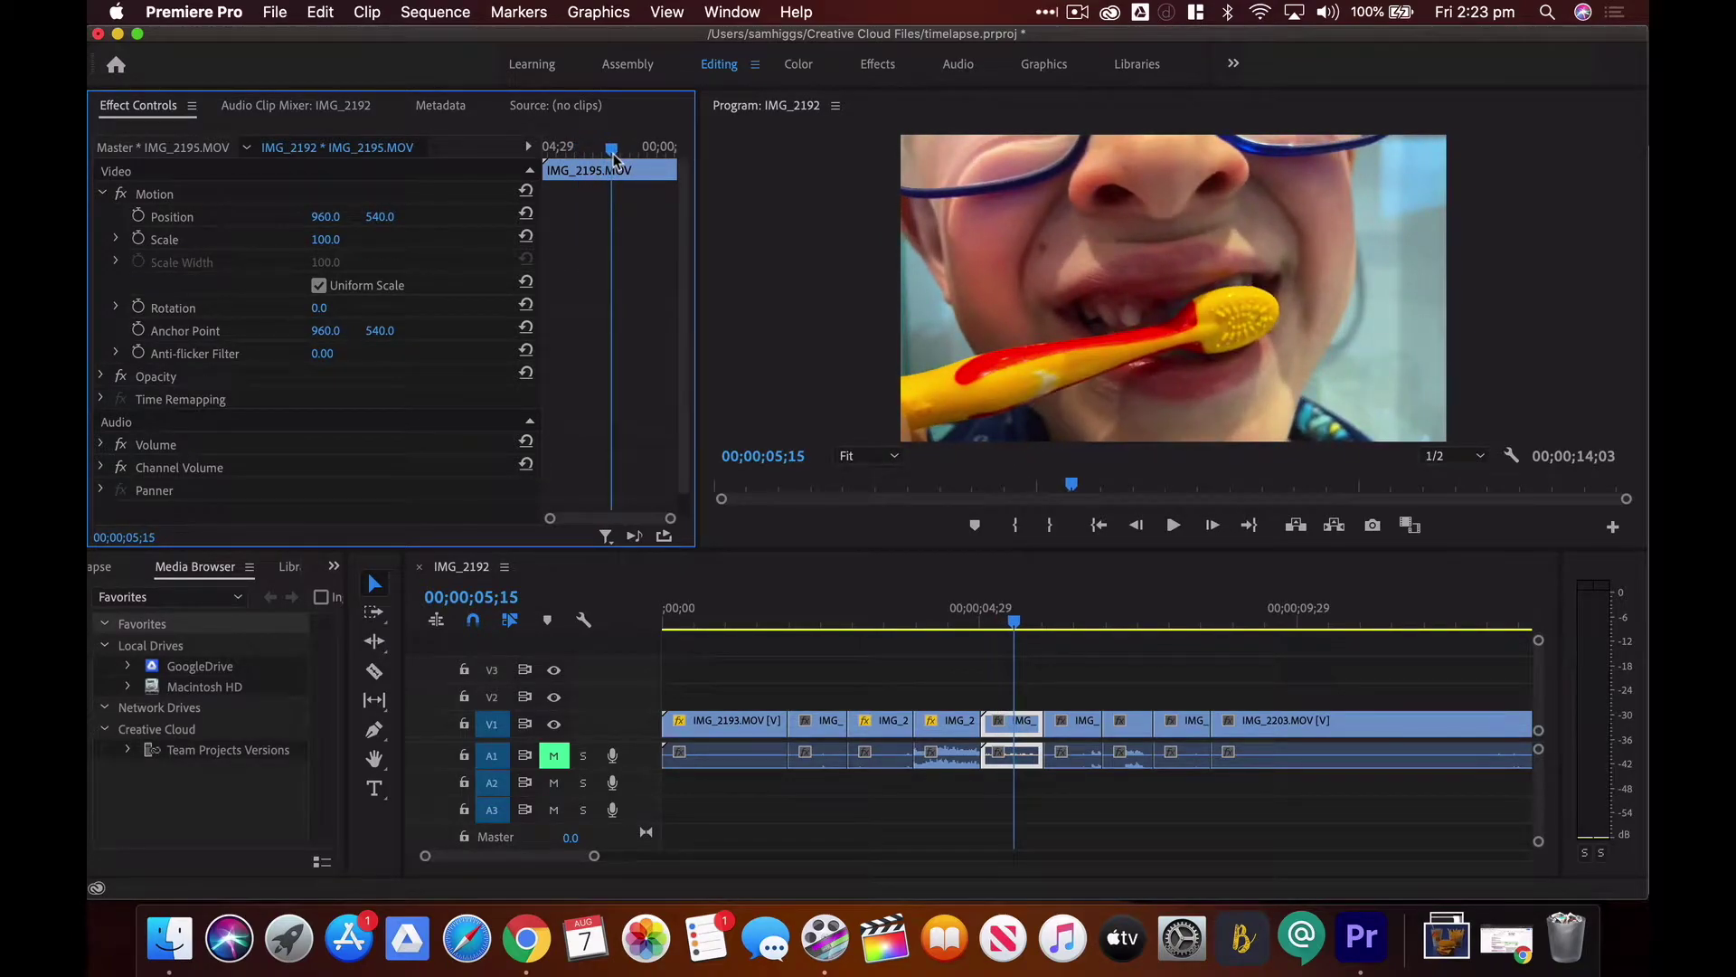
pyautogui.click(138, 239)
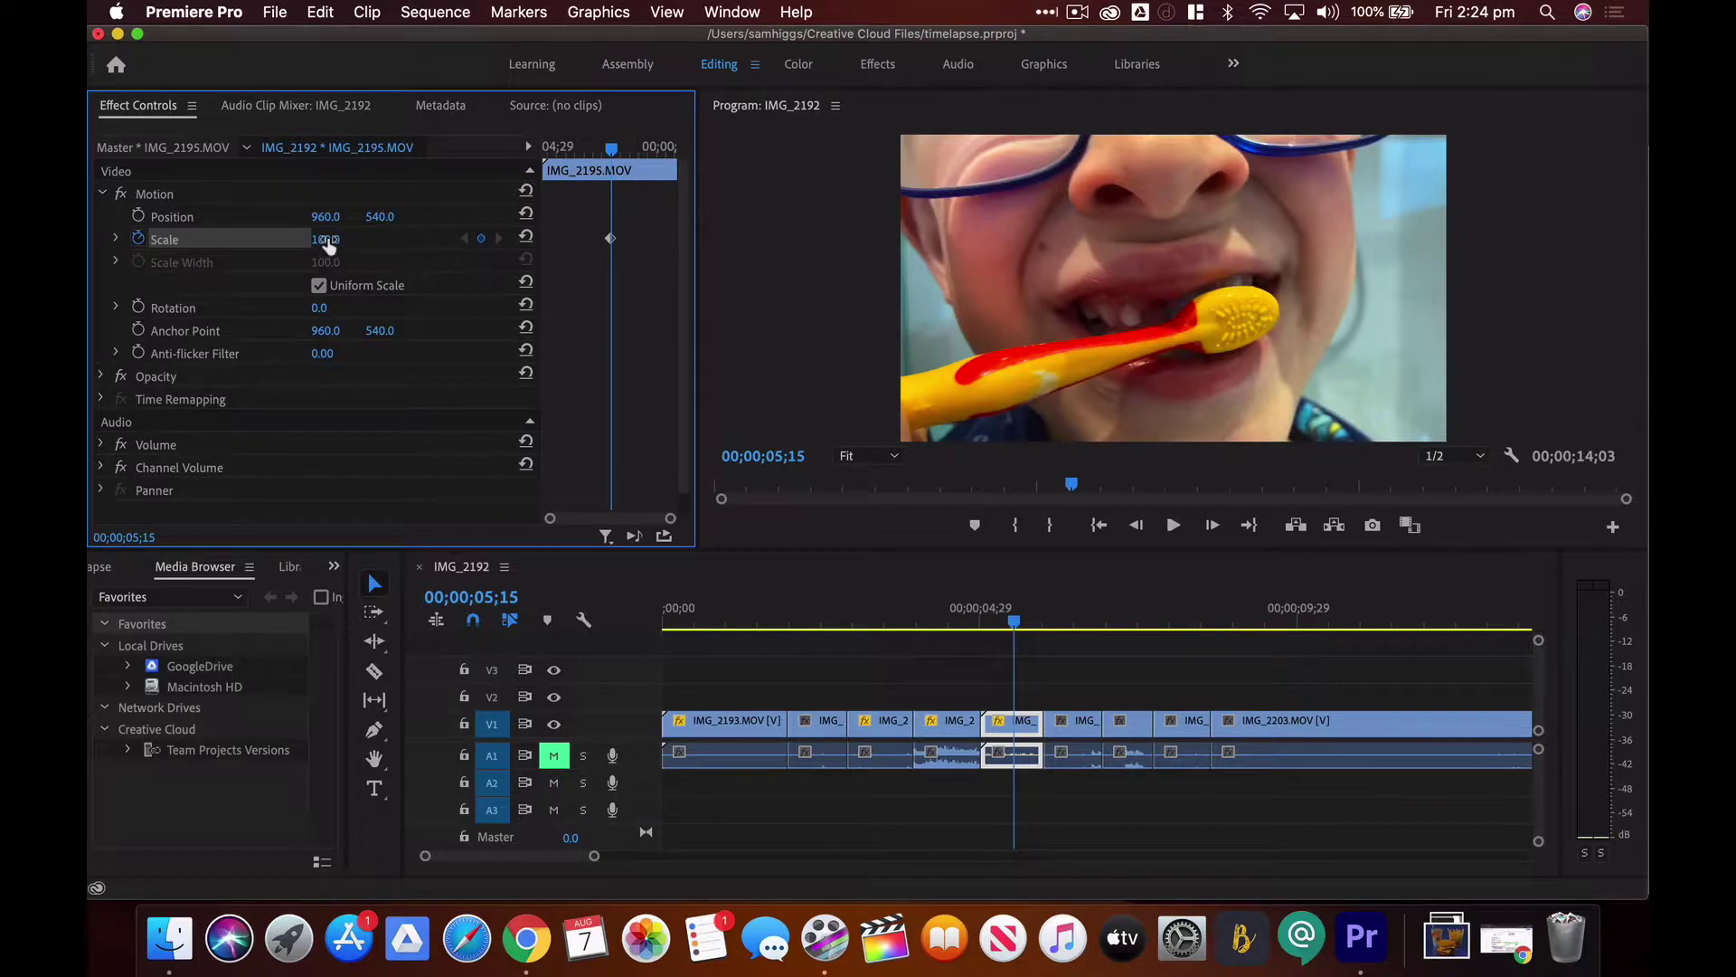
pyautogui.moveTo(326, 239); pyautogui.dragTo(374, 238)
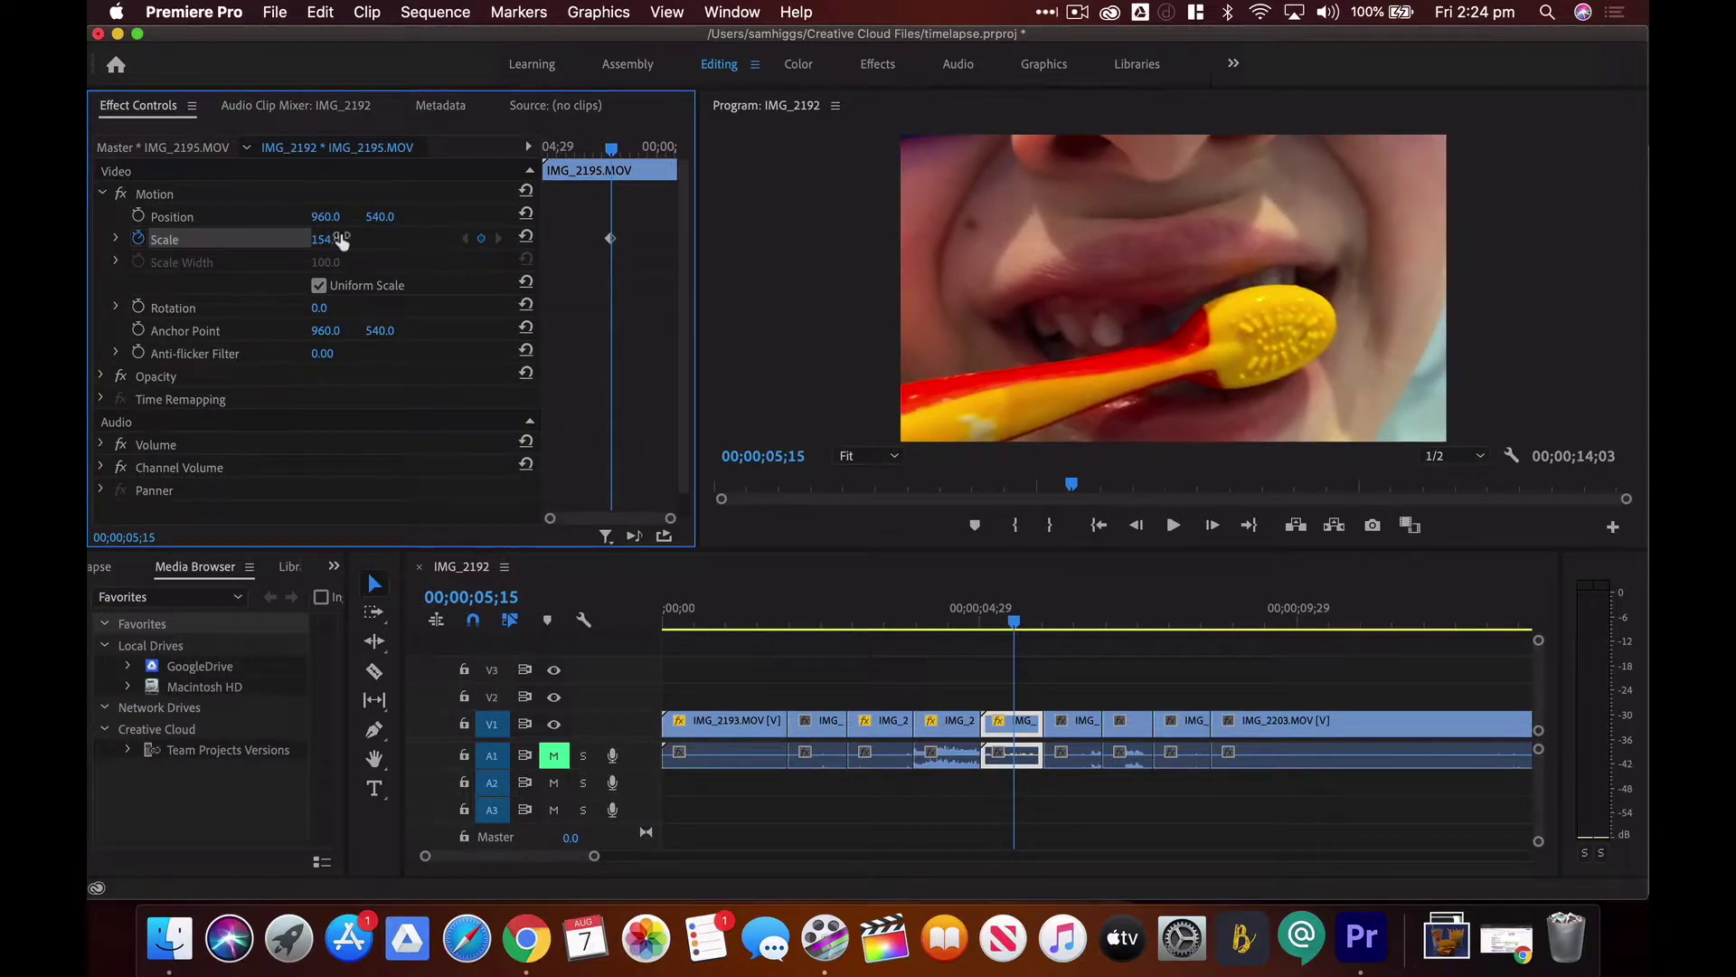
pyautogui.moveTo(613, 153); pyautogui.dragTo(540, 168)
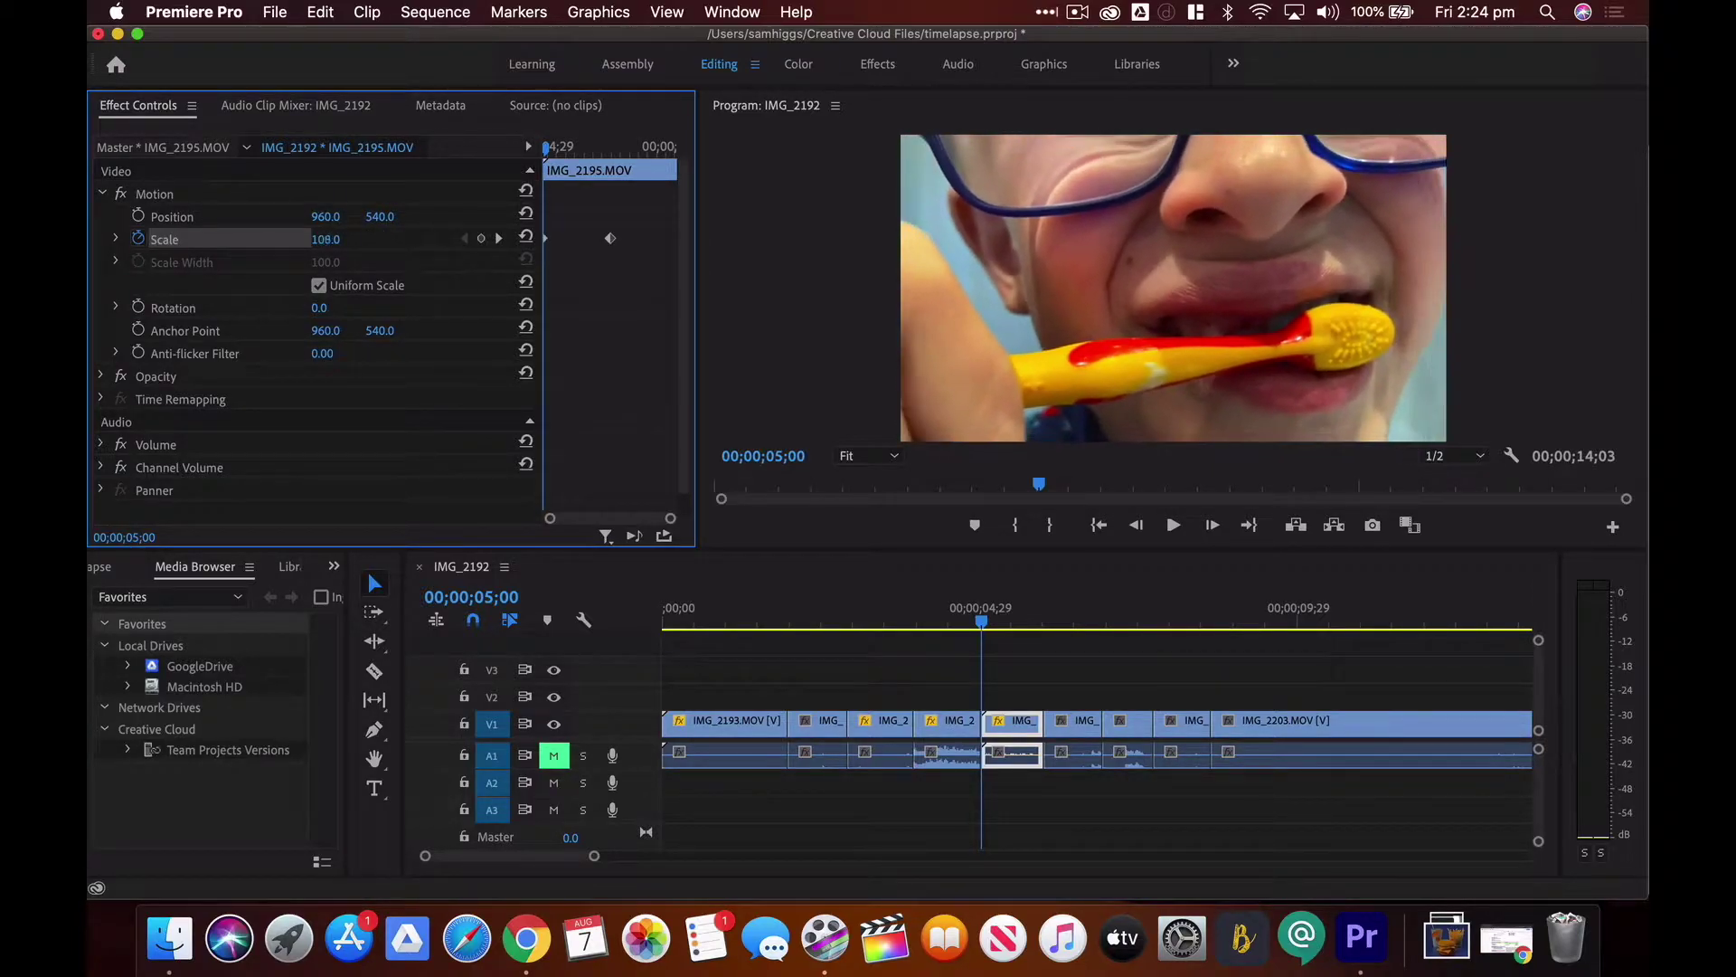
pyautogui.moveTo(323, 239); pyautogui.dragTo(329, 239)
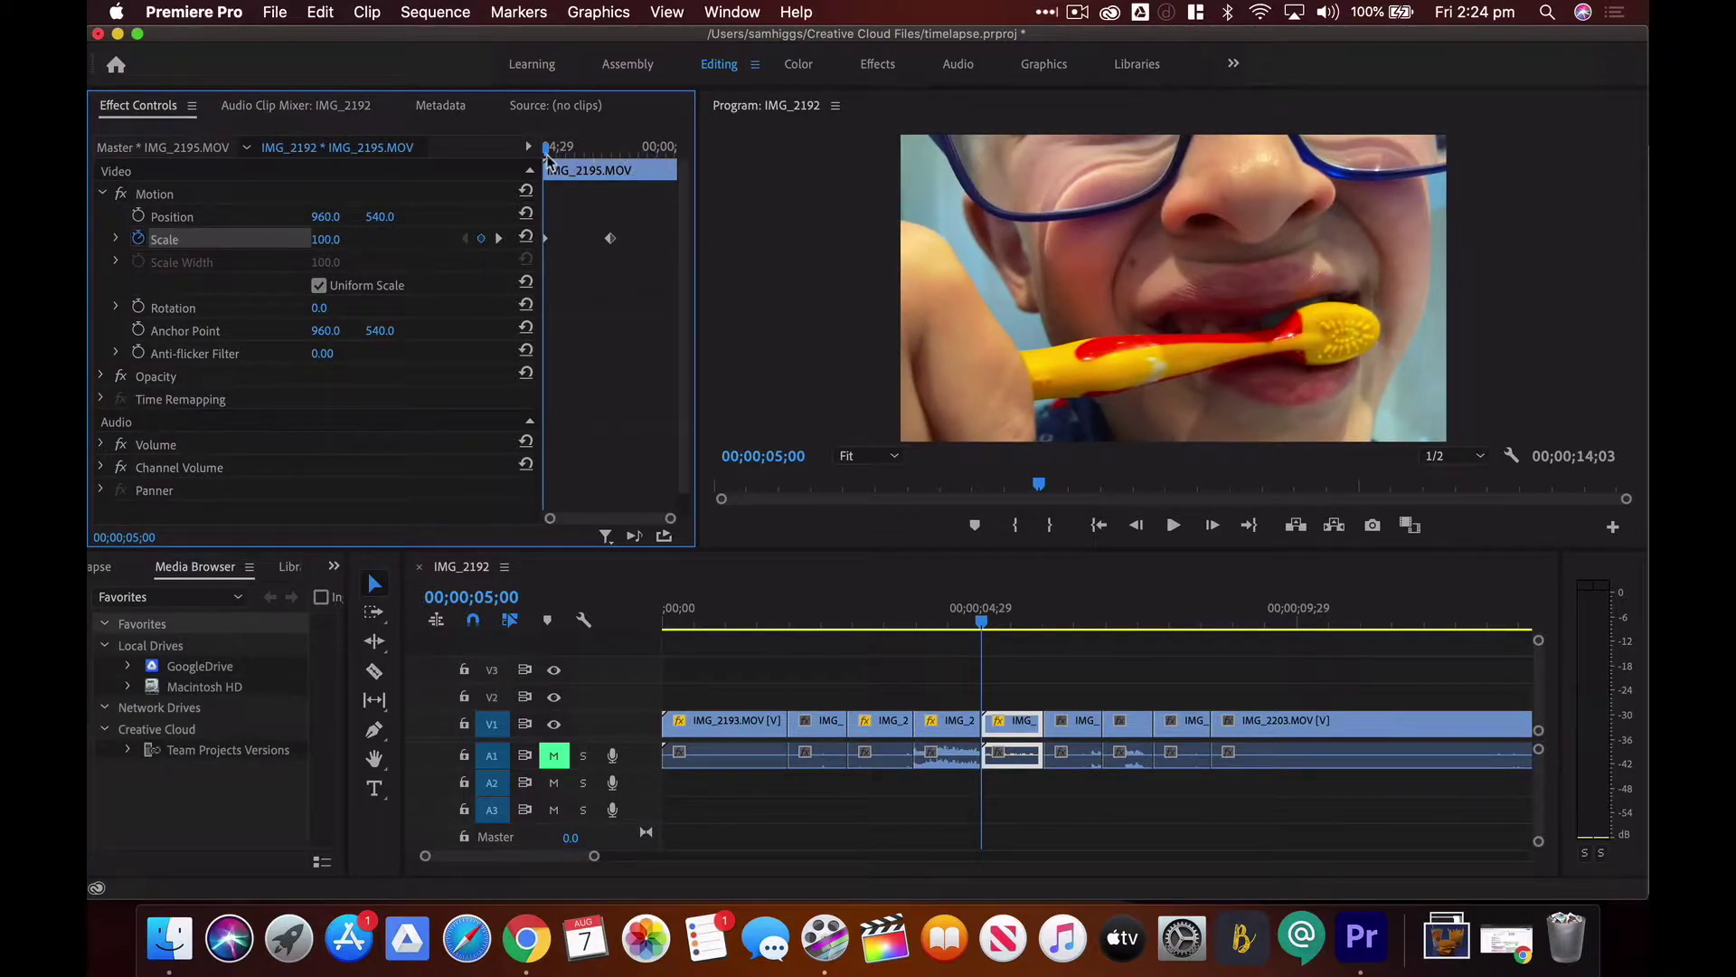
# Scrub through the toothbrush clip and play the sequence around it to check the scale zoom
pyautogui.moveTo(546, 154); pyautogui.dragTo(666, 152)
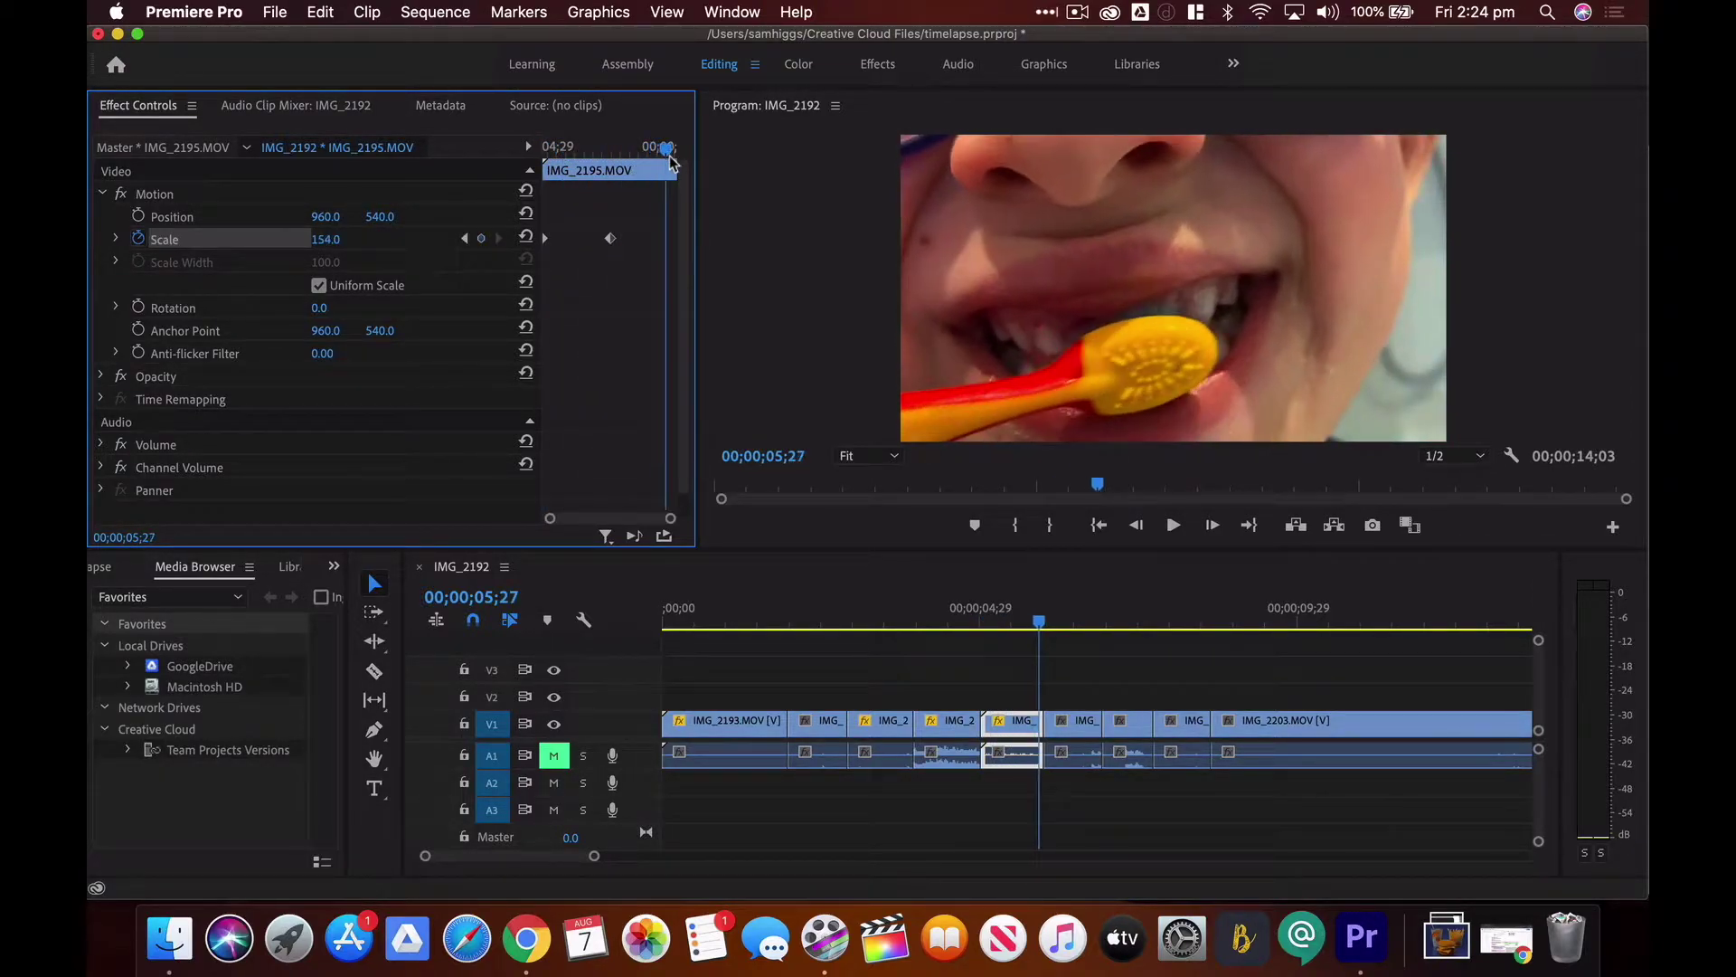
pyautogui.moveTo(1040, 623); pyautogui.dragTo(866, 640)
pyautogui.press('space')
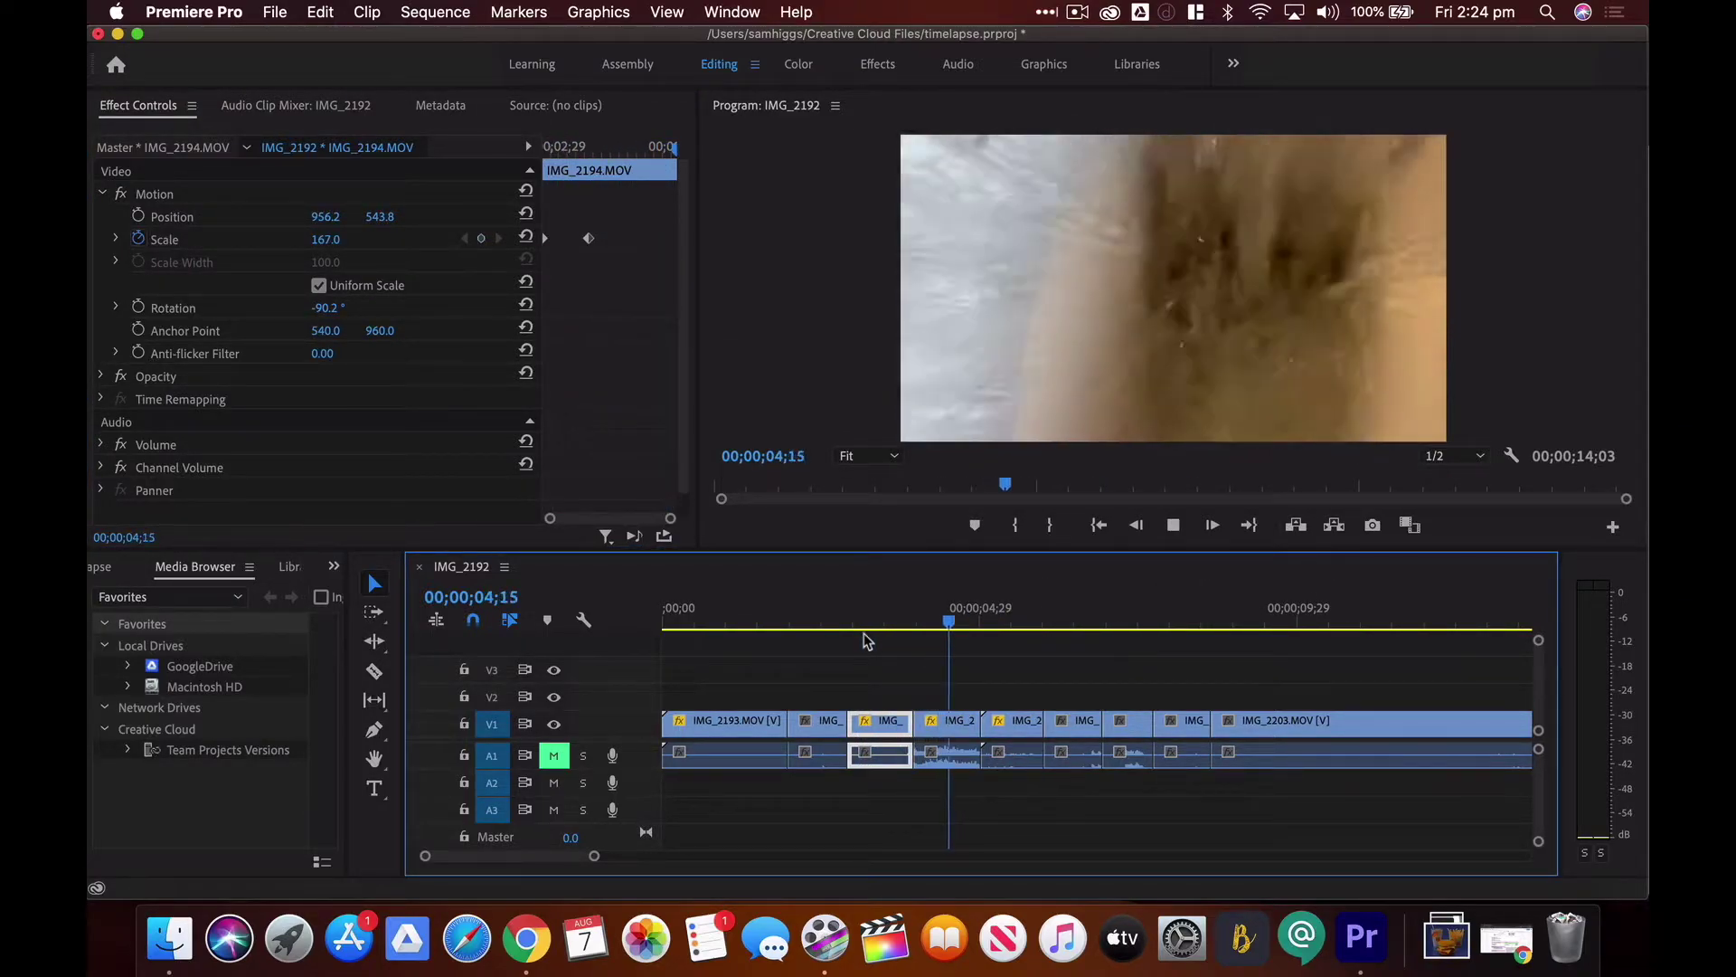
pyautogui.press('space')
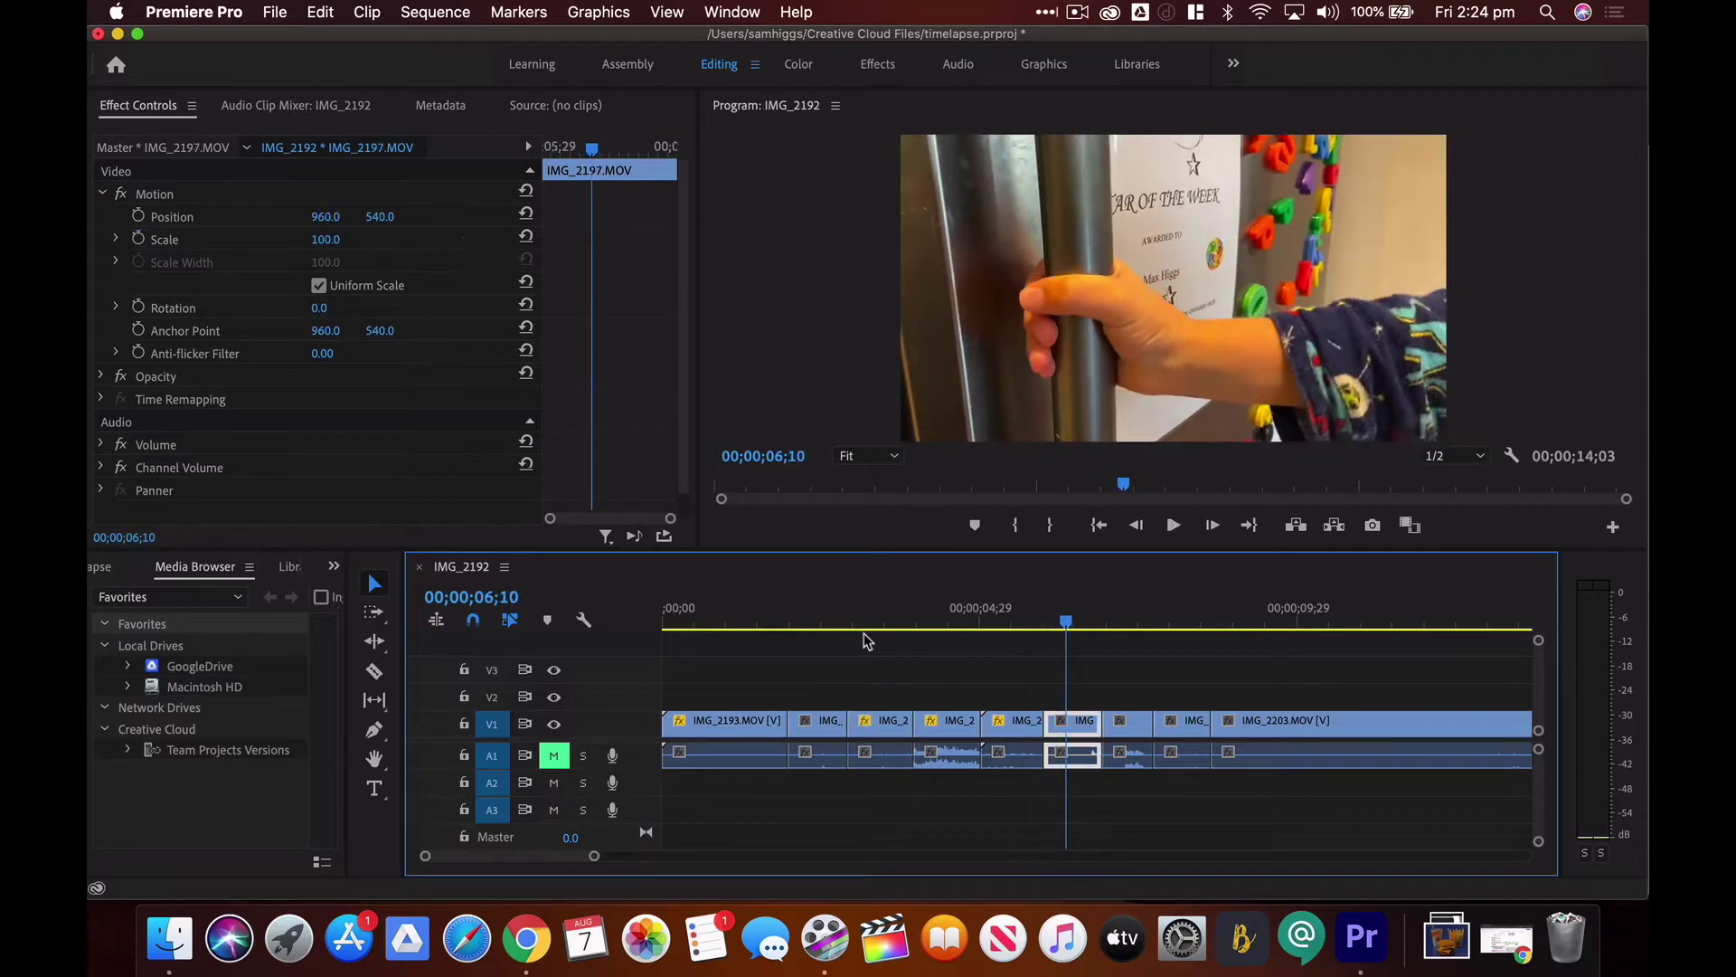
# Keyframe the fridge-handle clip IMG_2197.MOV's Scale at 141 at 00;00;06;13
pyautogui.moveTo(1068, 622)
pyautogui.mouseDown()
pyautogui.moveTo(1016, 624)
pyautogui.moveTo(1075, 633)
pyautogui.mouseUp()
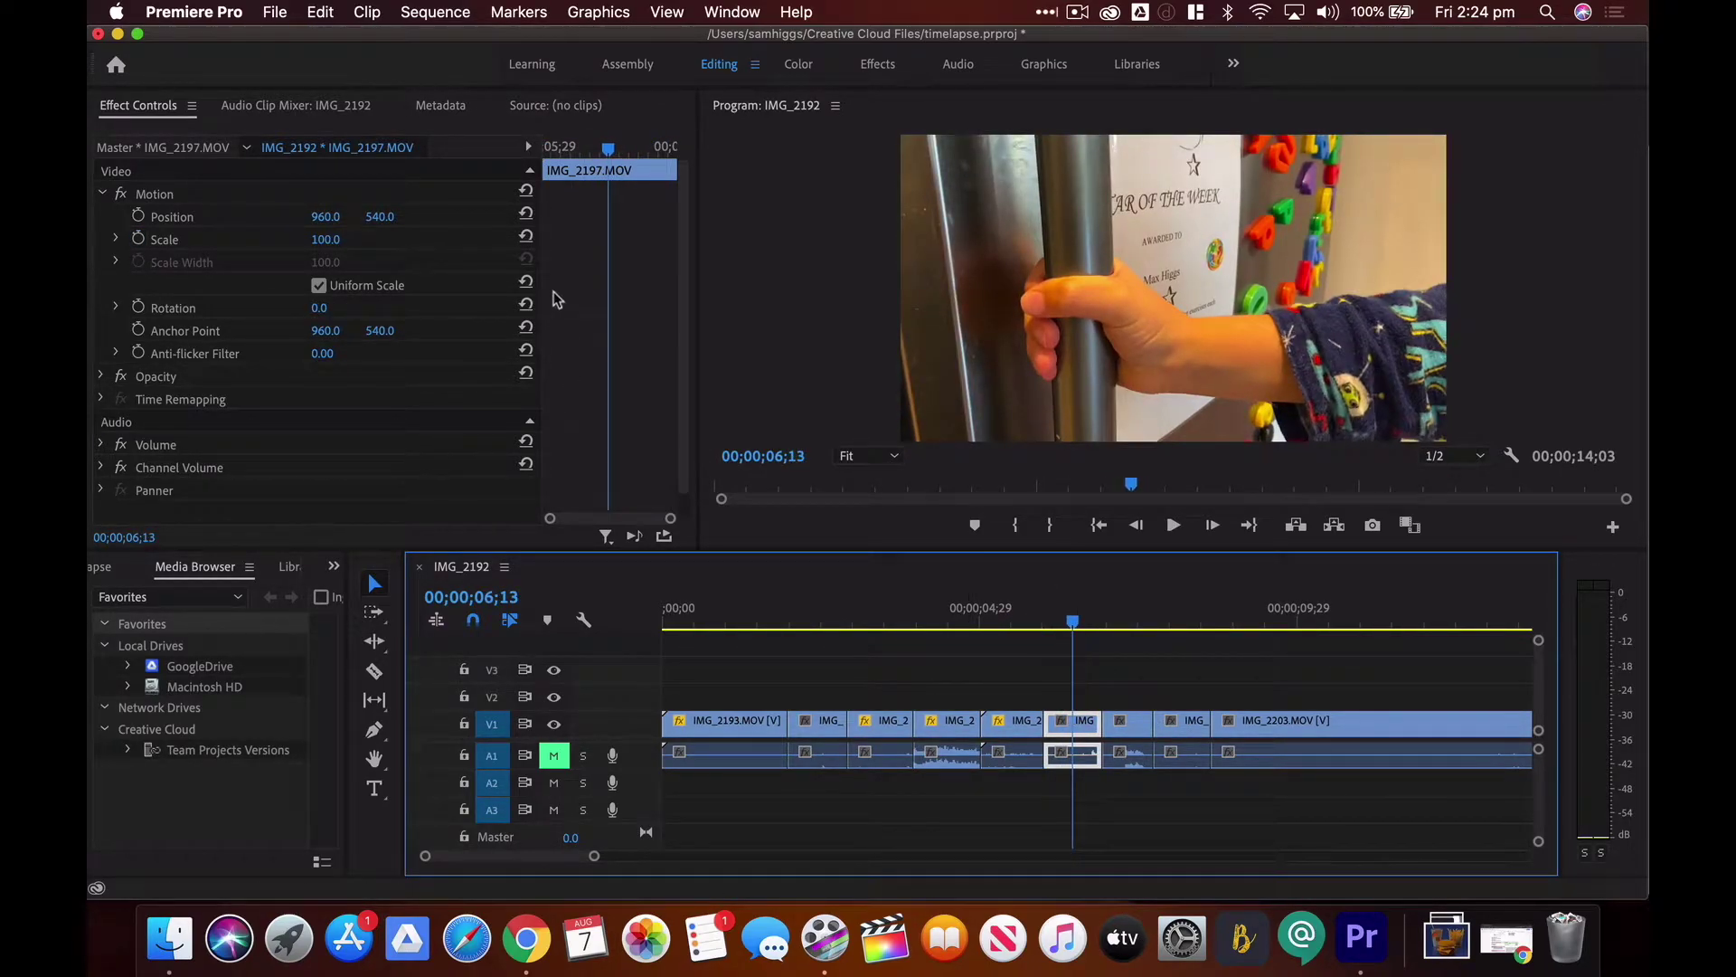
pyautogui.moveTo(609, 152); pyautogui.dragTo(613, 159)
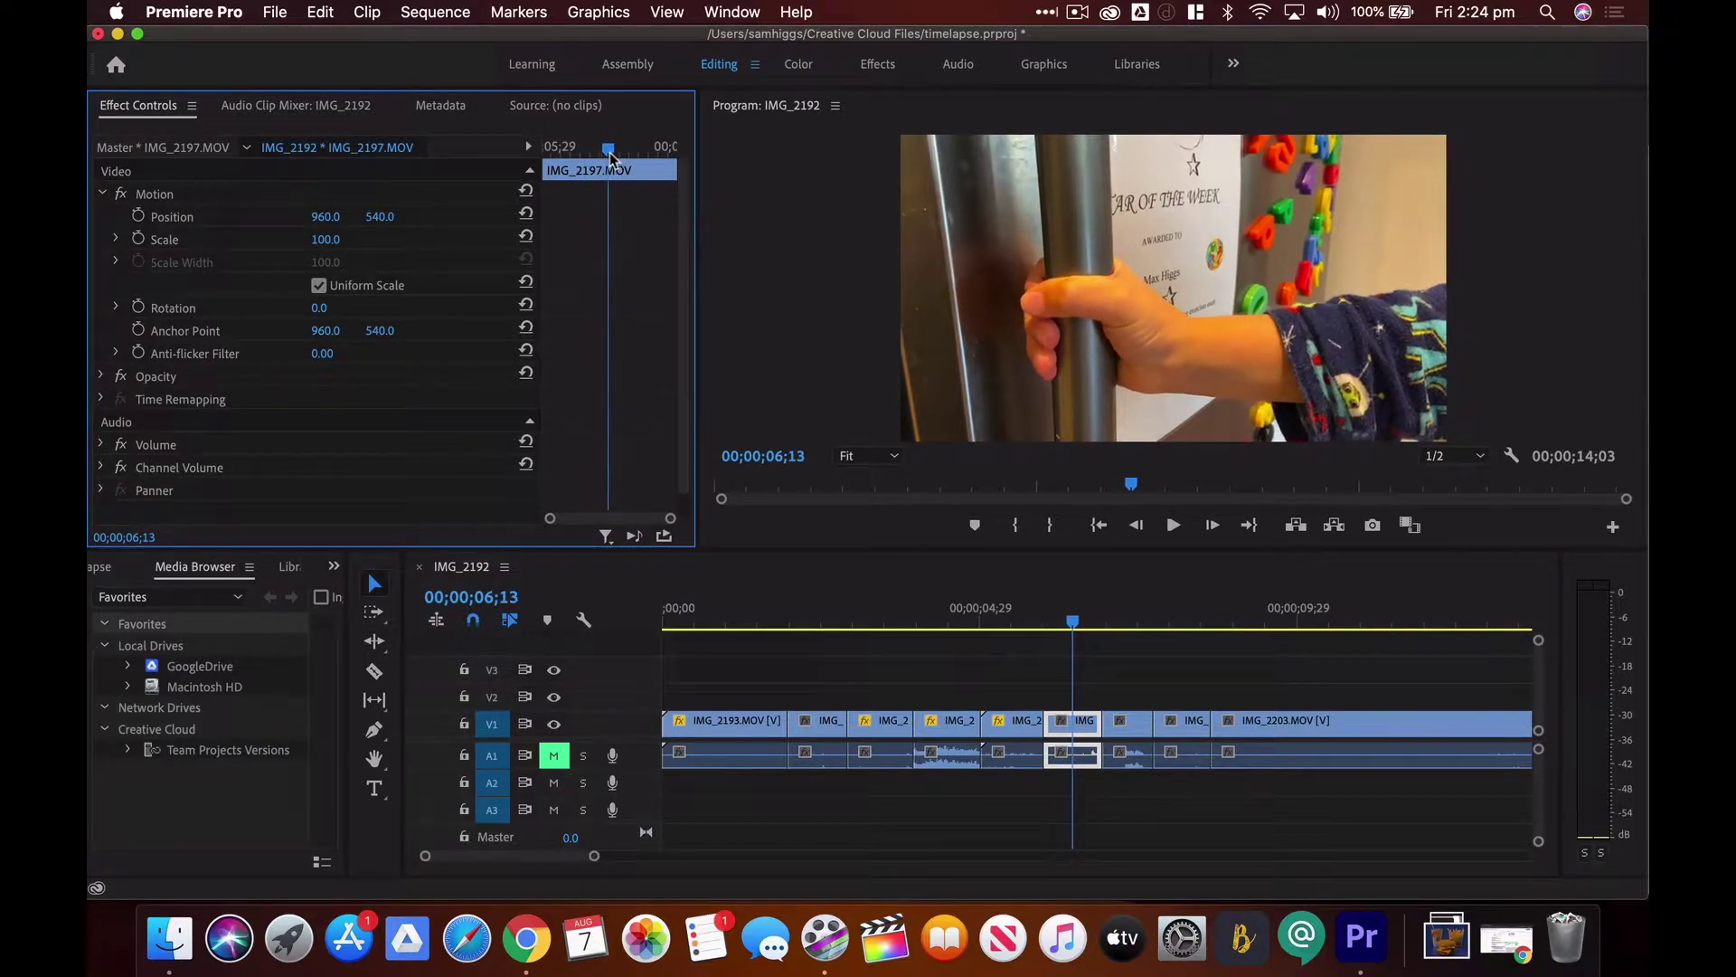
pyautogui.click(138, 239)
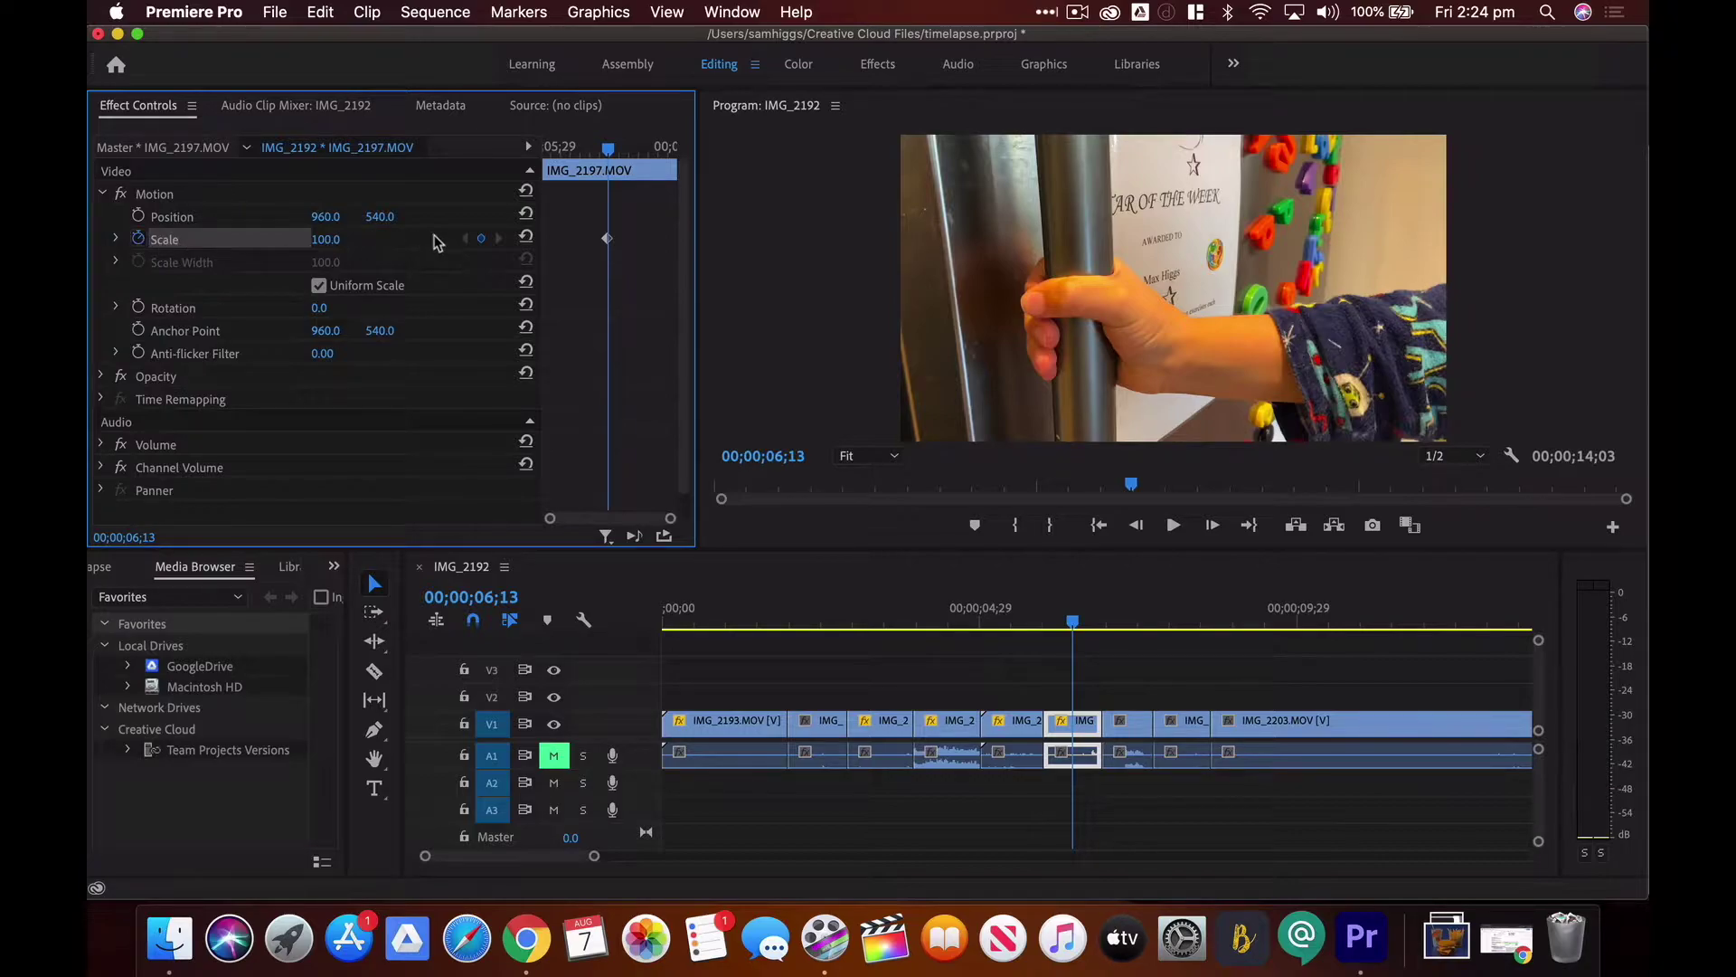
pyautogui.click(318, 234)
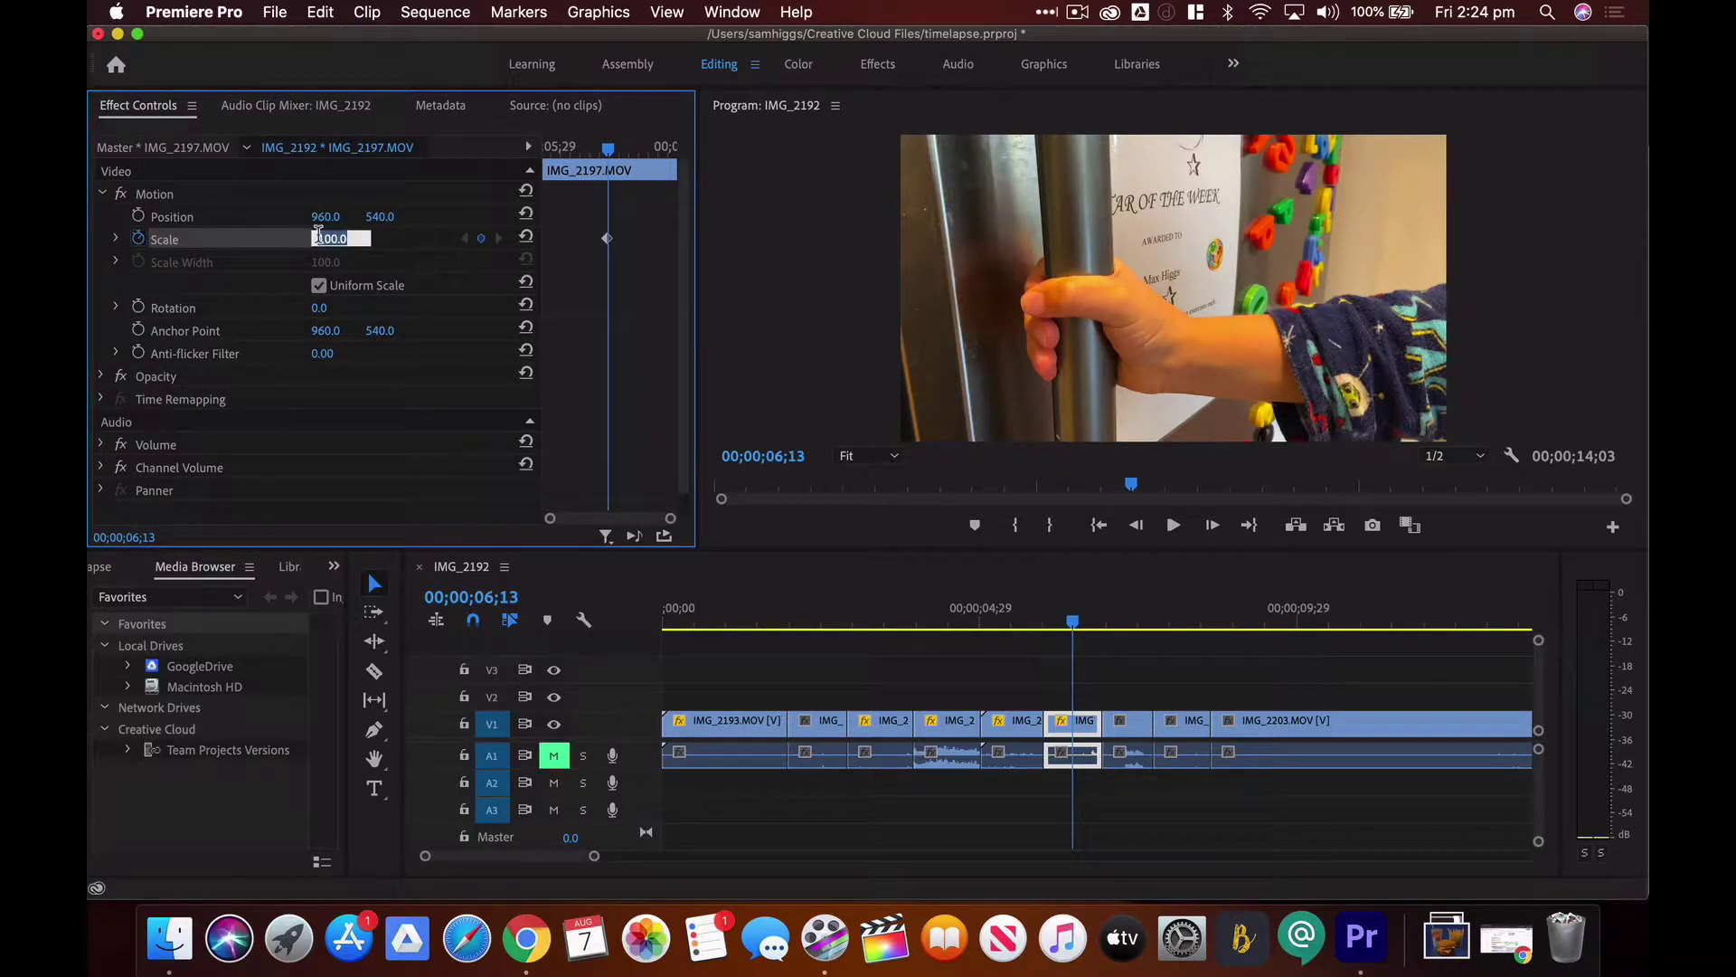
pyautogui.click(408, 250)
pyautogui.moveTo(326, 239); pyautogui.dragTo(363, 239)
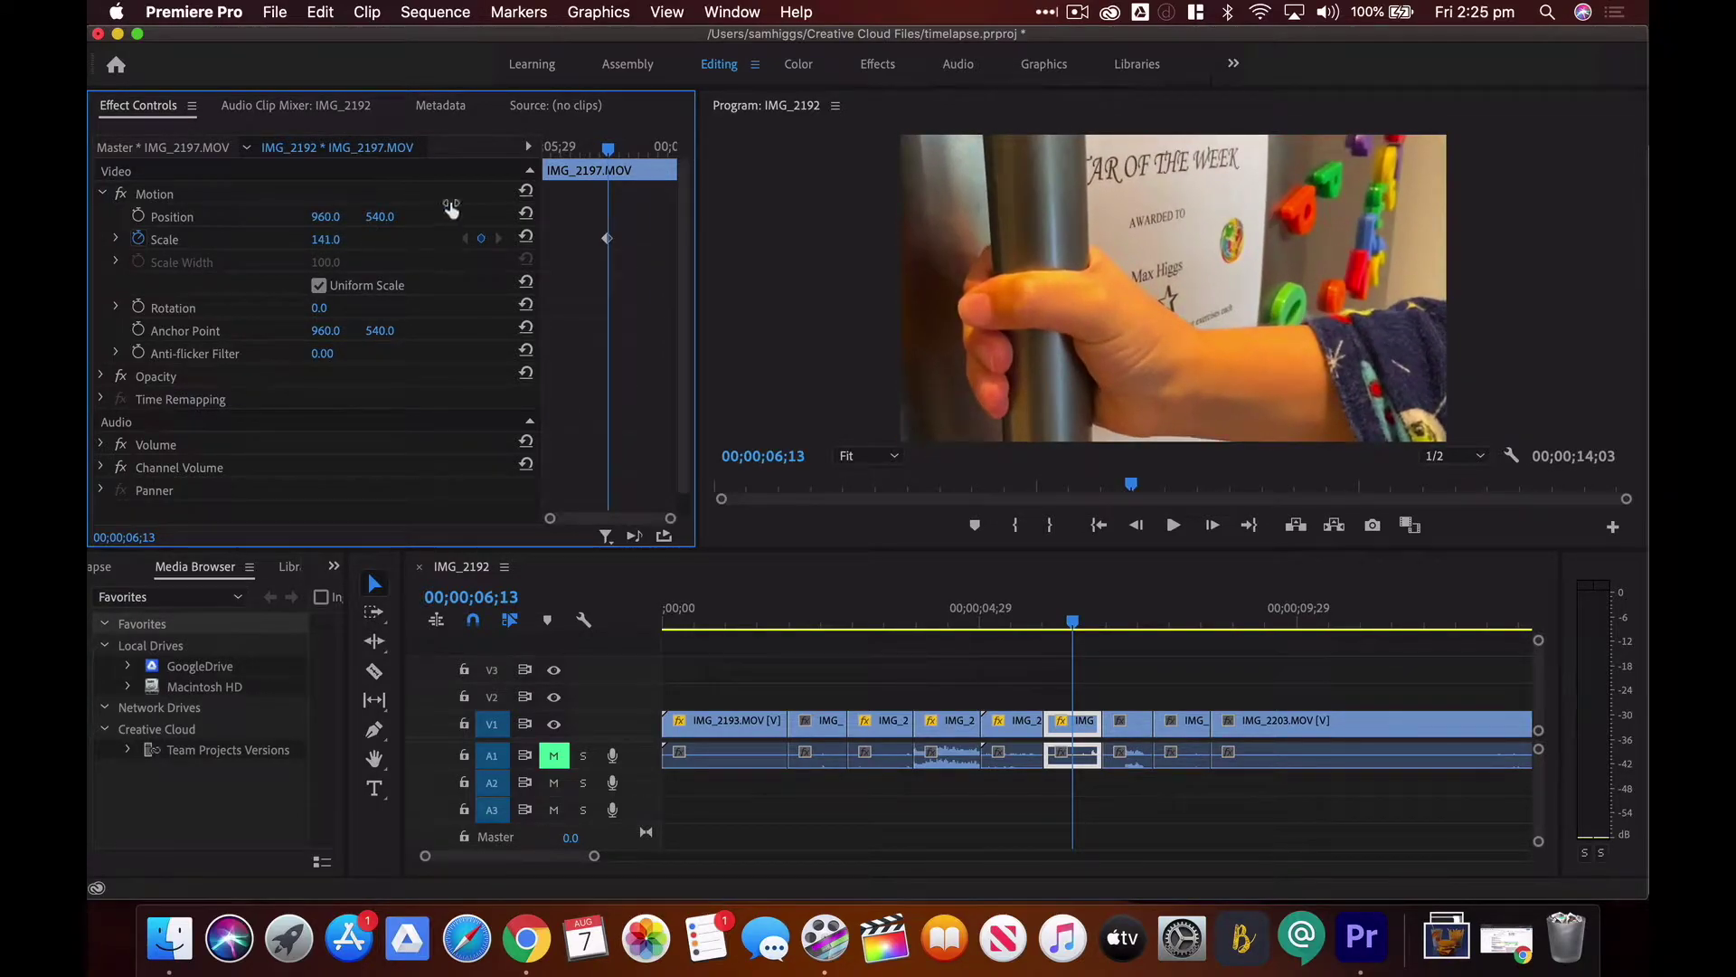
# Add a Scale keyframe of 100 at the start of IMG_2197.MOV, 00;00;06;00, and scrub through the zoom
pyautogui.moveTo(609, 154); pyautogui.dragTo(534, 164)
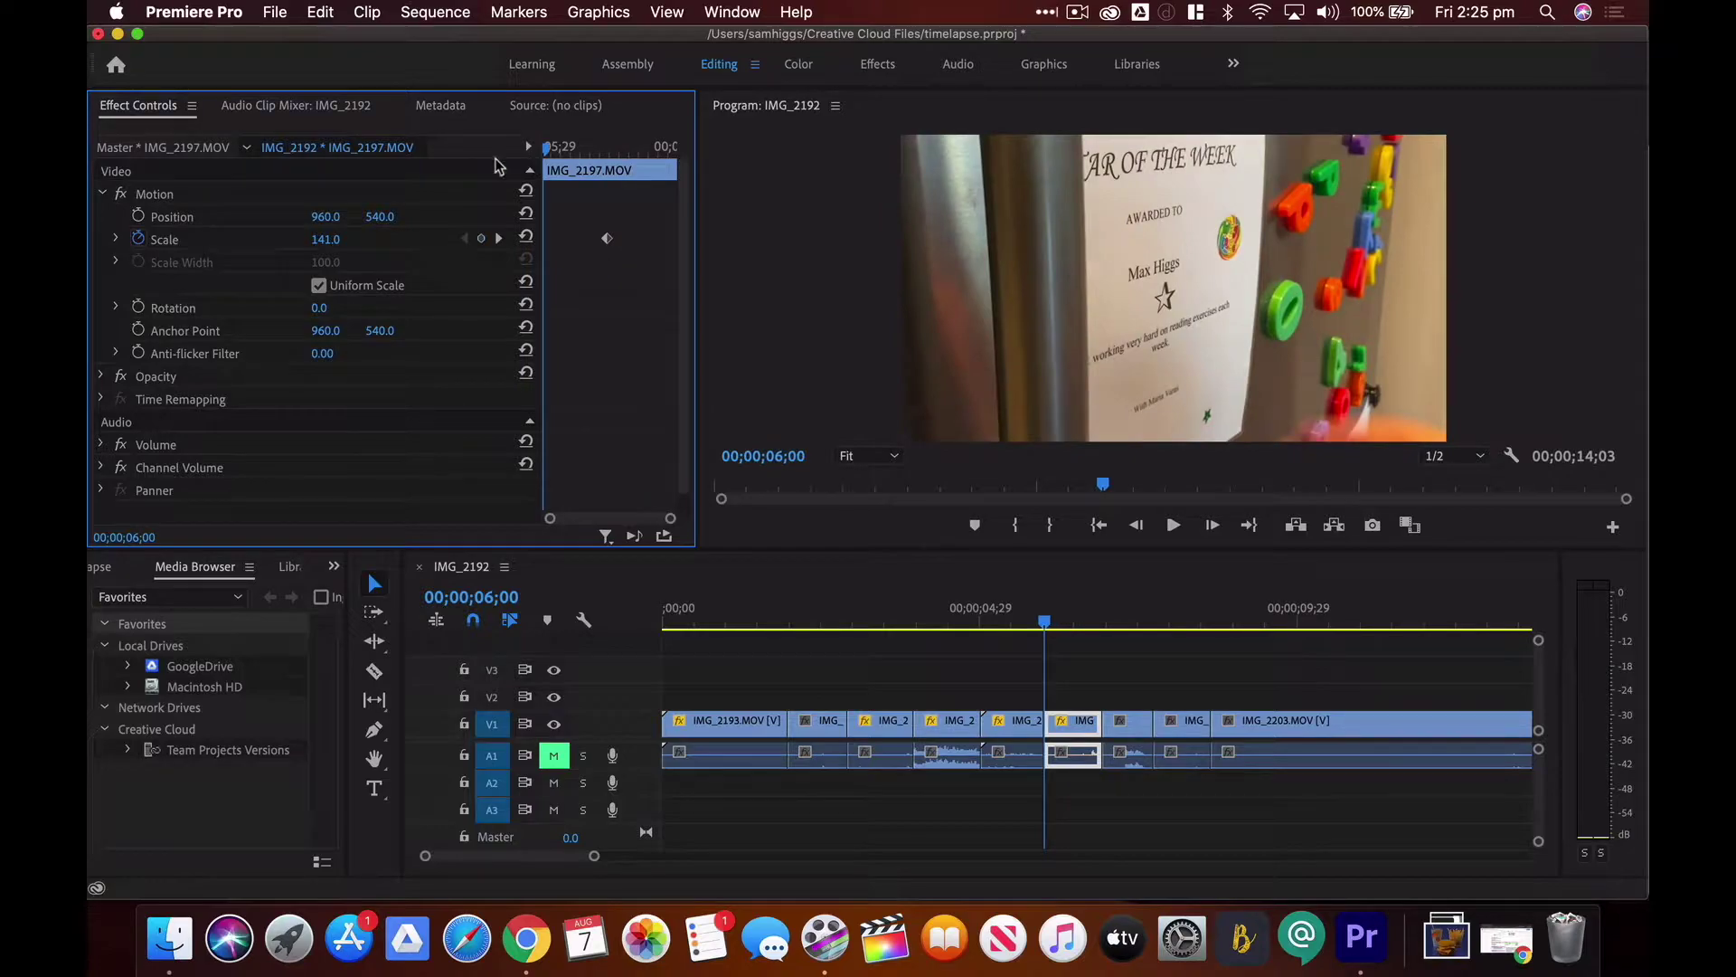
pyautogui.click(327, 238)
pyautogui.write('100')
pyautogui.press('Return')
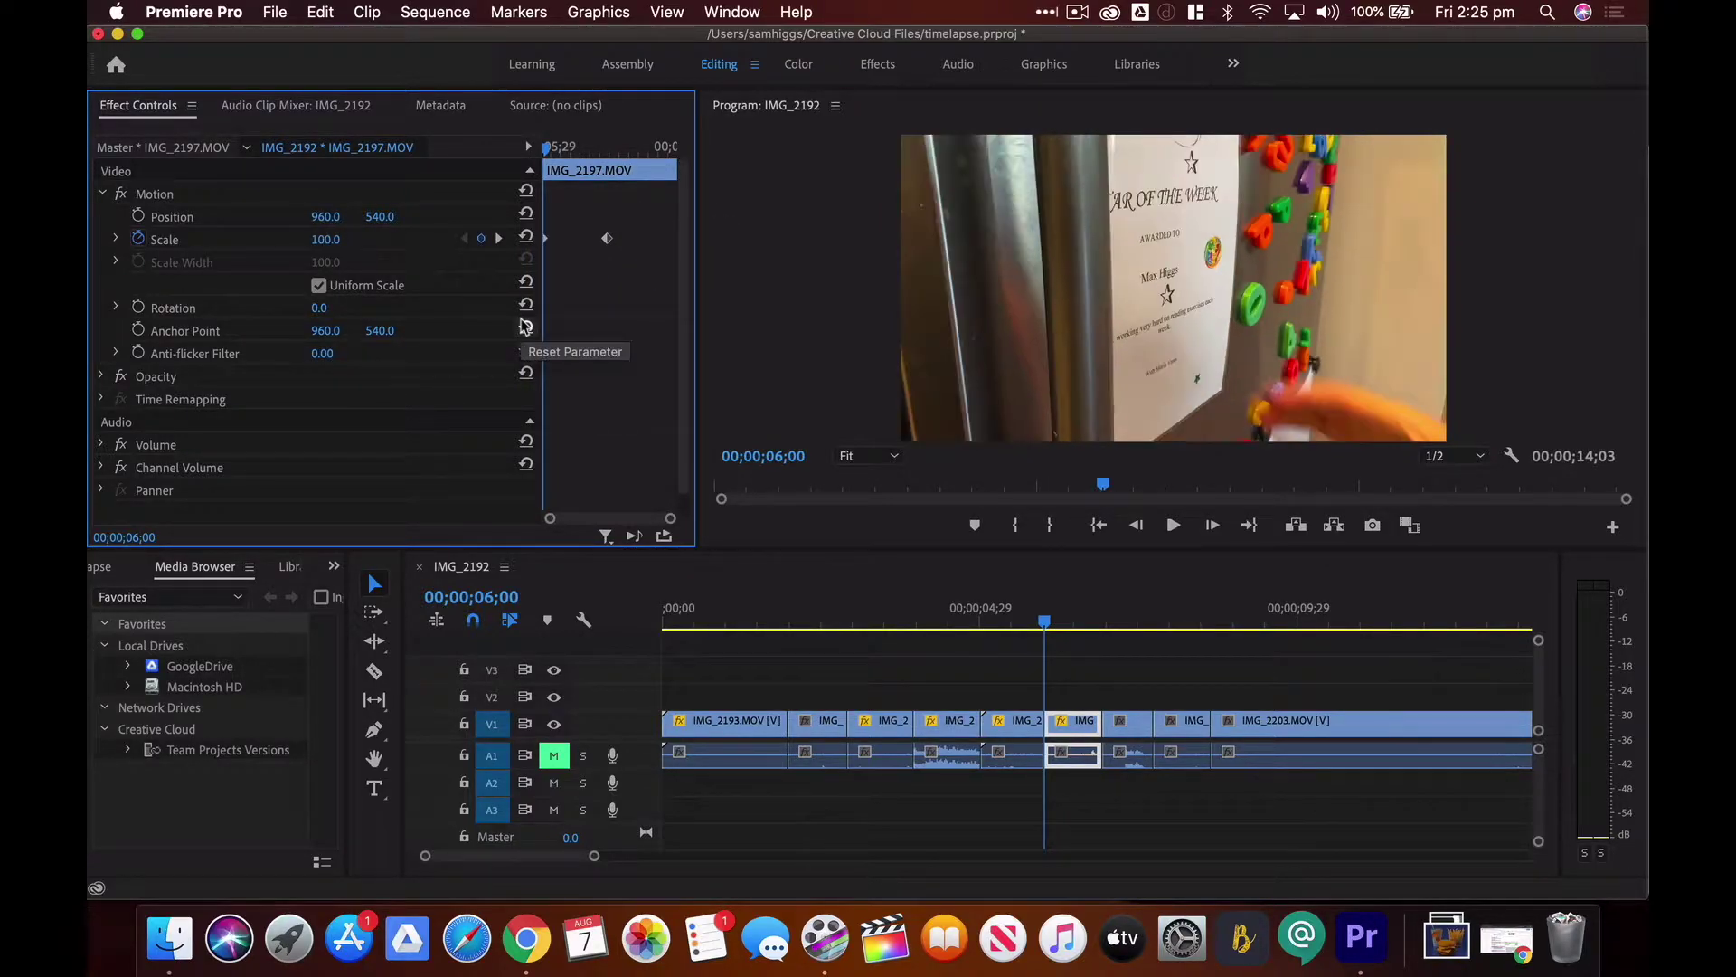
pyautogui.moveTo(547, 152); pyautogui.dragTo(625, 188)
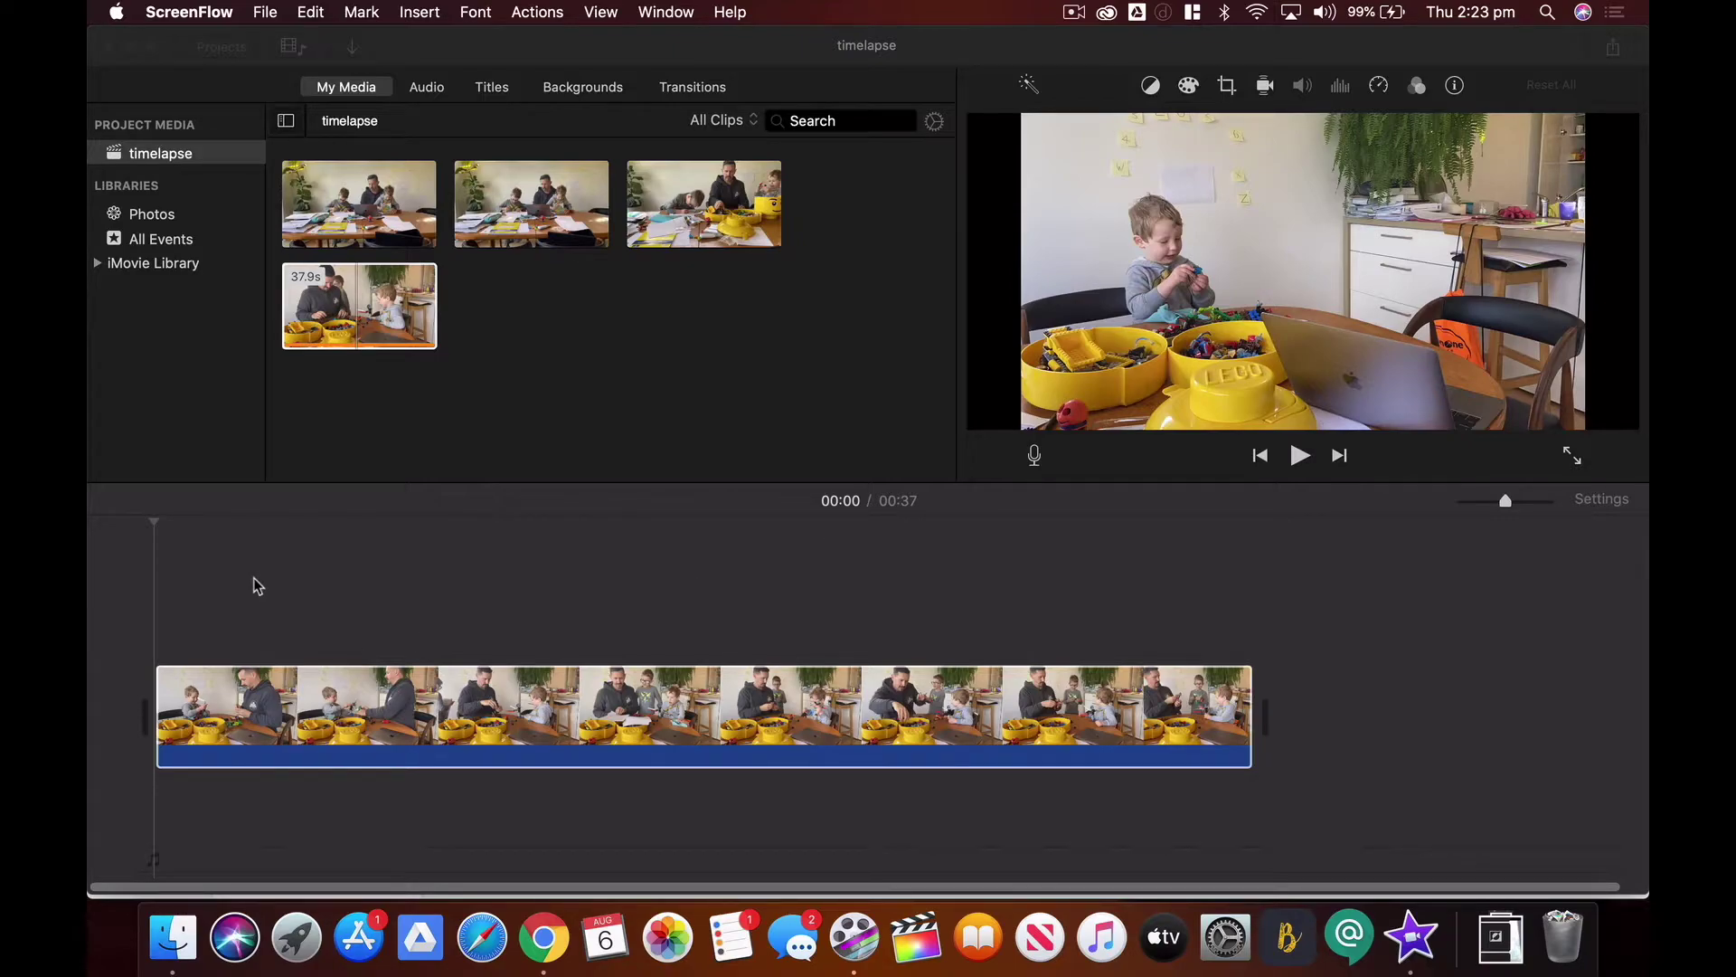
# Switch to iMovie's timelapse project and play the Lego table clip to review it at normal speed
pyautogui.click(292, 651)
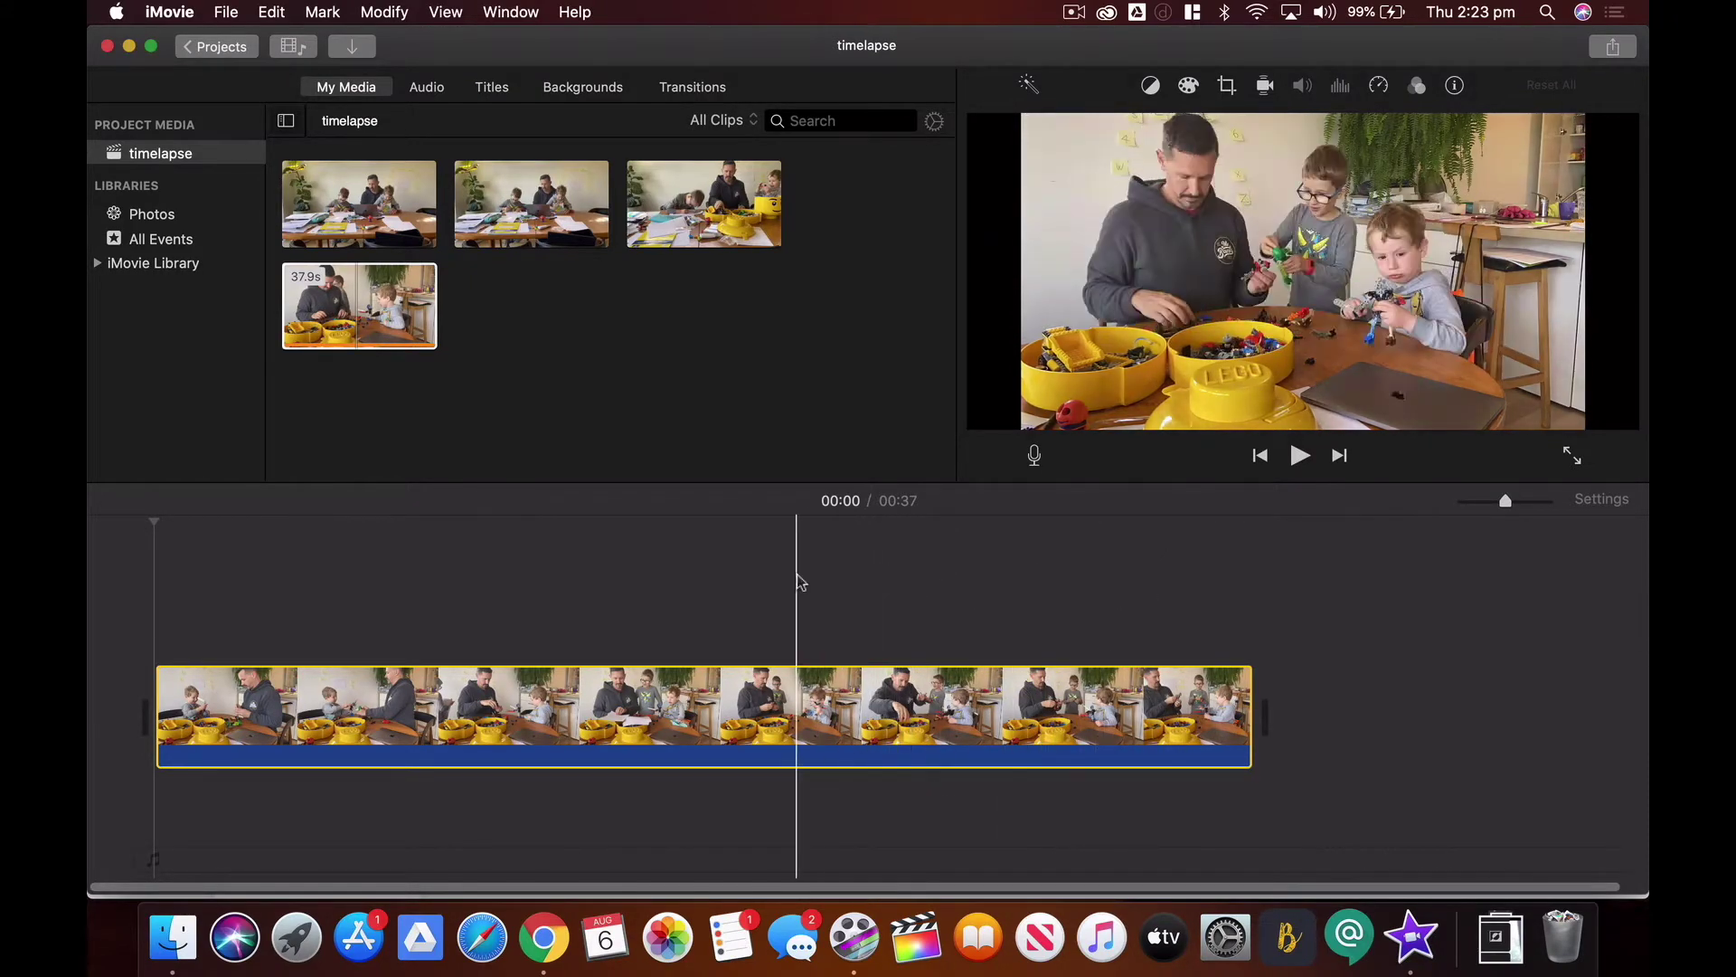
pyautogui.click(318, 559)
pyautogui.press('space')
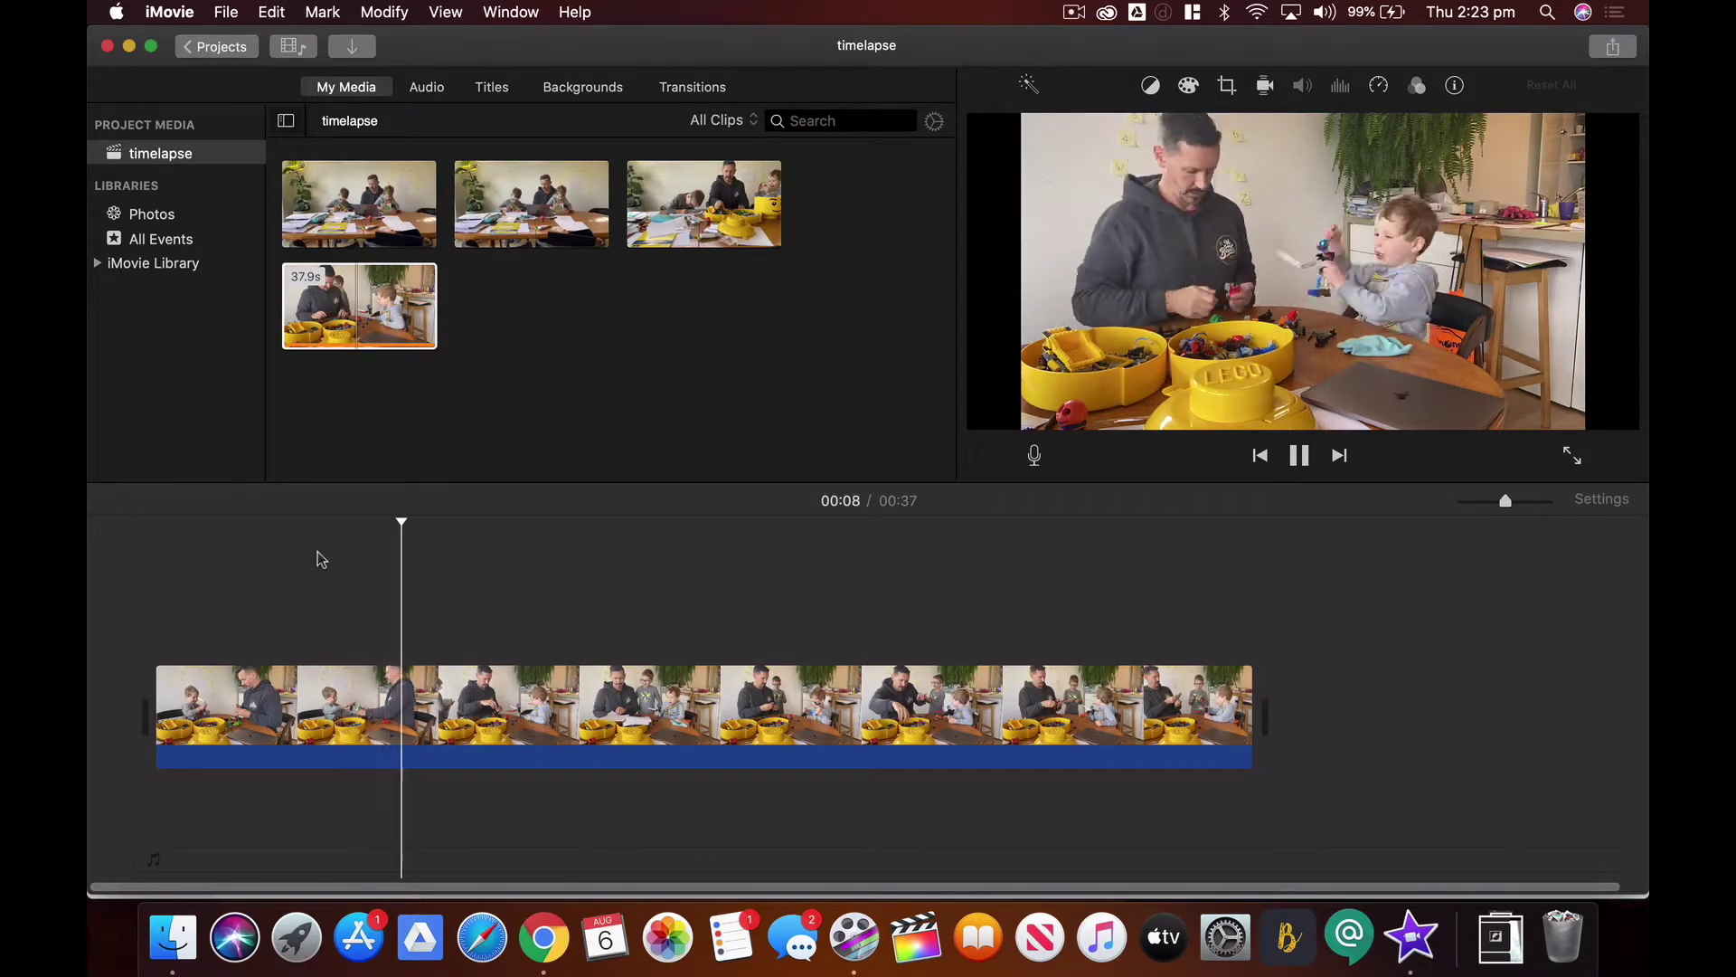
pyautogui.press('space')
# Speed up the Lego clip with the Fast setting and shorten it further to a custom speed of 349%
pyautogui.click(535, 715)
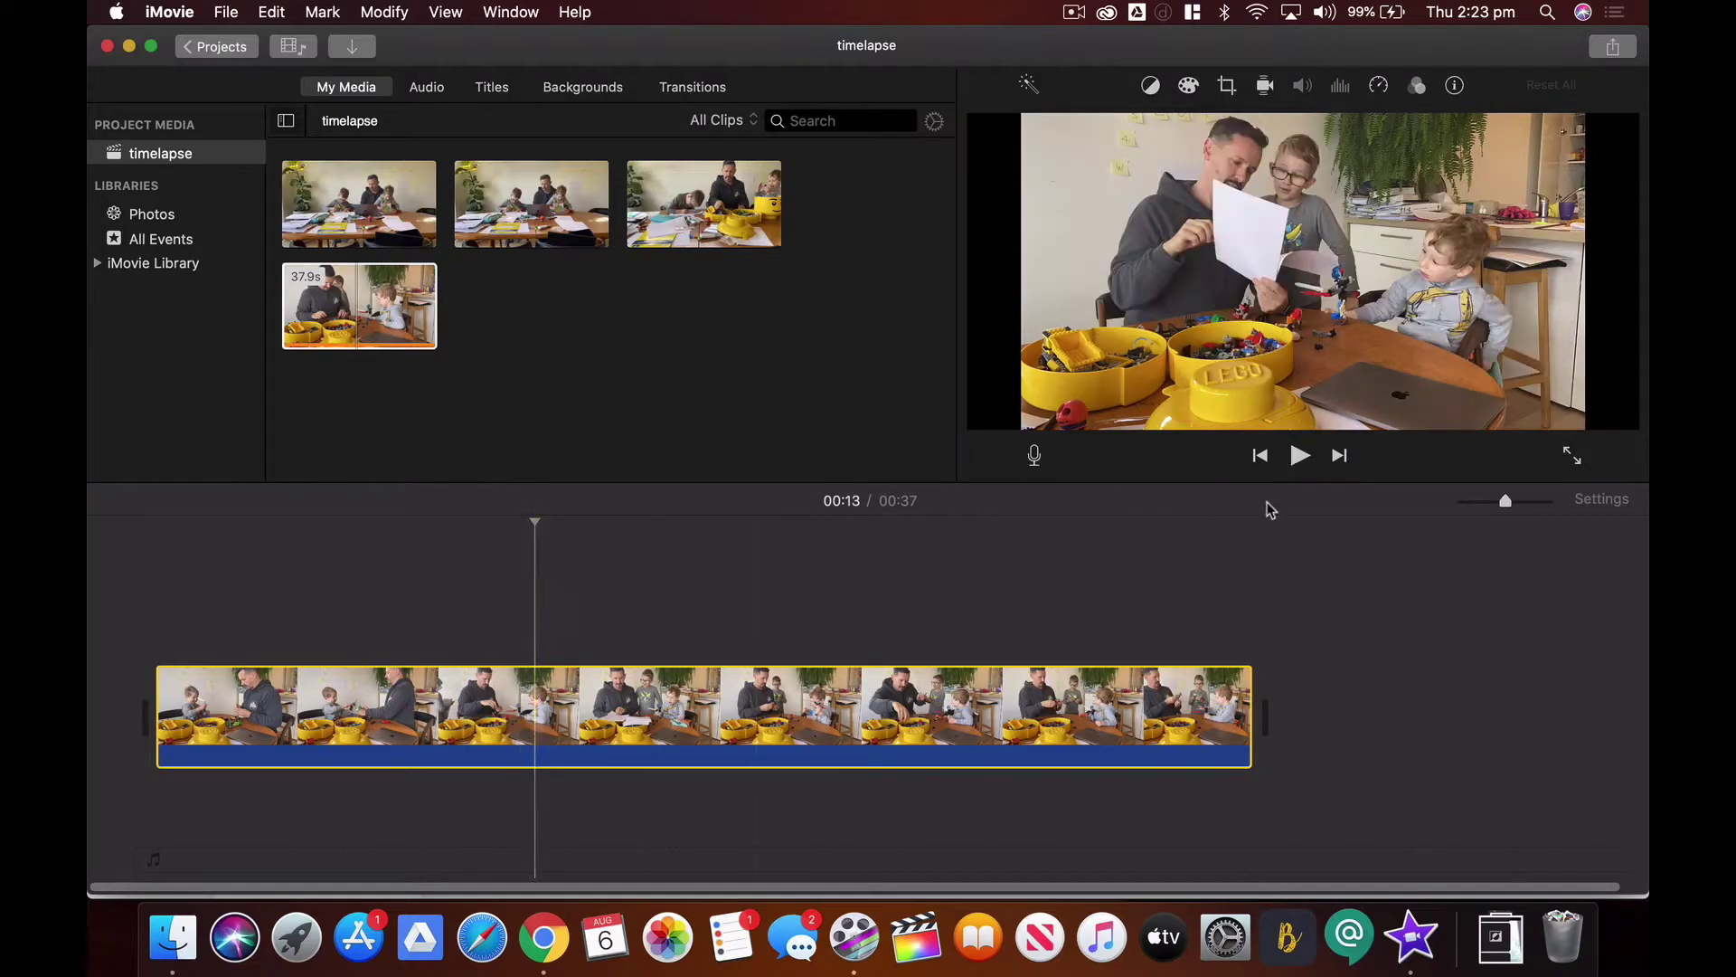
pyautogui.click(1378, 86)
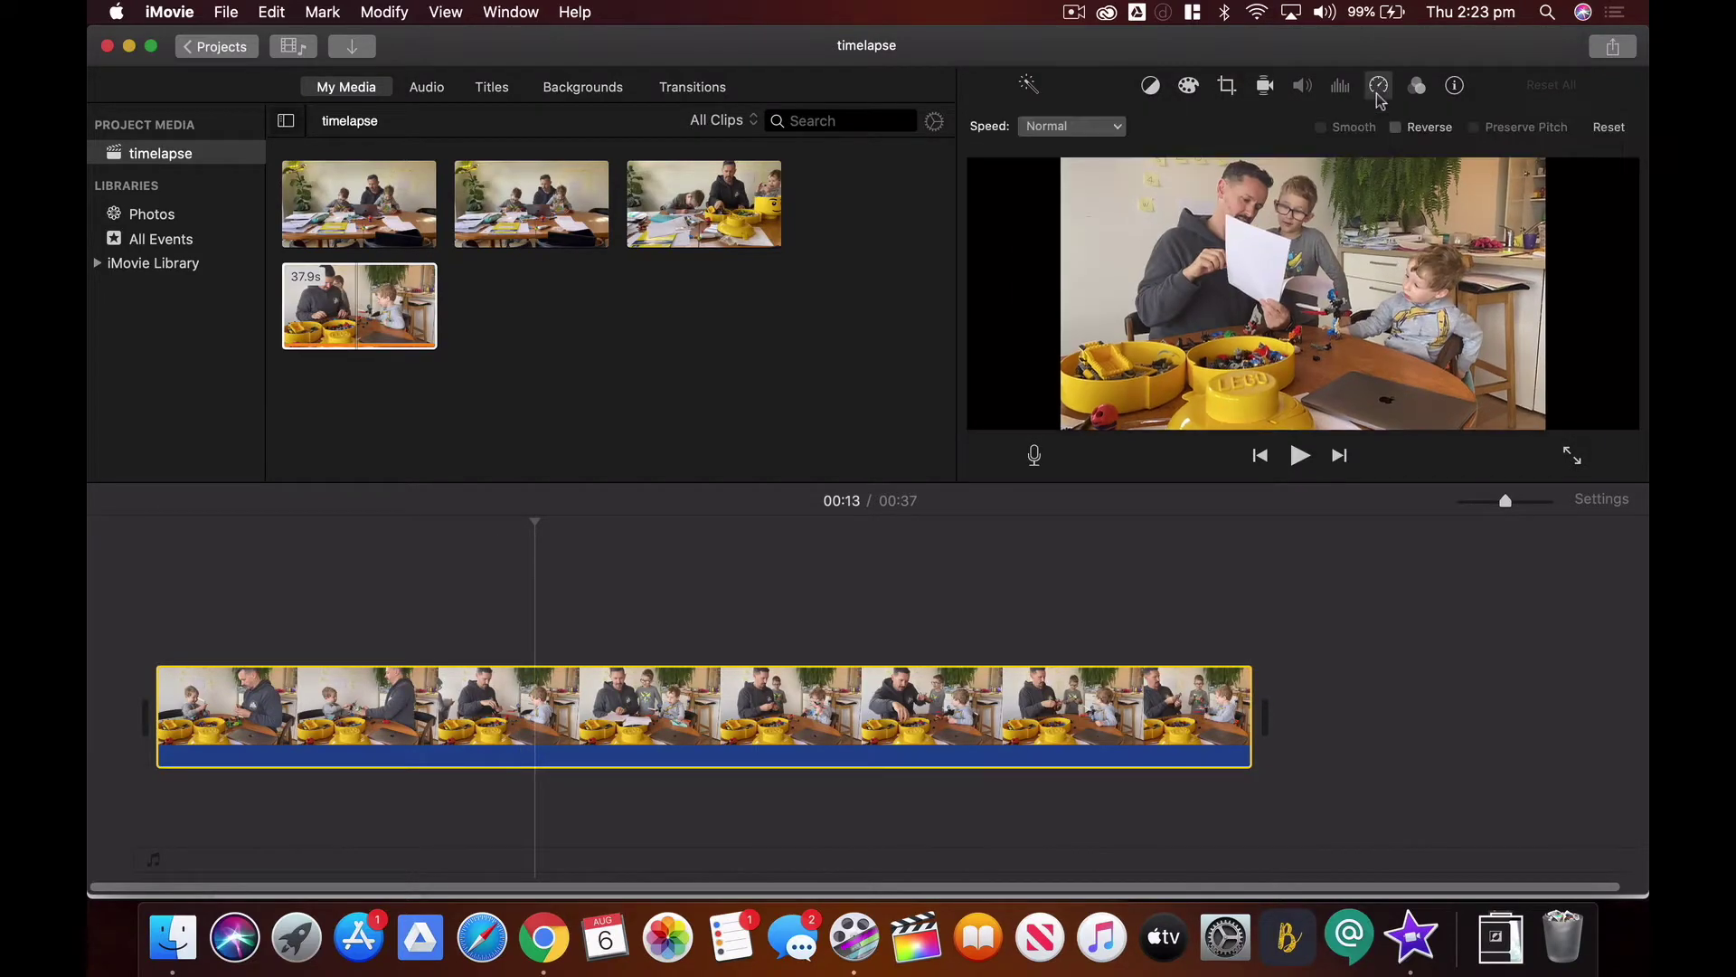
pyautogui.click(1099, 131)
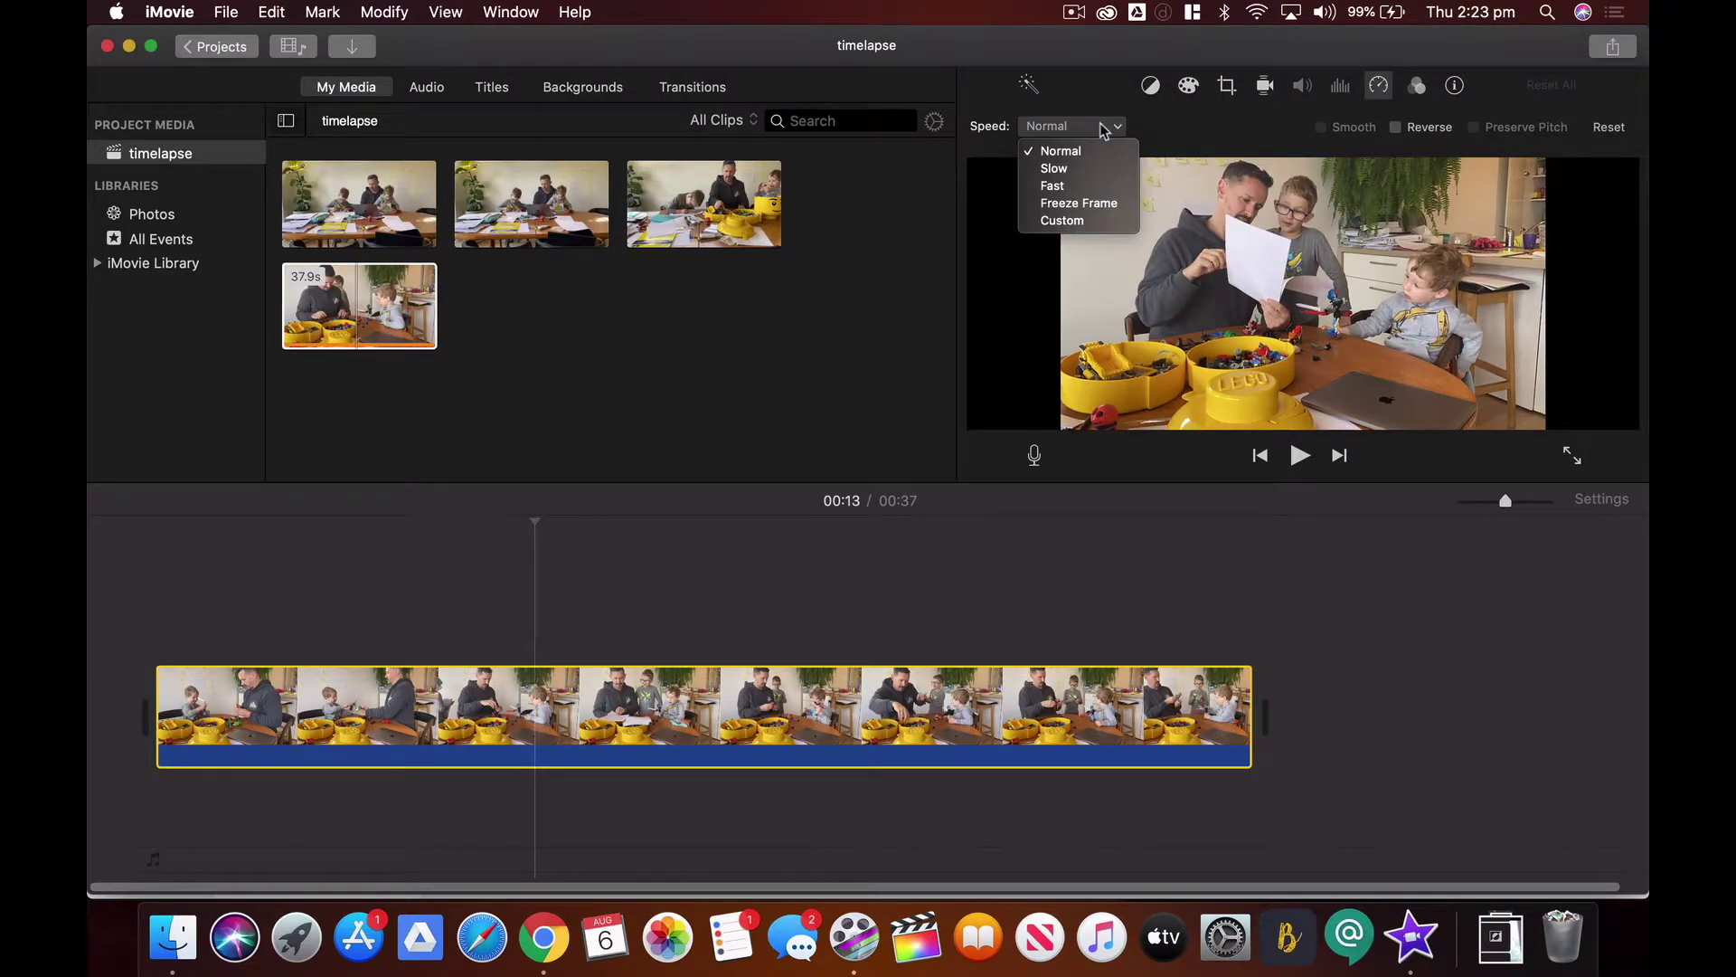
pyautogui.click(1069, 187)
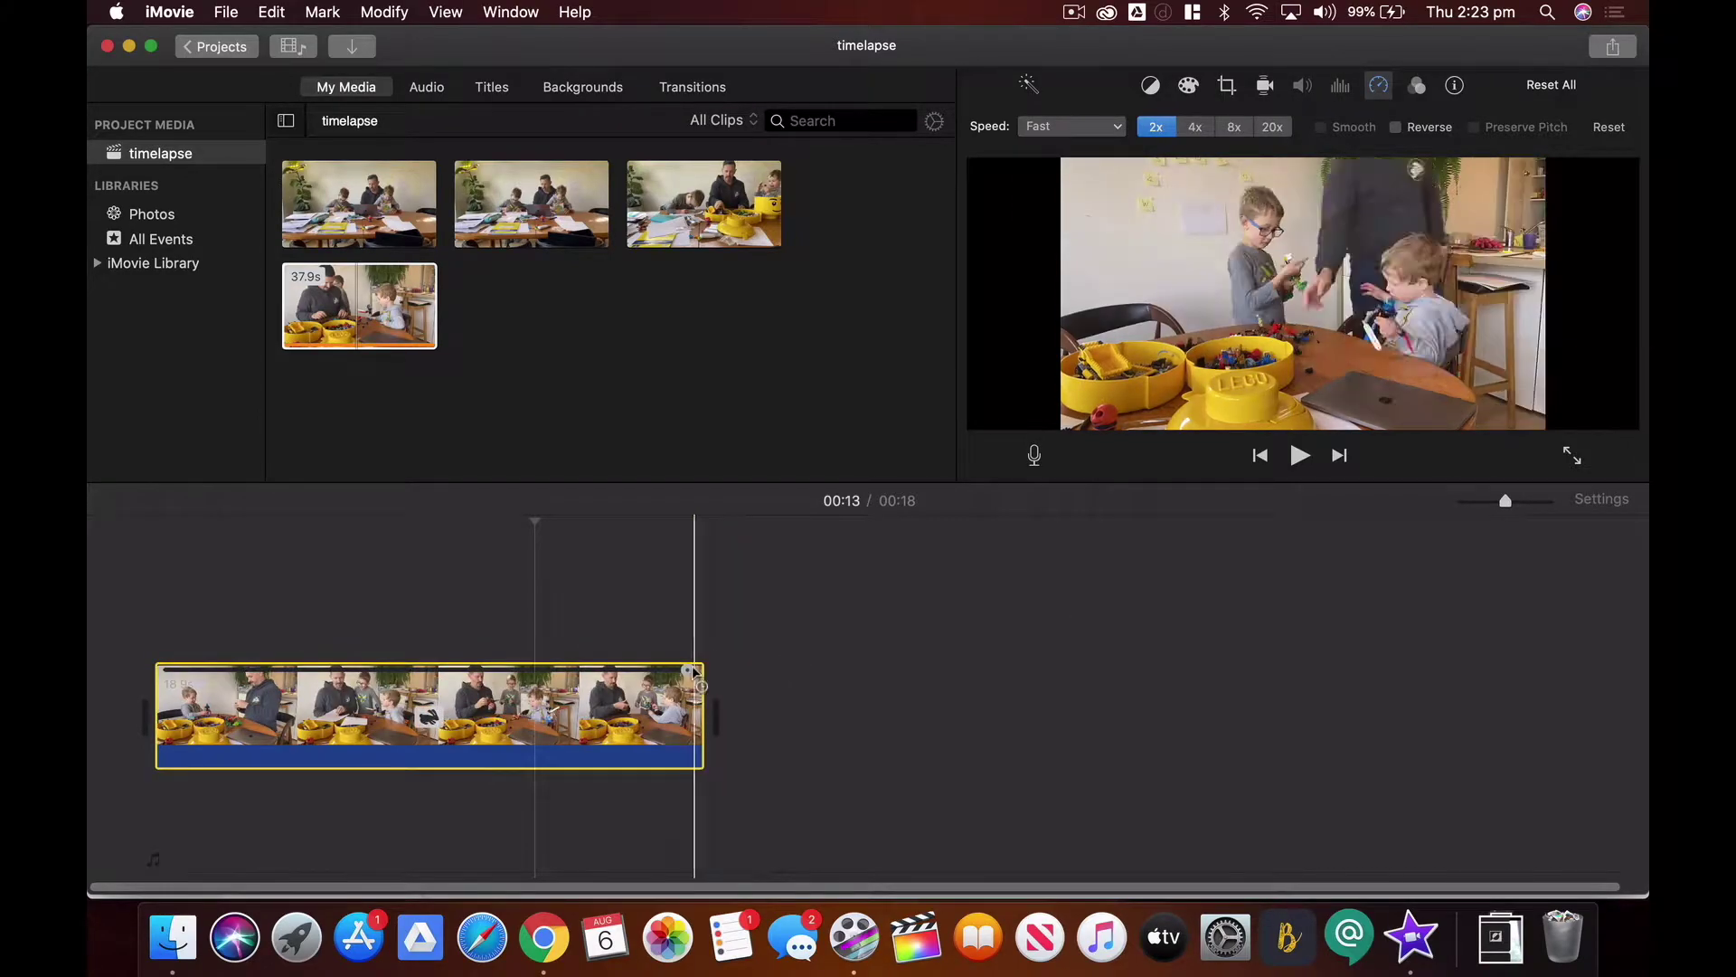
pyautogui.moveTo(687, 670); pyautogui.dragTo(456, 676)
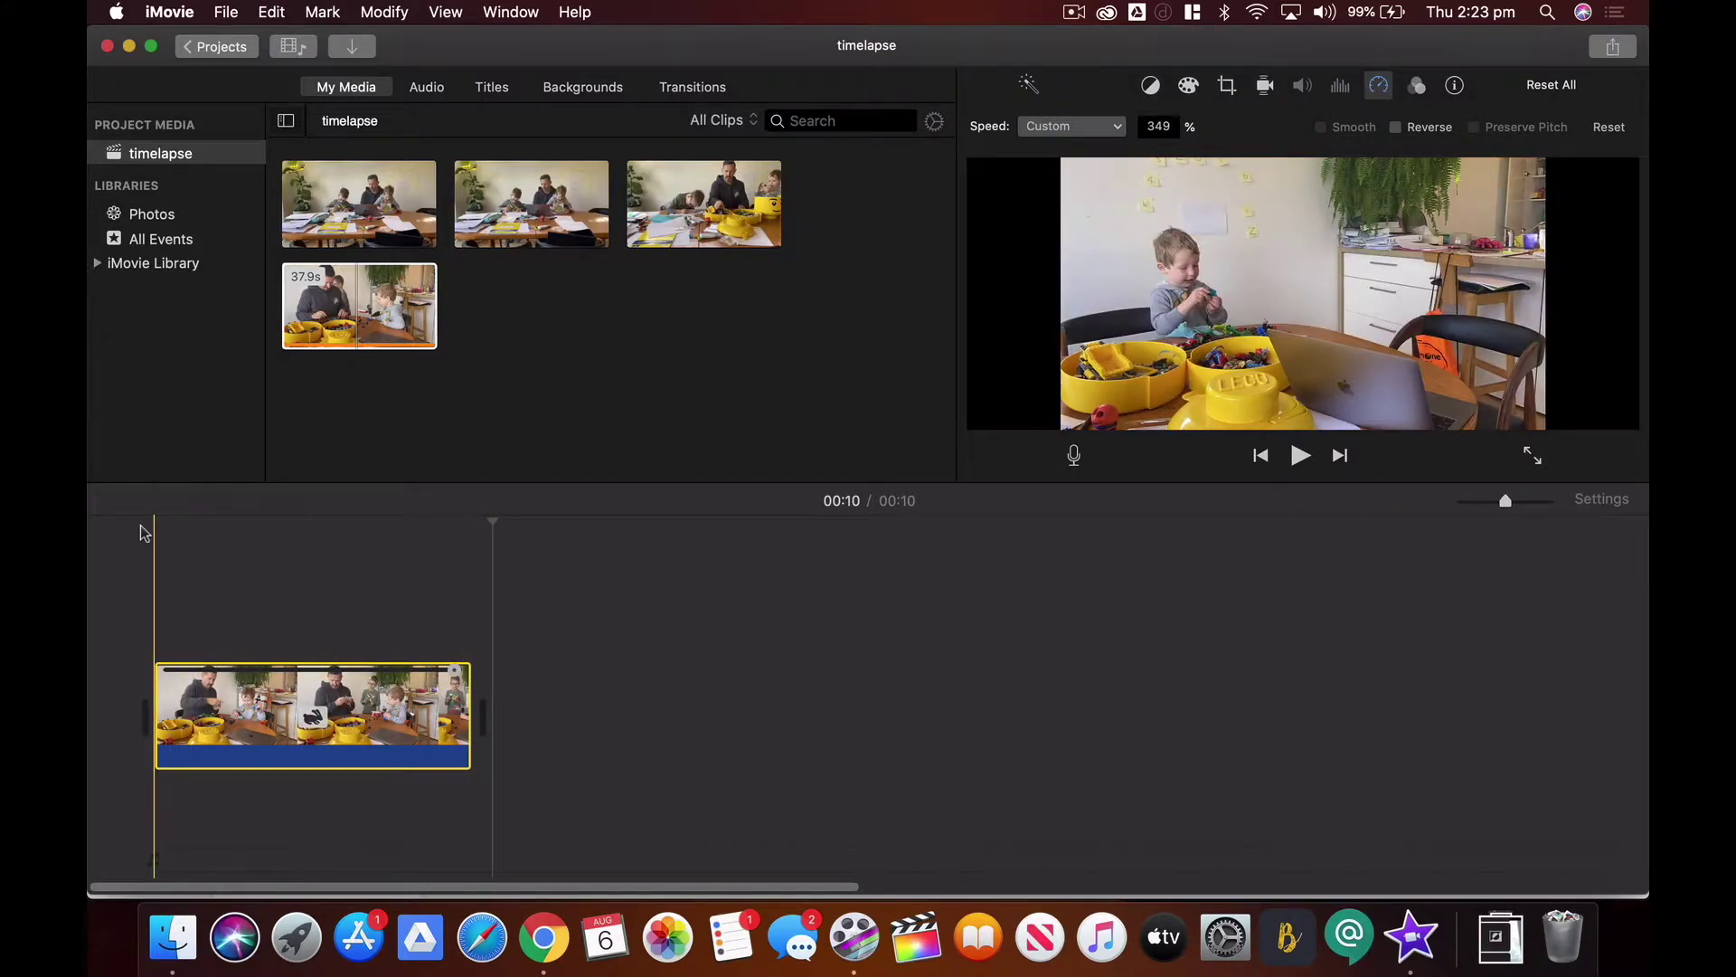
# Play the sped-up Lego clip from its beginning and return the playhead to the start
pyautogui.press('space')
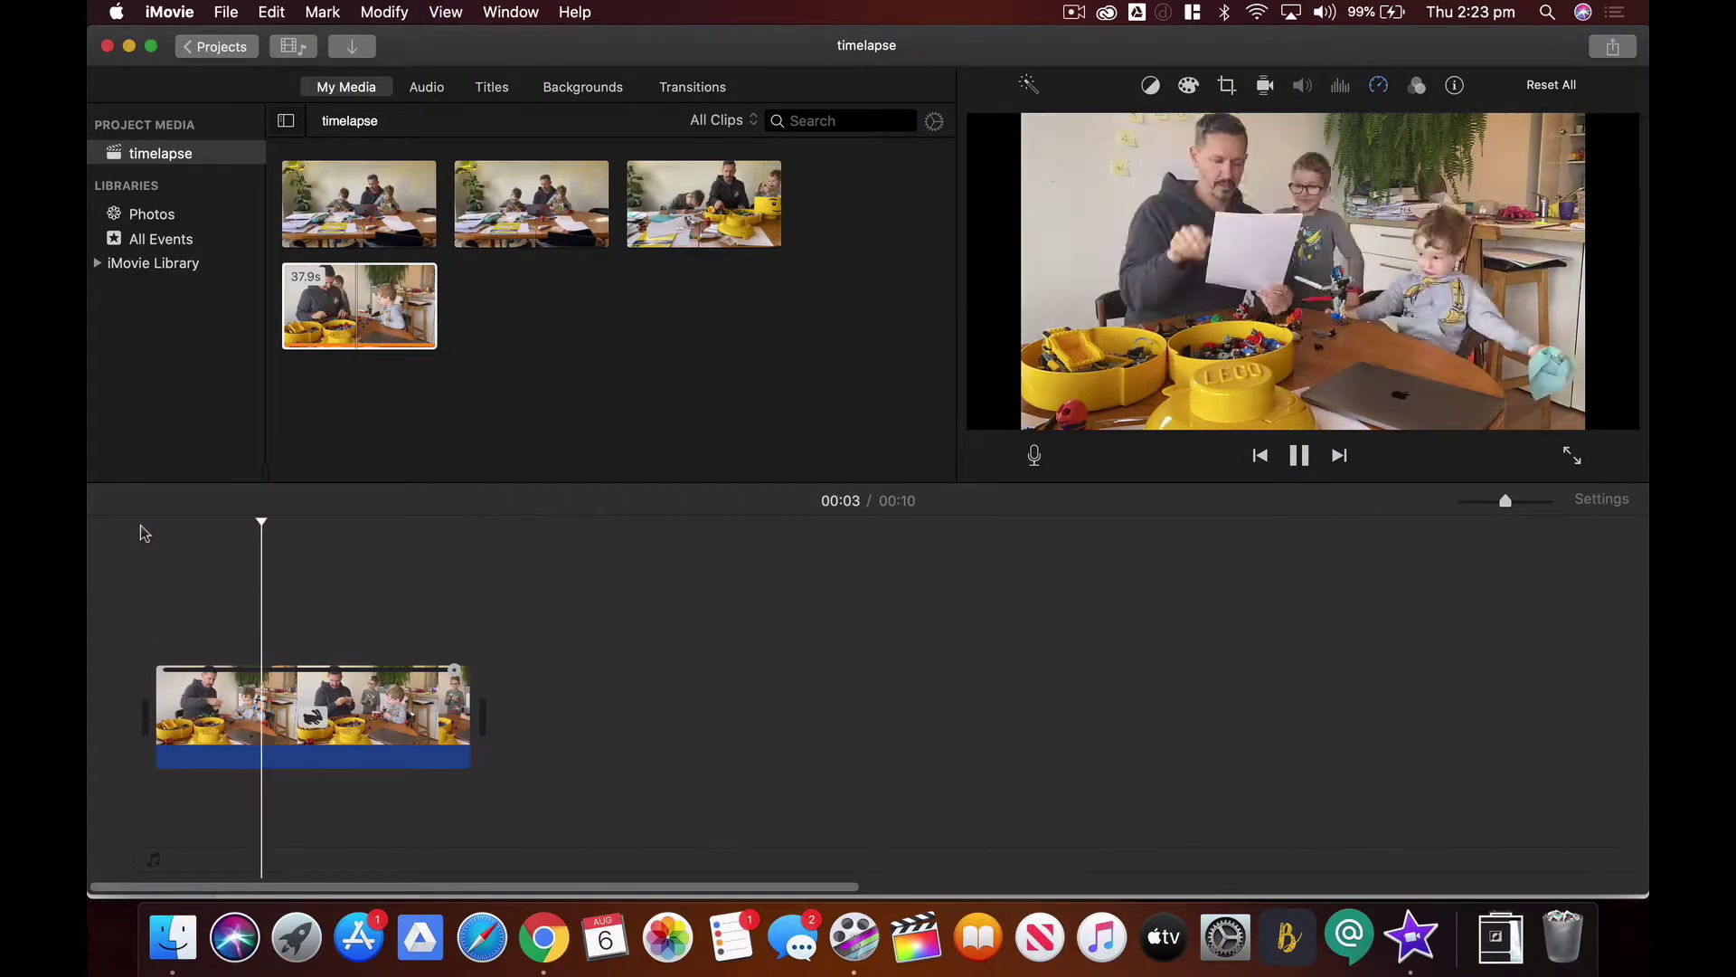
pyautogui.press('space')
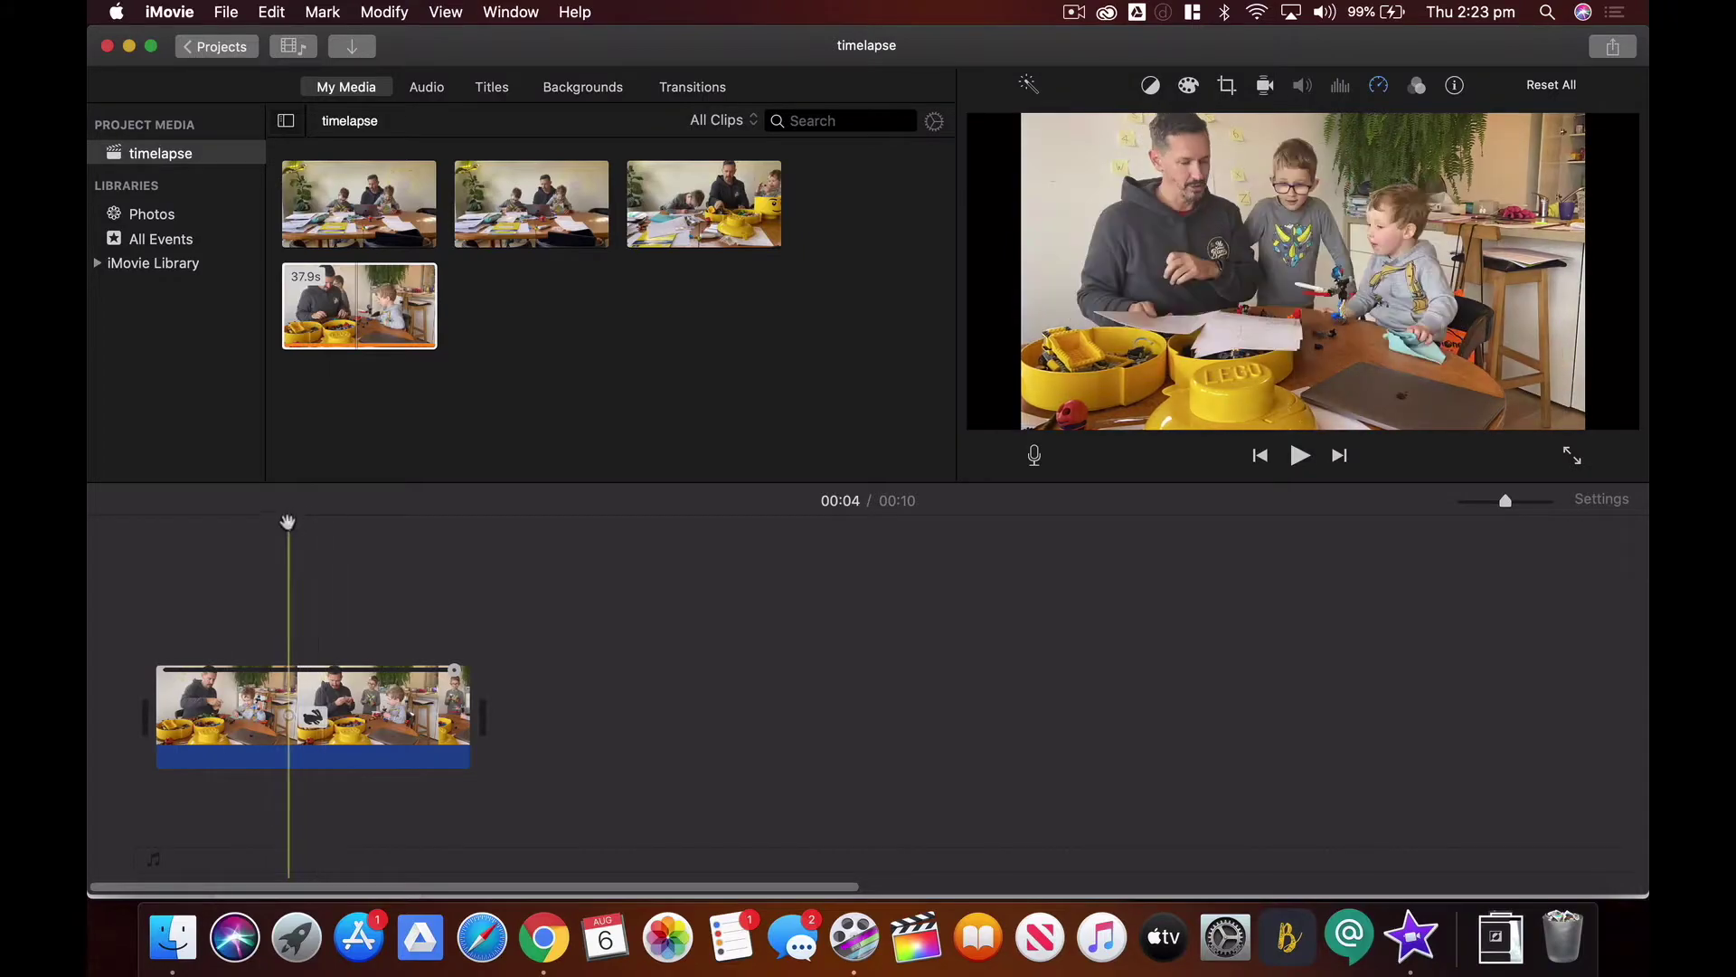
pyautogui.moveTo(288, 522); pyautogui.dragTo(162, 538)
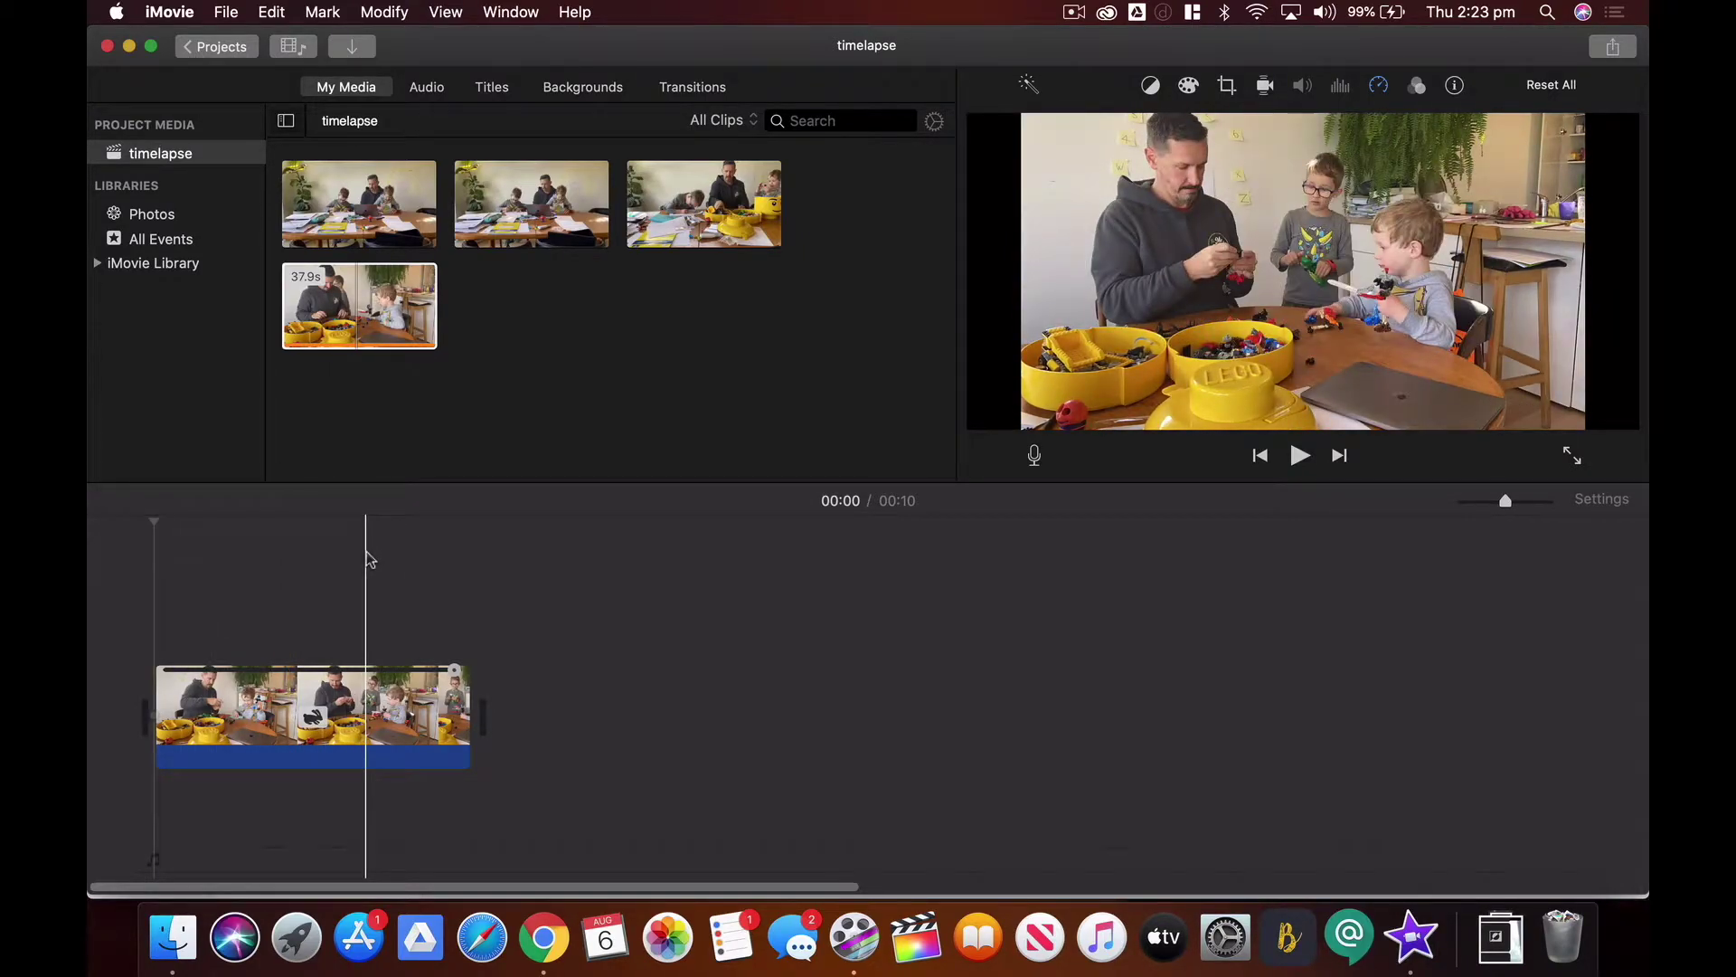
# Apply the Ken Burns crop to the Lego clip and shrink its Start frame around the father and child in the upper picture
pyautogui.click(247, 714)
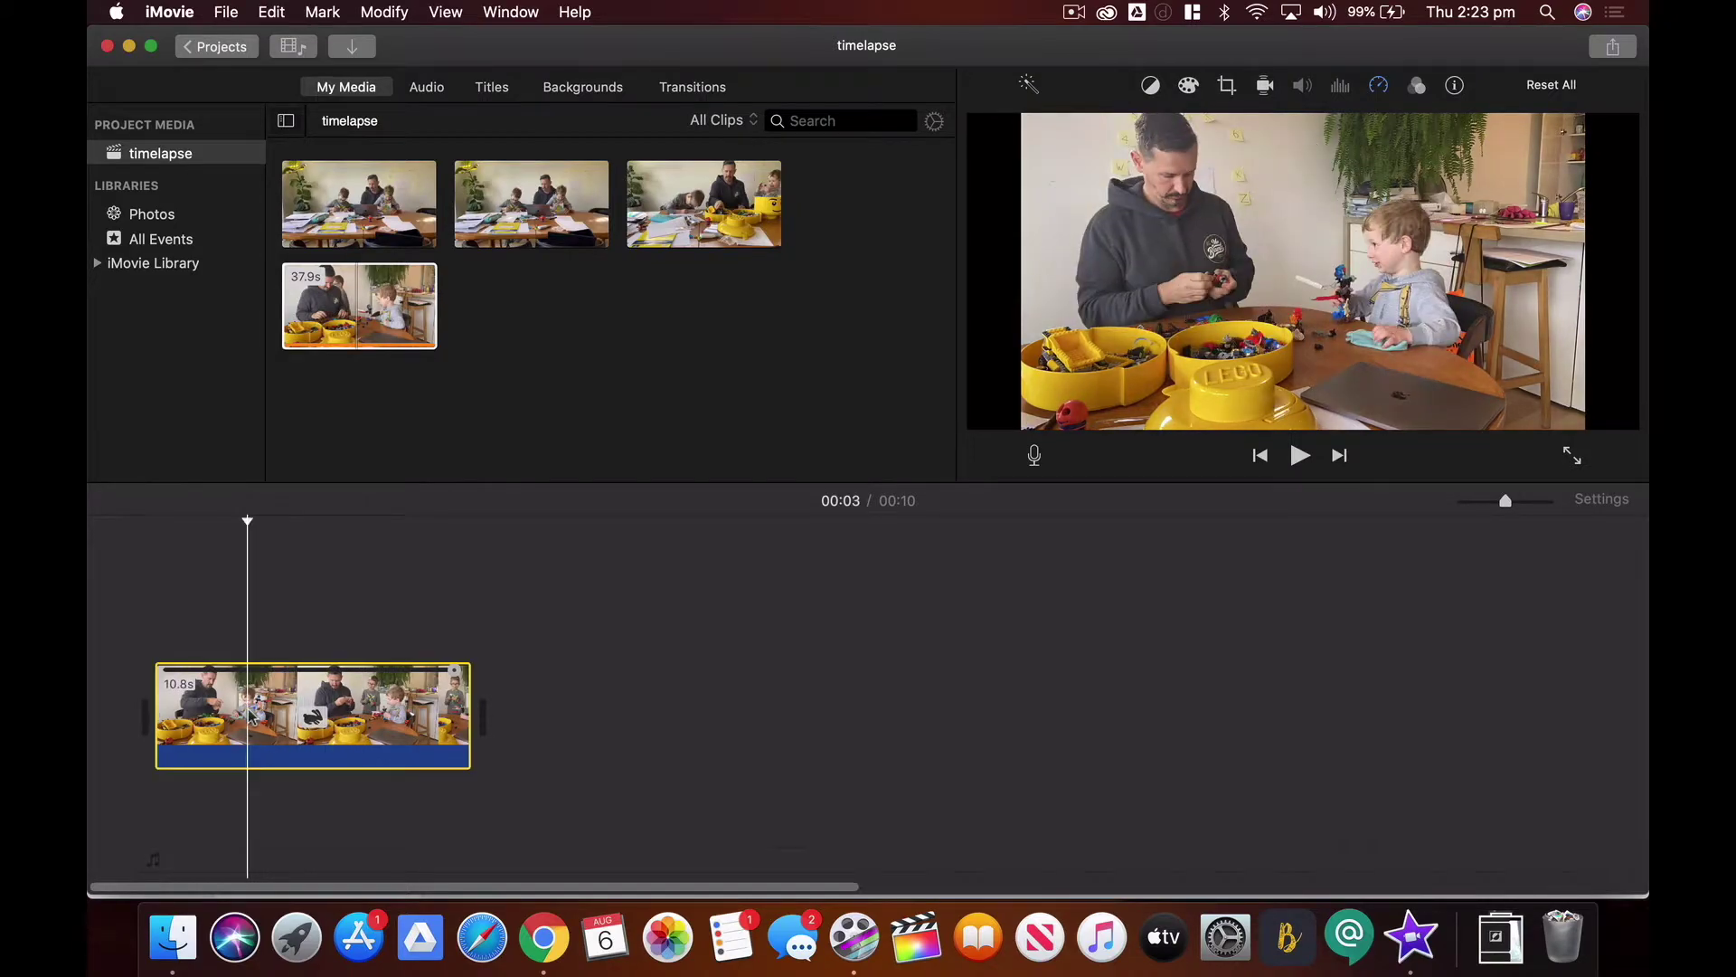
pyautogui.click(1227, 87)
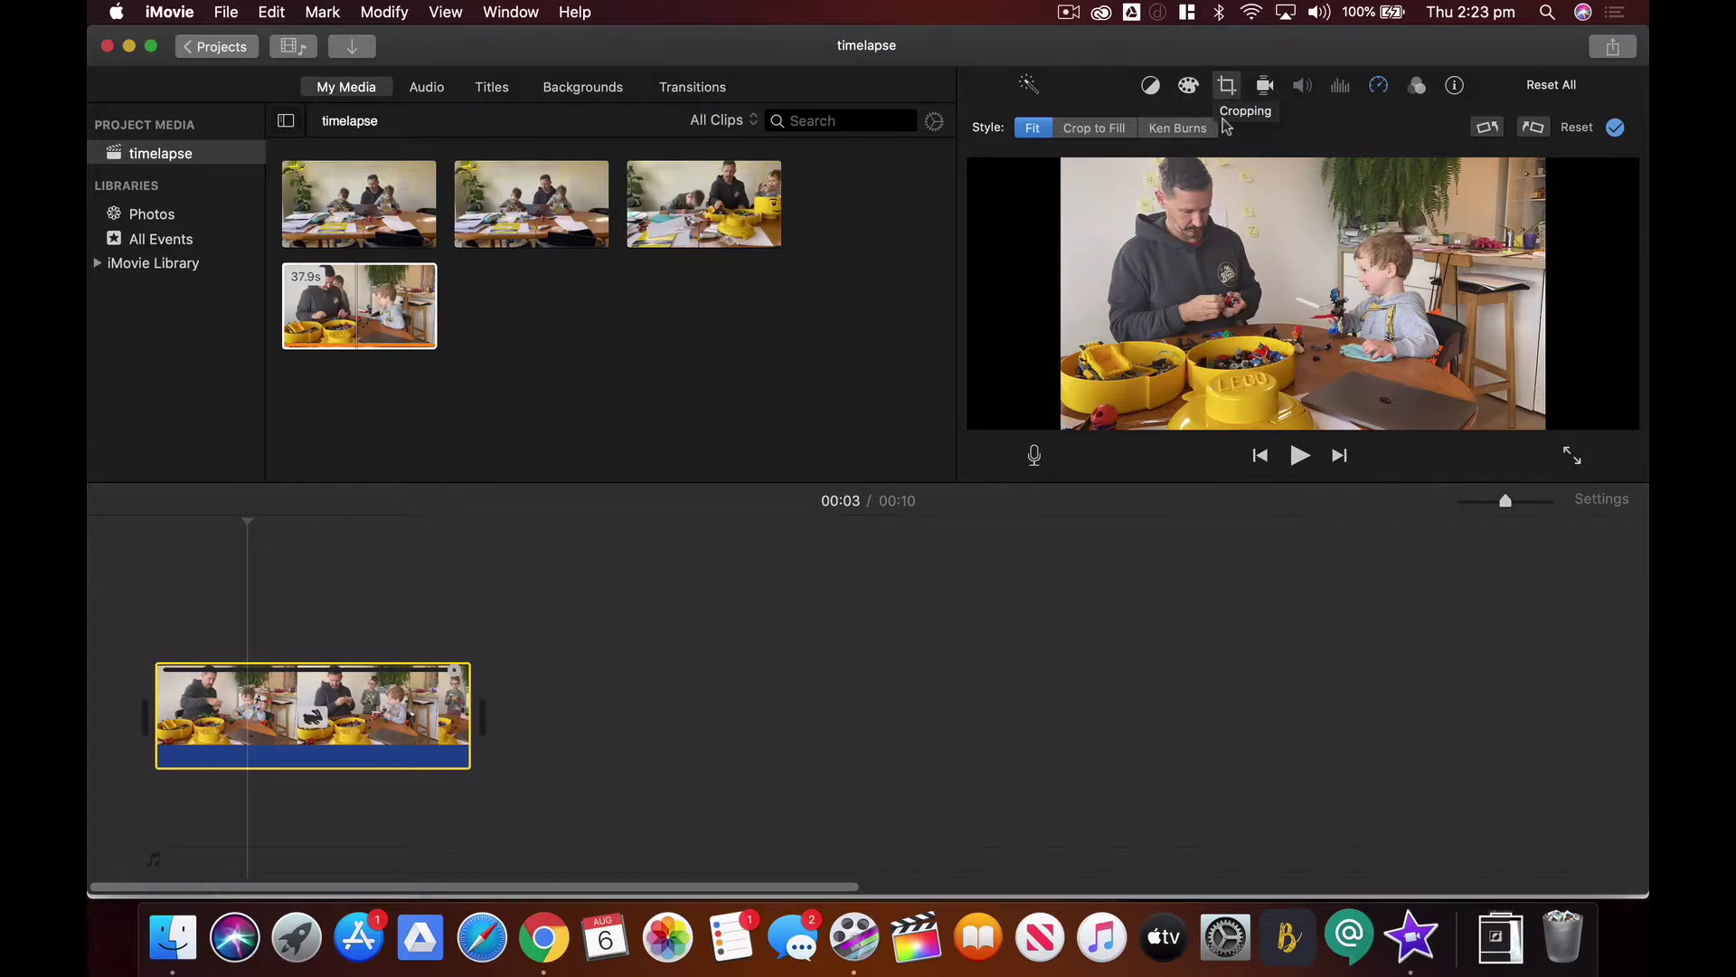
pyautogui.click(1165, 132)
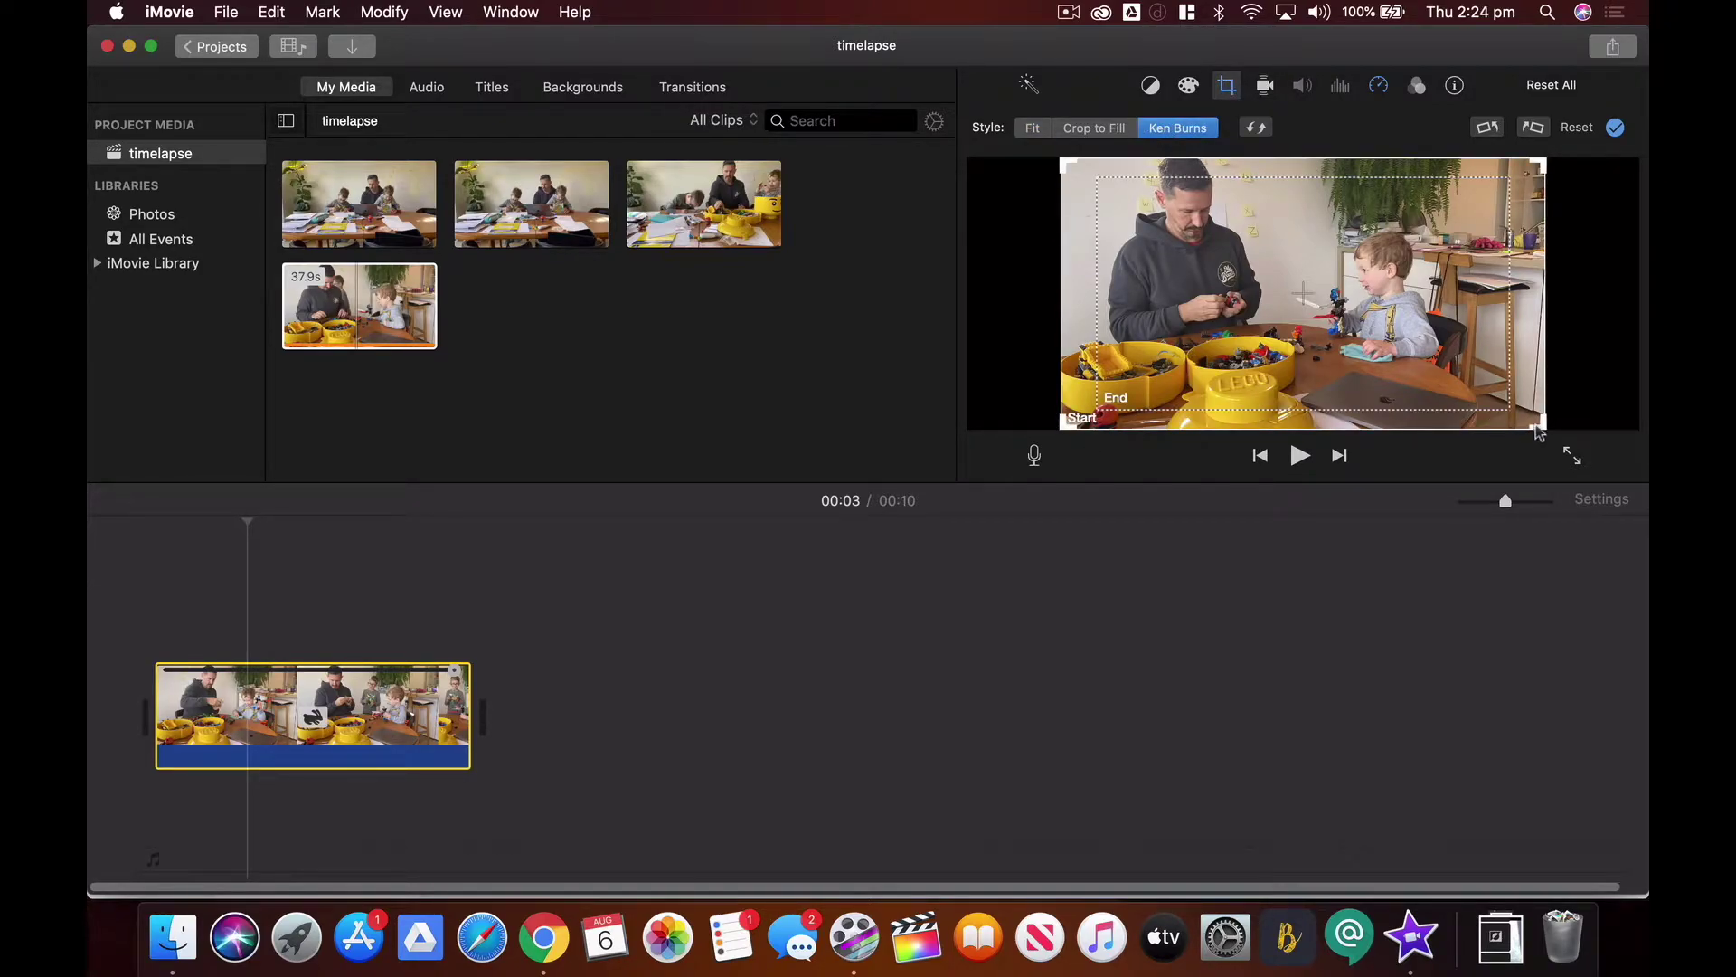
pyautogui.moveTo(1540, 423); pyautogui.dragTo(1406, 345)
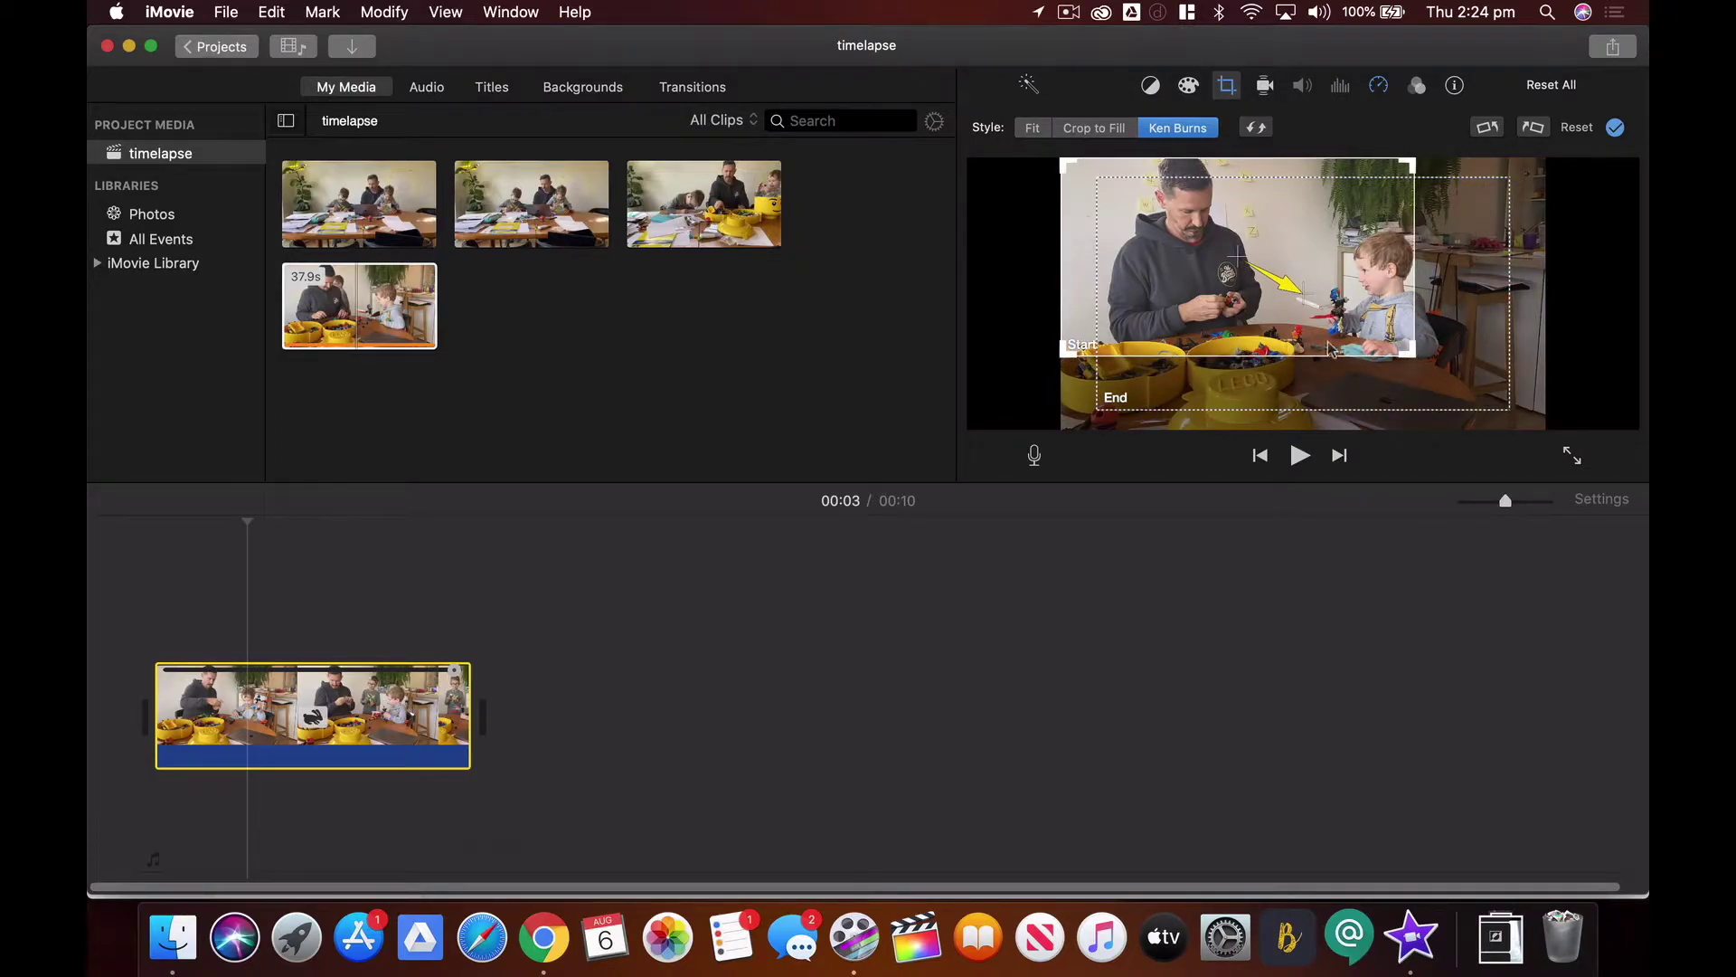
pyautogui.moveTo(1336, 288); pyautogui.dragTo(1369, 283)
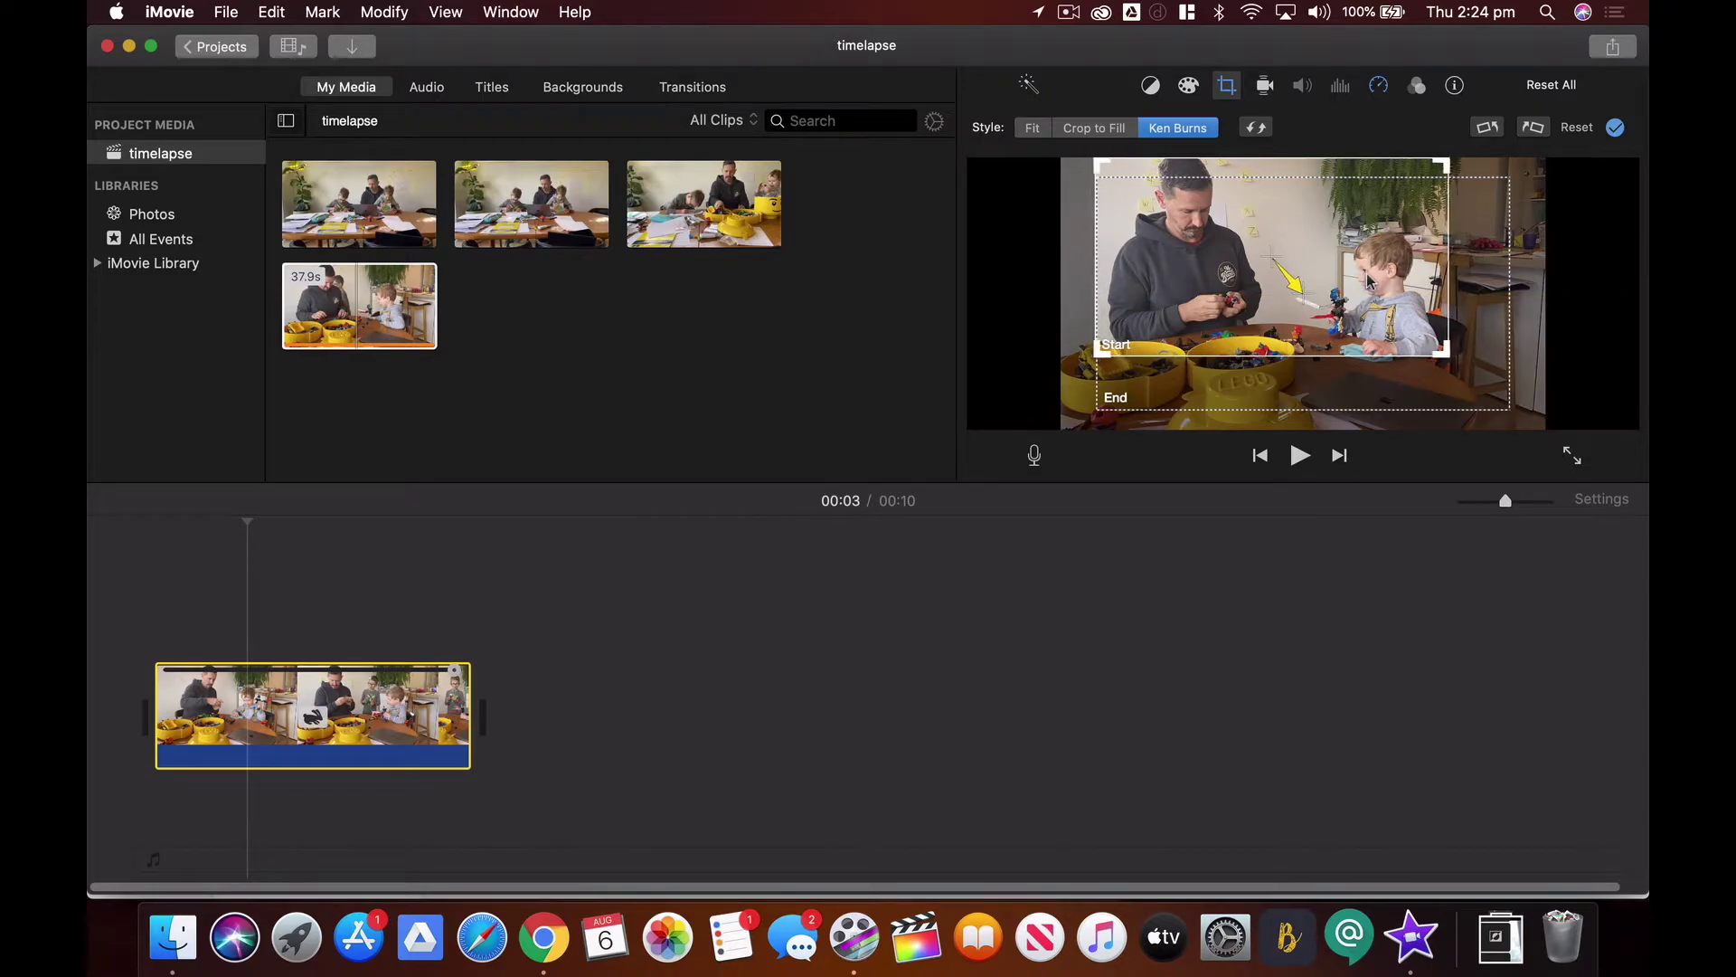
# Shrink the Ken Burns End frame to about the Start frame's size and place it slightly right of it along the picture's upper edge
pyautogui.click(1397, 382)
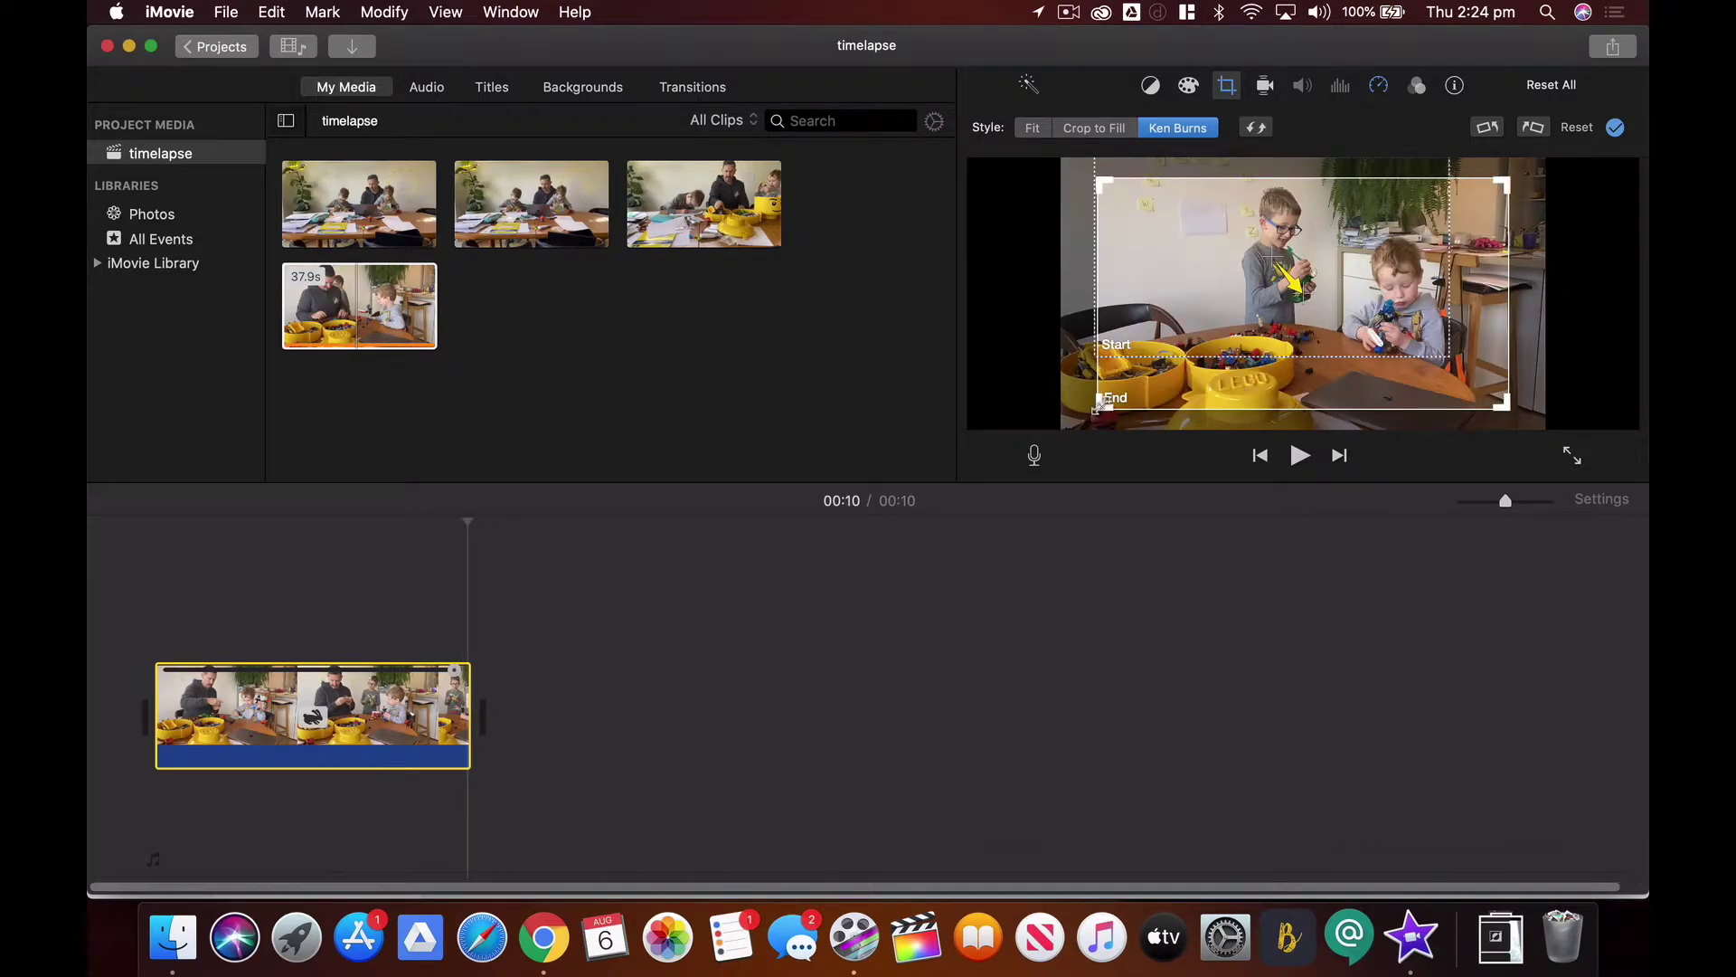
pyautogui.moveTo(1102, 404); pyautogui.dragTo(1147, 374)
pyautogui.moveTo(1161, 301); pyautogui.dragTo(1155, 252)
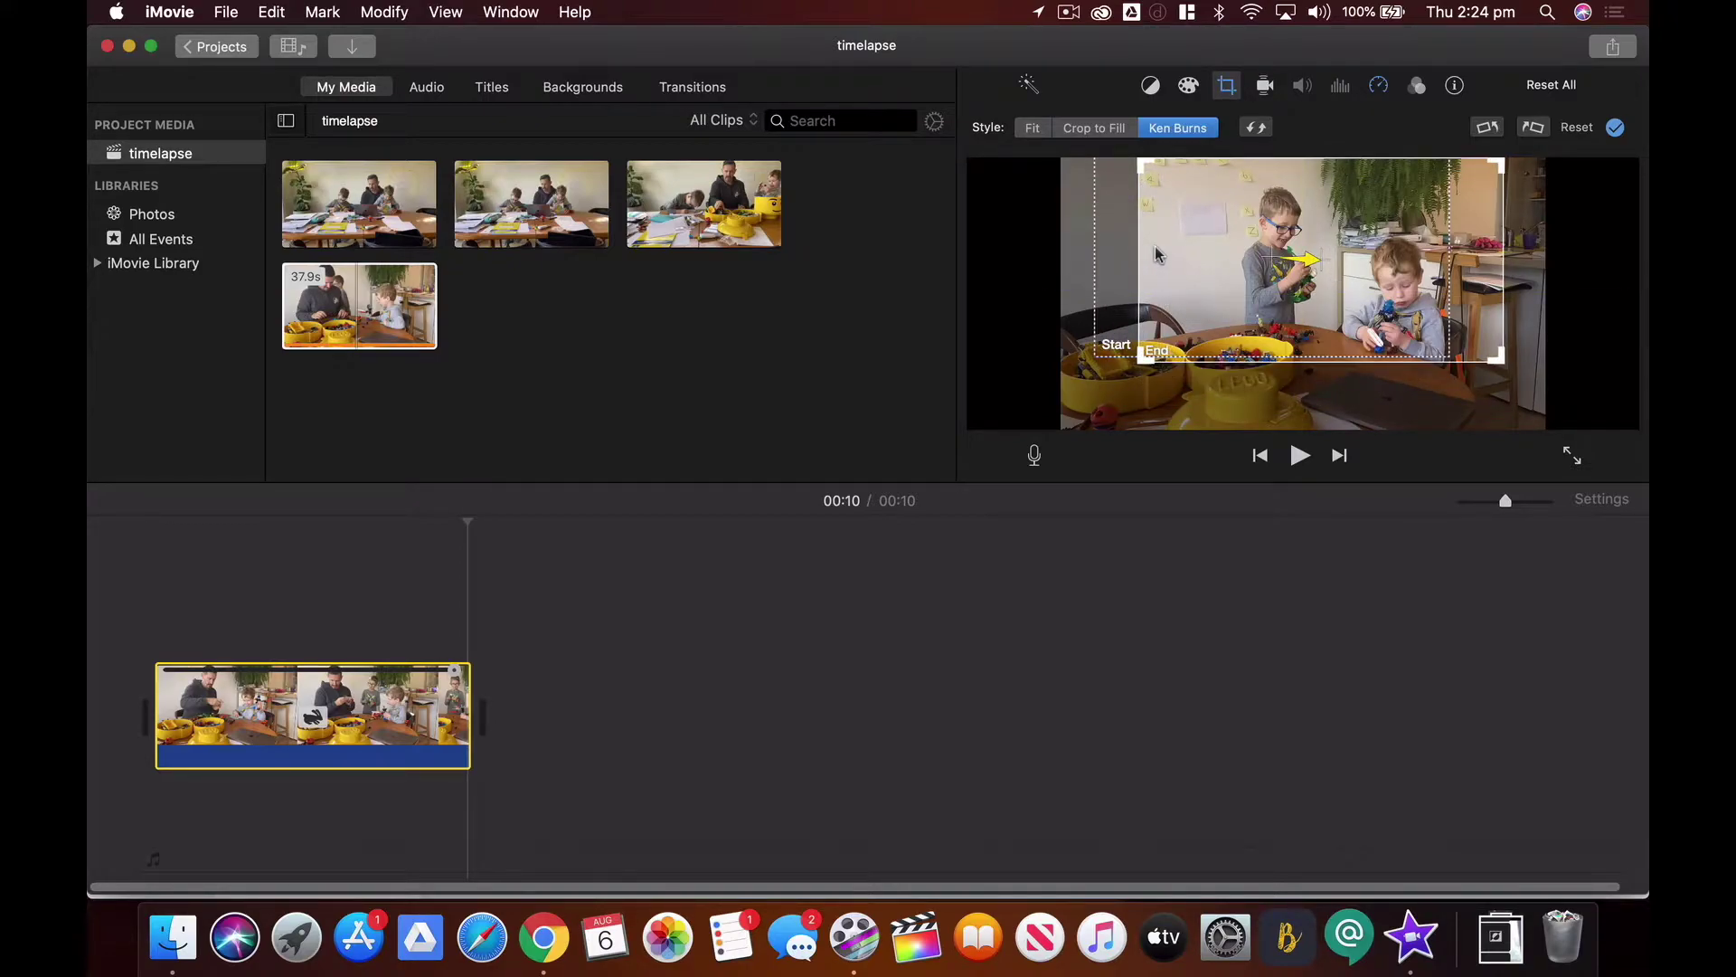
pyautogui.moveTo(1141, 357); pyautogui.dragTo(1157, 308)
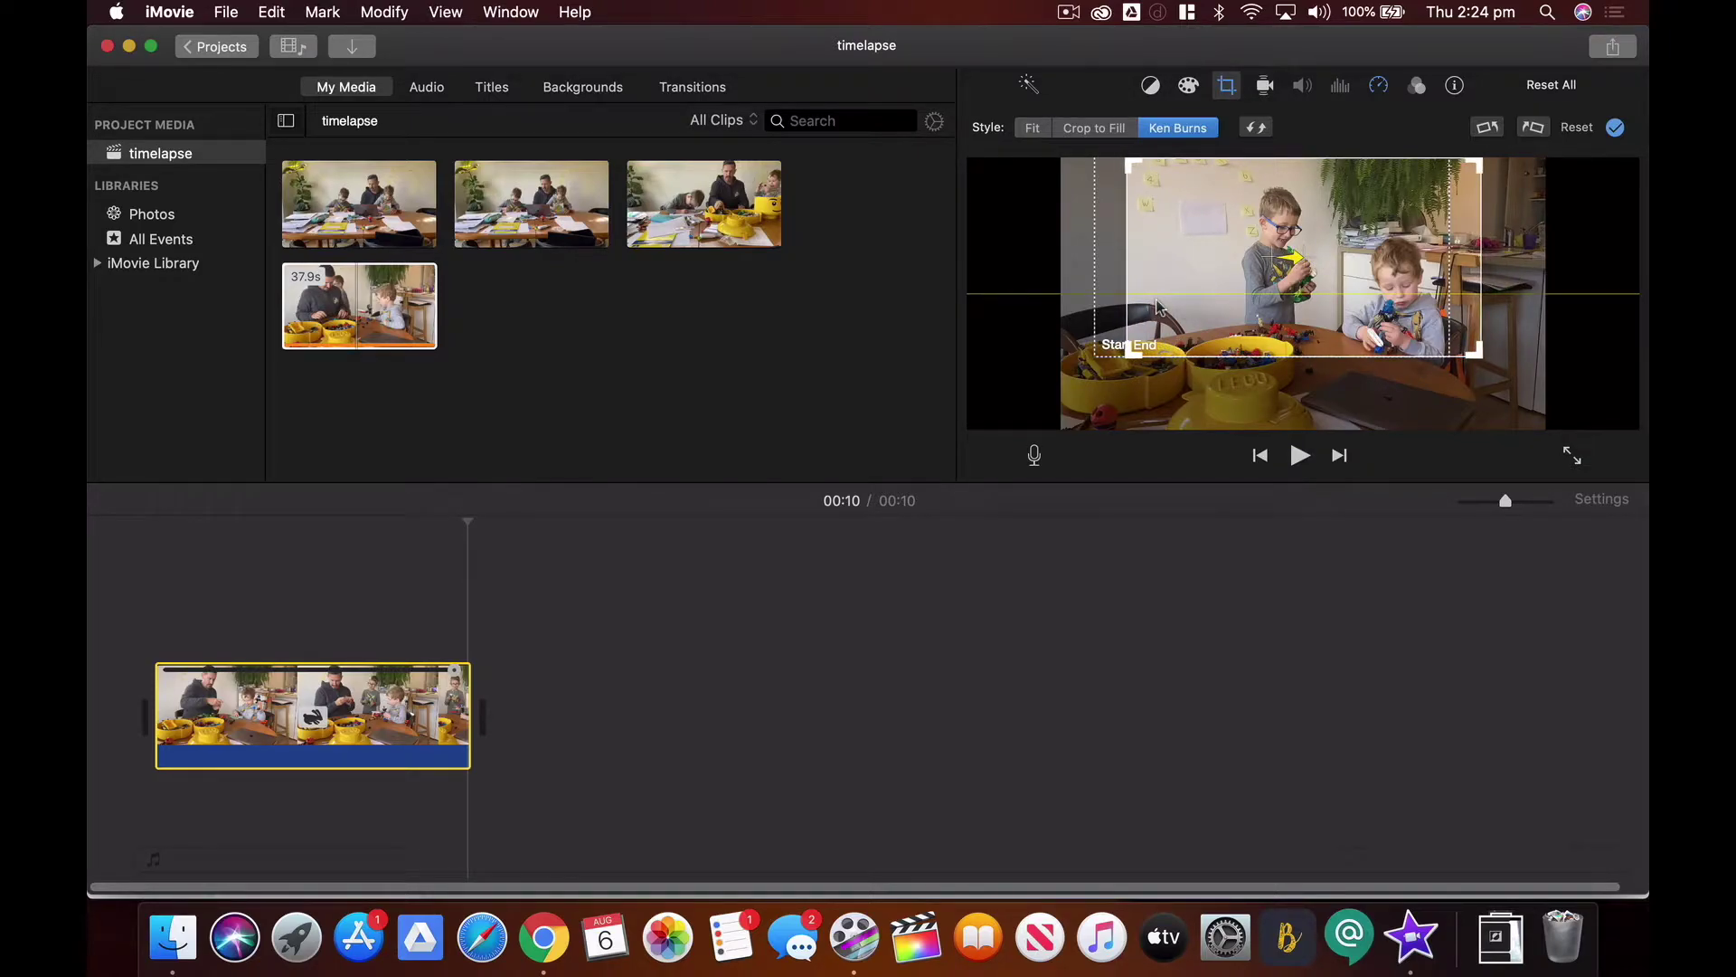
# Shift the Ken Burns Start frame slightly left and play the clip to check the slow pan
pyautogui.click(1109, 298)
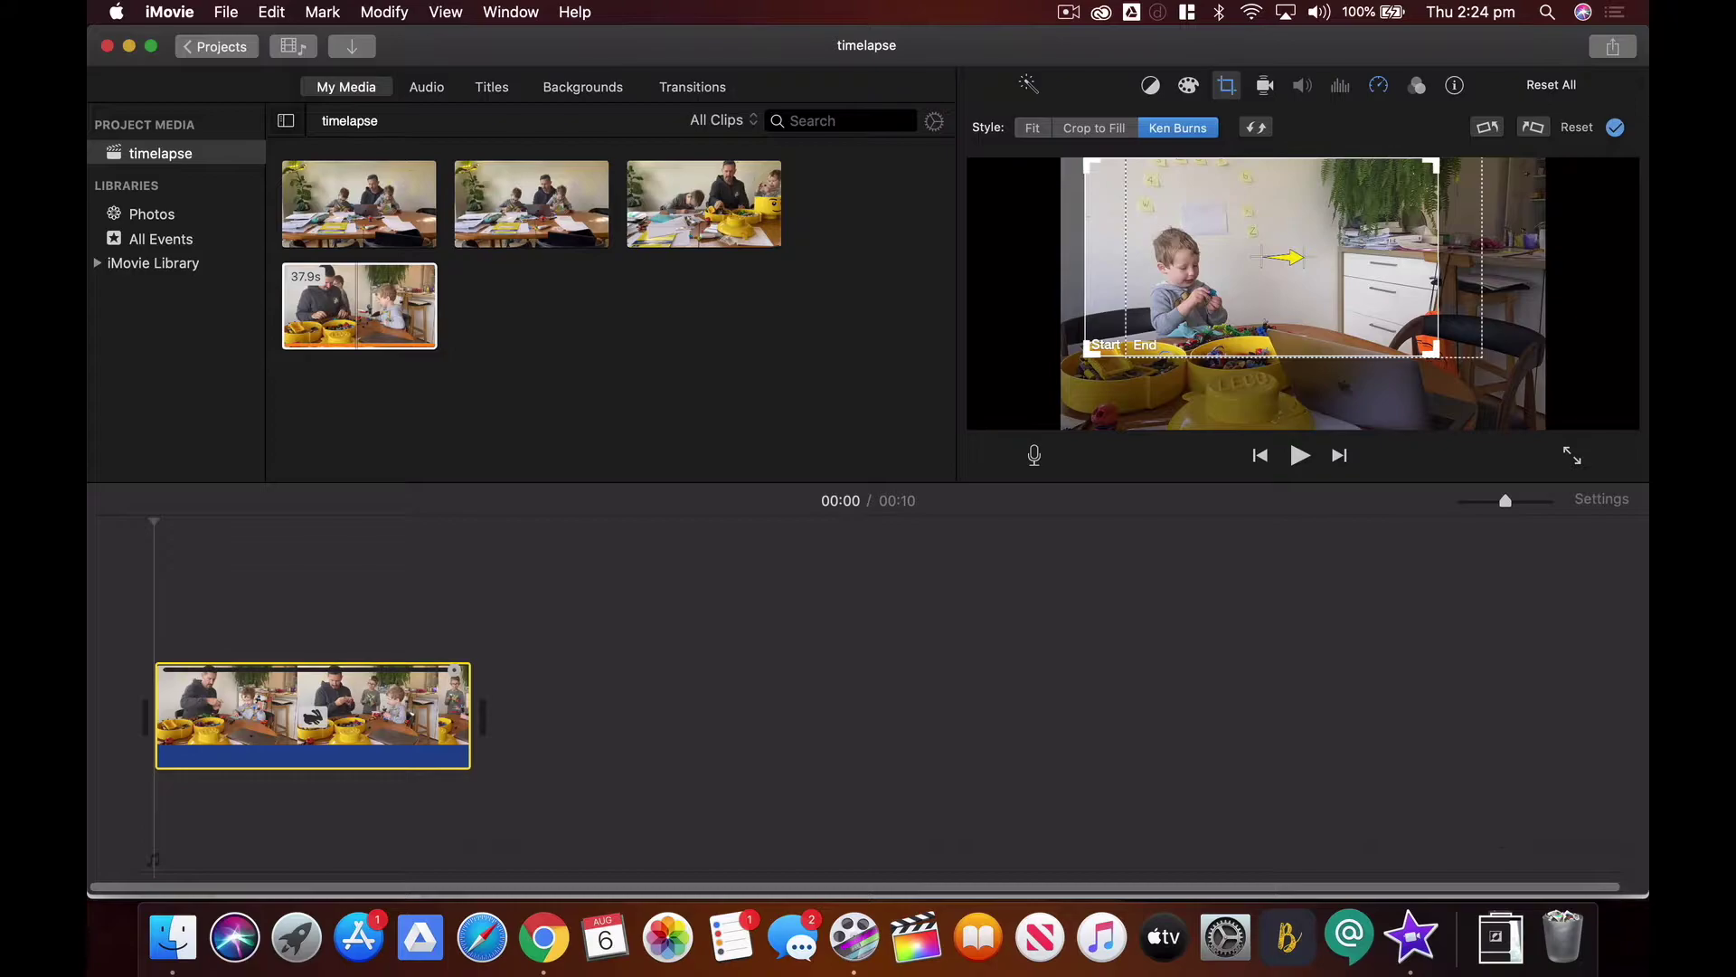
pyautogui.press('space')
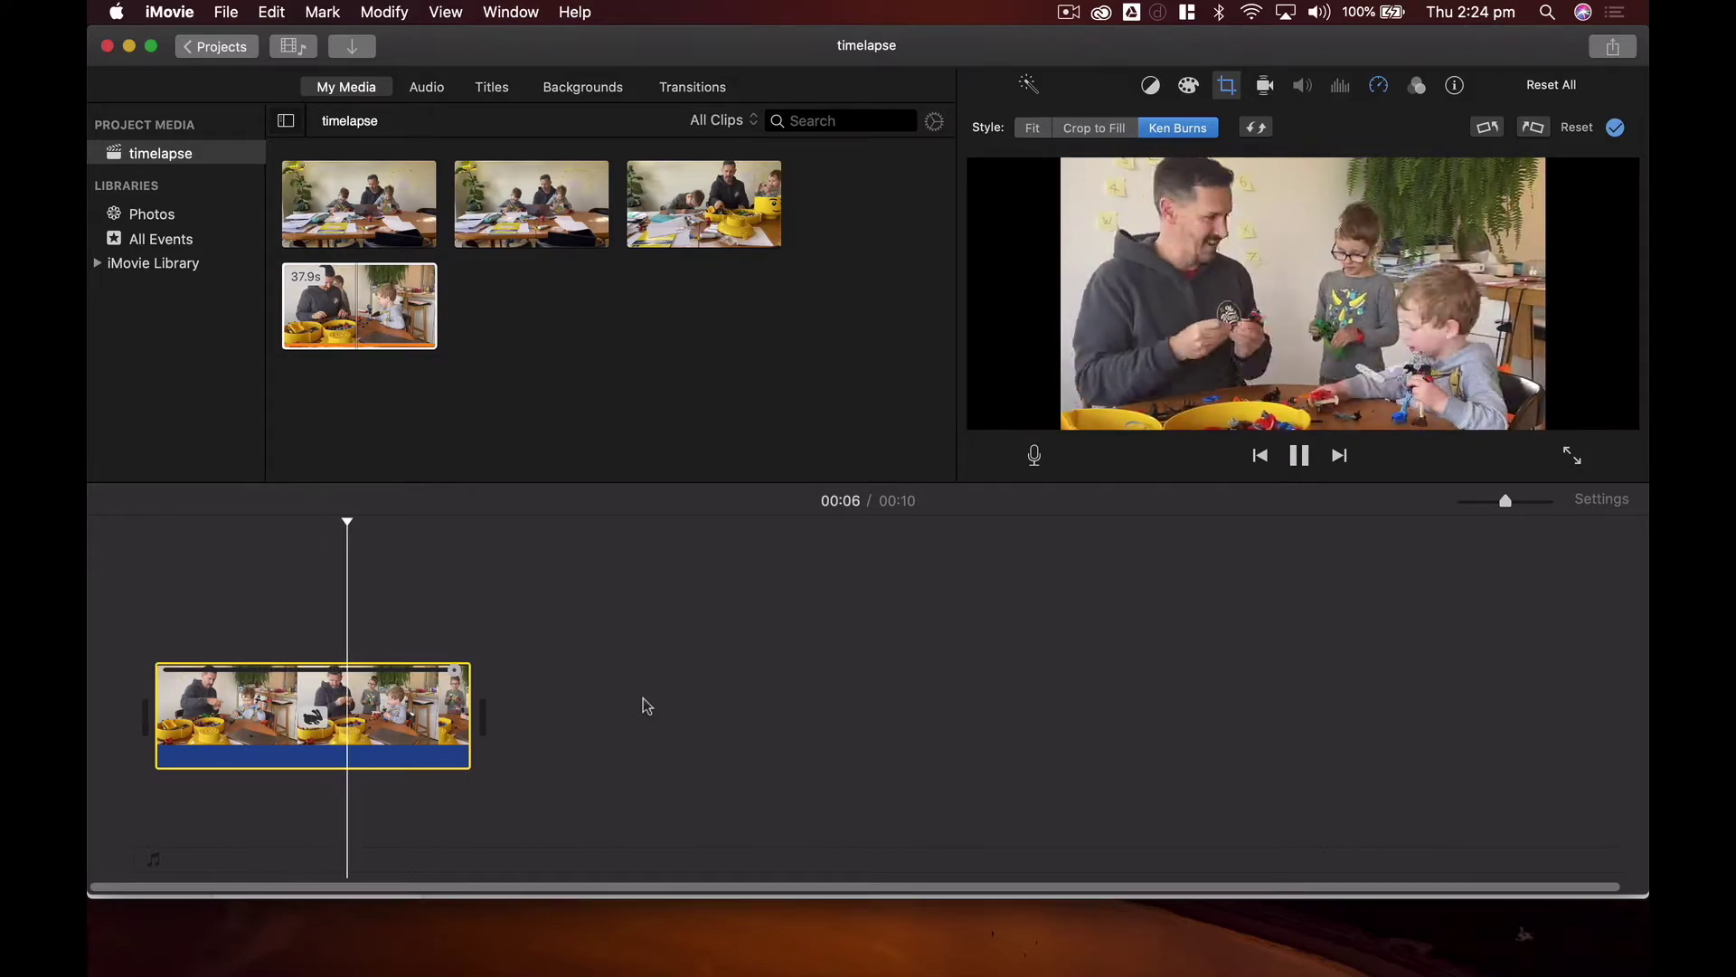
pyautogui.press('space')
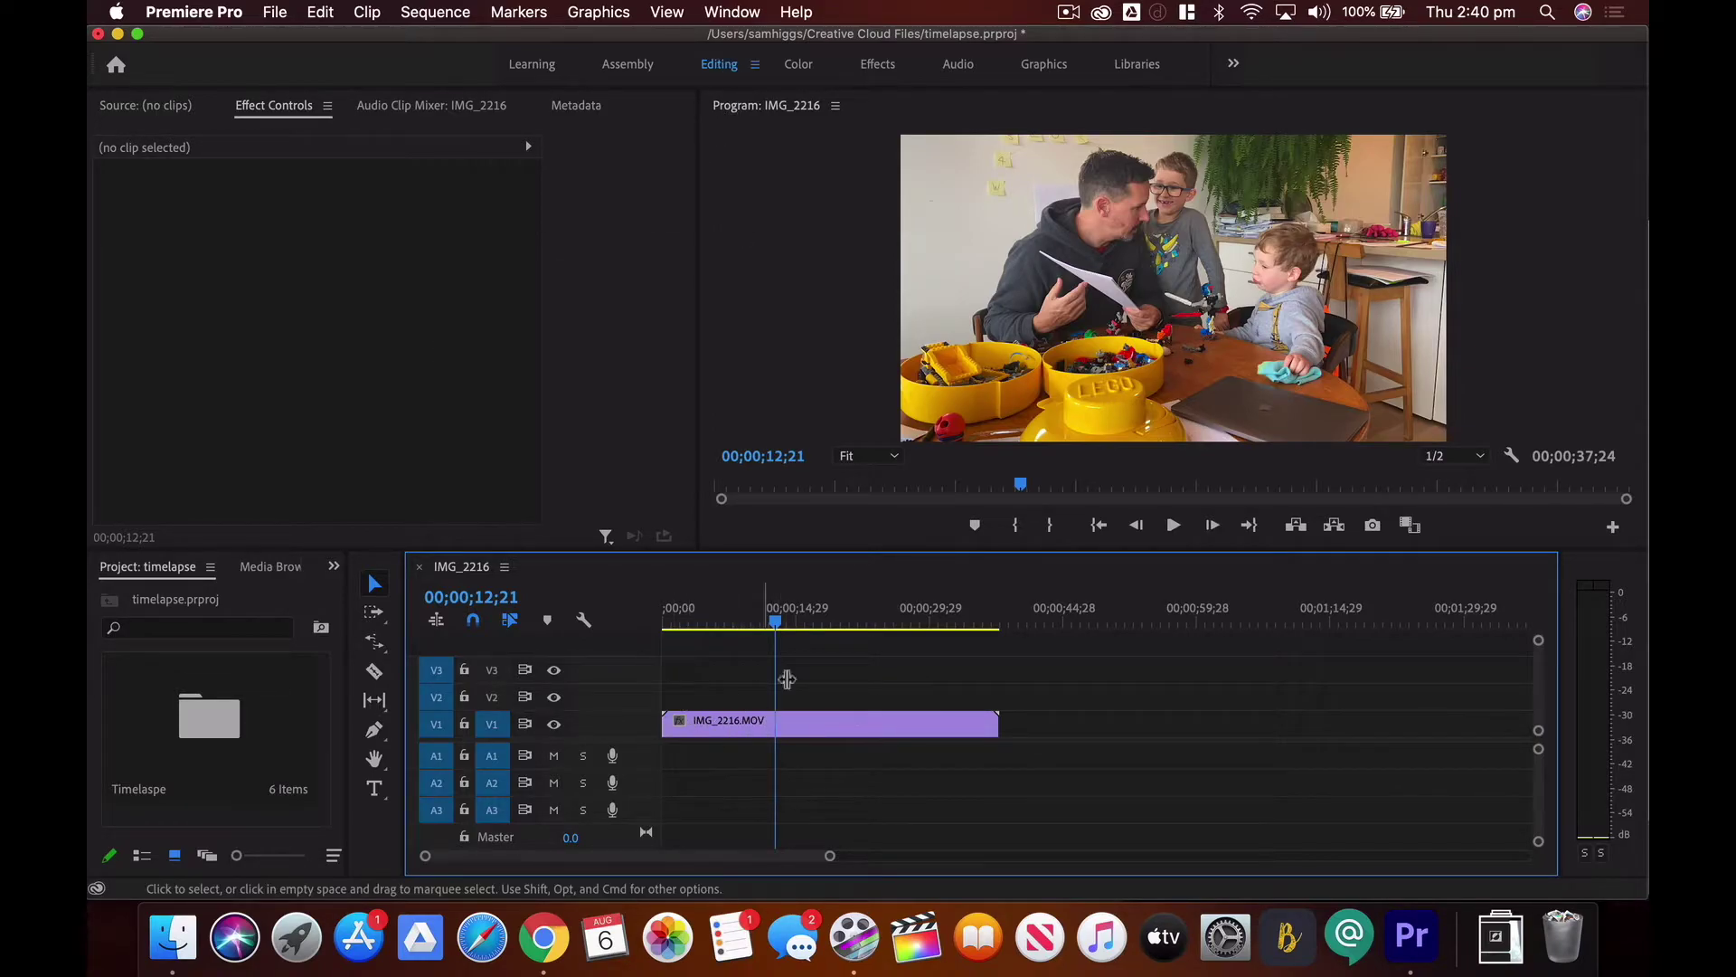
# Switch to Premiere Pro and speed up IMG_2216.MOV with the Rate Stretch Tool, shortening it to 00;00;10;20
pyautogui.moveTo(781, 631)
pyautogui.mouseDown()
pyautogui.moveTo(666, 631)
pyautogui.moveTo(995, 630)
pyautogui.moveTo(804, 631)
pyautogui.mouseUp()
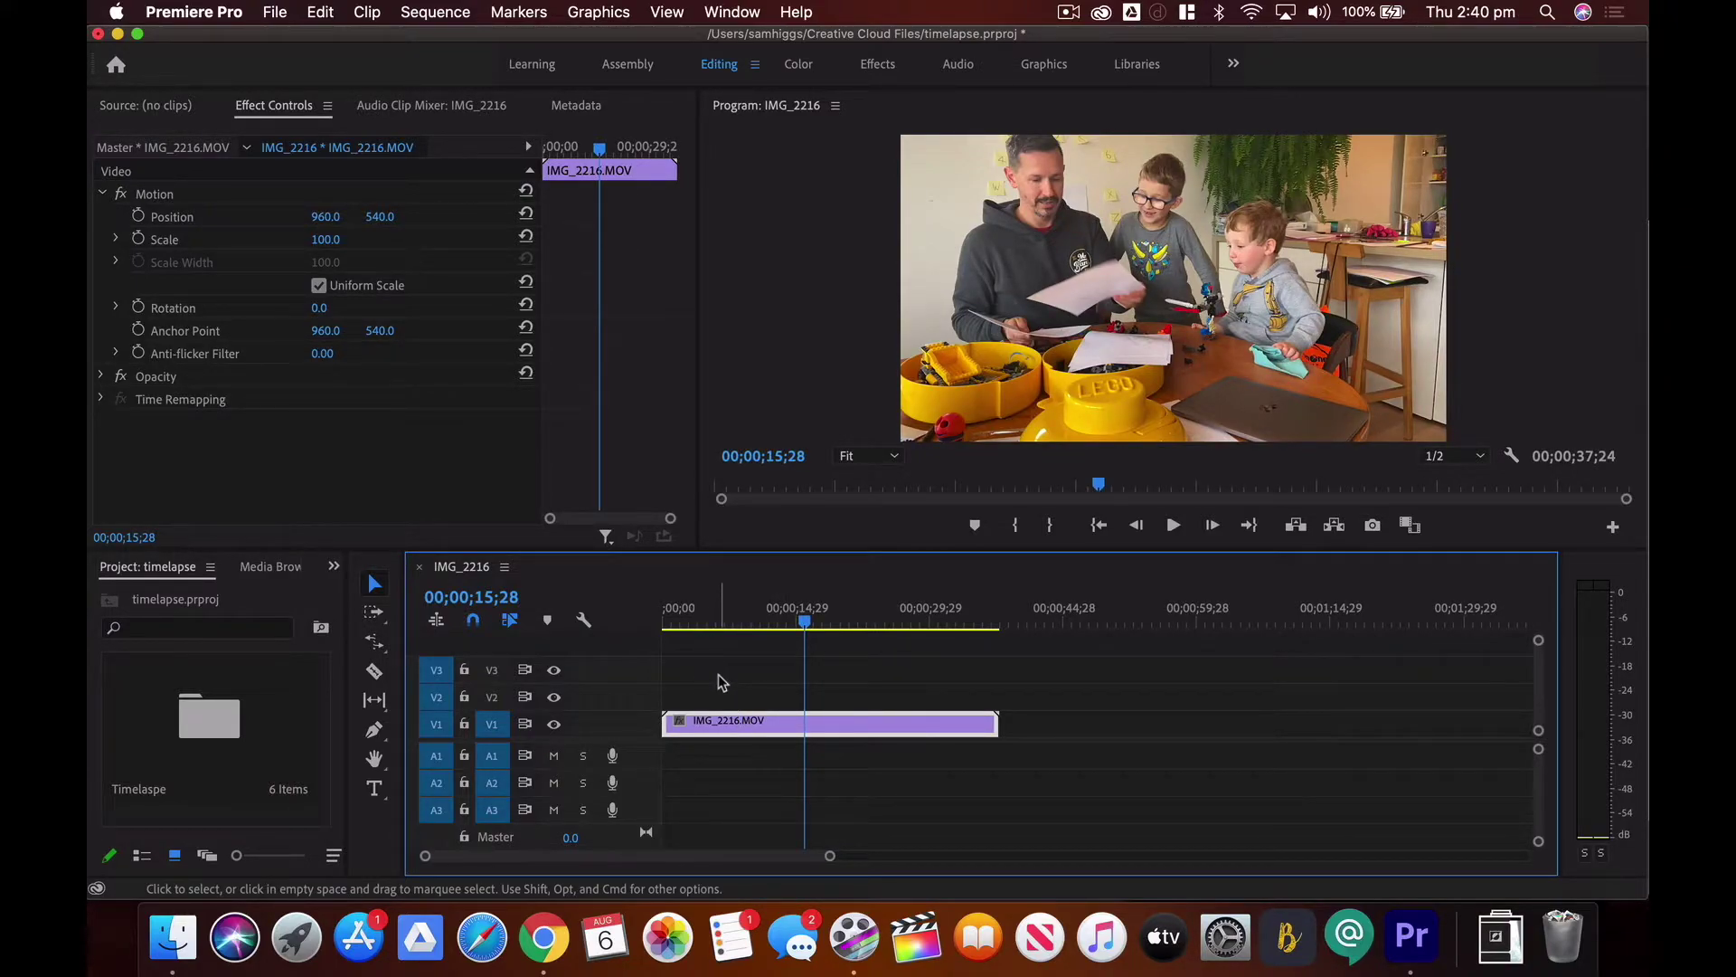
pyautogui.click(378, 644)
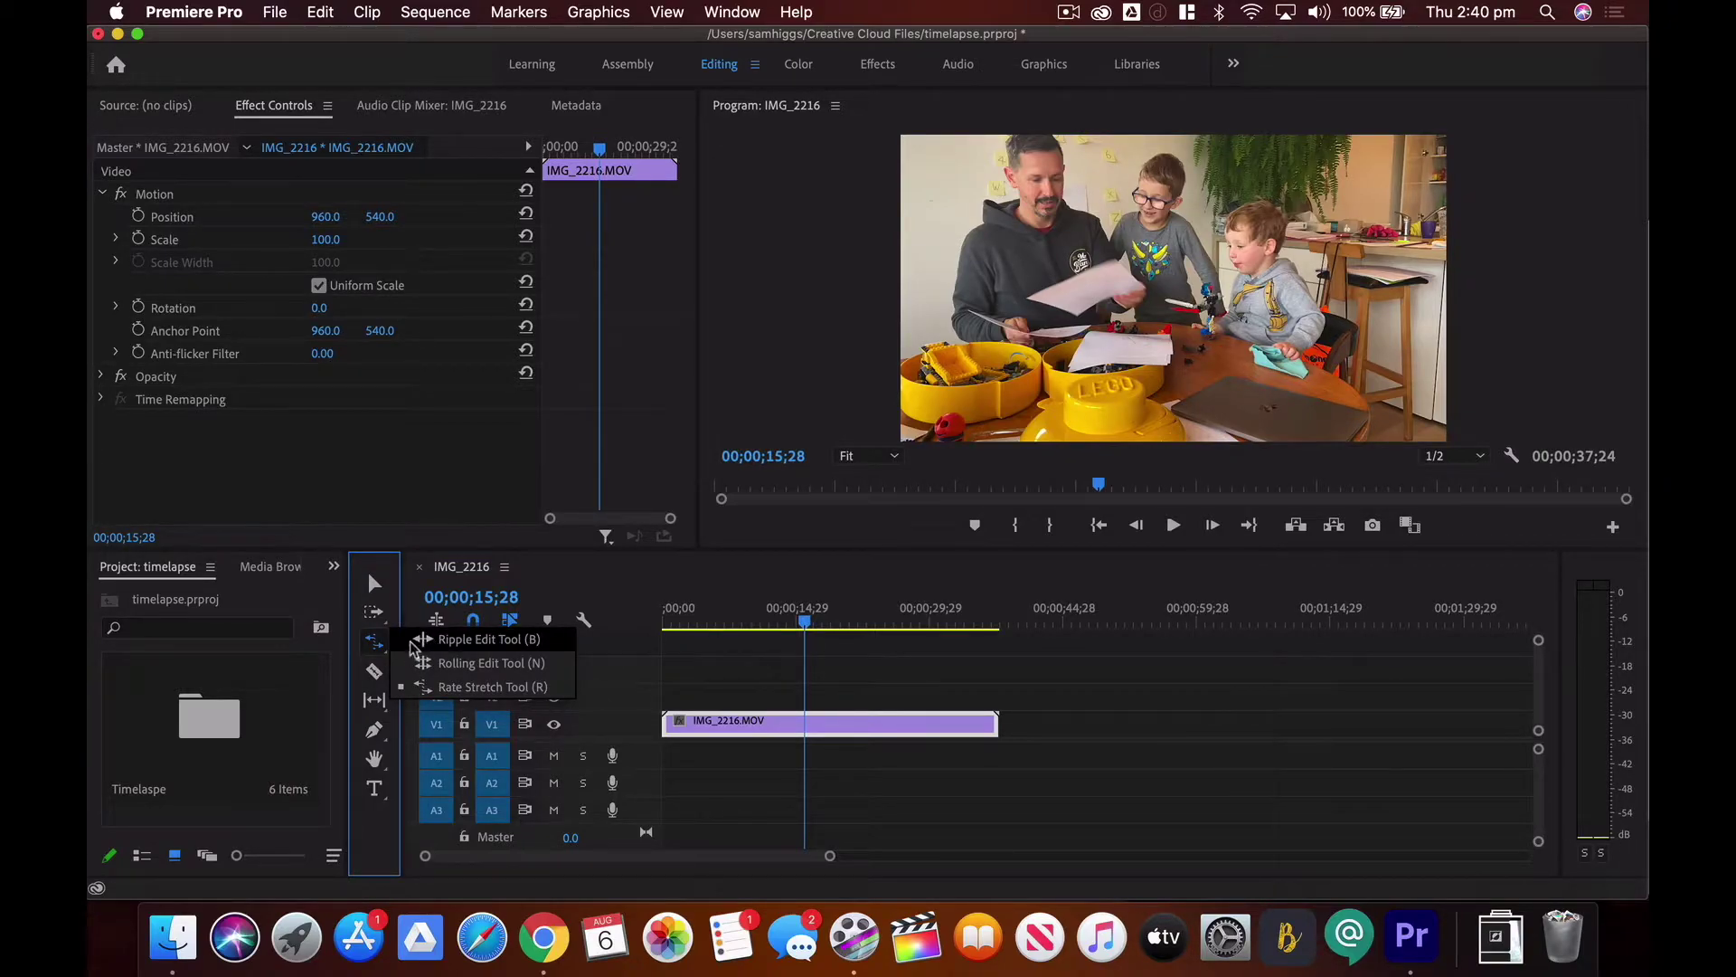
pyautogui.click(449, 689)
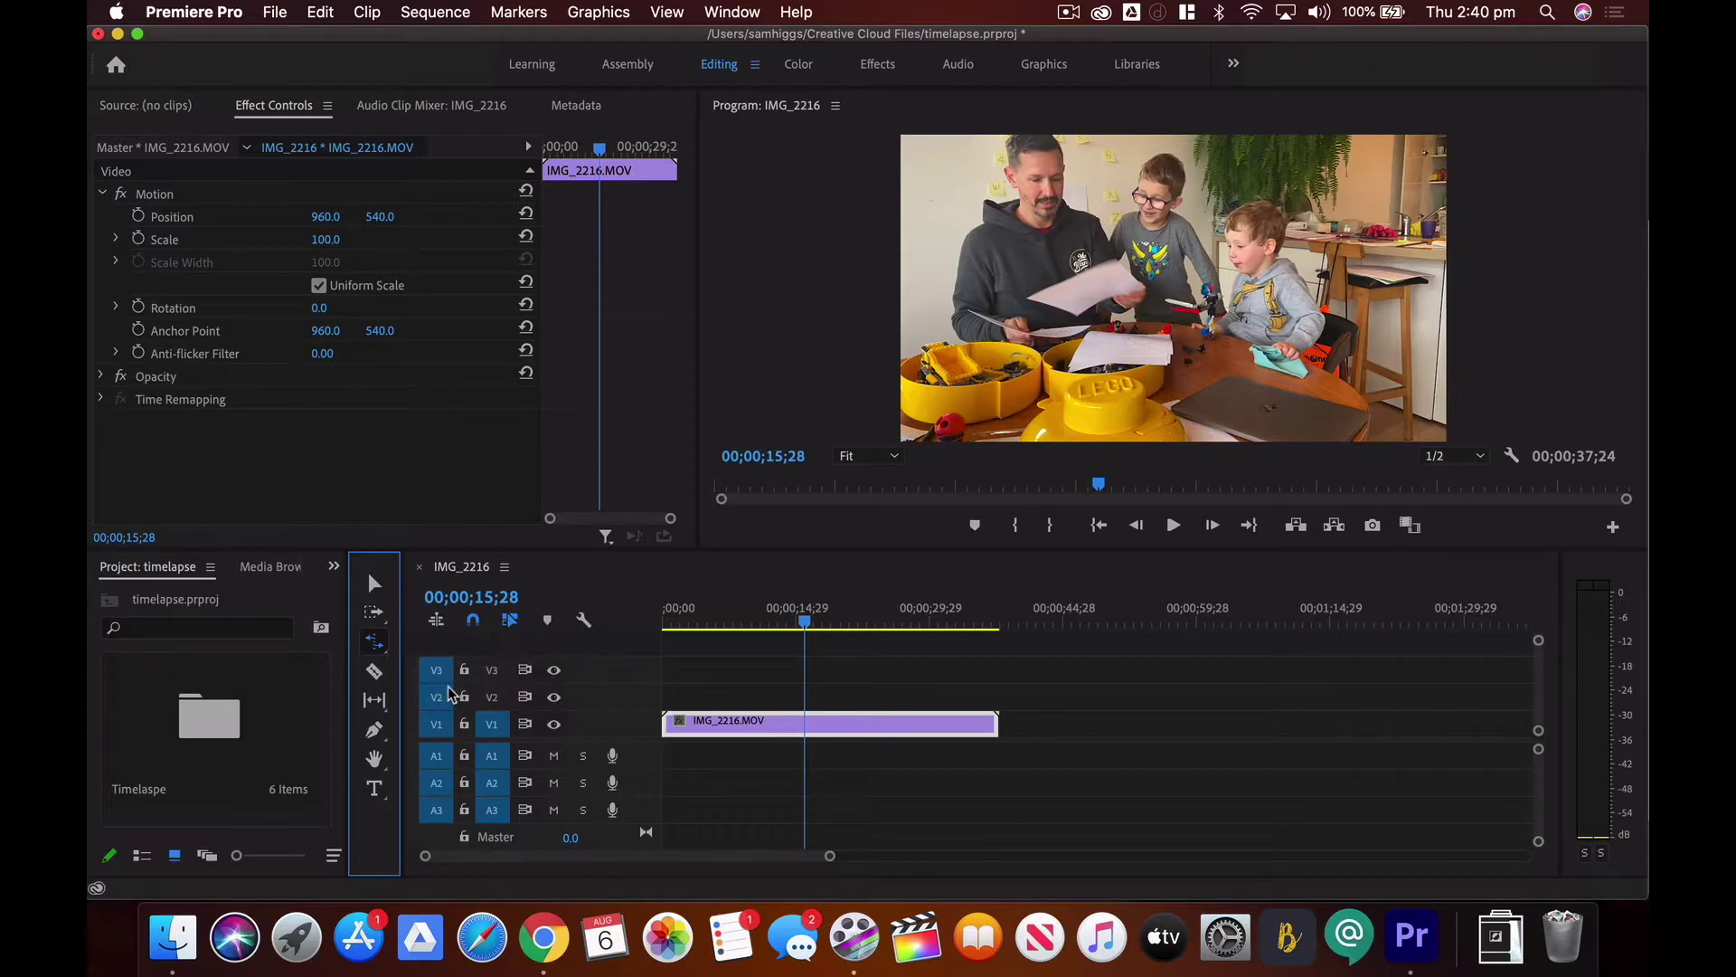
pyautogui.click(997, 722)
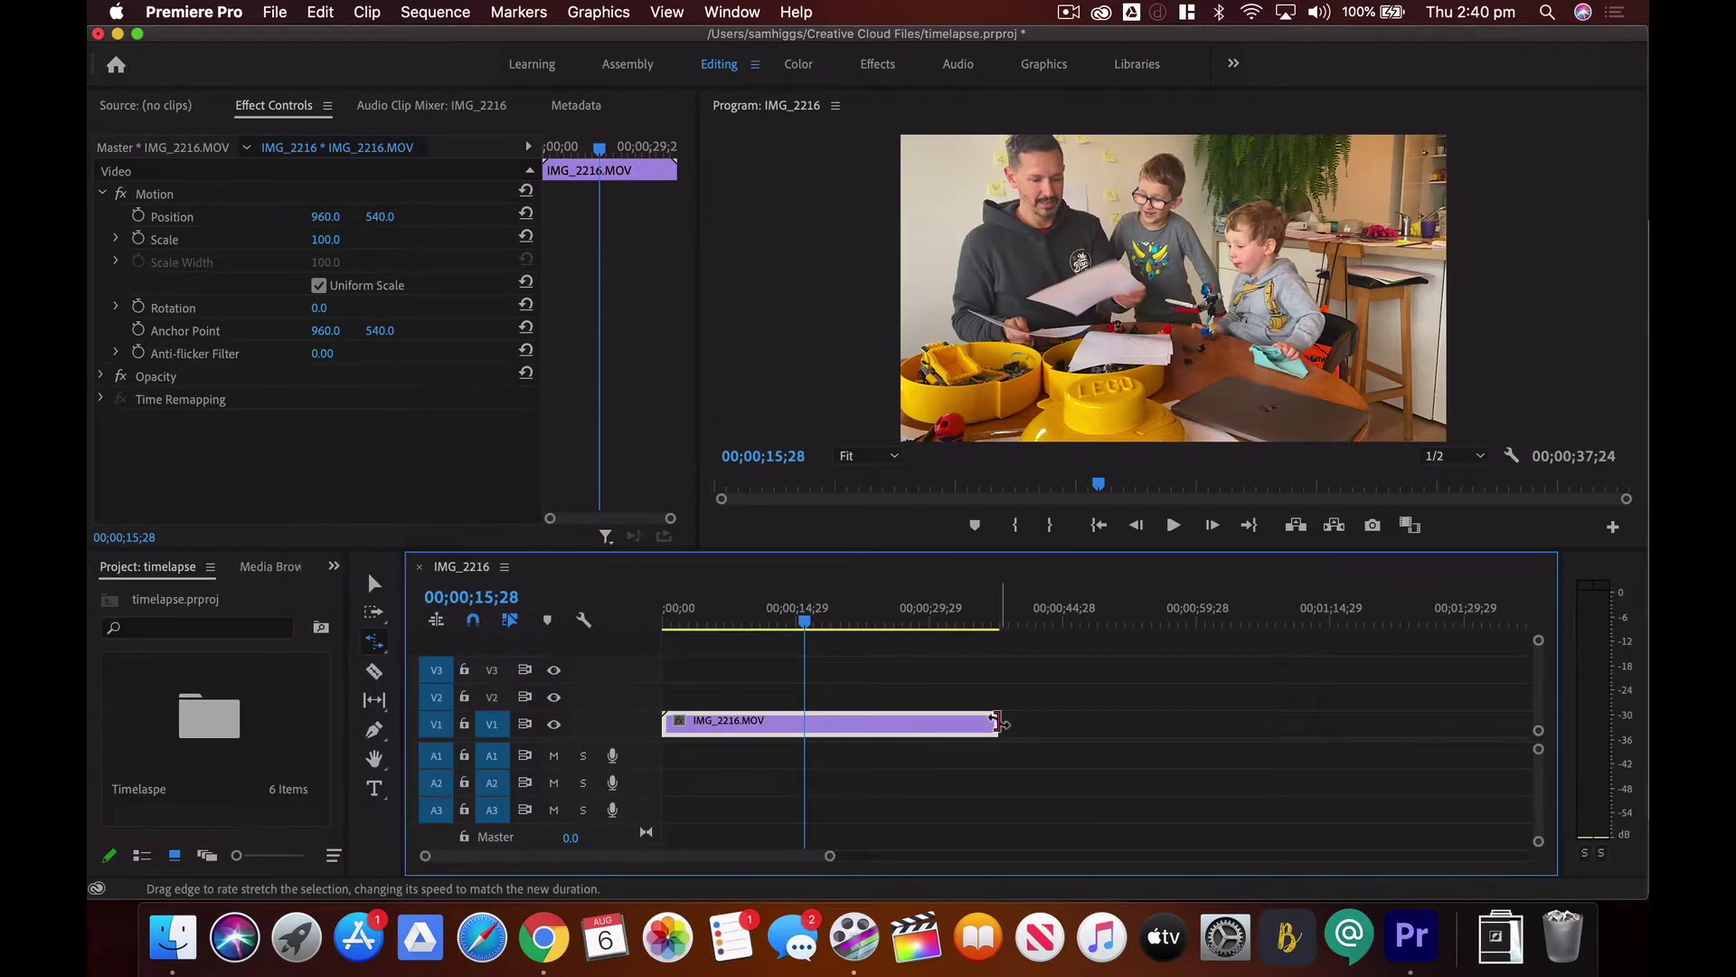
pyautogui.moveTo(993, 721); pyautogui.dragTo(831, 723)
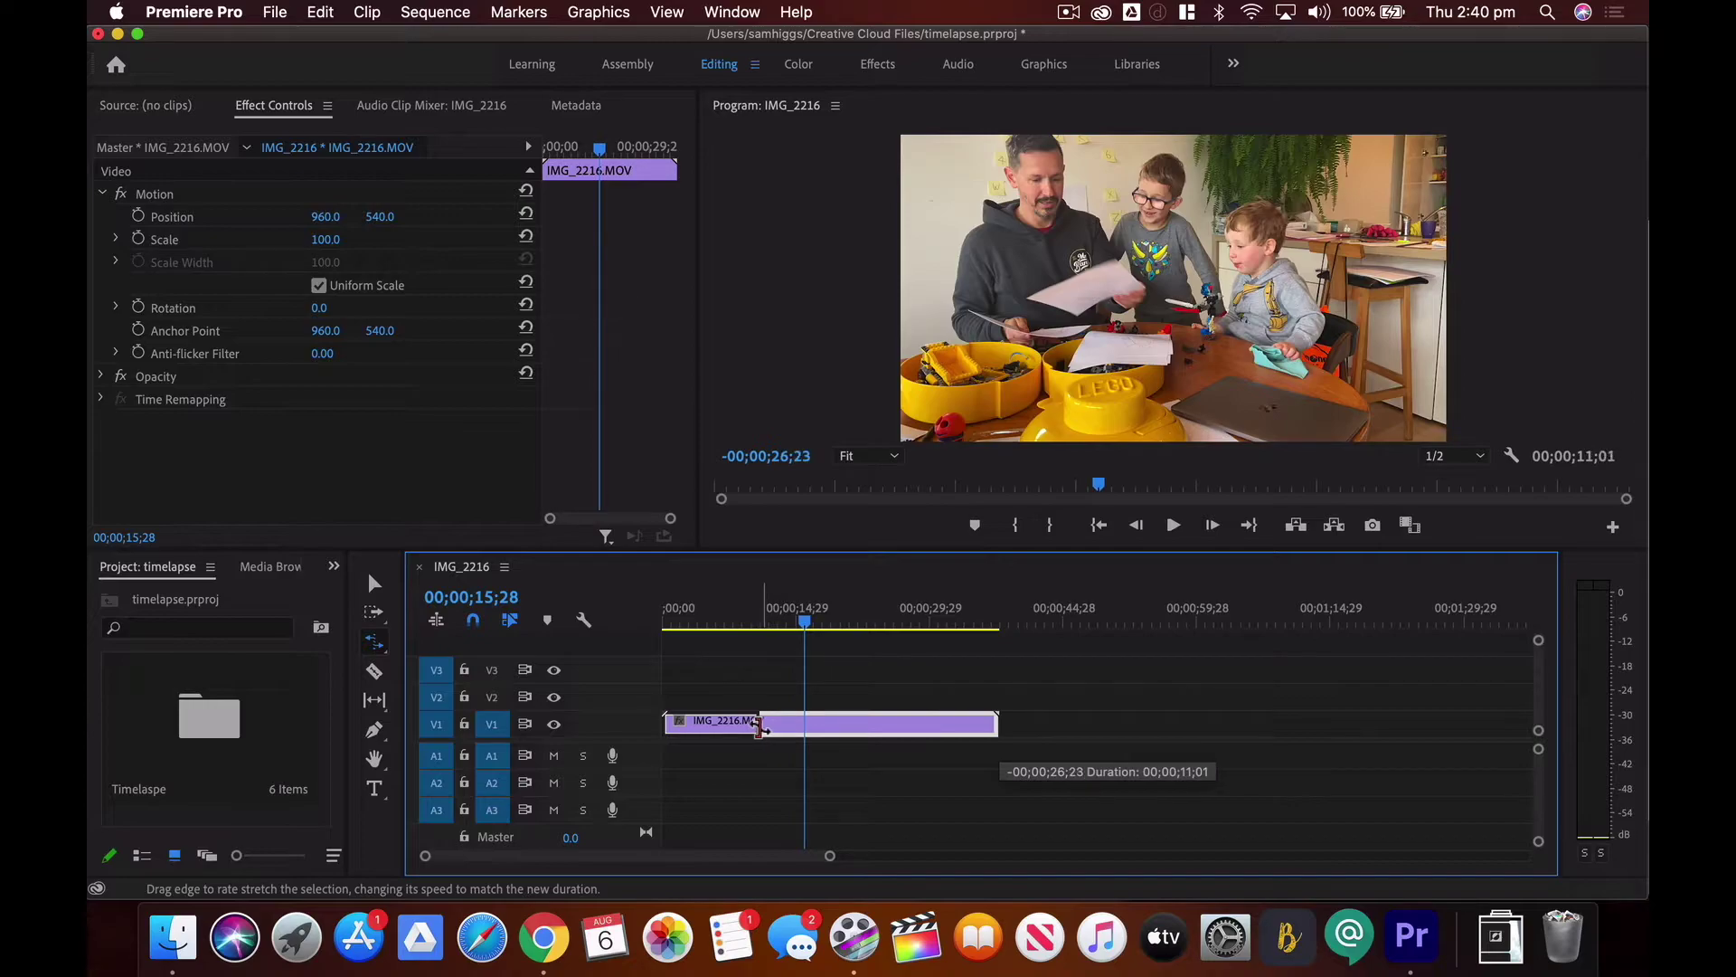
pyautogui.moveTo(758, 728); pyautogui.dragTo(755, 728)
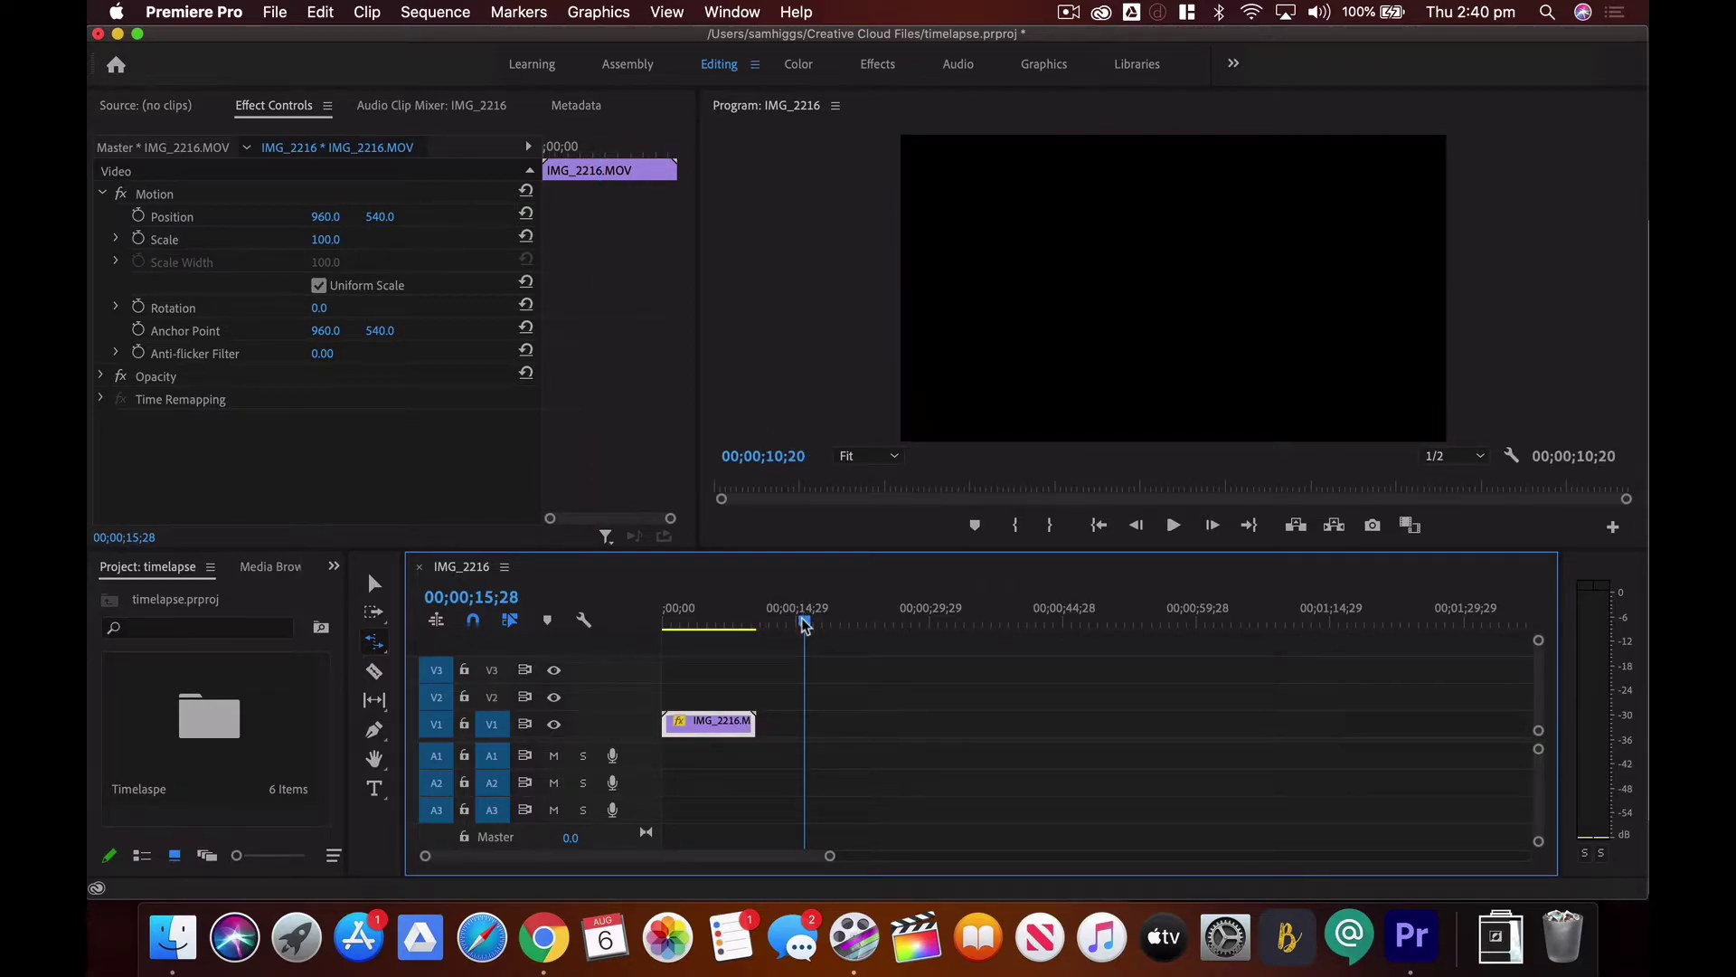
# Play the sped-up IMG_2216.MOV from its start to check the timelapse speed
pyautogui.press('Home')
pyautogui.press('space')
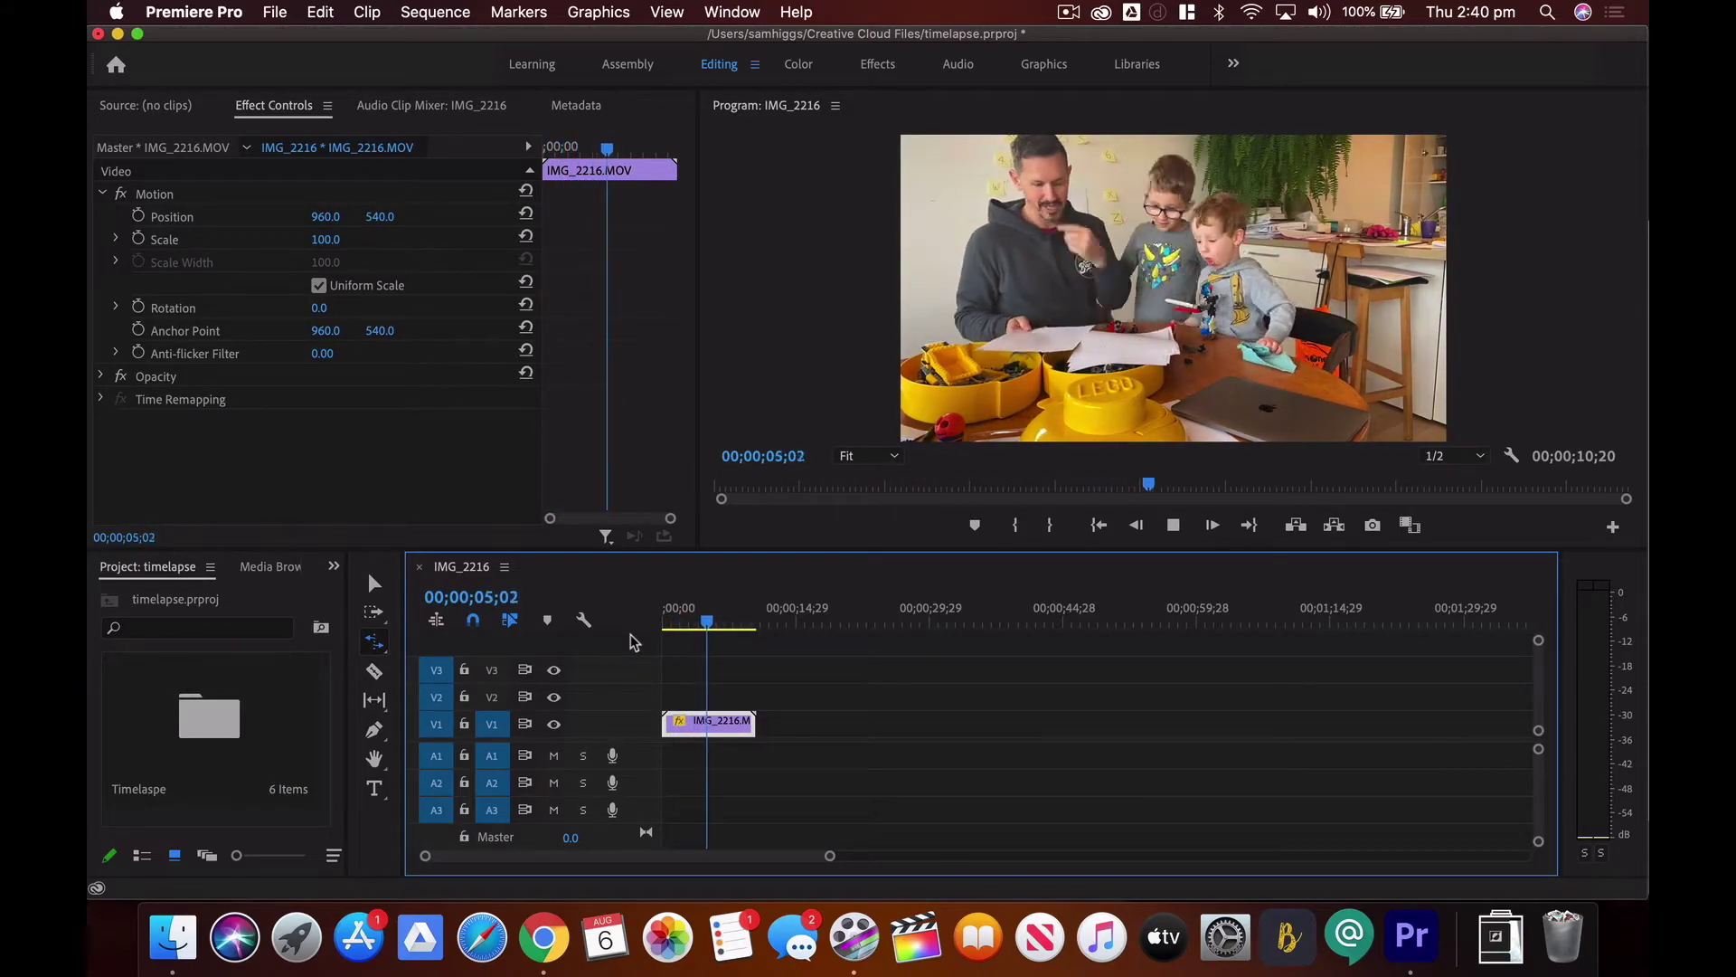
pyautogui.press('space')
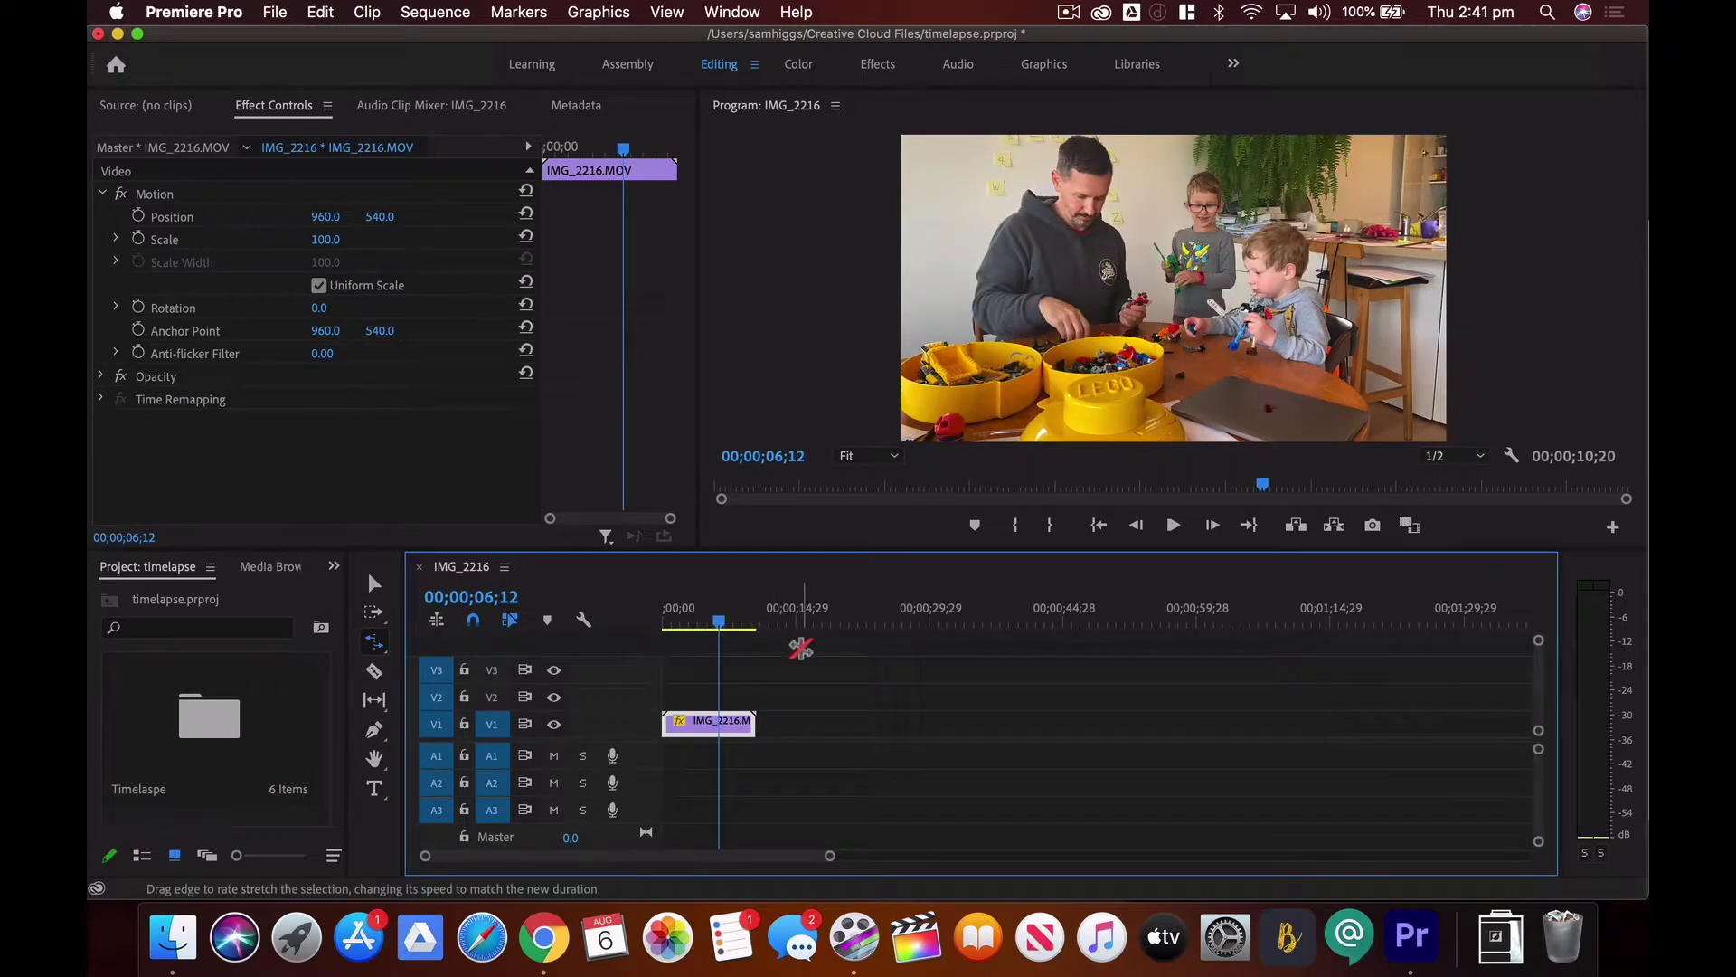
# At 00;00;00;00, enlarge the clip to scale 116.3 and reposition it to 1070.7, 616.3 with the Selection Tool
pyautogui.moveTo(720, 624); pyautogui.dragTo(657, 636)
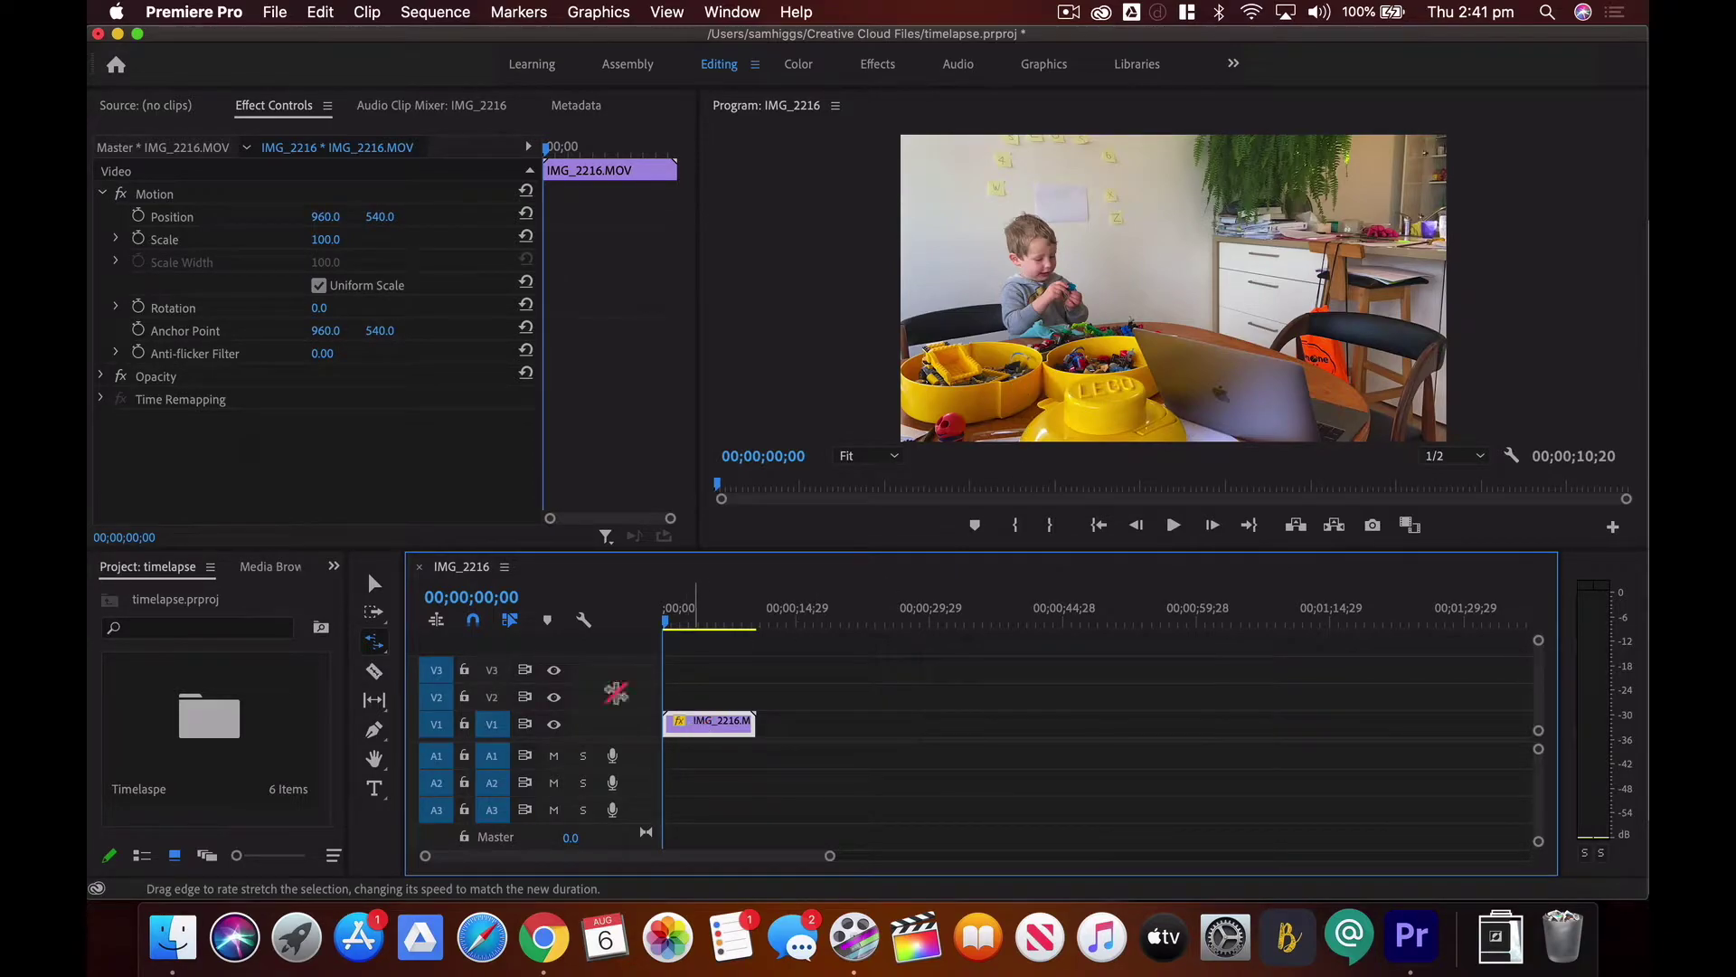
pyautogui.click(374, 585)
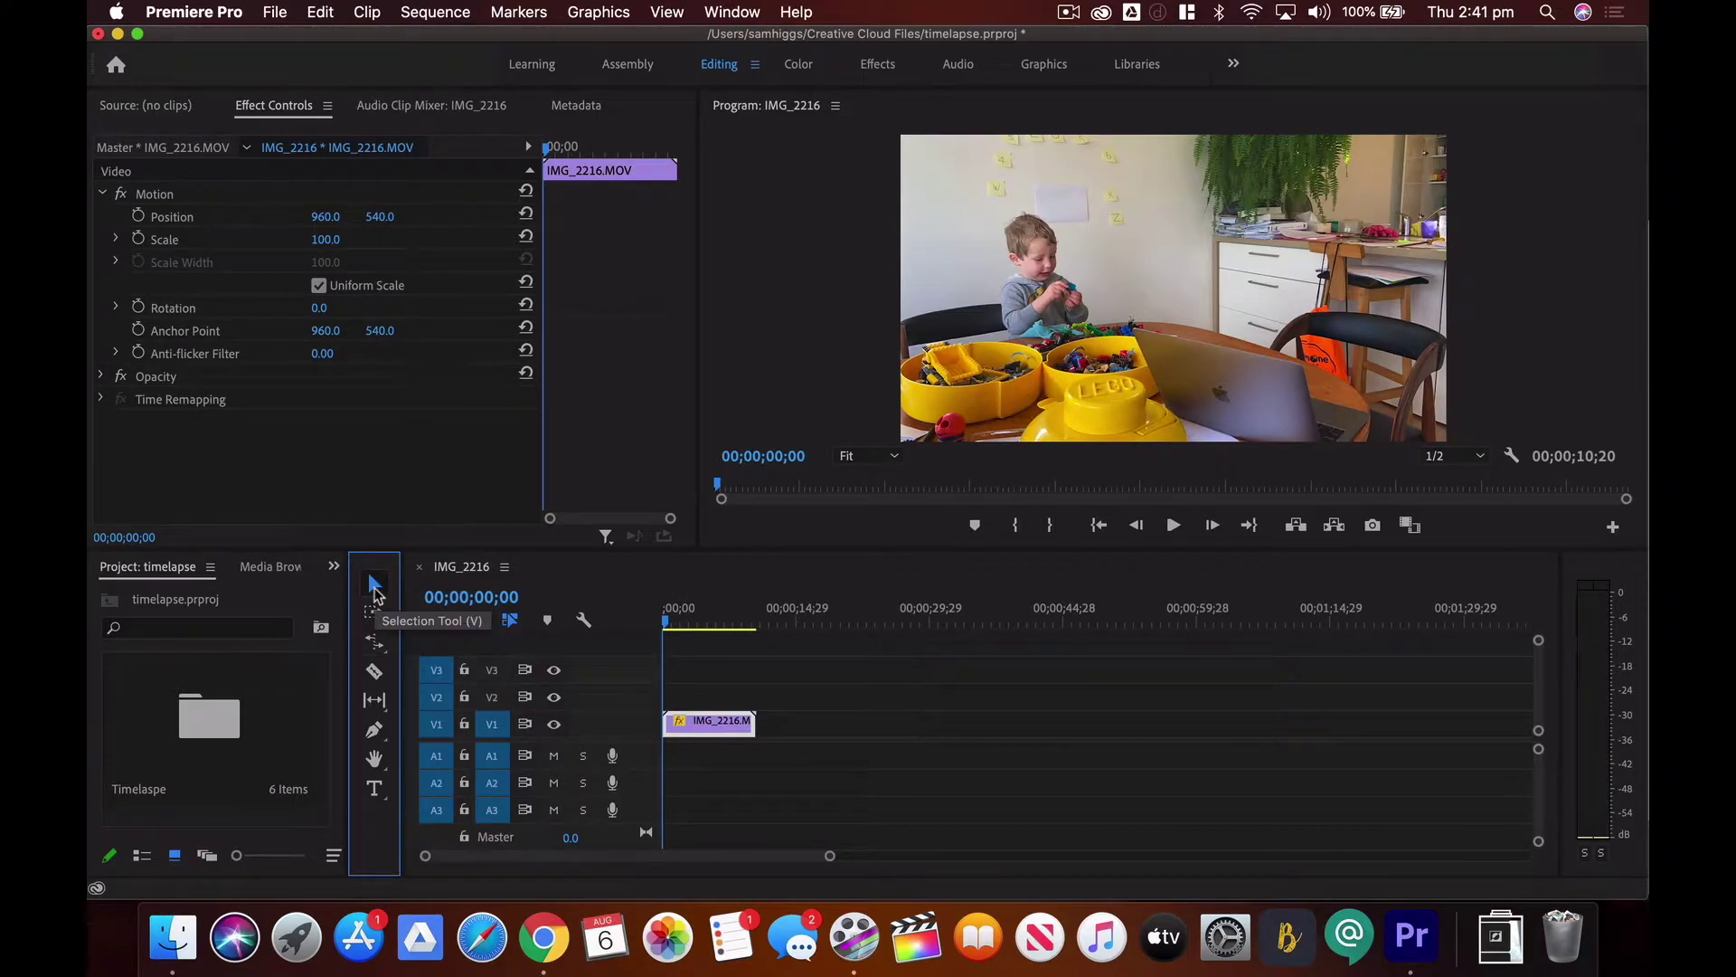
pyautogui.click(1013, 336)
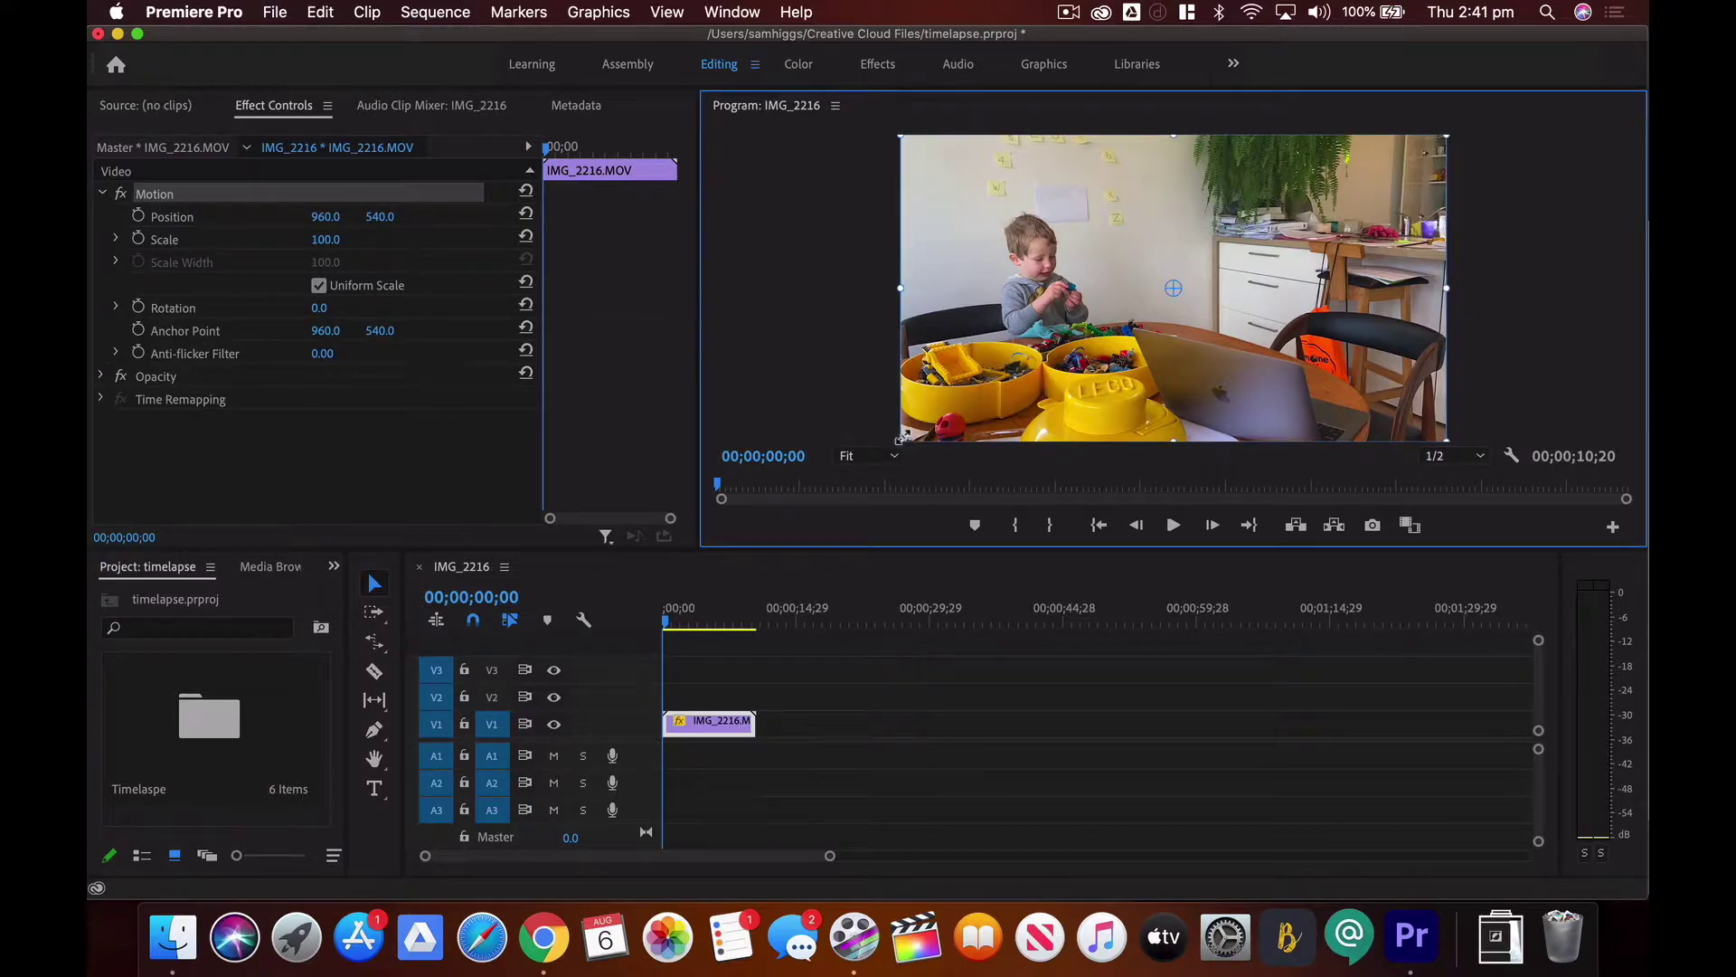
pyautogui.moveTo(898, 442); pyautogui.dragTo(861, 462)
pyautogui.moveTo(966, 308); pyautogui.dragTo(998, 330)
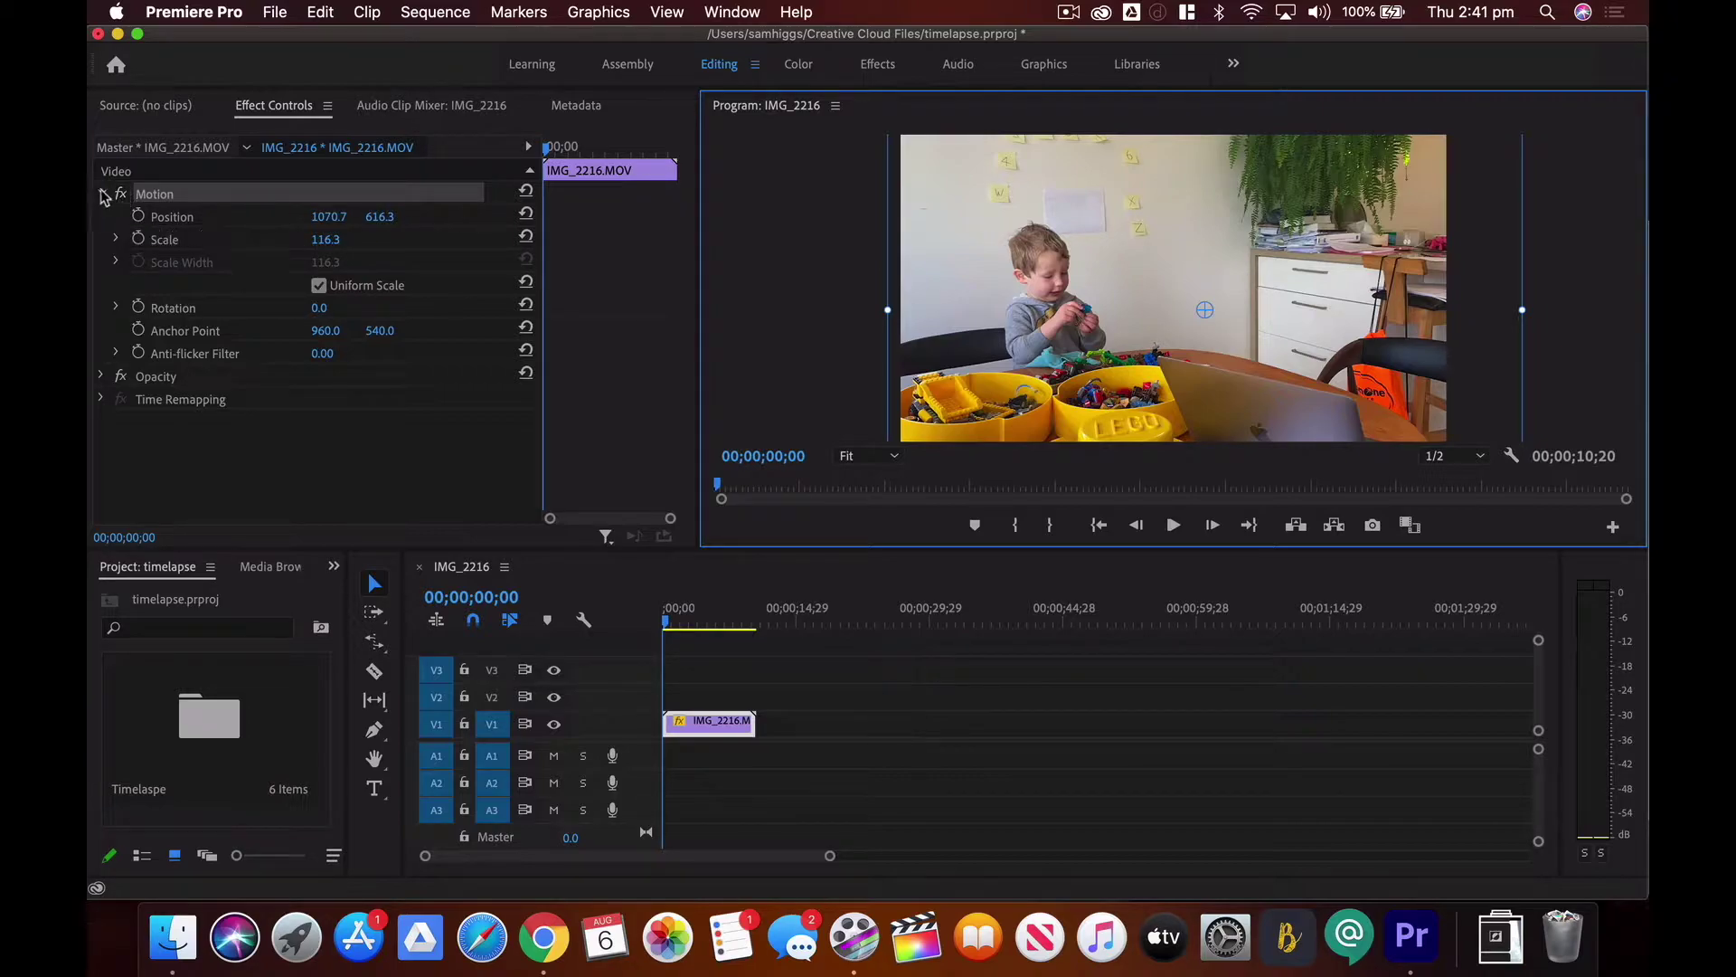
# Keyframe the clip's Position at its start, and shift the picture horizontally to 807.3, 616.3 at 00;00;10;17
pyautogui.click(138, 217)
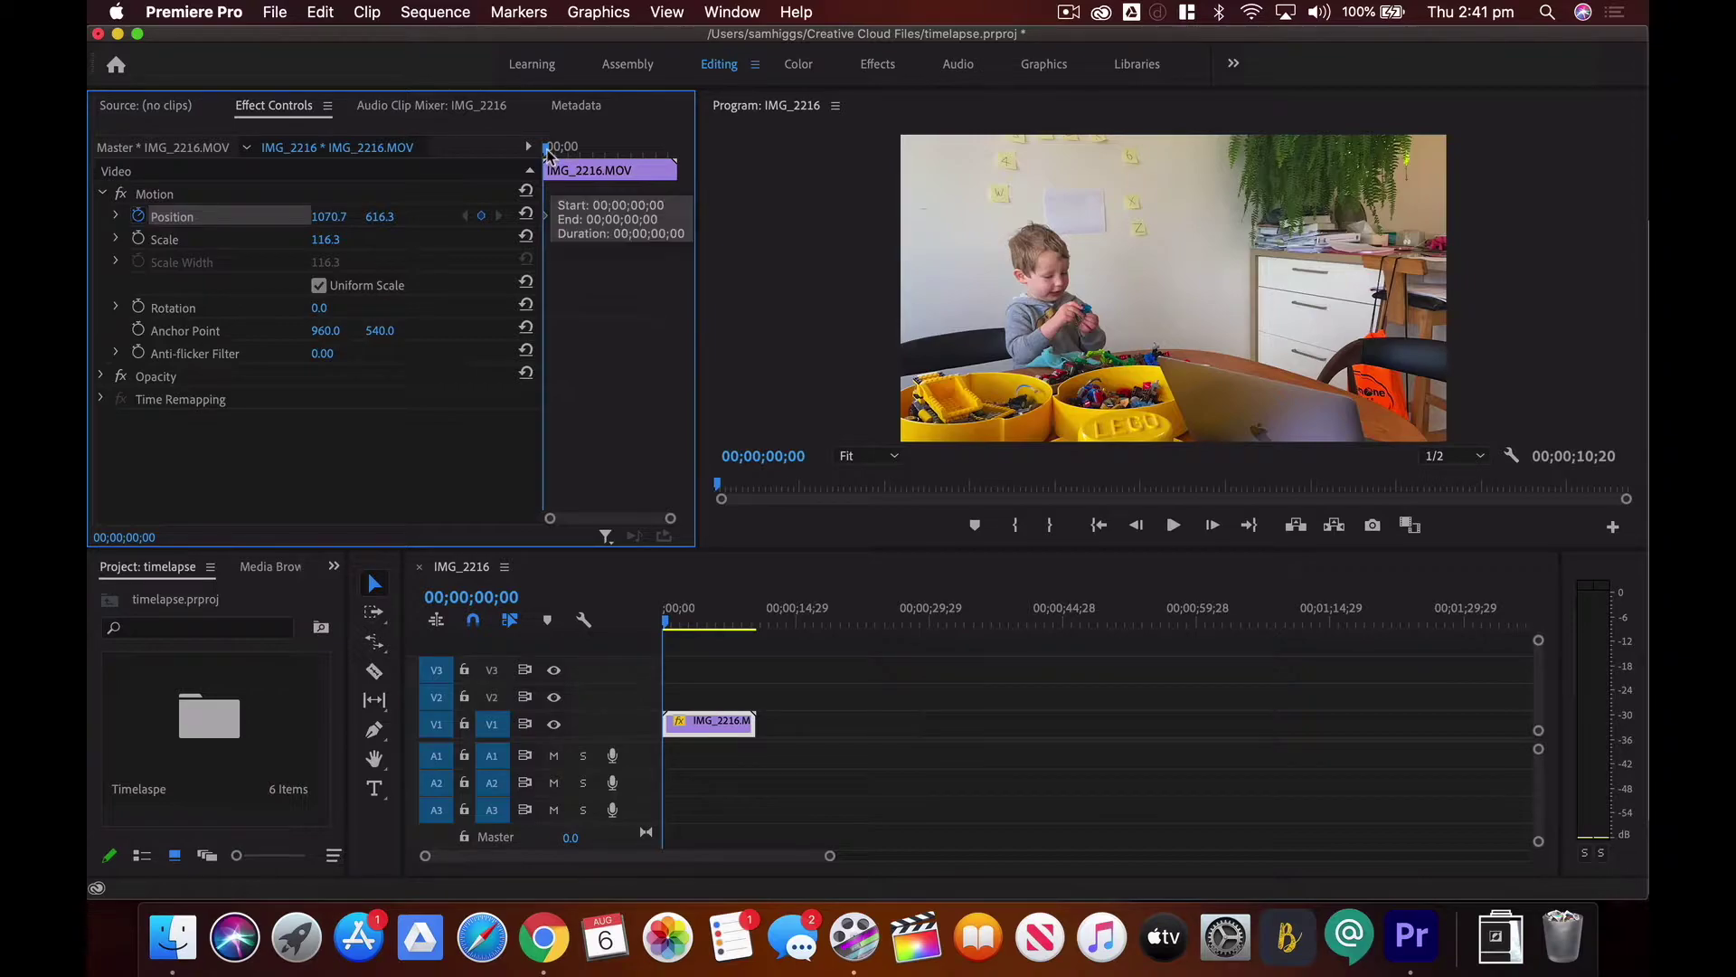
pyautogui.moveTo(548, 152); pyautogui.dragTo(685, 164)
pyautogui.click(1117, 262)
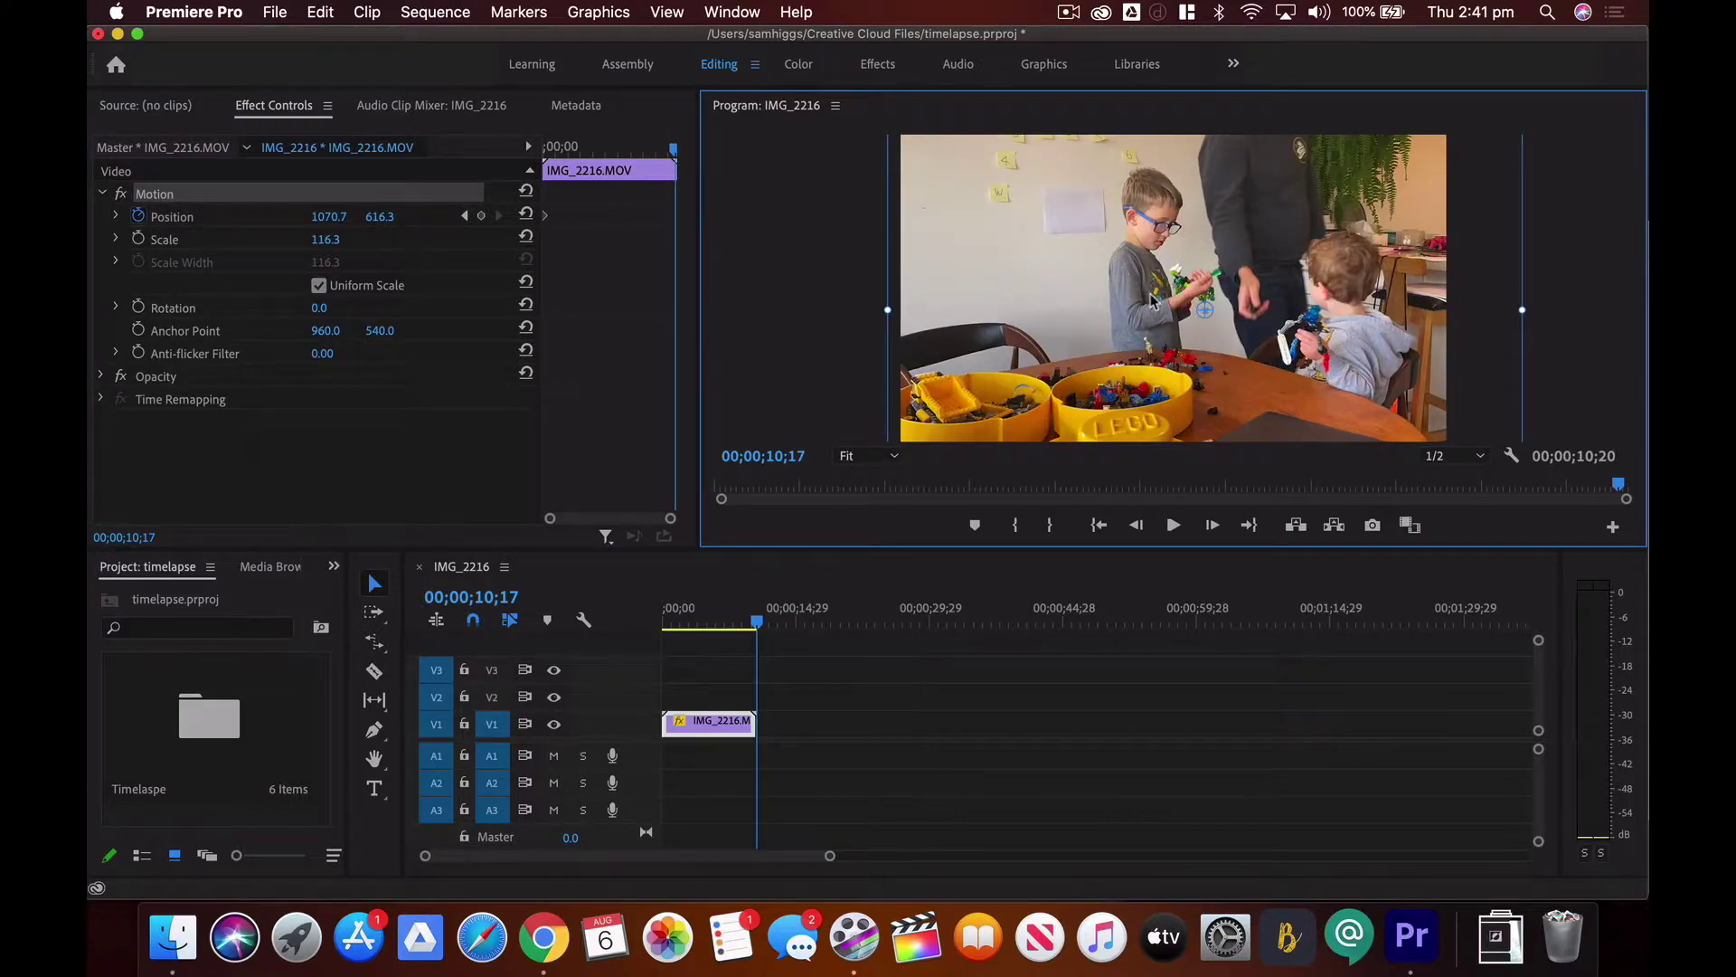
pyautogui.moveTo(1273, 323); pyautogui.dragTo(1196, 321)
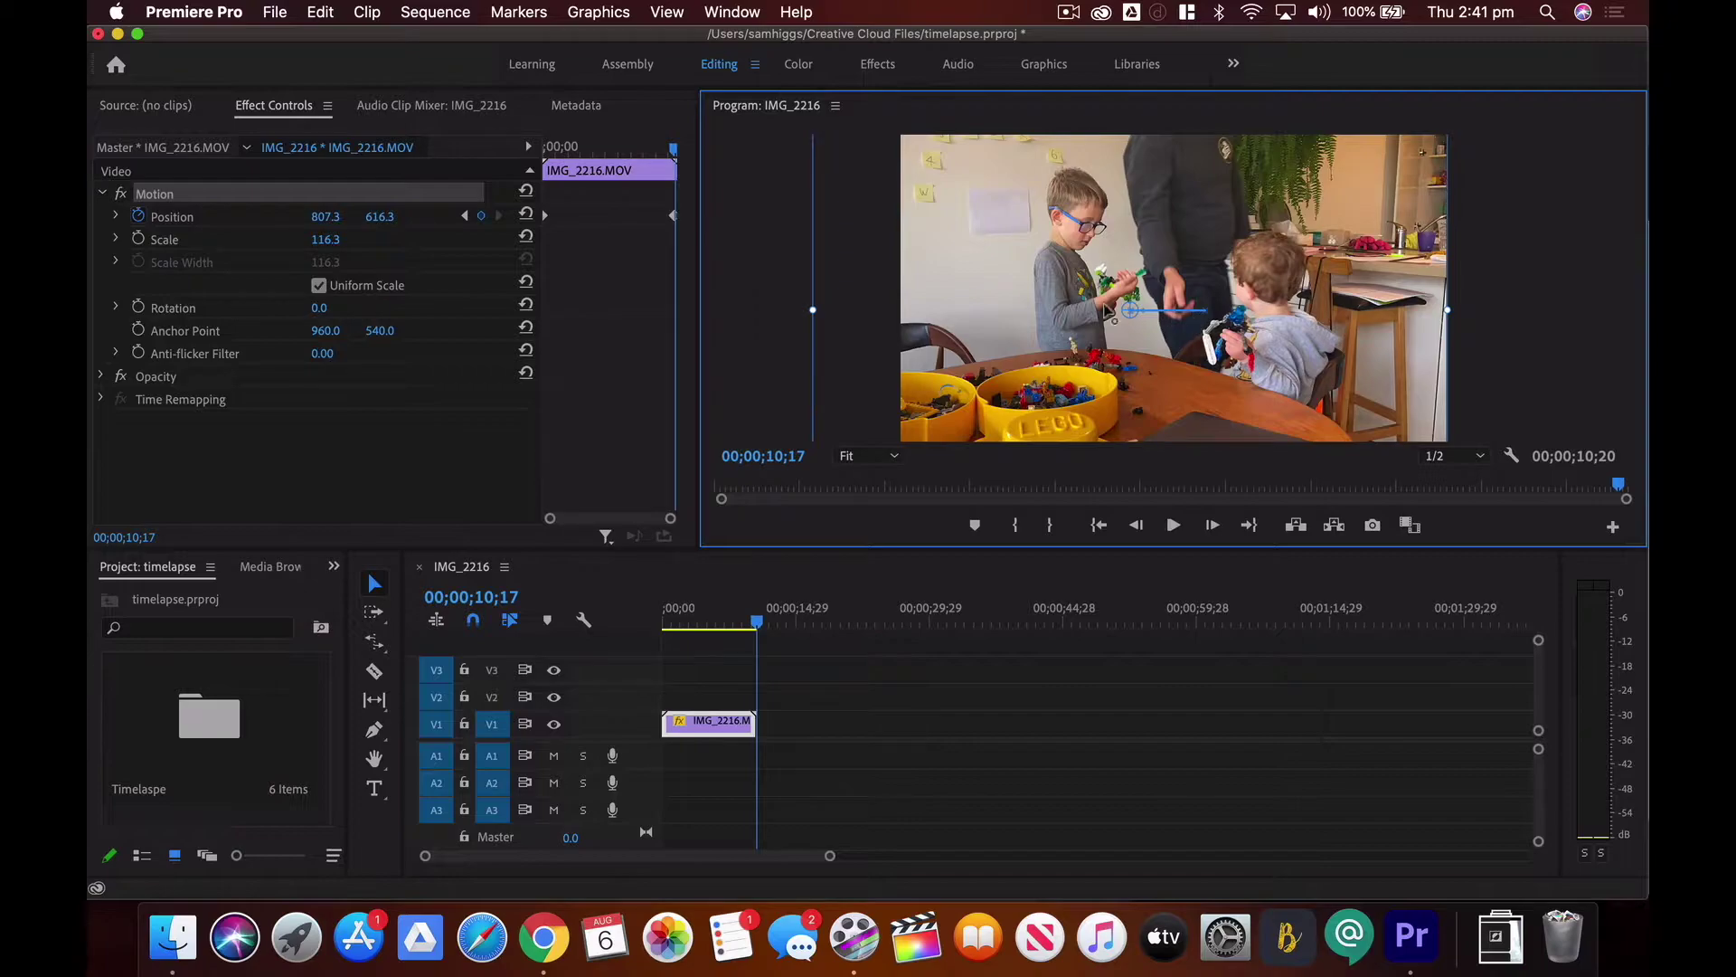
# Play the clip from its start to check the animated sideways movement
pyautogui.moveTo(677, 159); pyautogui.dragTo(540, 159)
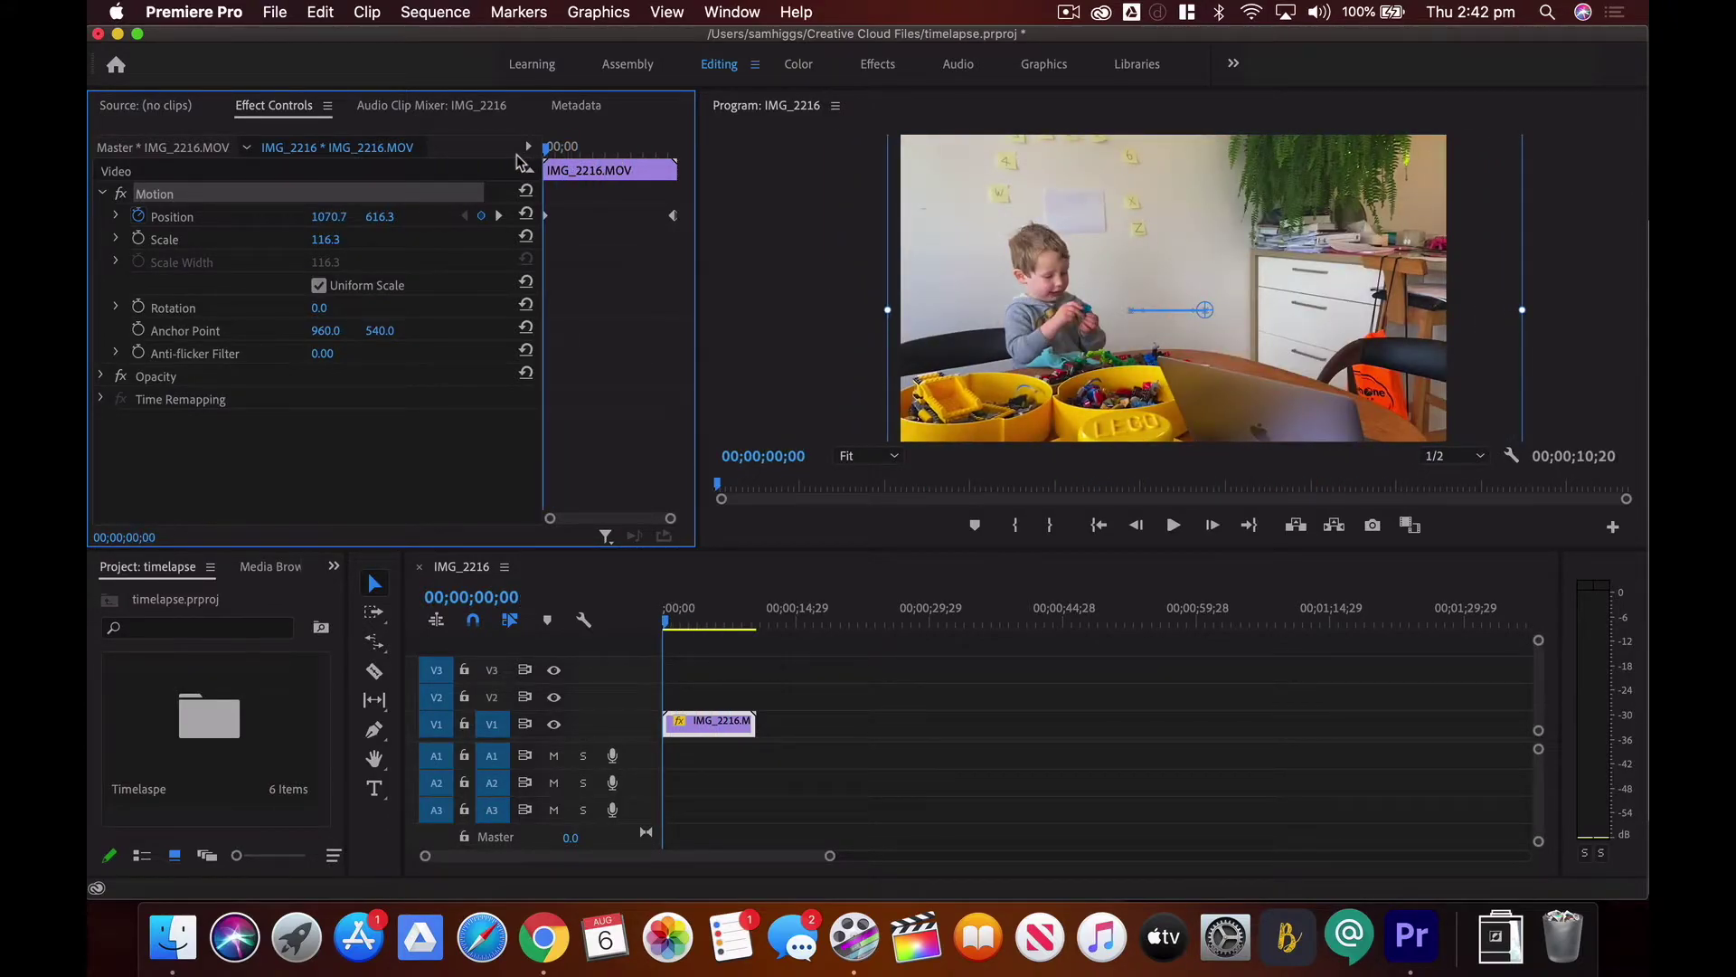
pyautogui.press('space')
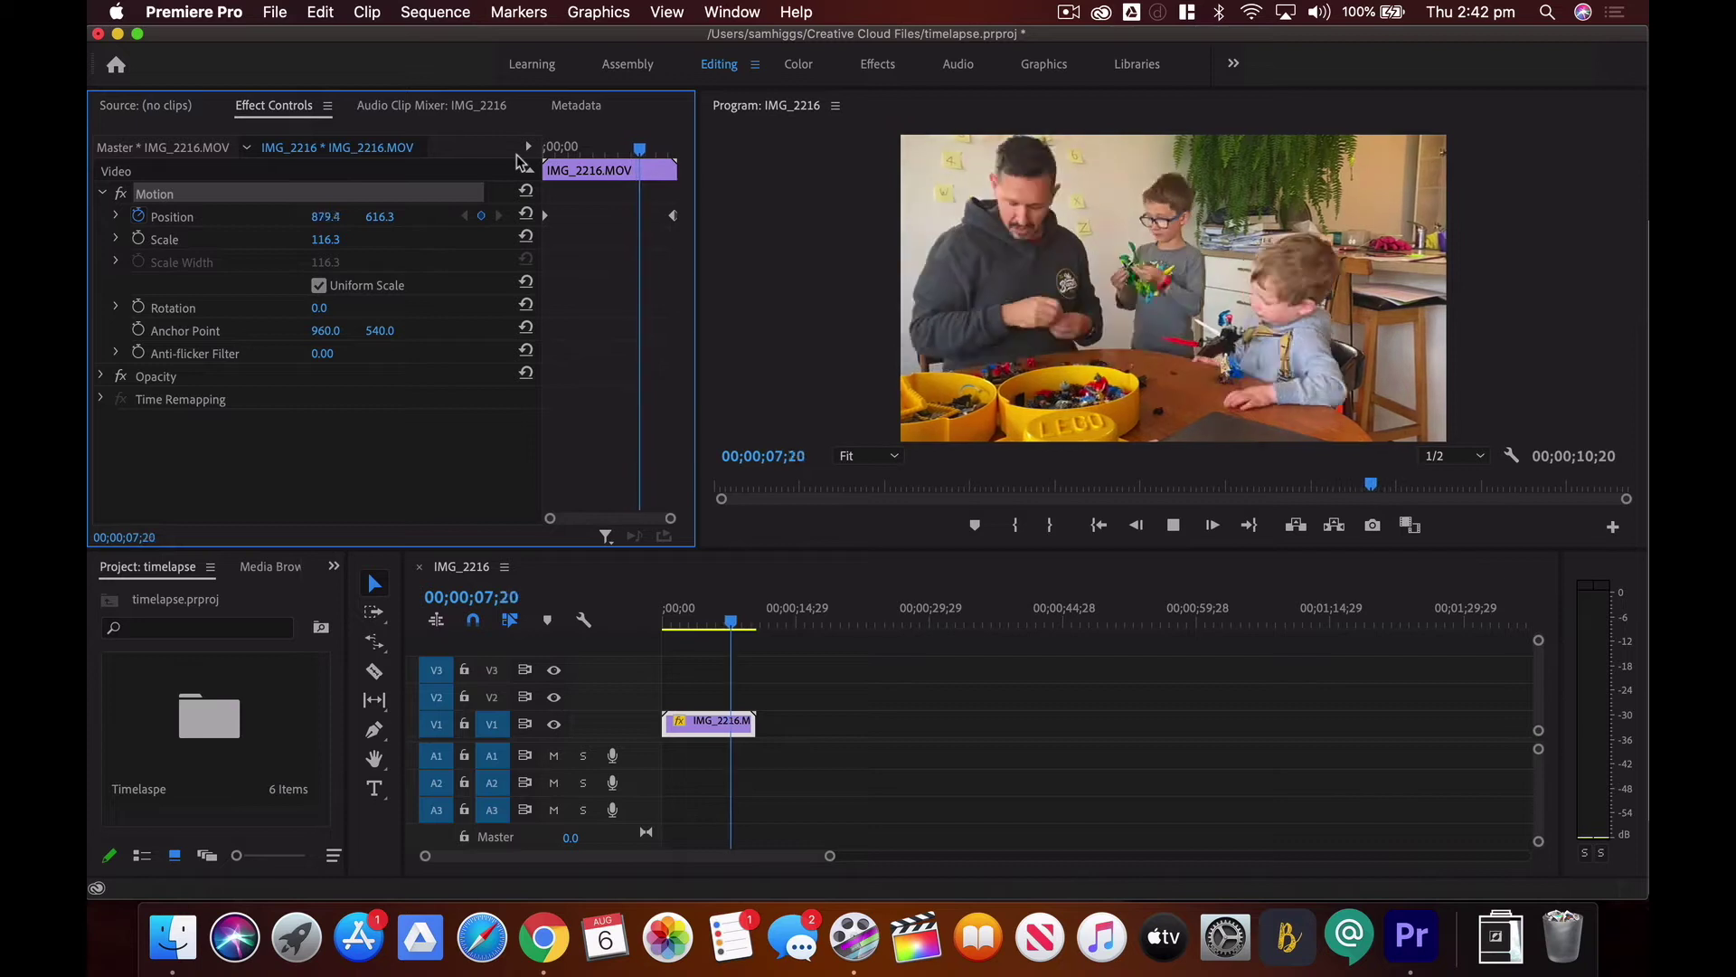
pyautogui.press('space')
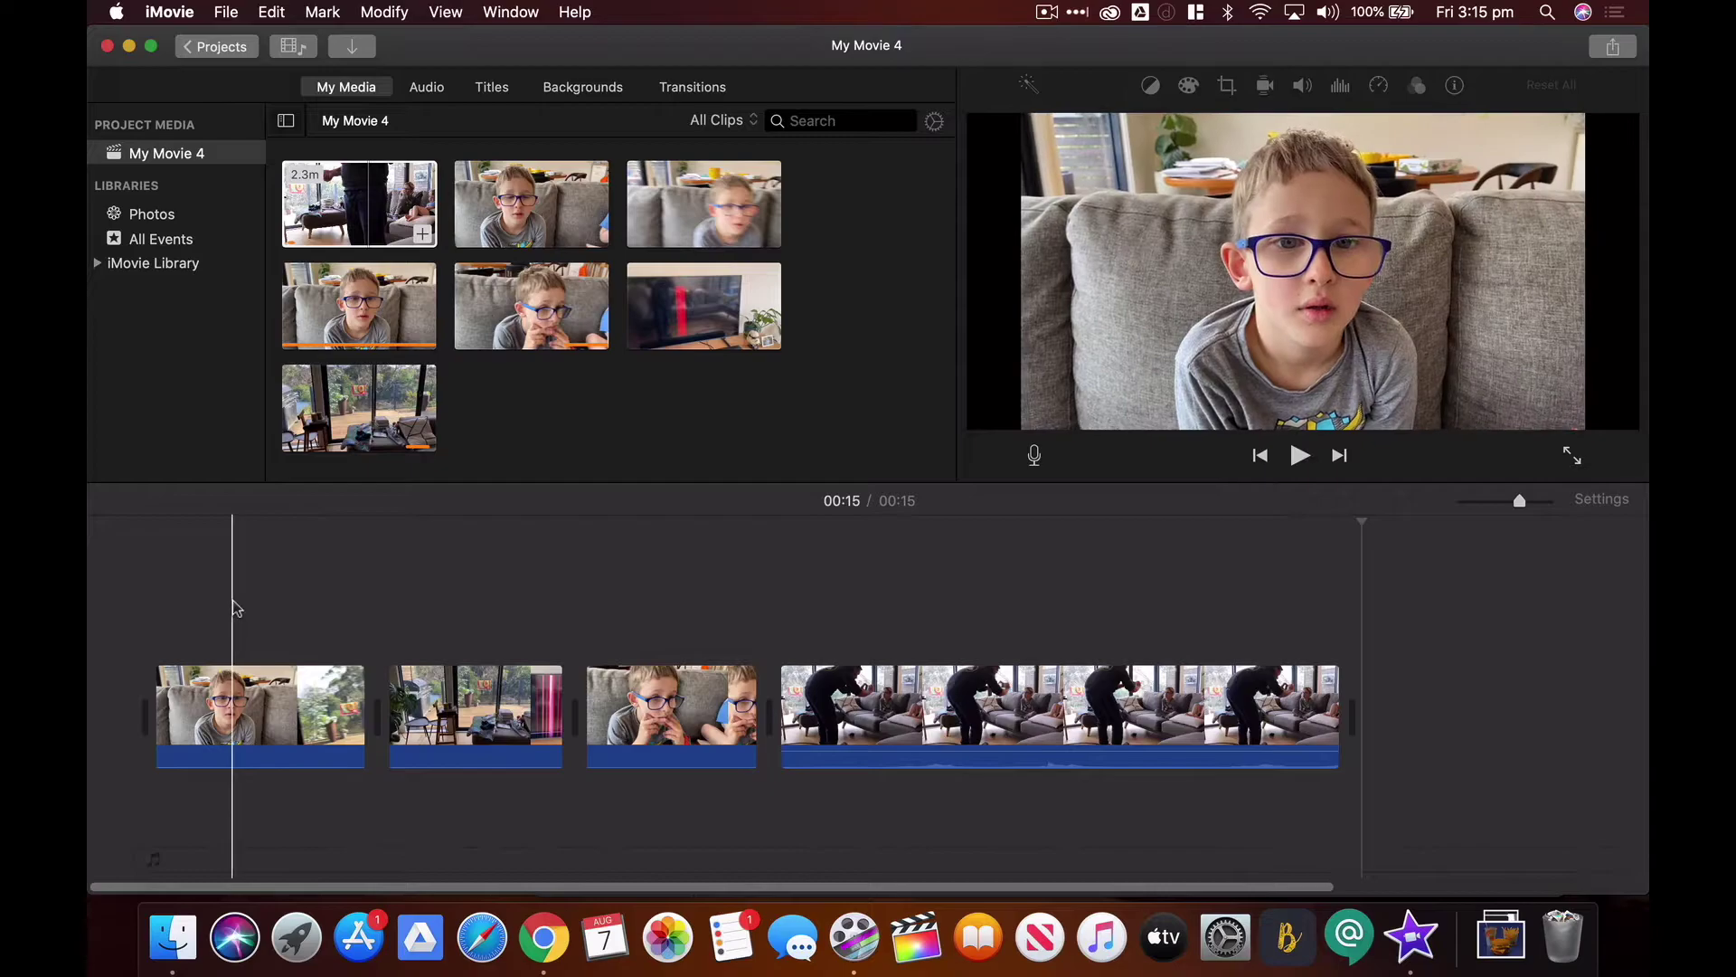
# Switch to iMovie's My Movie 4, split the first clip during its blurred whip pan and delete the remaining 0.7 s
pyautogui.click(218, 604)
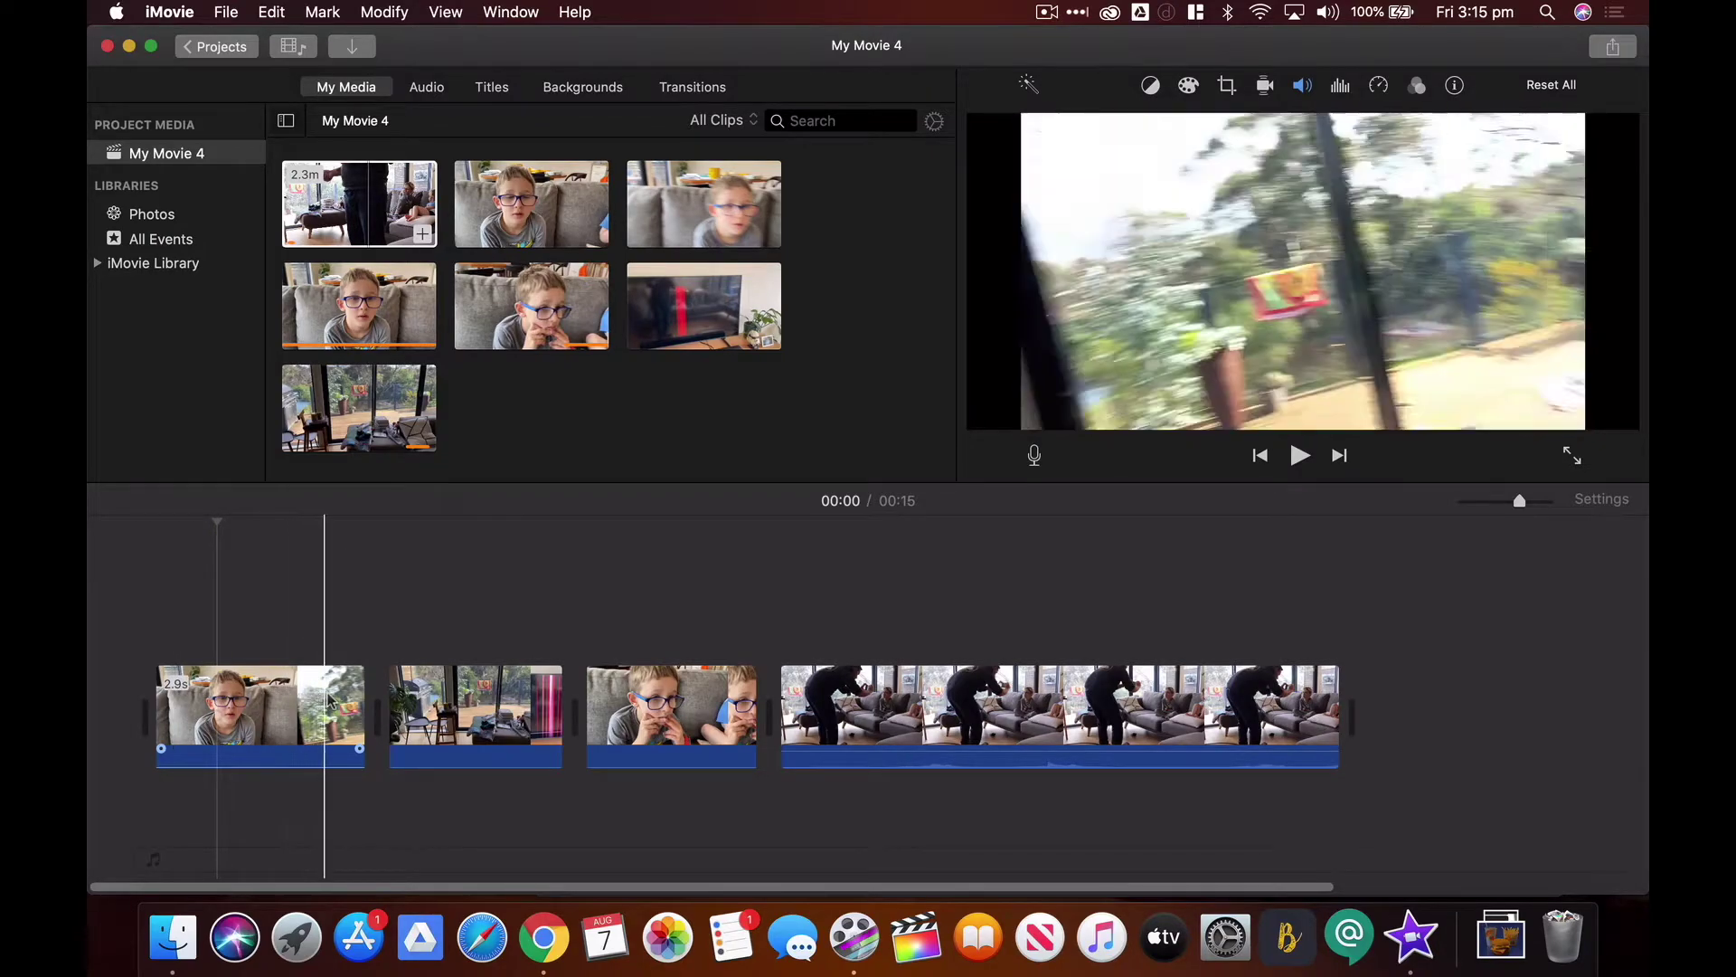
pyautogui.click(357, 697)
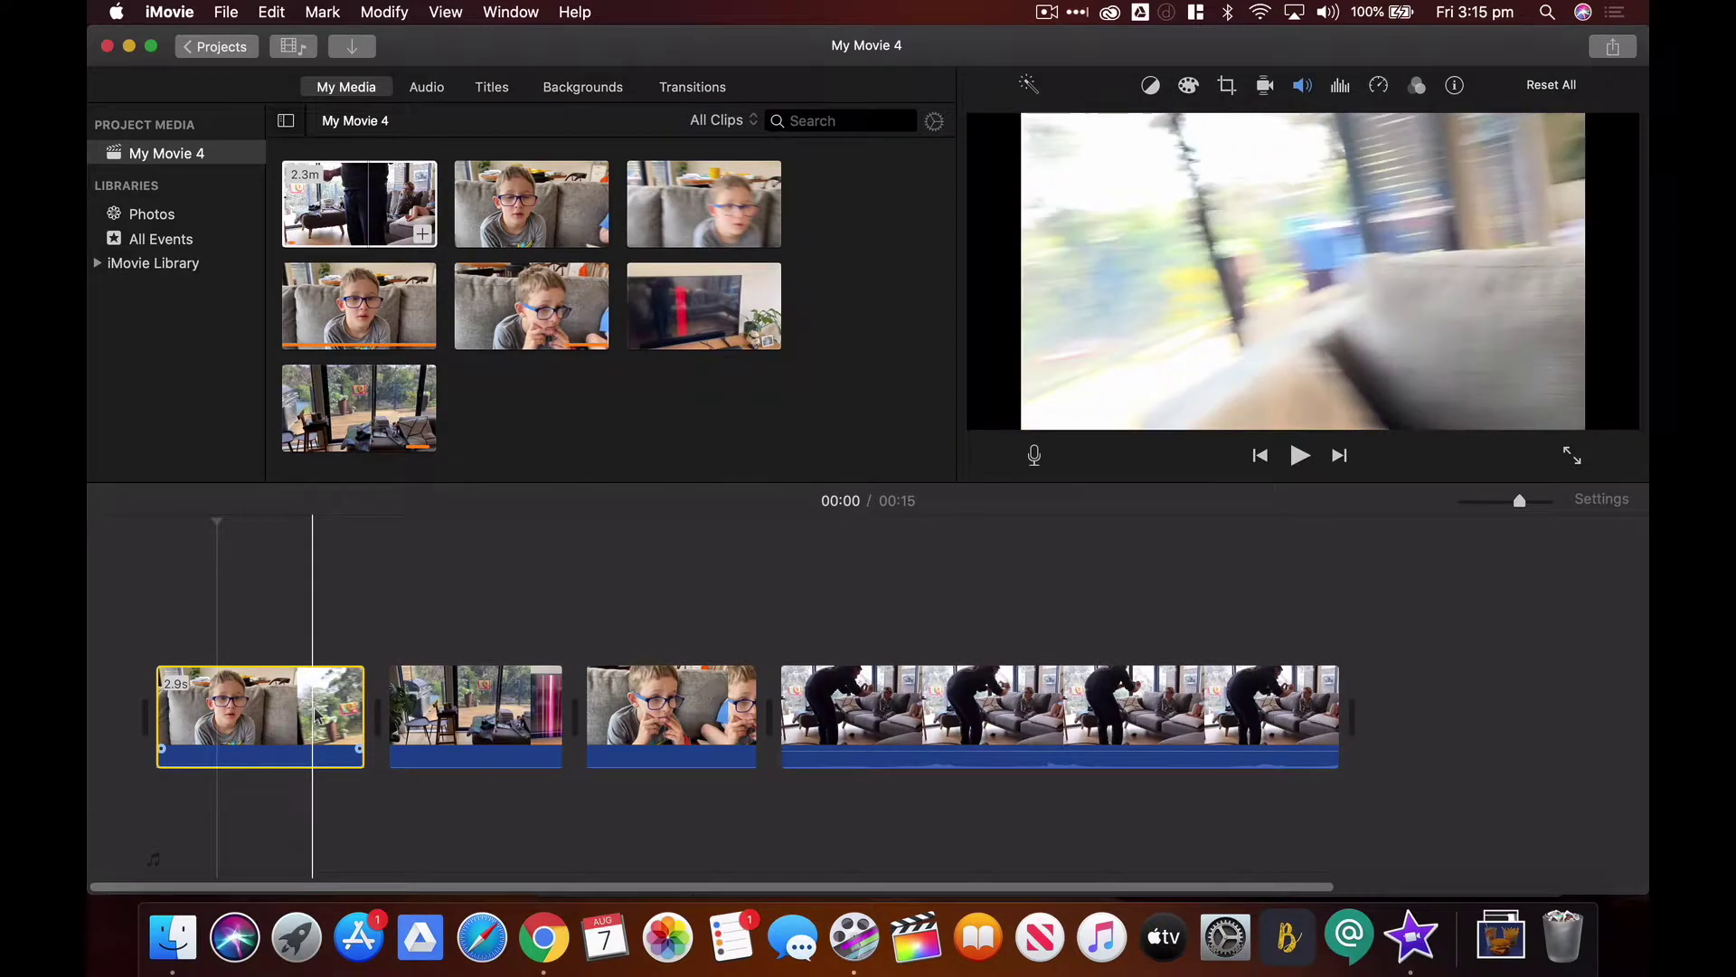
pyautogui.click(318, 714)
pyautogui.press('super+b')
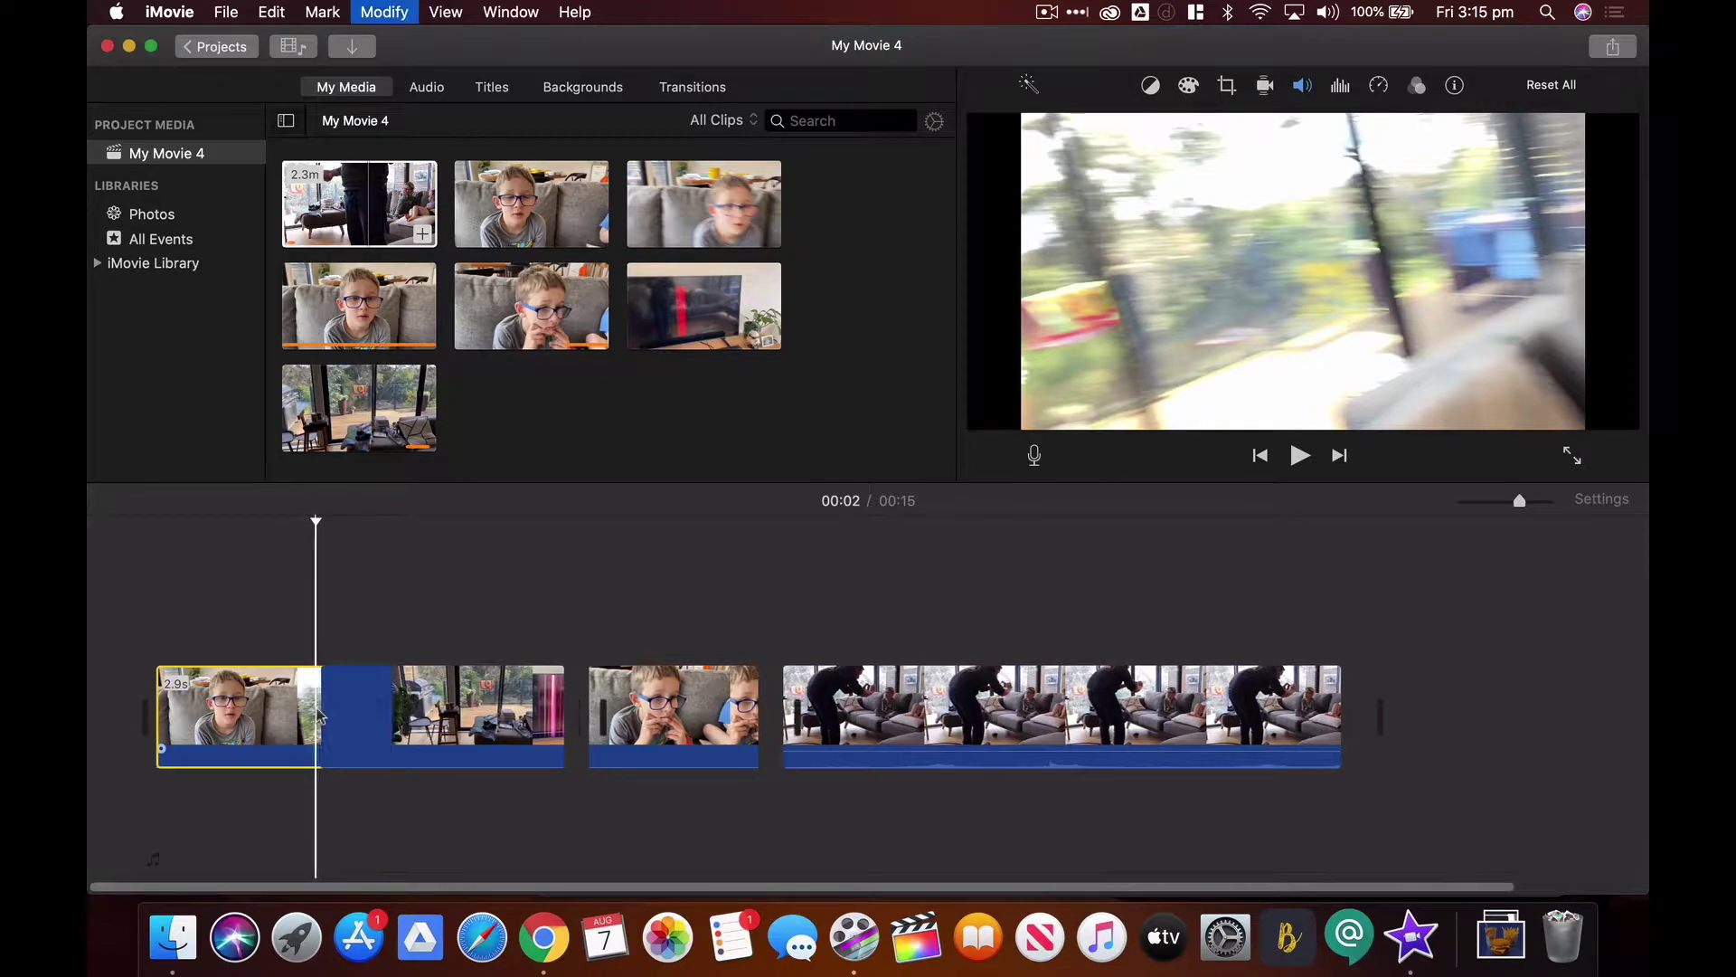
pyautogui.click(357, 715)
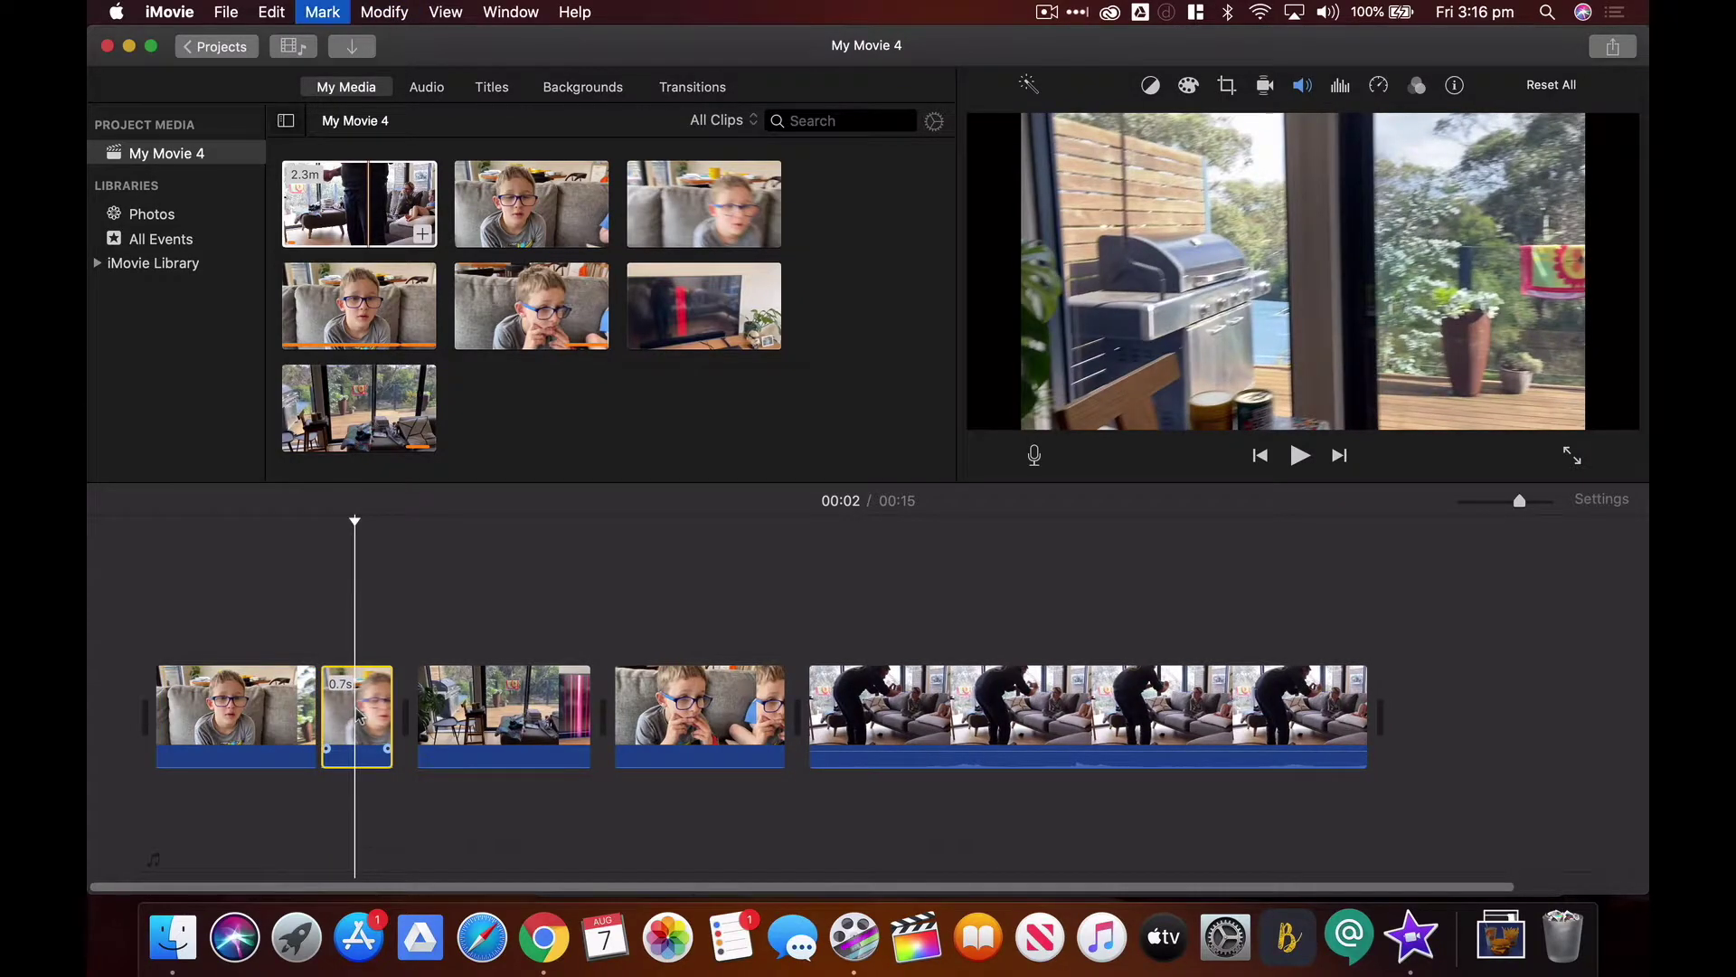
pyautogui.press('Delete')
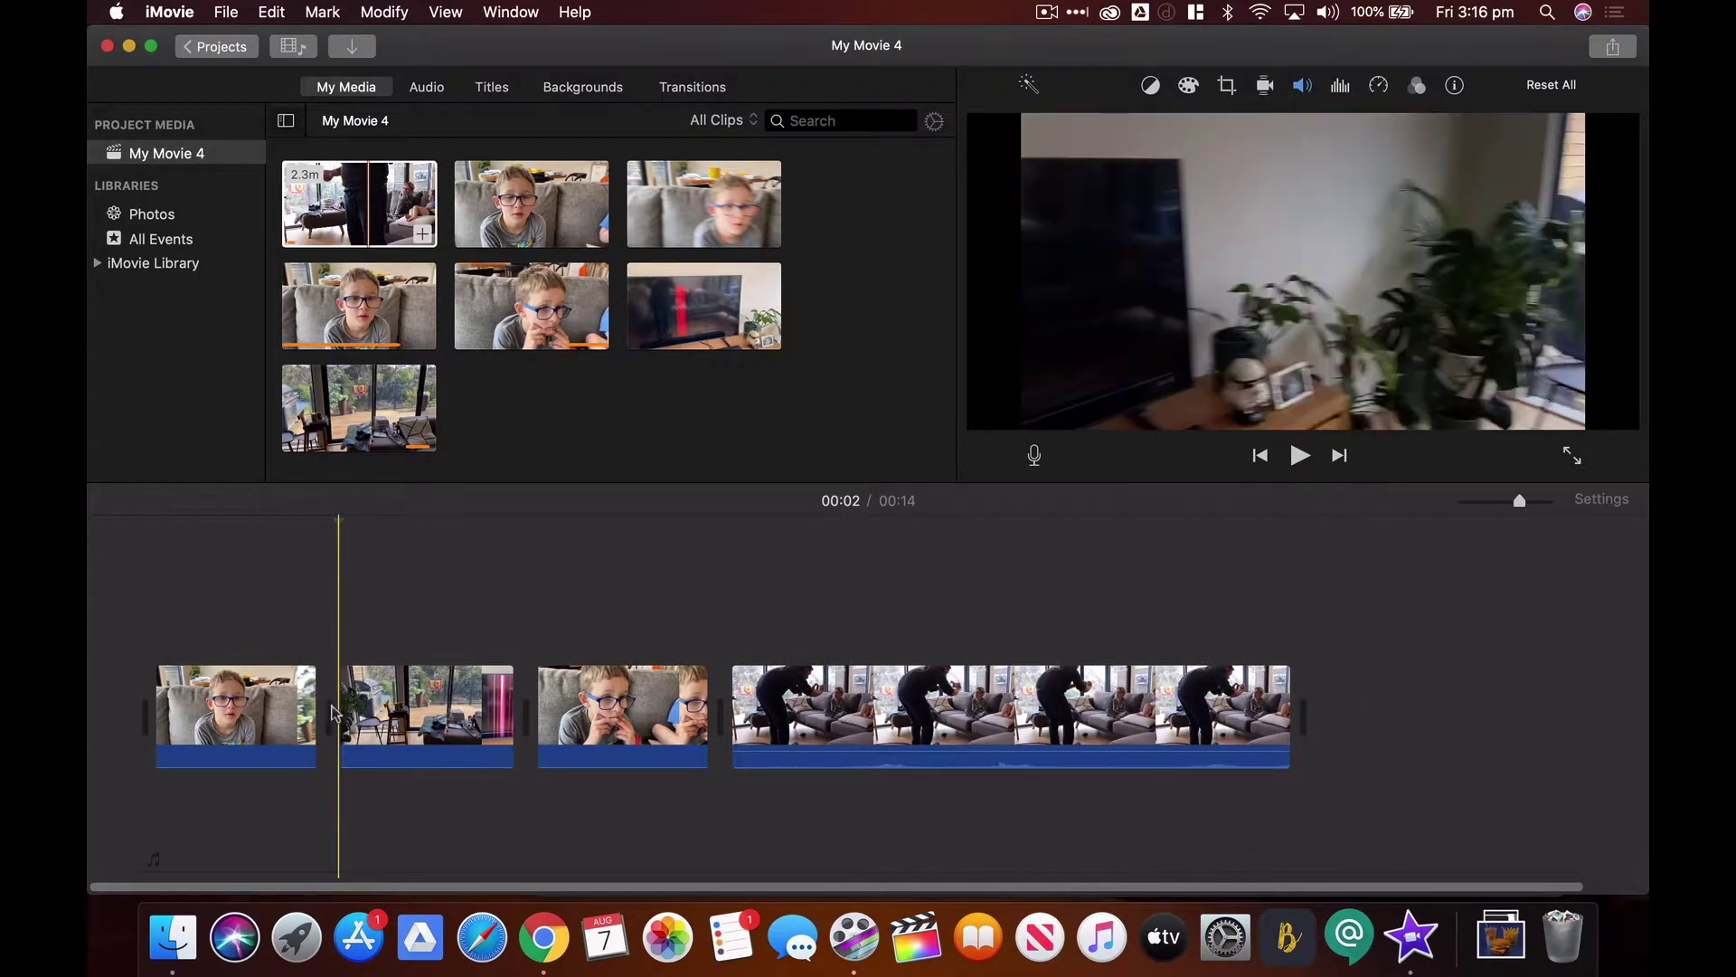
# Extend the second clip's beginning to 3.1 s, split it in the whip pan and delete its first 0.6 s
pyautogui.moveTo(337, 698); pyautogui.dragTo(287, 698)
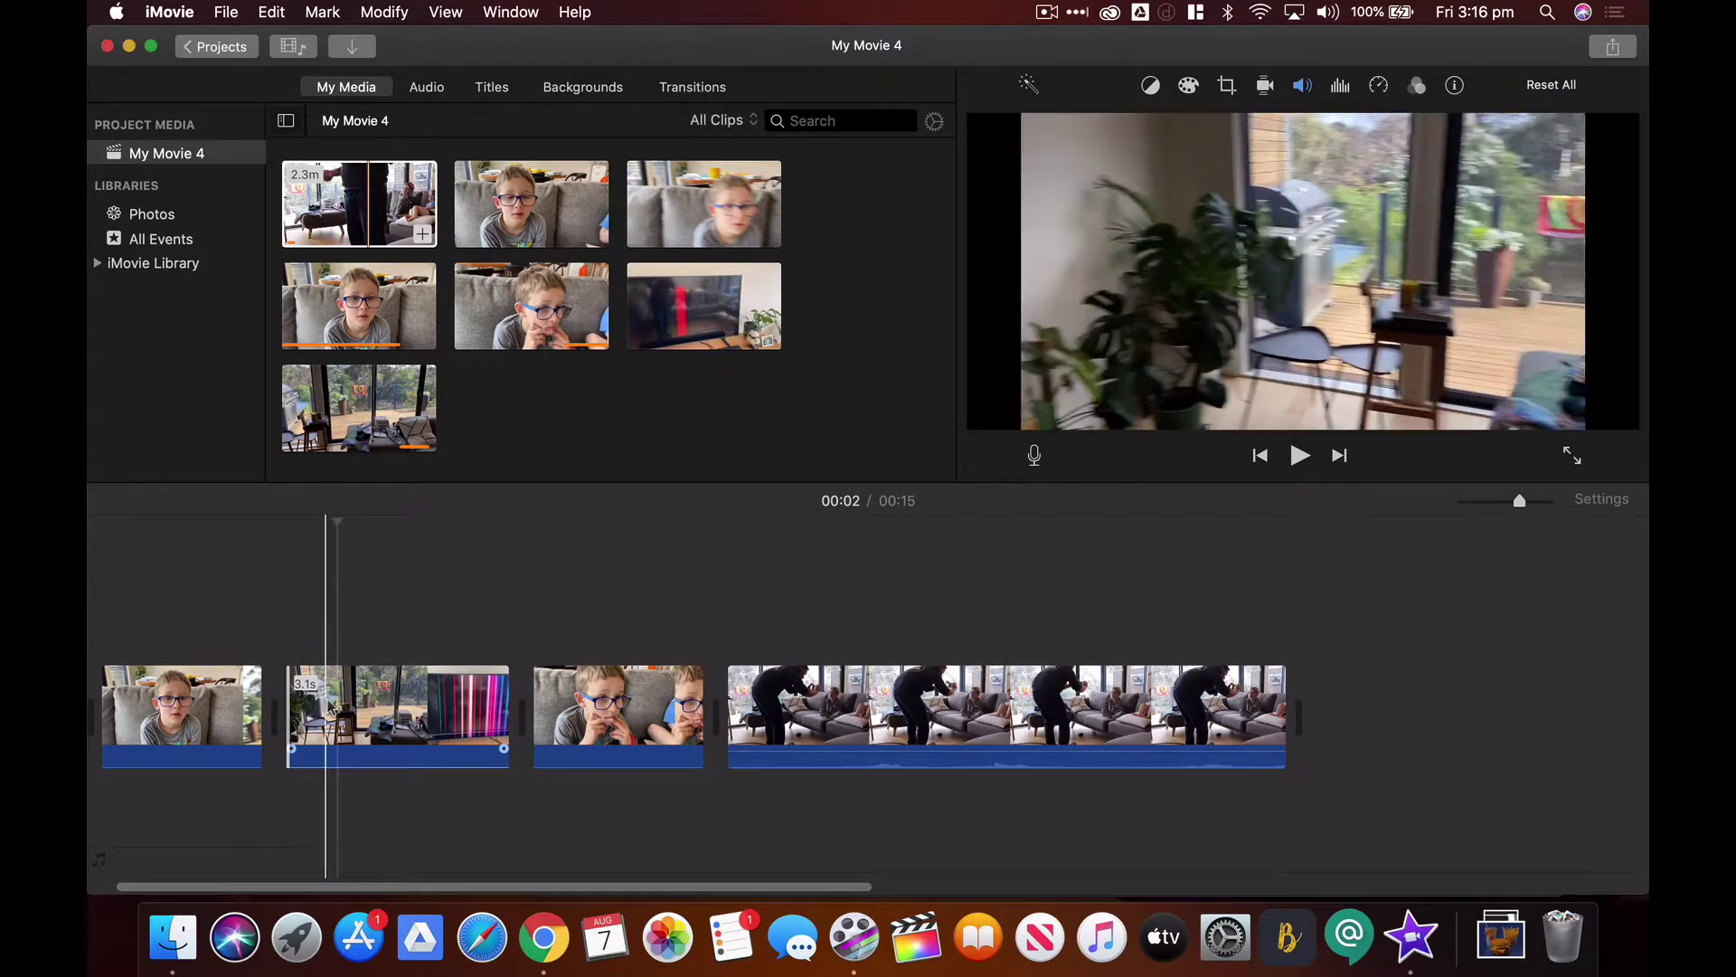
pyautogui.click(333, 707)
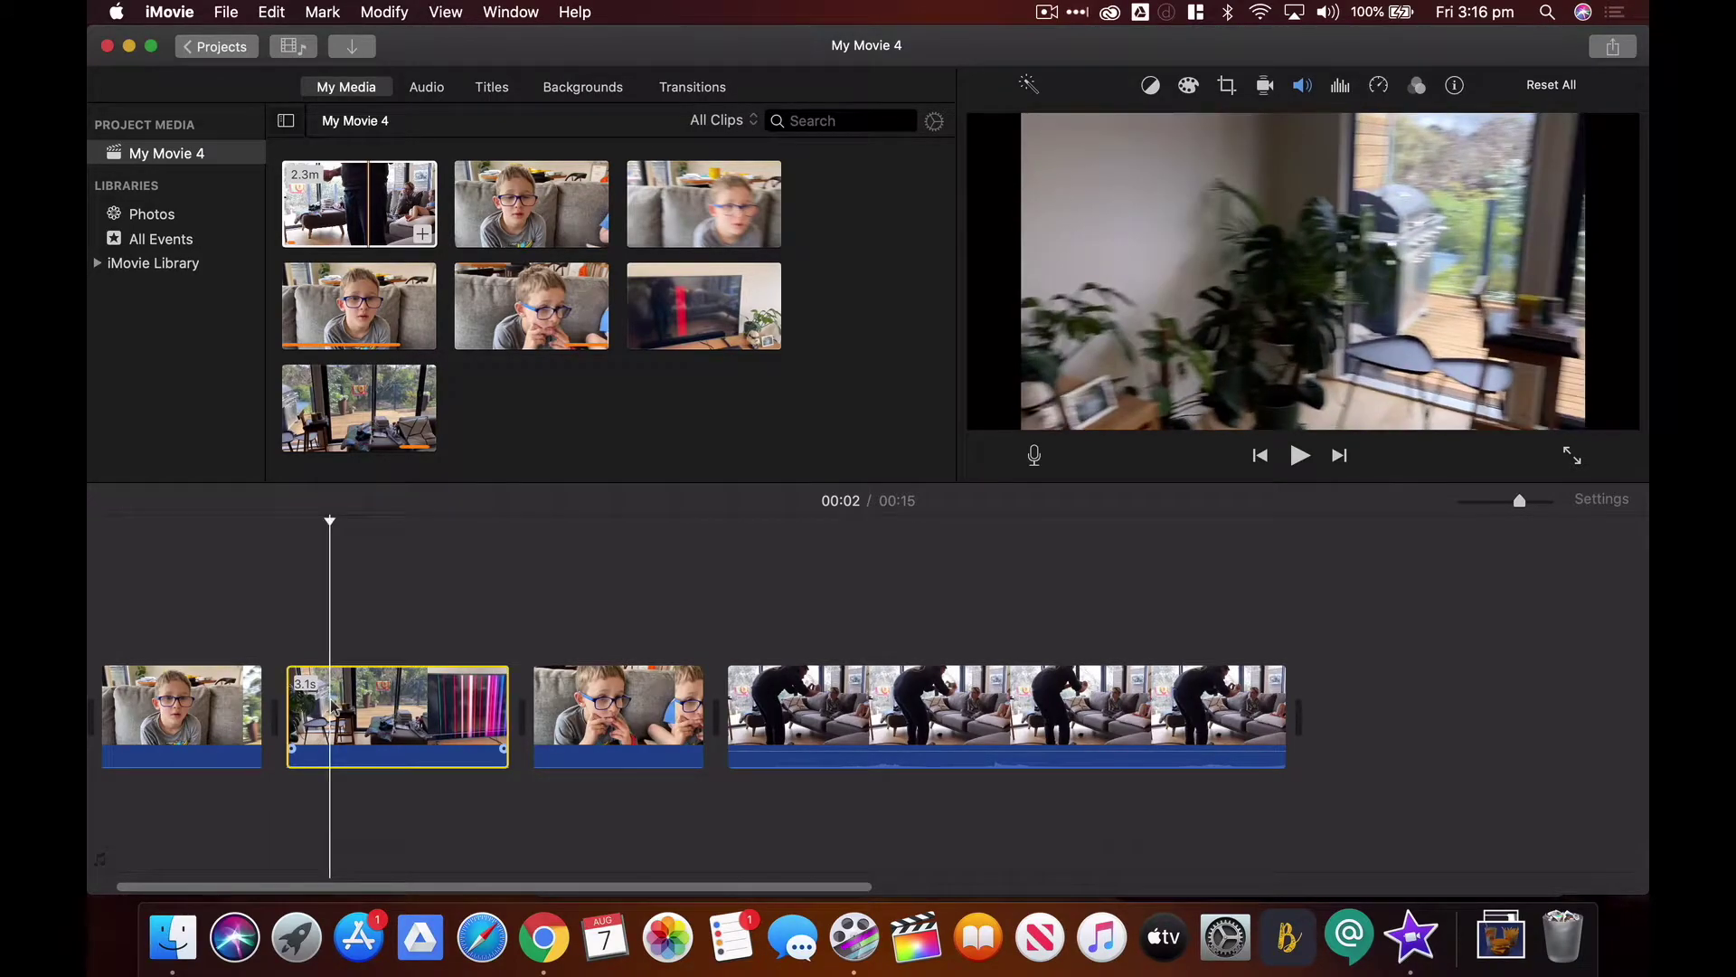
pyautogui.press('super+b')
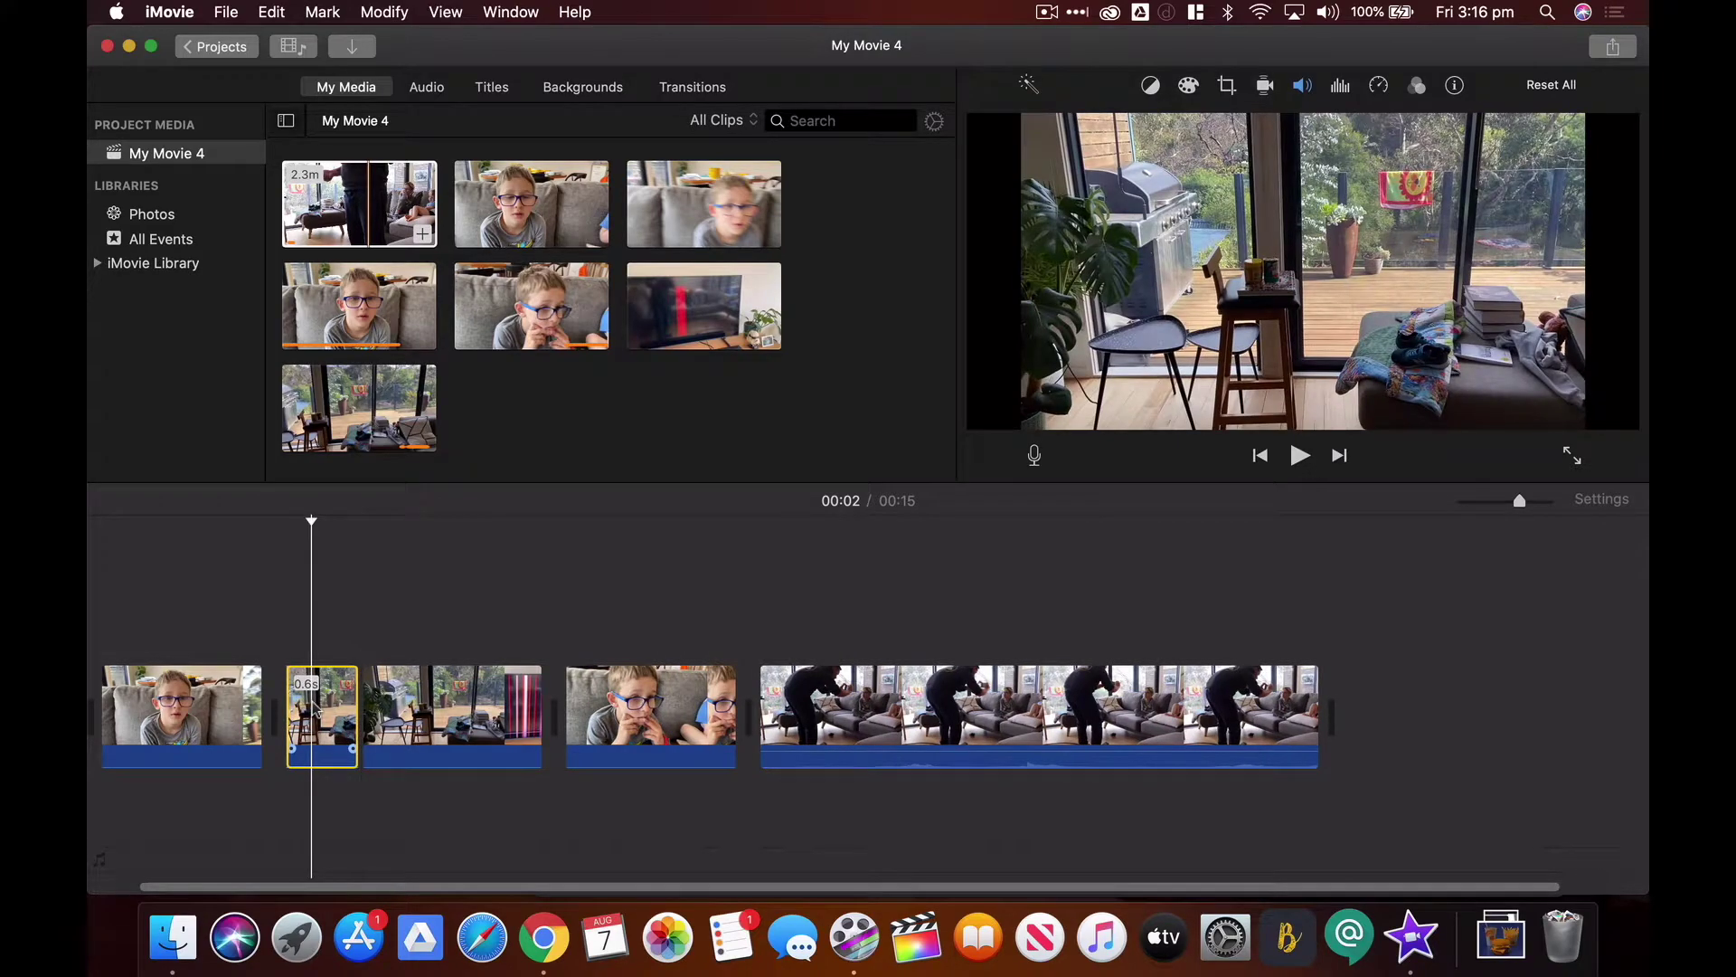
pyautogui.press('Delete')
# Play the first three clips repeatedly to check the cuts between their whip pans
pyautogui.press('space')
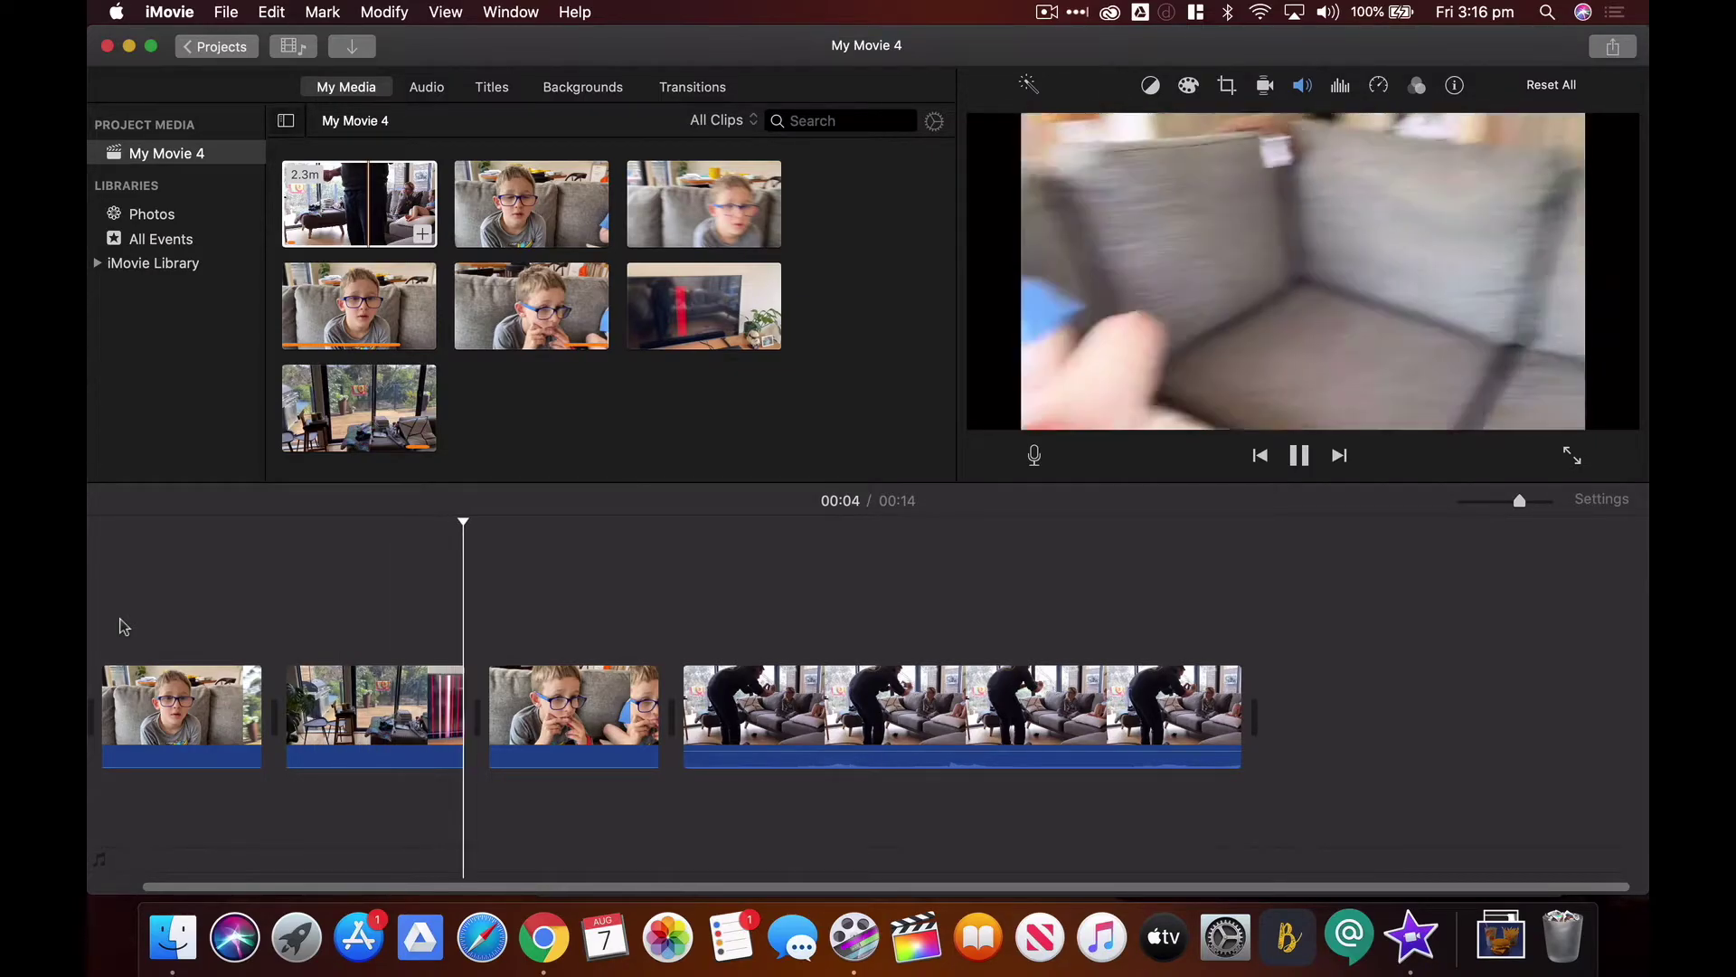
pyautogui.press('space')
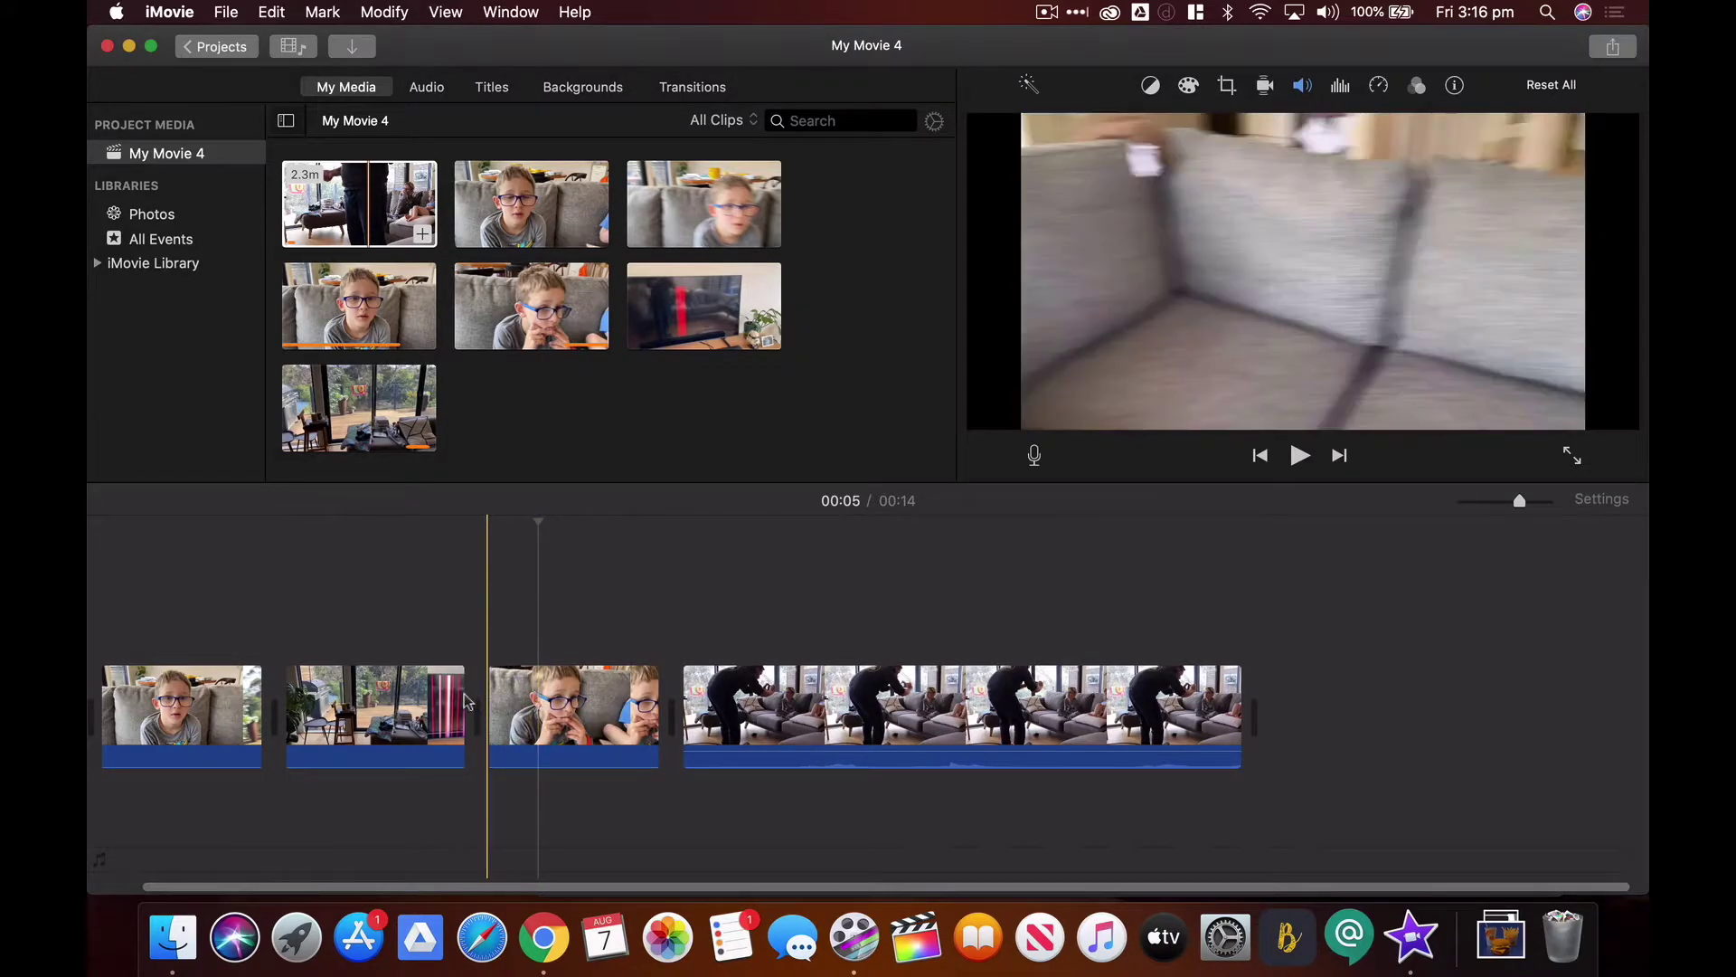
pyautogui.click(371, 678)
pyautogui.press('space')
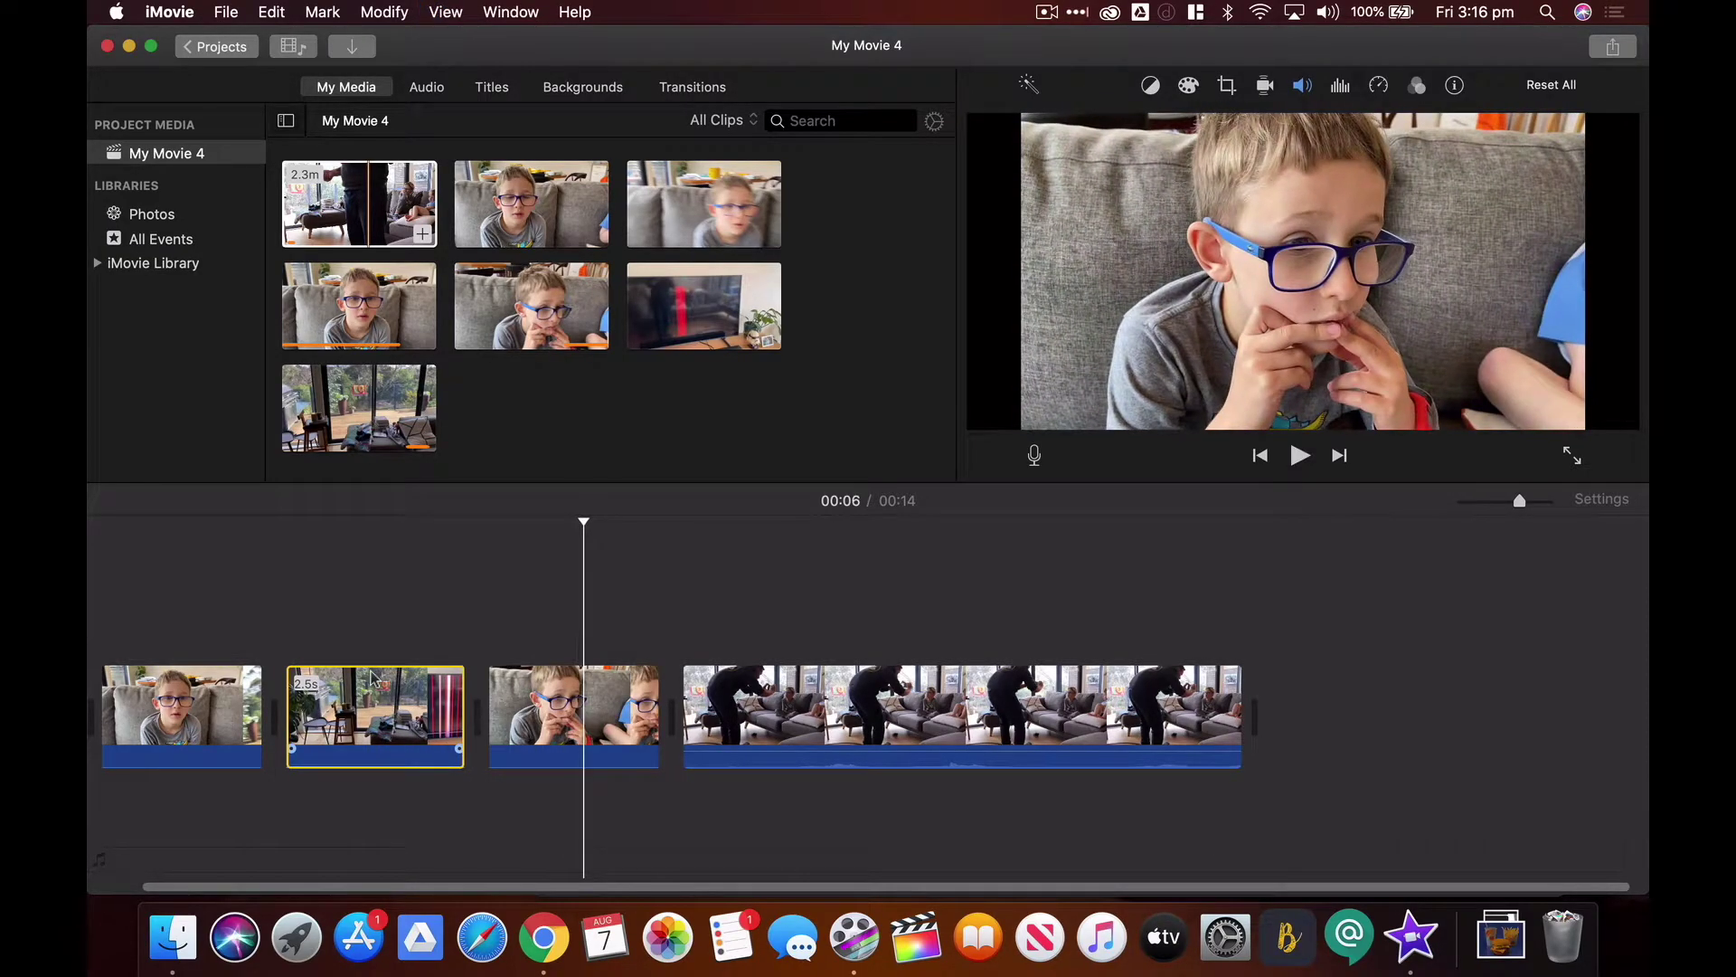
pyautogui.click(328, 656)
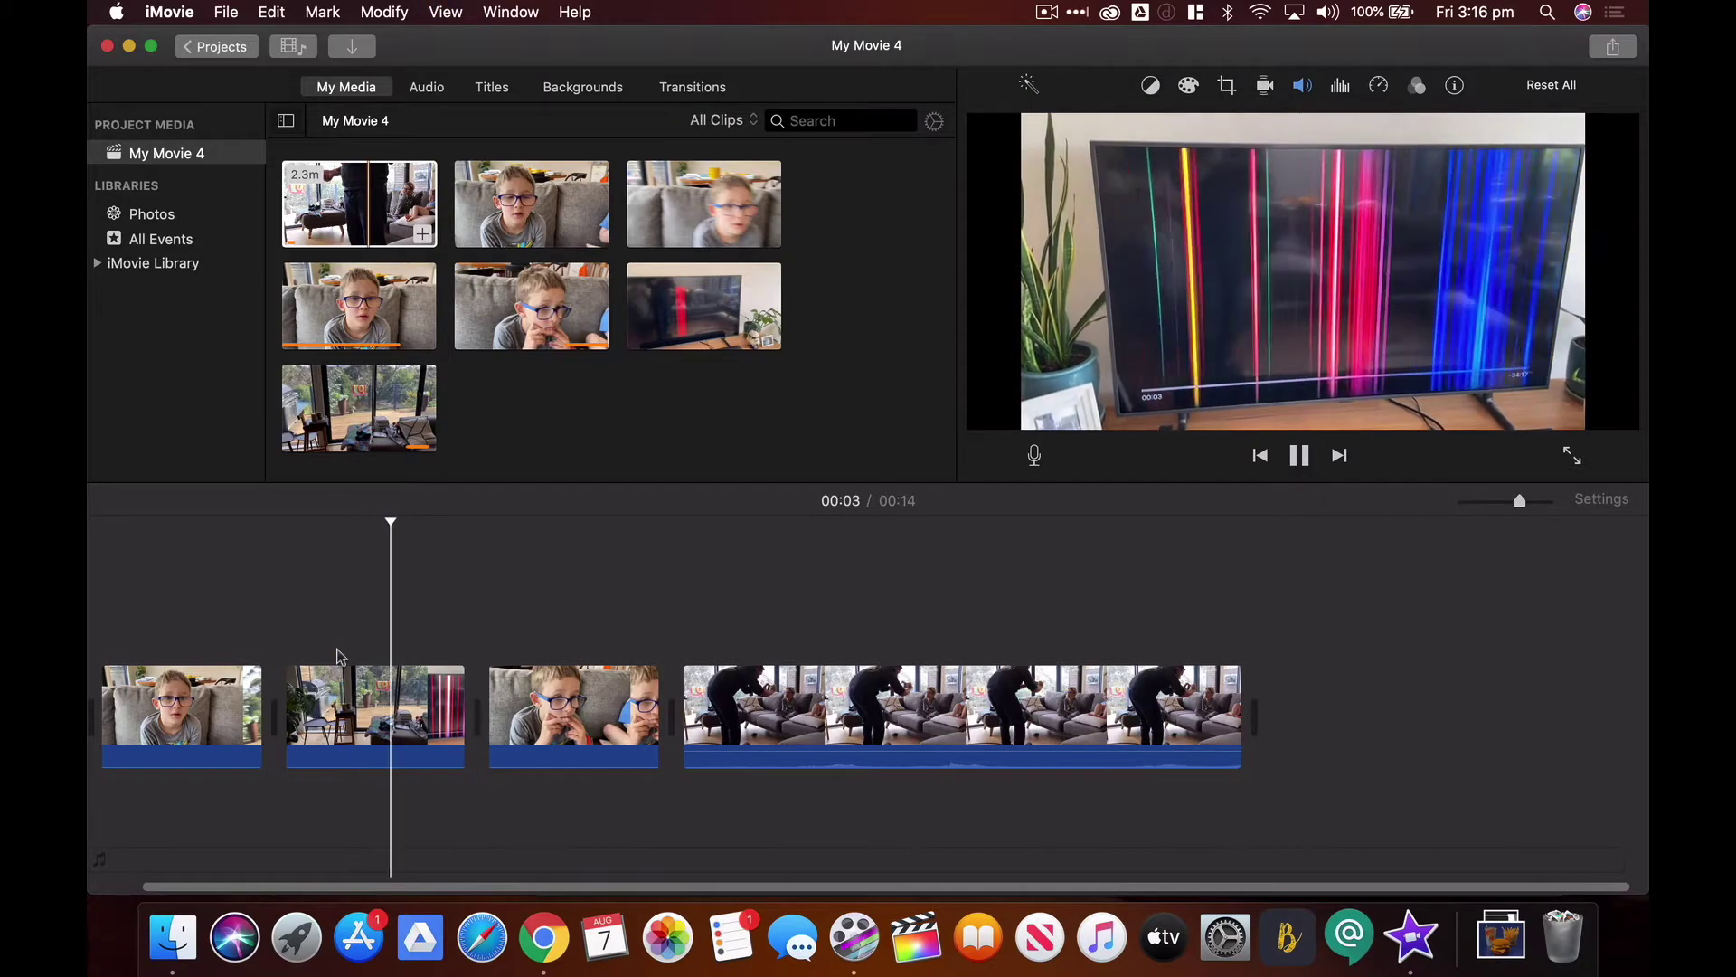
pyautogui.press('space')
# Split the second clip near its end during the blurred pan and delete the last 0.2 s
pyautogui.click(489, 691)
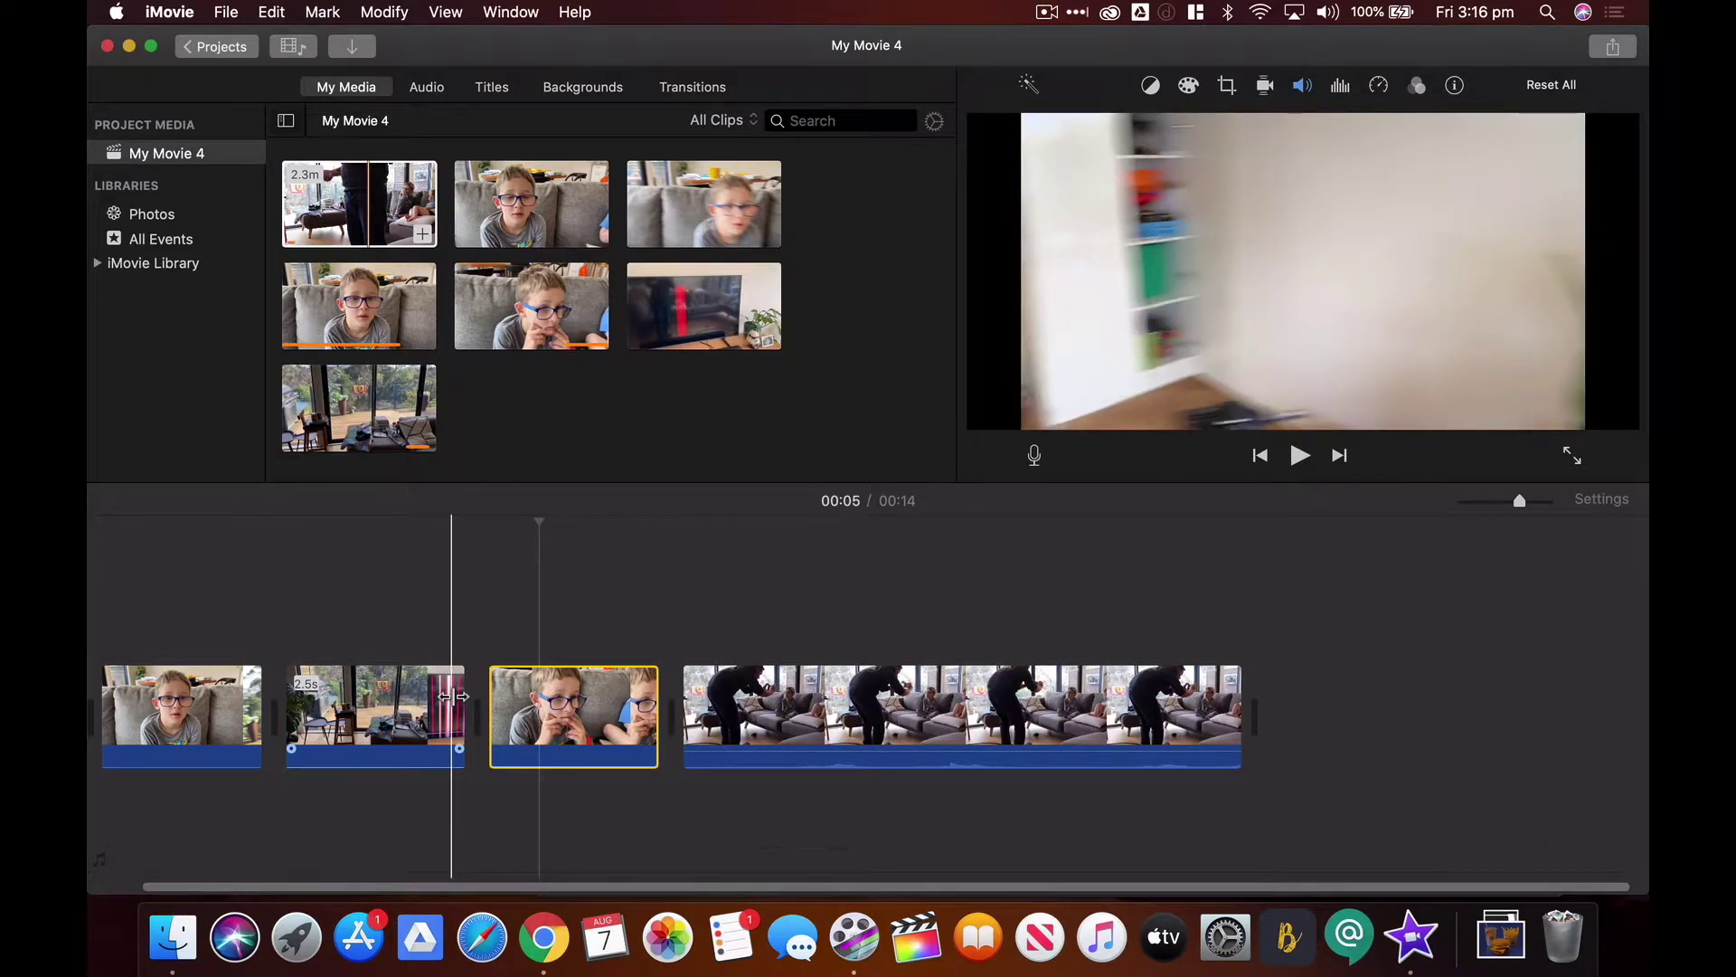
pyautogui.click(452, 696)
pyautogui.press('super+b')
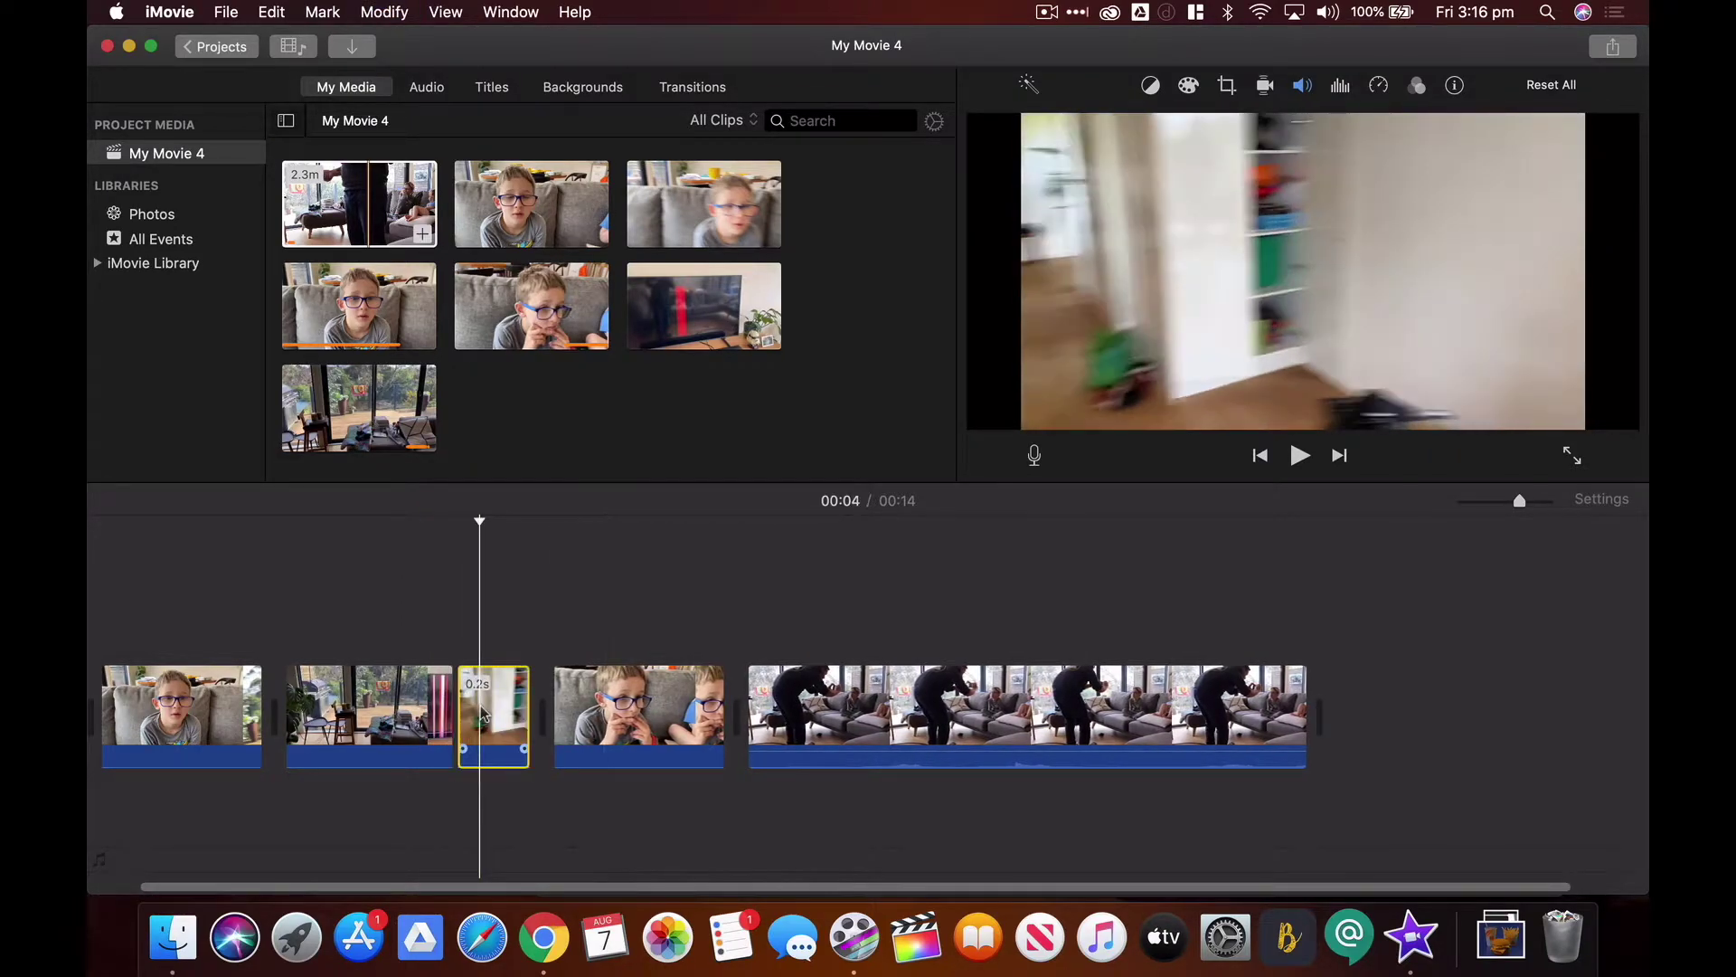
pyautogui.press('Delete')
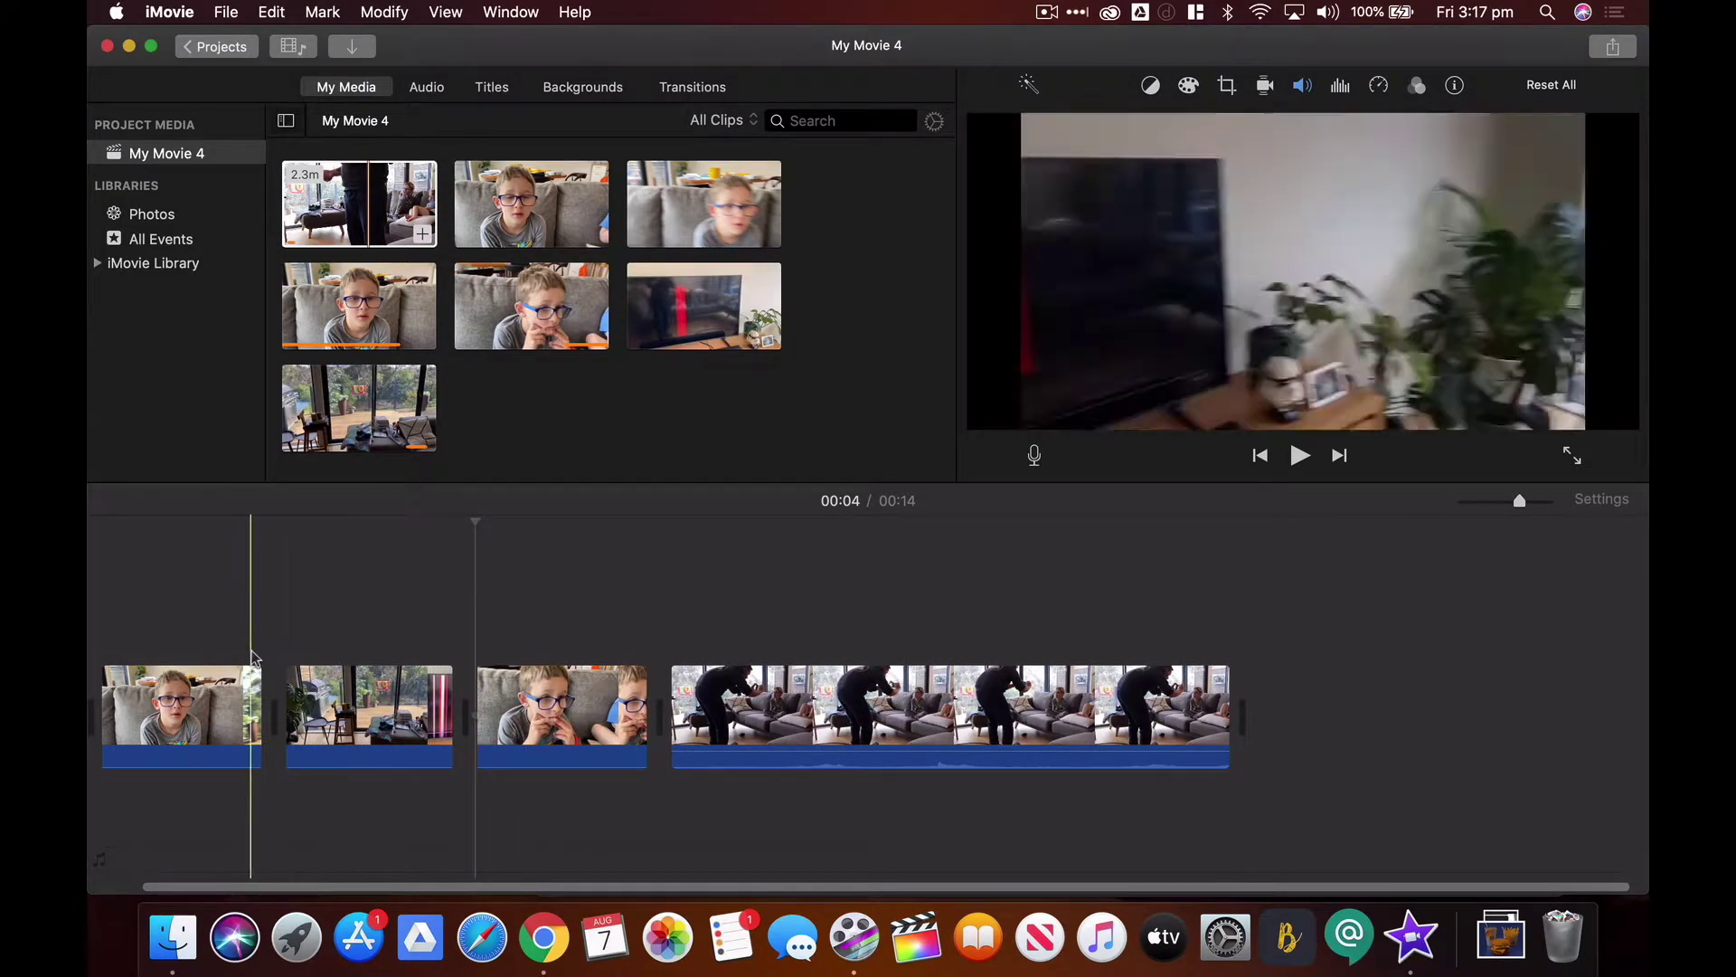
# Add Cross Dissolve transitions between the first and second clips and between the second and third clips
pyautogui.click(683, 90)
pyautogui.moveTo(152, 251); pyautogui.dragTo(244, 701)
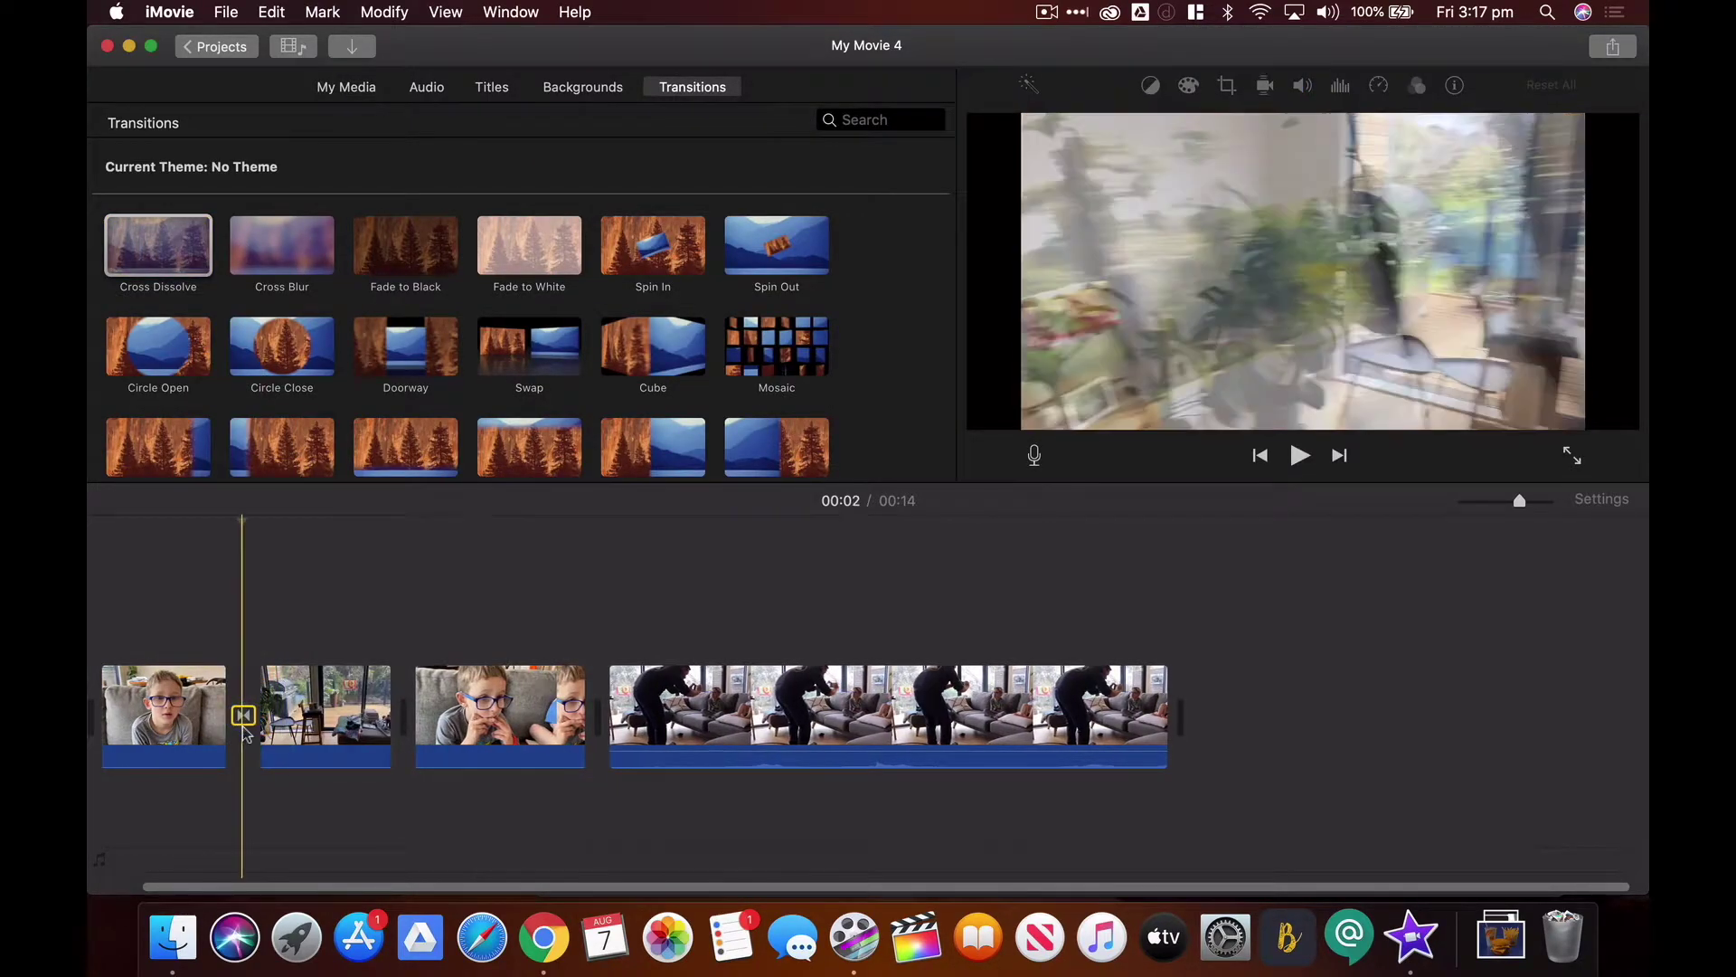
pyautogui.moveTo(152, 246); pyautogui.dragTo(372, 730)
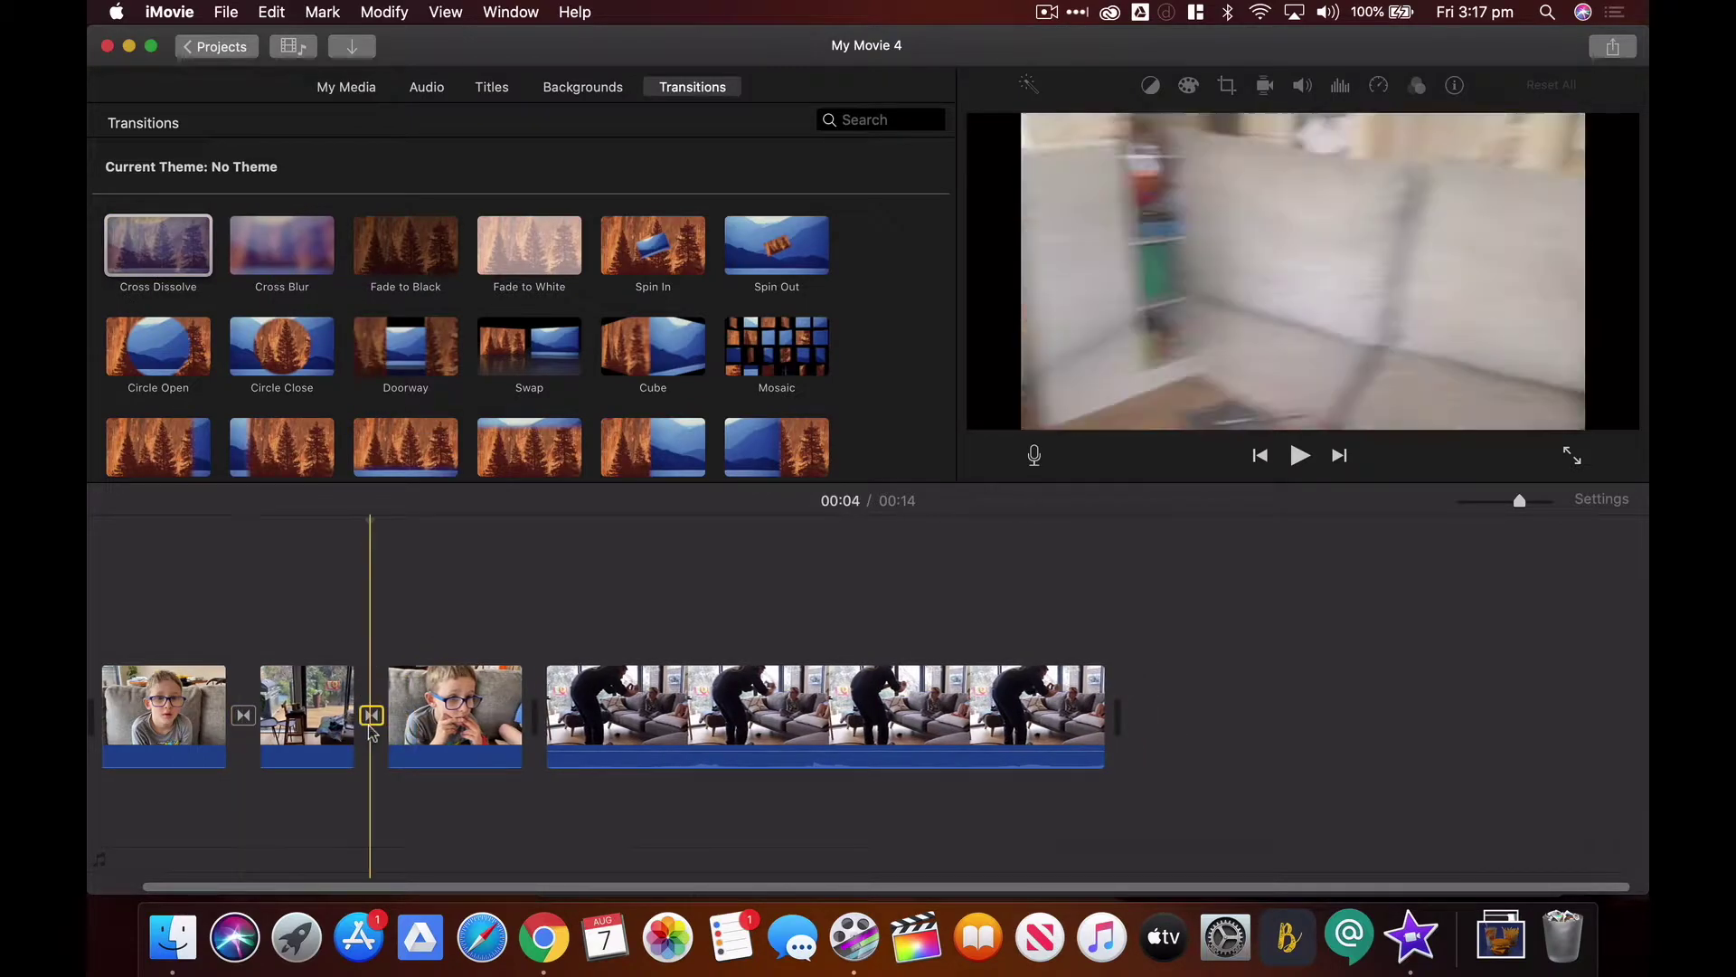
# Set all Cross Dissolve transitions to a 0.2 s duration and play the sequence to check them
pyautogui.click(244, 716)
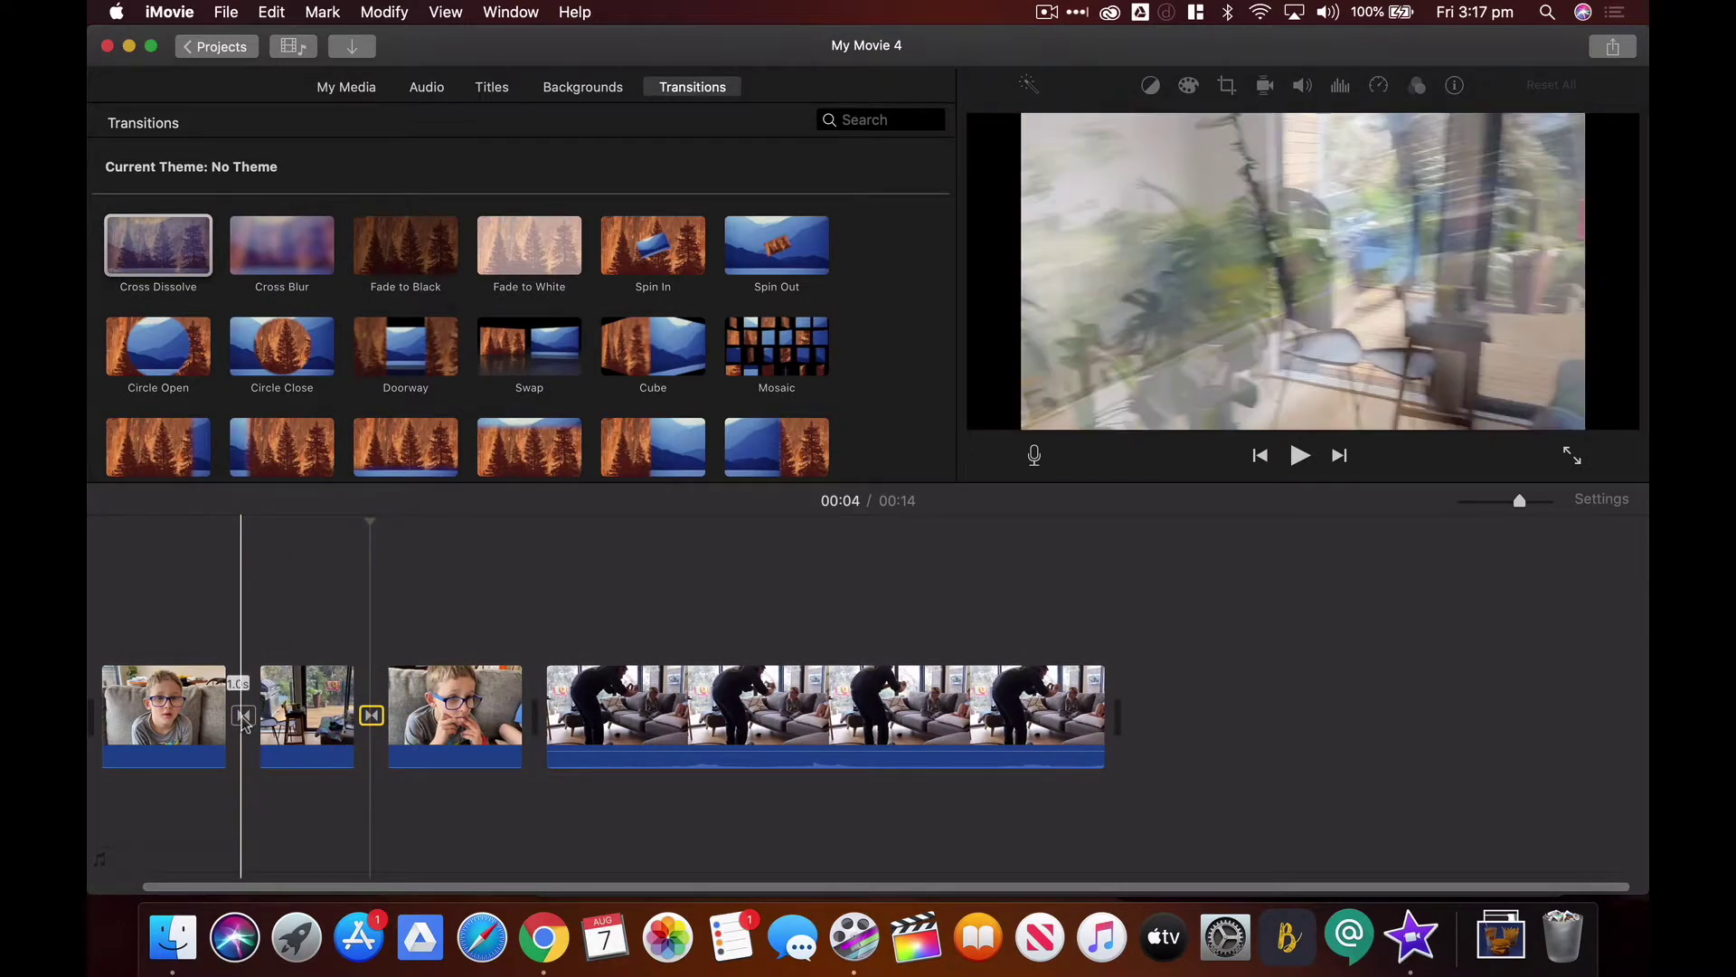
pyautogui.doubleClick(243, 716)
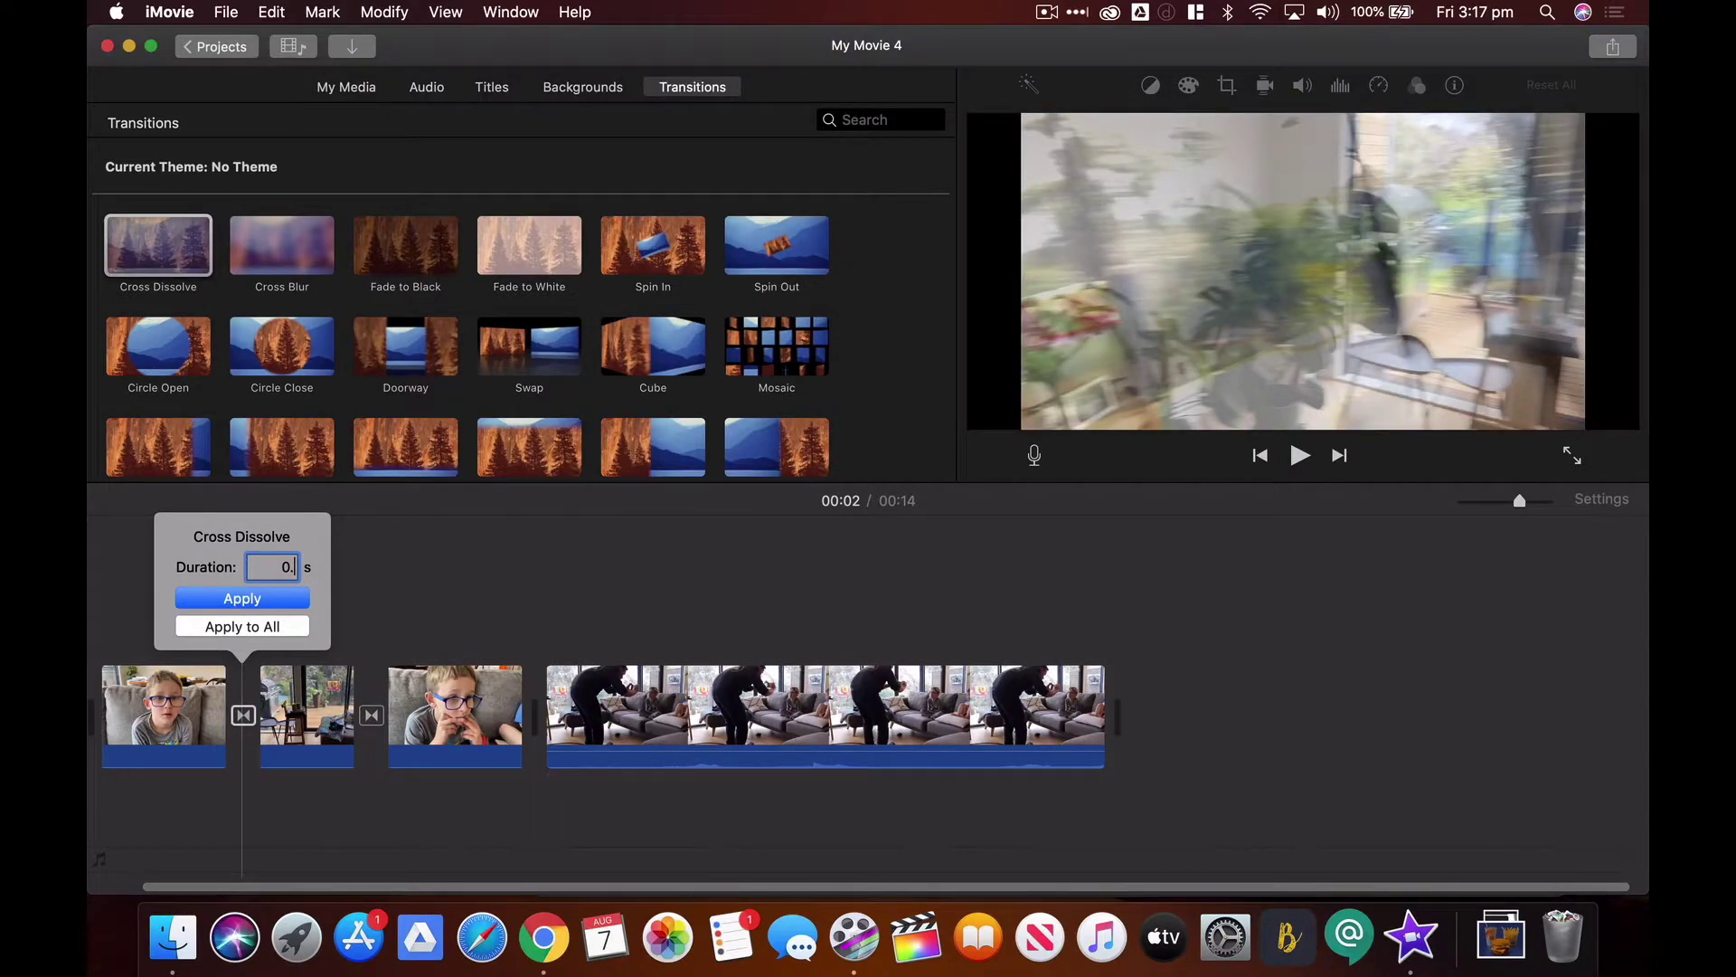
pyautogui.click(276, 625)
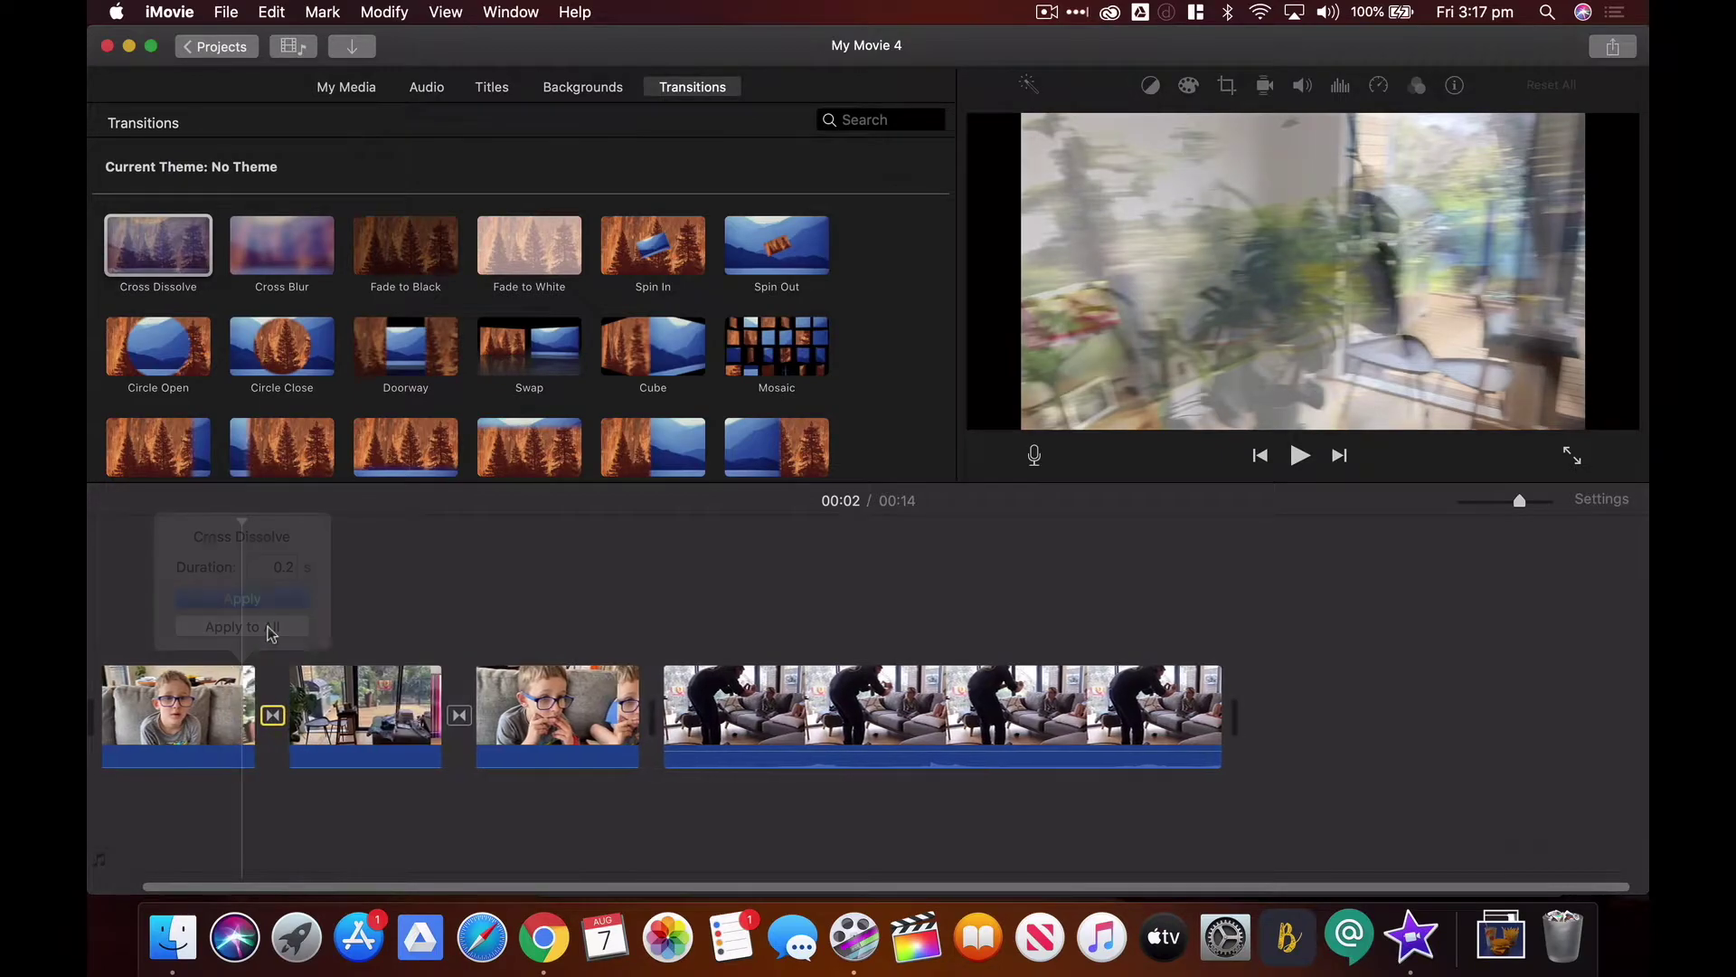
pyautogui.press('space')
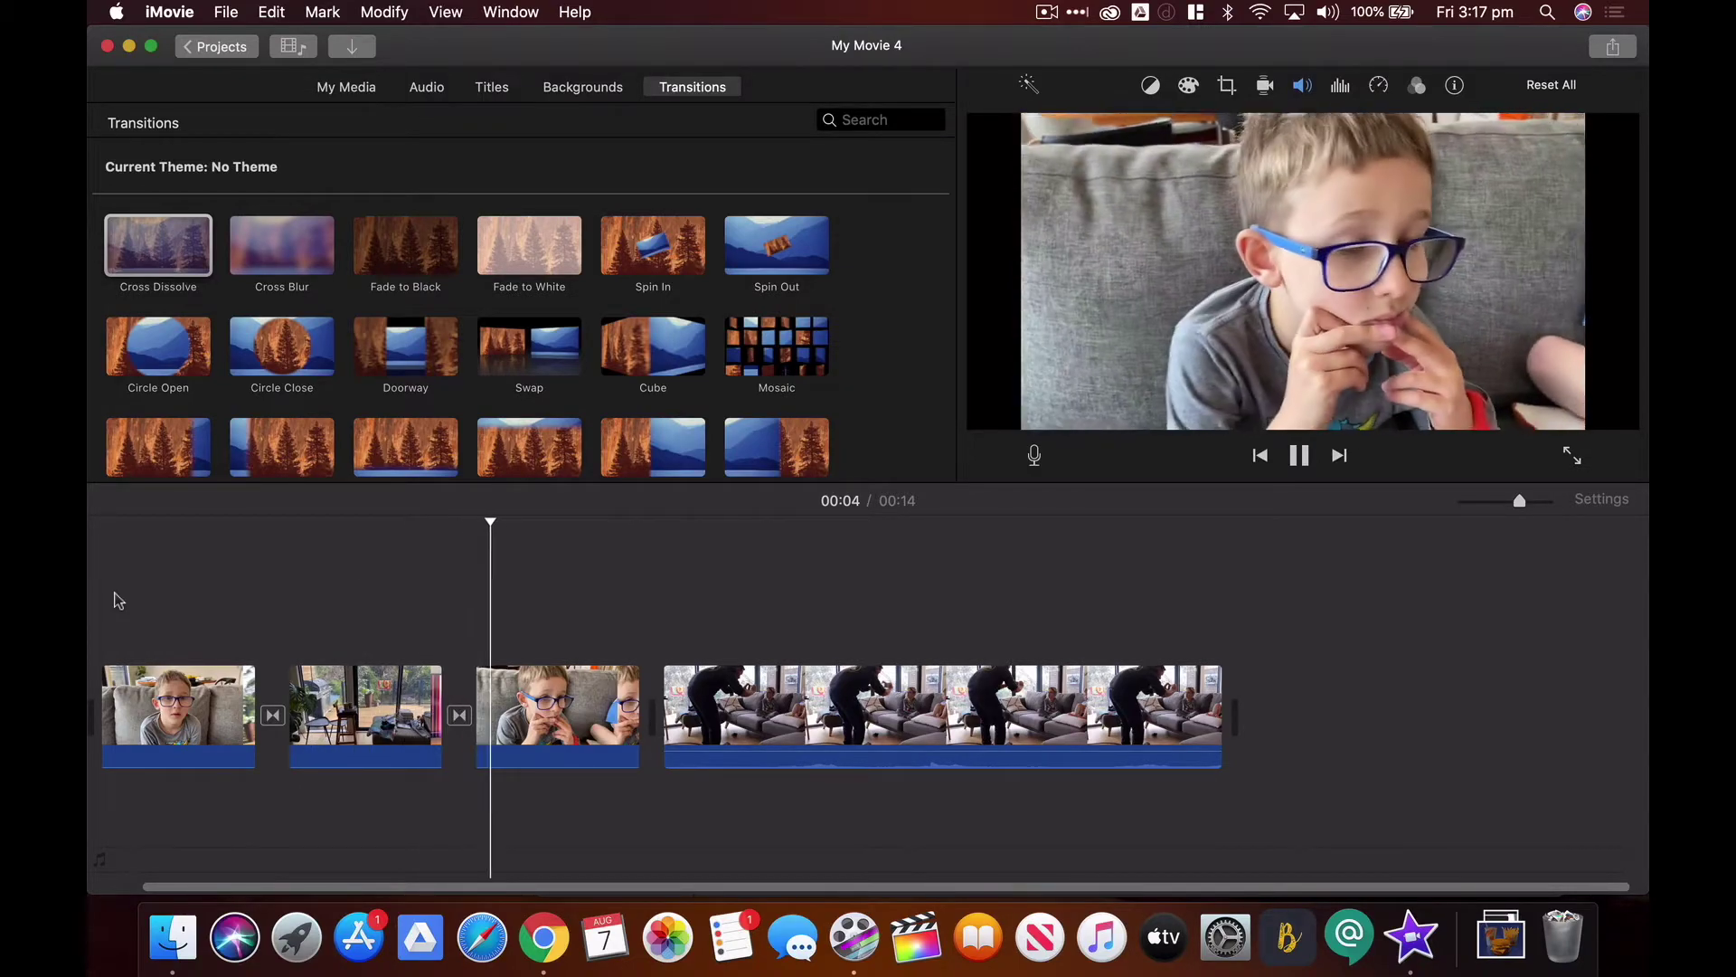
pyautogui.press('space')
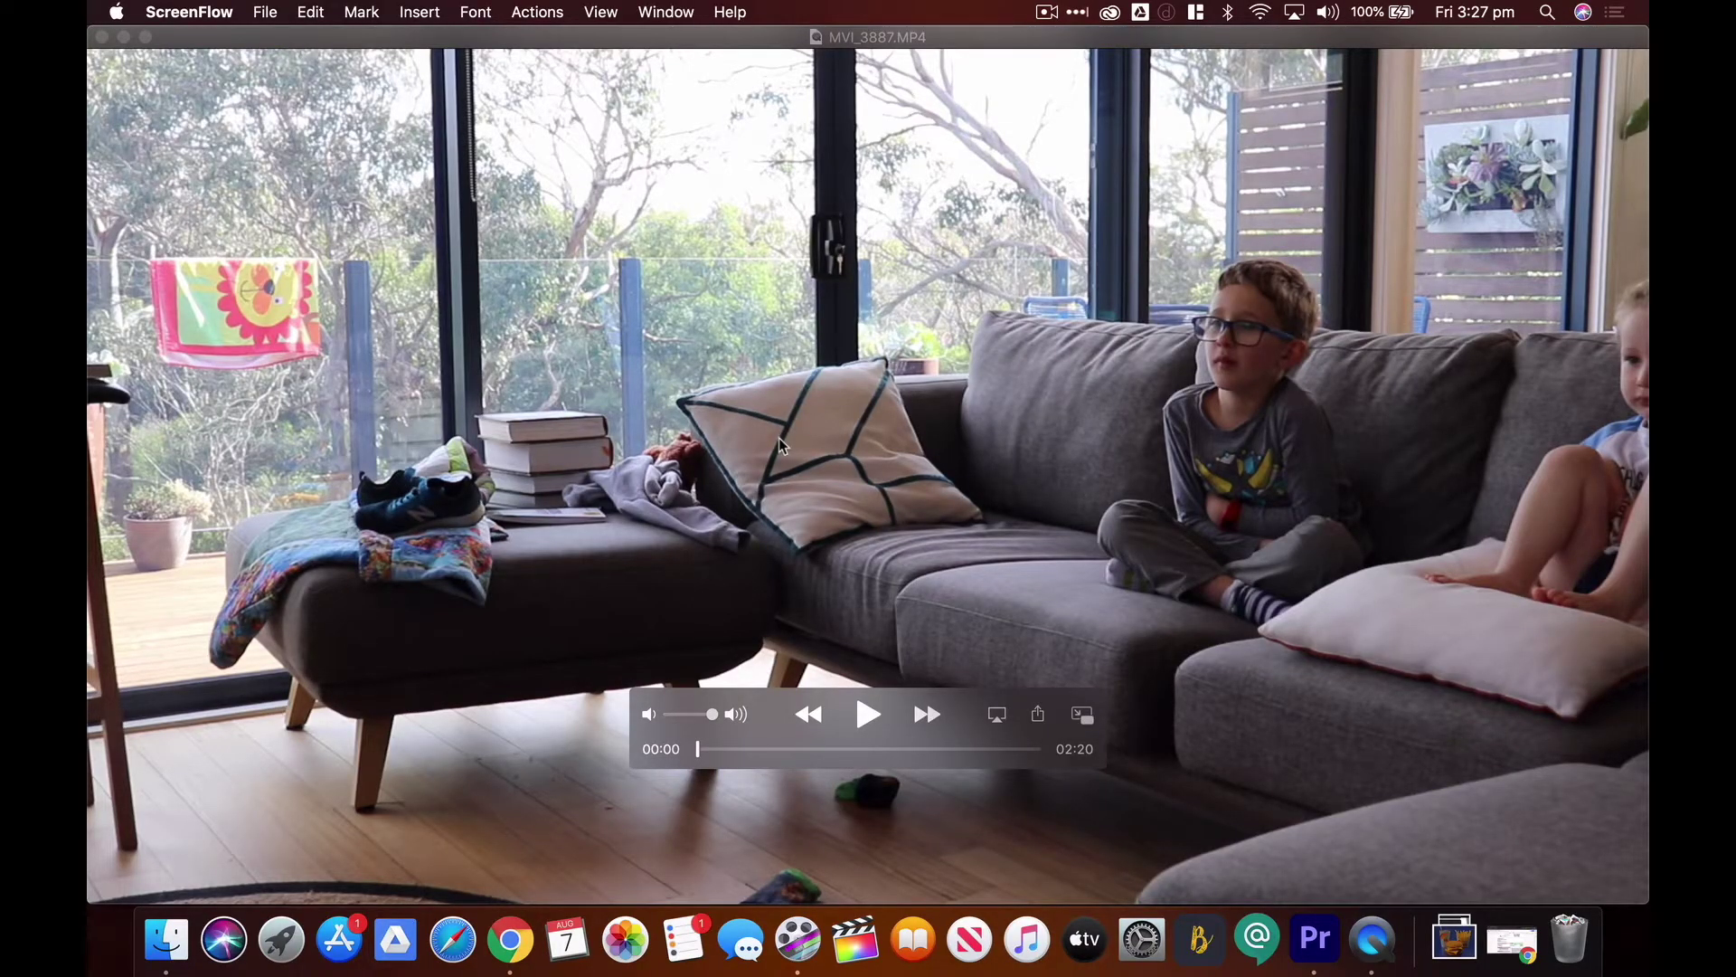
# Switch to QuickTime Player and scrub MVI_3887.MP4 forward to 00:09
pyautogui.moveTo(705, 756); pyautogui.dragTo(722, 756)
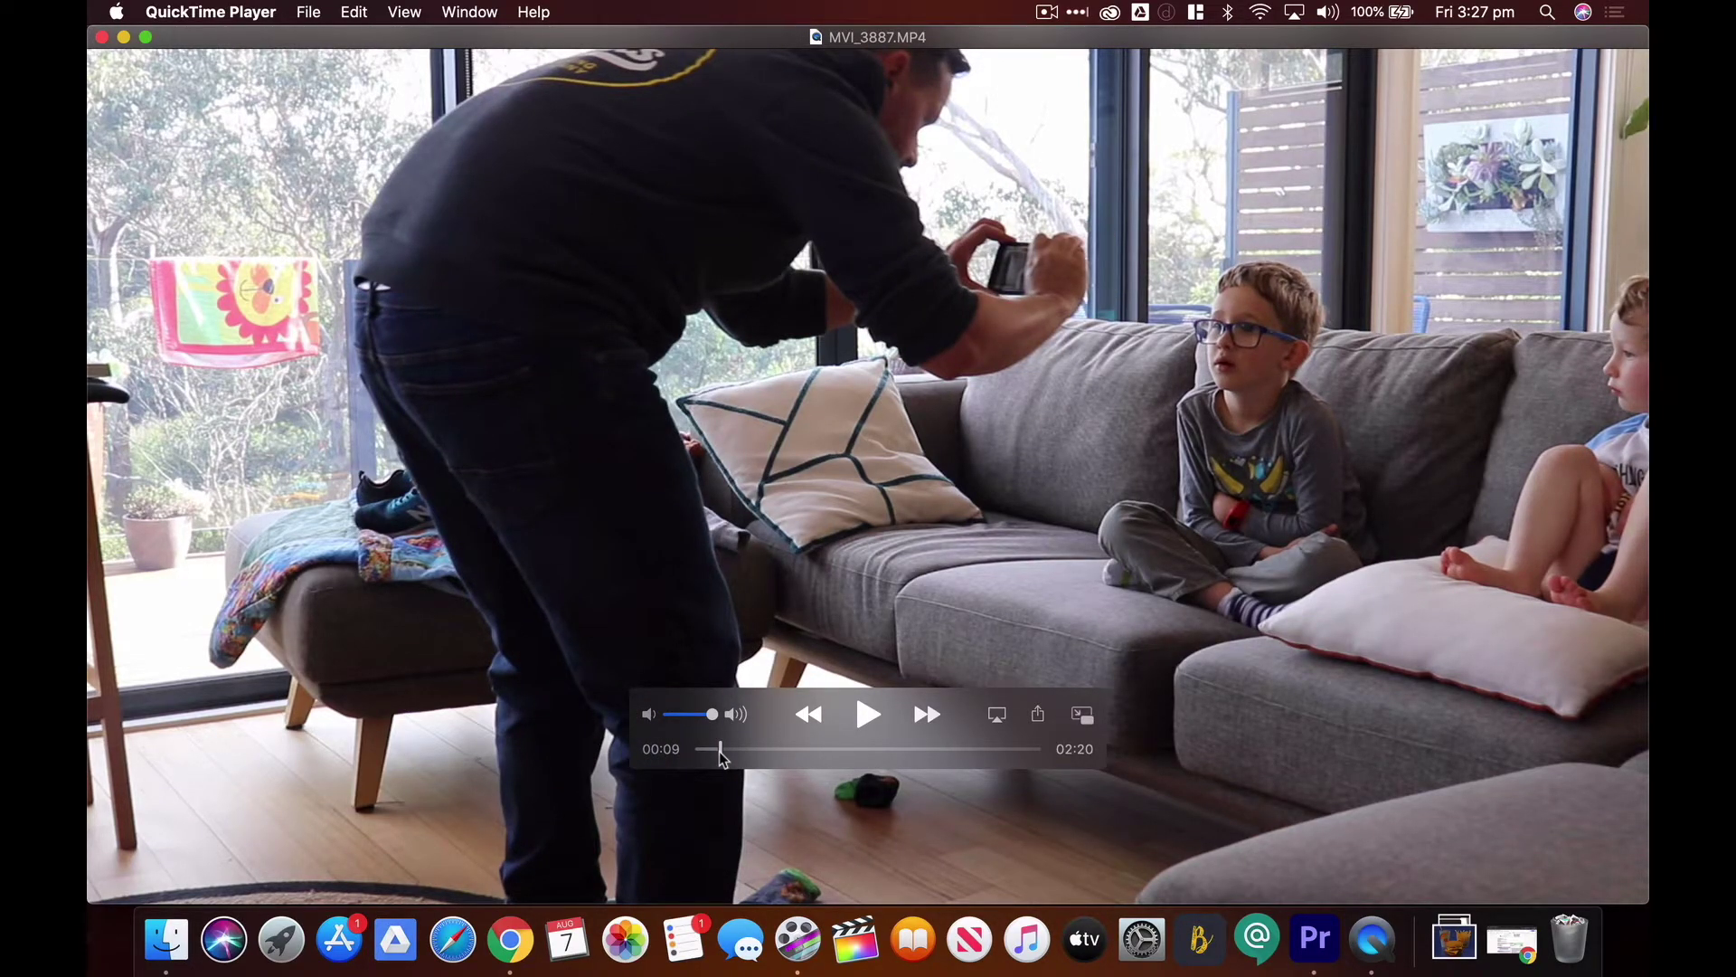
# Play MVI_3887.MP4 from 00:04, pause it and scrub further forward through the footage
pyautogui.moveTo(721, 758); pyautogui.dragTo(707, 758)
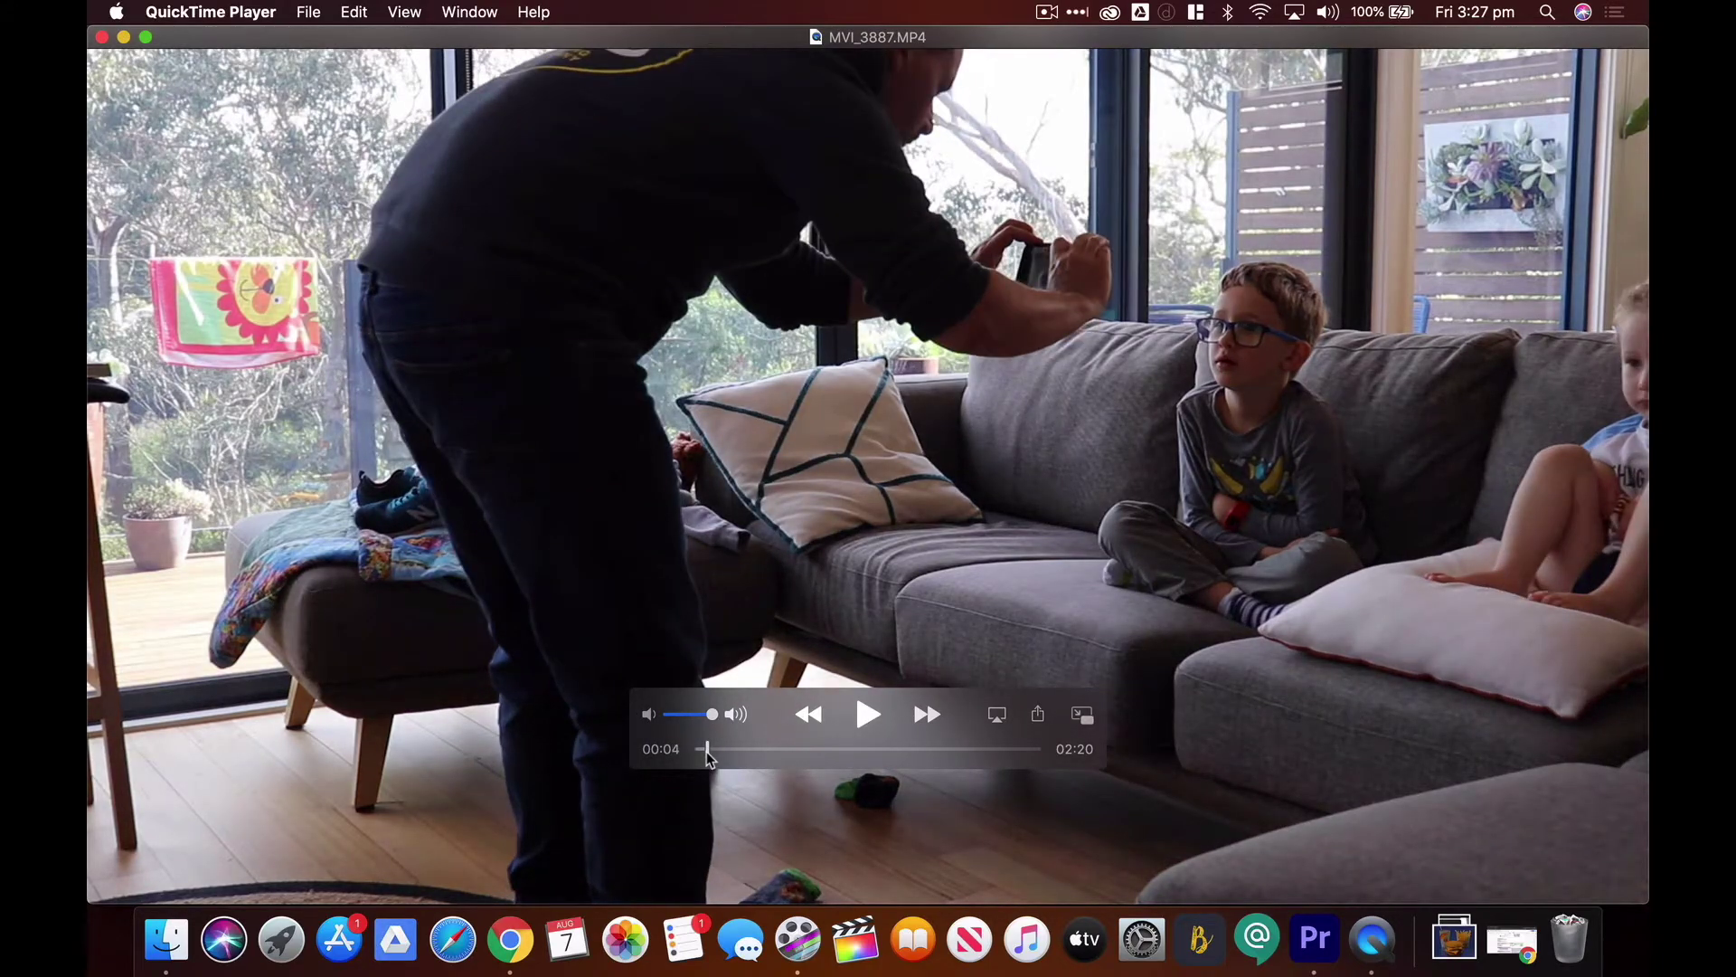
pyautogui.click(867, 715)
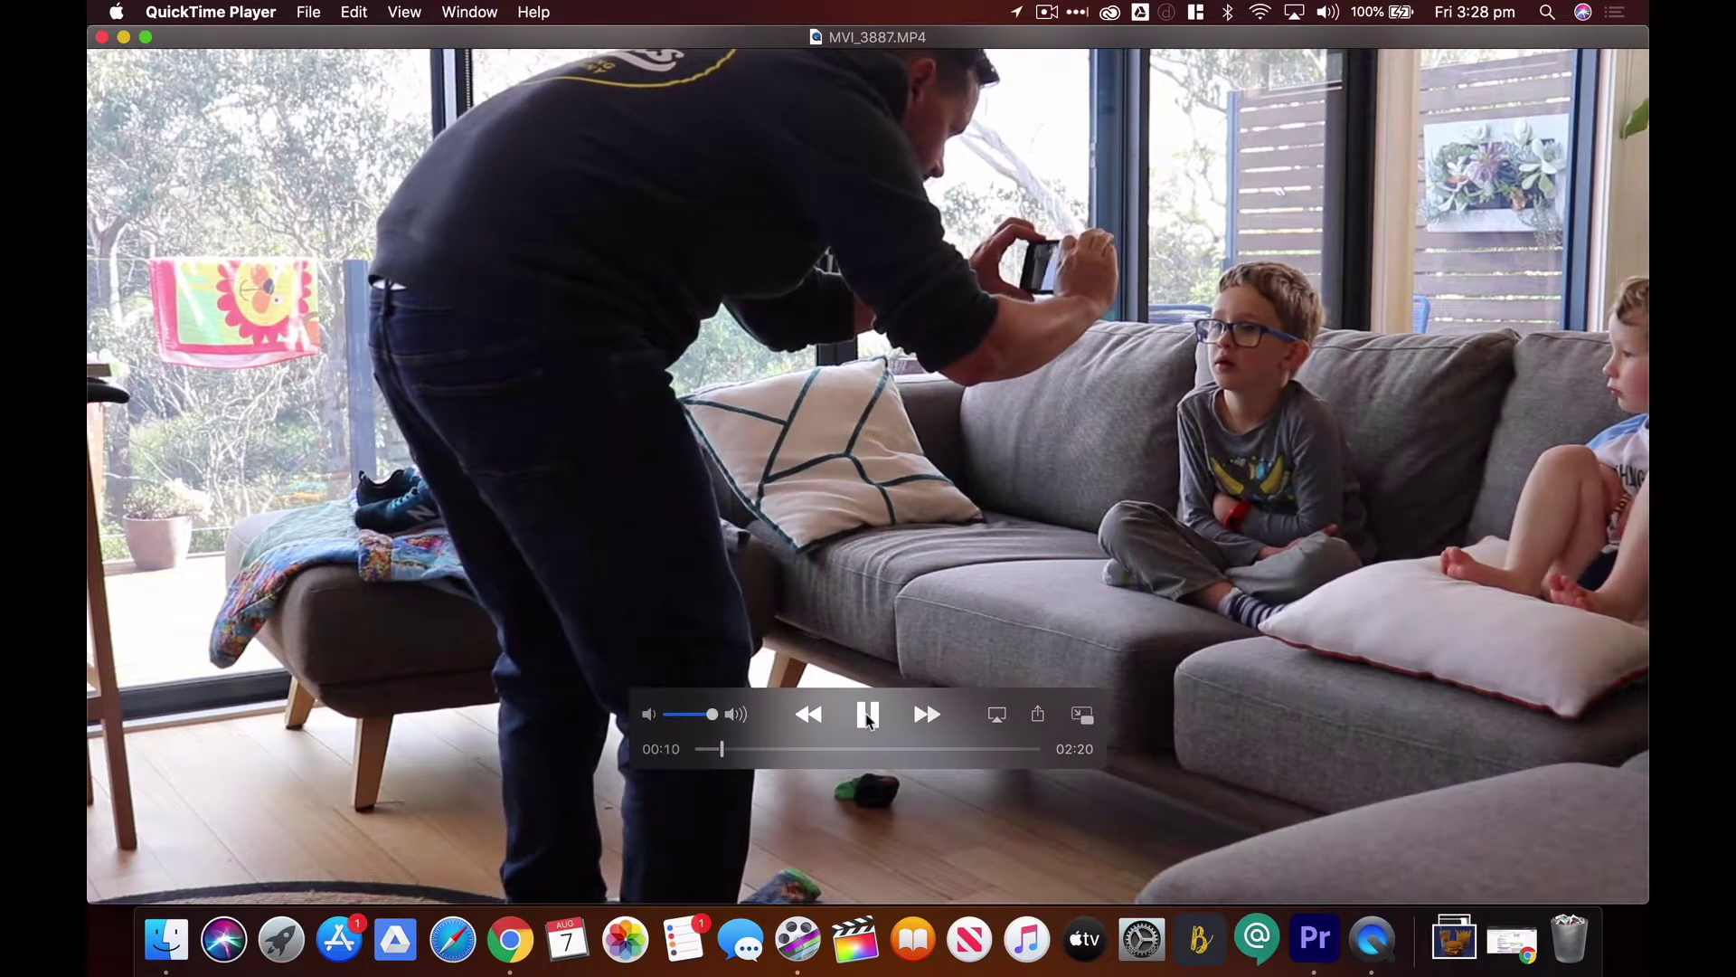
pyautogui.click(866, 716)
pyautogui.moveTo(730, 759); pyautogui.dragTo(751, 758)
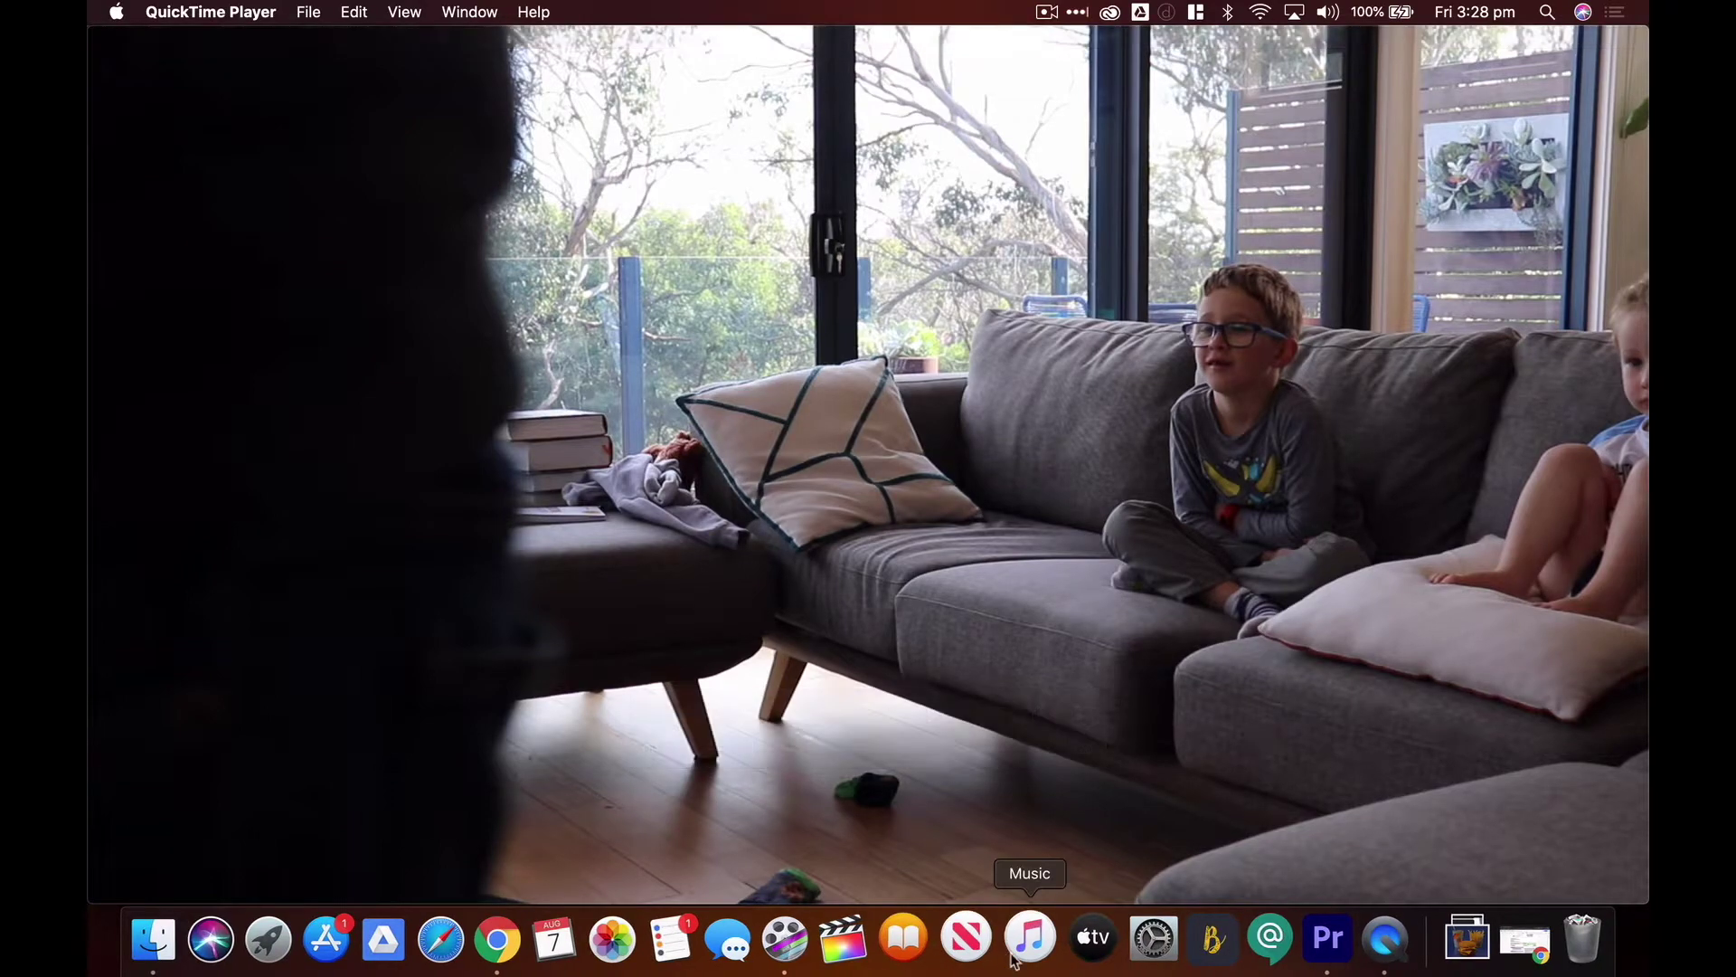
# Switch to Premiere Pro and trim the first clip's end and the second clip's start in Sequence 03 to the blurred pan
pyautogui.click(1314, 940)
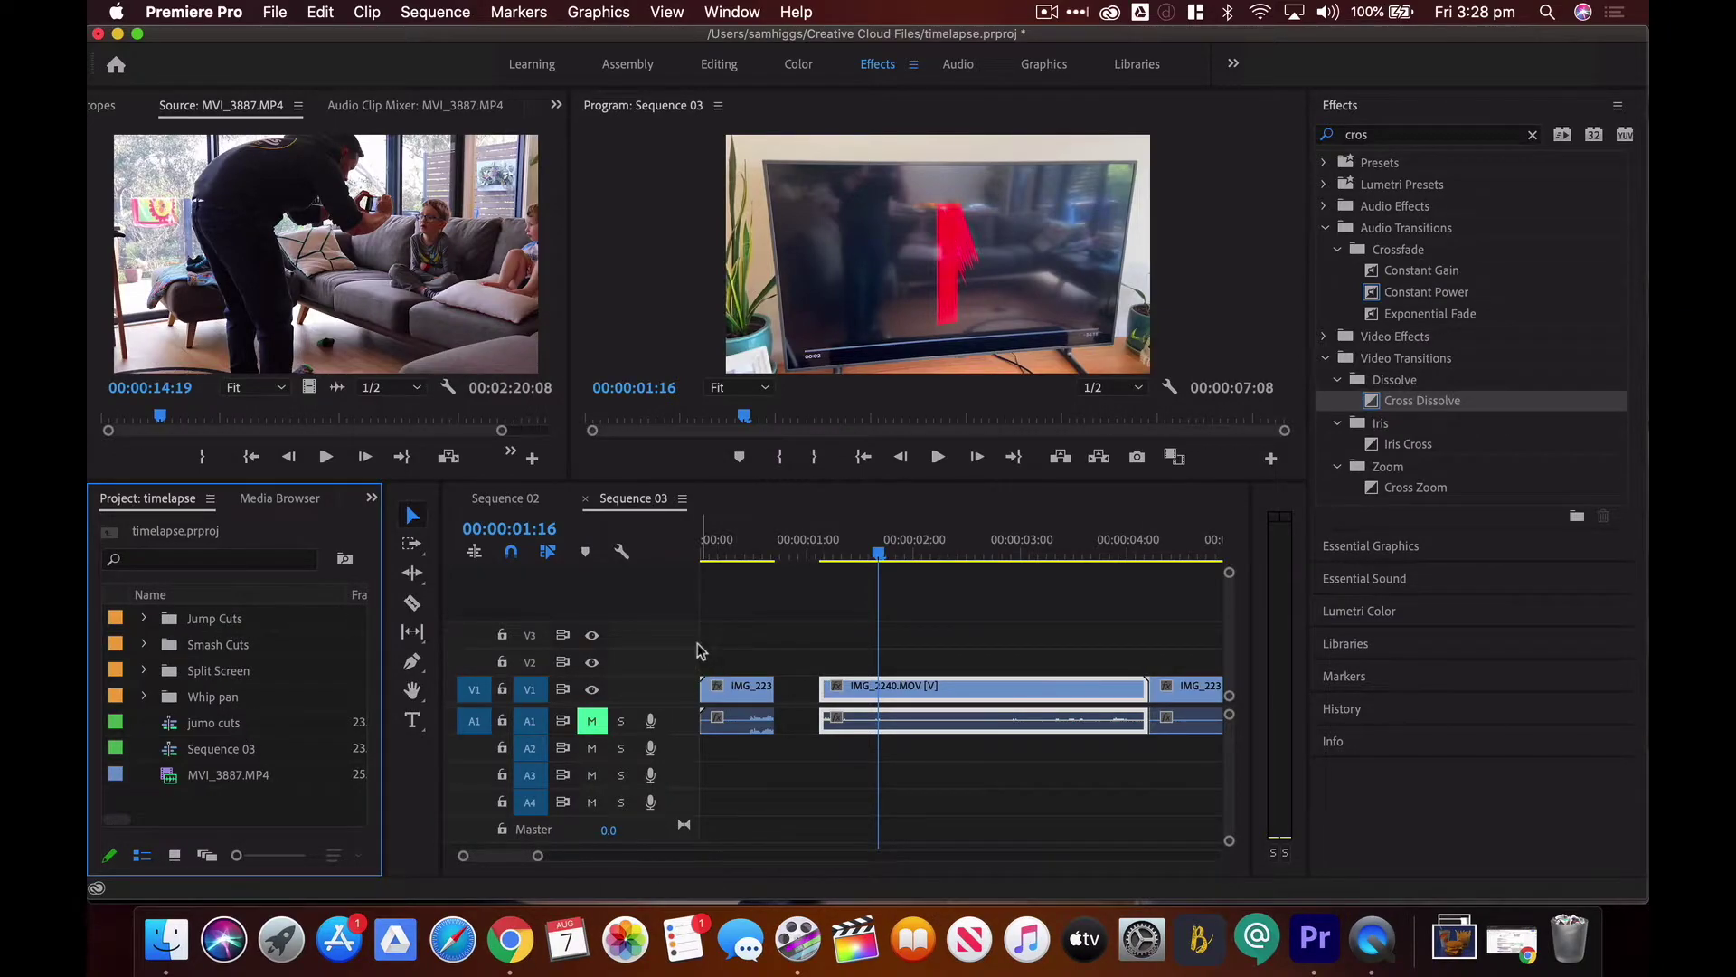
pyautogui.click(730, 545)
pyautogui.click(730, 689)
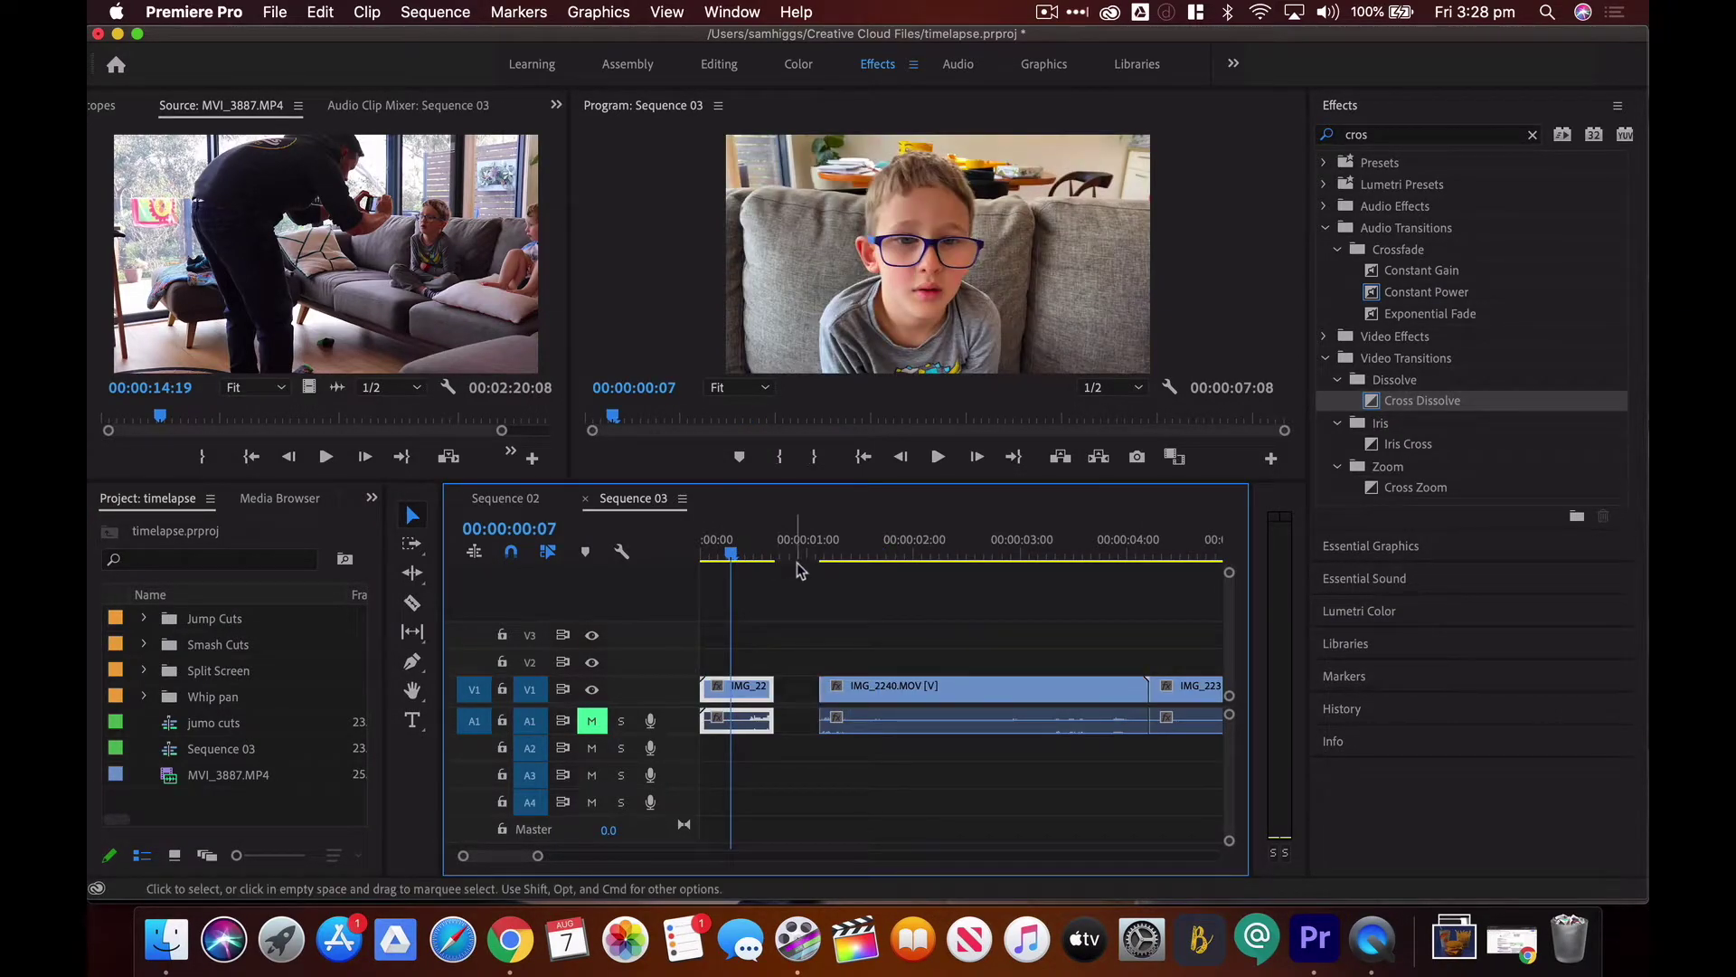
pyautogui.moveTo(735, 550); pyautogui.dragTo(745, 583)
pyautogui.moveTo(768, 687)
pyautogui.mouseDown()
pyautogui.moveTo(733, 692)
pyautogui.moveTo(764, 691)
pyautogui.mouseUp()
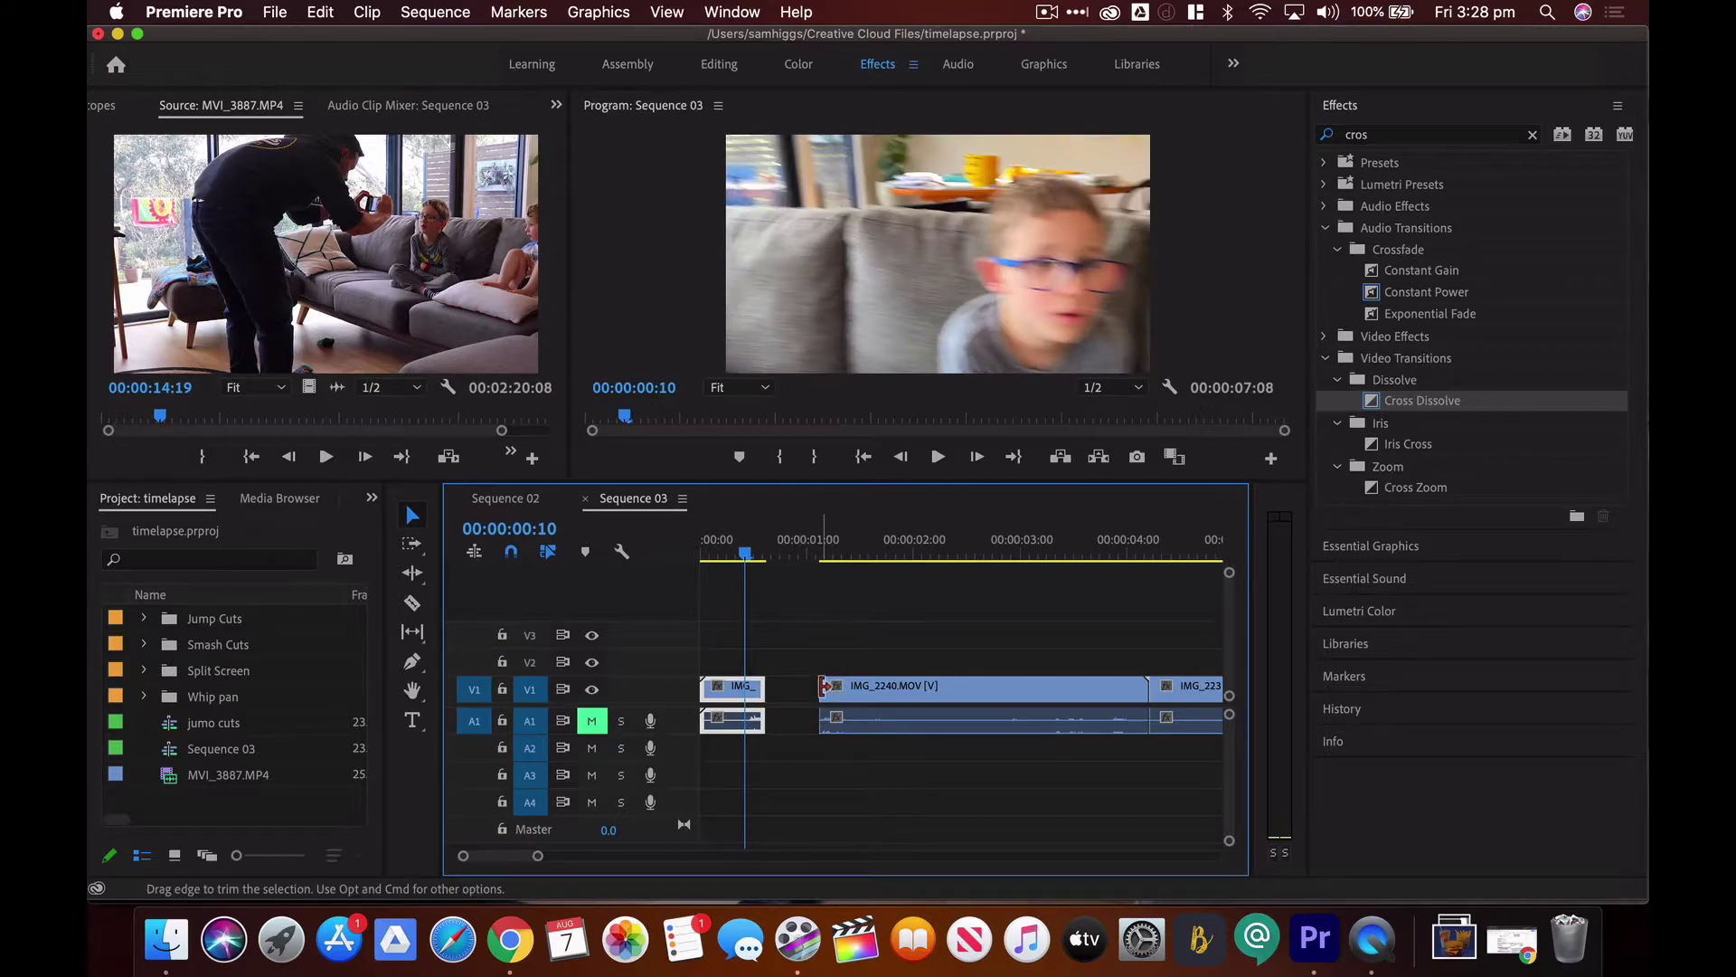
pyautogui.moveTo(825, 688); pyautogui.dragTo(830, 687)
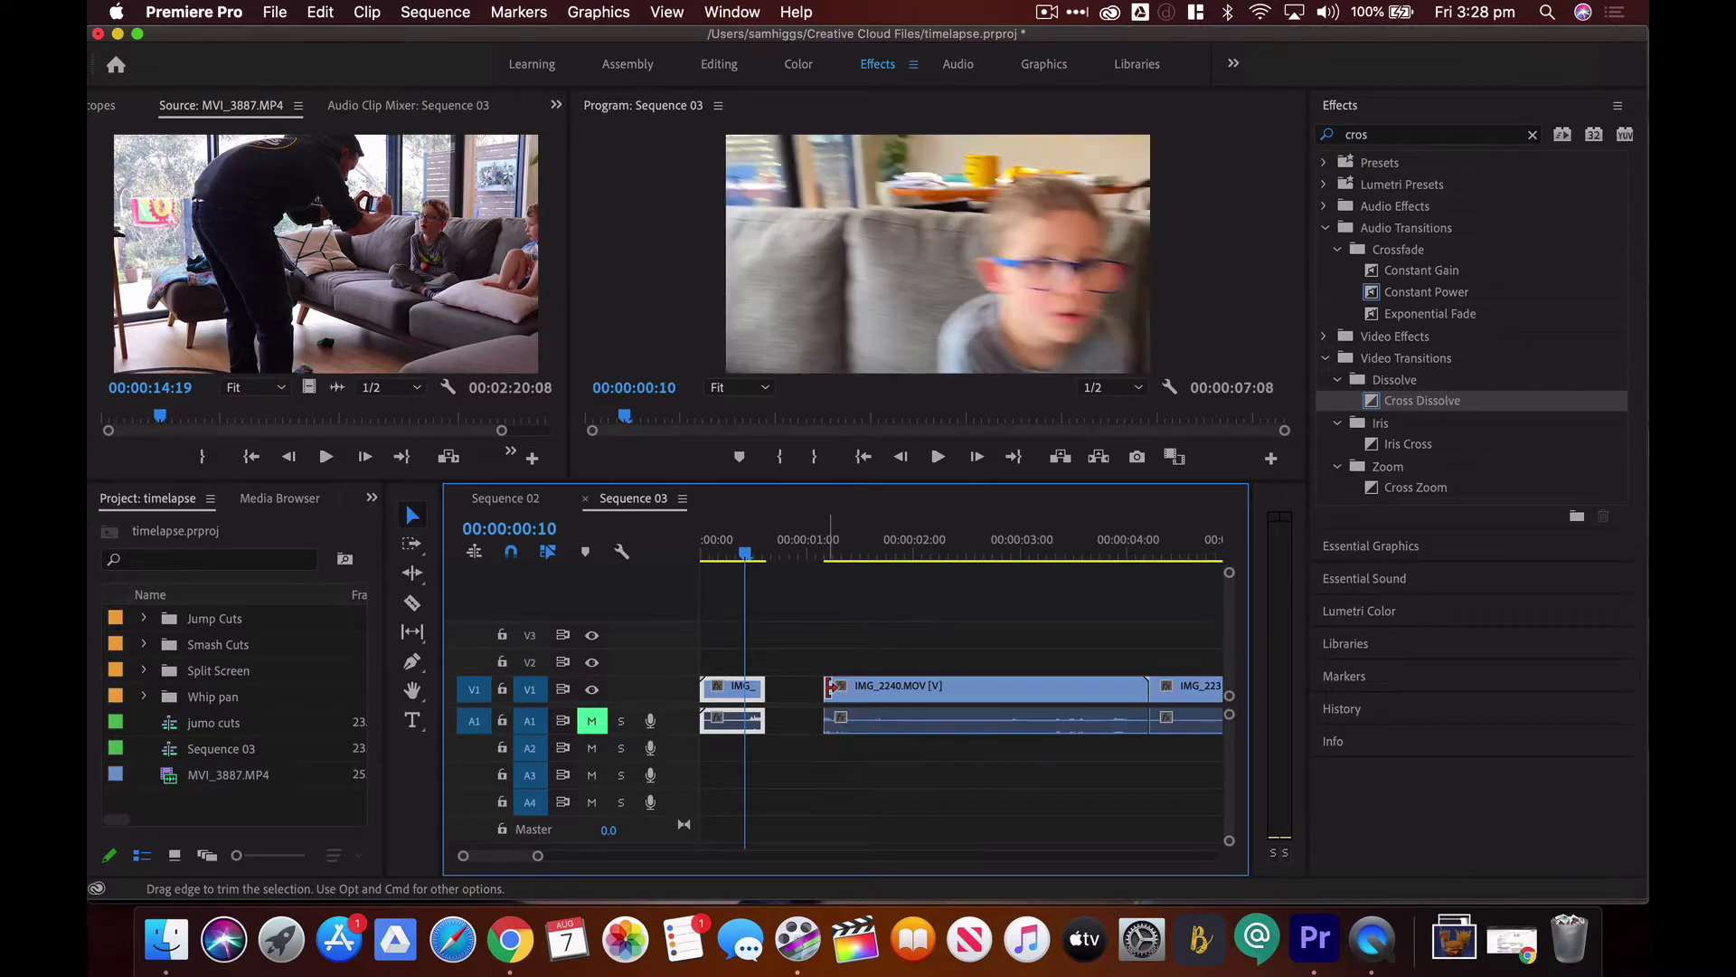
# Ripple delete the gap between the first and second clips
pyautogui.click(795, 695)
pyautogui.rightClick(796, 694)
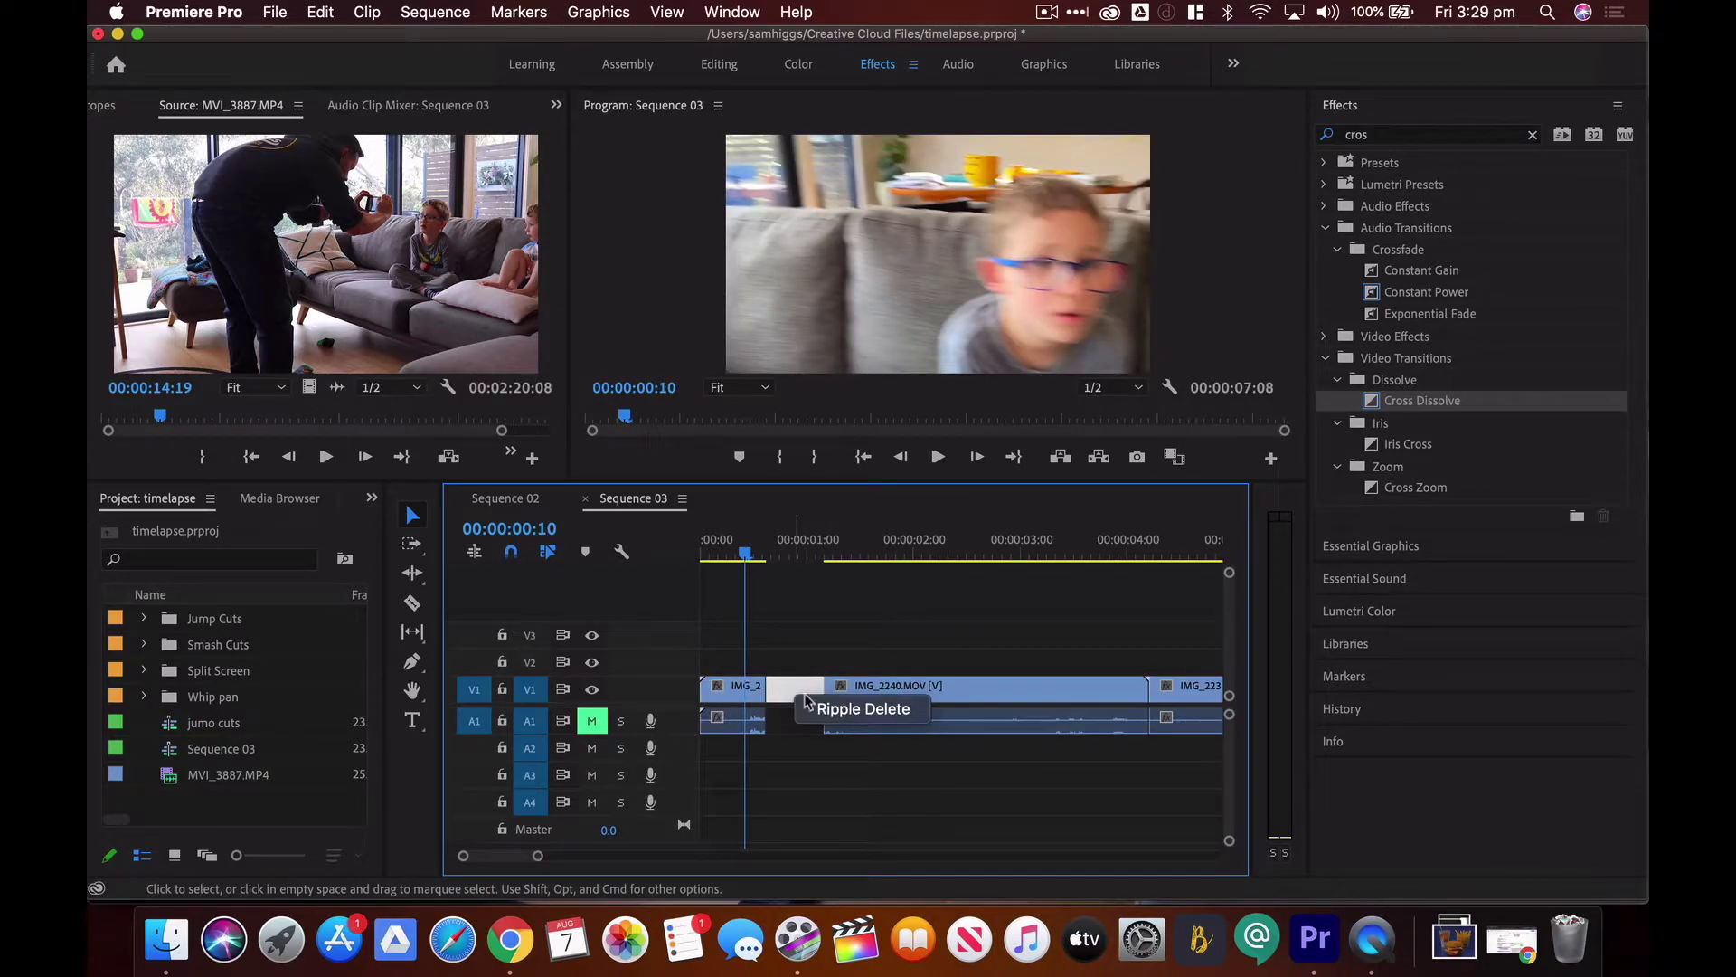
pyautogui.click(845, 706)
# Play the sequence repeatedly from its start to check the whip pan cut between the first two clips
pyautogui.click(768, 553)
pyautogui.moveTo(768, 553); pyautogui.dragTo(687, 559)
pyautogui.press('space')
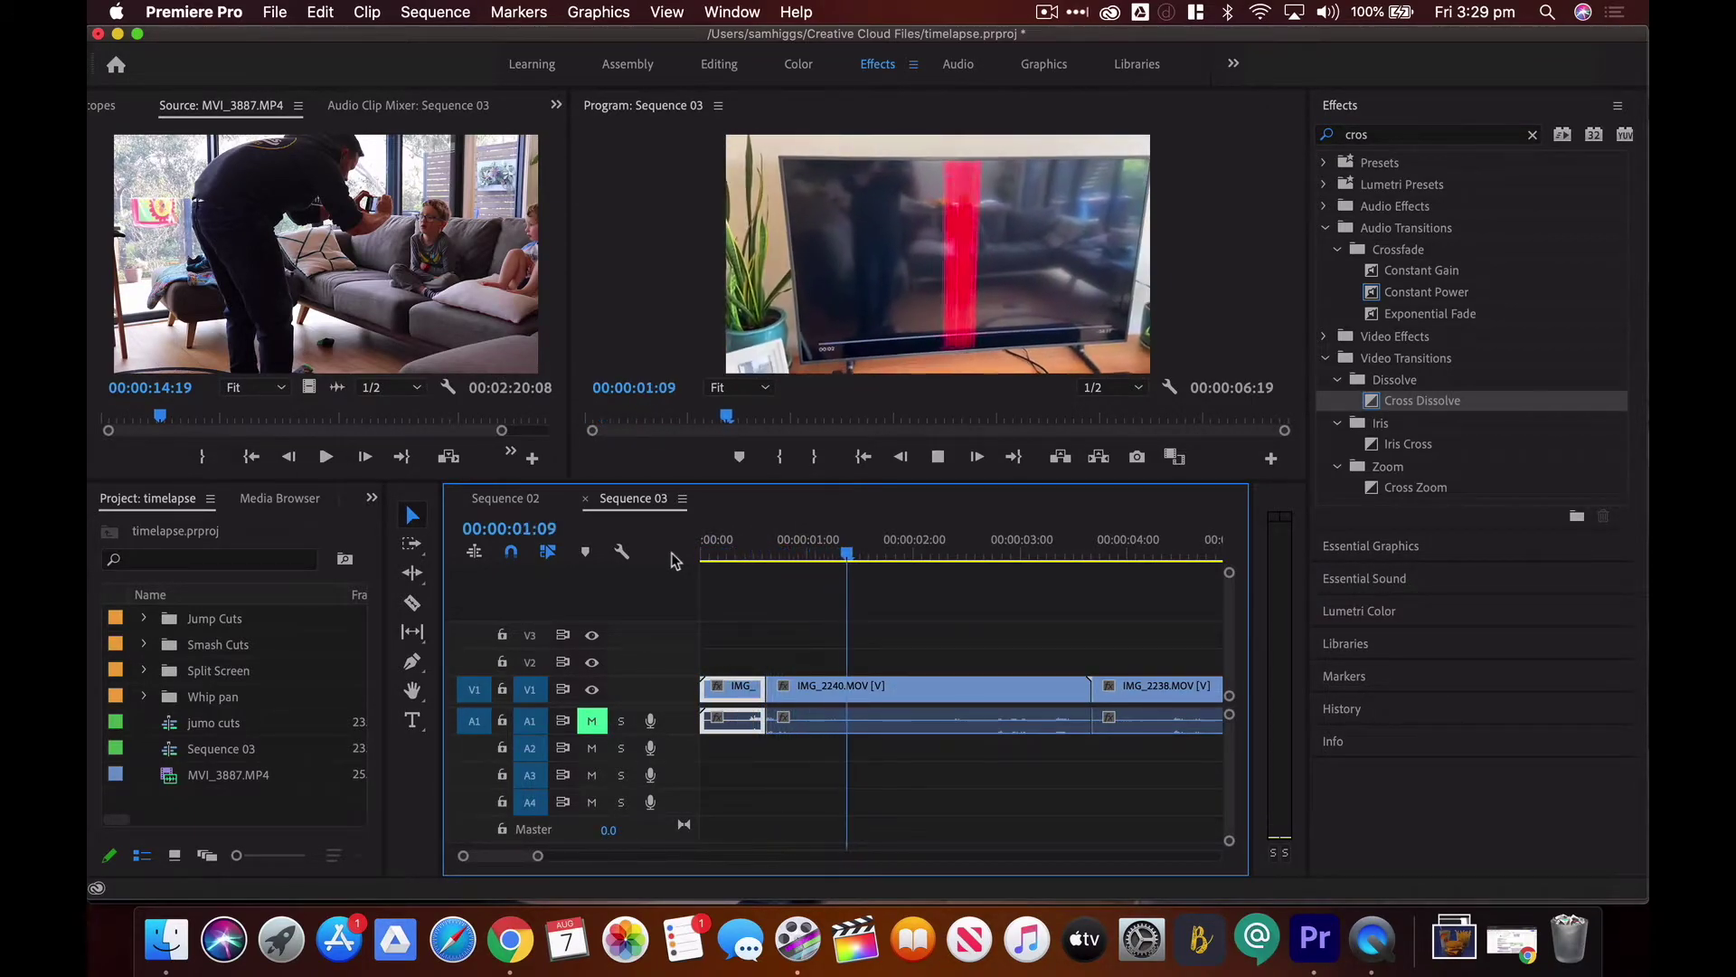
pyautogui.click(705, 553)
pyautogui.press('space')
pyautogui.click(712, 556)
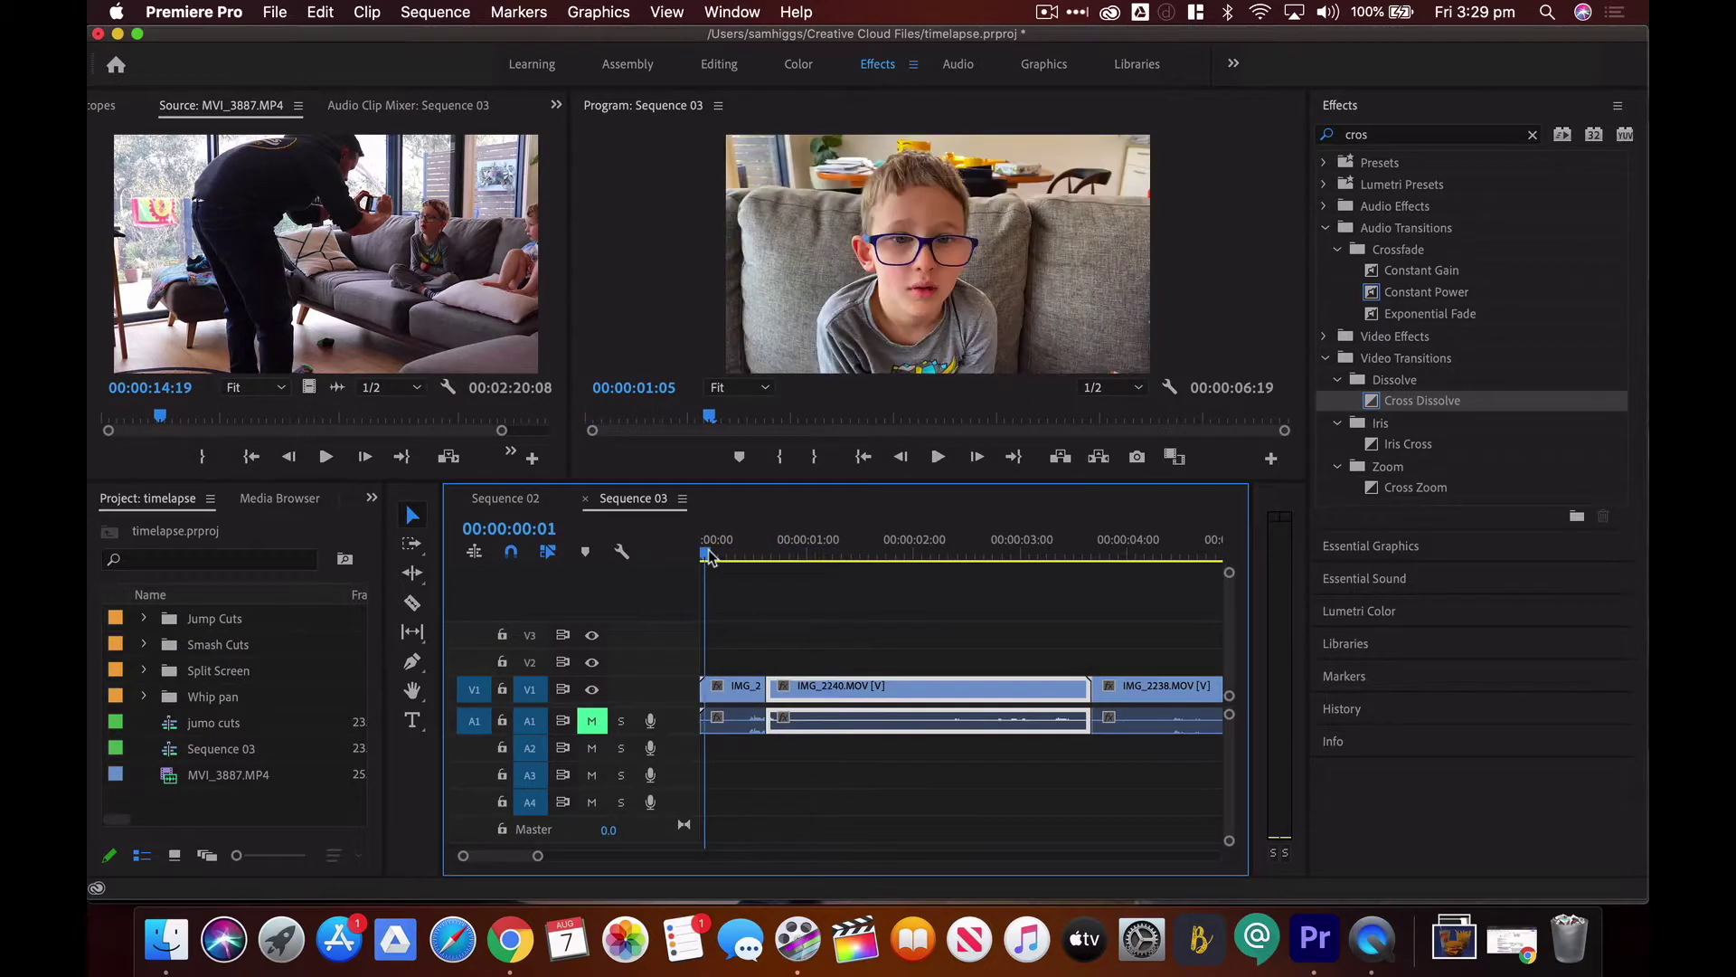
pyautogui.press('space')
pyautogui.press('space')
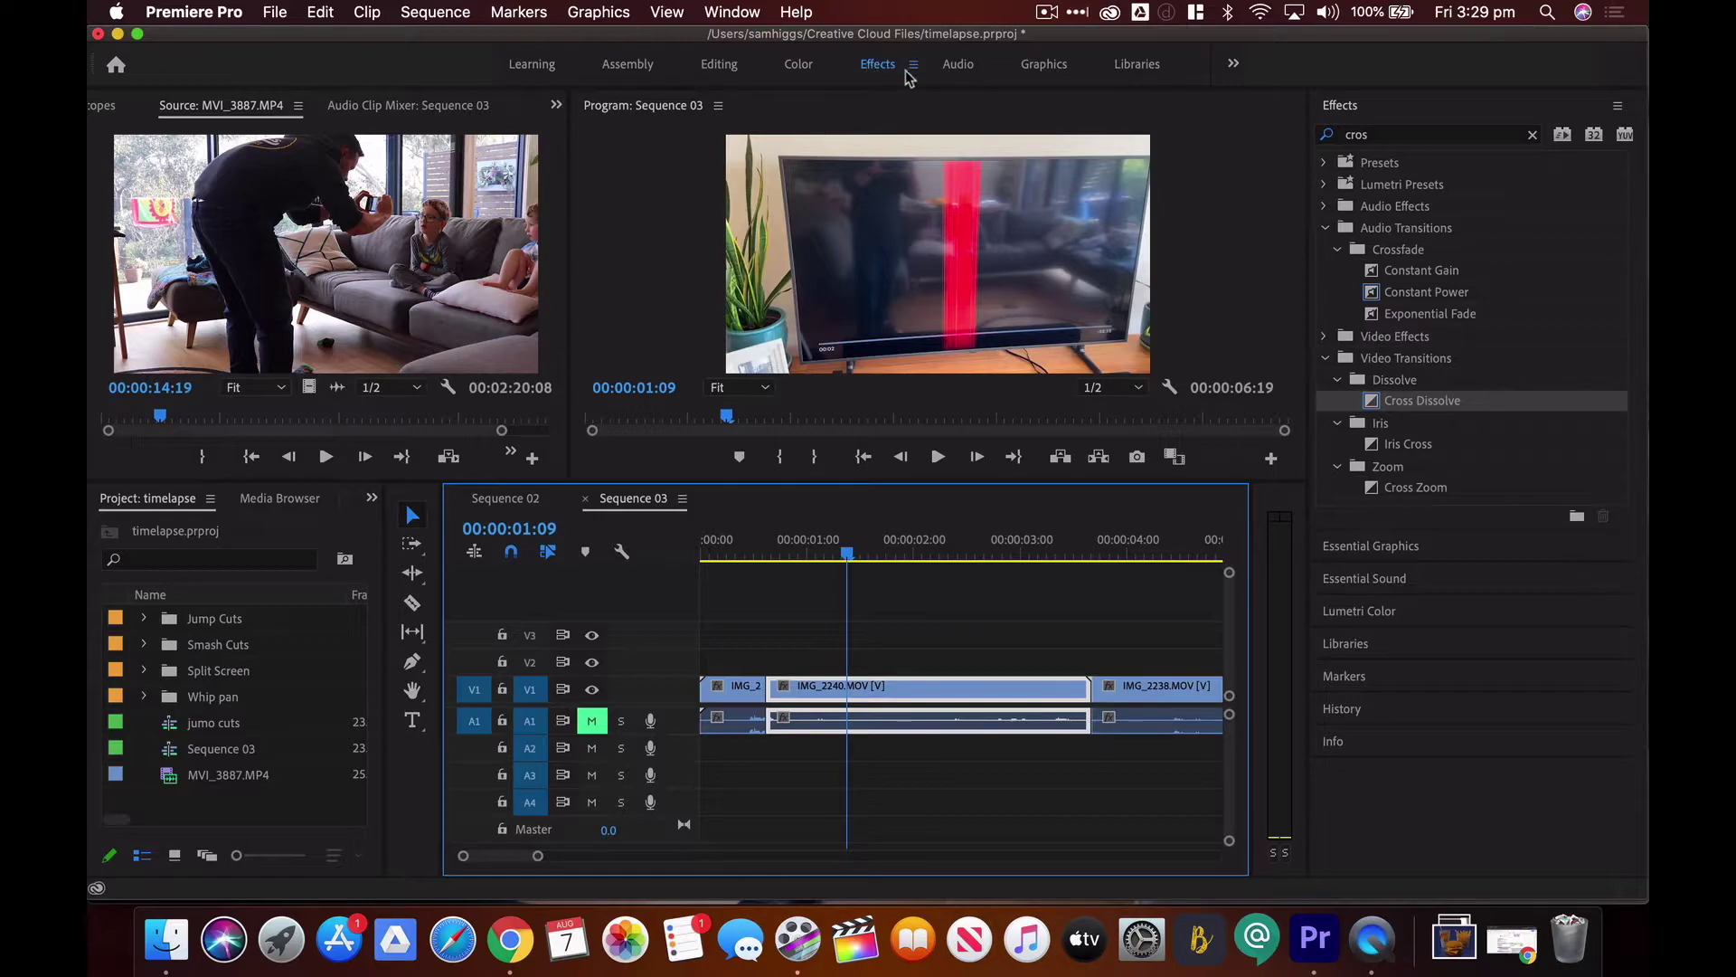
# Find the Cross Dissolve video transition and add it between the first and second clips
pyautogui.click(1380, 138)
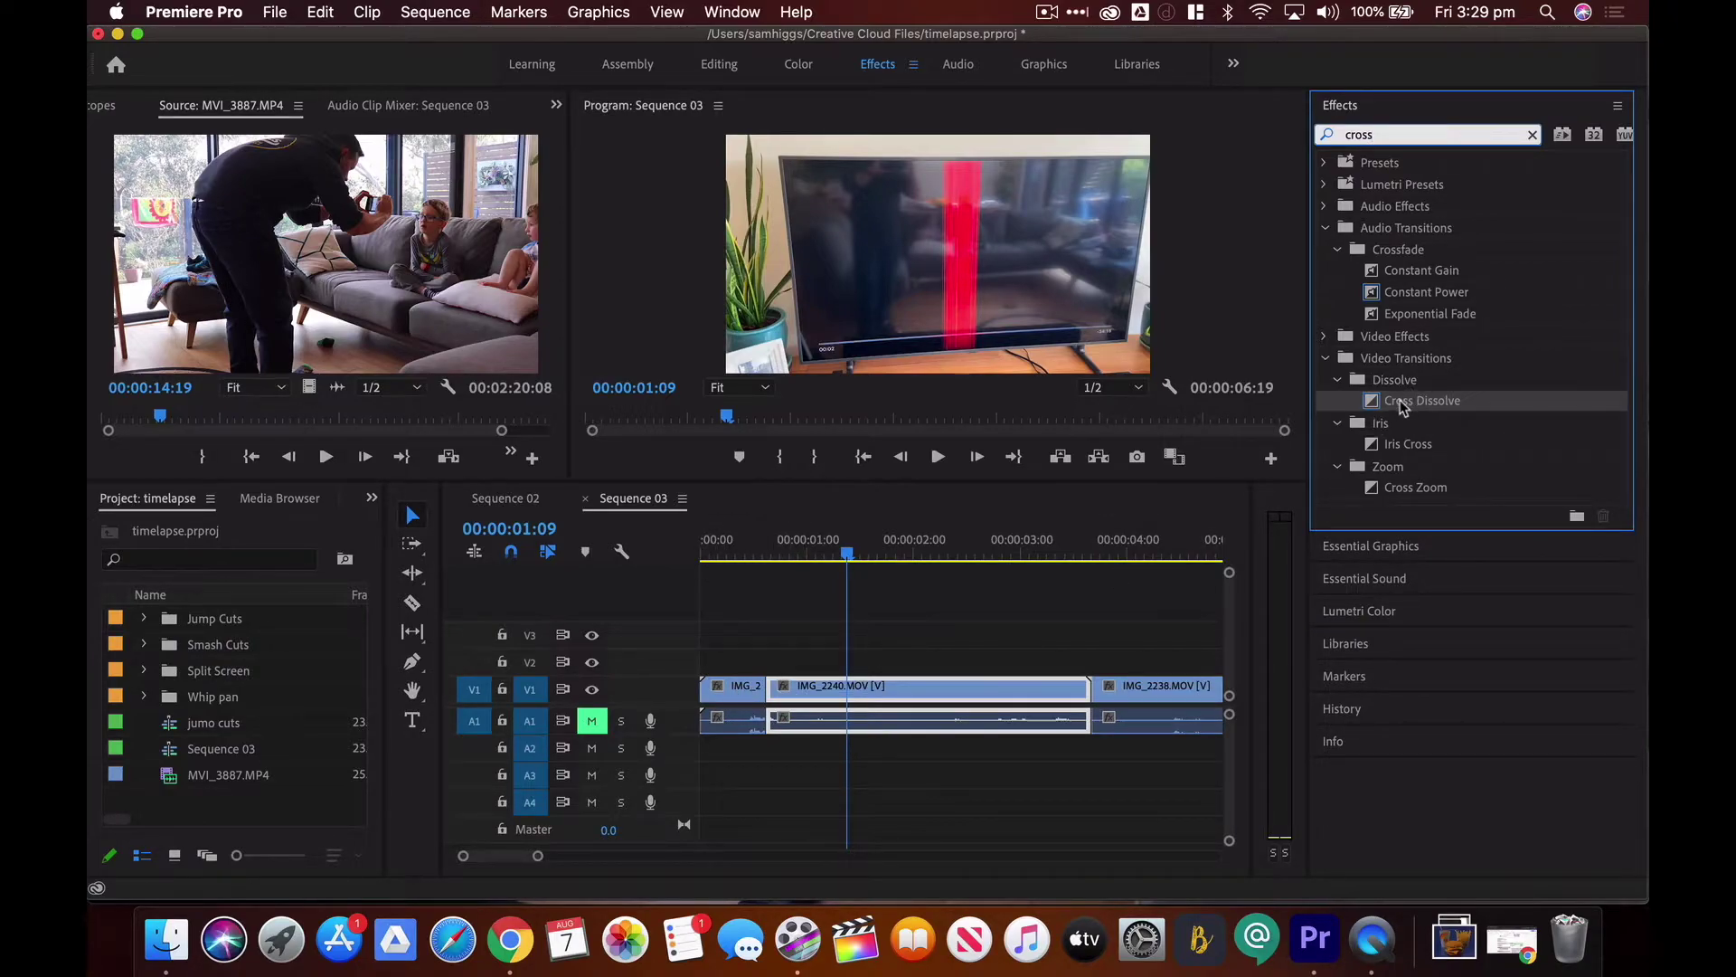
pyautogui.moveTo(1399, 406); pyautogui.dragTo(778, 703)
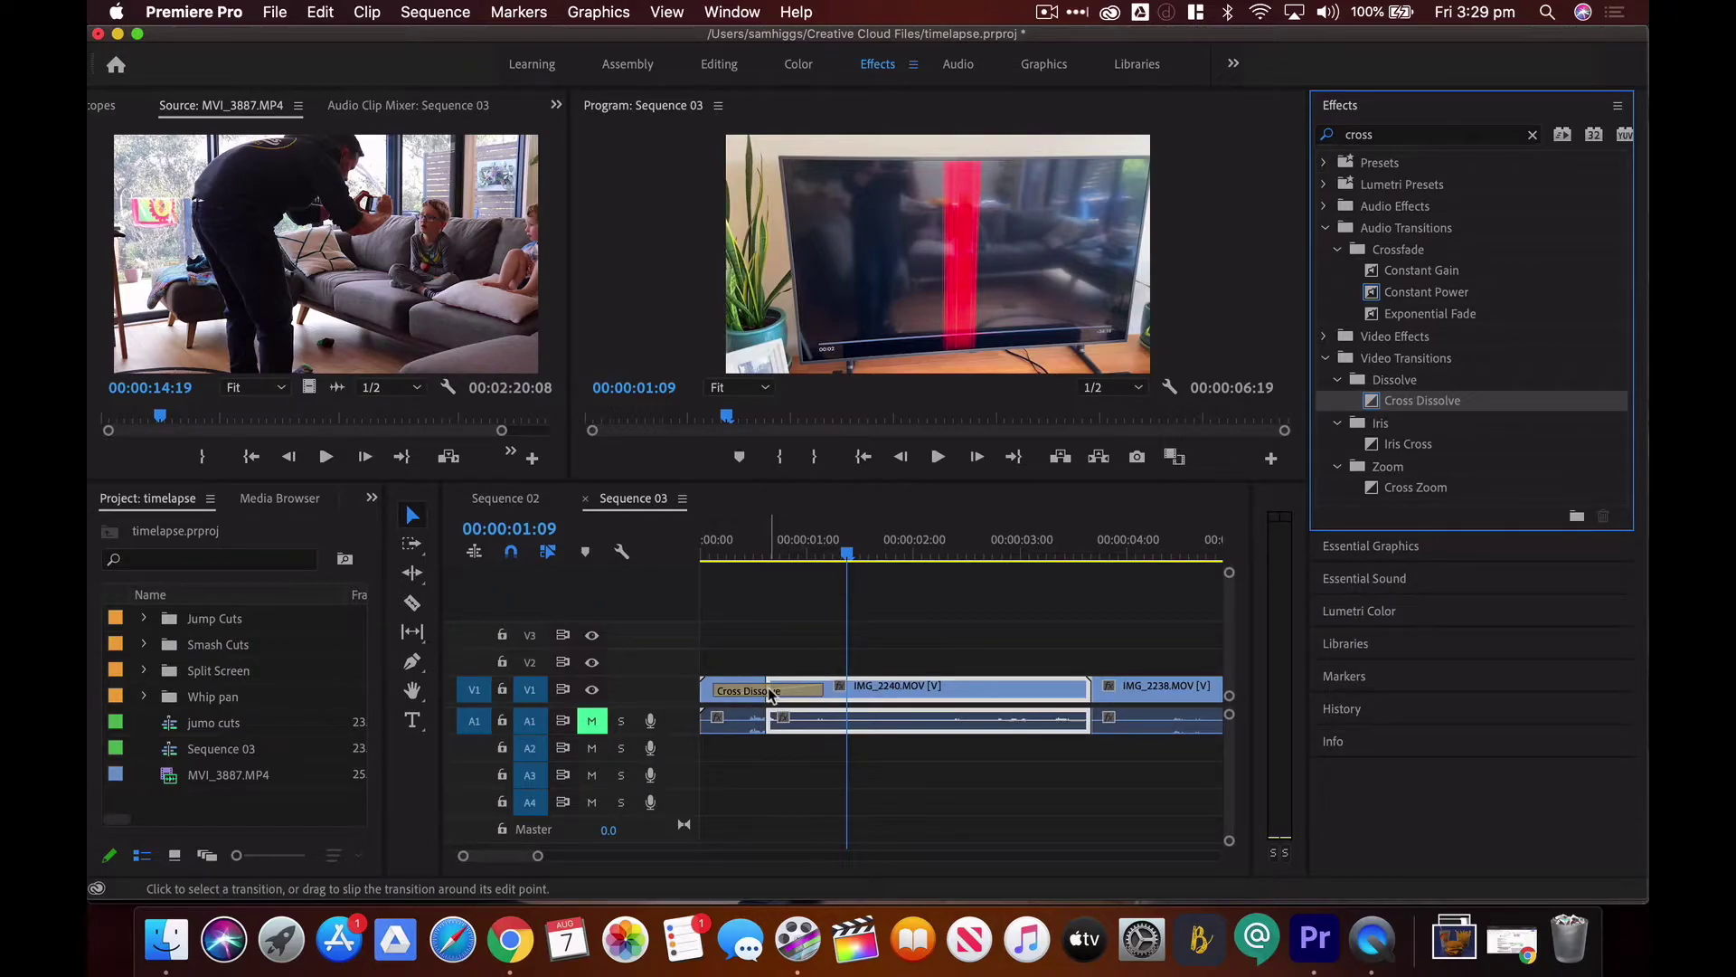
pyautogui.click(836, 559)
pyautogui.moveTo(836, 559)
pyautogui.mouseDown()
pyautogui.moveTo(774, 560)
pyautogui.moveTo(841, 584)
pyautogui.mouseUp()
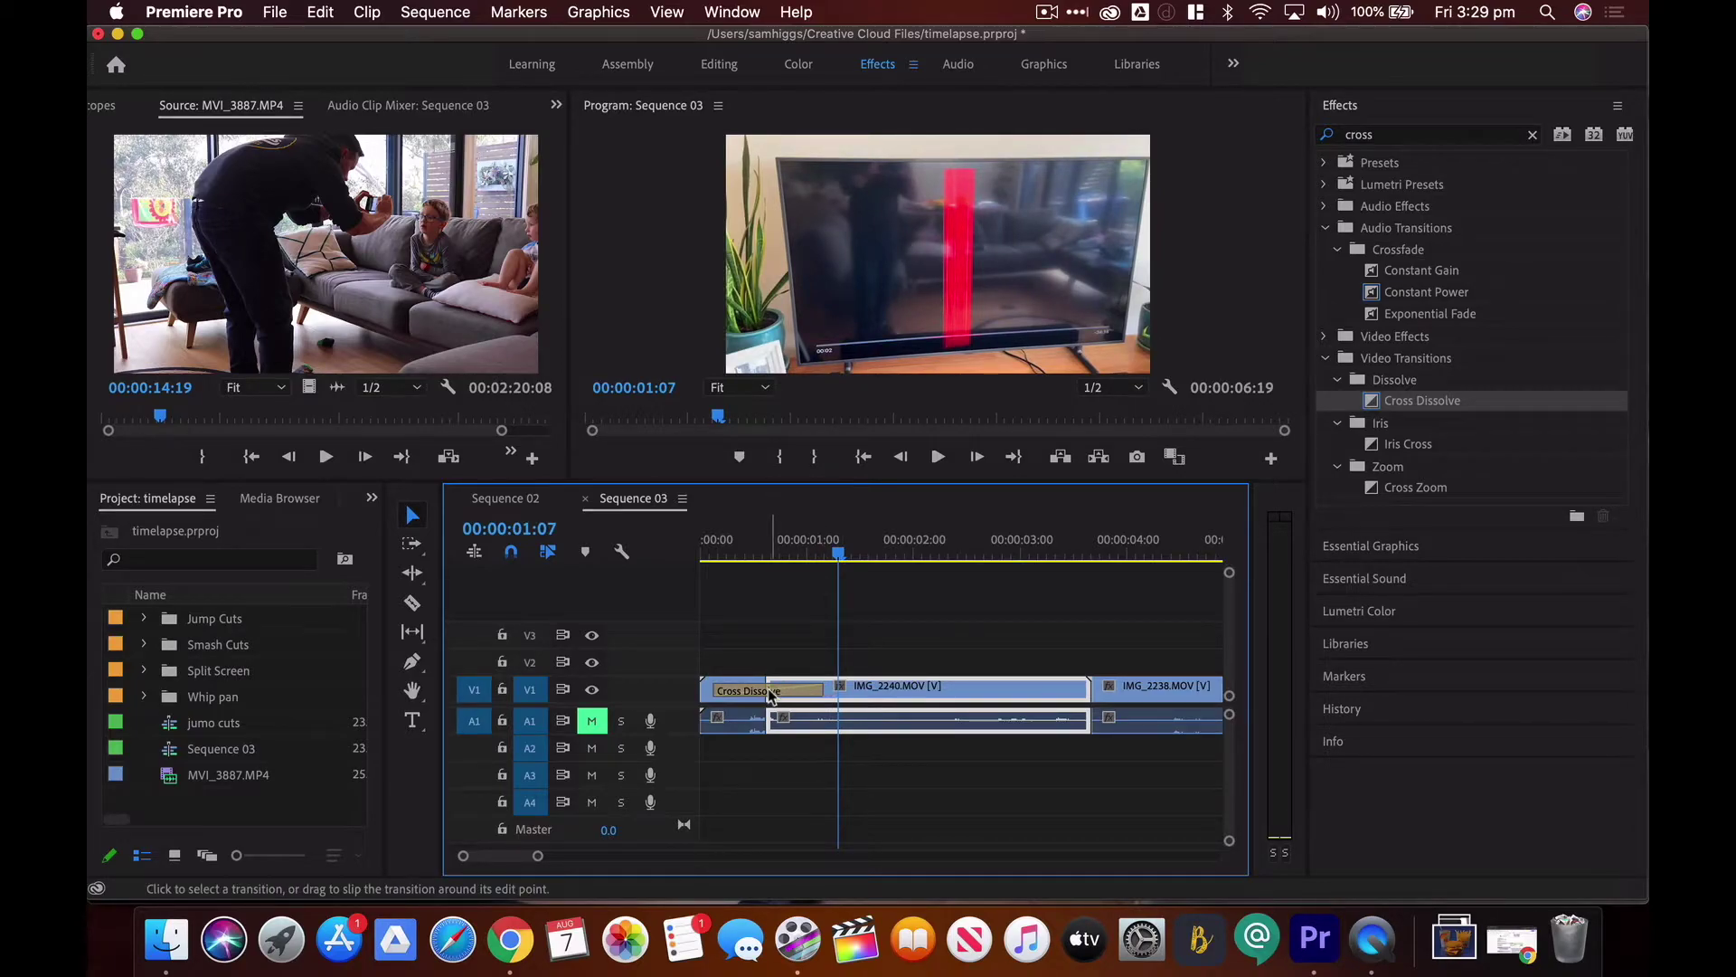
# Shorten the Cross Dissolve's duration and play the transition from the start of the sequence
pyautogui.doubleClick(769, 691)
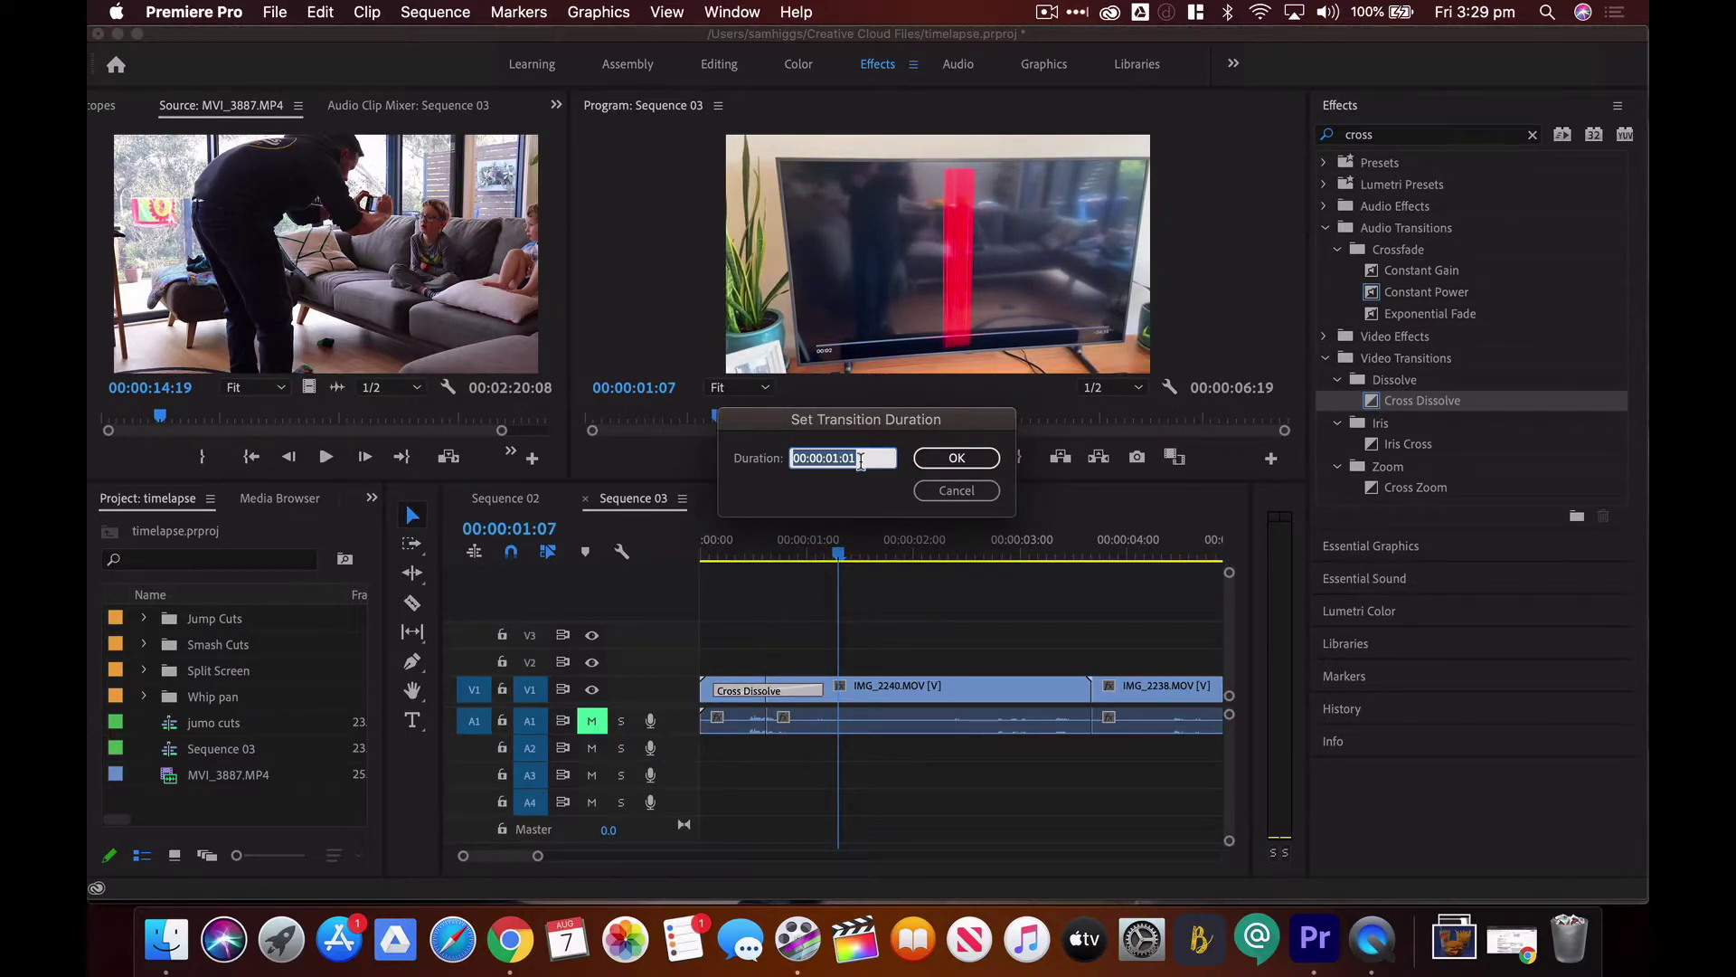
pyautogui.press('BackSpace')
pyautogui.click(954, 457)
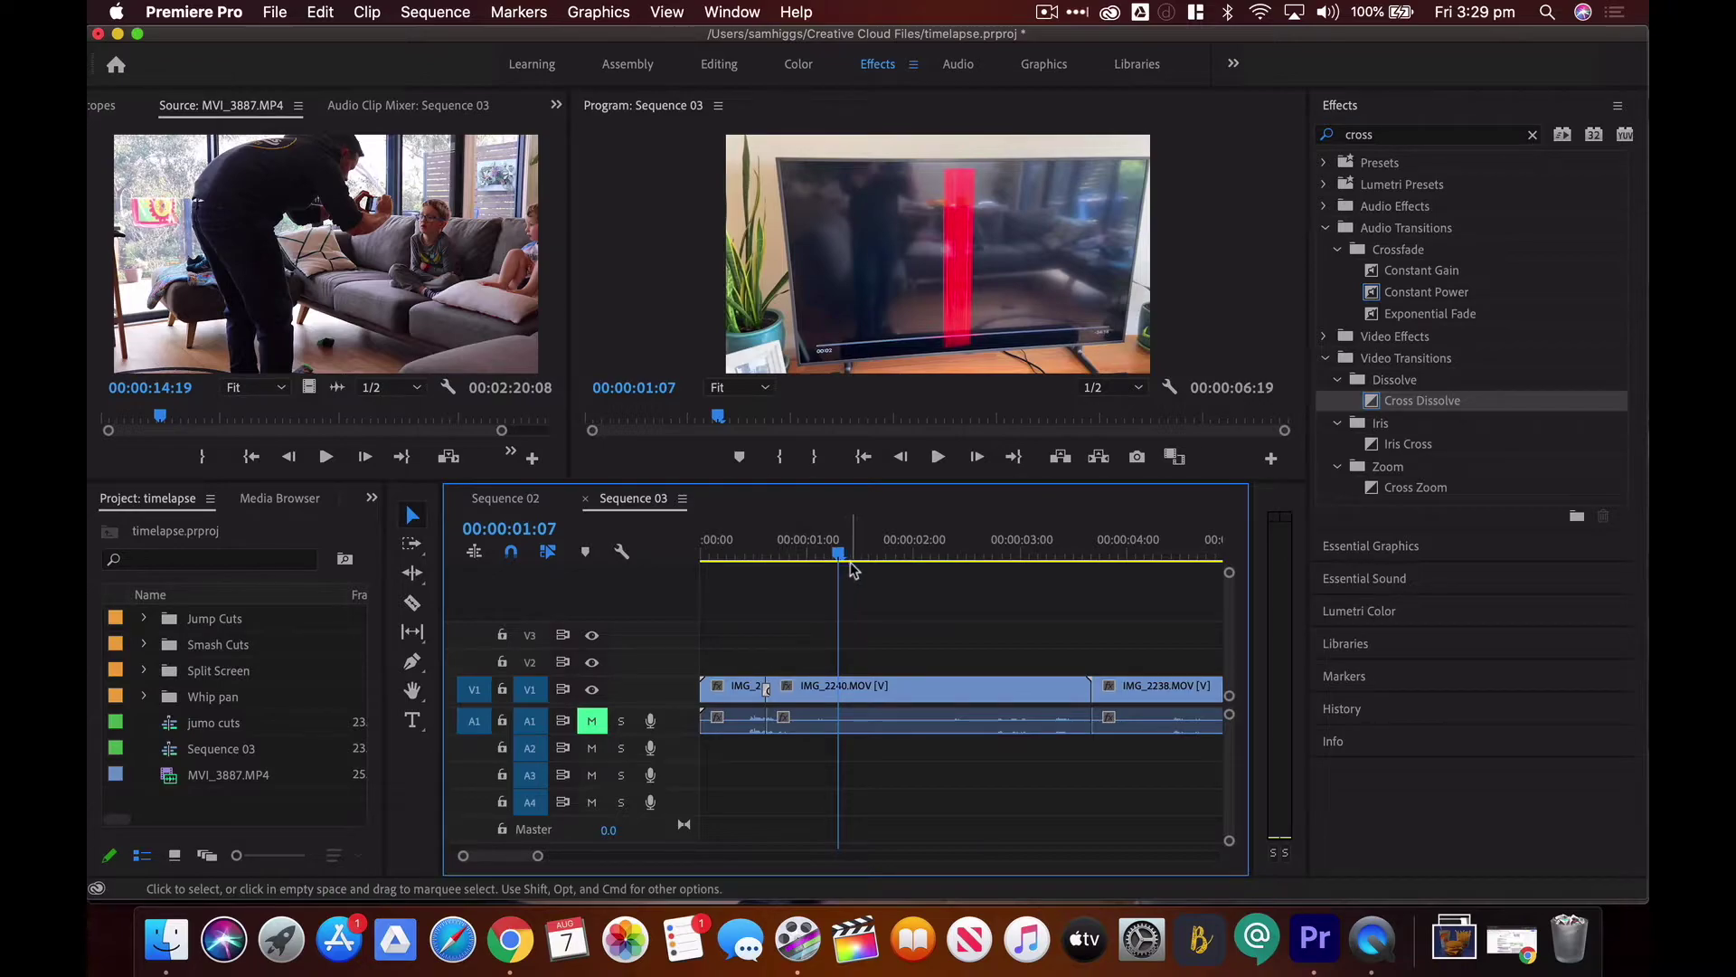
pyautogui.moveTo(850, 560); pyautogui.dragTo(729, 561)
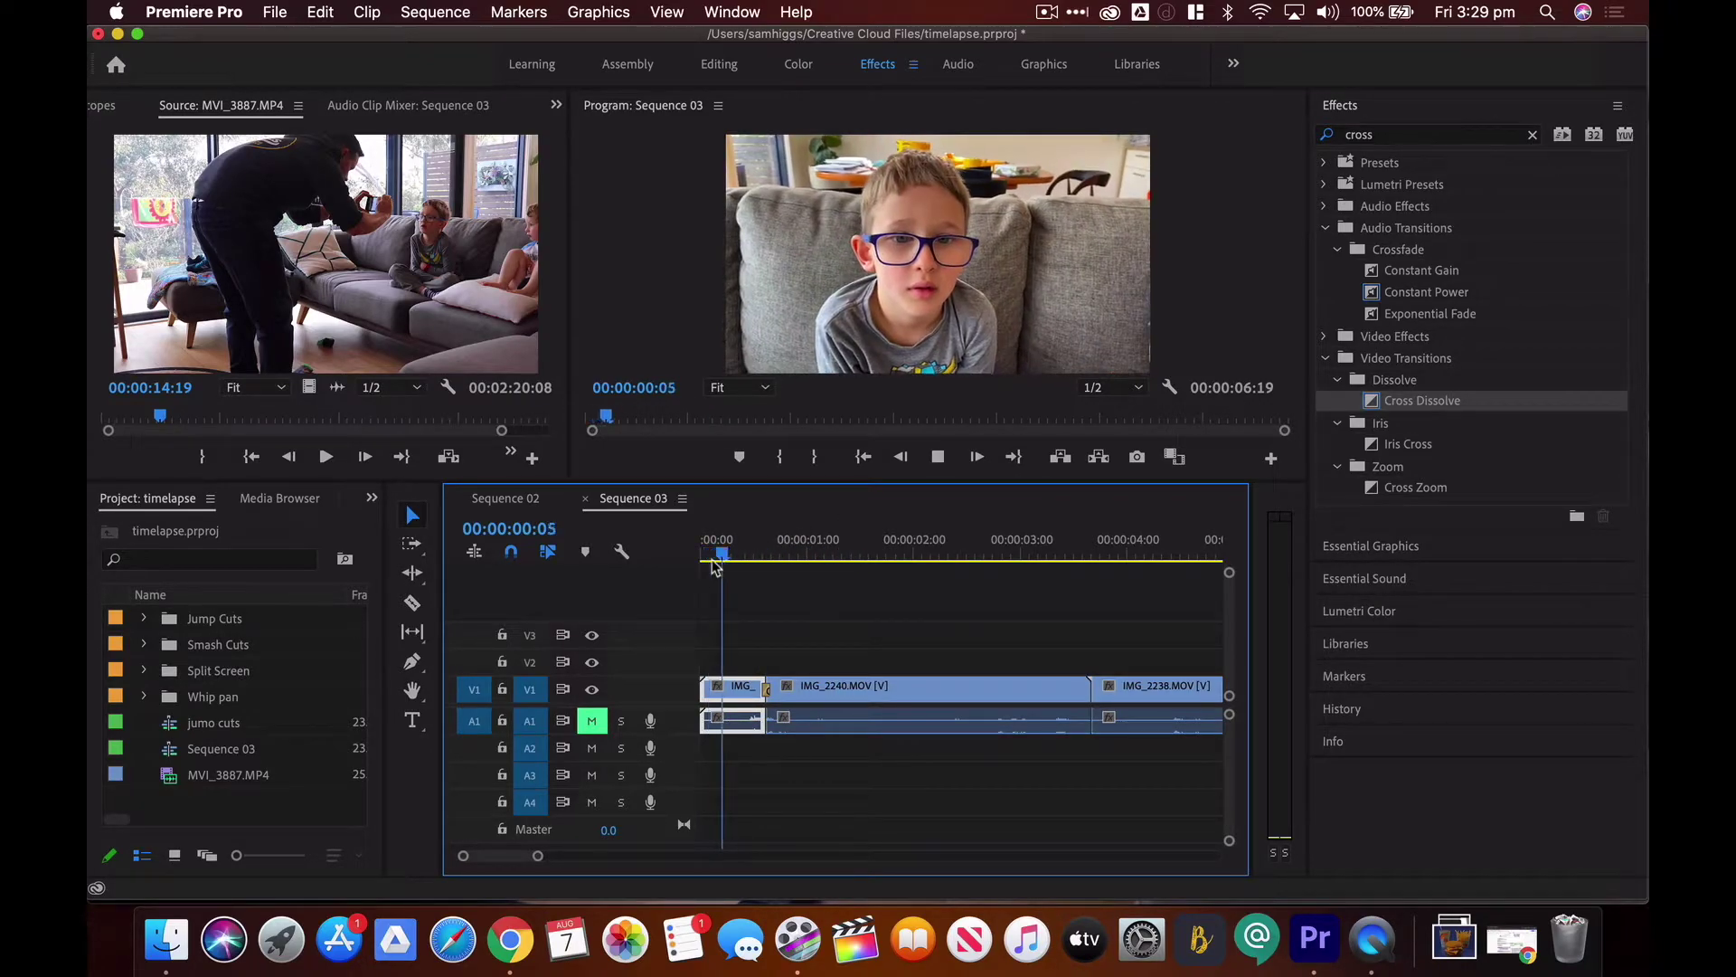
pyautogui.press('space')
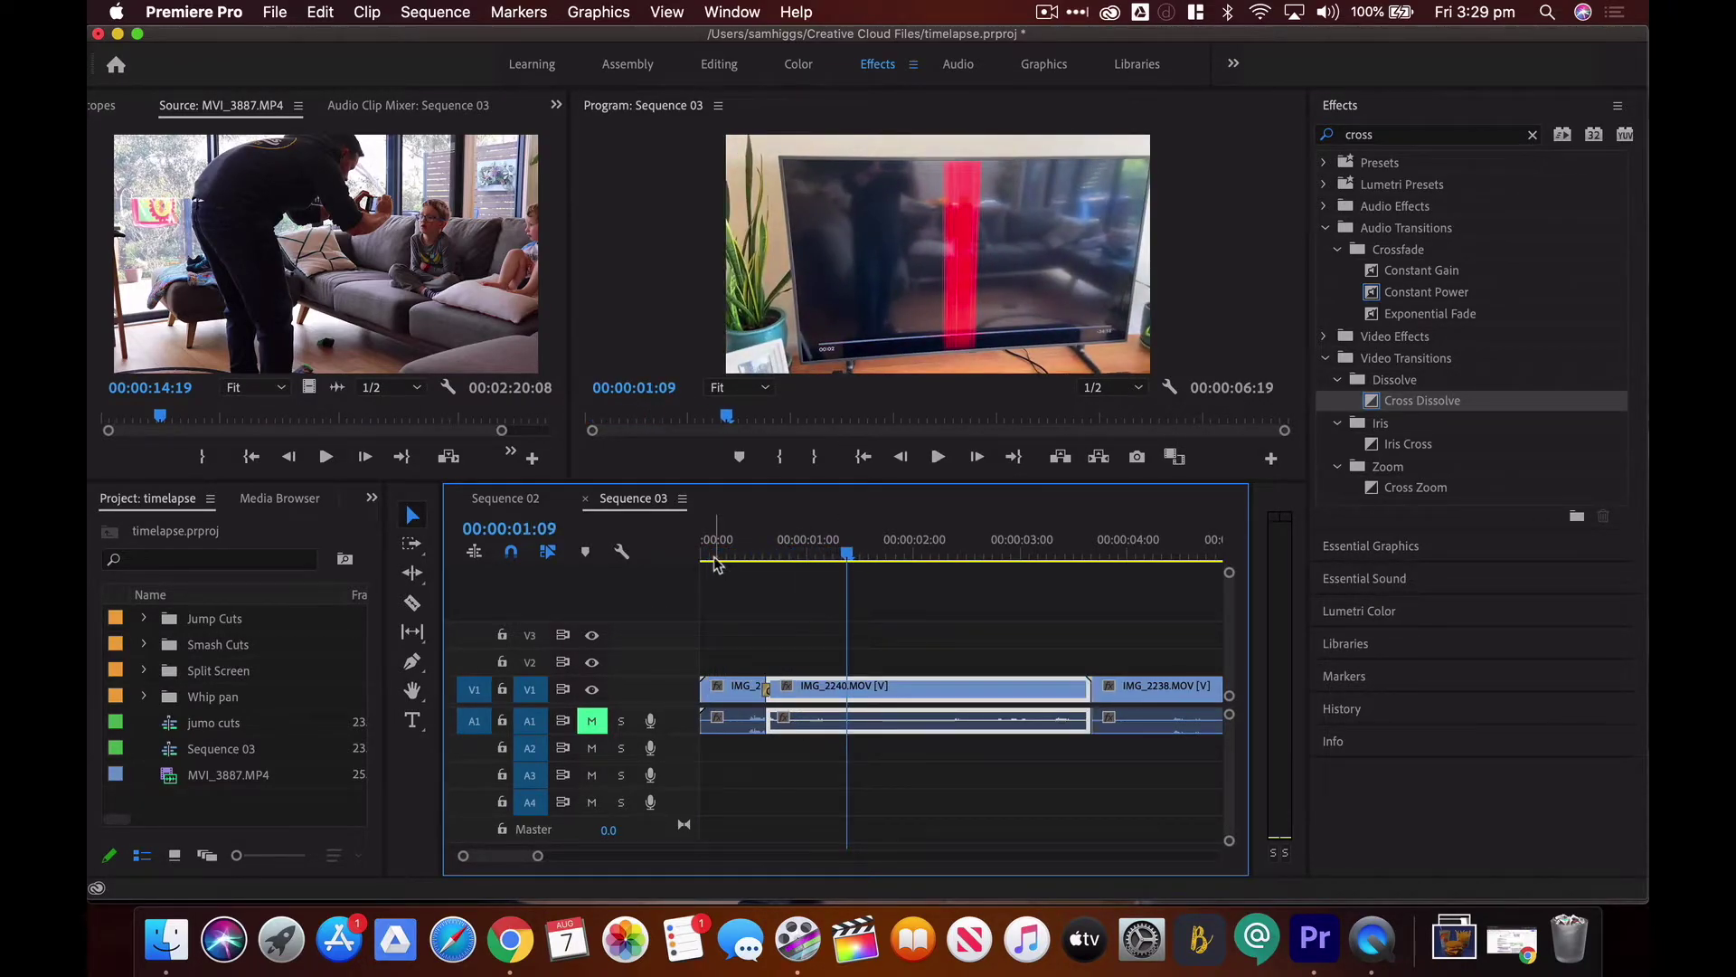
pyautogui.click(714, 554)
pyautogui.press('space')
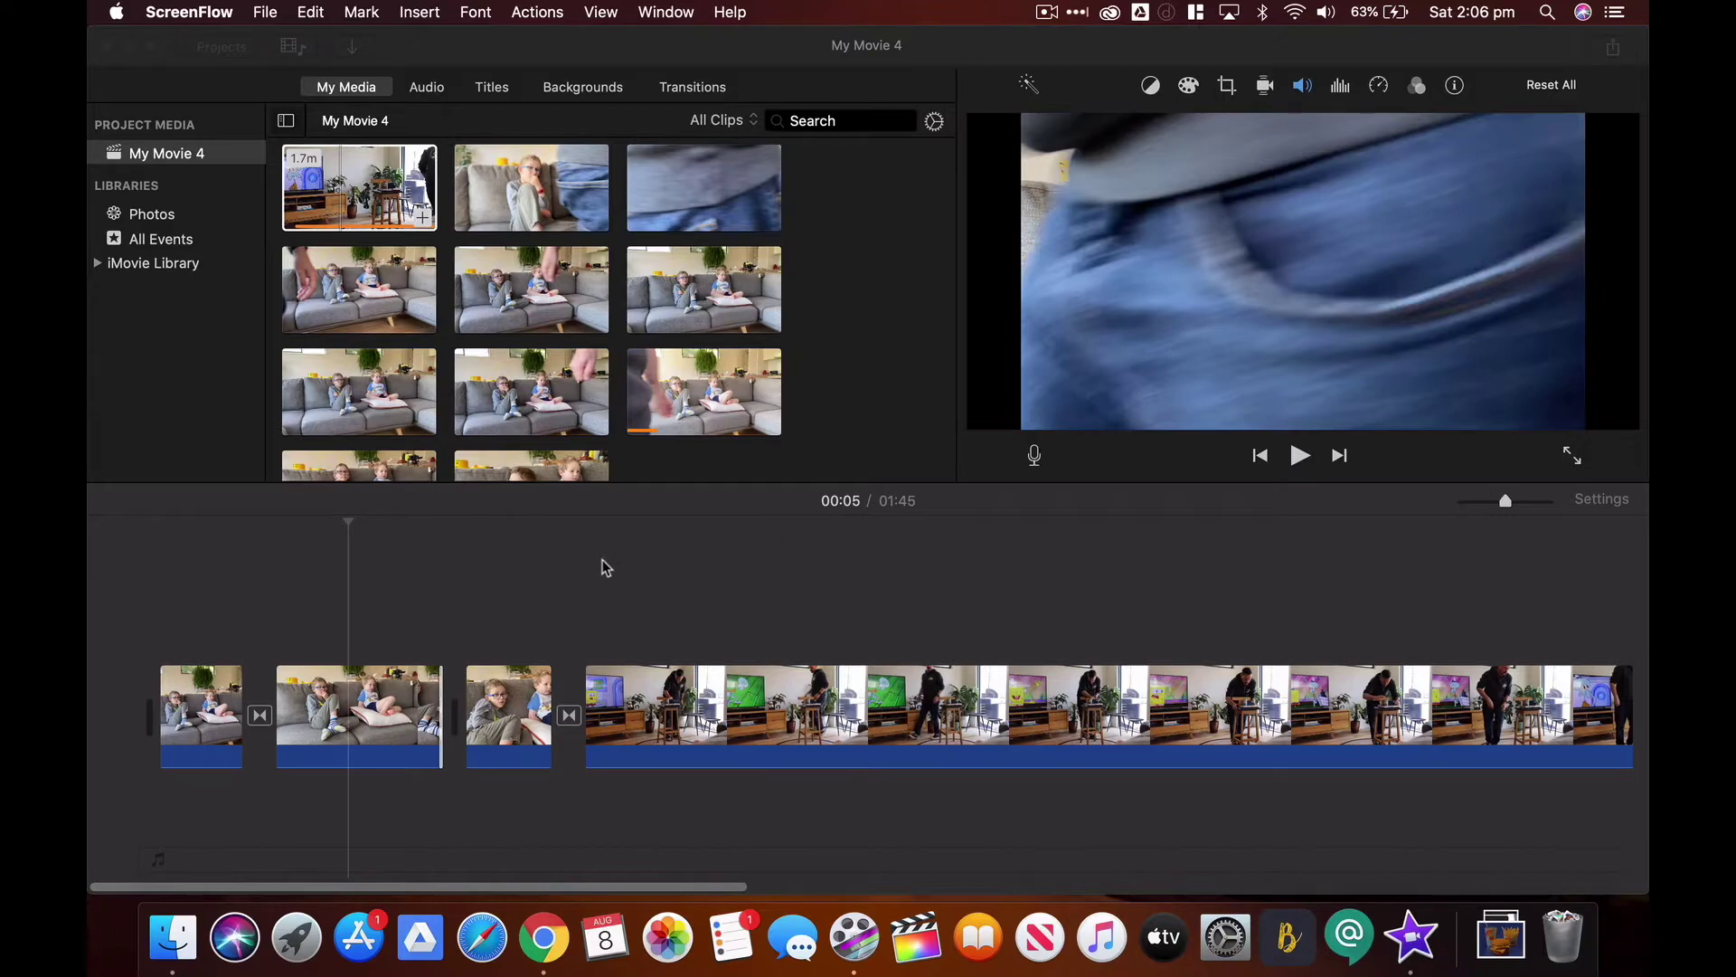
# Switch to iMovie, play part of the long last clip in My Movie 4 and delete that clip from the timeline
pyautogui.click(573, 561)
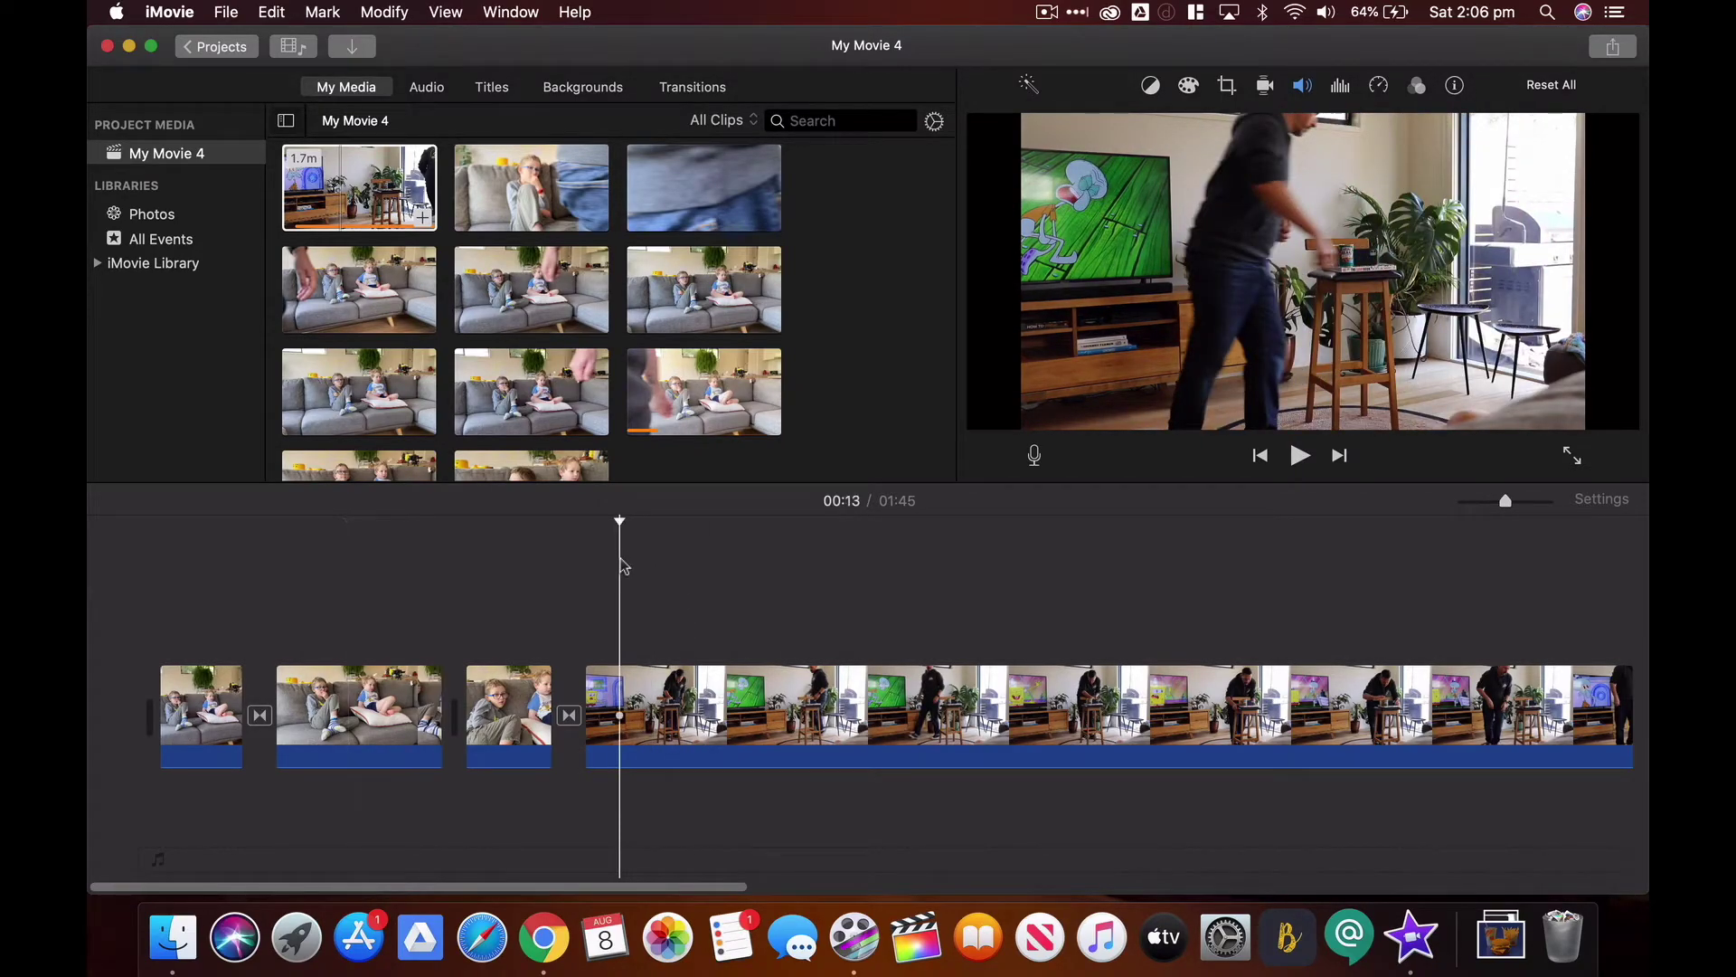
pyautogui.press('space')
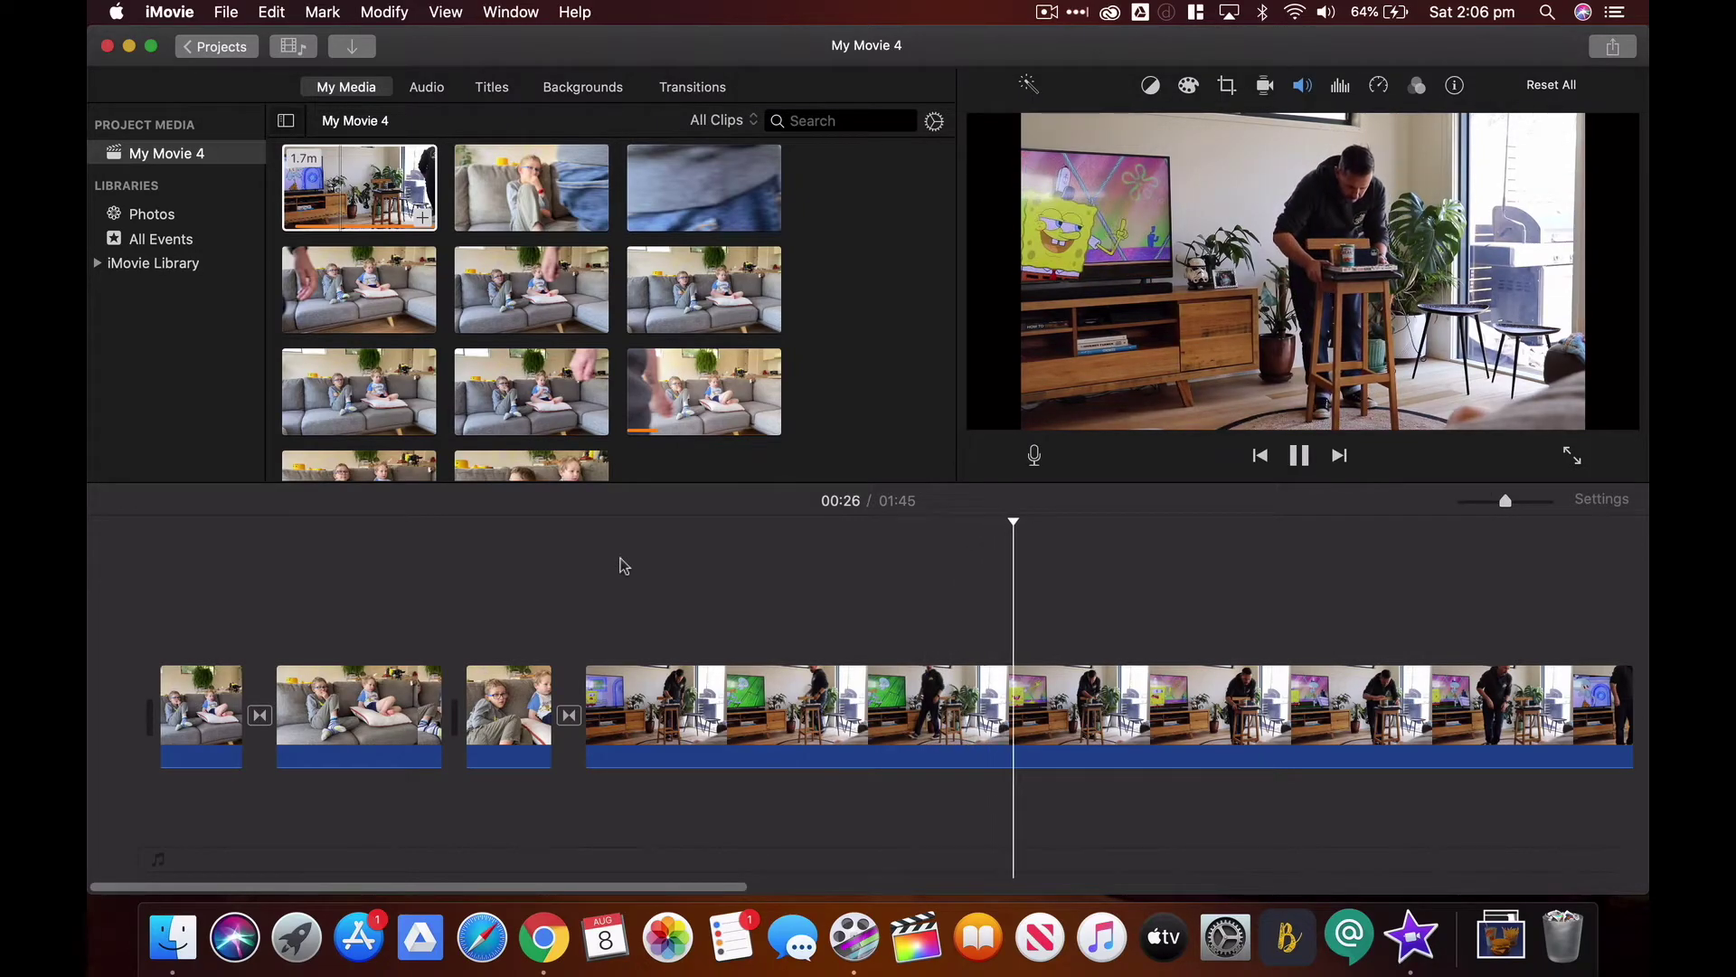
pyautogui.press('space')
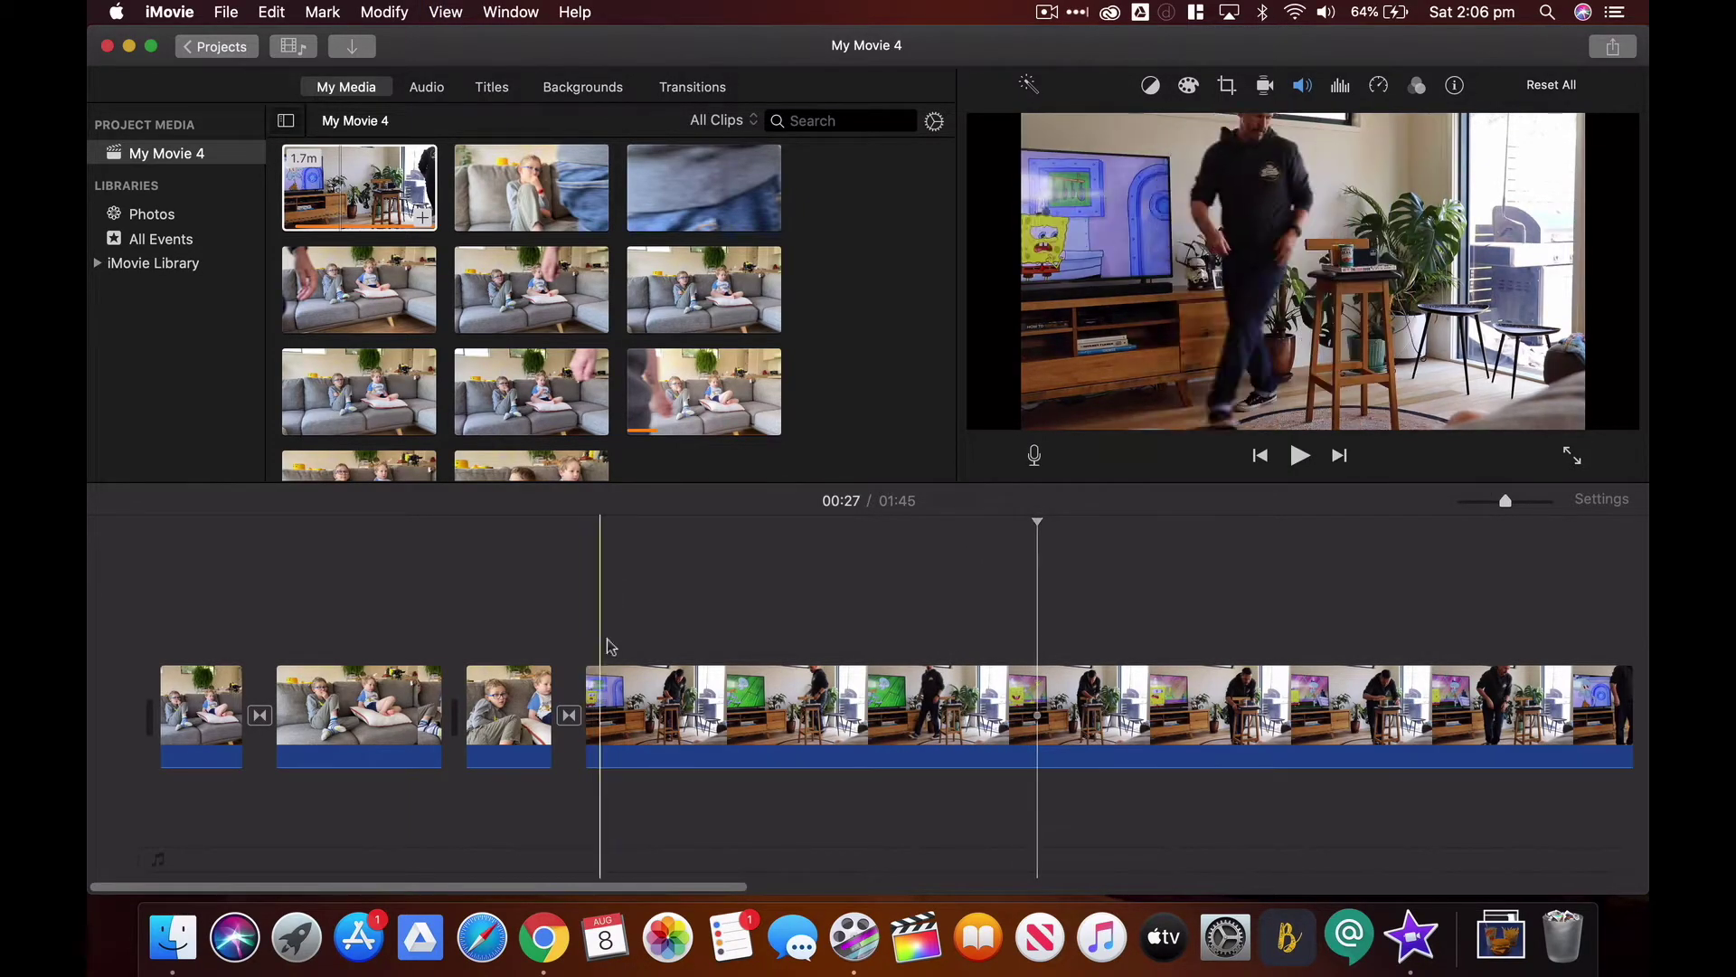
pyautogui.click(710, 711)
pyautogui.press('Delete')
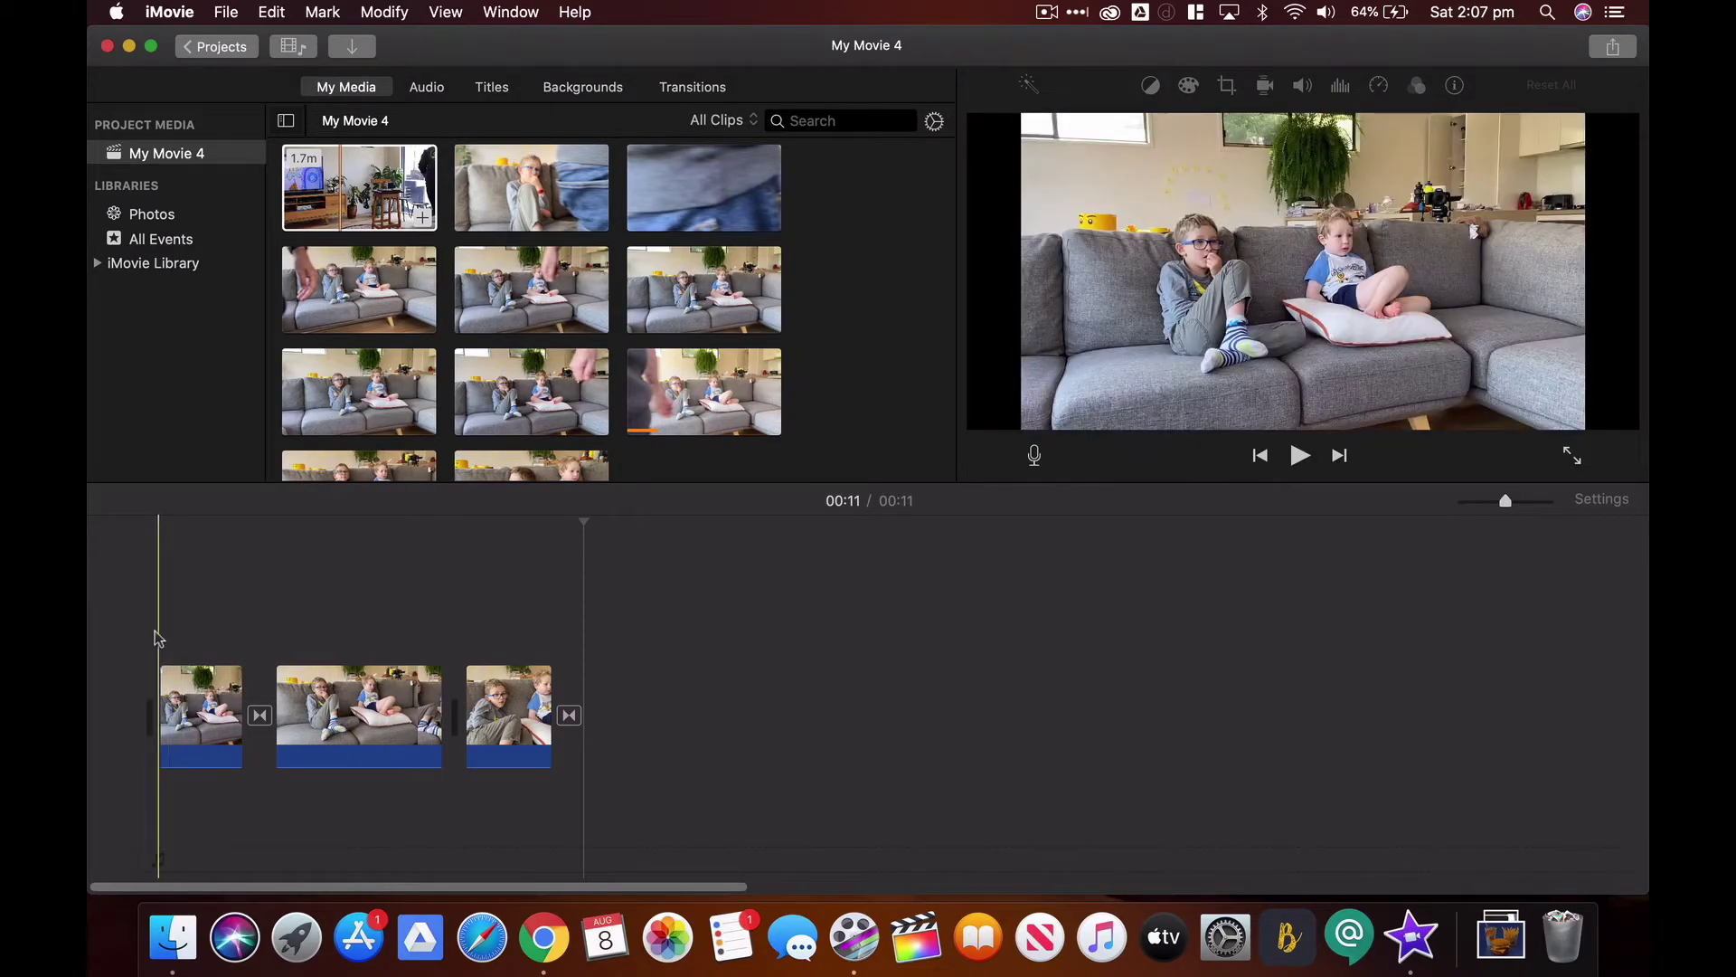
# Play the remaining clips and shorten the second clip to 2.6 s, ending as the passer-by crosses the frame
pyautogui.press('space')
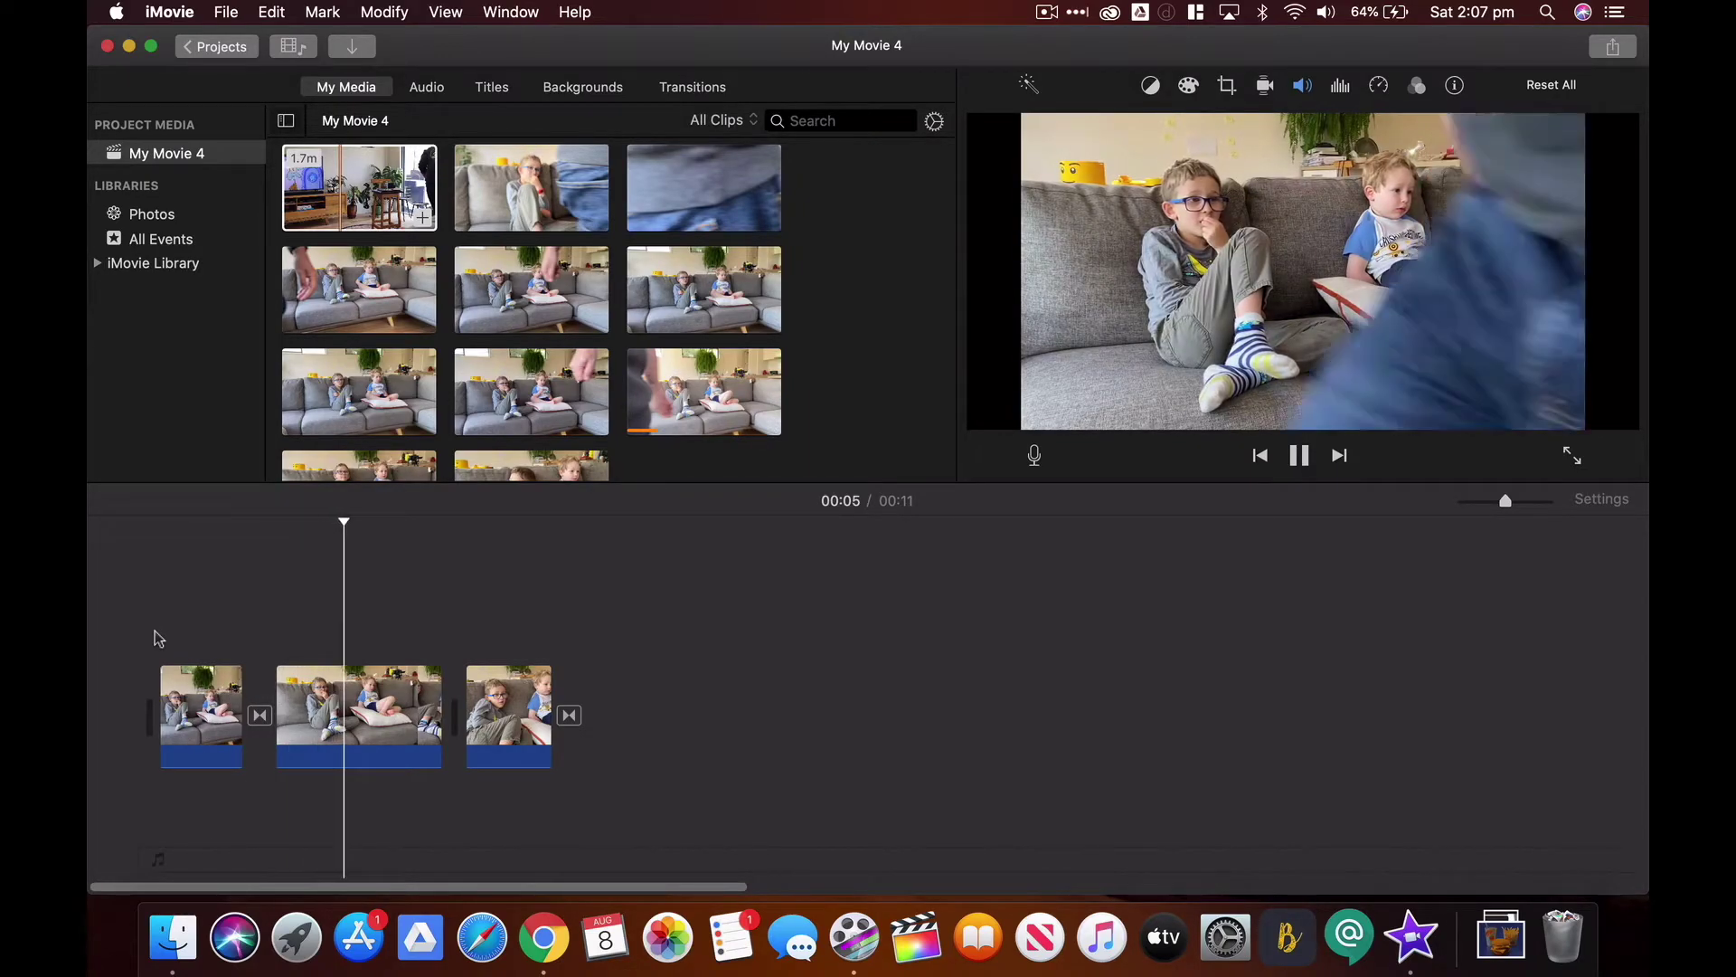
pyautogui.press('space')
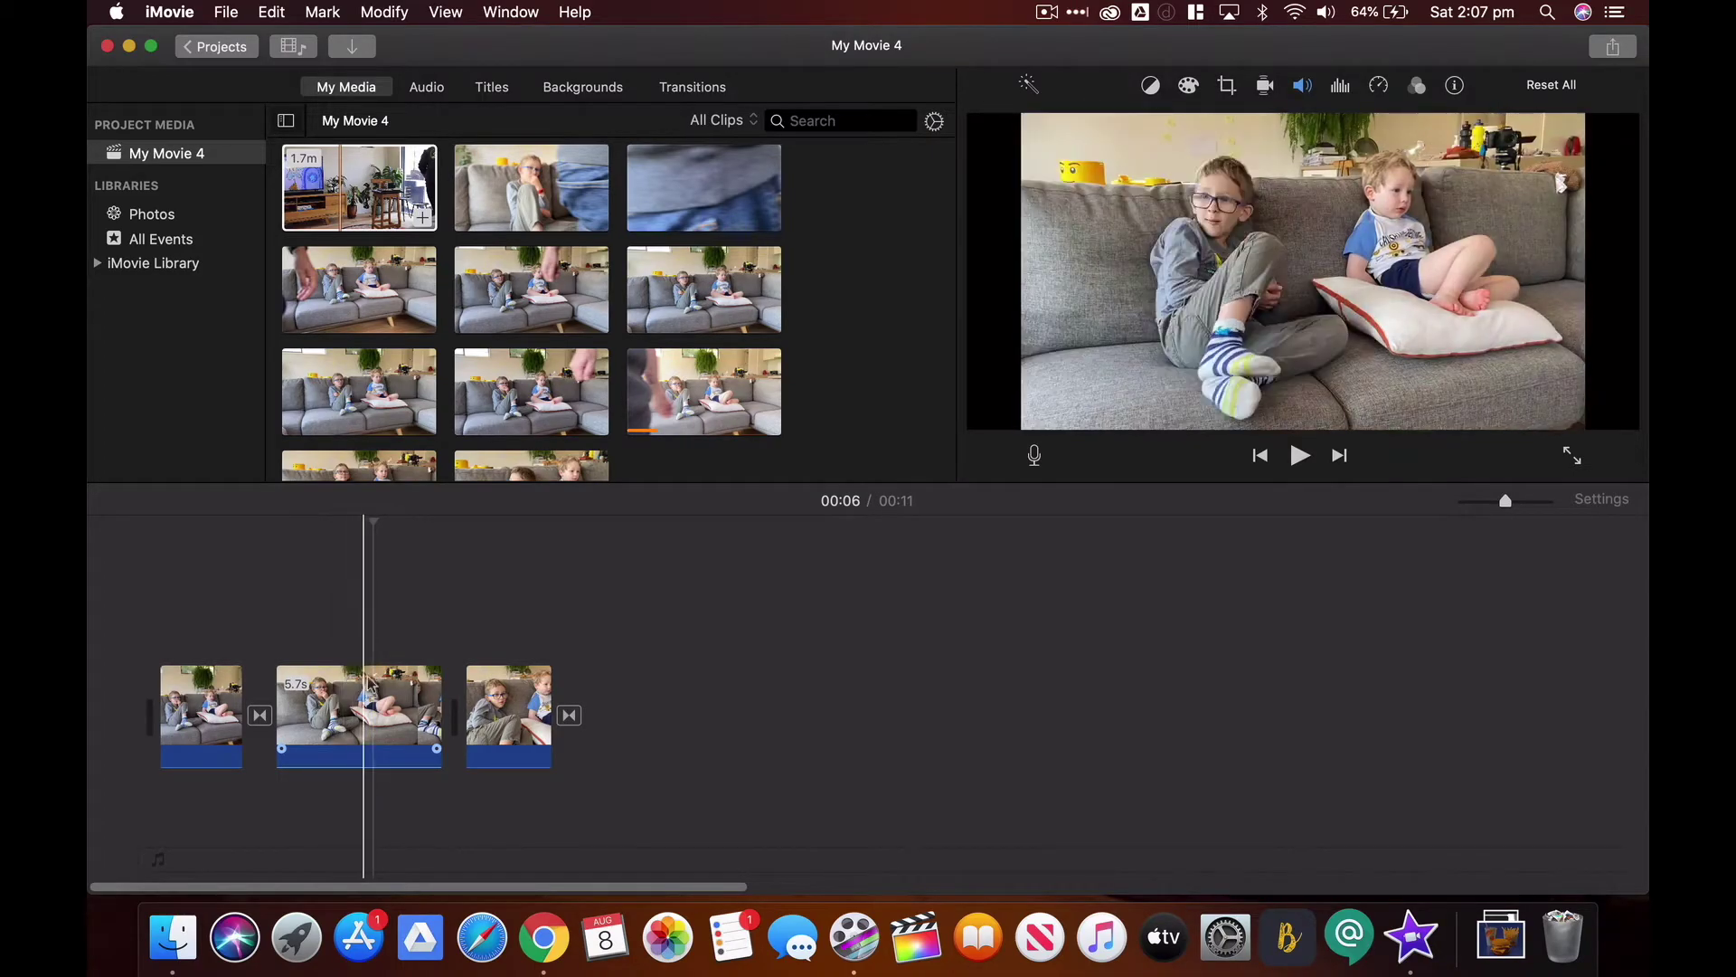
pyautogui.moveTo(435, 685); pyautogui.dragTo(343, 701)
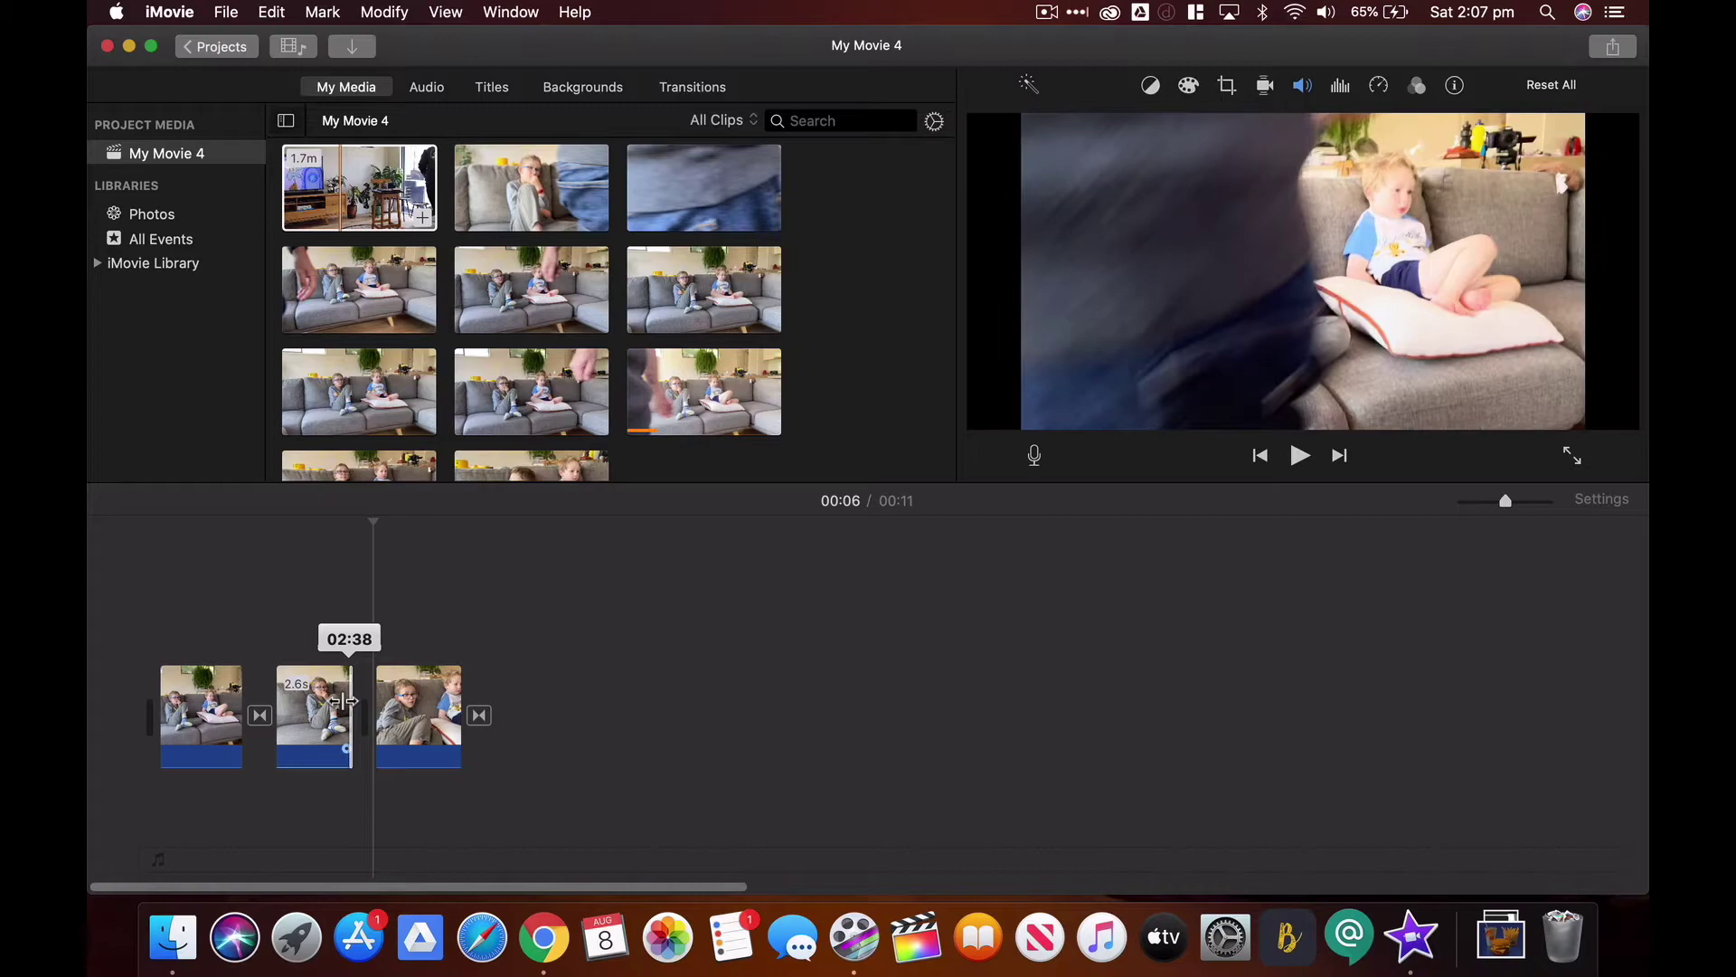
pyautogui.moveTo(344, 701); pyautogui.dragTo(343, 700)
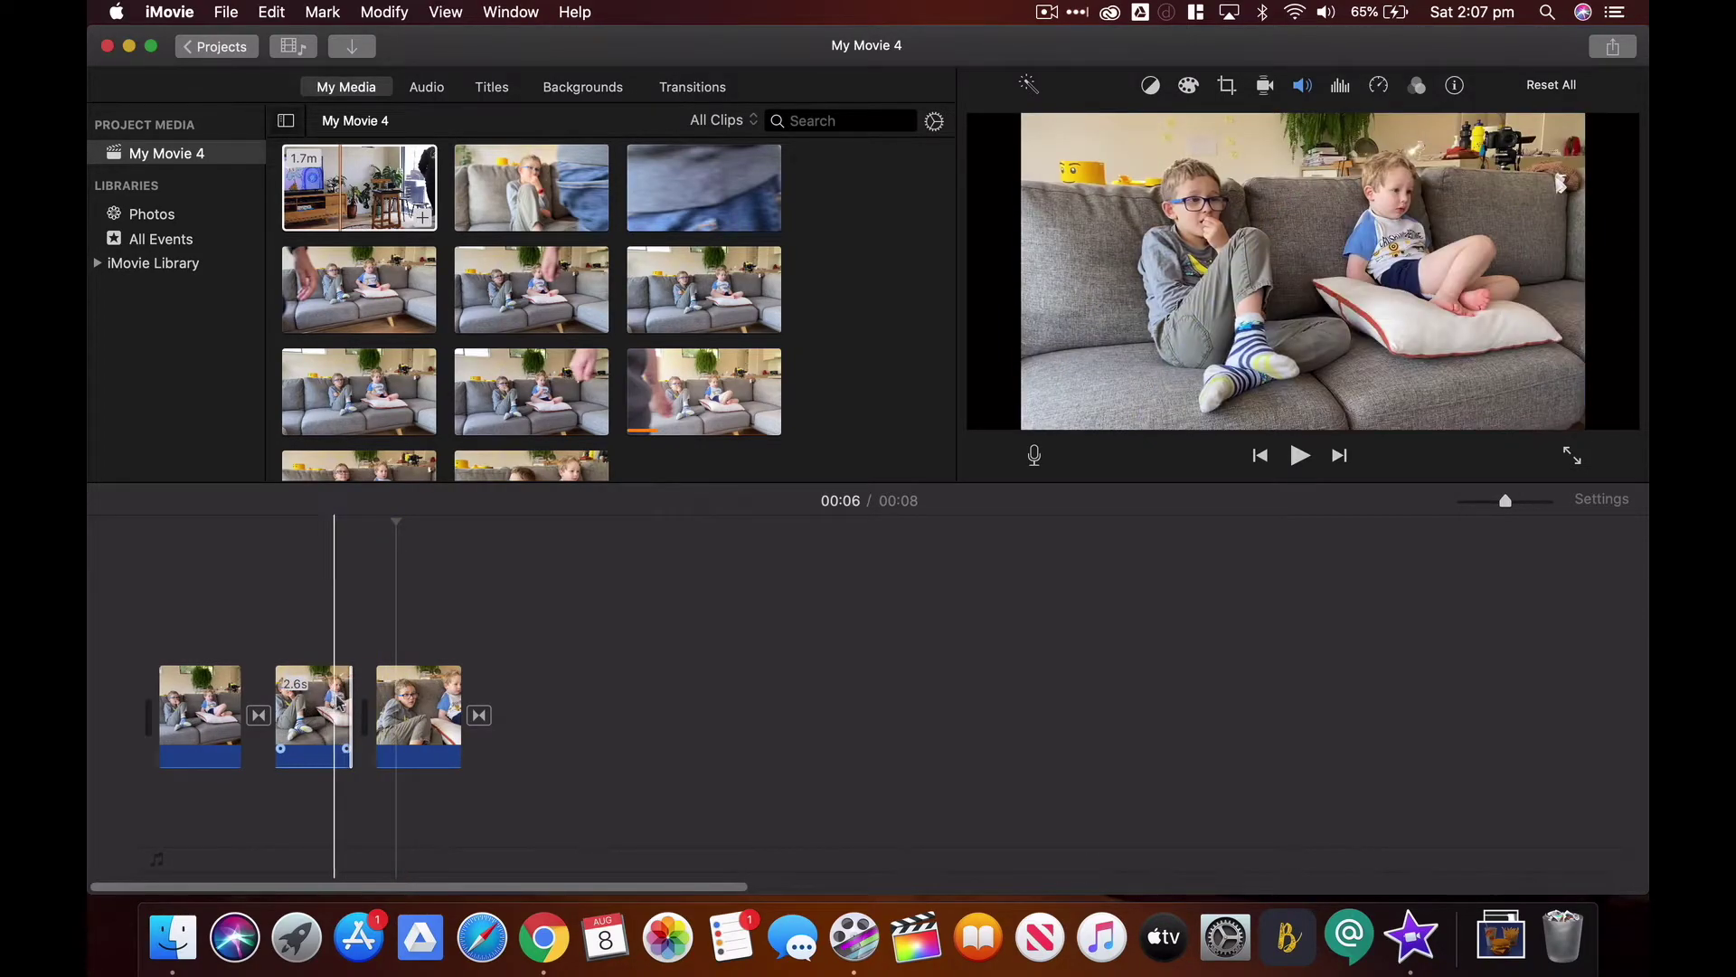
# Play the cut from the second clip to the third clip to check the trim
pyautogui.click(304, 695)
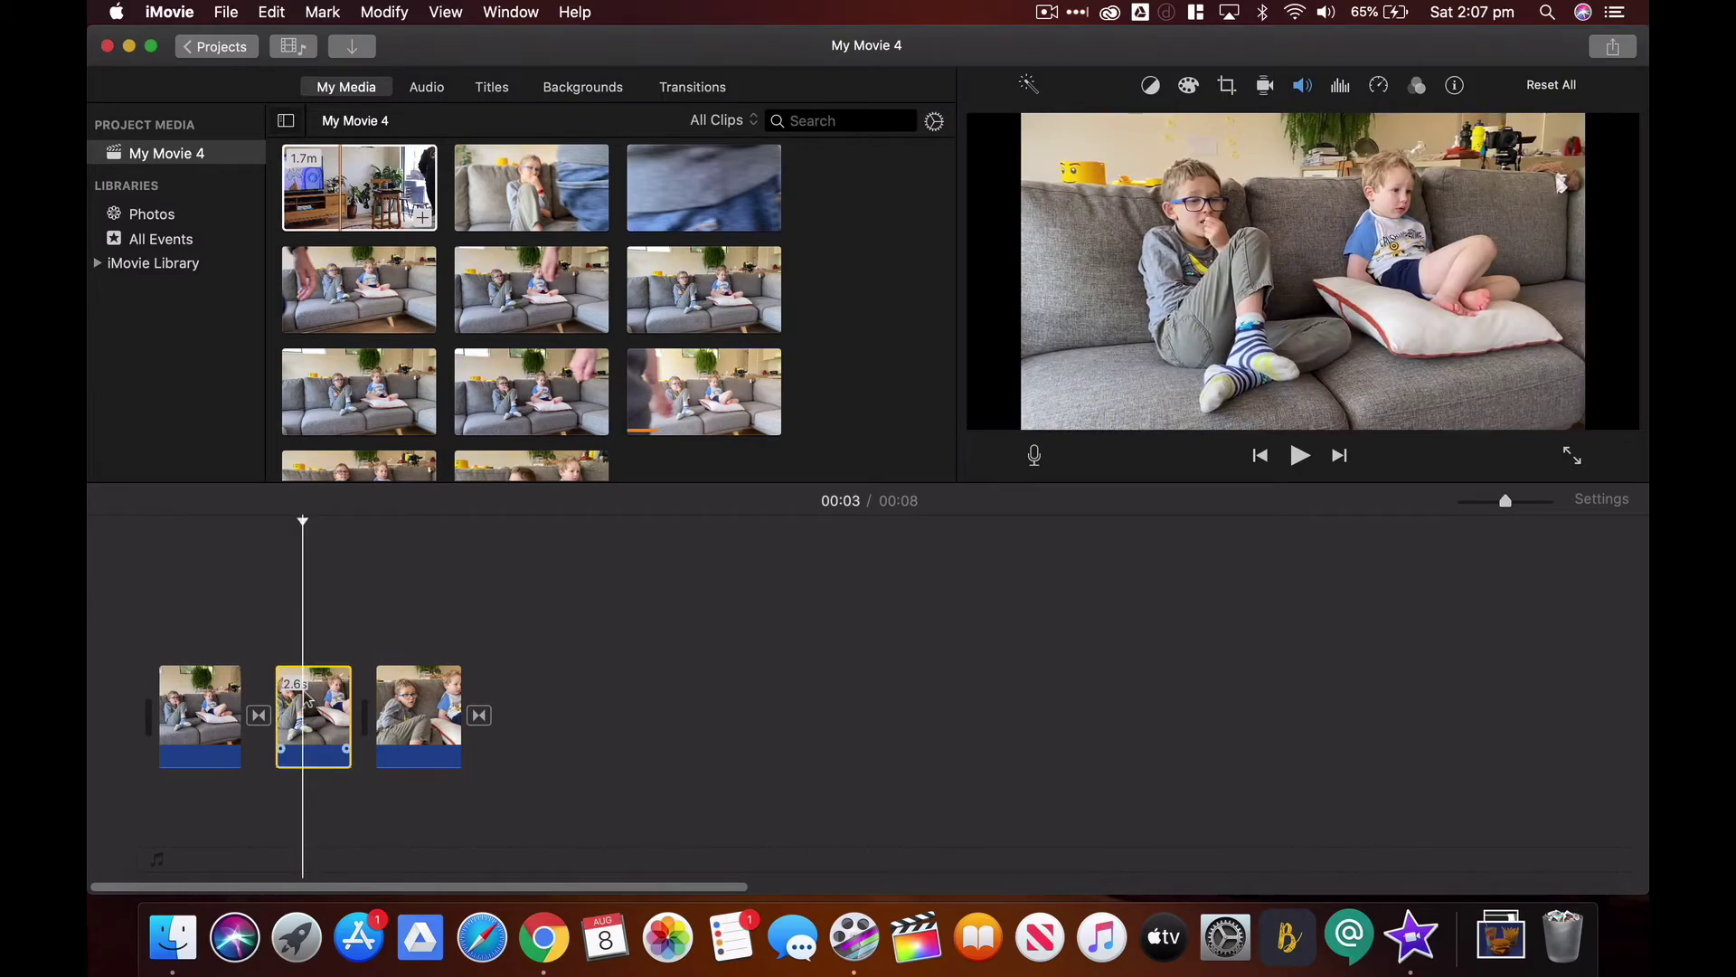
pyautogui.press('space')
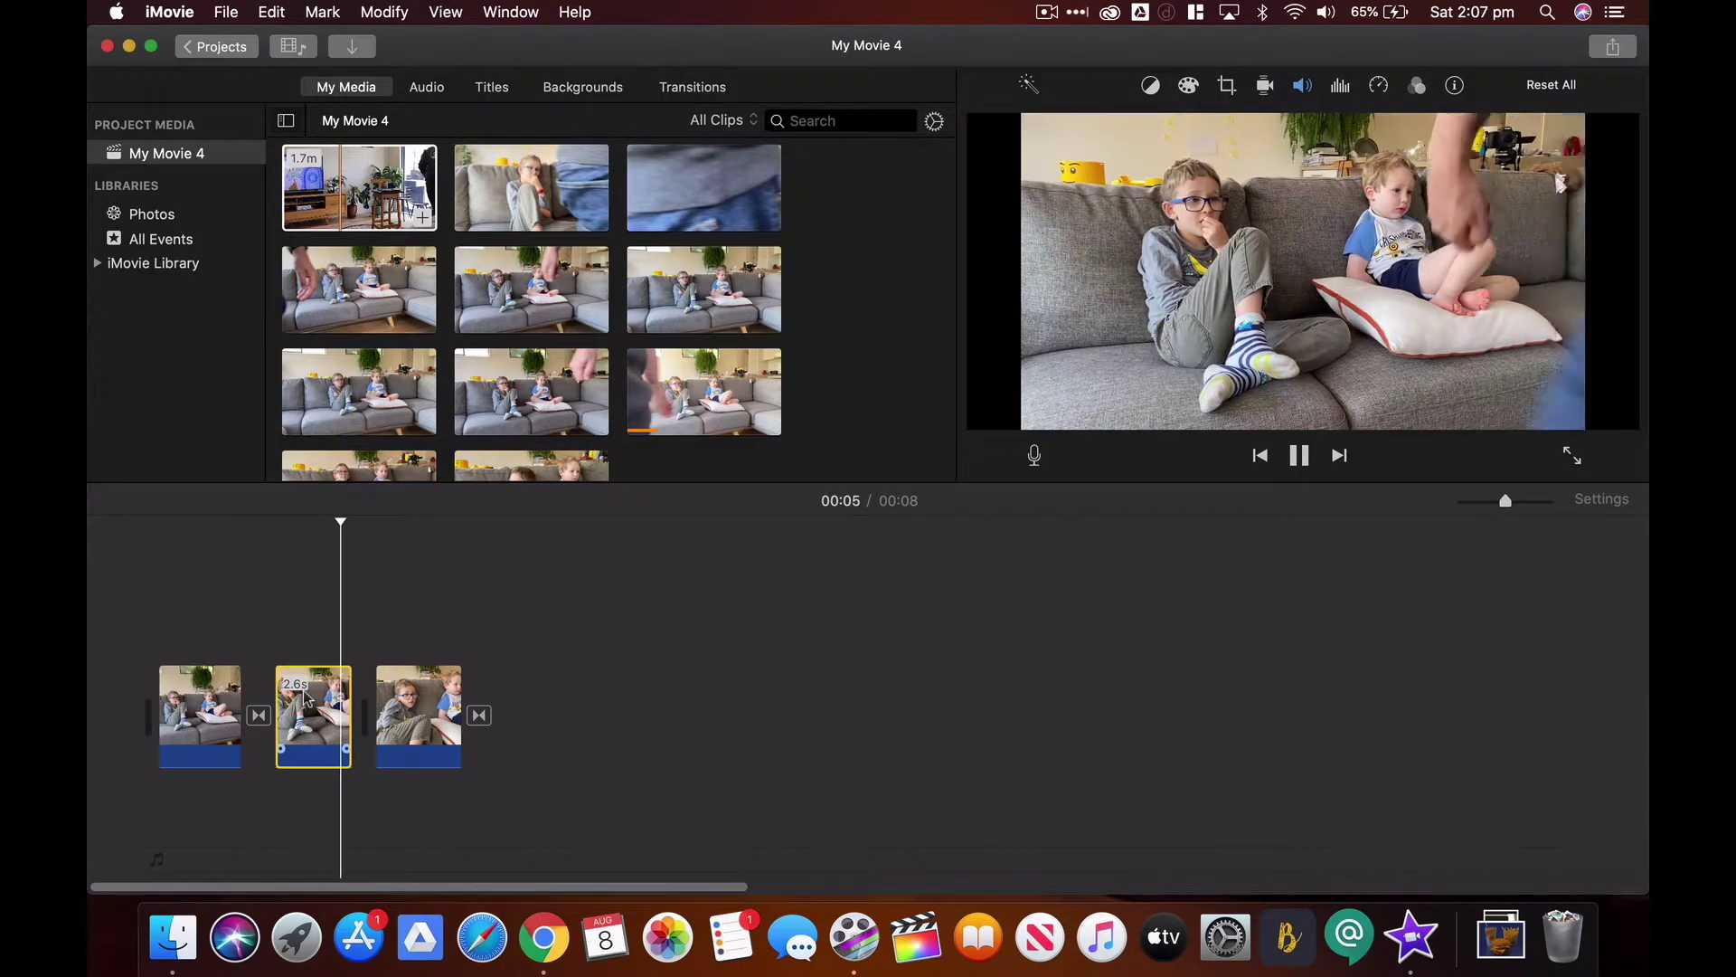
pyautogui.press('space')
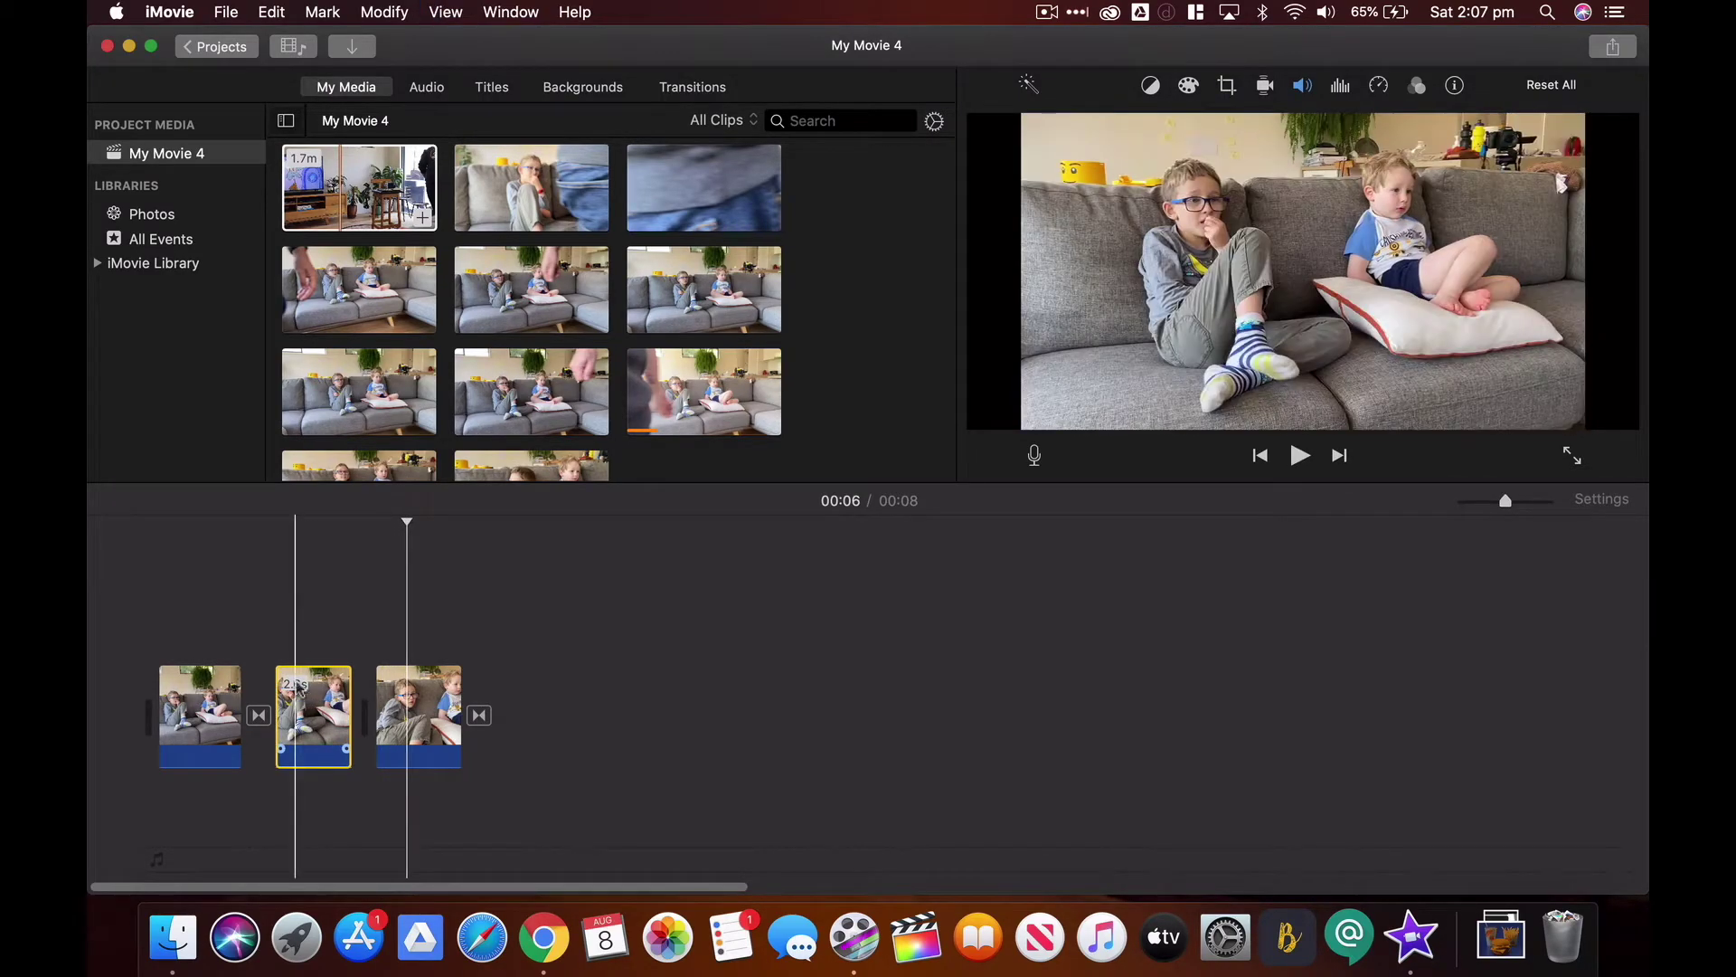
pyautogui.press('space')
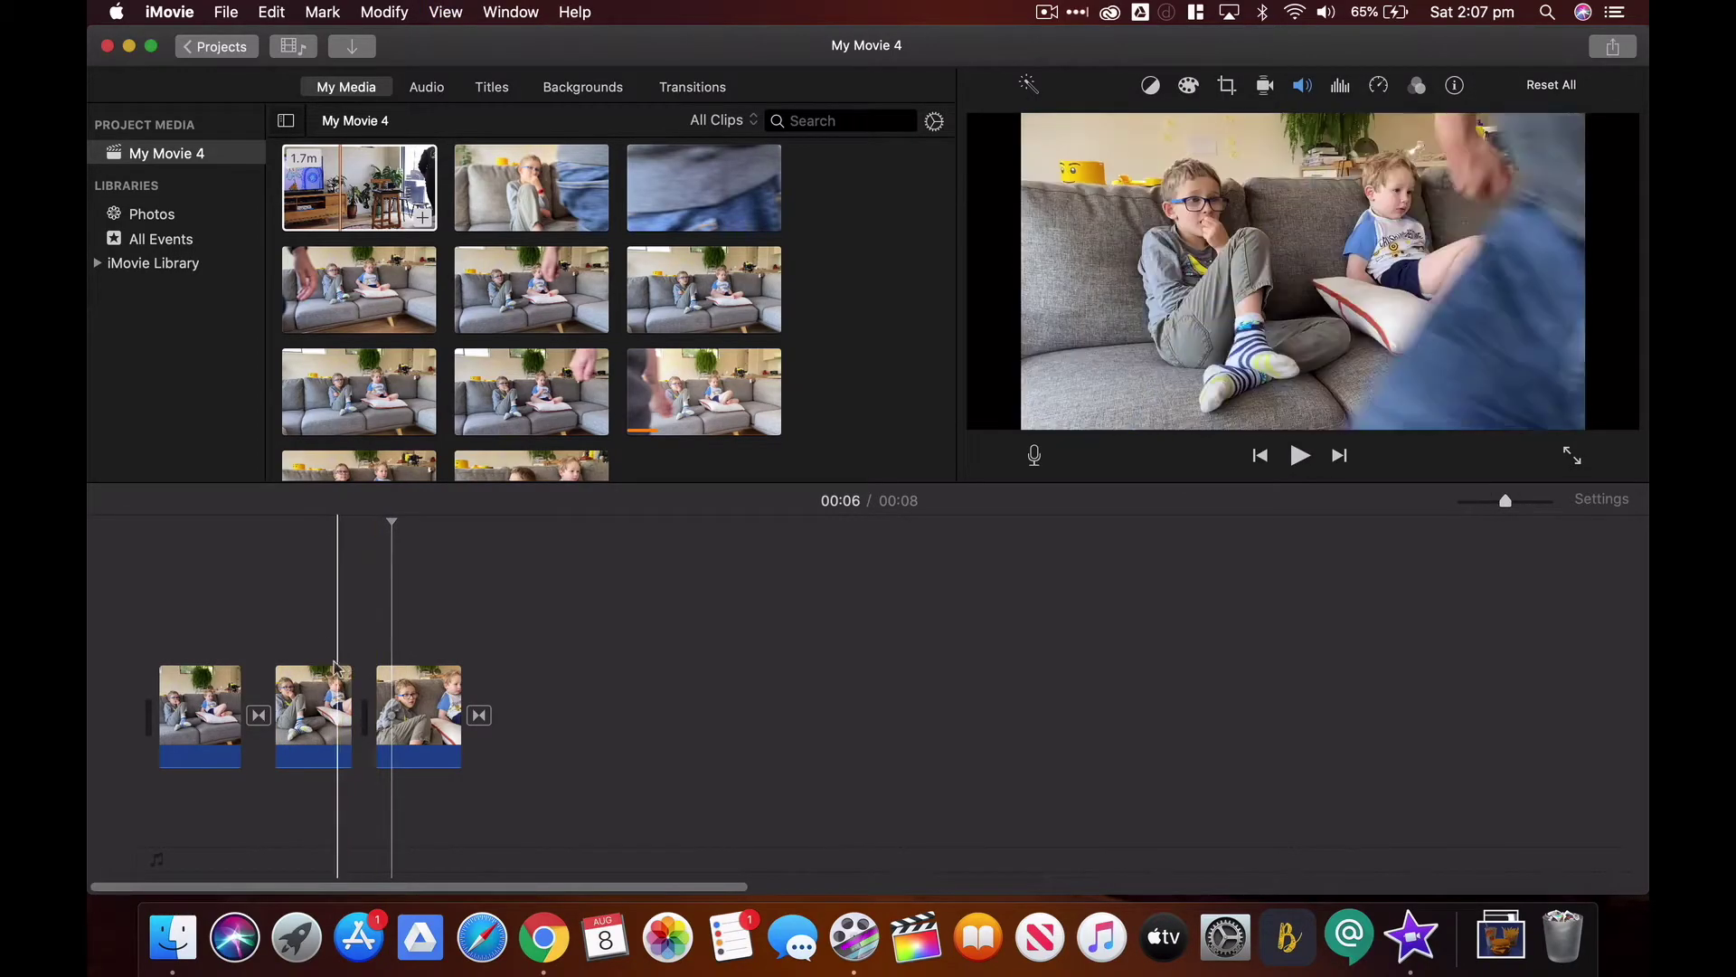
# Add a 1.0 s Wipe Left transition between the second and third clips
pyautogui.click(693, 88)
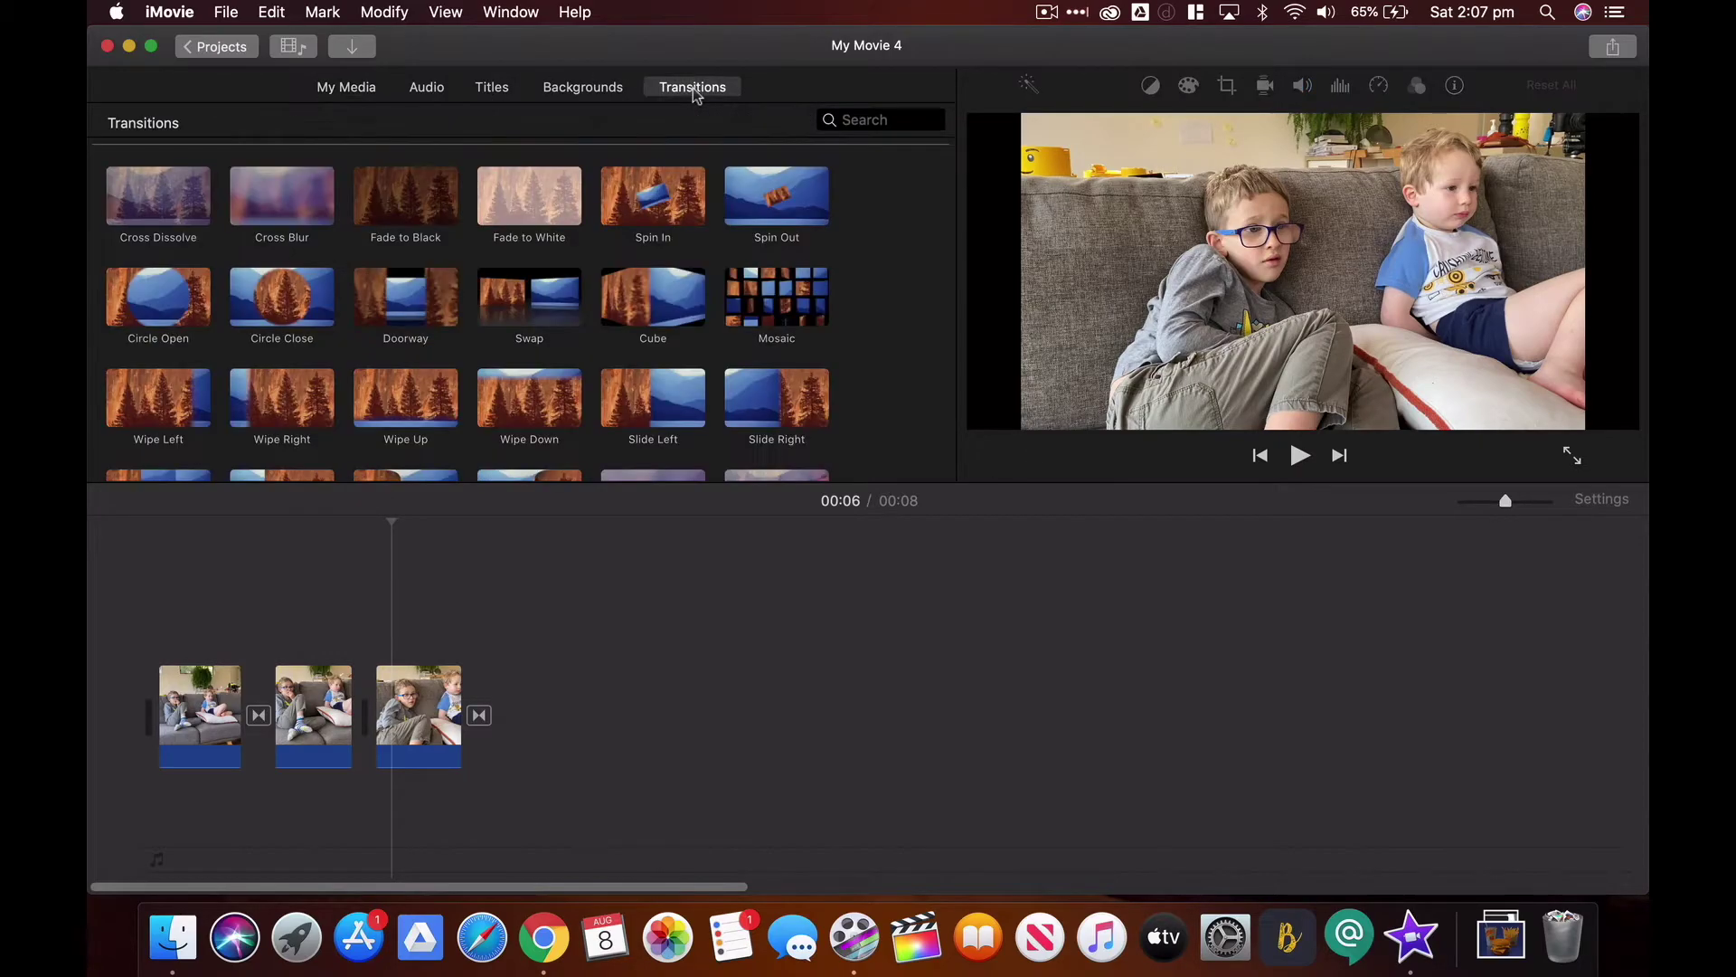
pyautogui.scroll(-1, 344, 394)
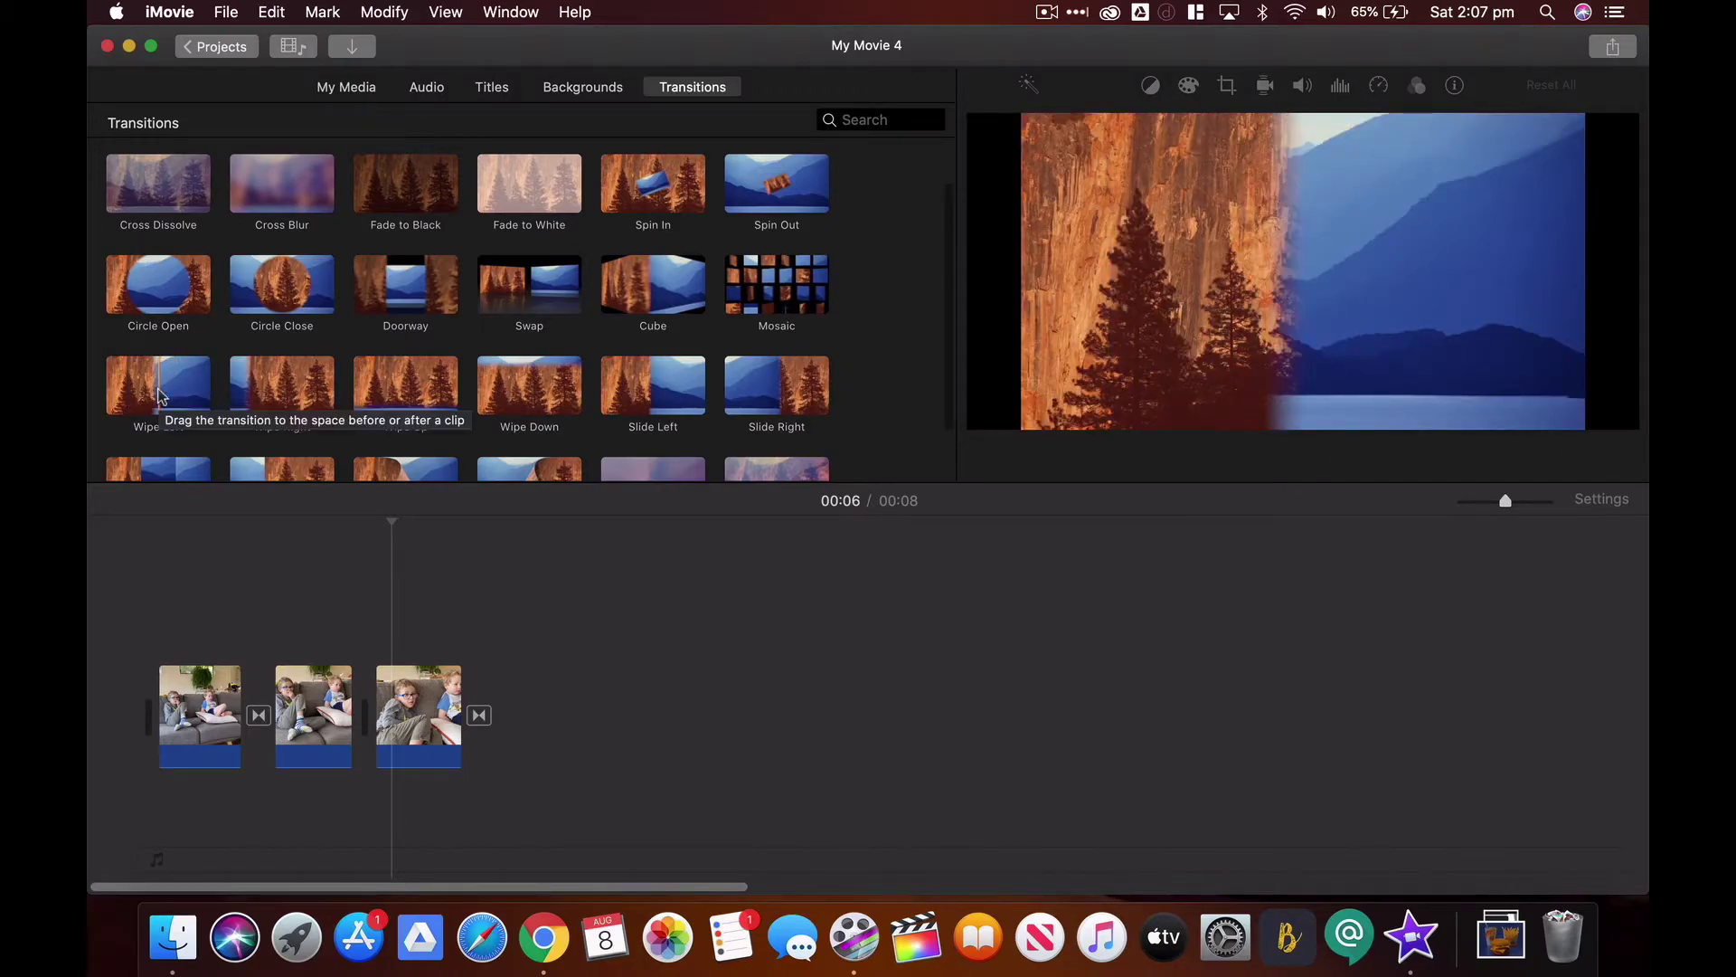
pyautogui.moveTo(142, 386)
pyautogui.mouseDown()
pyautogui.moveTo(307, 511)
pyautogui.moveTo(342, 655)
pyautogui.mouseUp()
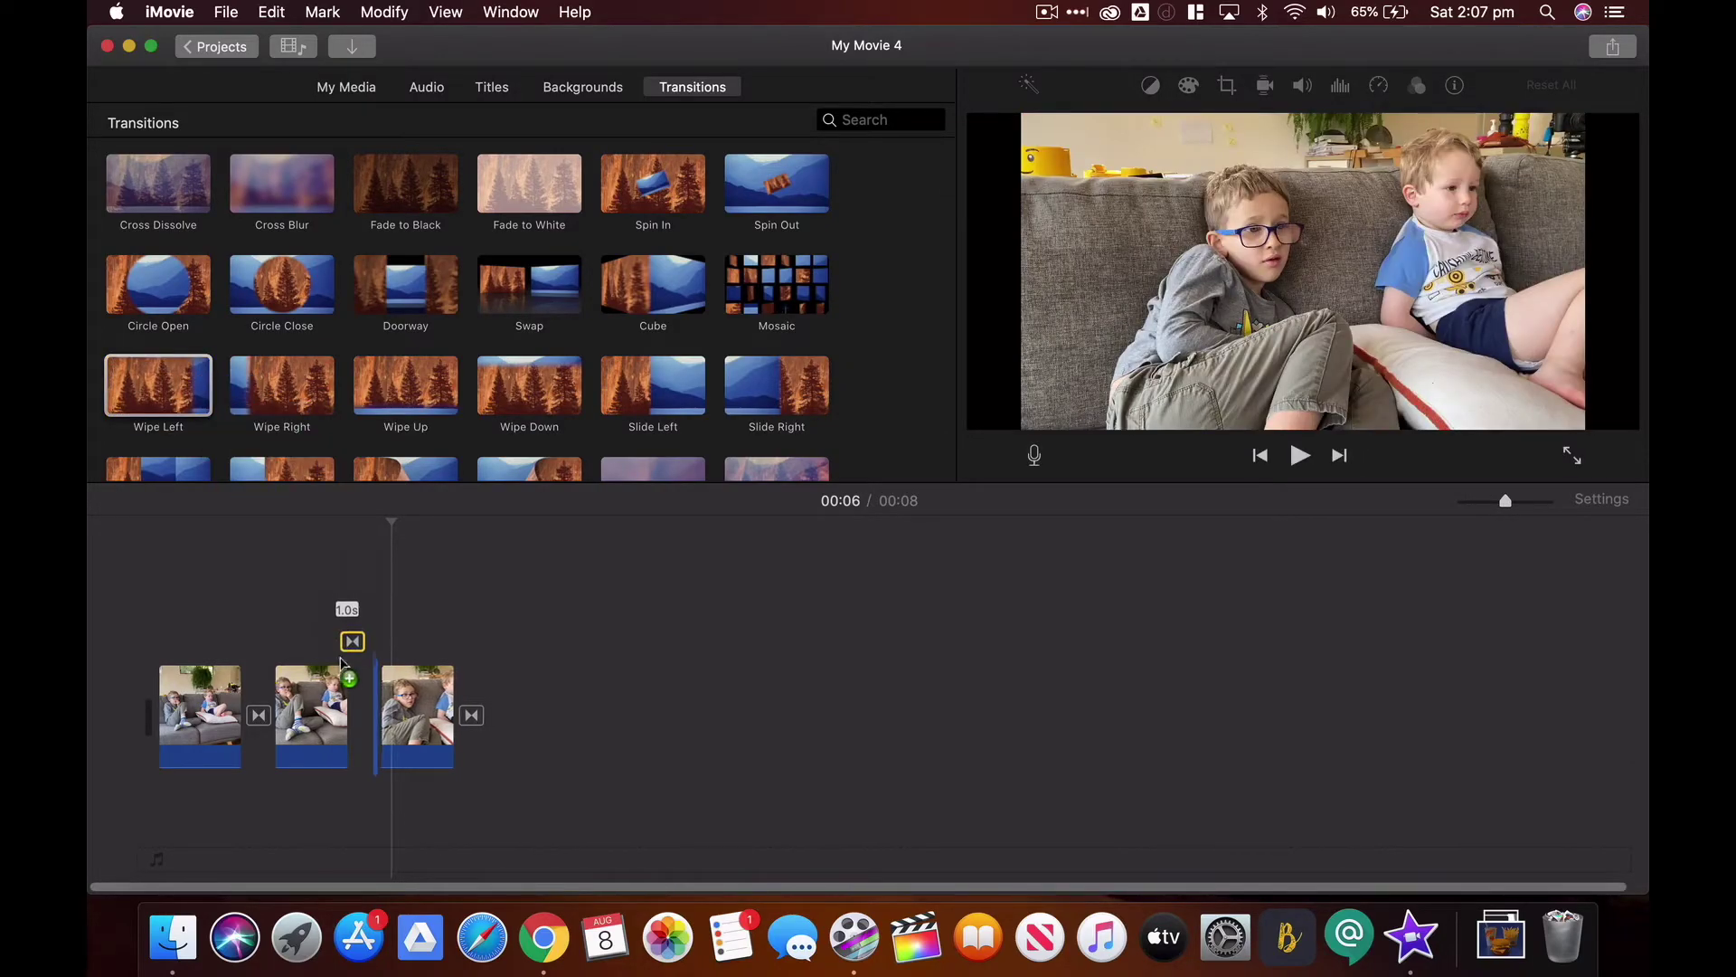
pyautogui.moveTo(360, 734); pyautogui.dragTo(361, 728)
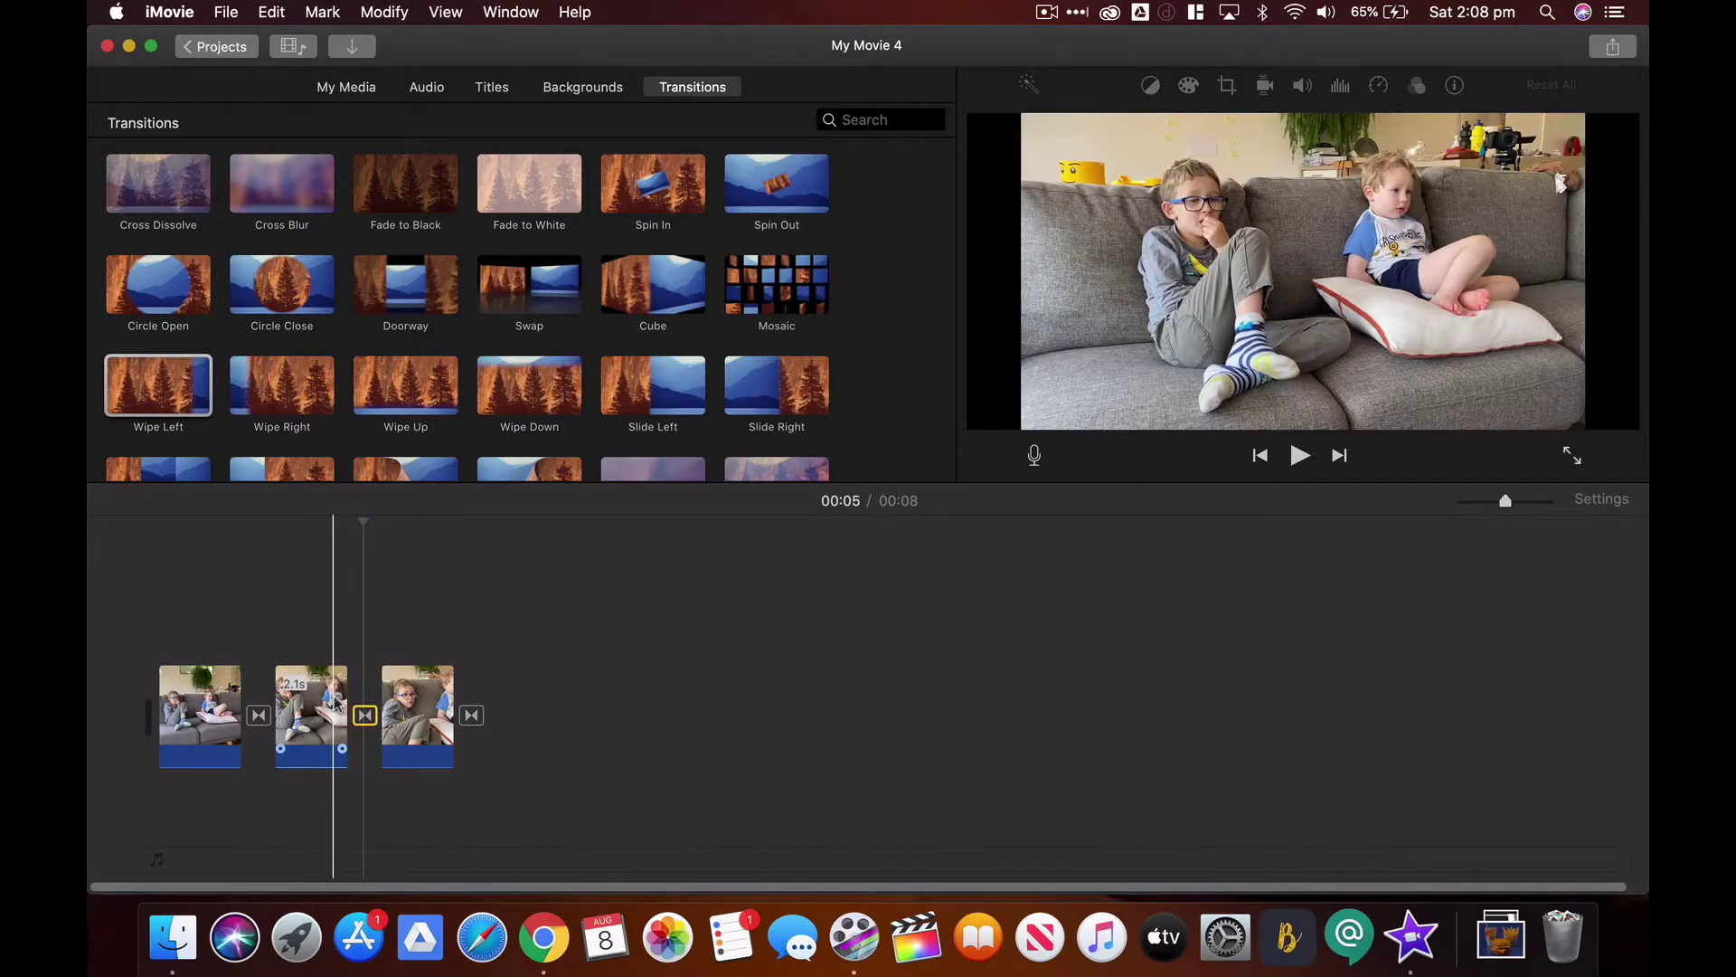
# Shorten the Wipe Left transition between the second and third clips, trying 0.2 s before fine-tuning the duration, and play the movie from the start
pyautogui.doubleClick(366, 716)
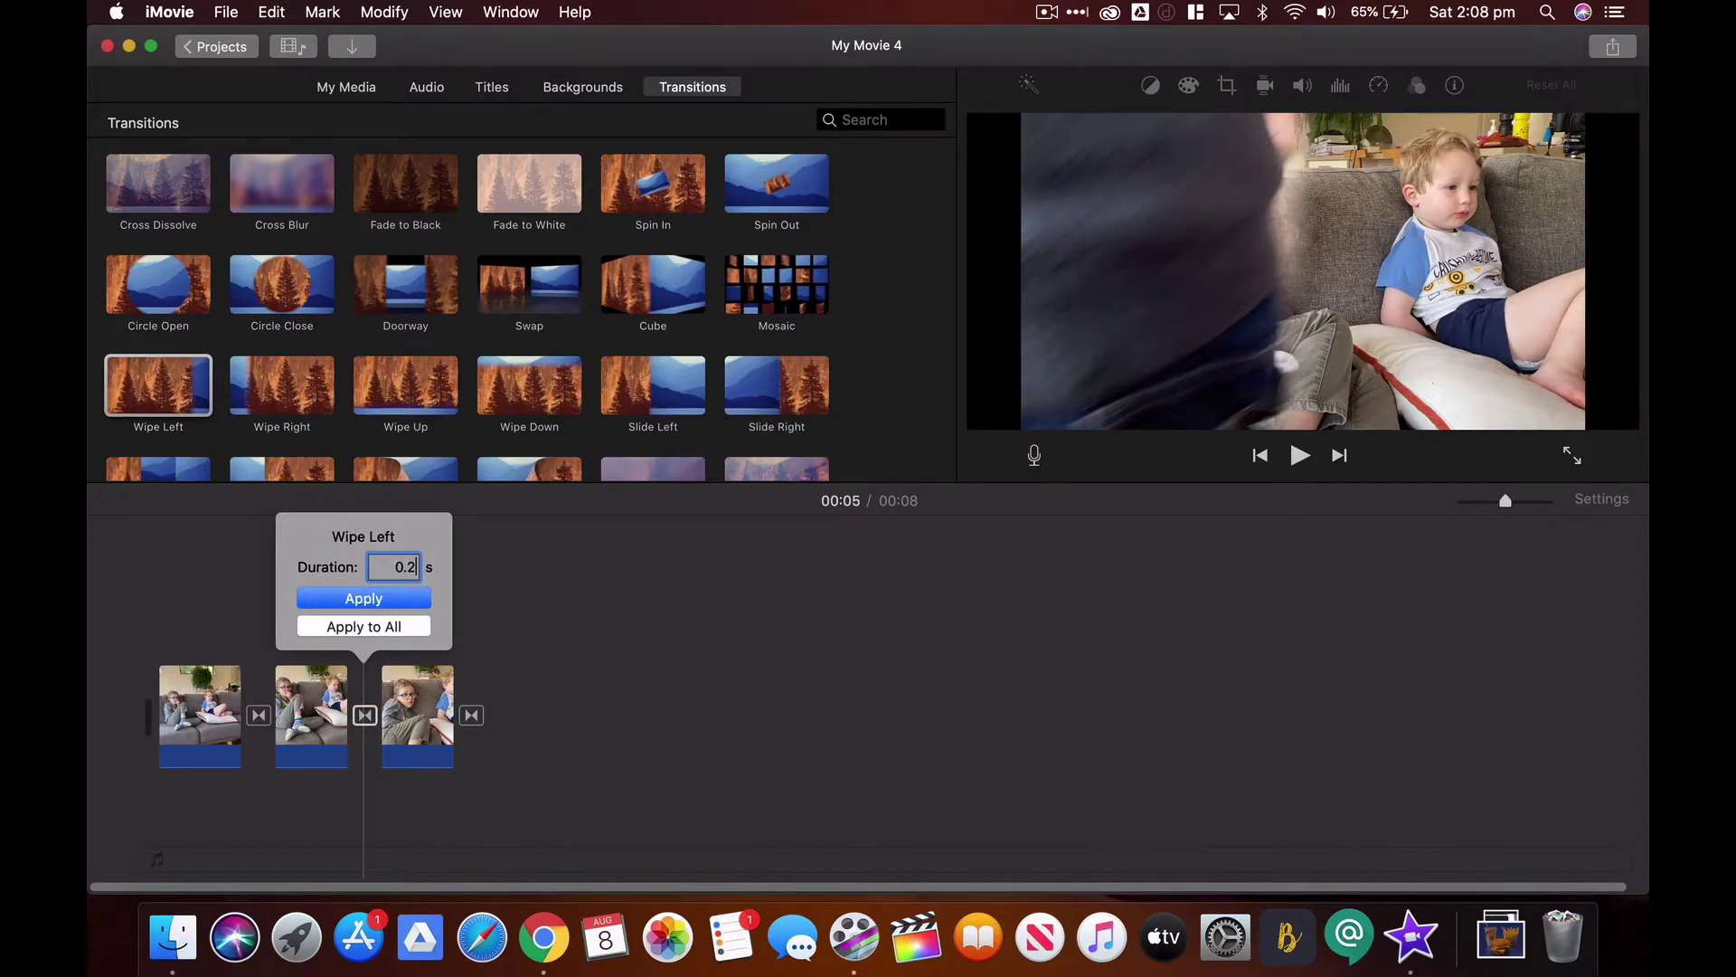
pyautogui.click(362, 599)
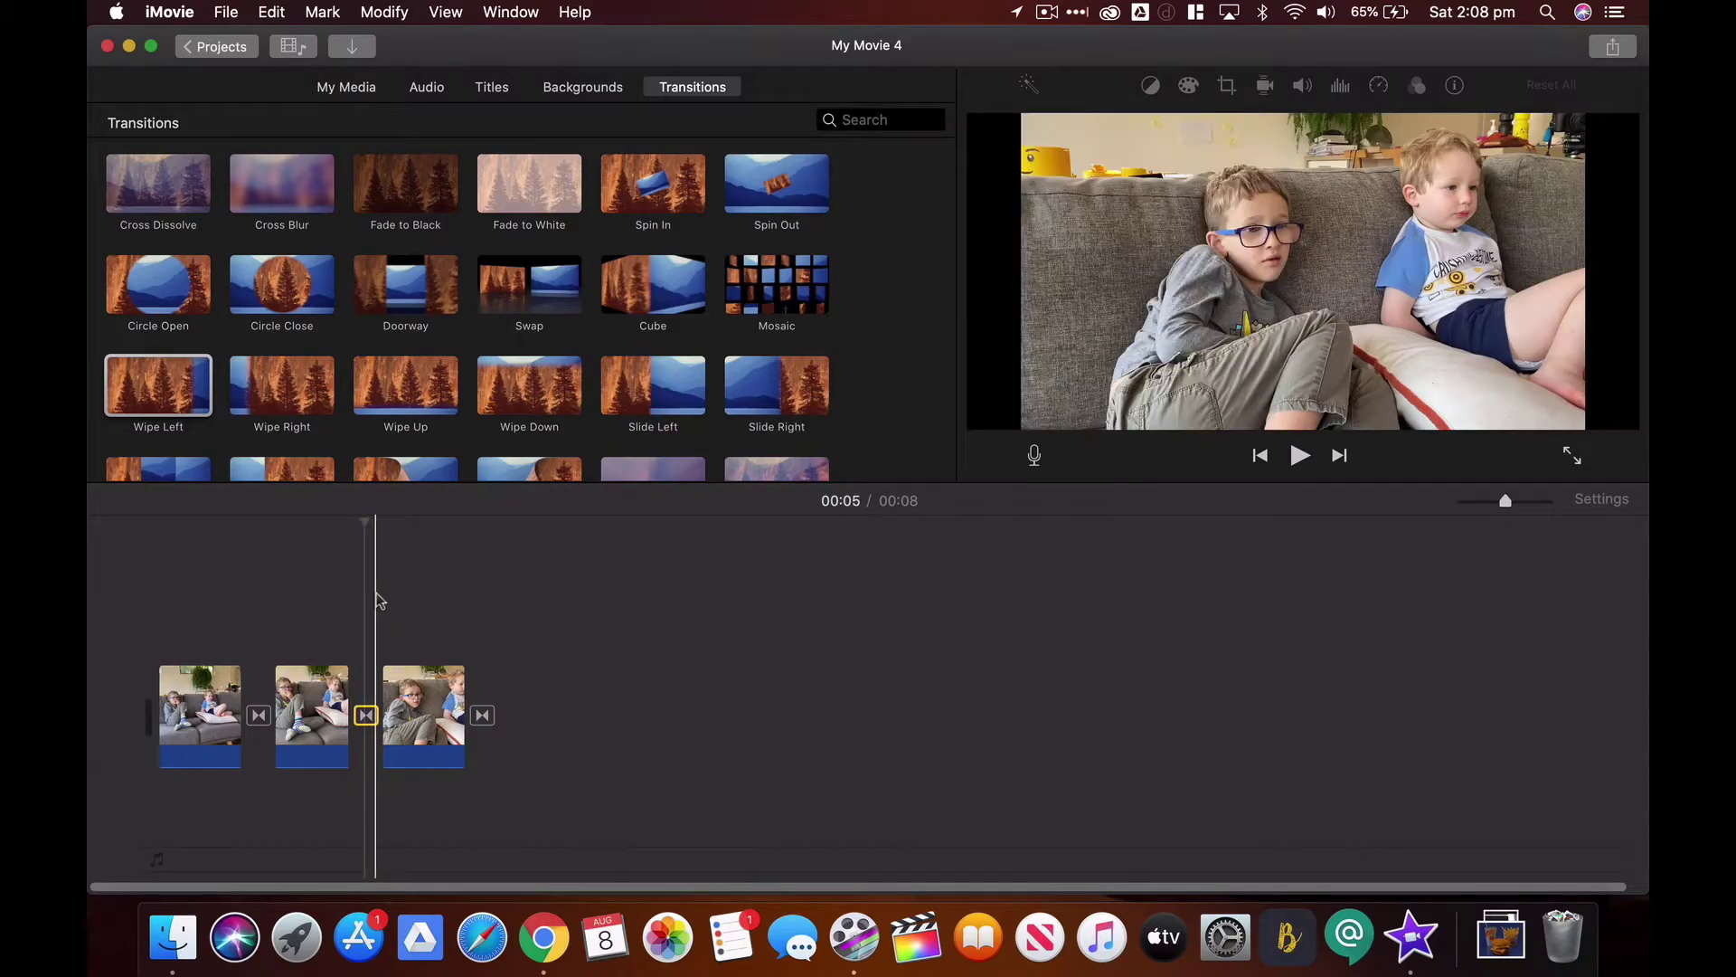
pyautogui.doubleClick(365, 715)
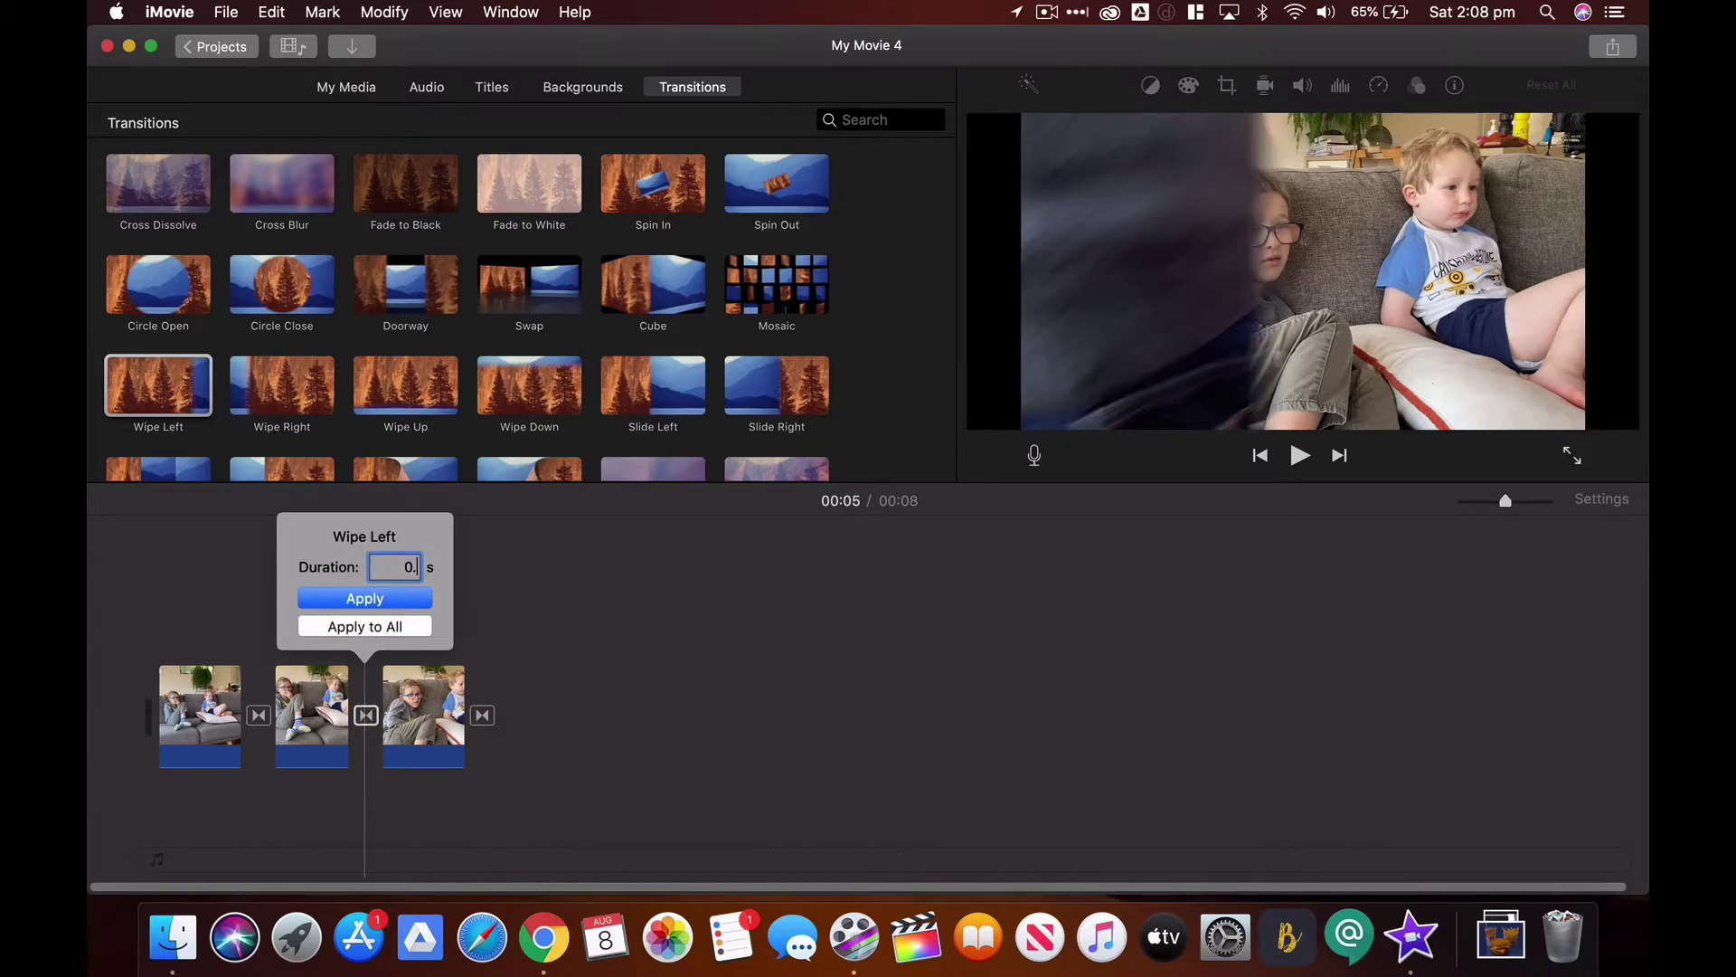
pyautogui.click(398, 599)
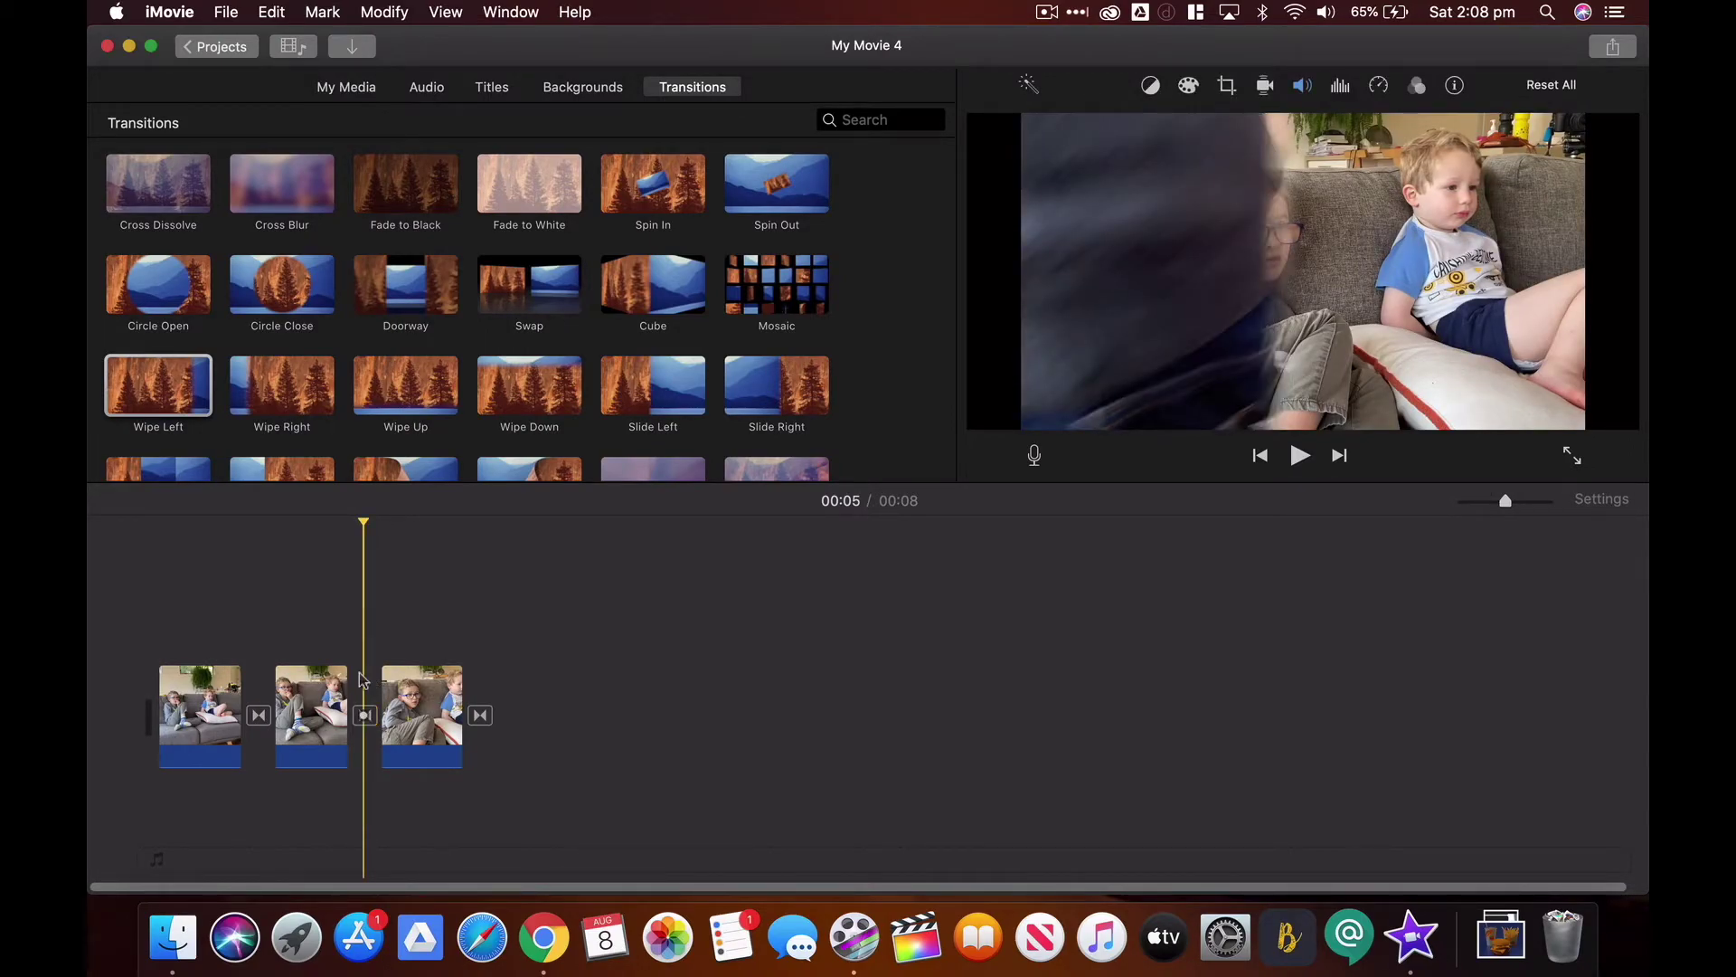
pyautogui.click(161, 622)
pyautogui.press('space')
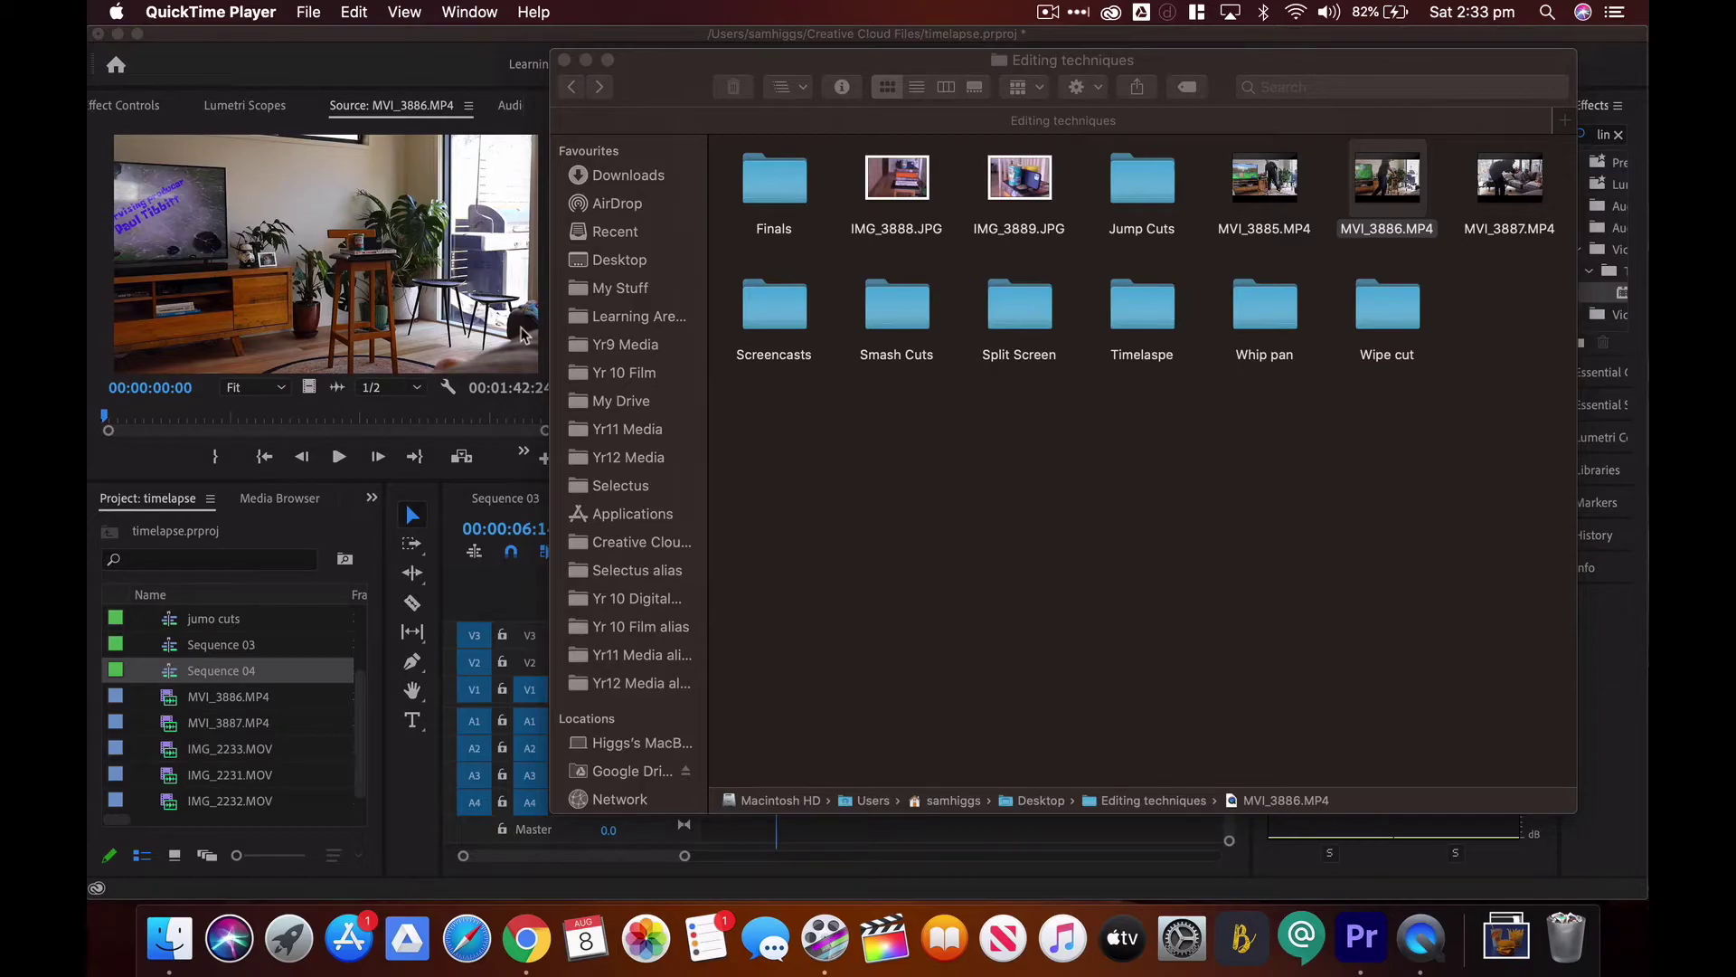
# Switch to Premiere Pro and play Sequence 04 through the IMG_2232.MOV clip to review the passer-by's crossing
pyautogui.click(444, 40)
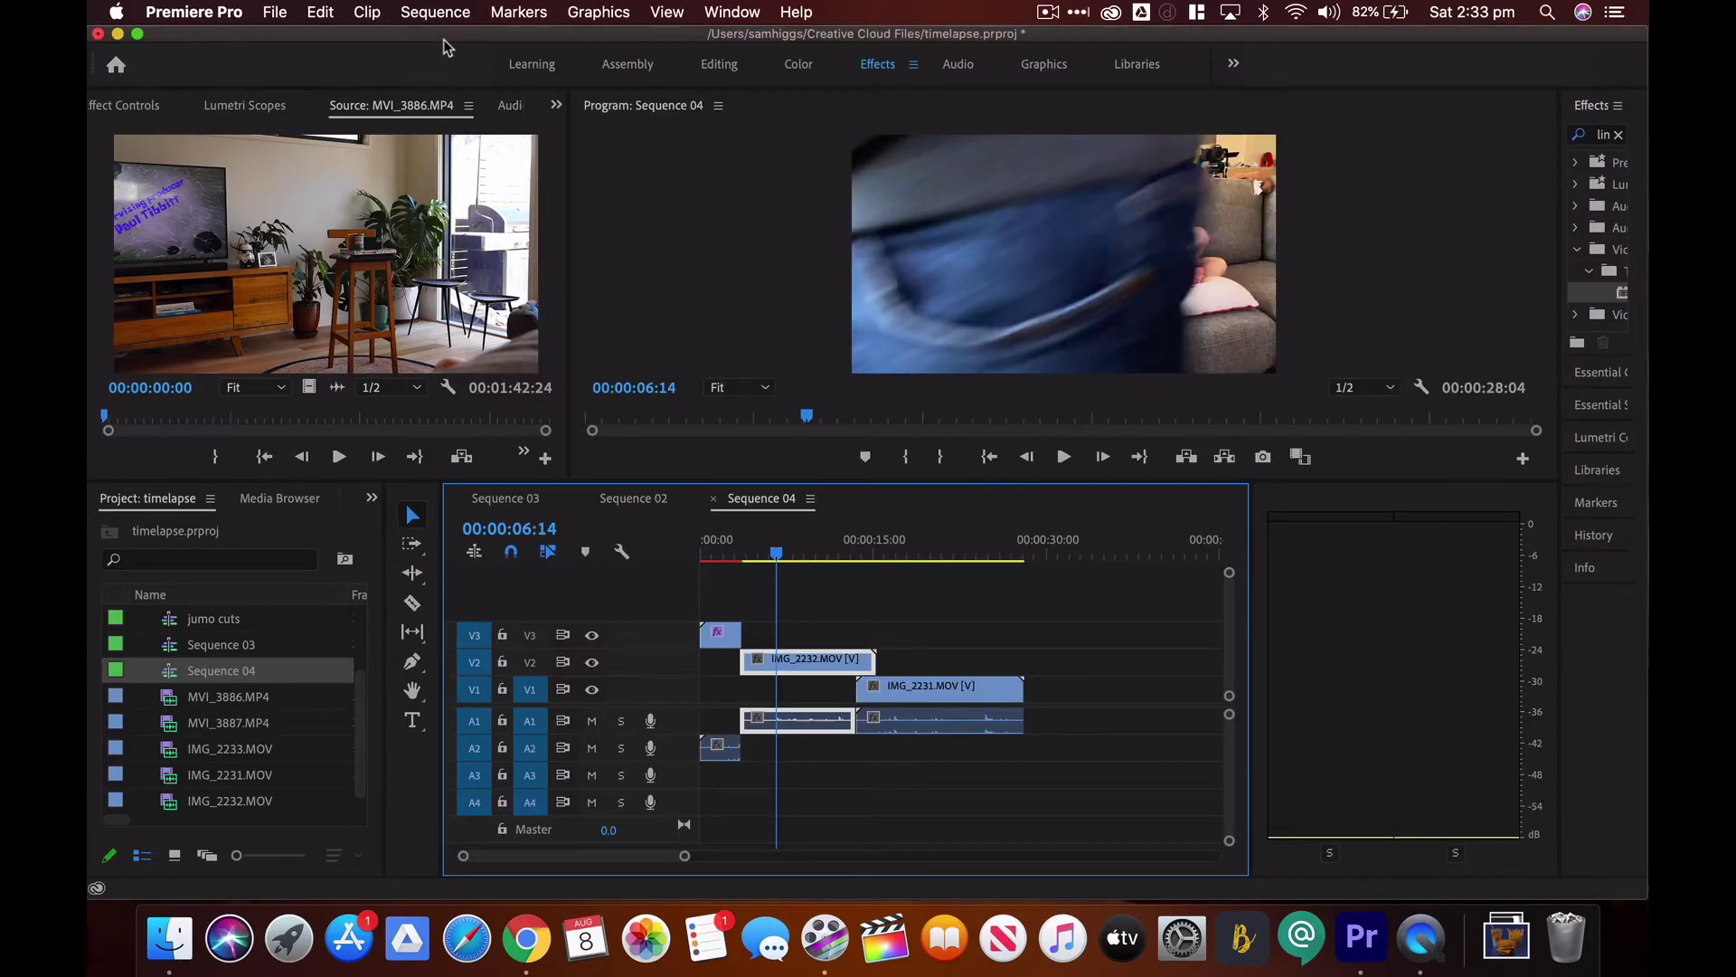
pyautogui.moveTo(774, 555)
pyautogui.mouseDown()
pyautogui.moveTo(718, 562)
pyautogui.moveTo(767, 563)
pyautogui.mouseUp()
pyautogui.press('space')
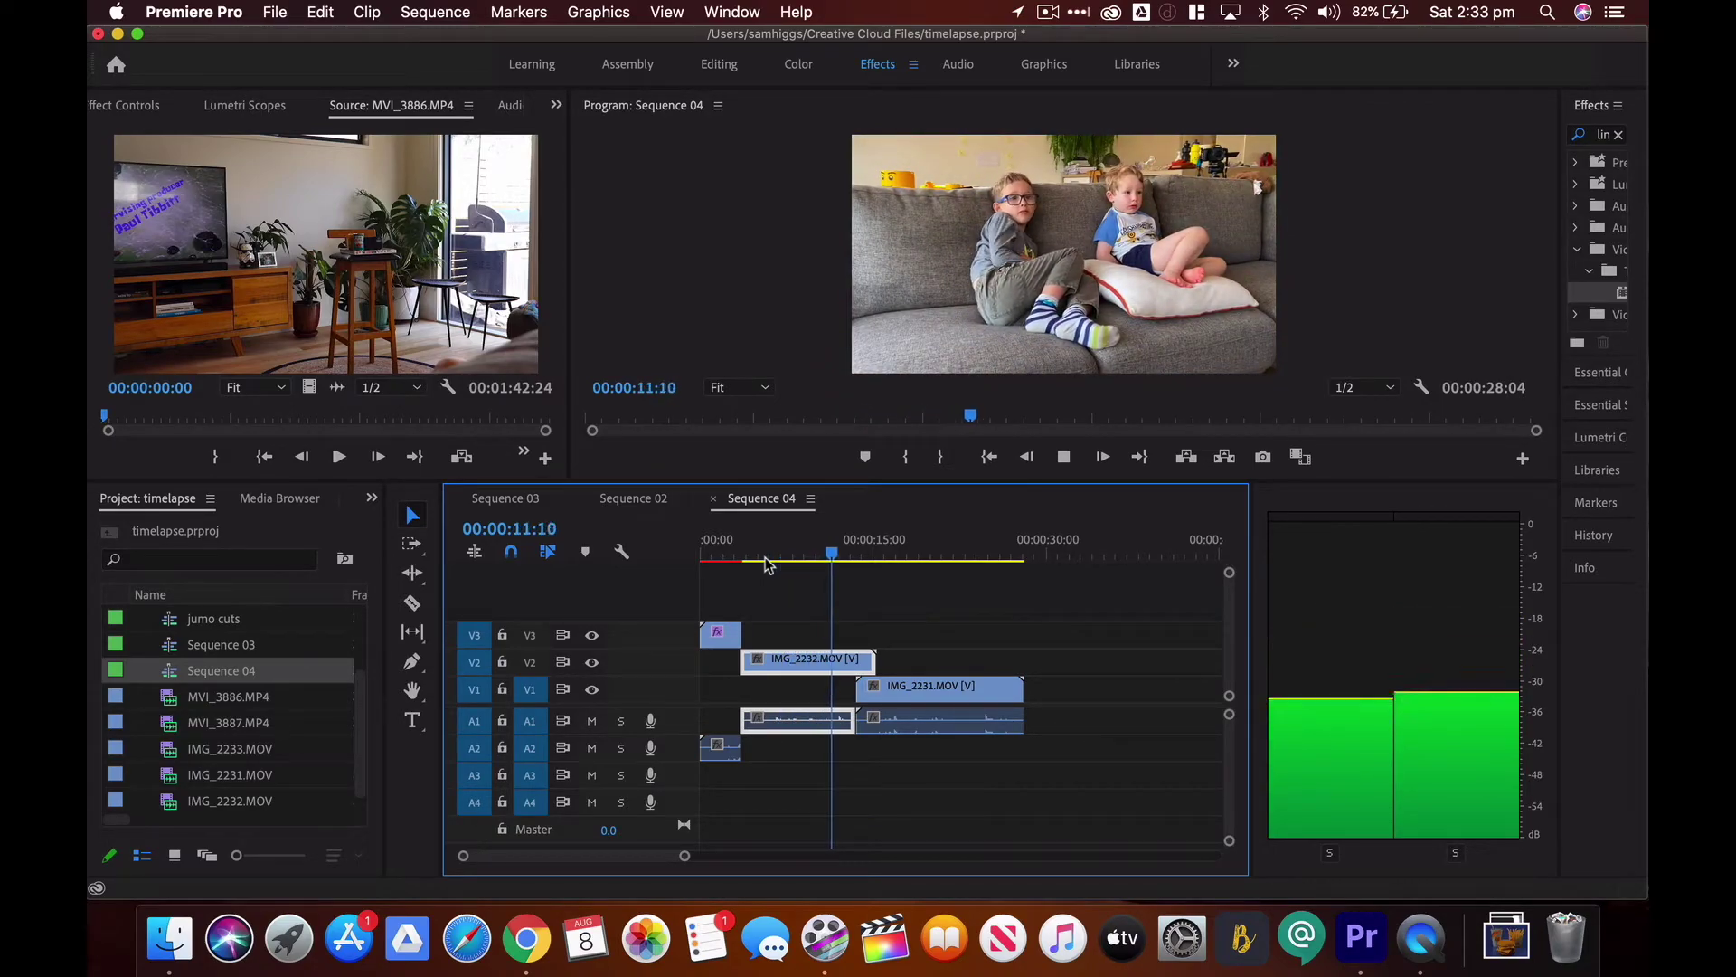
pyautogui.press('space')
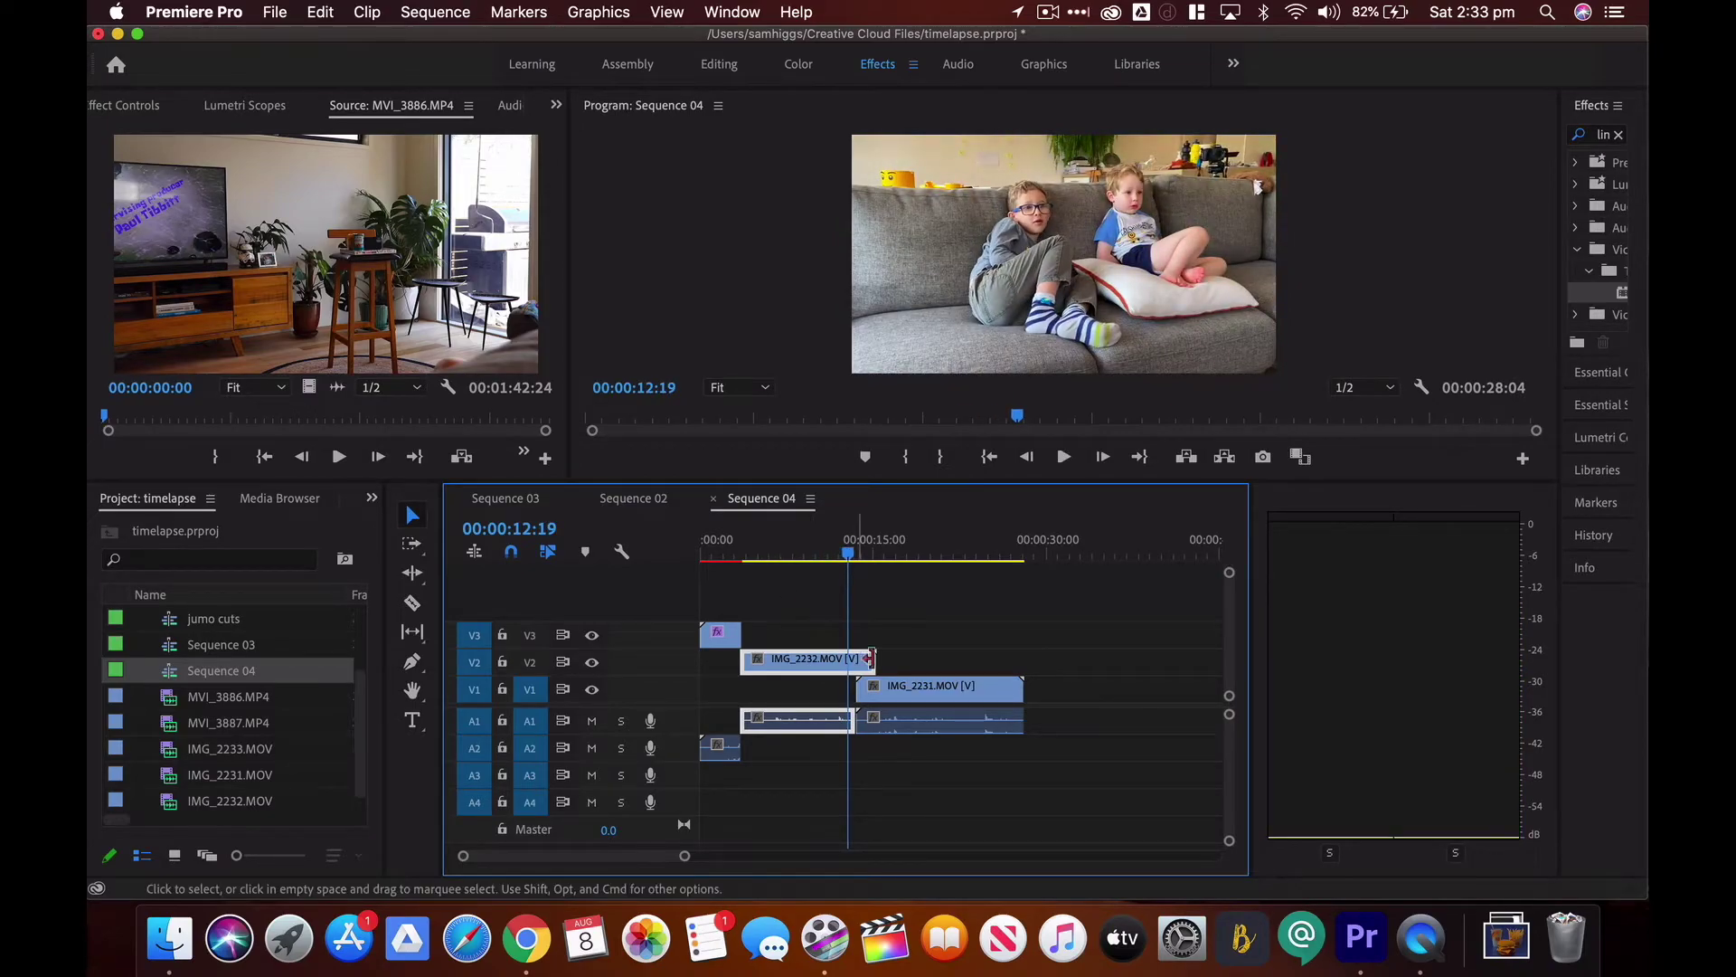
# Trim the end of IMG_2232.MOV to just after the passer-by crosses and shift IMG_2231.MOV earlier to start at 00:00:06:00 beneath it
pyautogui.moveTo(877, 669); pyautogui.dragTo(774, 667)
pyautogui.moveTo(848, 556); pyautogui.dragTo(769, 583)
pyautogui.moveTo(686, 863); pyautogui.dragTo(622, 859)
pyautogui.moveTo(1062, 695); pyautogui.dragTo(882, 696)
pyautogui.moveTo(620, 857); pyautogui.dragTo(571, 856)
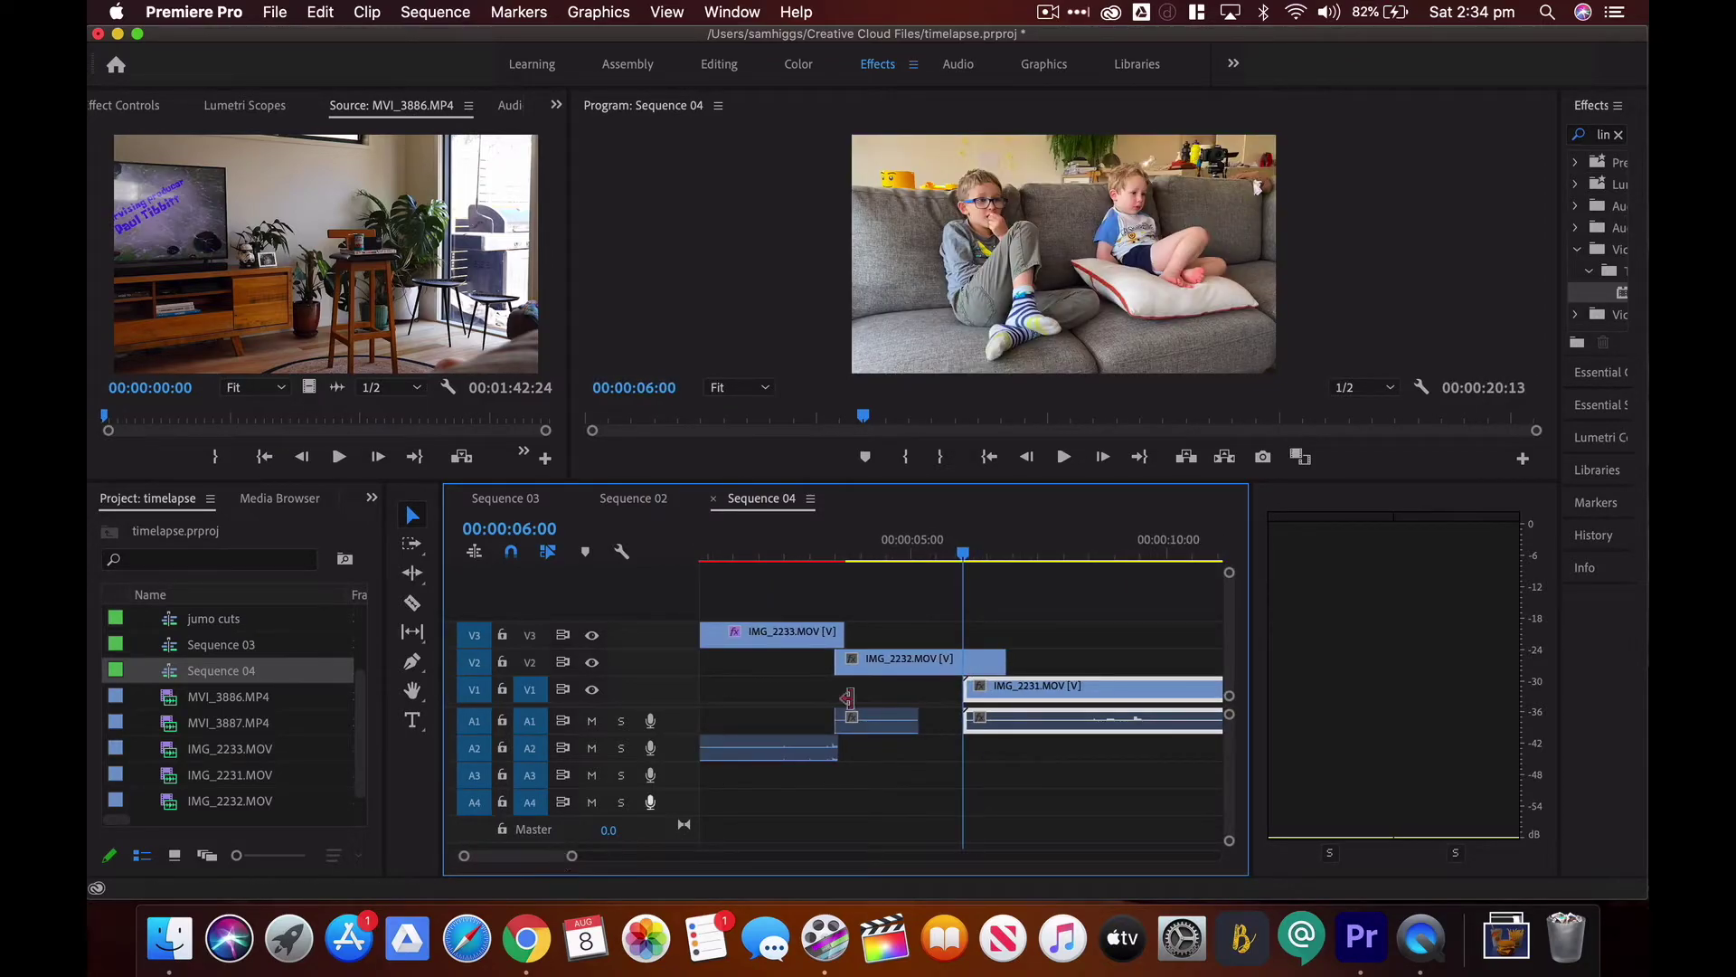
# Play and scrub the overlap between IMG_2232.MOV and IMG_2231.MOV to check the cut around the passer-by
pyautogui.press('space')
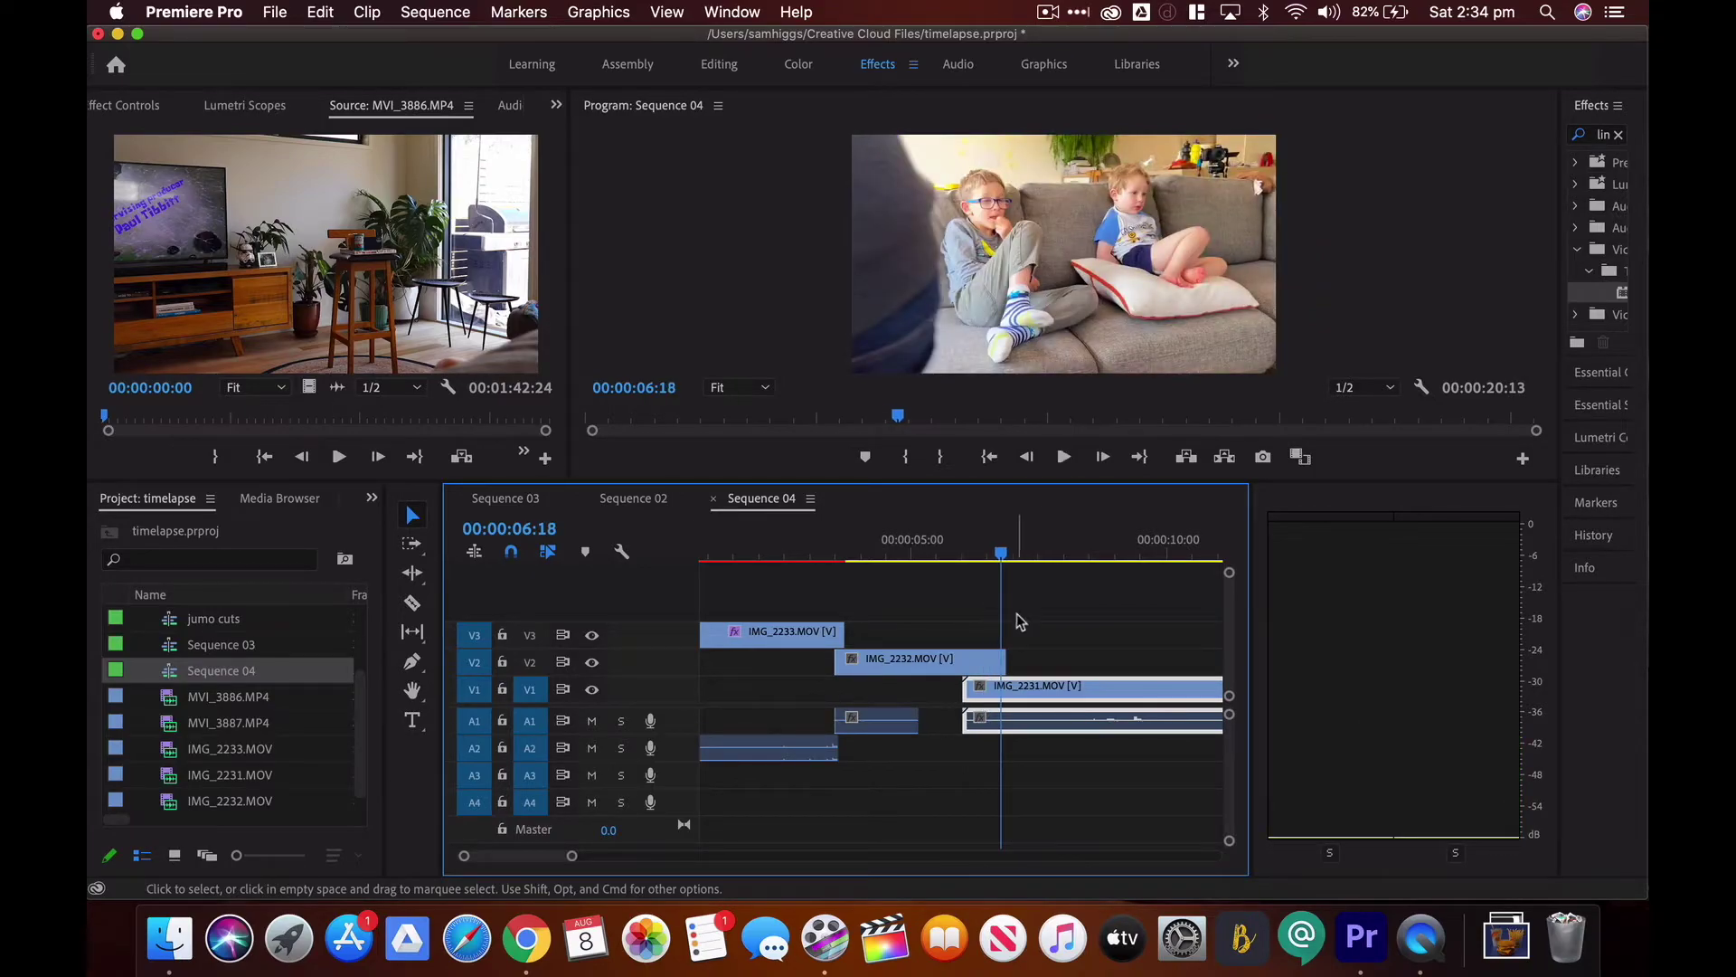
pyautogui.scroll(-5, 1019, 612)
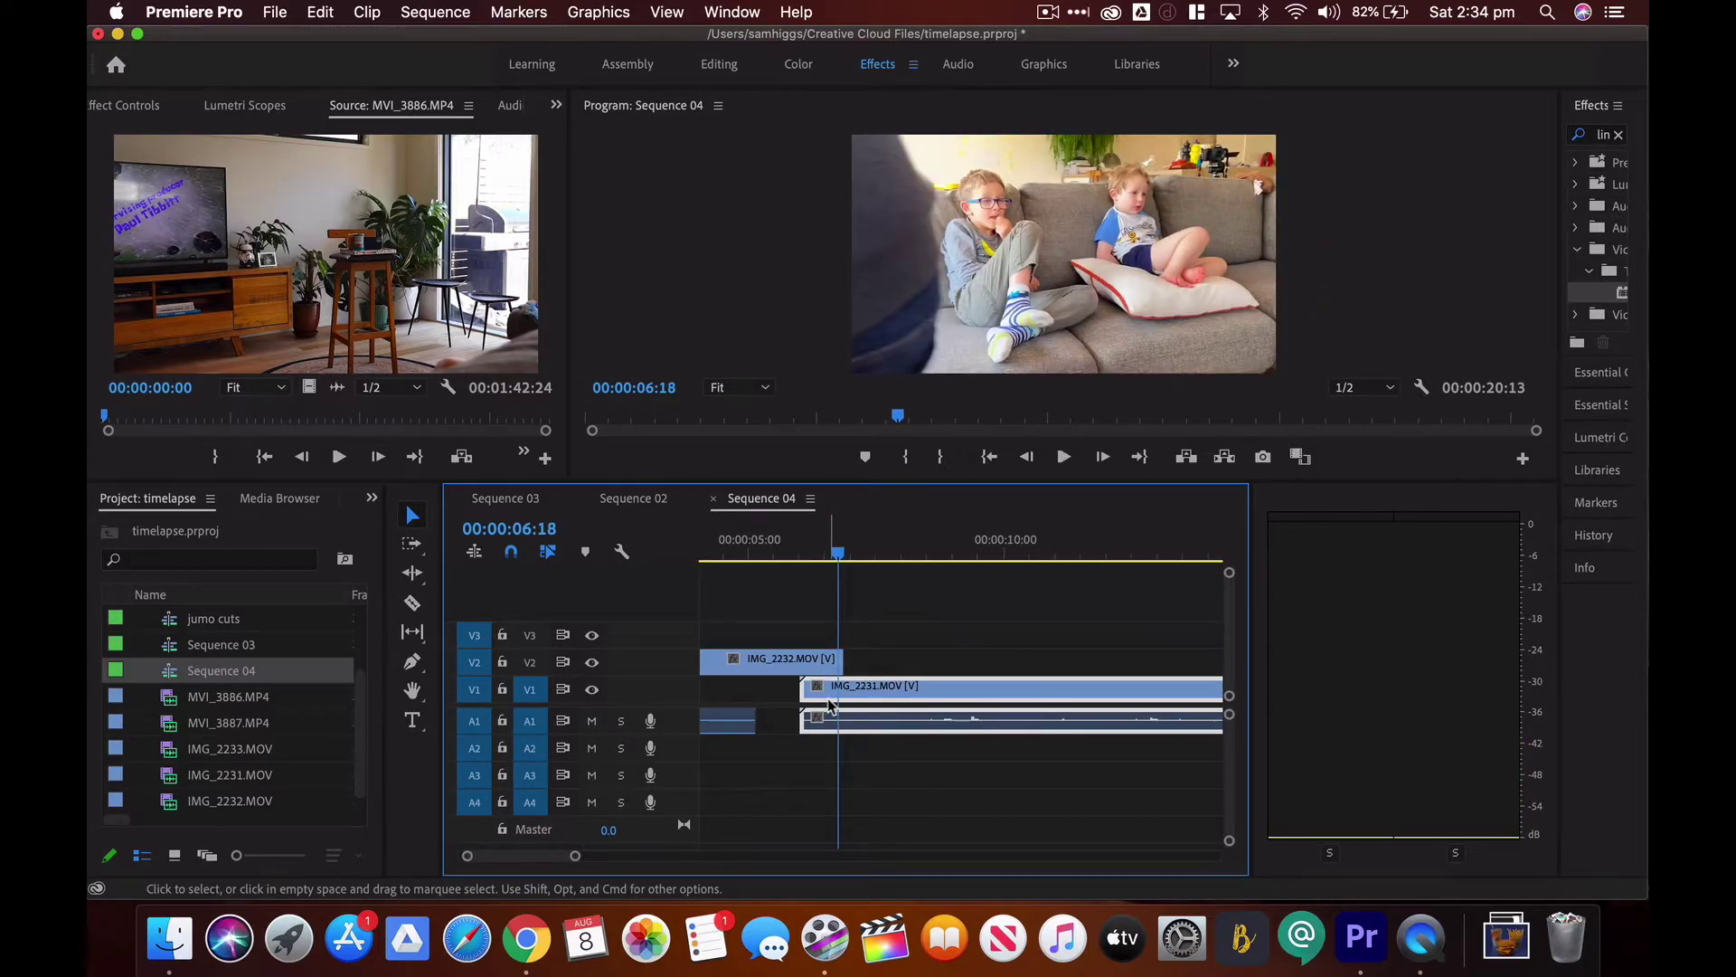
pyautogui.moveTo(841, 558); pyautogui.dragTo(791, 560)
pyautogui.scroll(3, 828, 594)
pyautogui.scroll(3, 827, 593)
pyautogui.moveTo(1000, 554)
pyautogui.mouseDown()
pyautogui.moveTo(808, 575)
pyautogui.moveTo(1081, 555)
pyautogui.moveTo(1004, 568)
pyautogui.mouseUp()
pyautogui.press('space')
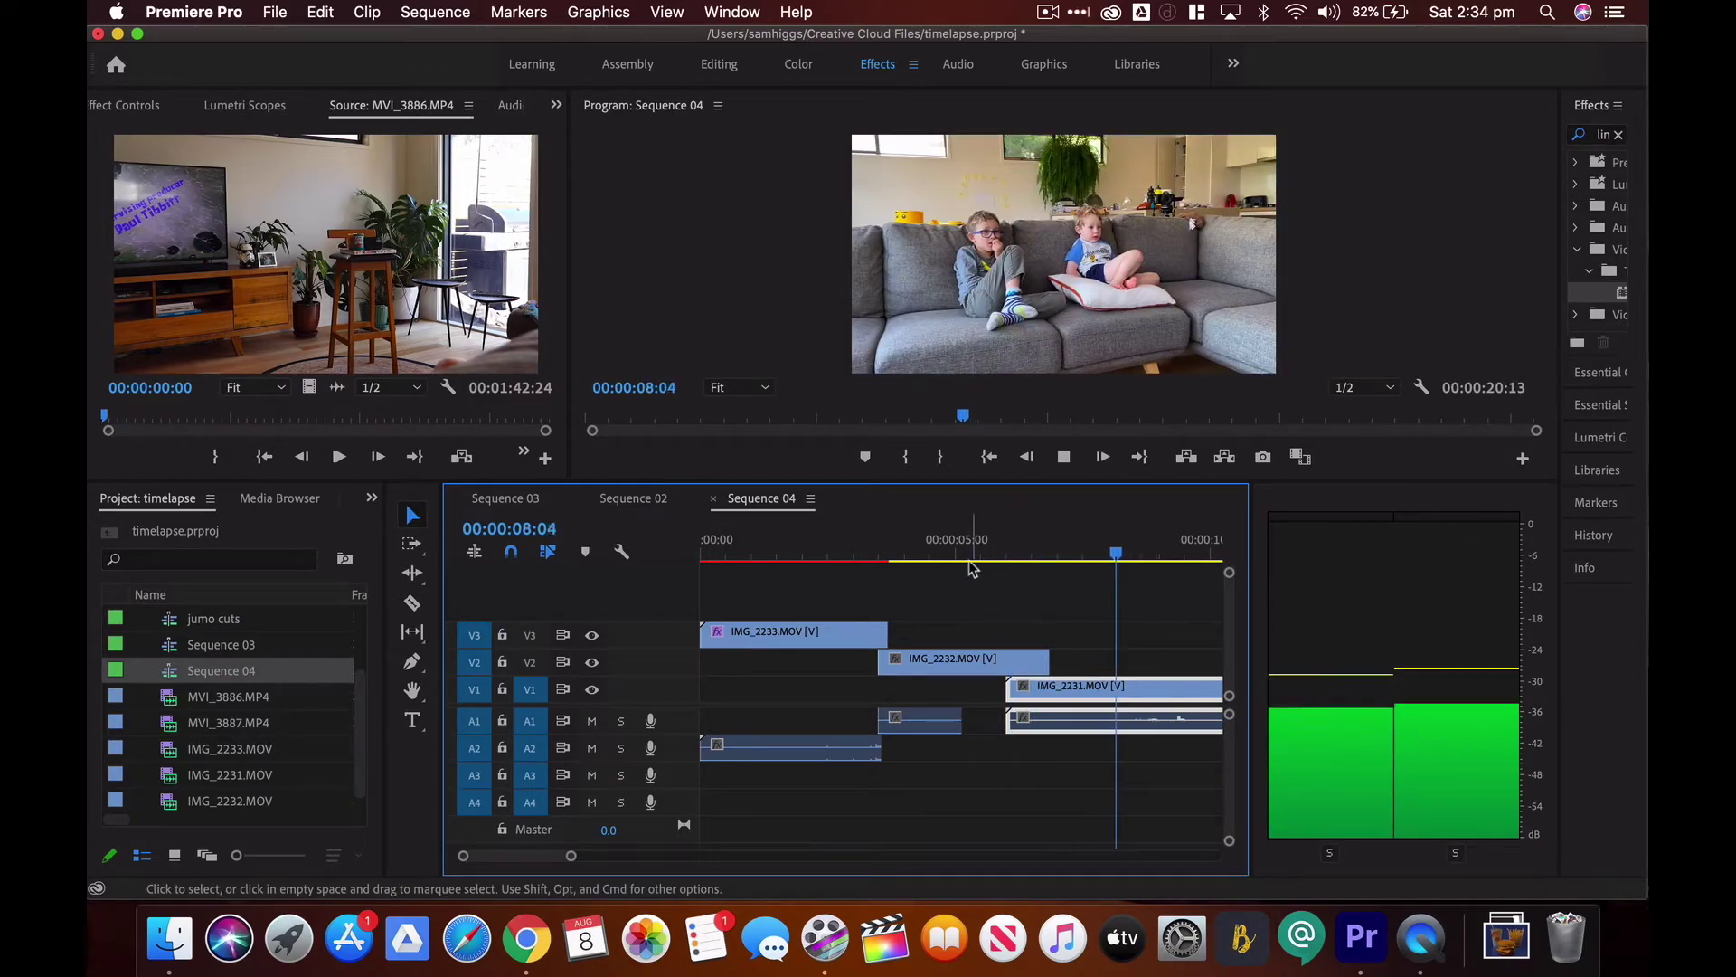
pyautogui.click(965, 561)
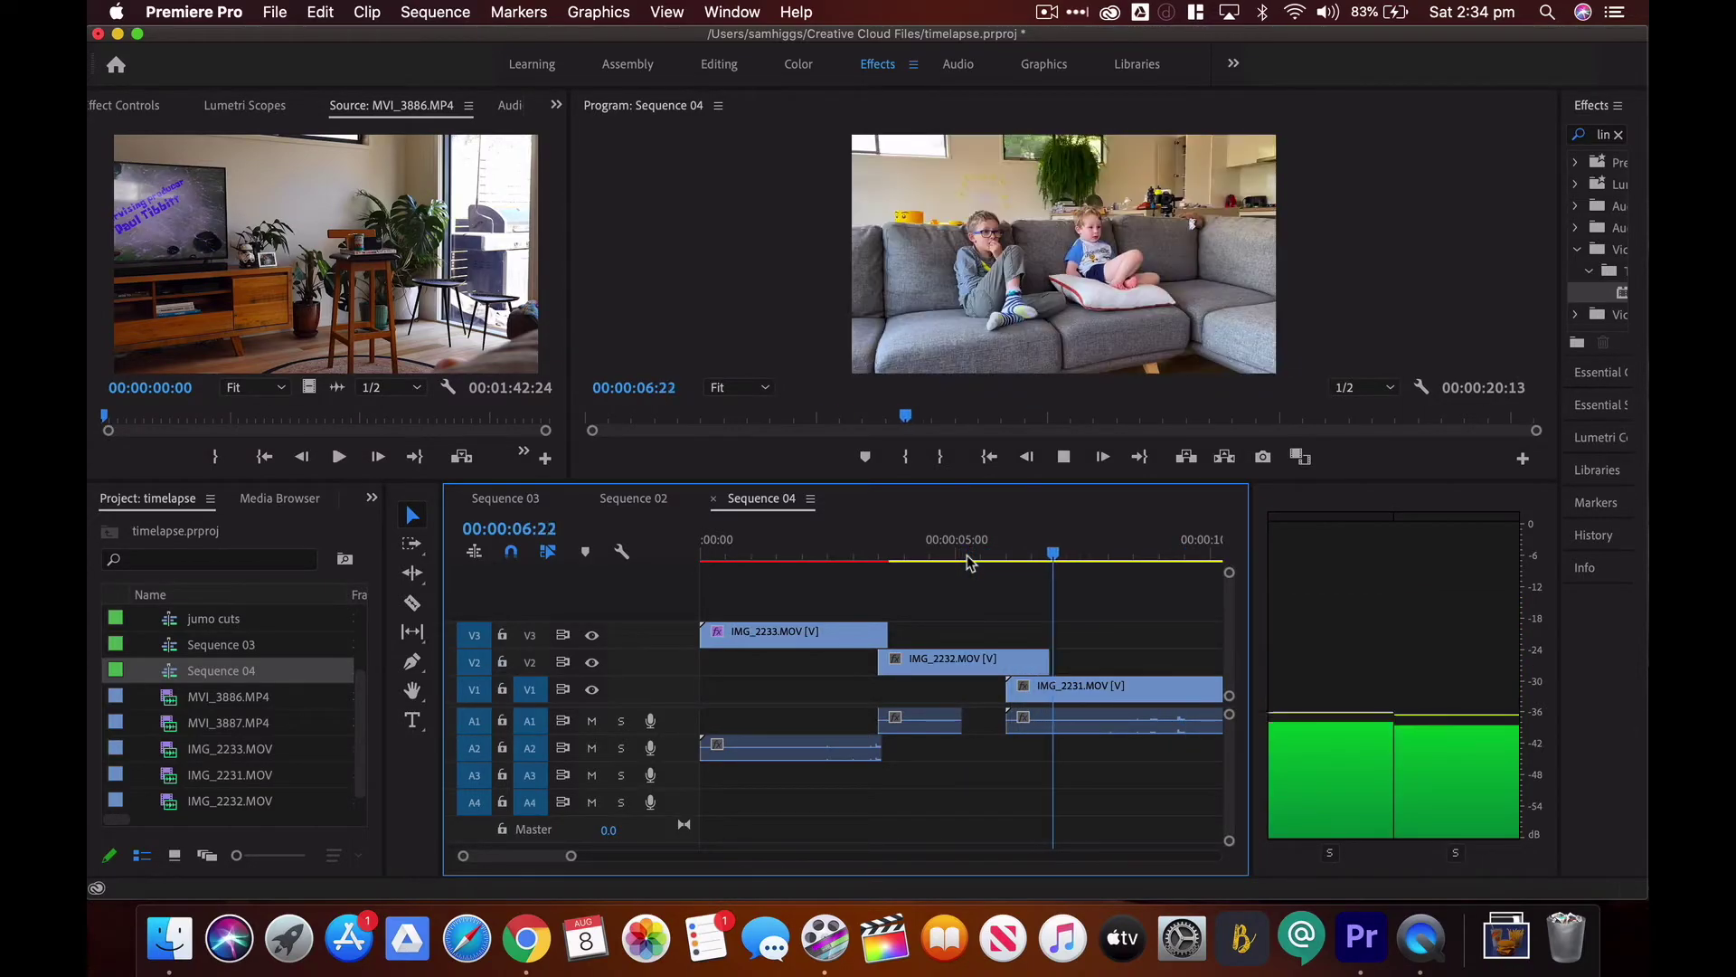
pyautogui.press('space')
pyautogui.press('d')
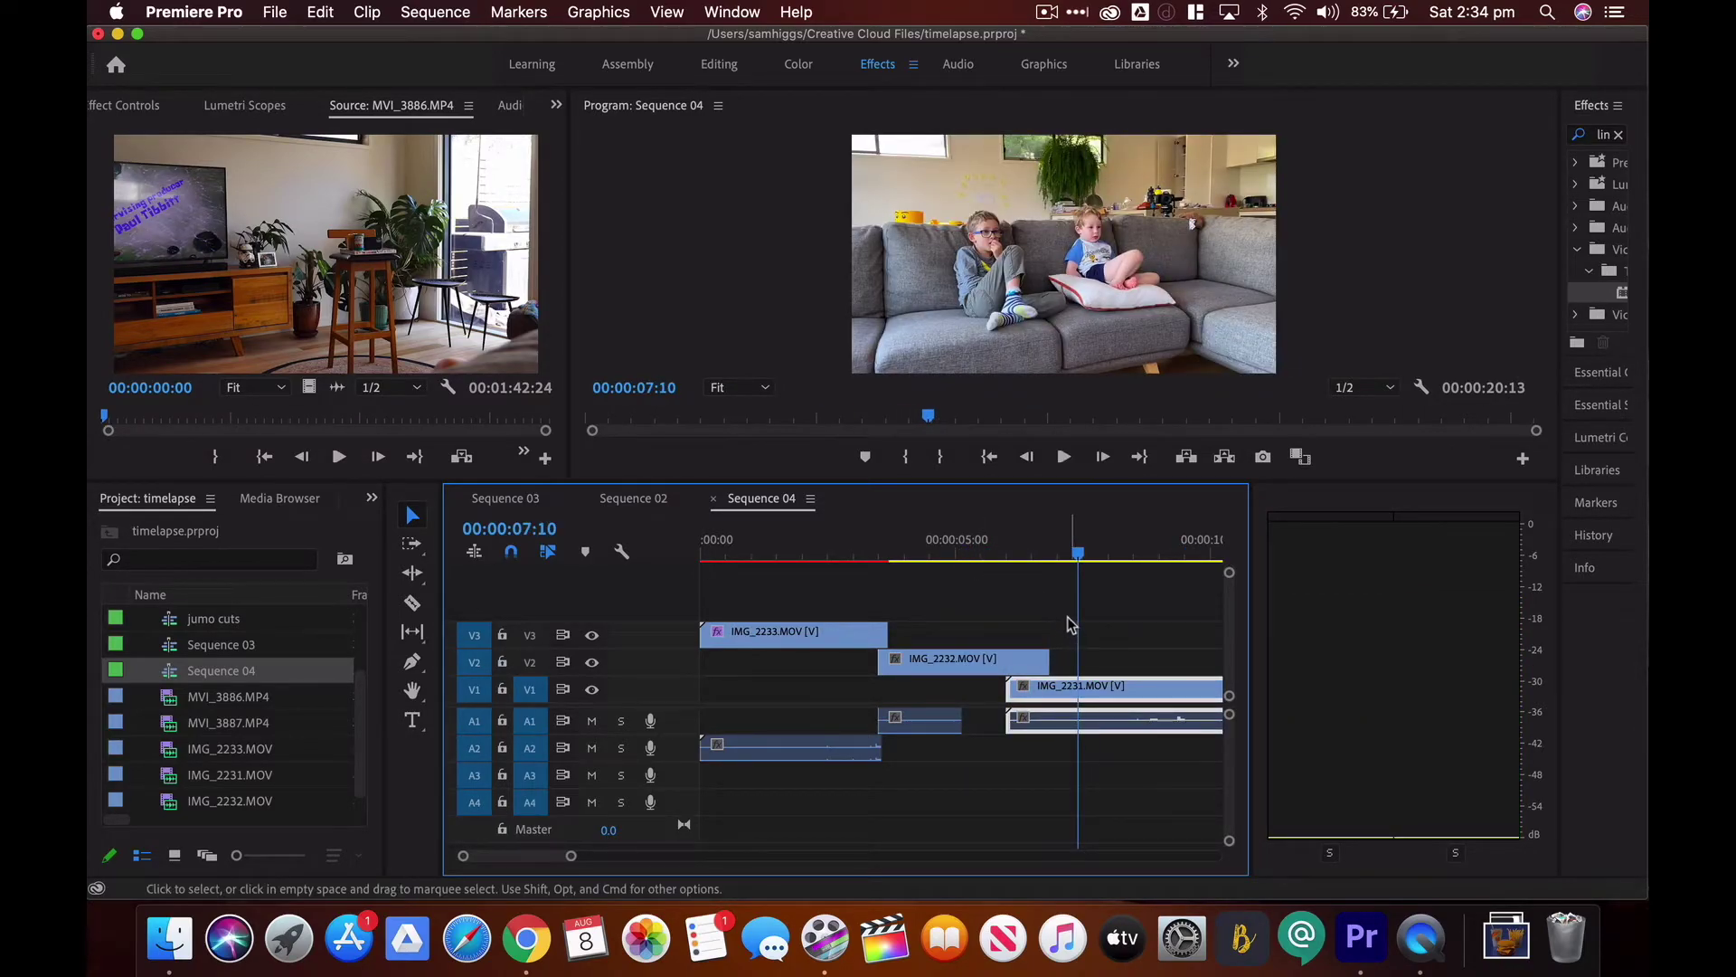
pyautogui.click(1019, 662)
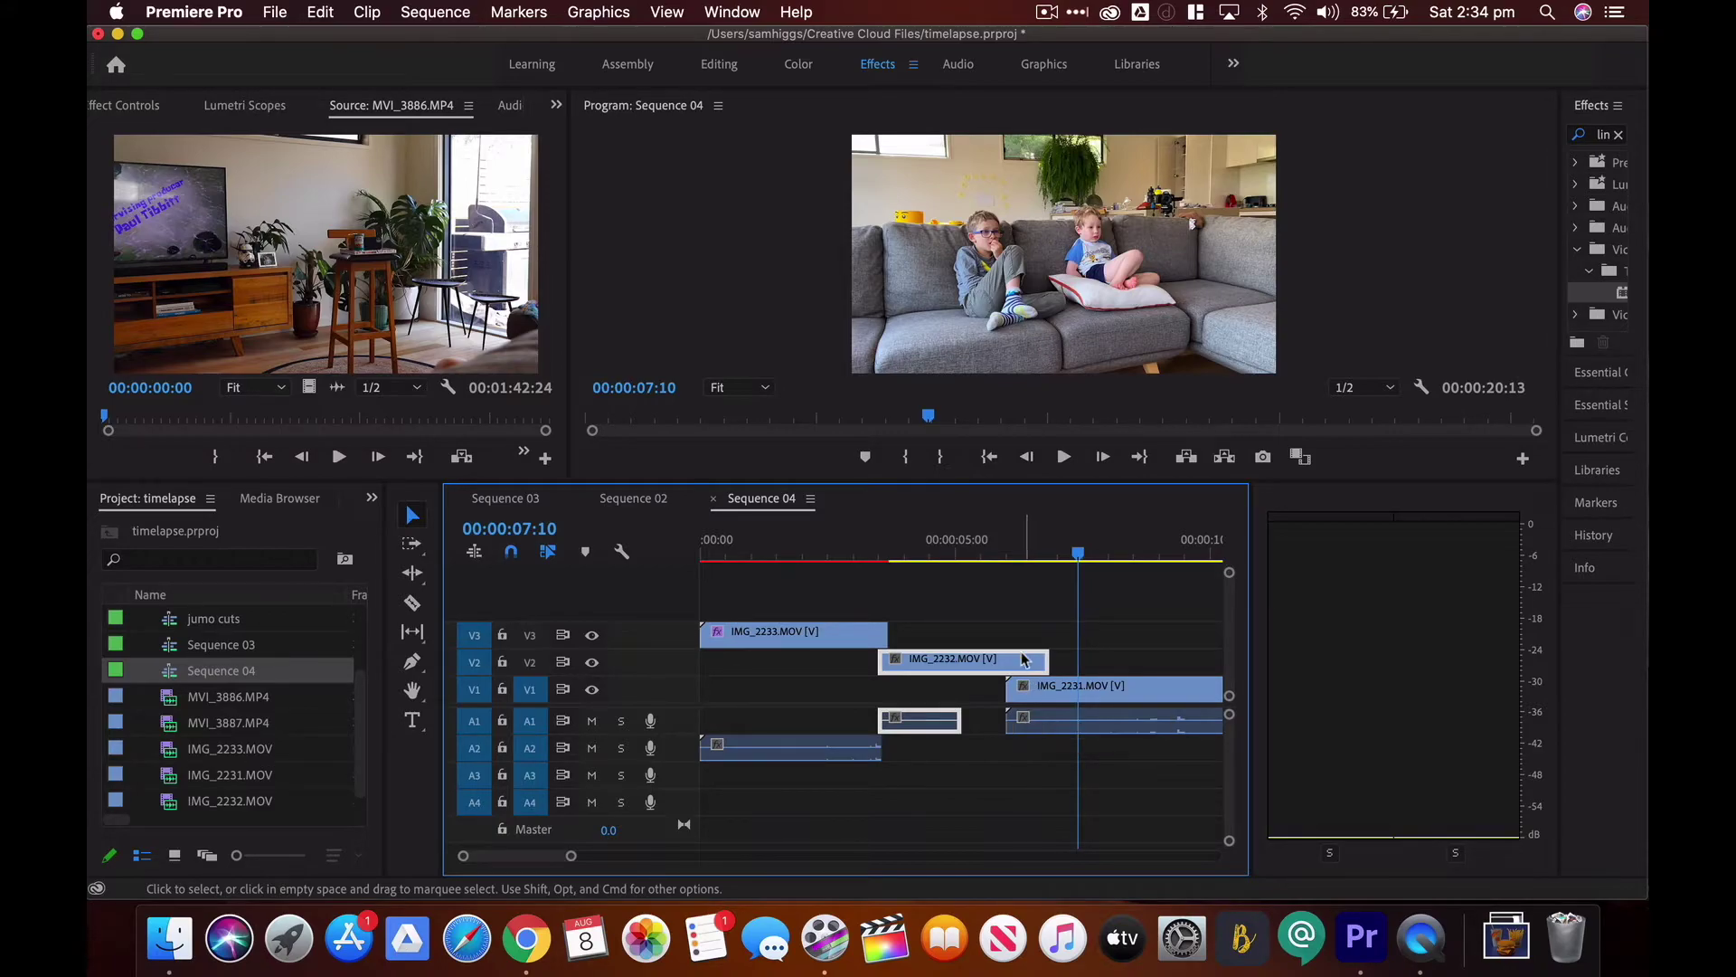
pyautogui.moveTo(1082, 558); pyautogui.dragTo(1043, 566)
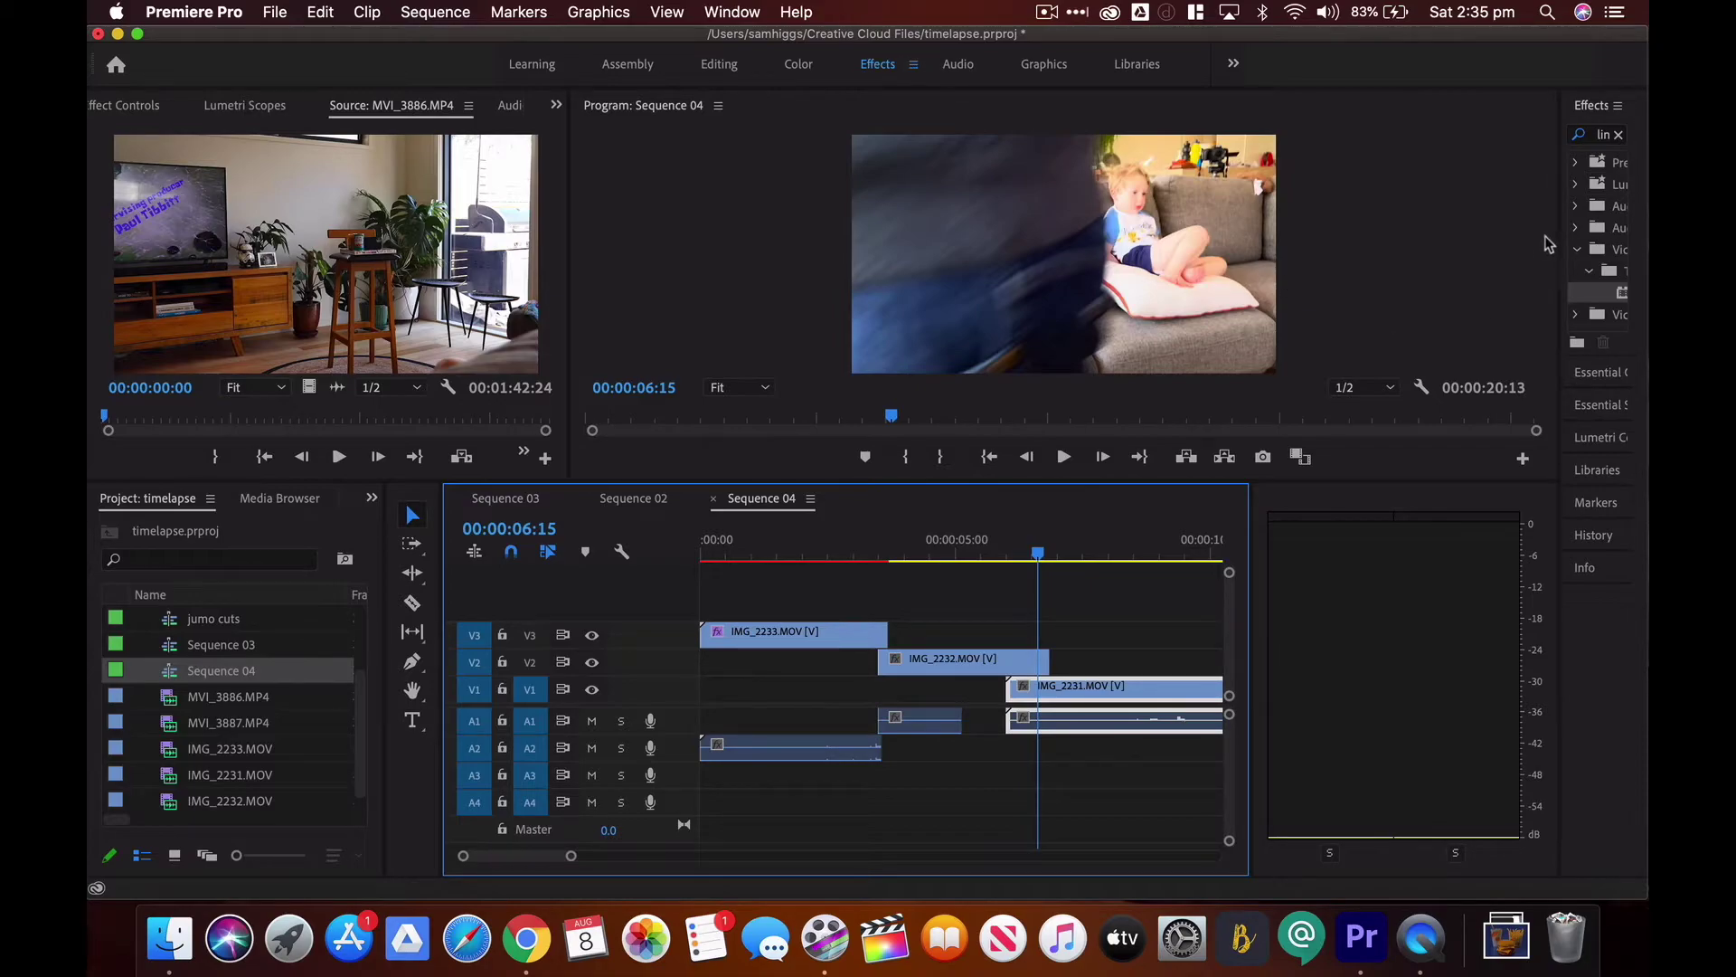
# Widen the effects browser, search it for "linear" and apply the Linear Wipe video effect to the IMG_2232.MOV clip
pyautogui.moveTo(1559, 237); pyautogui.dragTo(1408, 237)
pyautogui.click(725, 10)
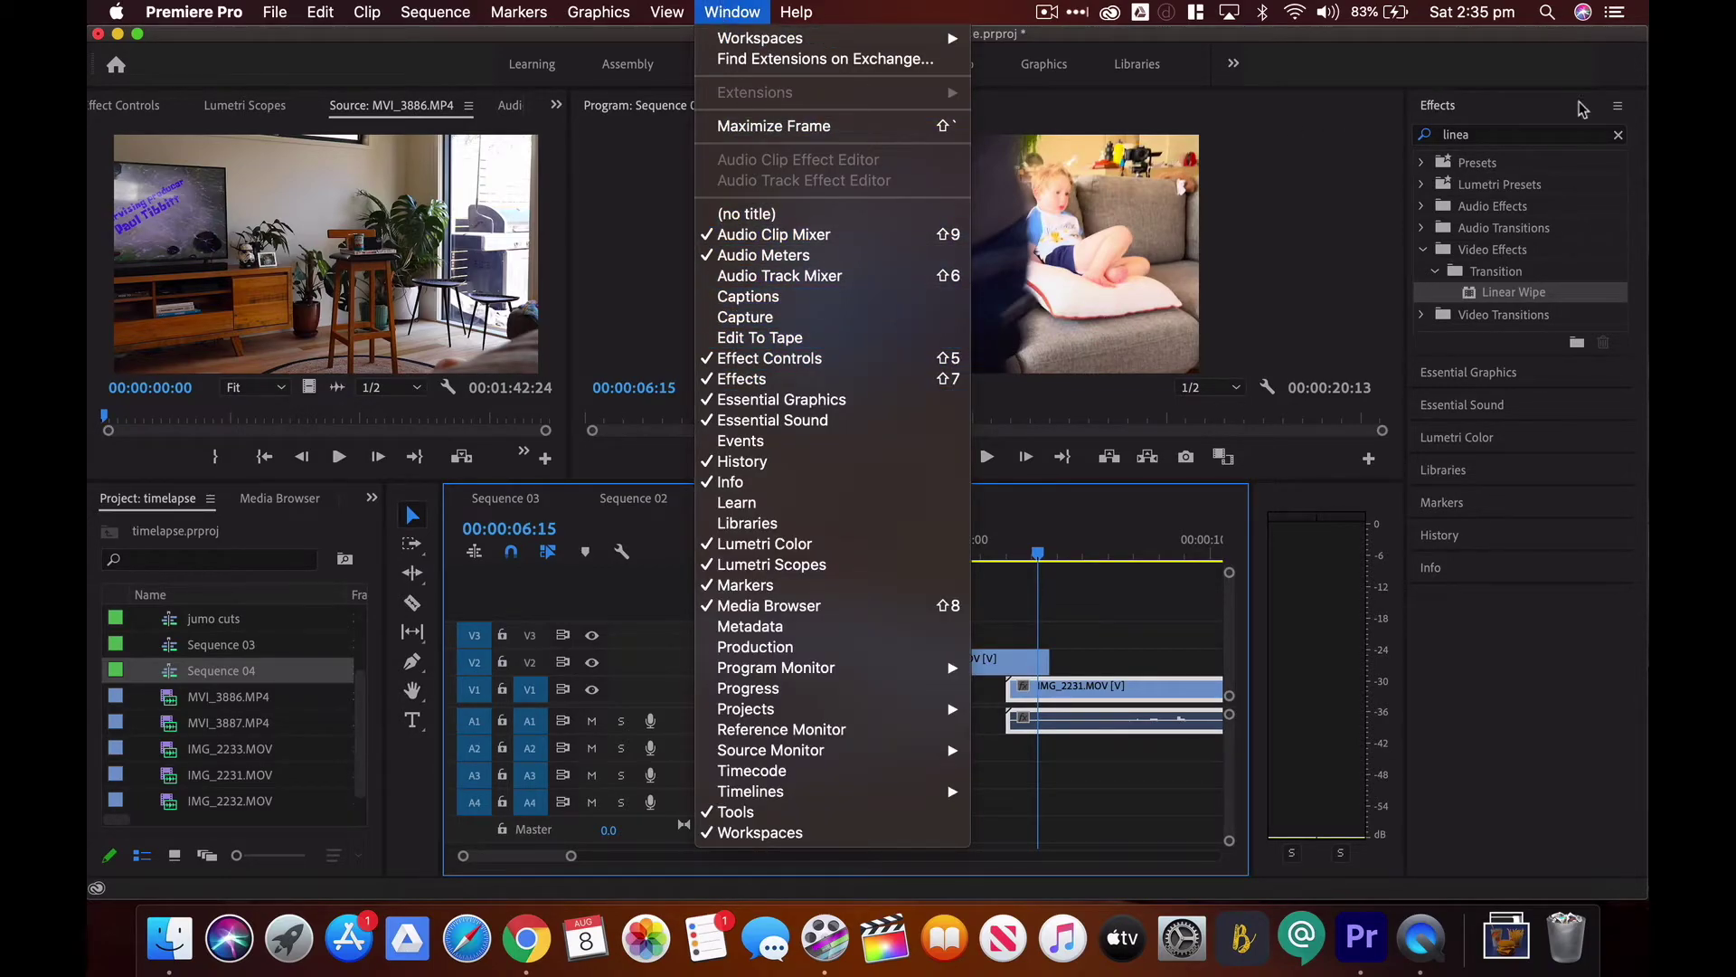
pyautogui.click(1492, 140)
pyautogui.click(1480, 137)
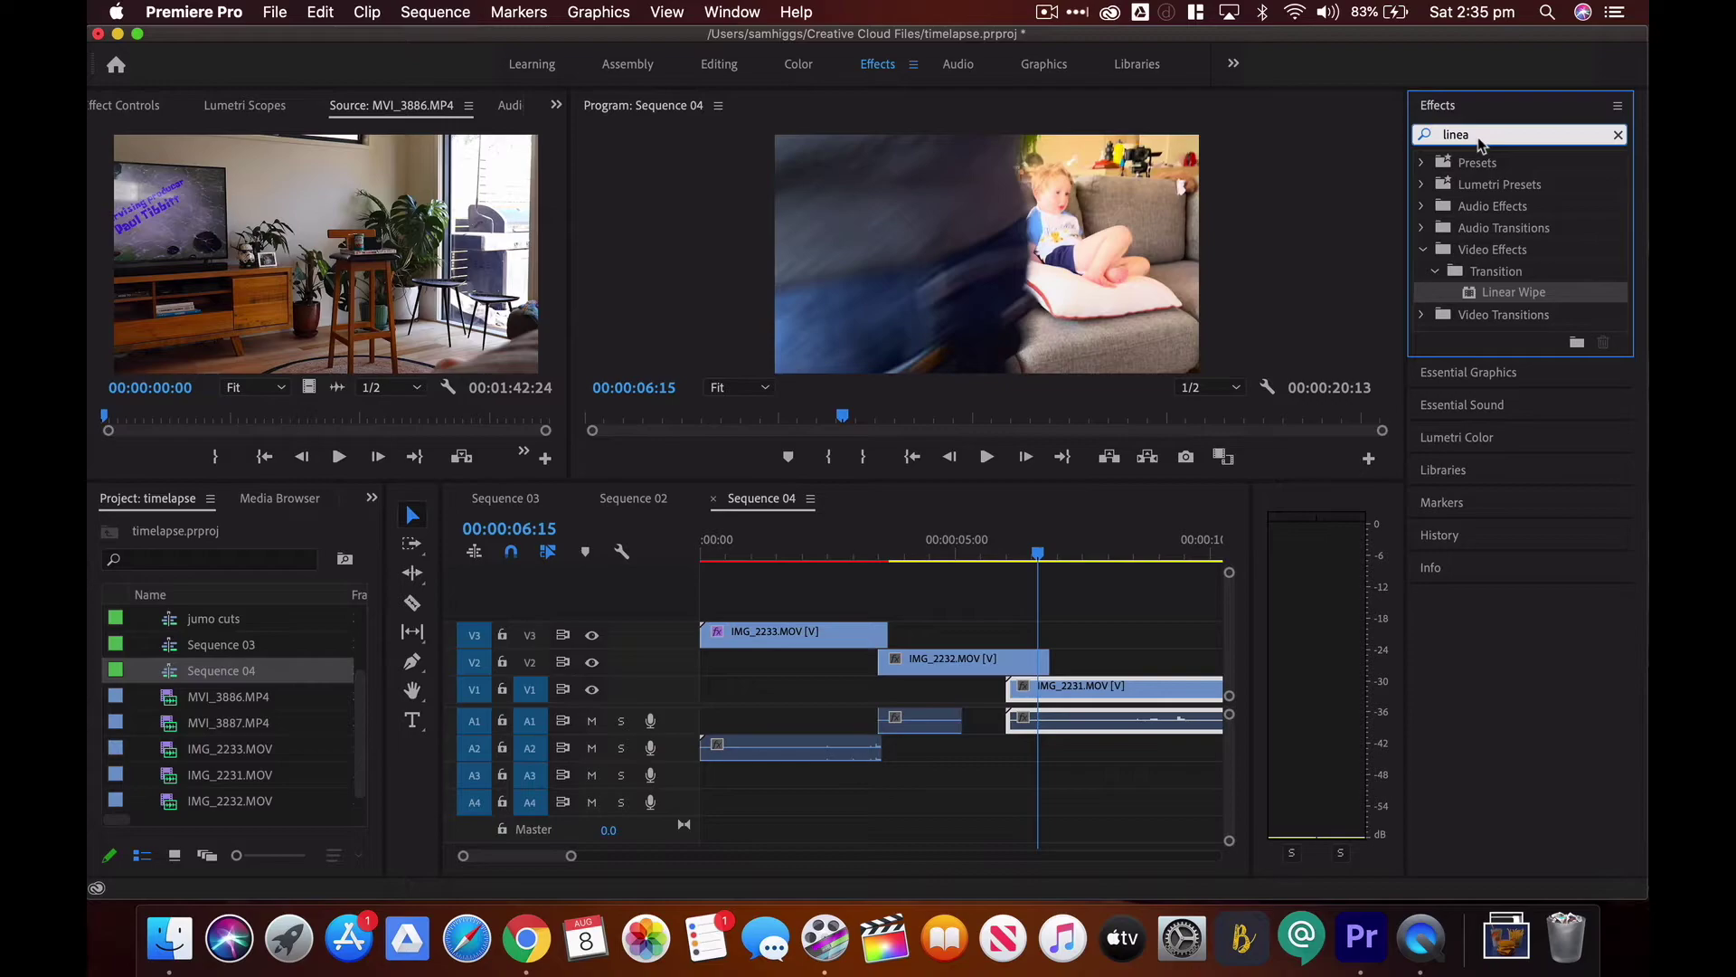
pyautogui.click(1497, 297)
pyautogui.moveTo(1233, 439); pyautogui.dragTo(1014, 660)
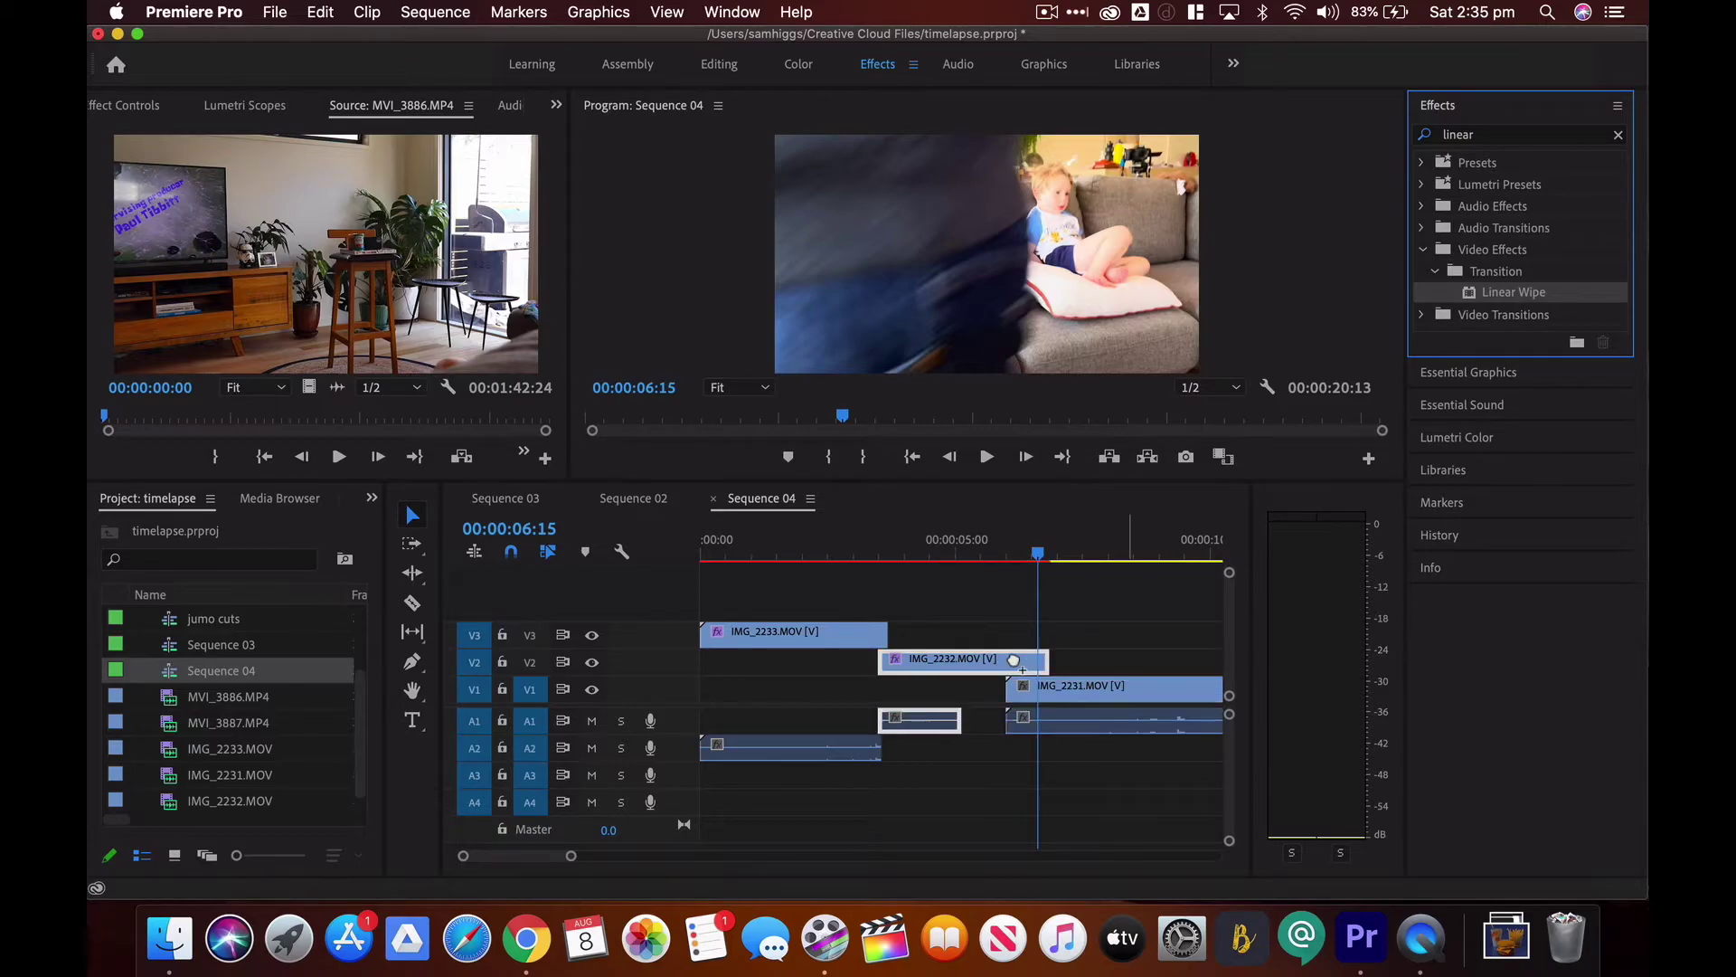
# Show the Linear Wipe settings of IMG_2232.MOV and try a 98° wipe angle with Transition Completion at 50 %
pyautogui.moveTo(1038, 558)
pyautogui.mouseDown()
pyautogui.moveTo(1000, 561)
pyautogui.moveTo(1029, 559)
pyautogui.mouseUp()
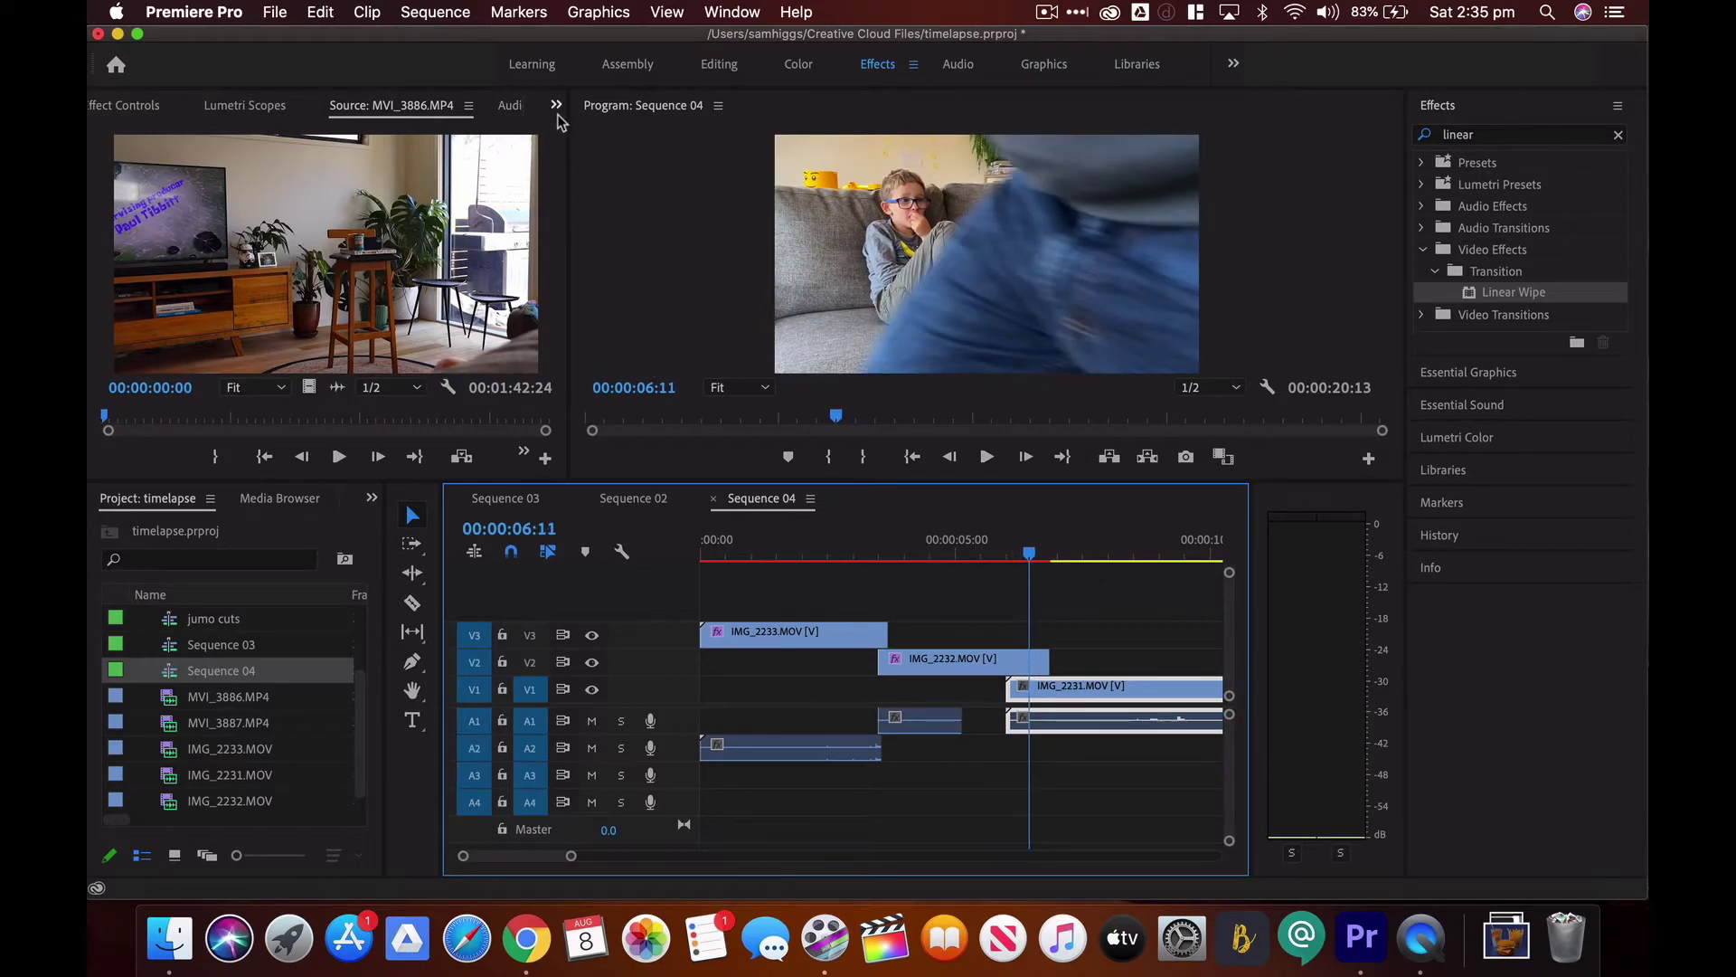
pyautogui.click(150, 106)
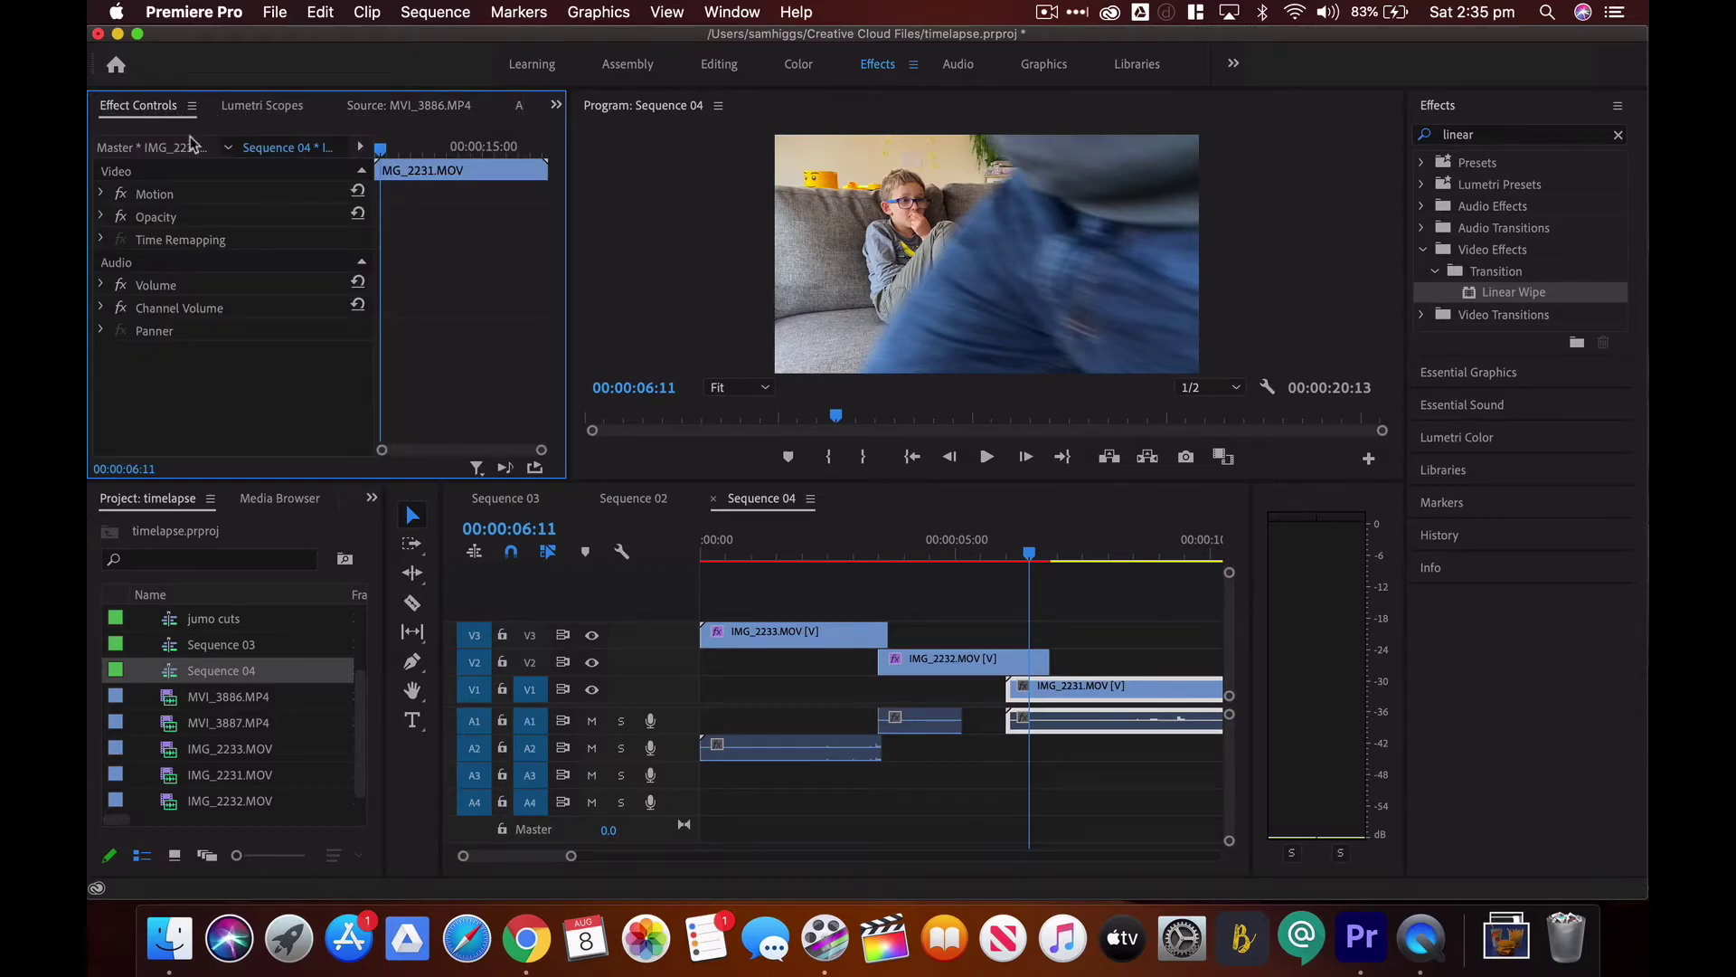
pyautogui.click(967, 668)
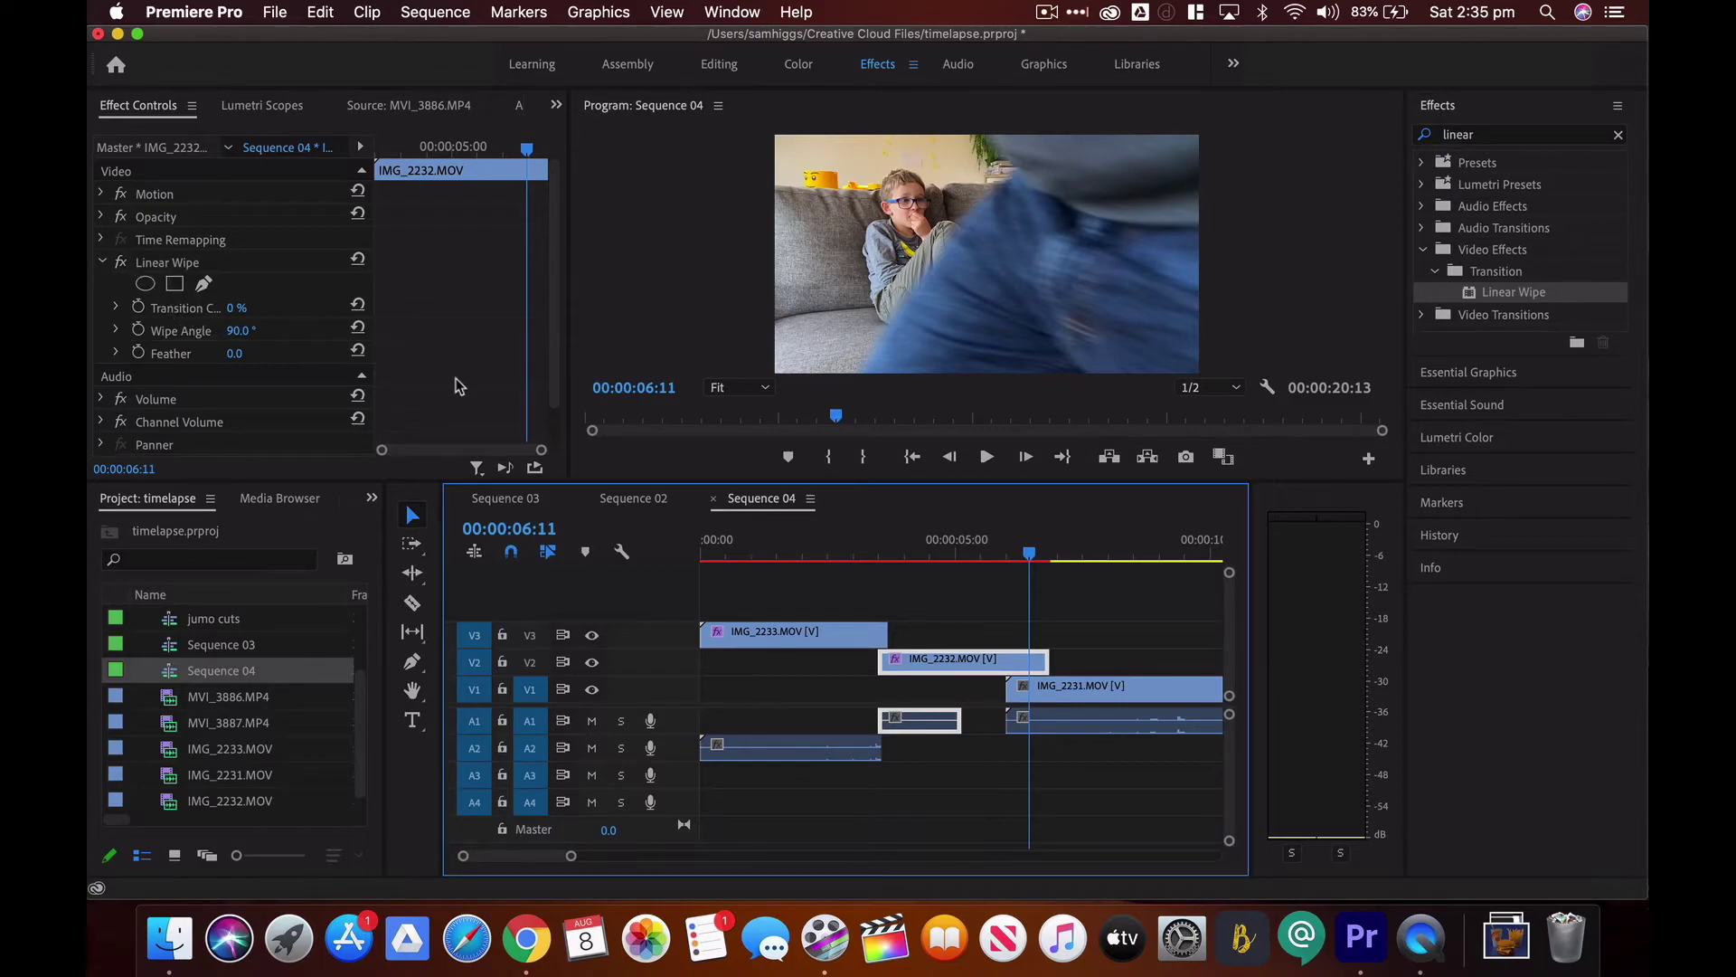
pyautogui.moveTo(1029, 553); pyautogui.dragTo(1044, 560)
pyautogui.click(239, 331)
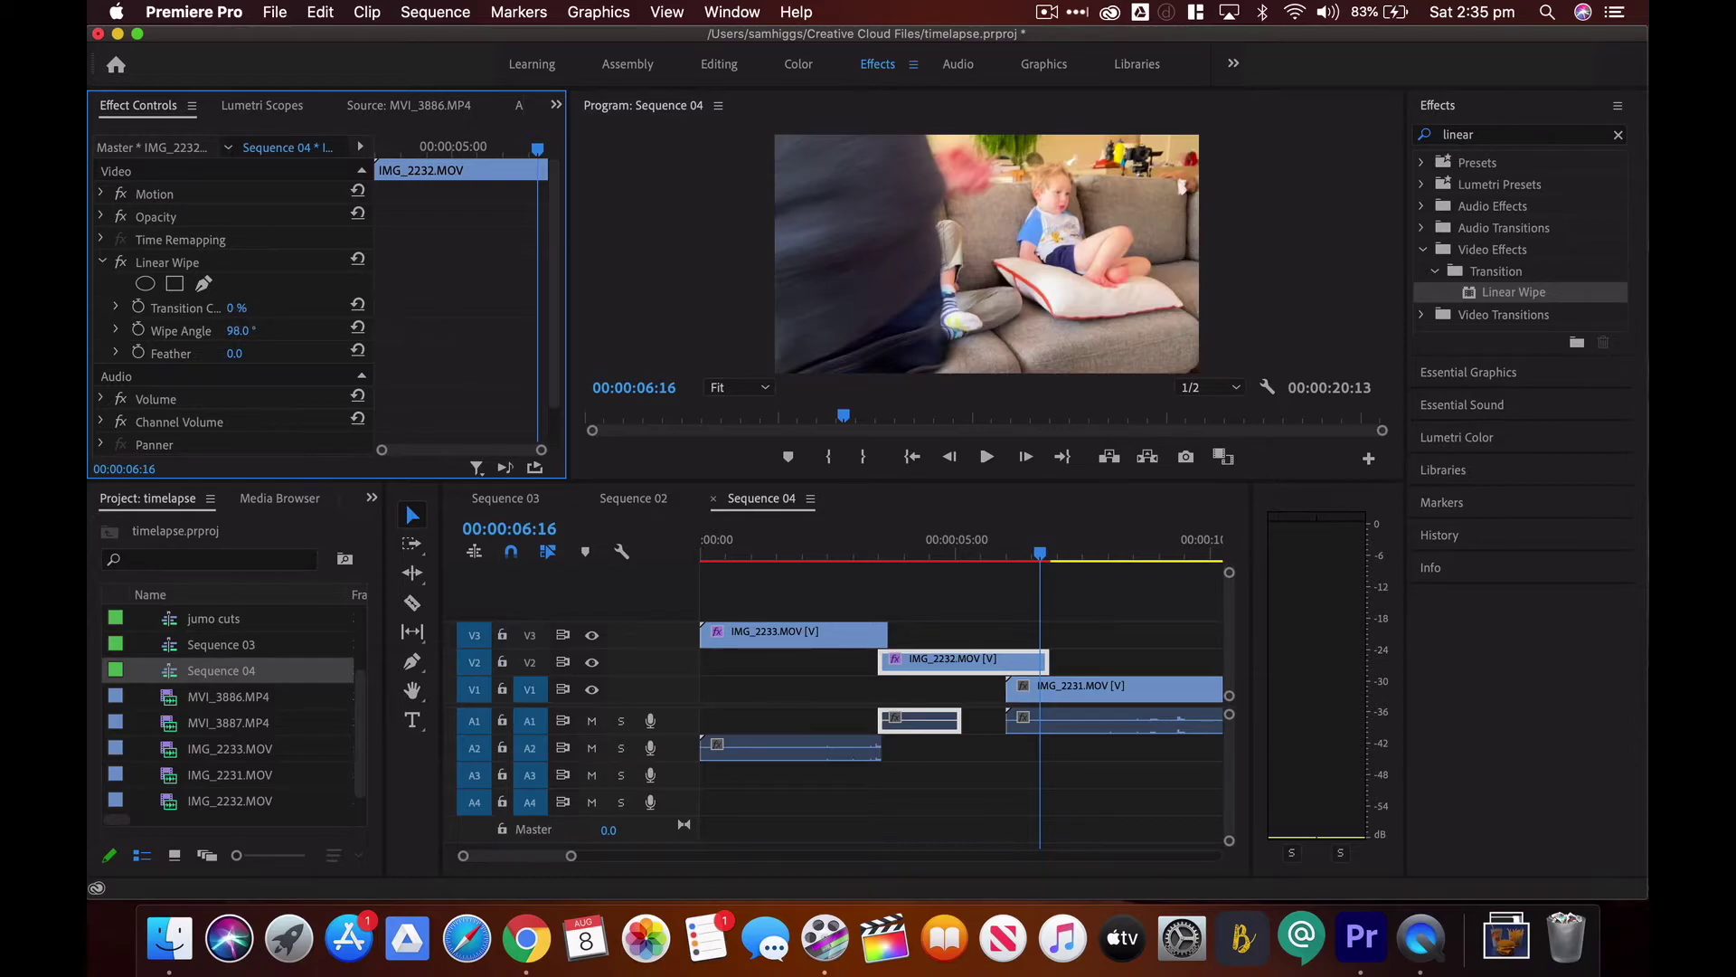
pyautogui.moveTo(236, 307); pyautogui.dragTo(281, 308)
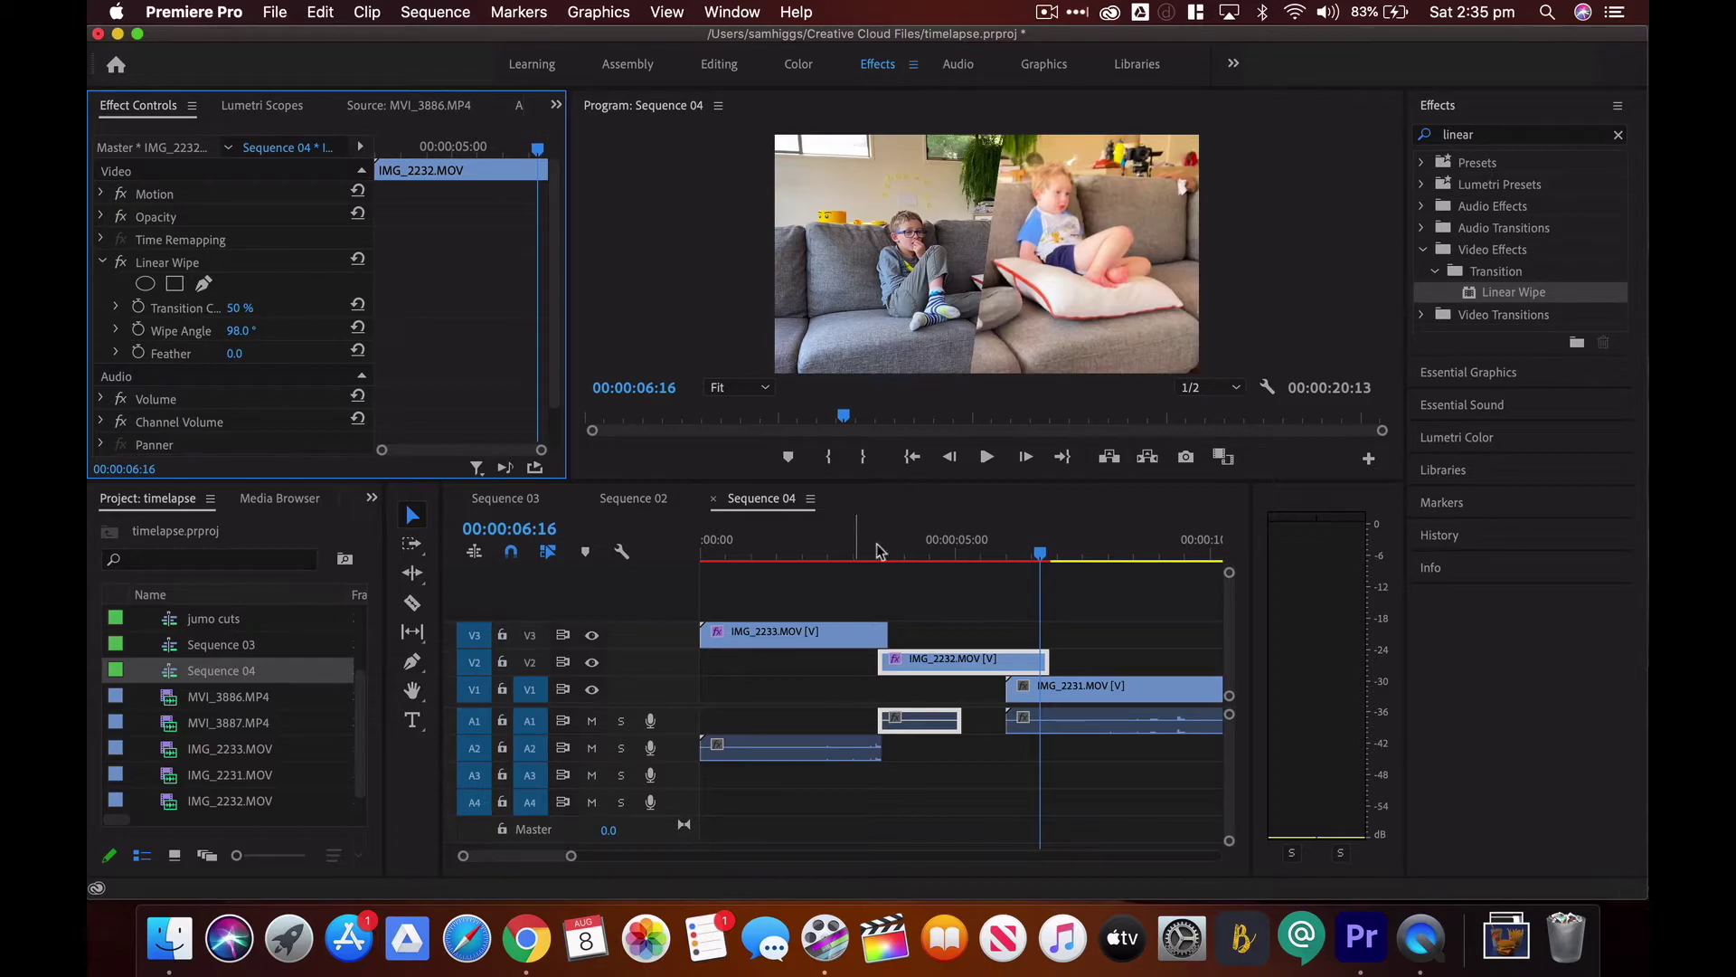
# Set the Linear Wipe's angle to 271° and return its Transition Completion to 0 %
pyautogui.moveTo(1039, 553); pyautogui.dragTo(1036, 558)
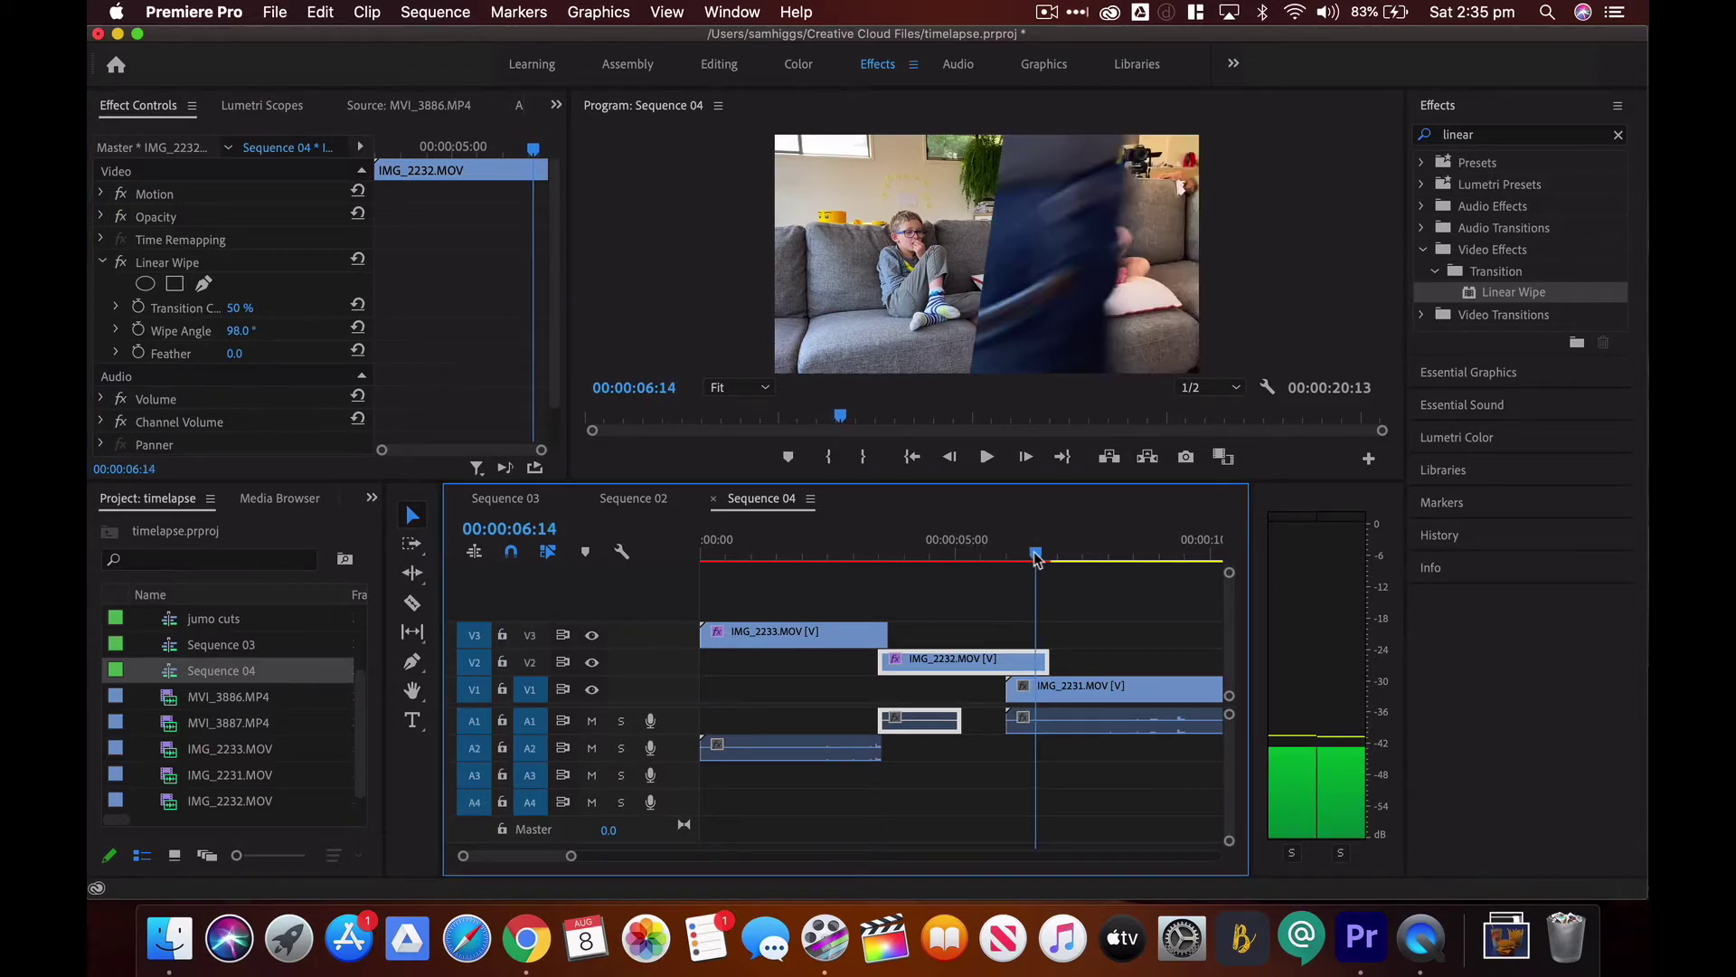
pyautogui.click(242, 353)
pyautogui.moveTo(240, 330); pyautogui.dragTo(397, 330)
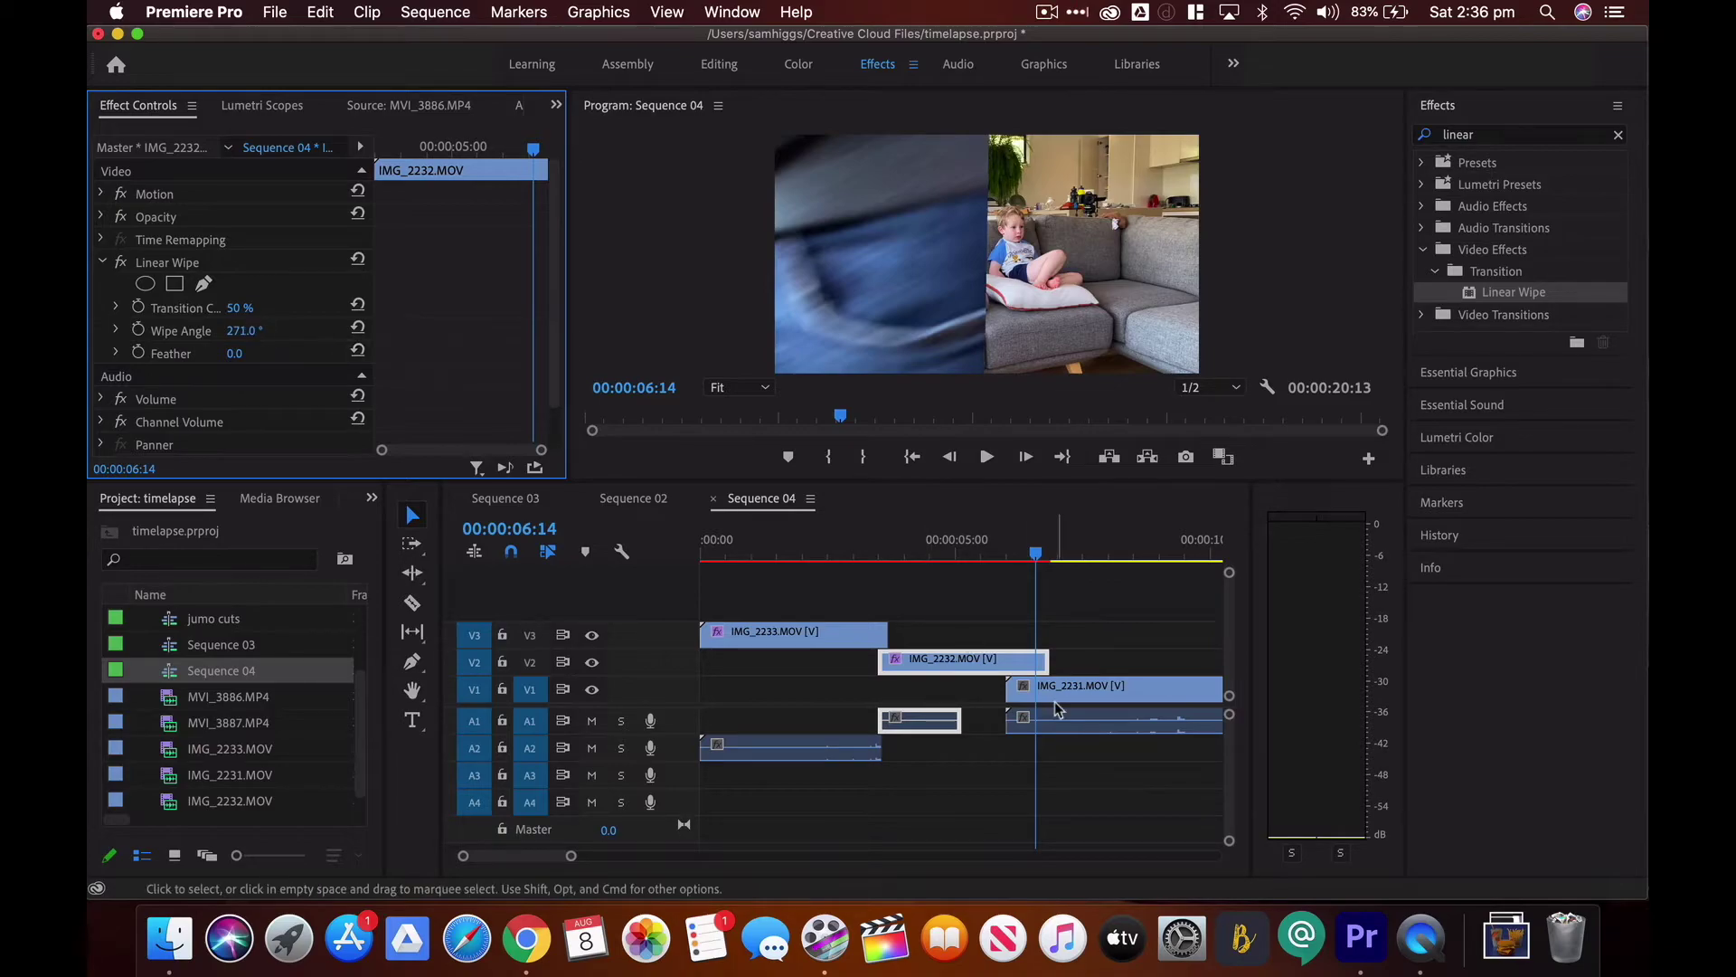
pyautogui.moveTo(1037, 555)
pyautogui.mouseDown()
pyautogui.moveTo(1011, 560)
pyautogui.moveTo(1047, 561)
pyautogui.moveTo(1027, 561)
pyautogui.mouseUp()
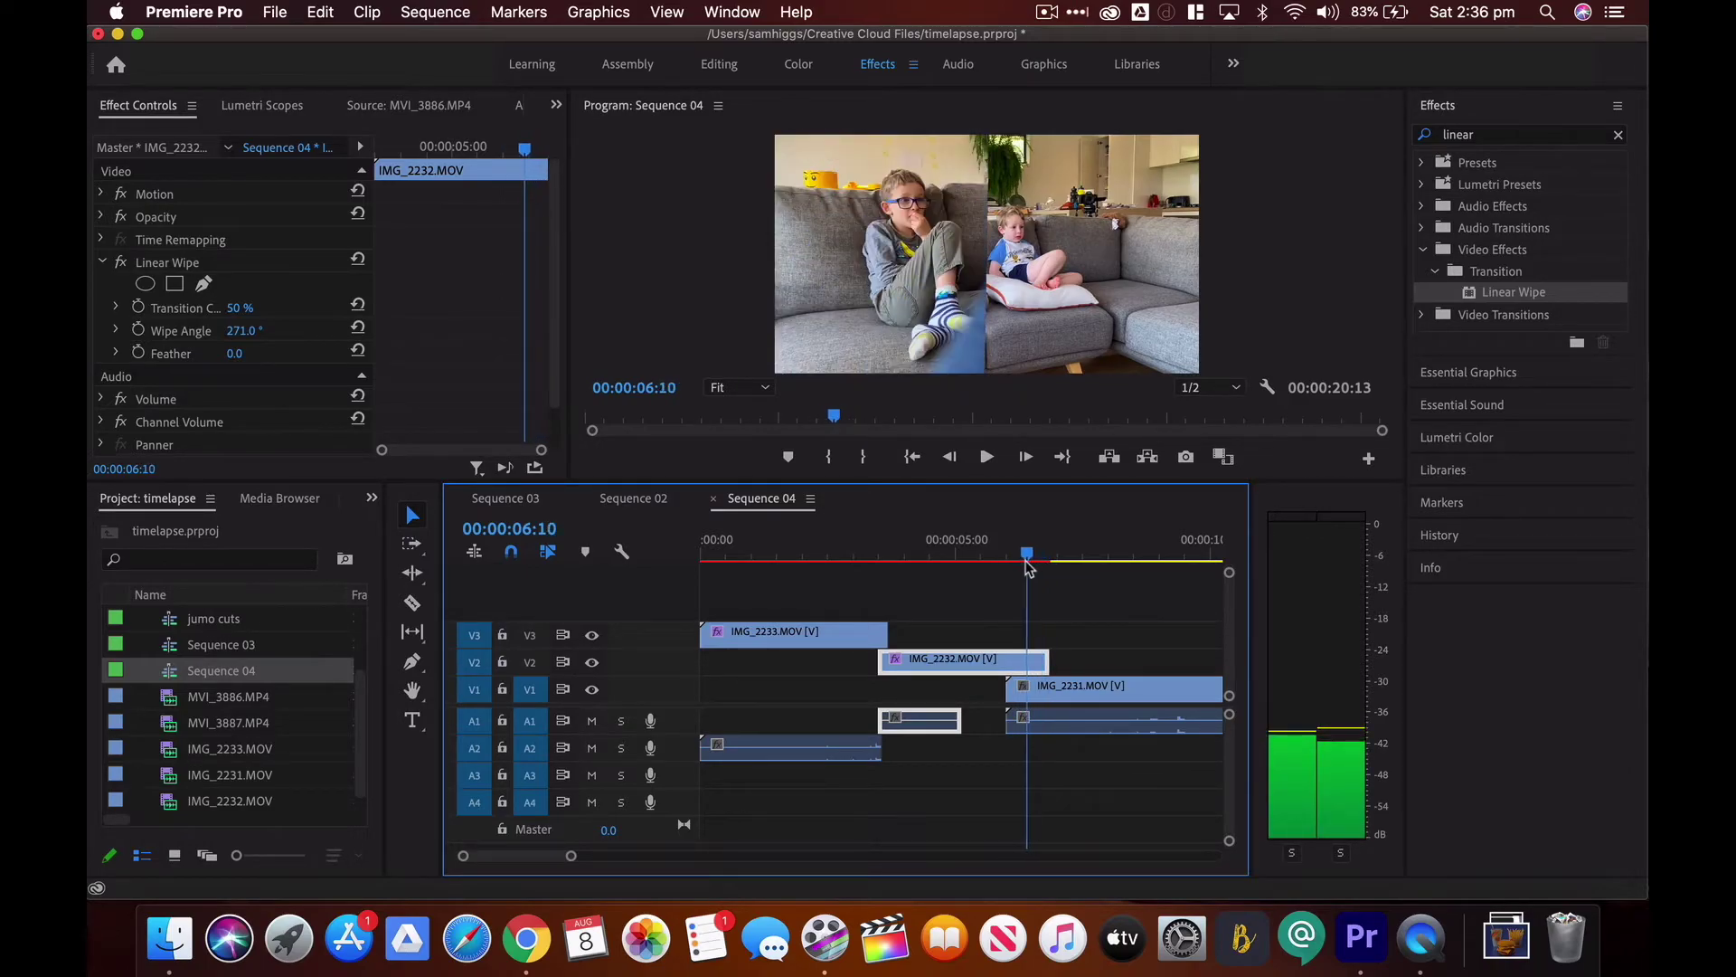
pyautogui.moveTo(238, 312); pyautogui.dragTo(203, 312)
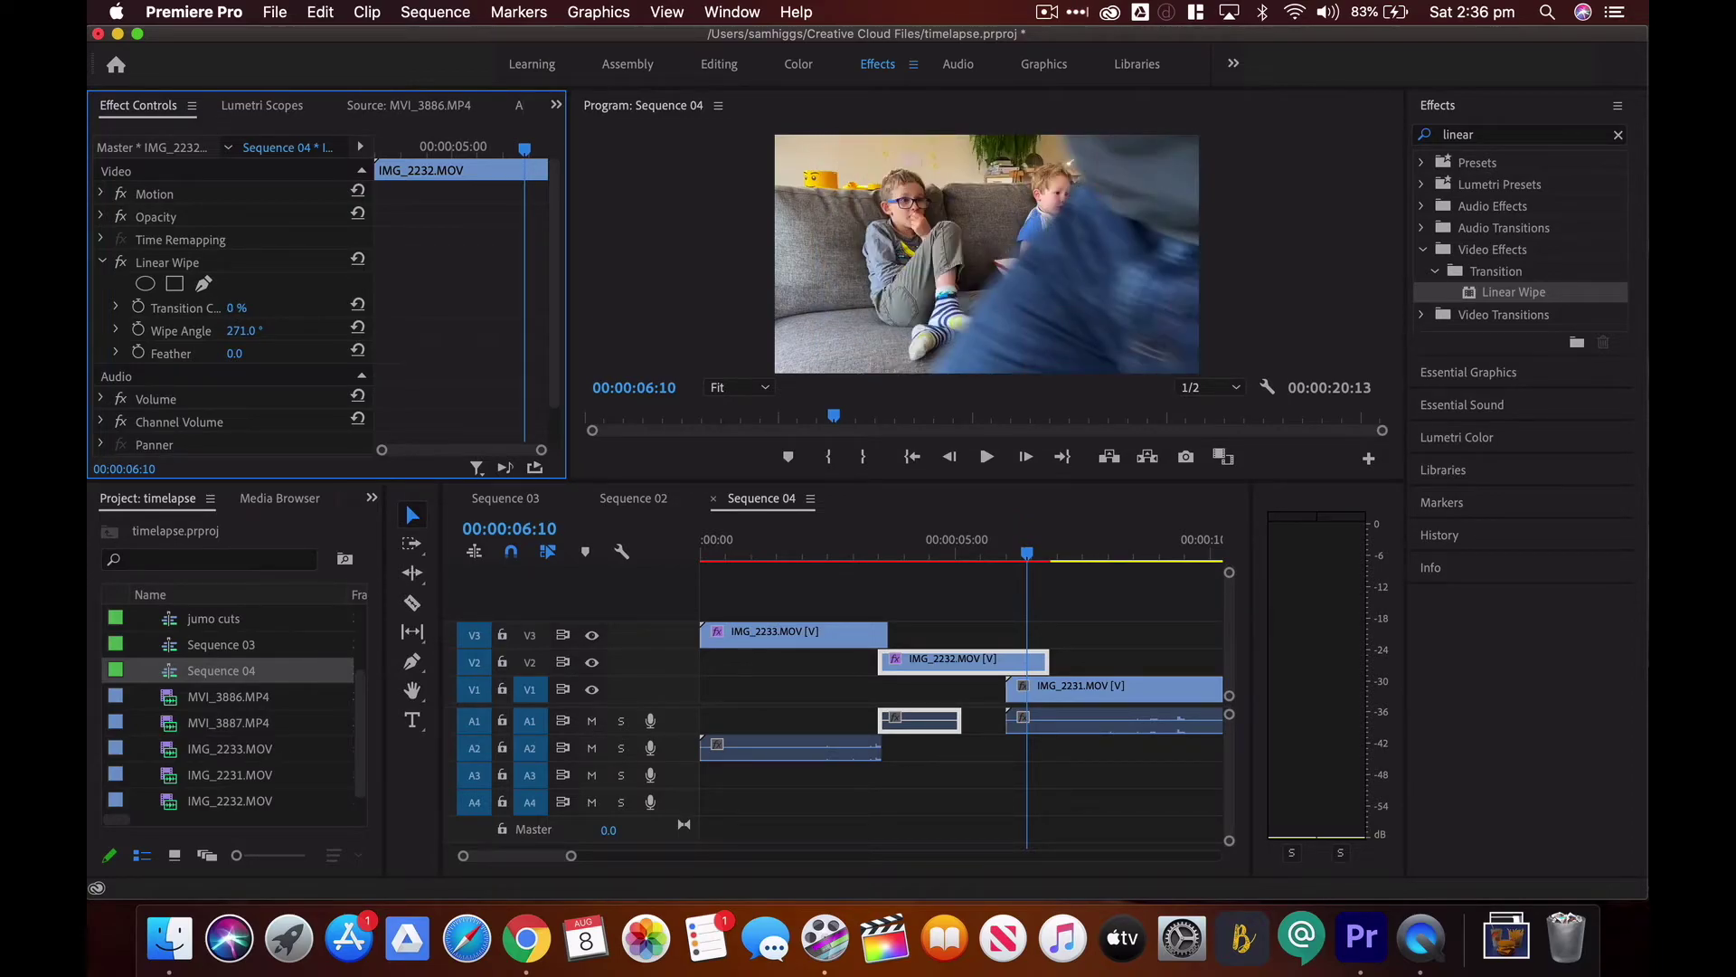
# Add a Transition Completion keyframe to the Linear Wipe at 00:00:06:14, with a value of 19 % along the passer-by's trailing edge
pyautogui.click(1026, 553)
pyautogui.press('Right')
pyautogui.press('Right')
pyautogui.press('Right')
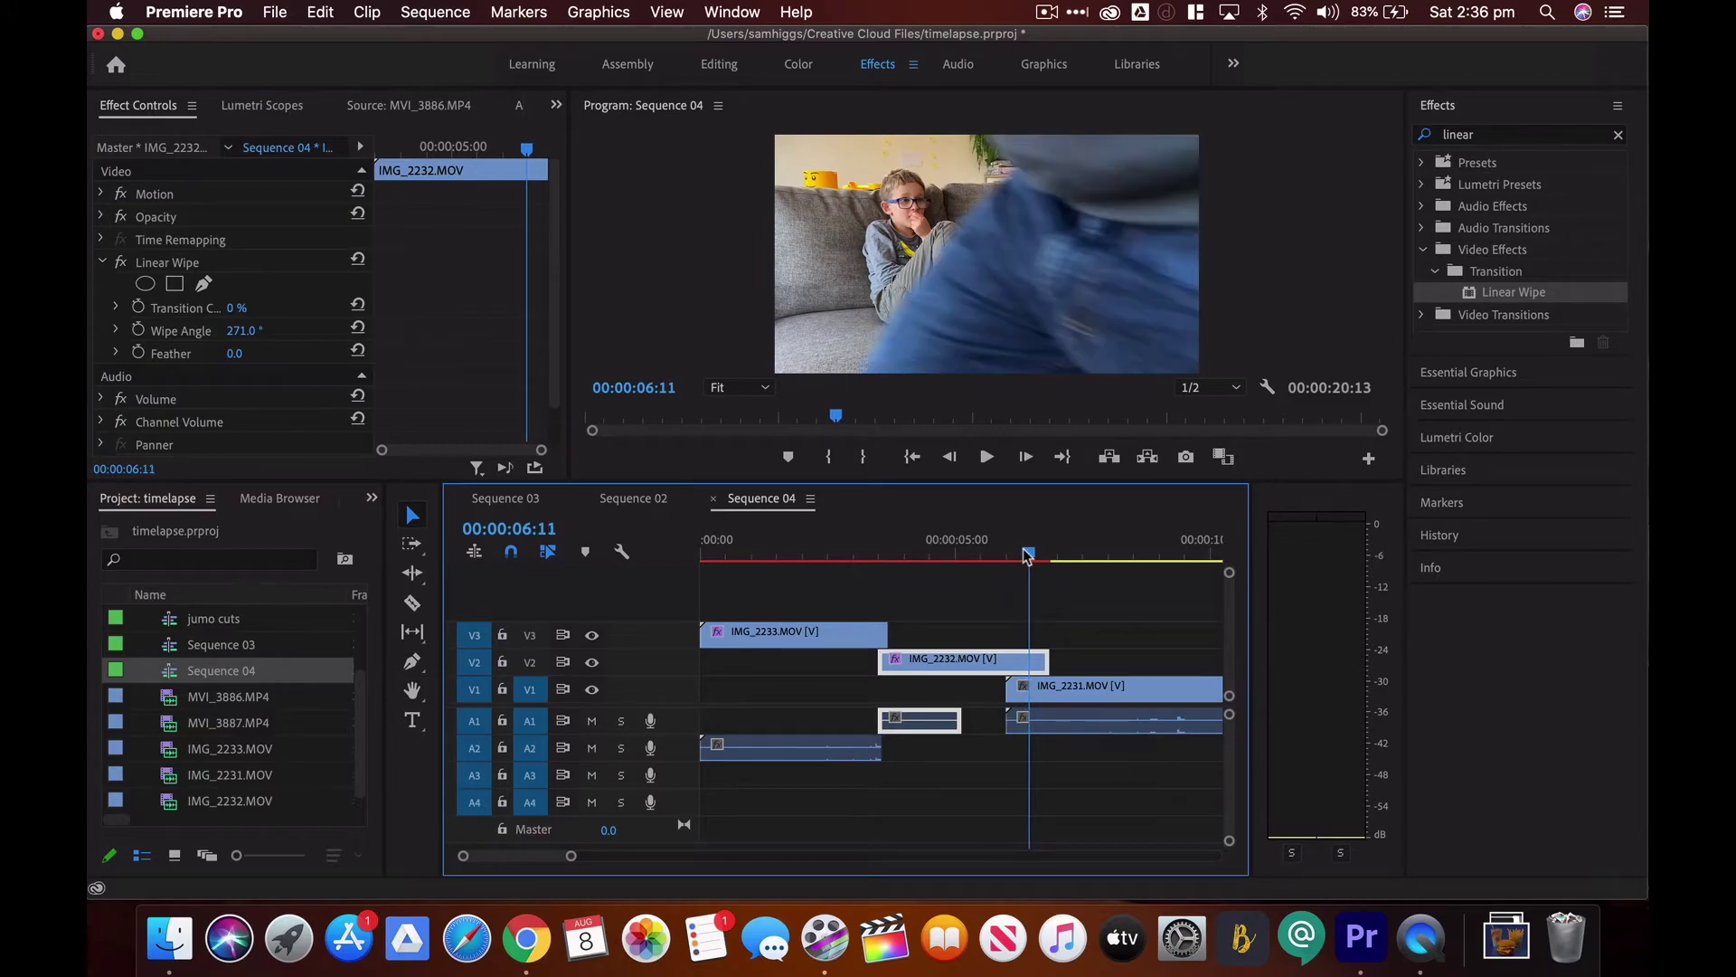
pyautogui.press('Right')
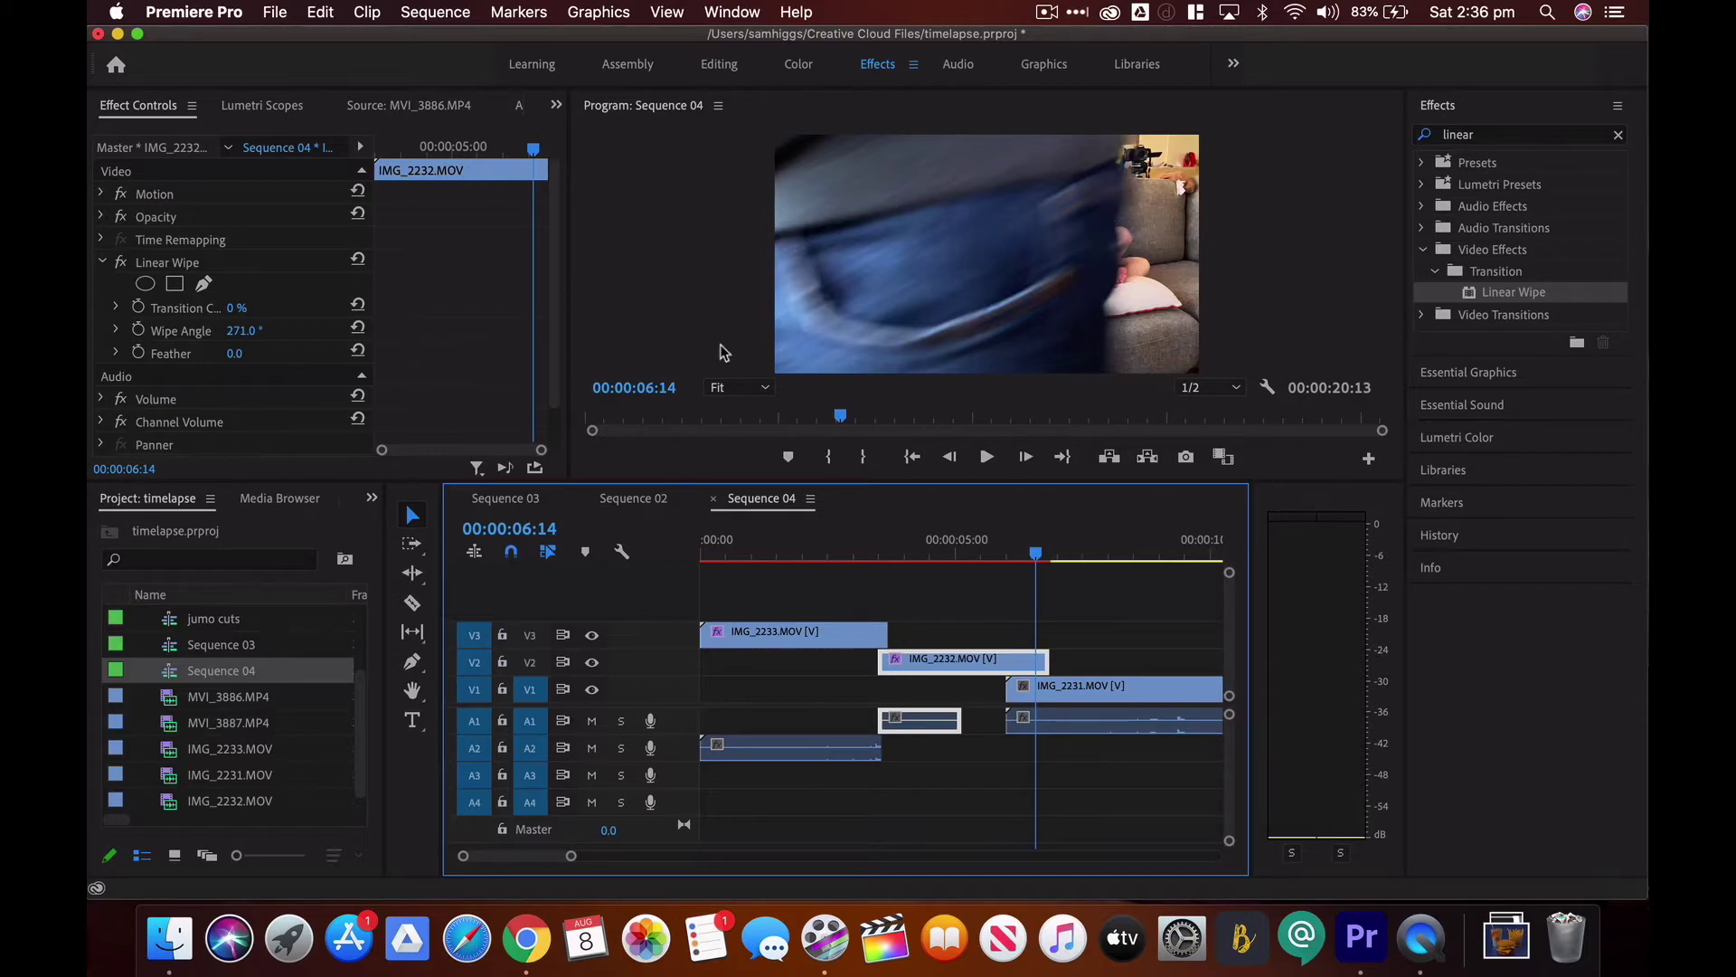
pyautogui.click(139, 308)
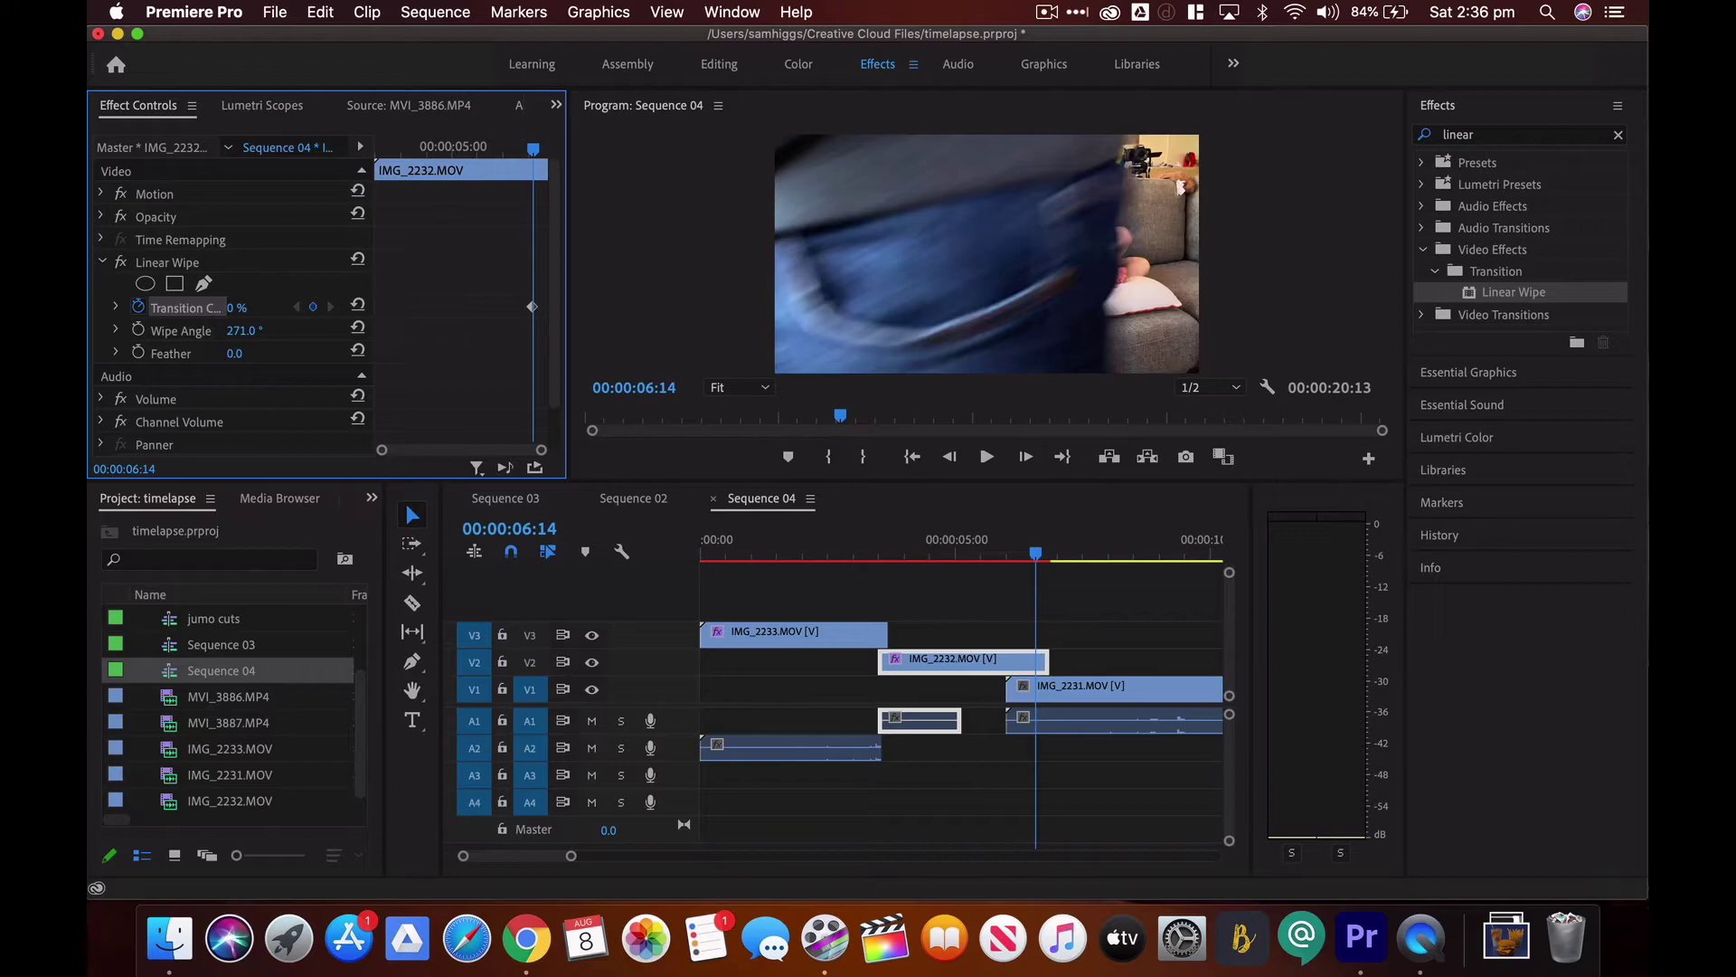
pyautogui.moveTo(235, 308); pyautogui.dragTo(264, 307)
pyautogui.moveTo(239, 308); pyautogui.dragTo(231, 308)
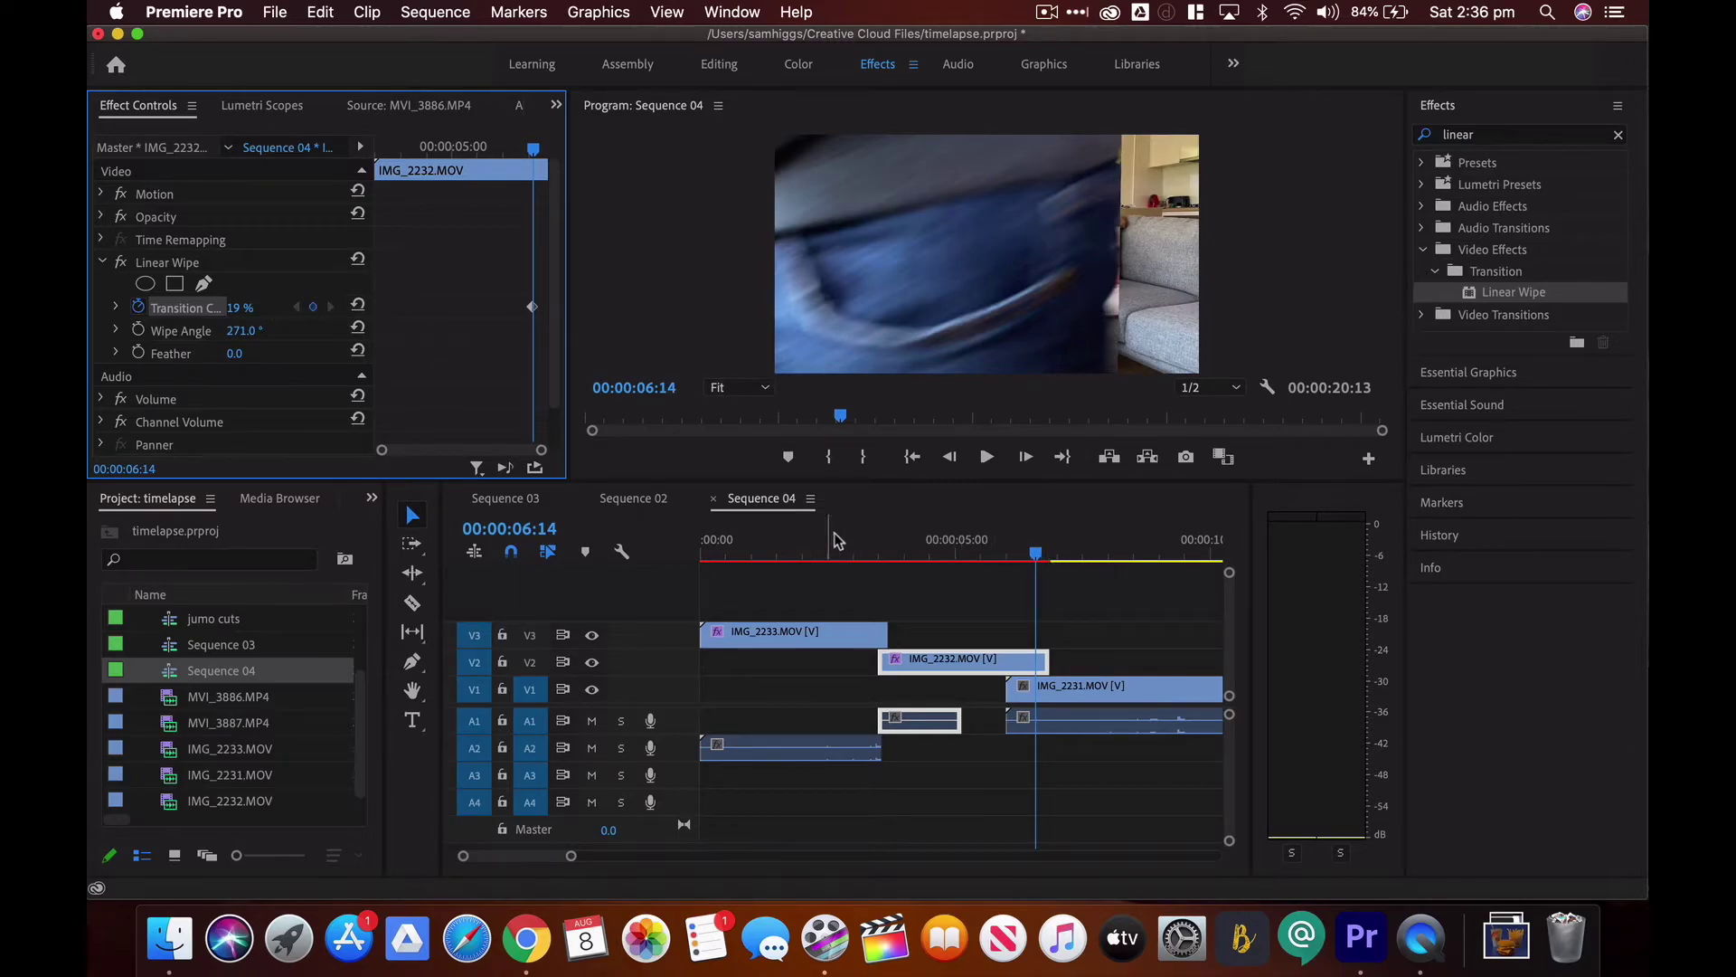
# Step through the frames from 00:00:05:04 to 00:00:06:18 to check the wipe edge against the passer-by
pyautogui.click(963, 554)
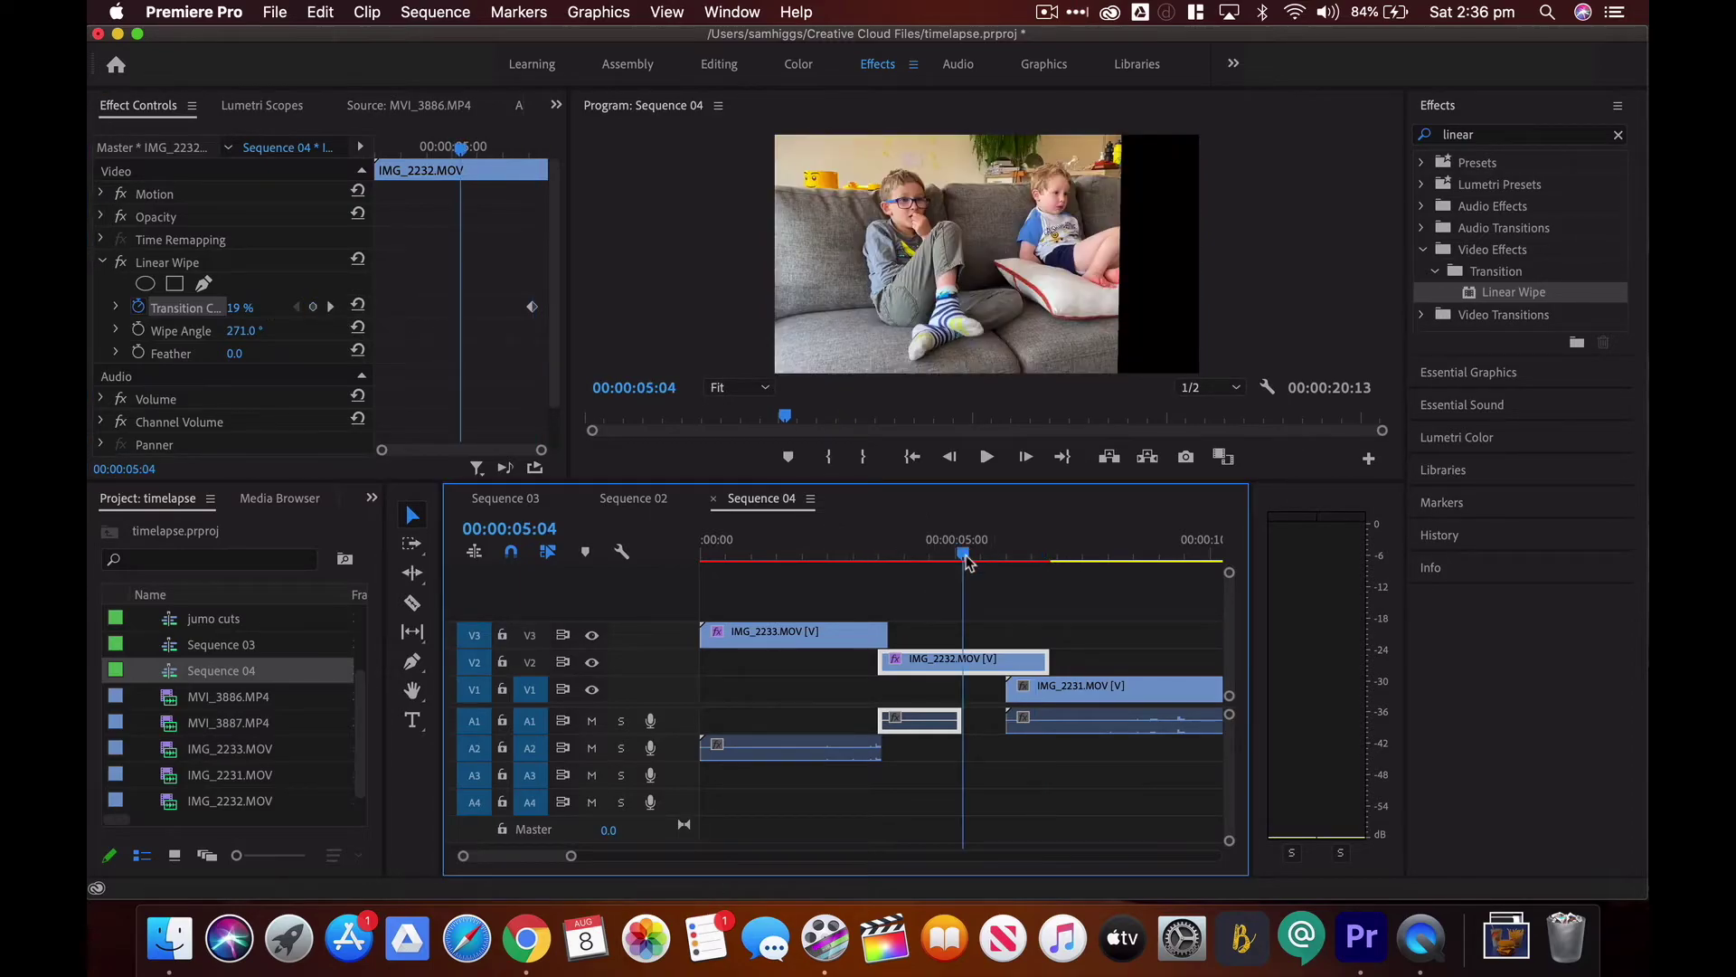
pyautogui.moveTo(968, 557); pyautogui.dragTo(1032, 559)
pyautogui.press('Right')
pyautogui.press('Right')
pyautogui.press('Right')
pyautogui.press('Right')
pyautogui.press('Right')
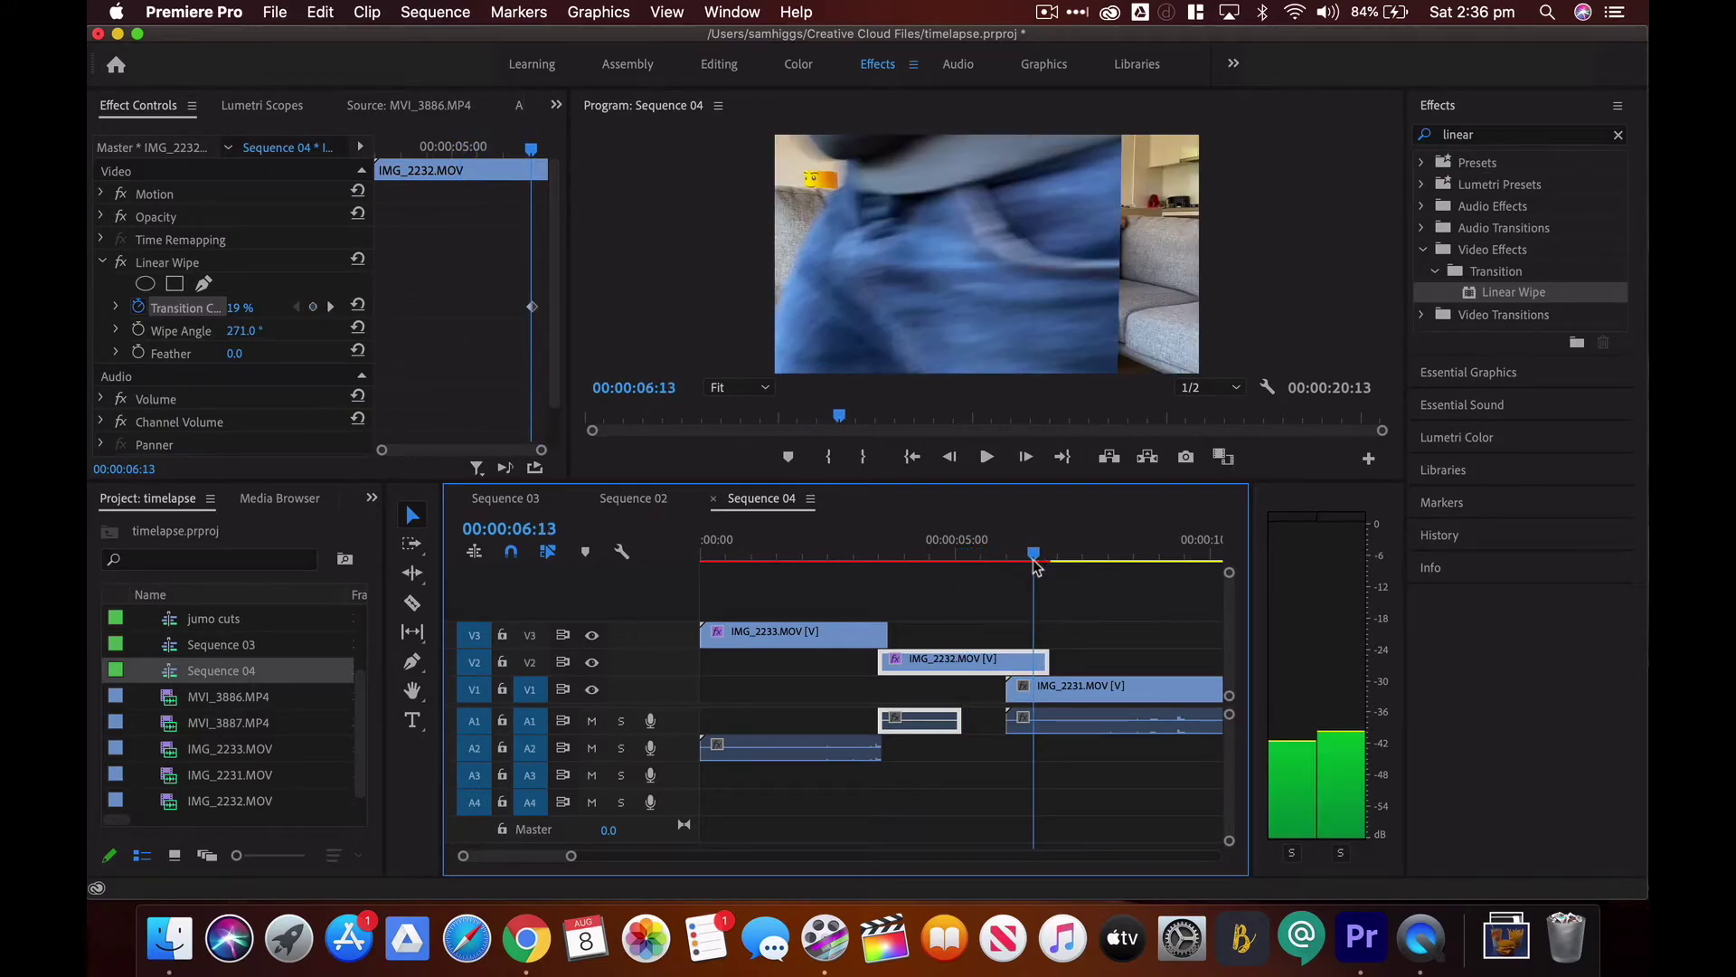
pyautogui.press('Right')
pyautogui.press('Right')
pyautogui.press('Right')
pyautogui.press('Right')
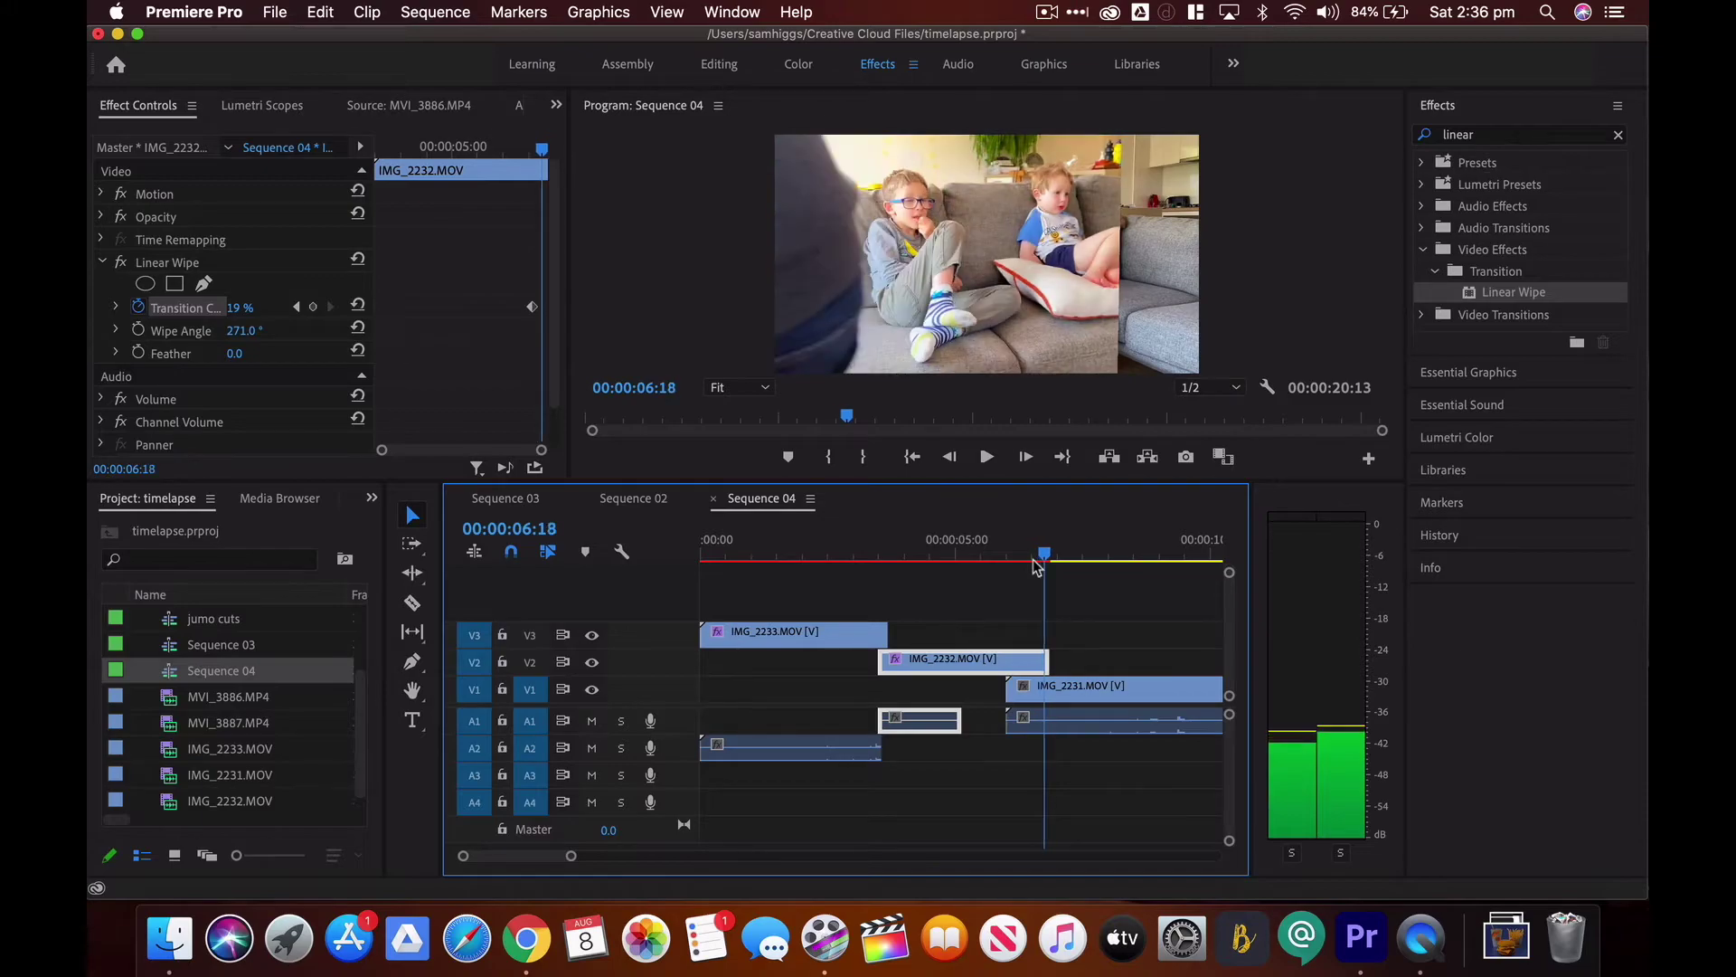
# Add a Transition Completion keyframe of 100 % to IMG_2232.MOV's Linear Wipe at 00:00:06:20
pyautogui.press('Left')
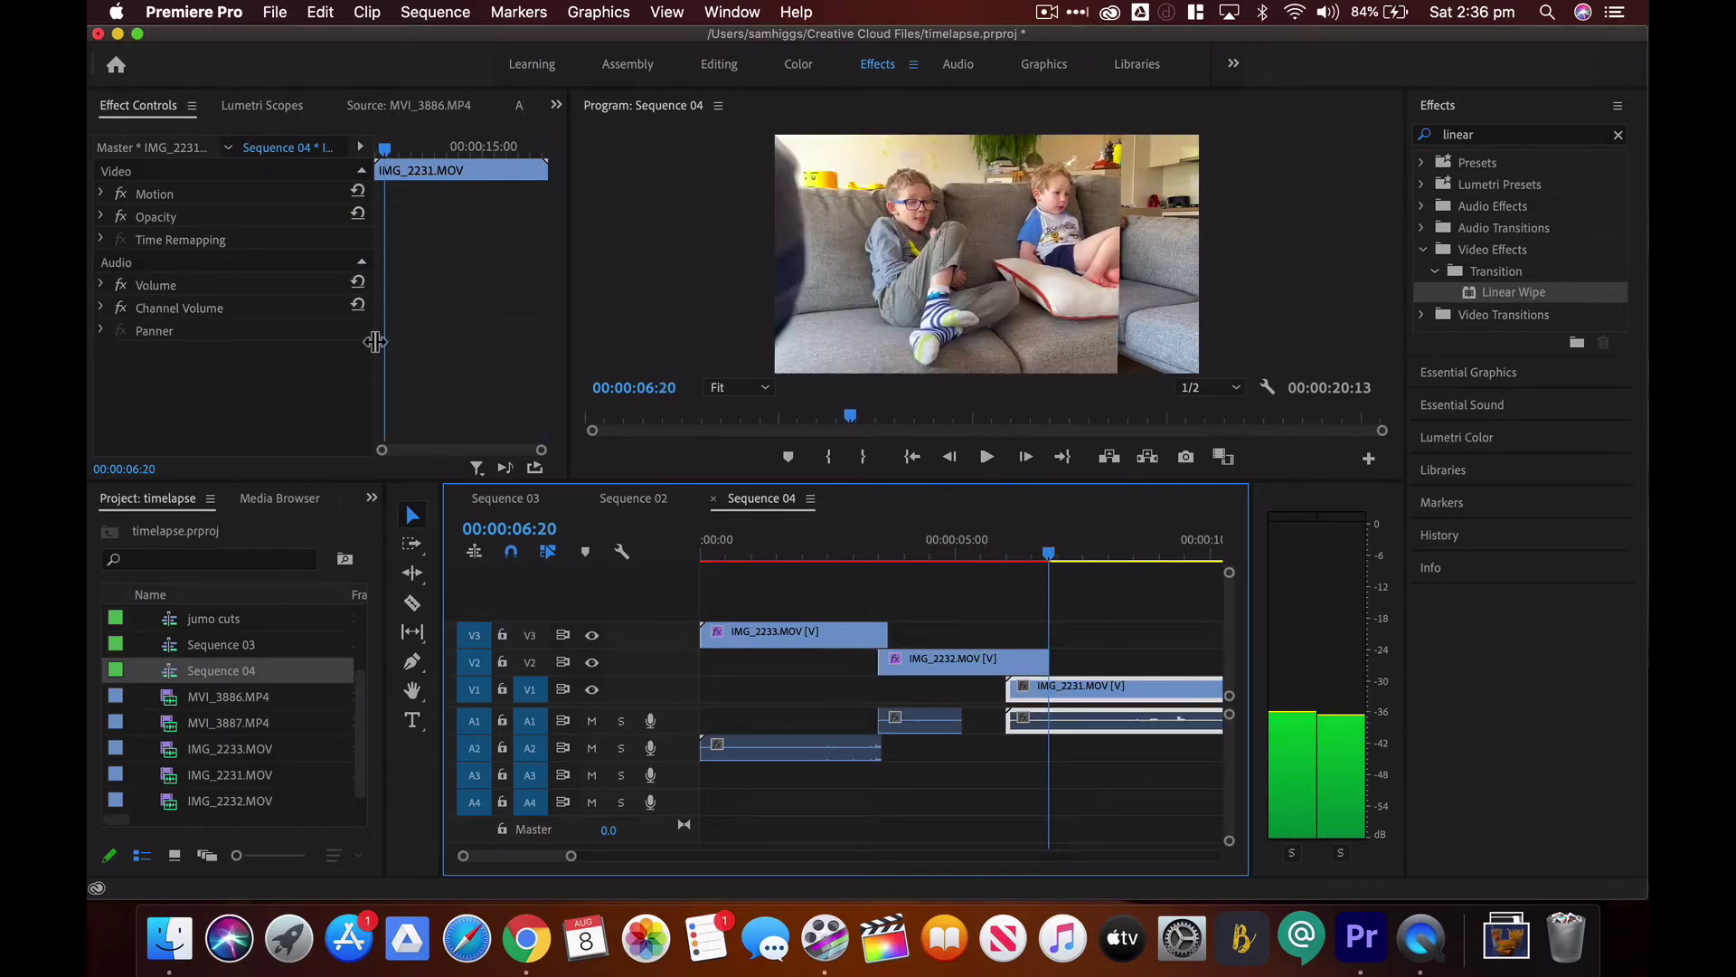
pyautogui.click(973, 660)
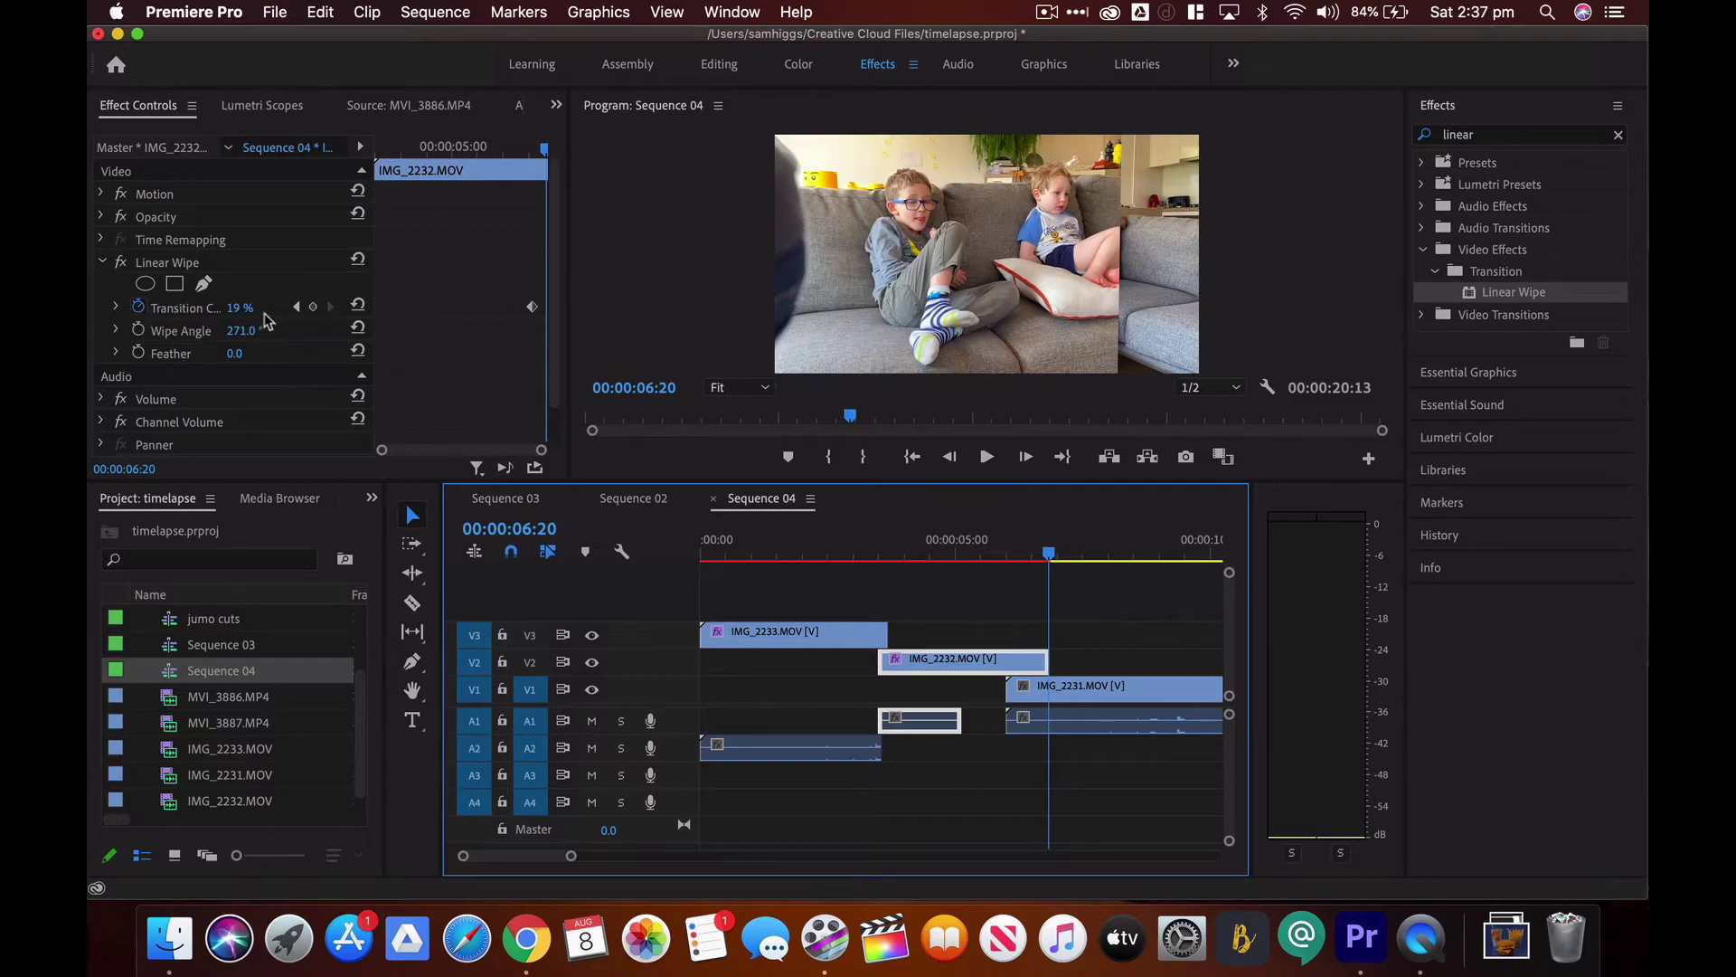
pyautogui.moveTo(240, 312); pyautogui.dragTo(322, 312)
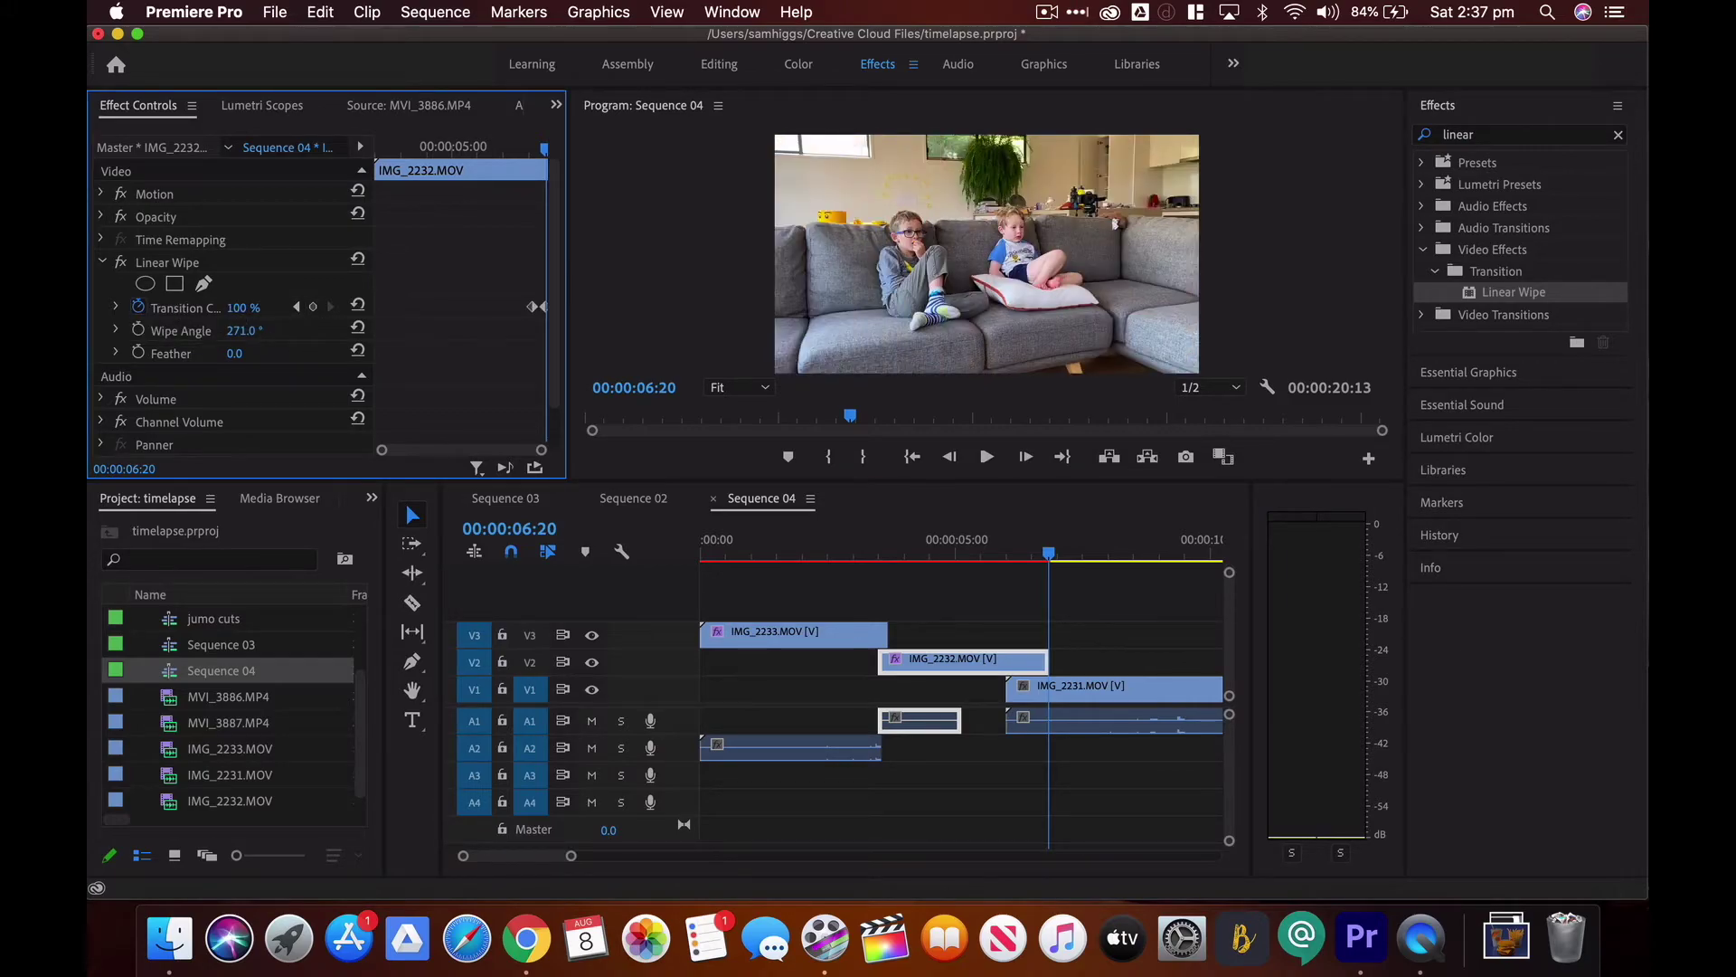
# Play through the wipe and add a Transition Completion keyframe of 0 % at 00:00:06:09, where the passer-by enters the frame
pyautogui.click(1028, 551)
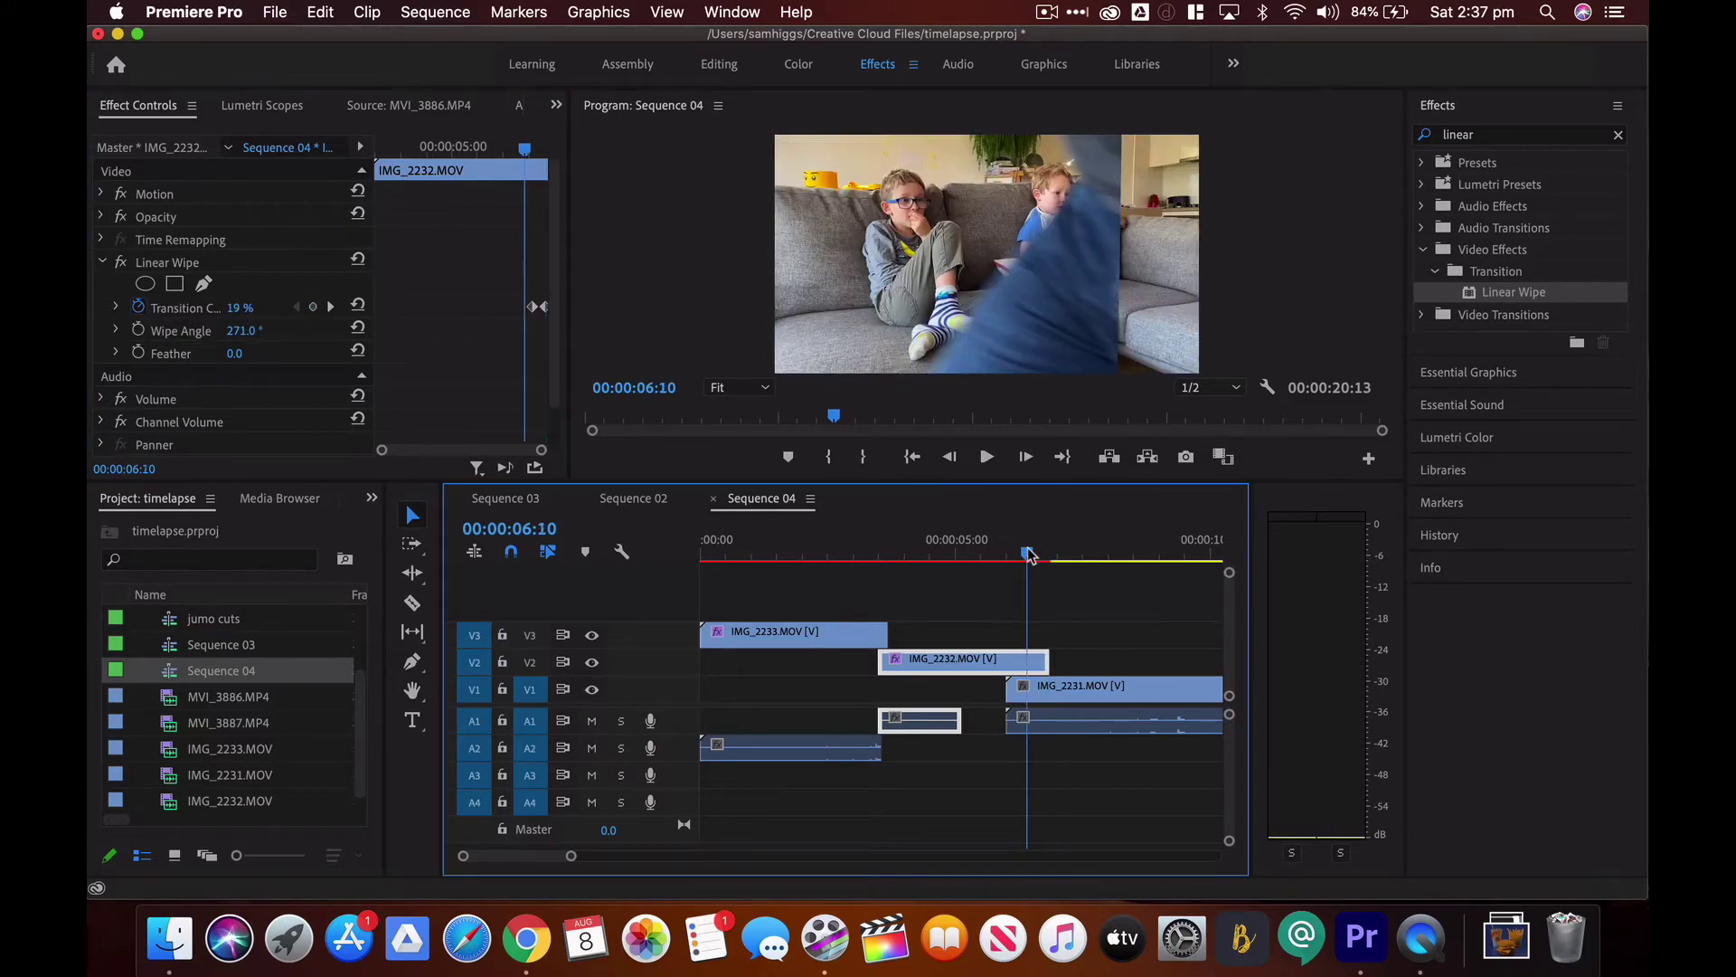
pyautogui.click(1028, 553)
pyautogui.press('space')
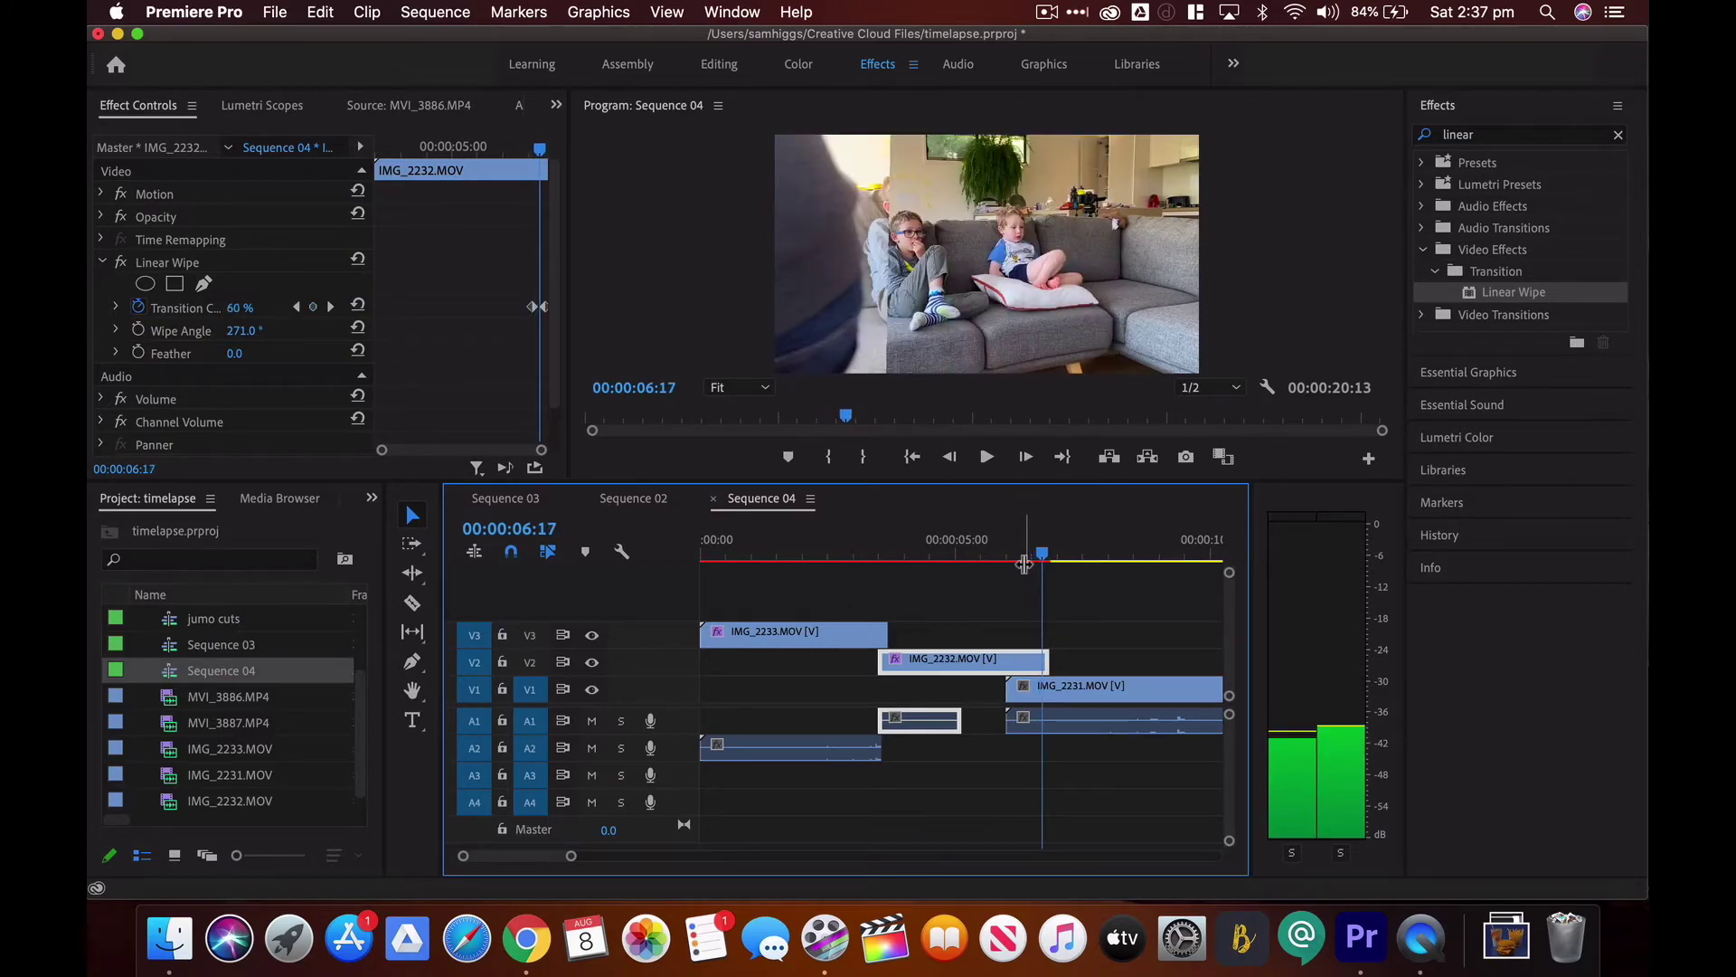
pyautogui.click(1023, 565)
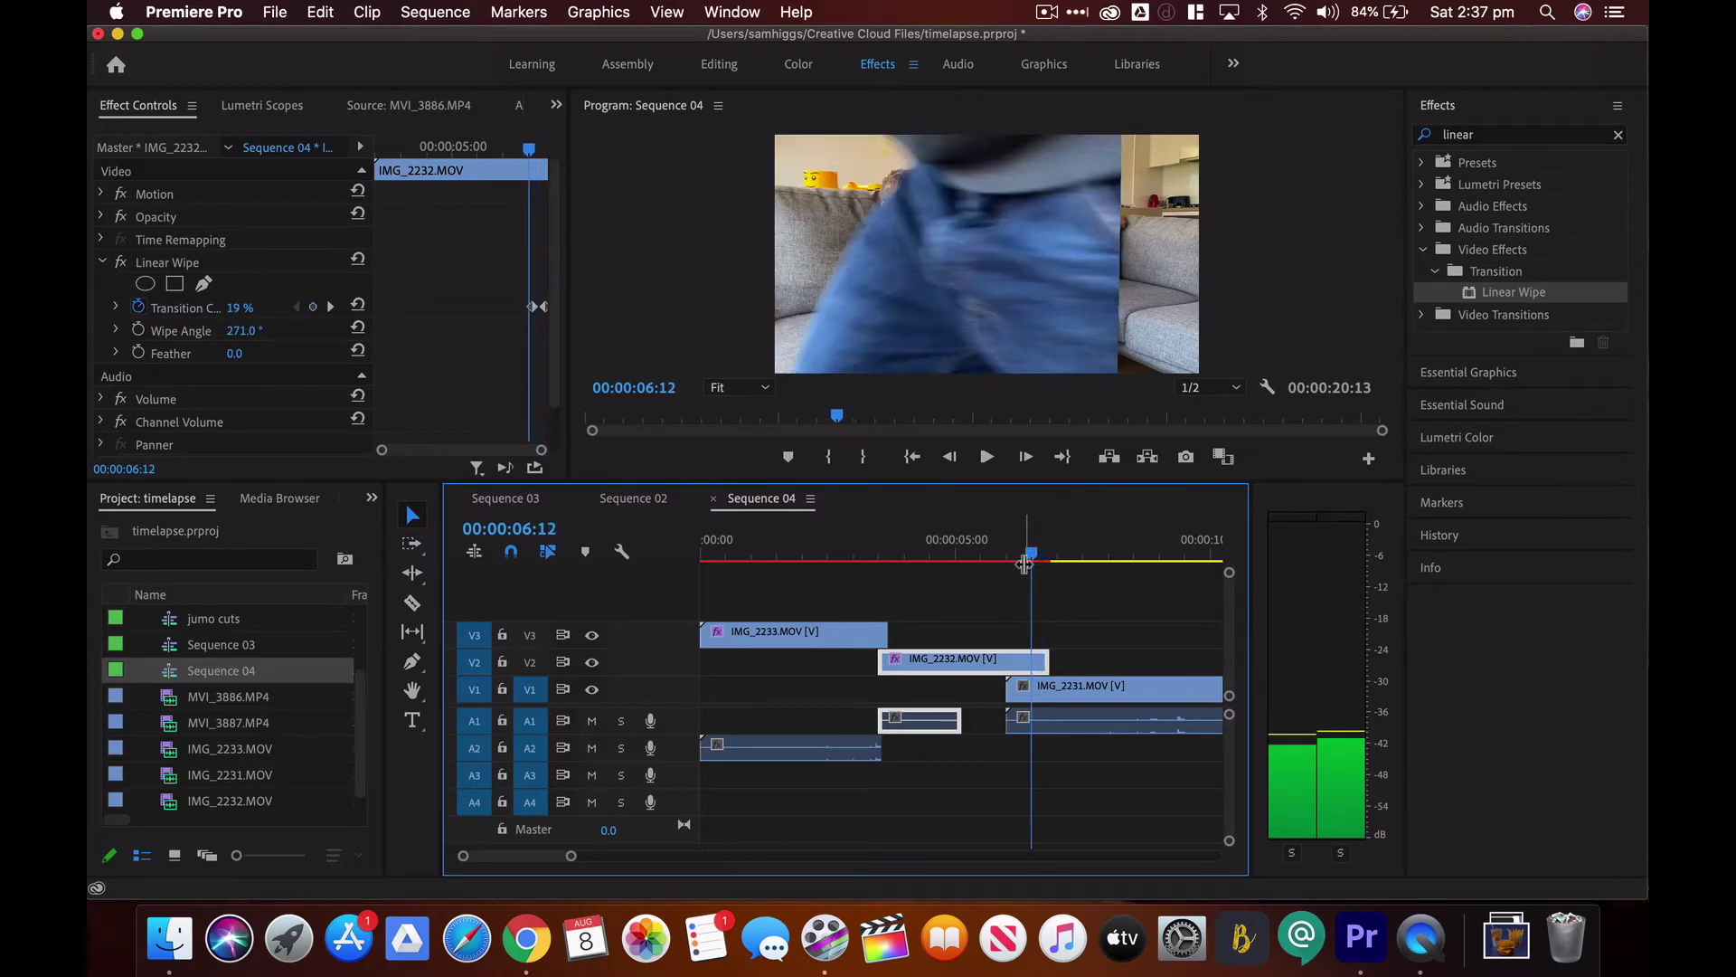
pyautogui.moveTo(231, 314)
pyautogui.mouseDown()
pyautogui.moveTo(251, 313)
pyautogui.moveTo(217, 313)
pyautogui.mouseUp()
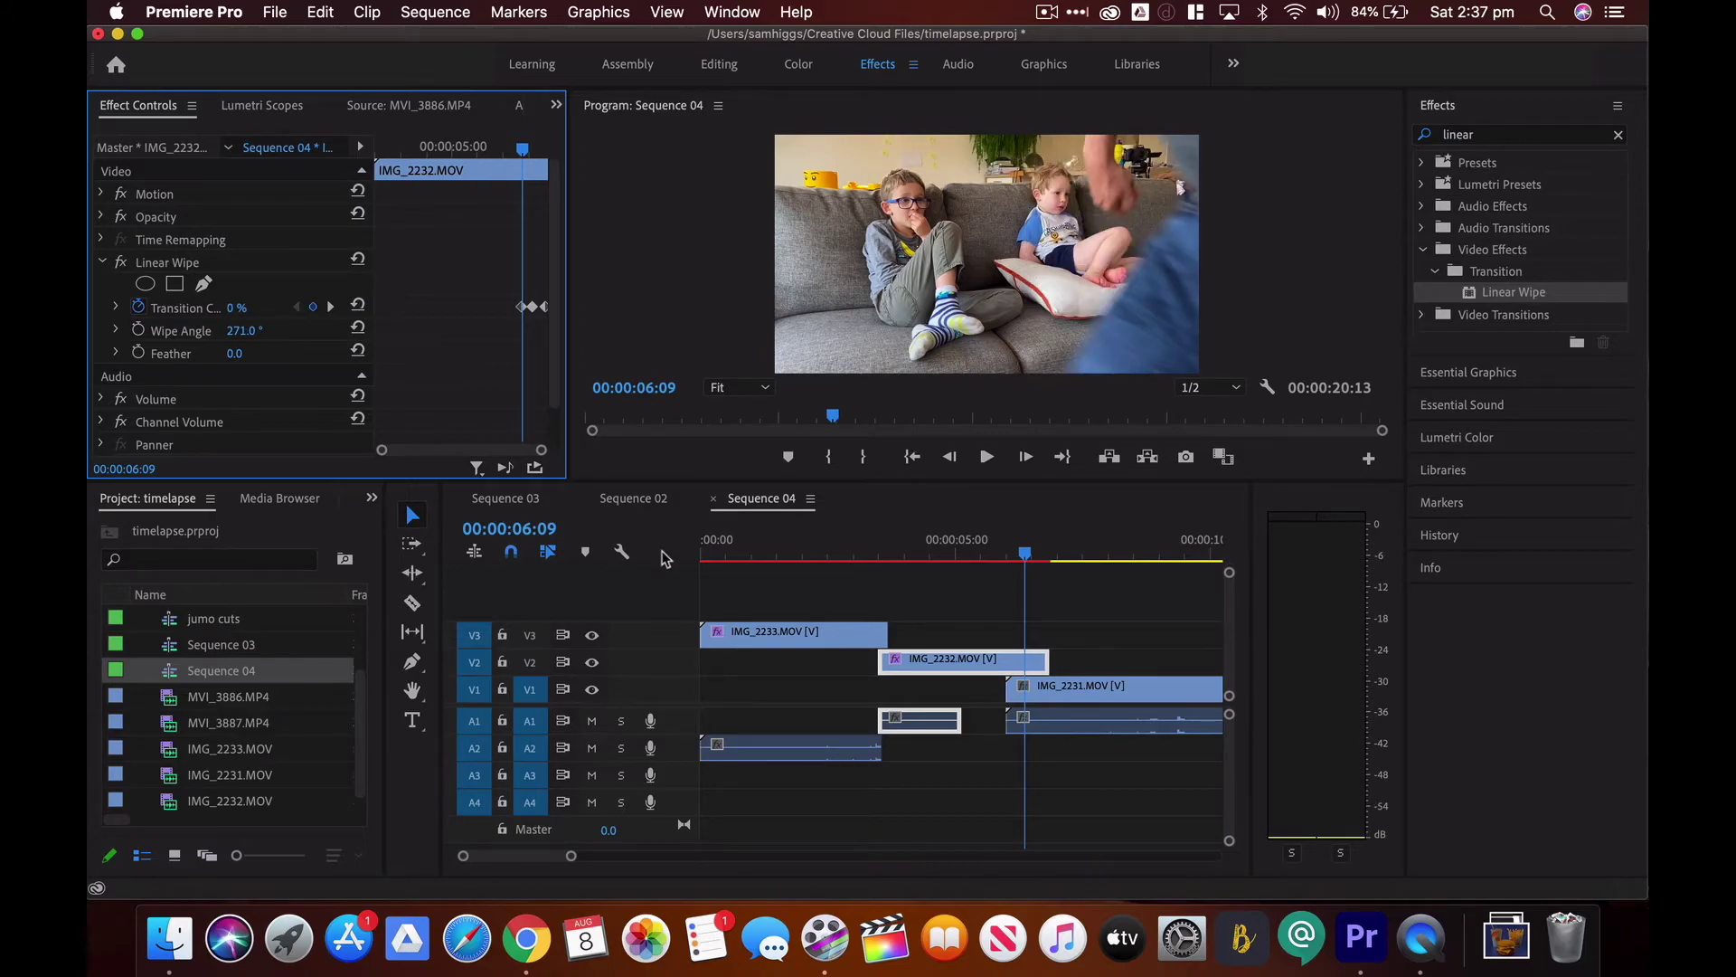
# Inspect the wipe edge between 00:00:06:14 and 00:00:06:17 and soften it by raising the Linear Wipe's Feather to 457
pyautogui.press('space')
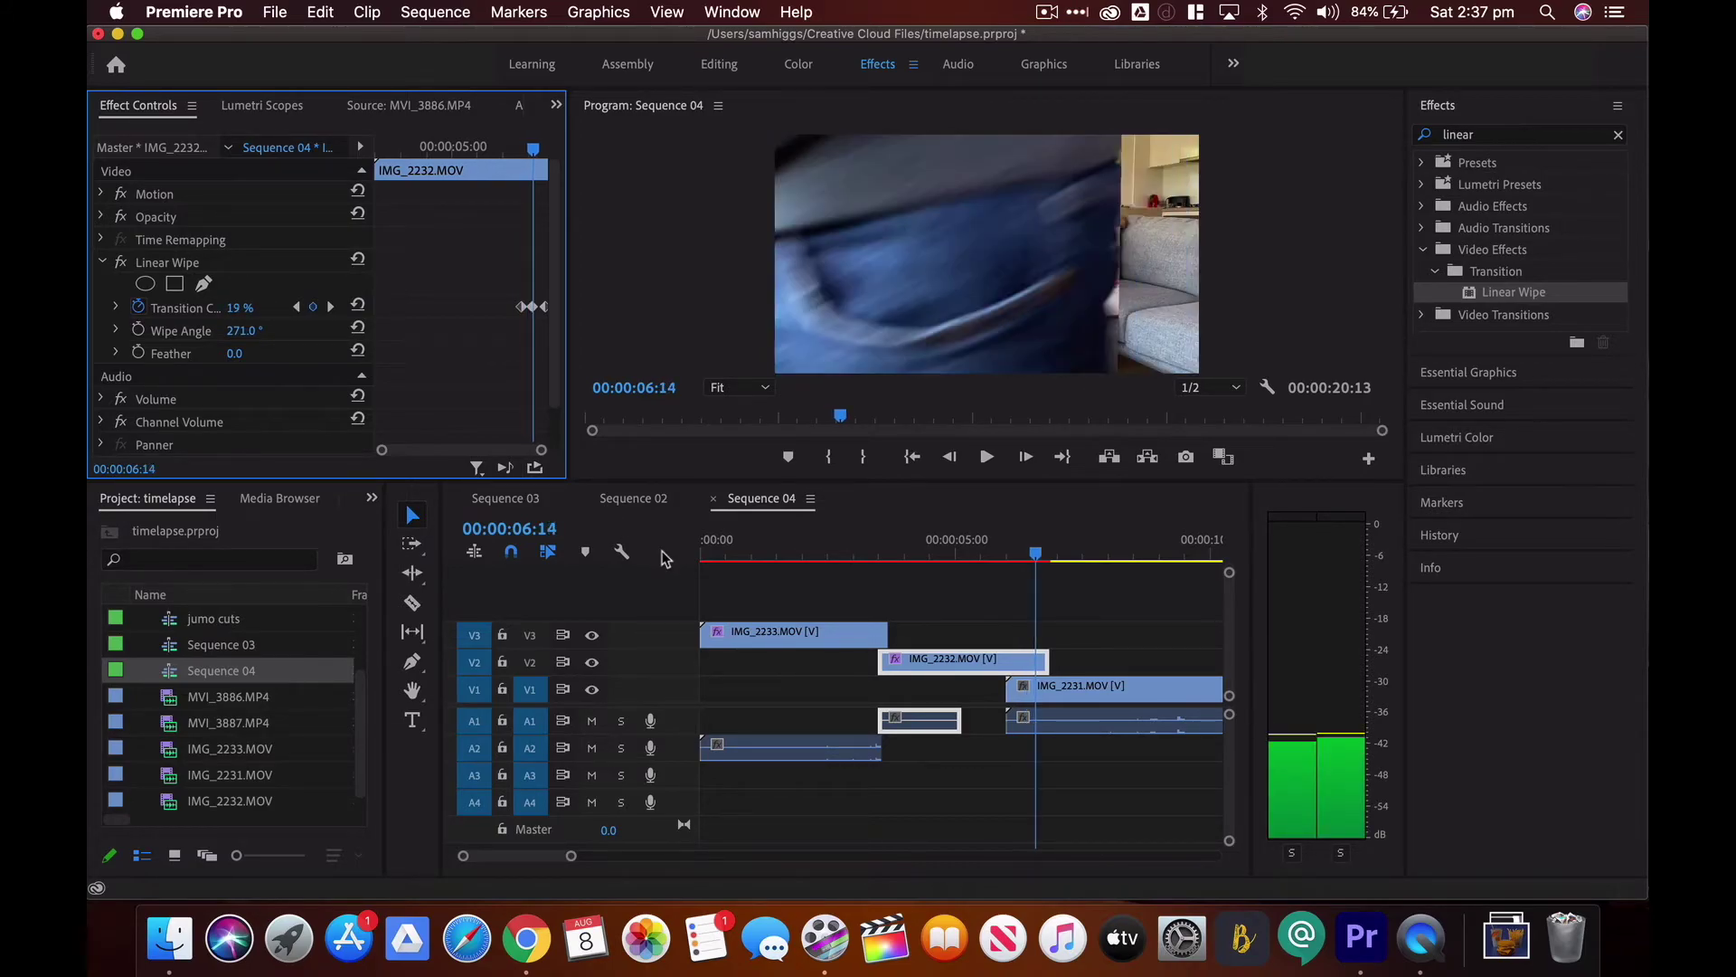
pyautogui.press('j')
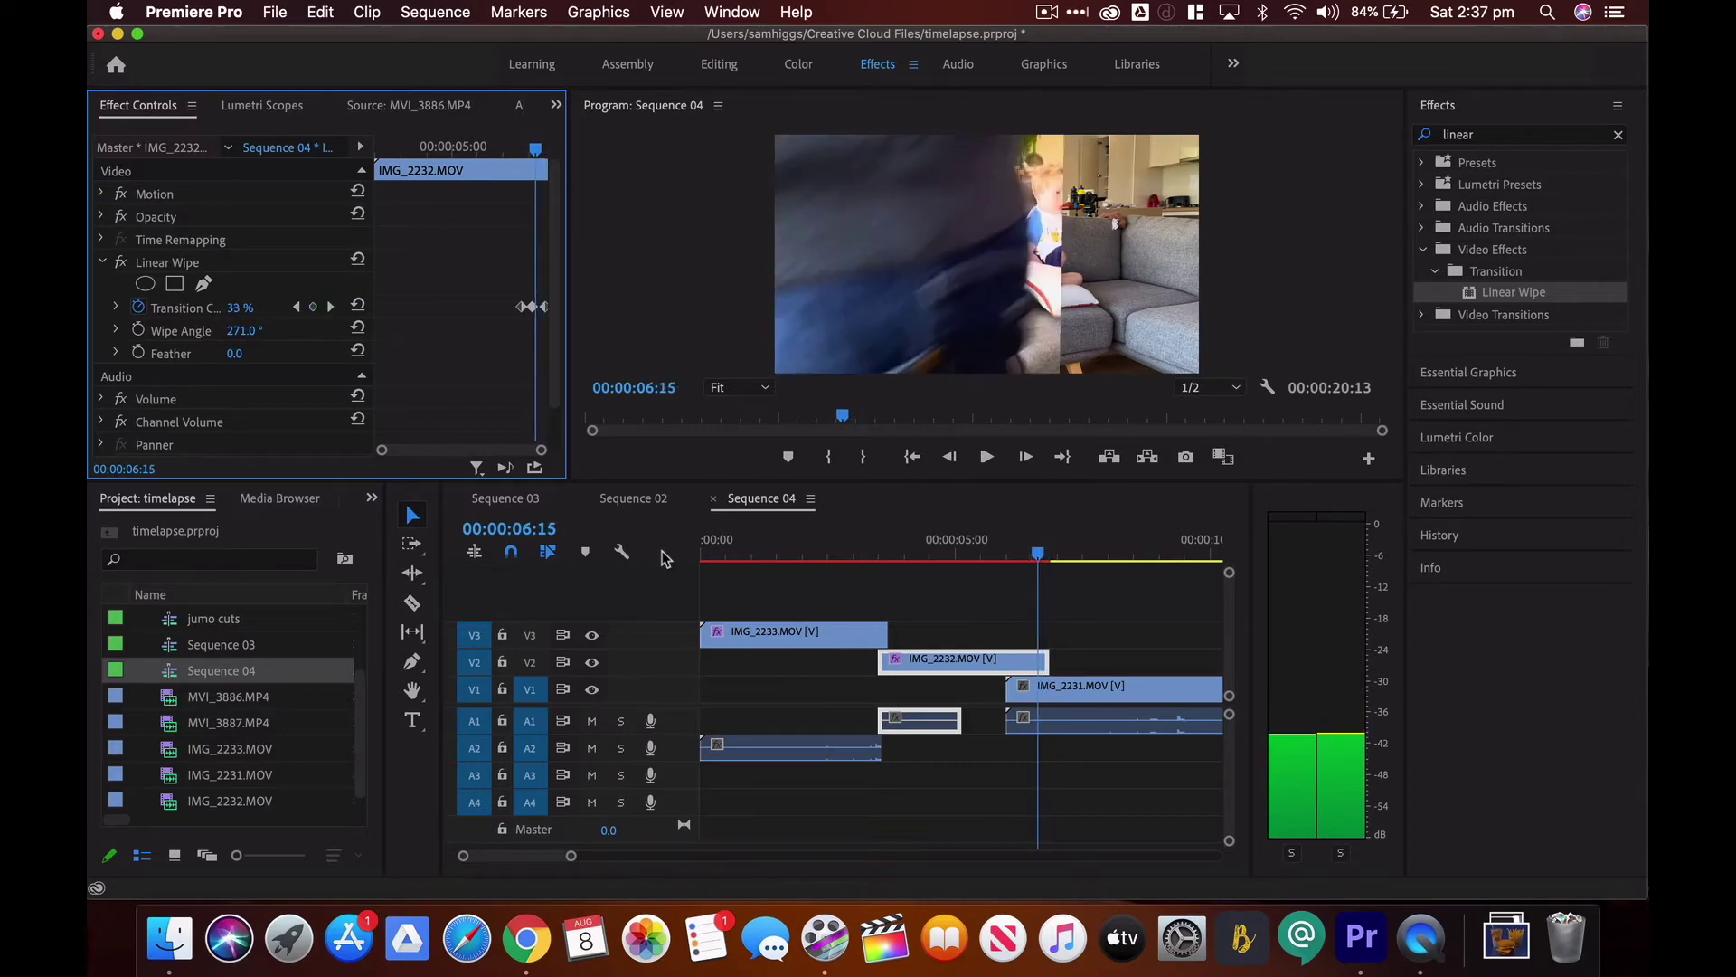
pyautogui.press('l')
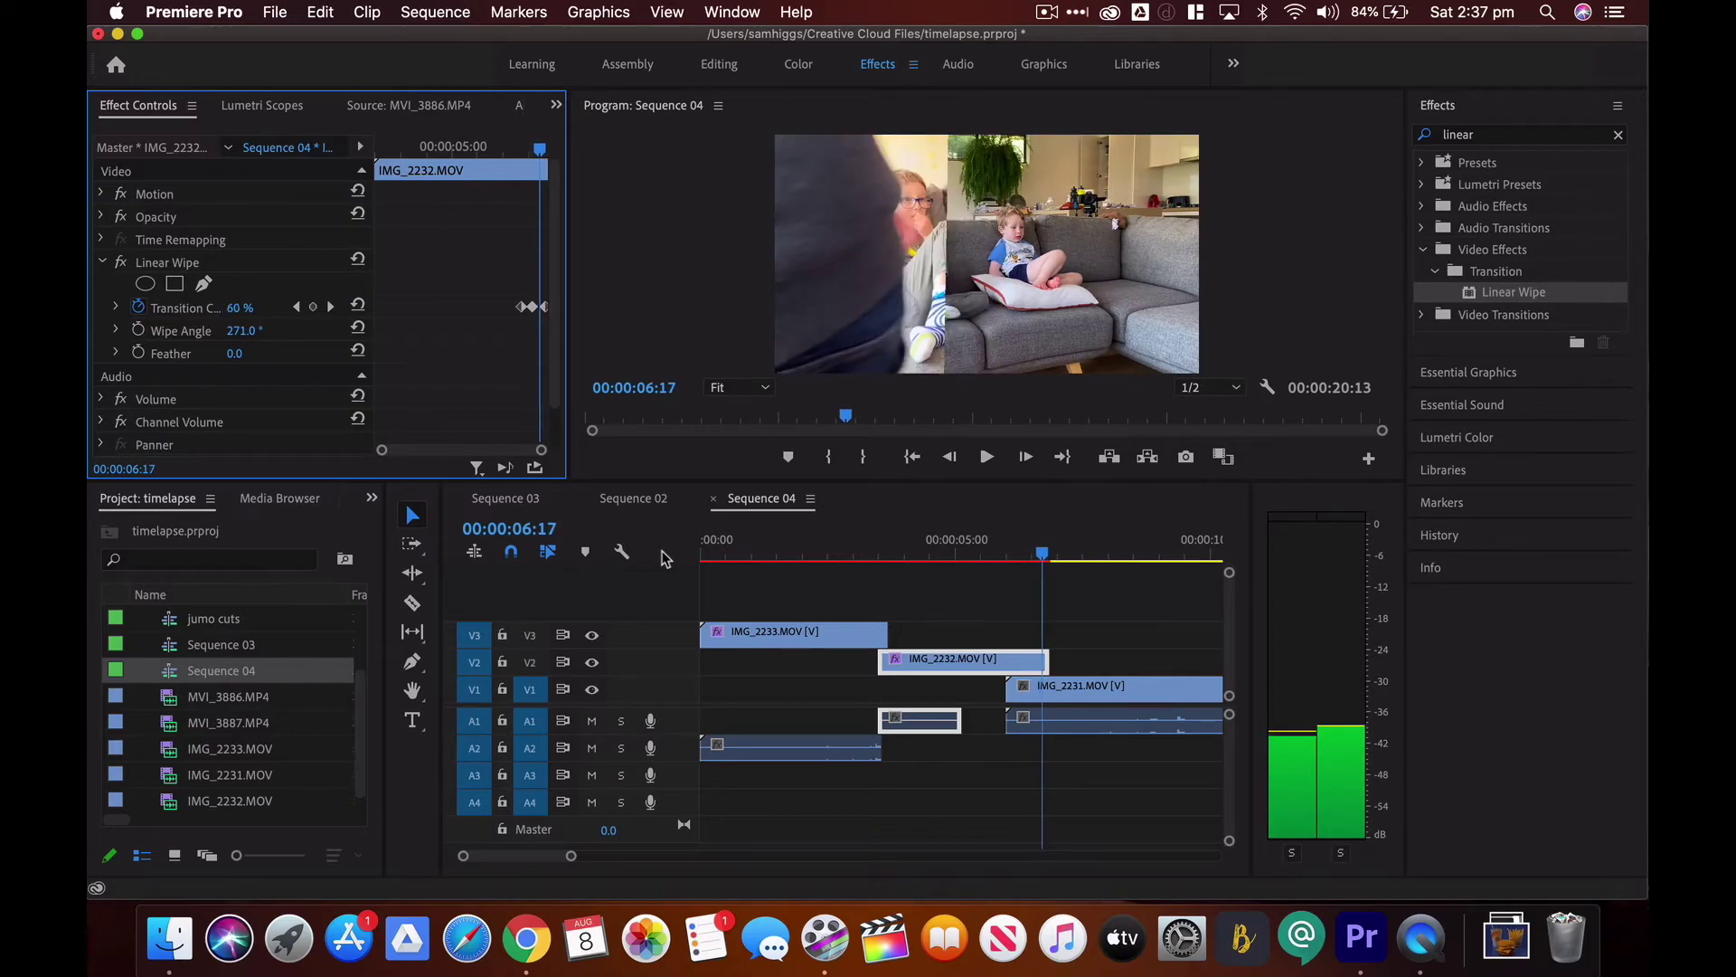
pyautogui.press('Left')
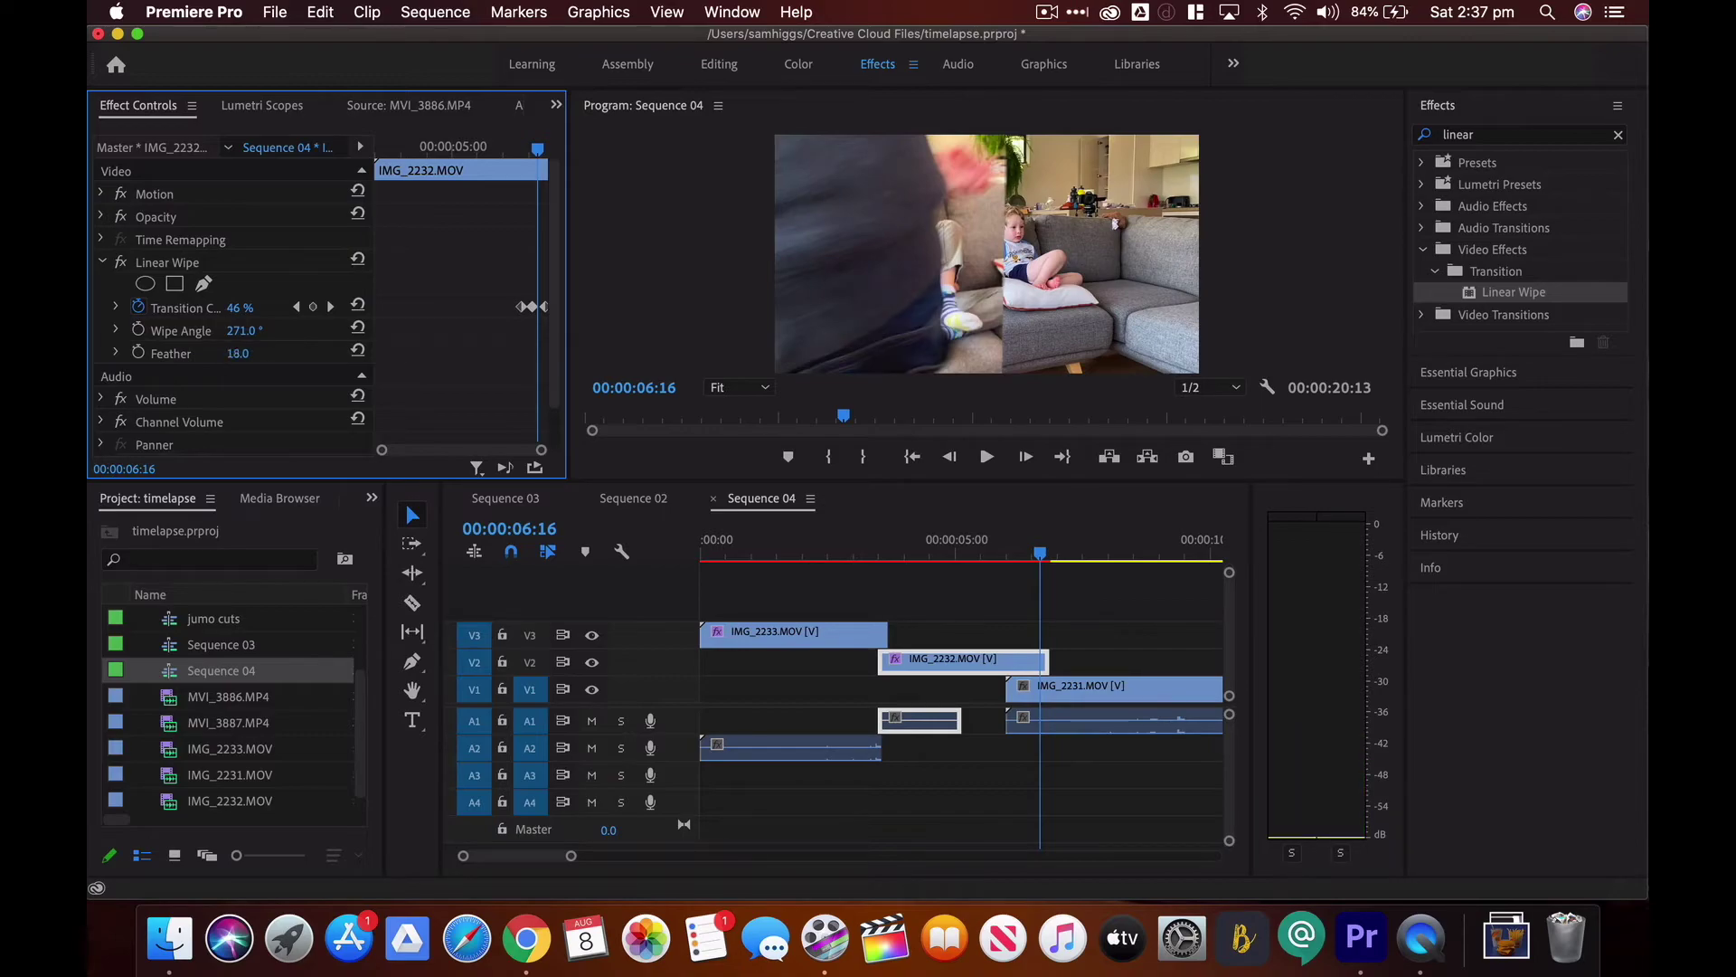
pyautogui.moveTo(236, 353); pyautogui.dragTo(343, 352)
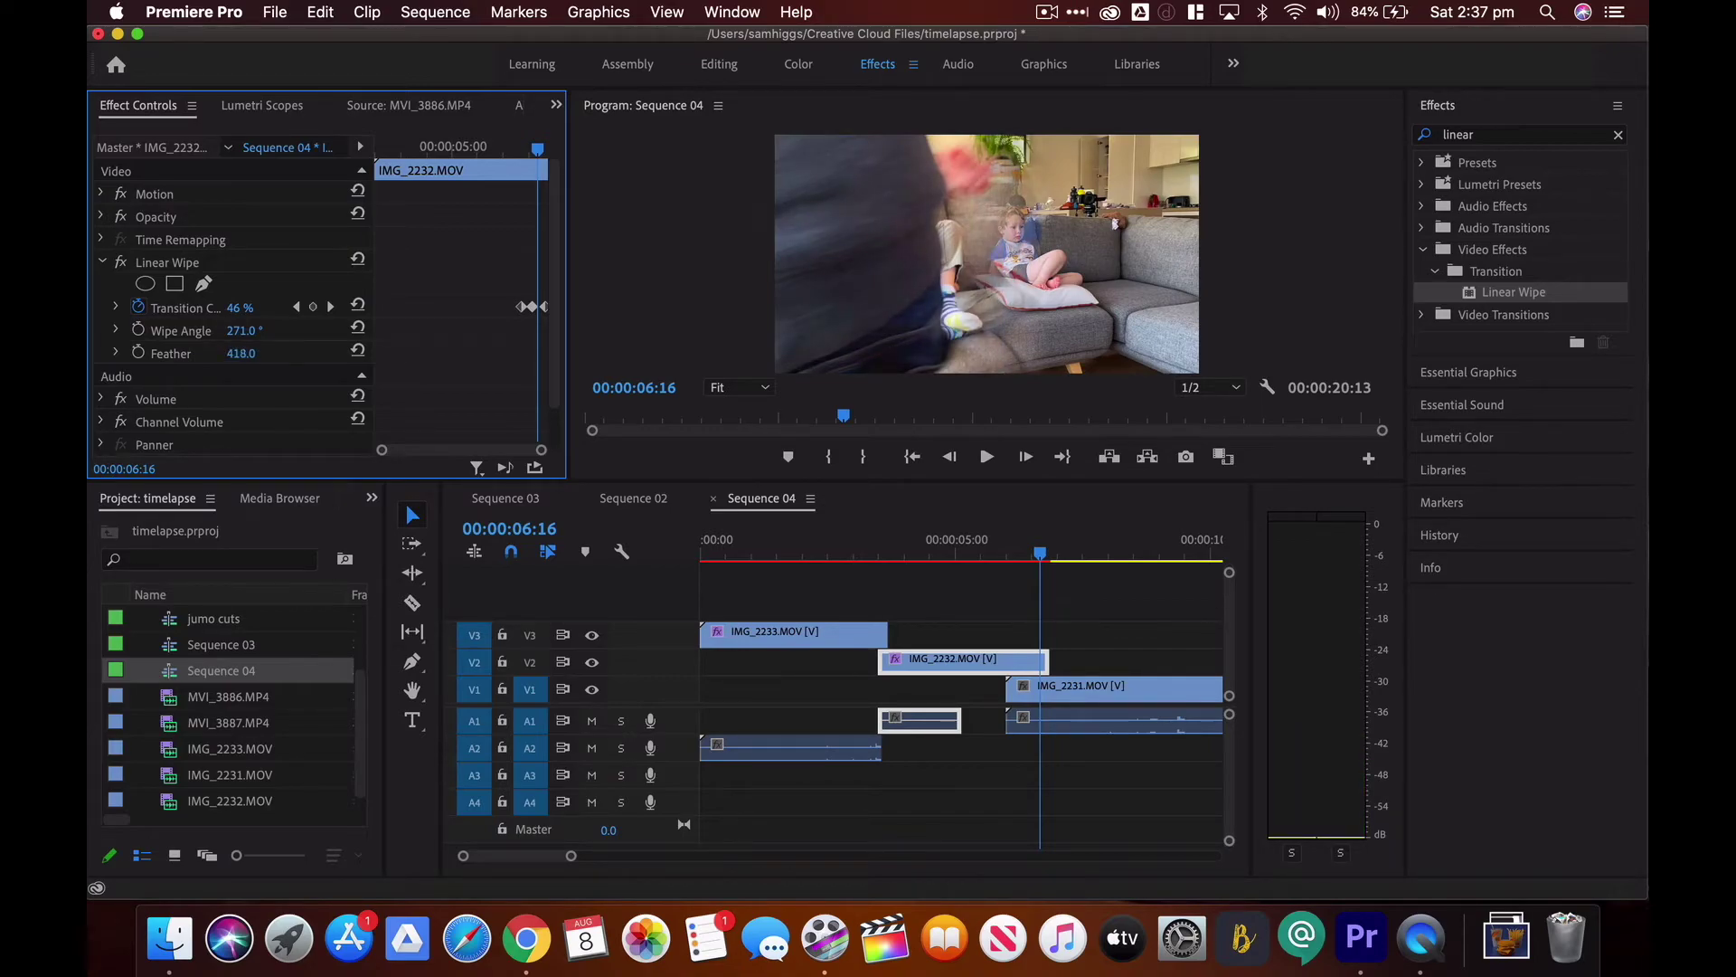
# Review the feathered wipe frame by frame, and play Sequence 04 from the first clip to check both passer-by transitions
pyautogui.press('Left')
pyautogui.press('Left')
pyautogui.press('Left')
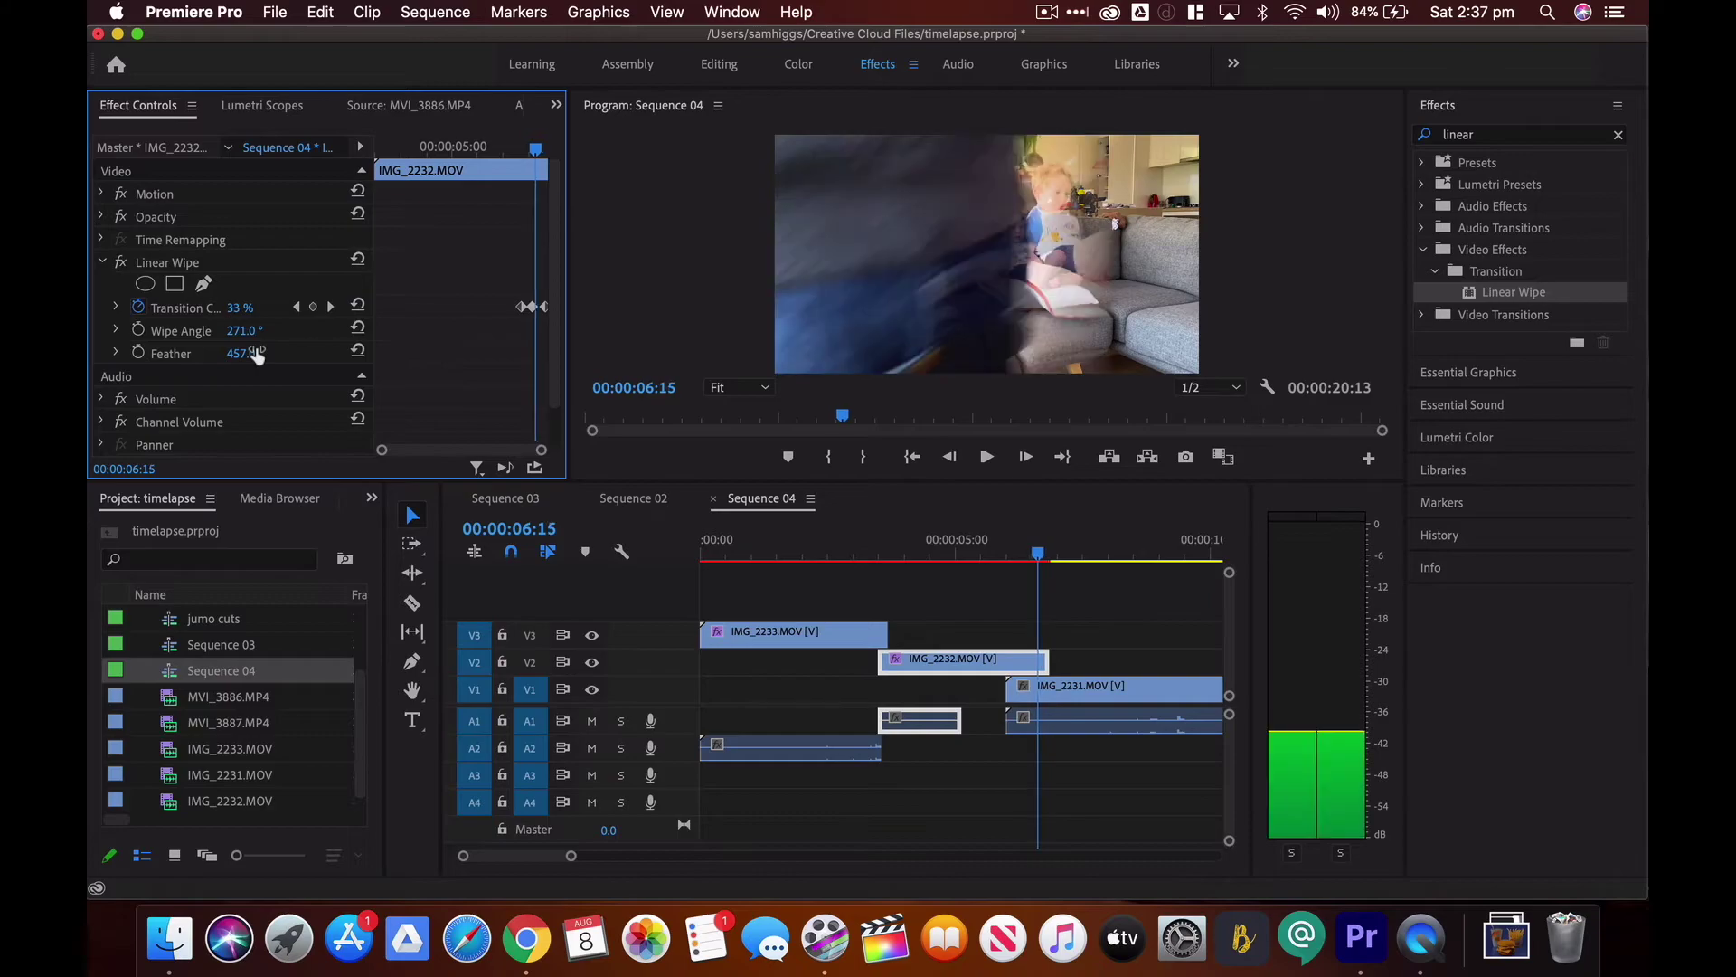
pyautogui.press('Left')
pyautogui.press('Left')
pyautogui.press('Left')
pyautogui.press('Left')
pyautogui.press('Left')
pyautogui.press('Left')
pyautogui.press('Left')
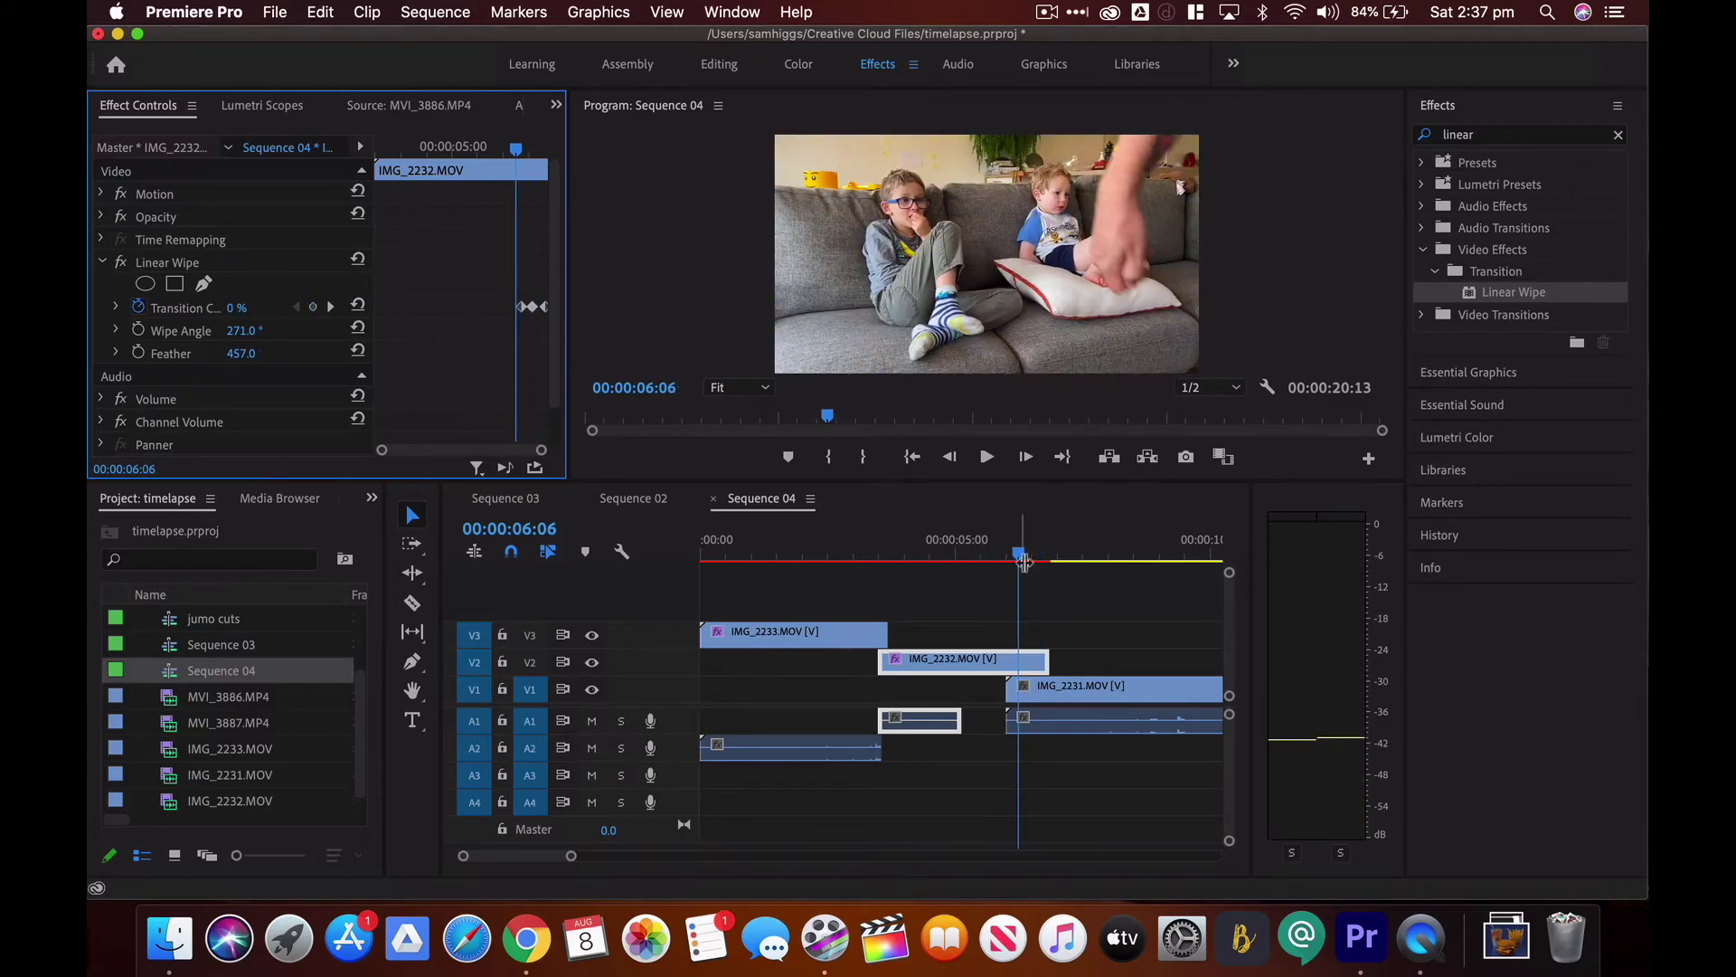
pyautogui.moveTo(1019, 553); pyautogui.dragTo(923, 558)
pyautogui.press('space')
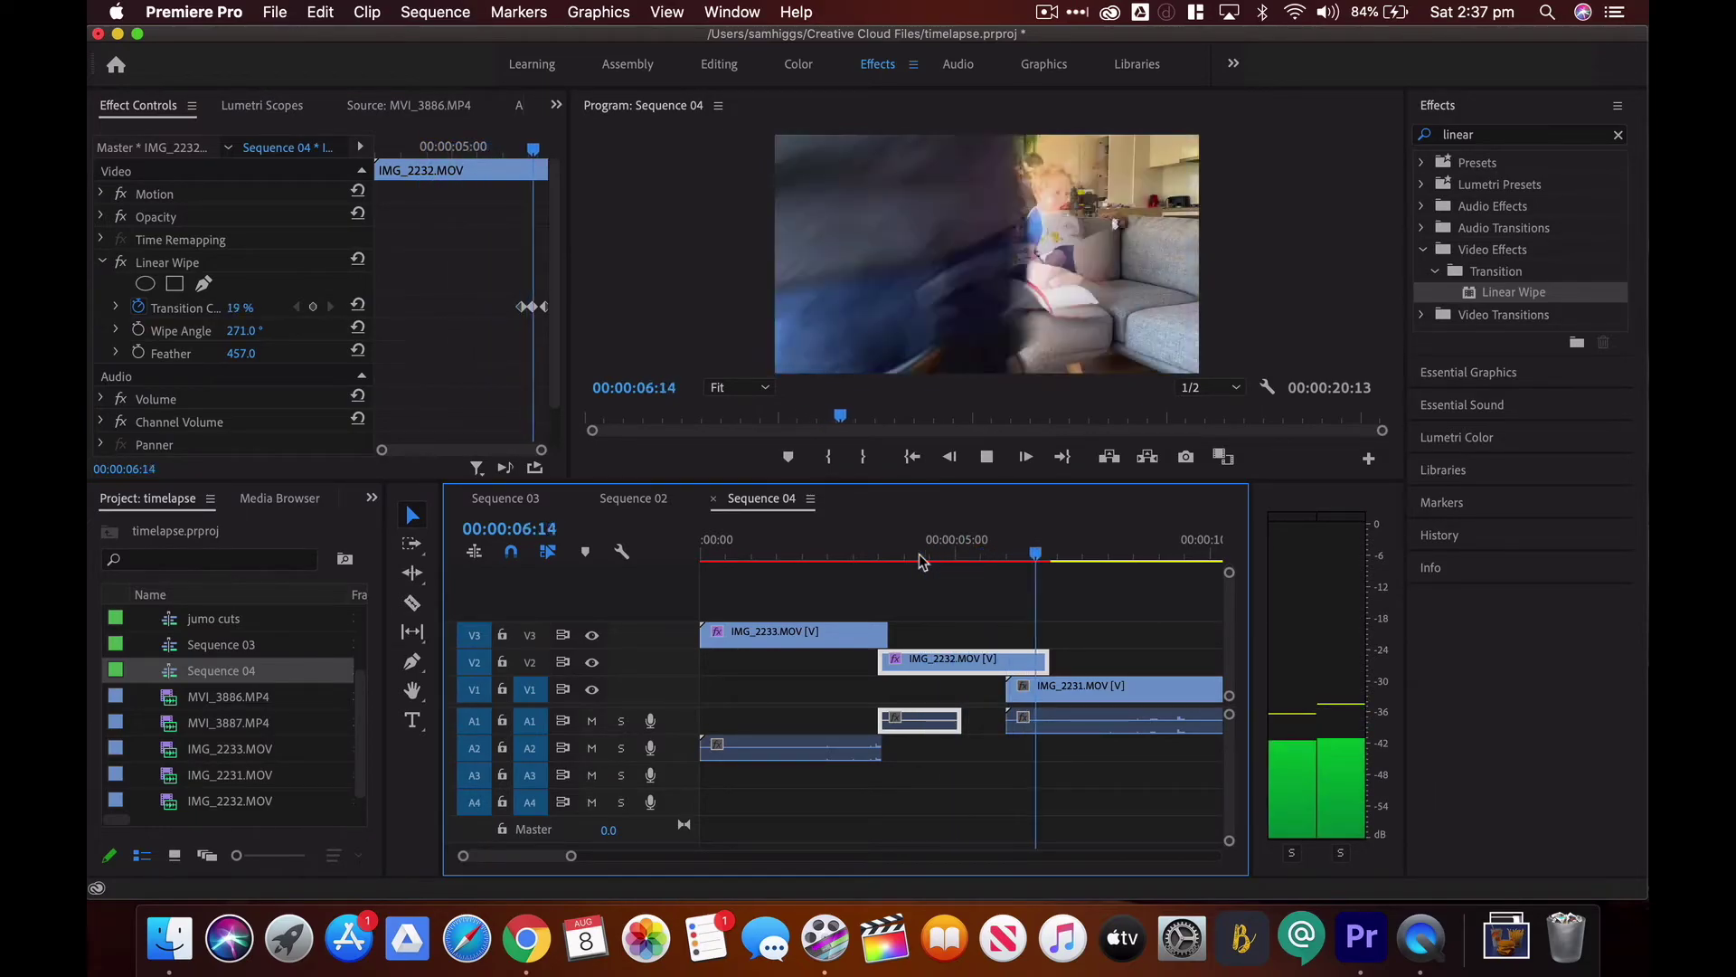
pyautogui.press('space')
pyautogui.click(774, 553)
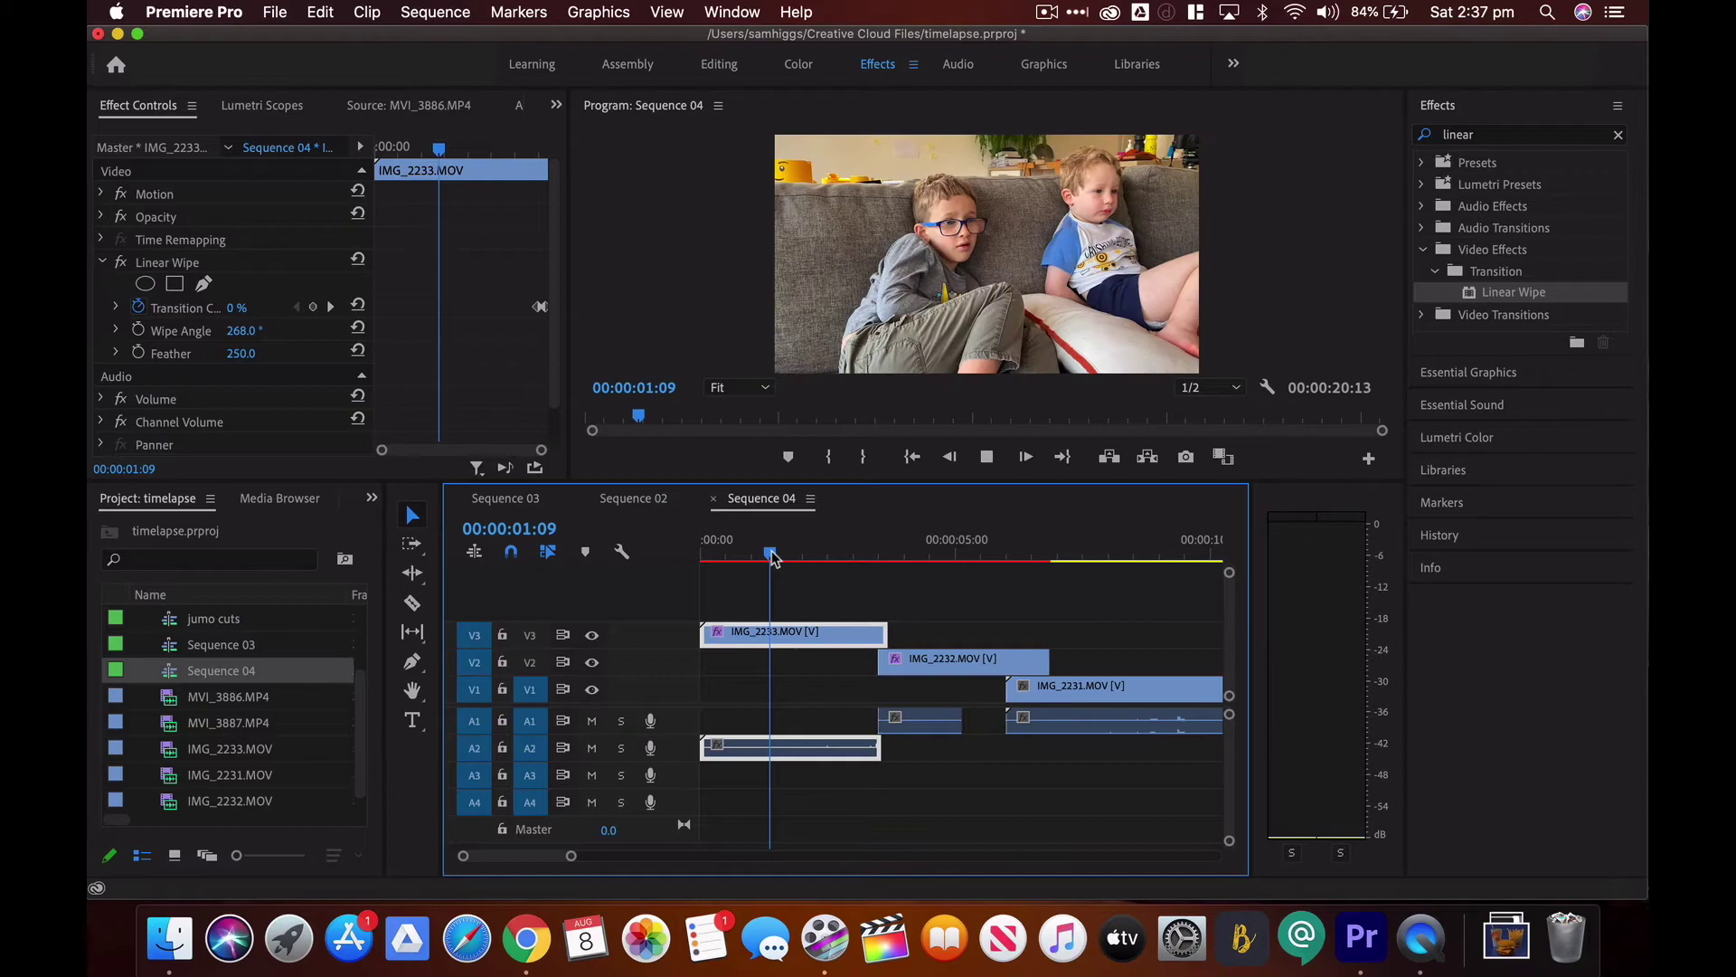
pyautogui.press('space')
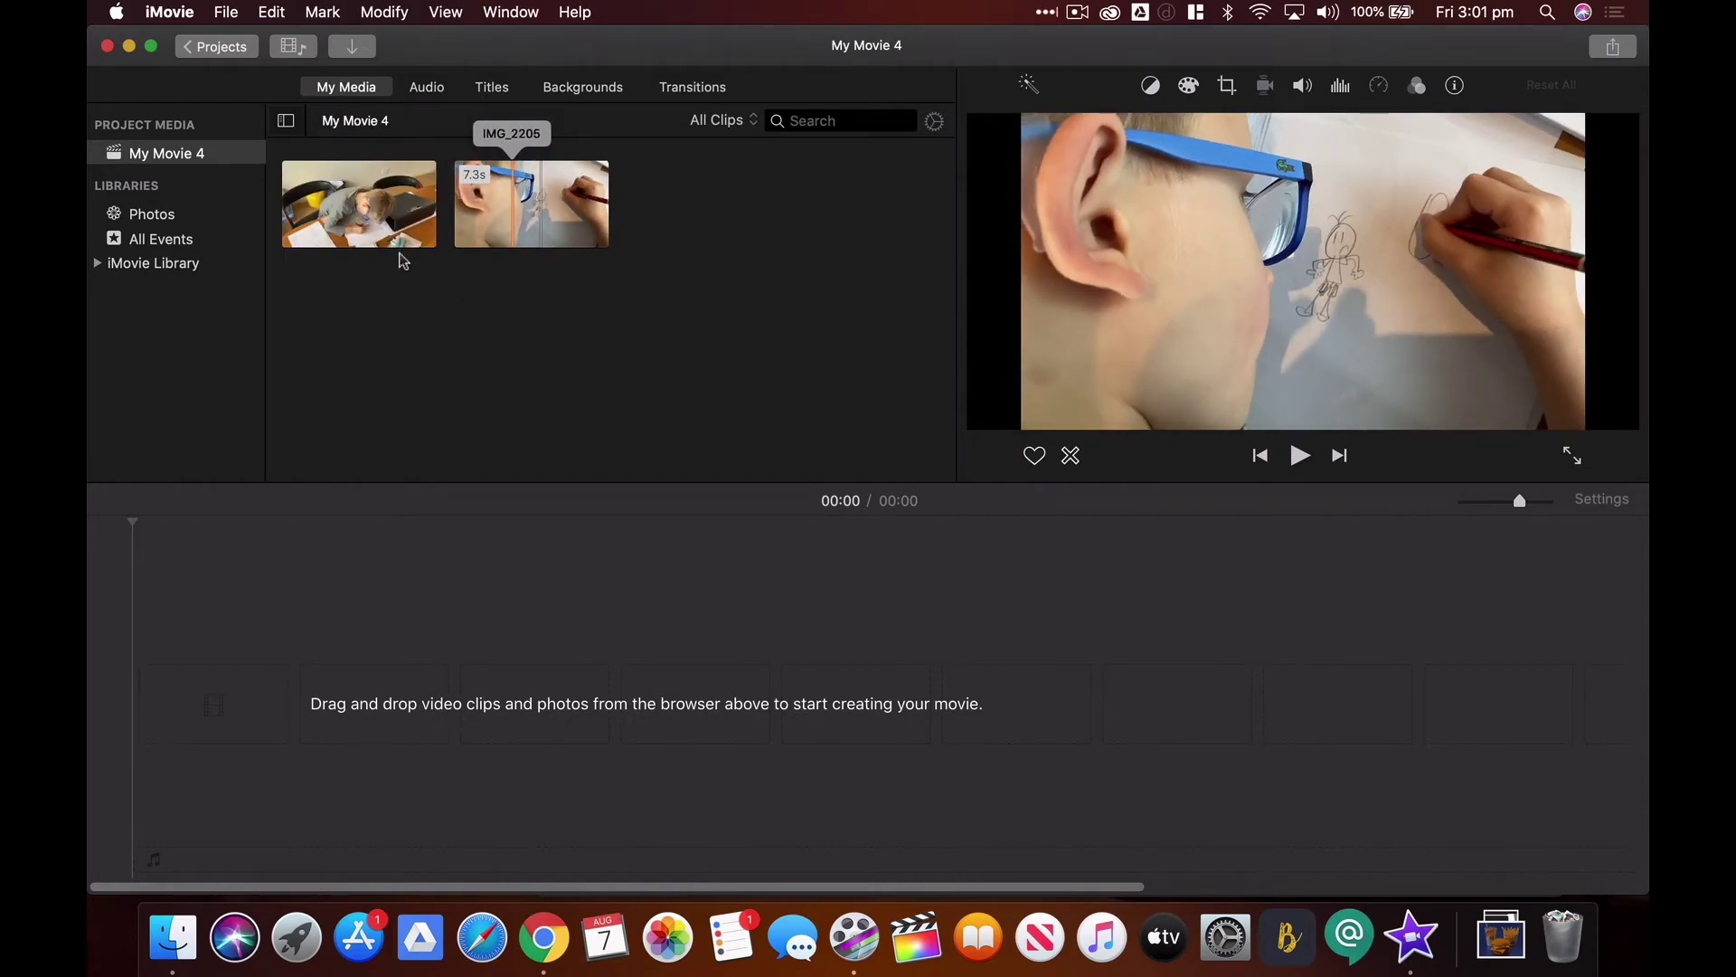
# In iMovie, place the wide drawing clip at the start of My Movie 4's timeline and stack the close-up IMG_2205 above it
pyautogui.click(352, 206)
pyautogui.moveTo(352, 206); pyautogui.dragTo(140, 705)
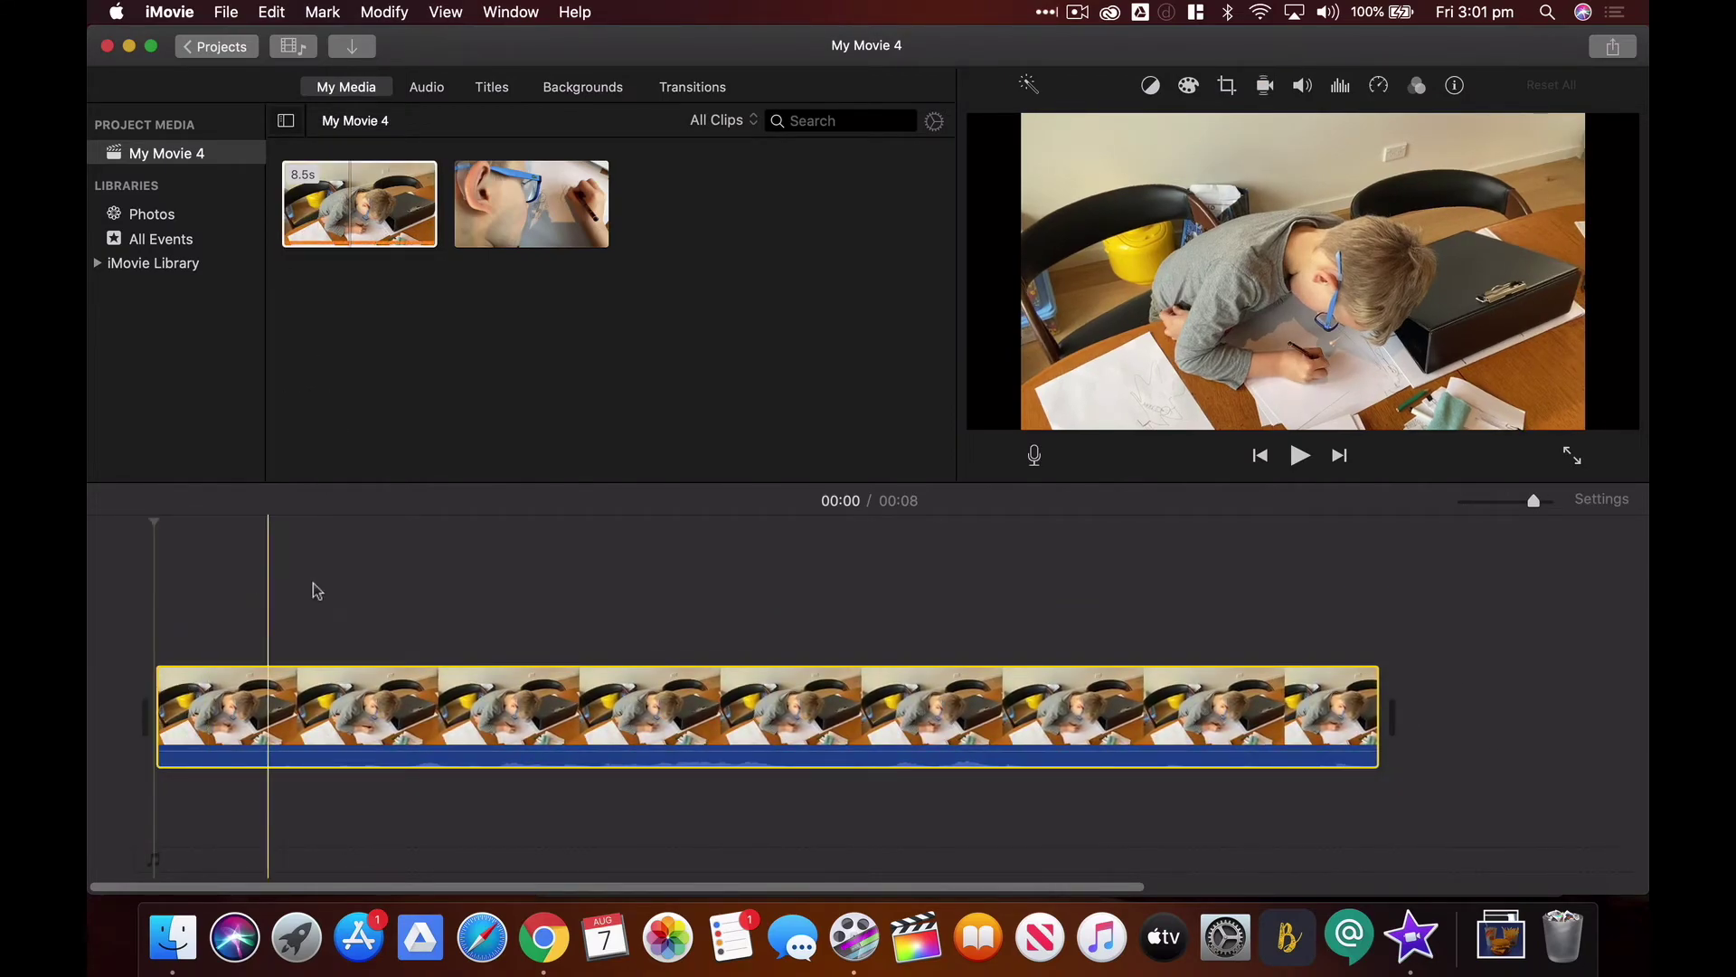
pyautogui.click(432, 322)
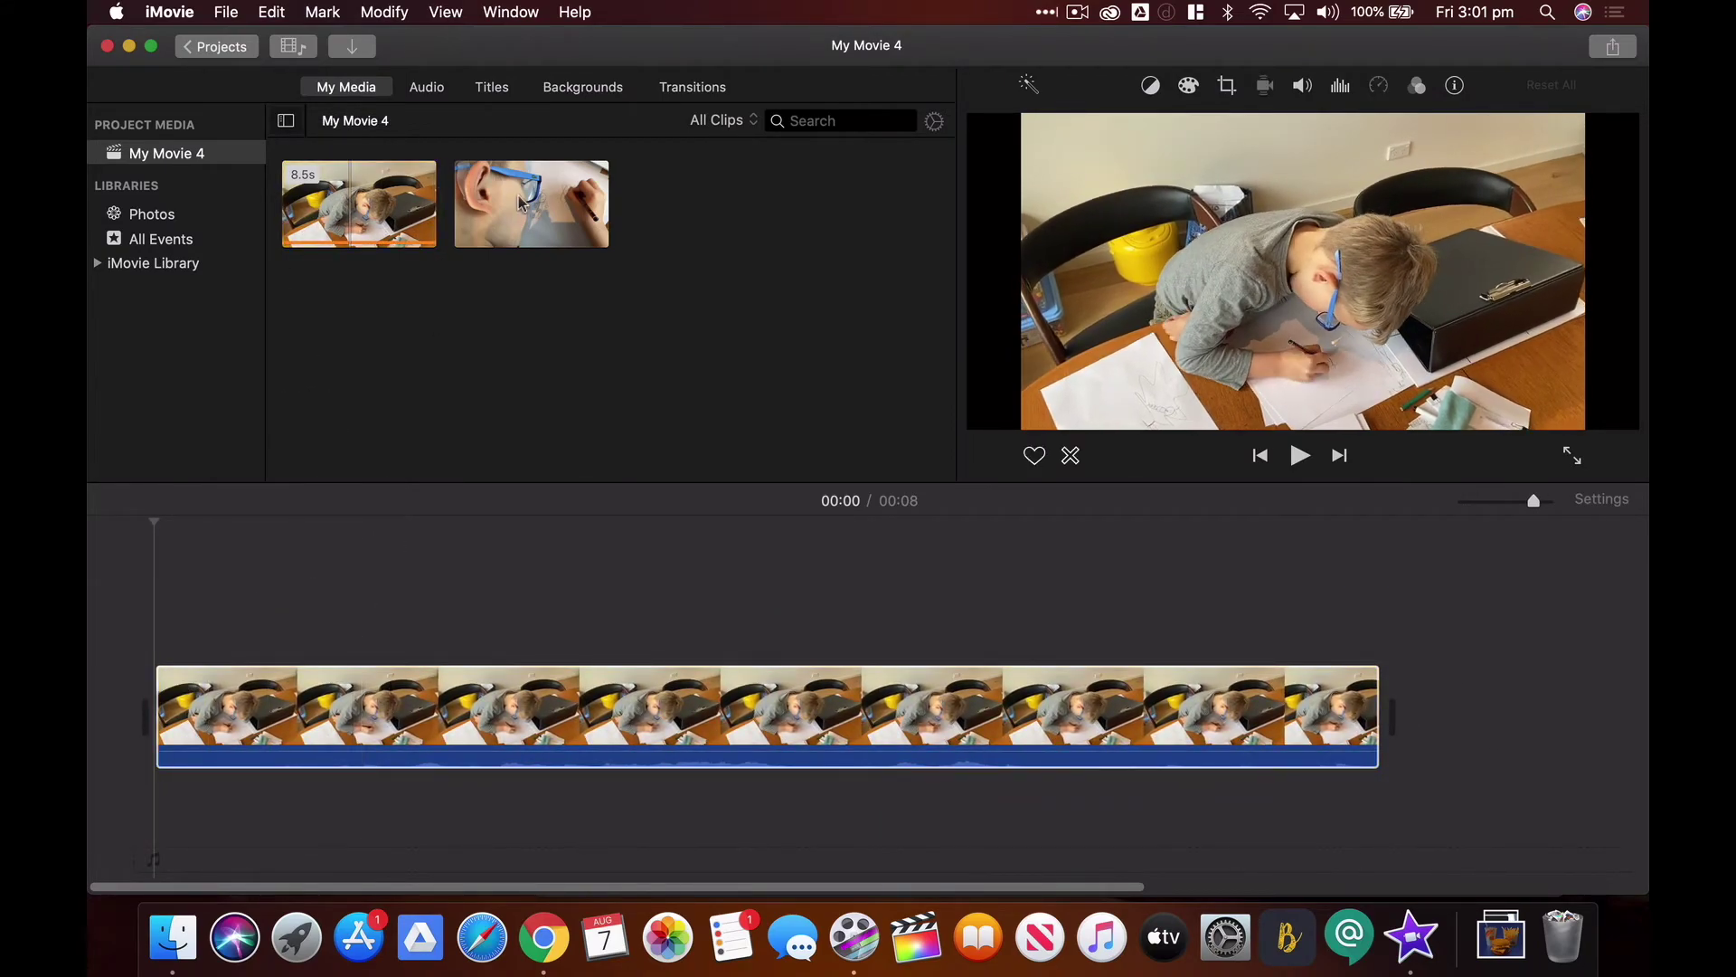
pyautogui.moveTo(543, 207); pyautogui.dragTo(153, 617)
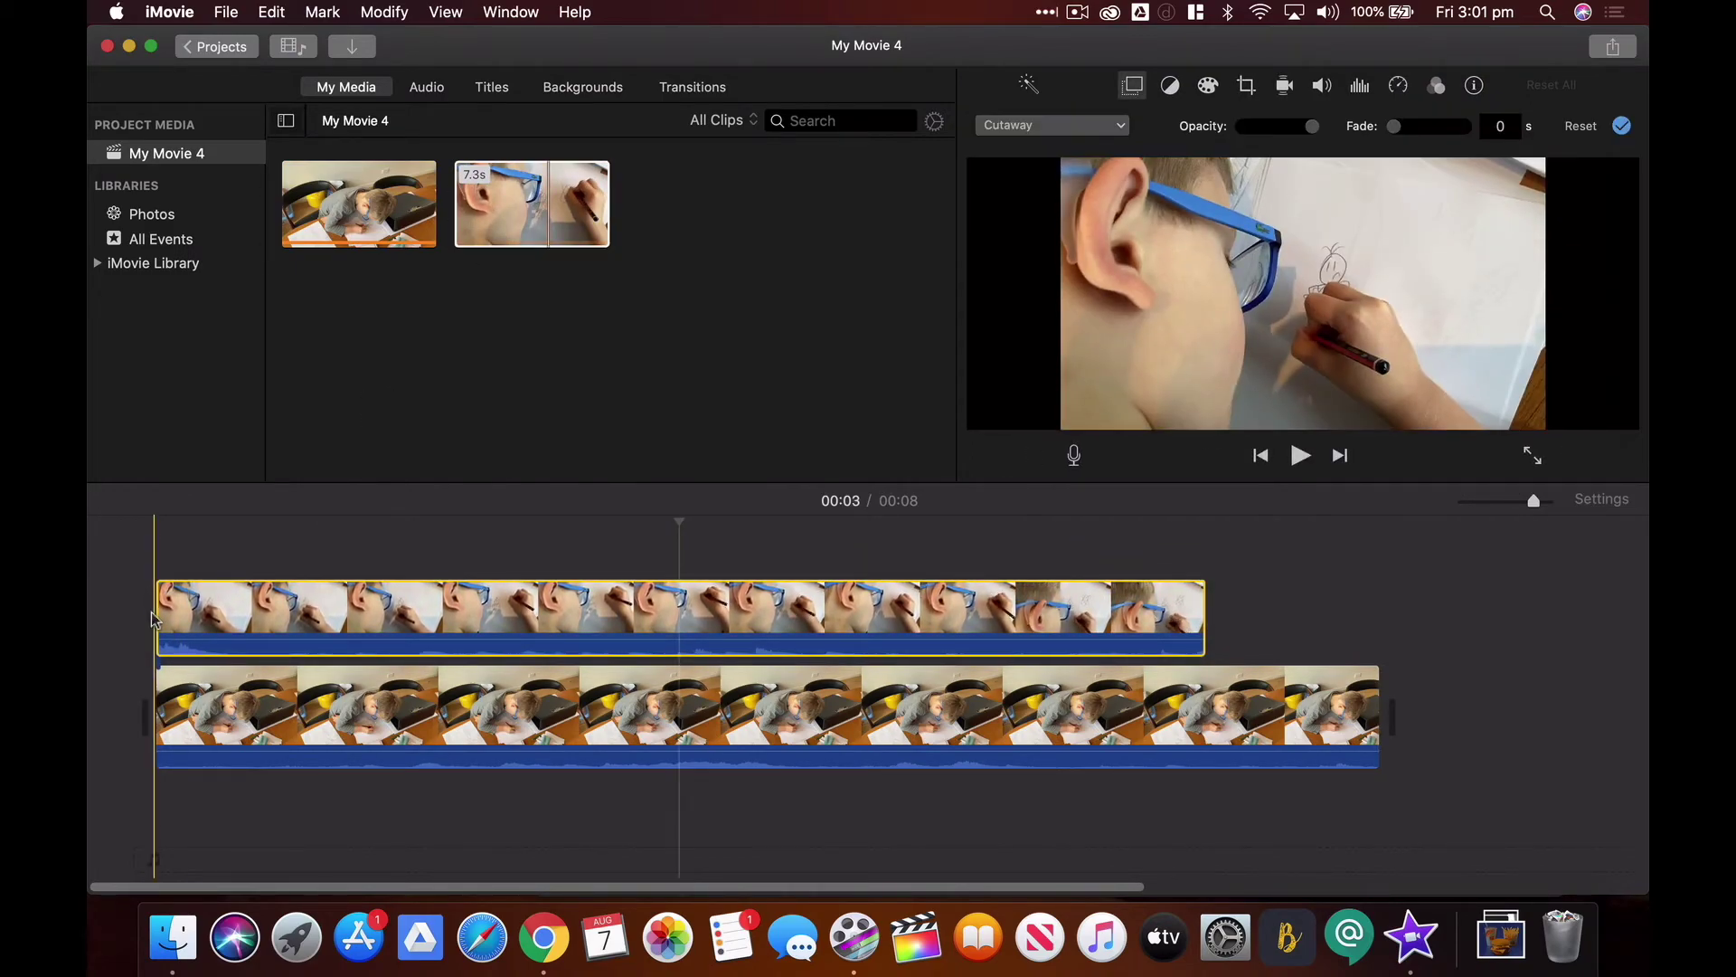
# Change the upper clip's video overlay from Cutaway to Split Screen with its position set to Top
pyautogui.click(1138, 89)
pyautogui.click(1133, 89)
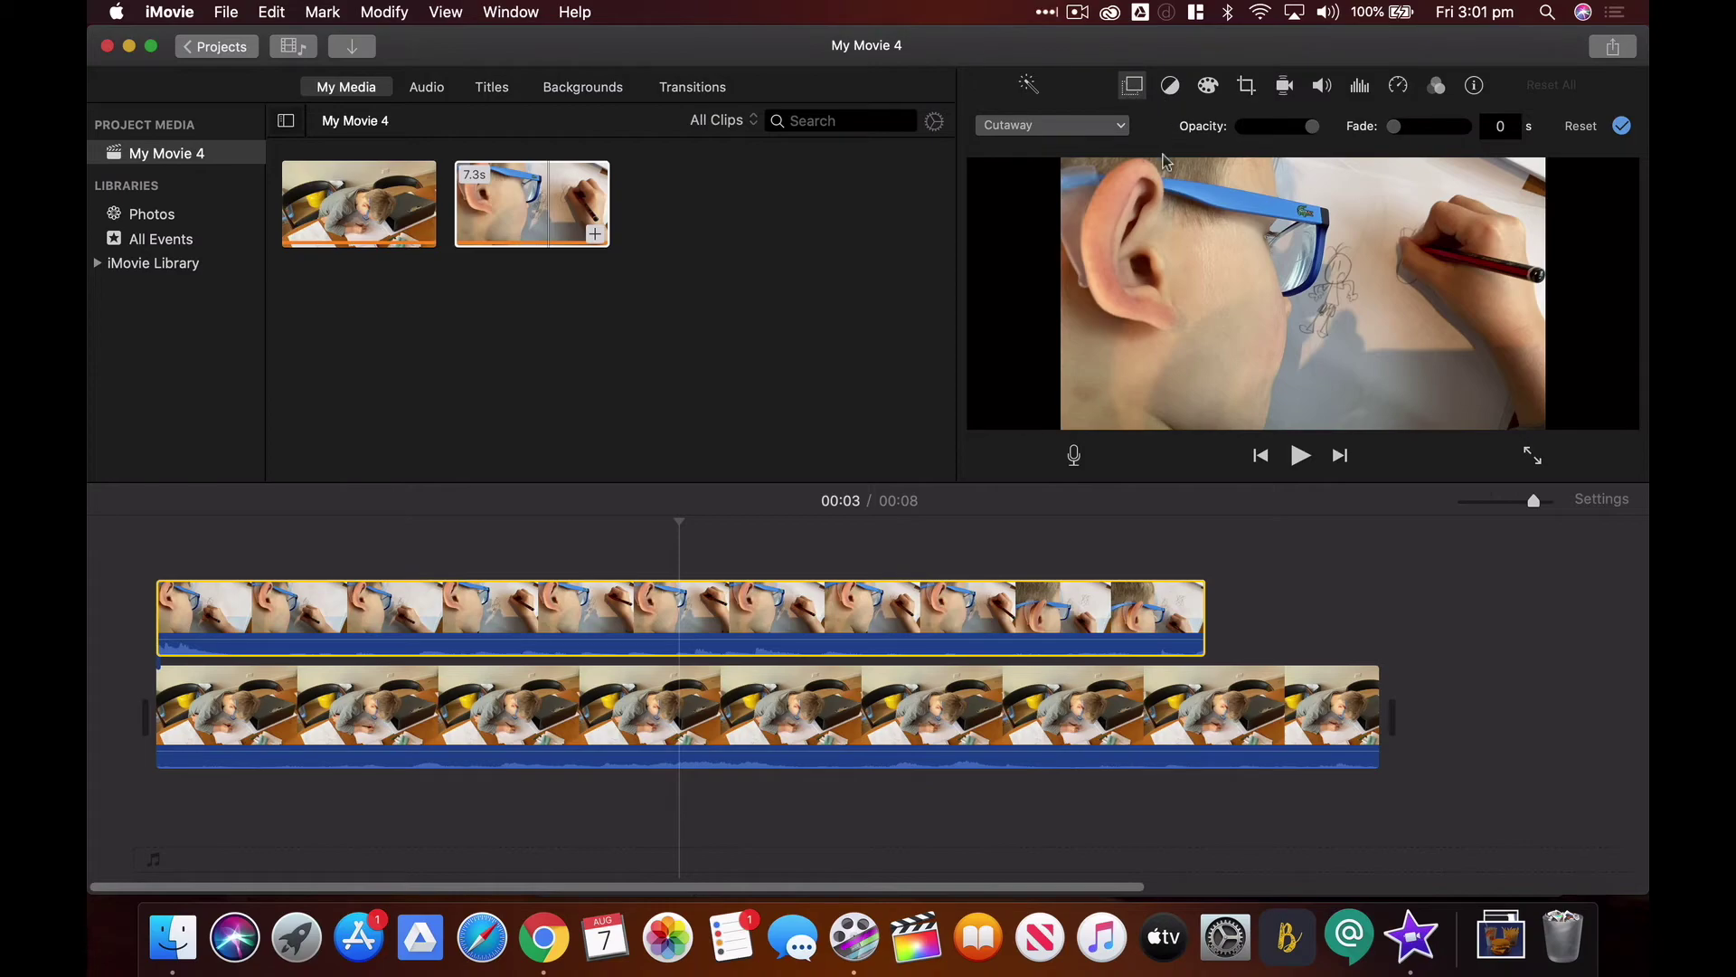
pyautogui.click(1064, 128)
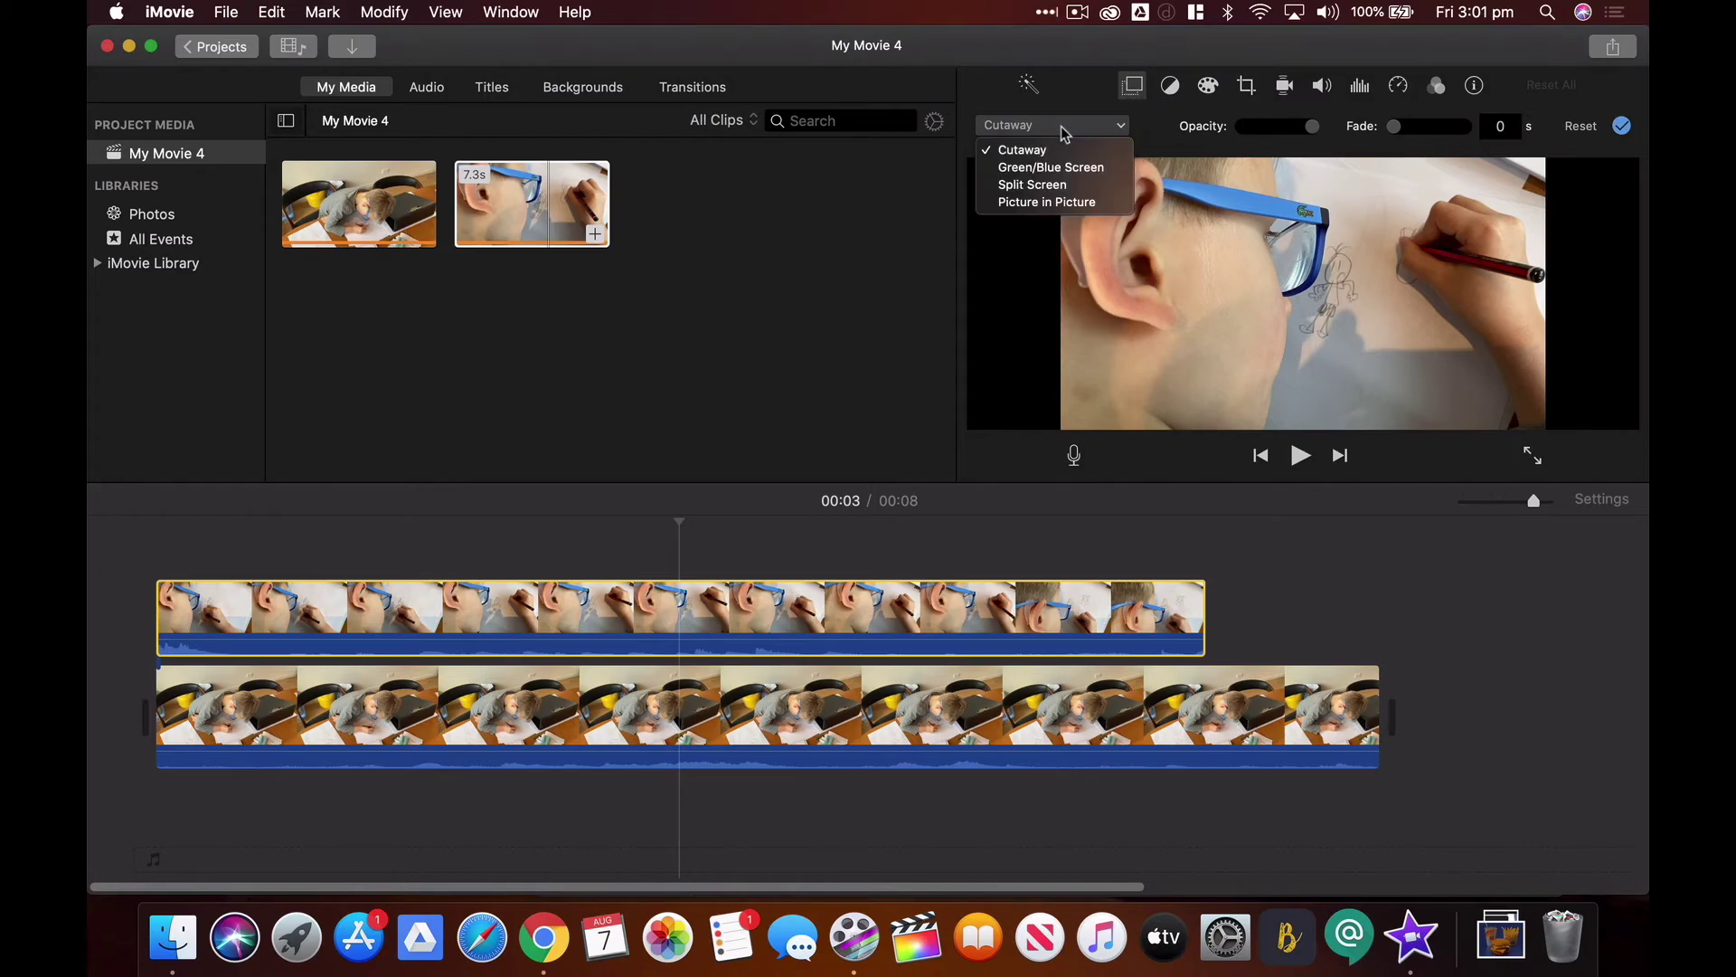
pyautogui.click(1037, 185)
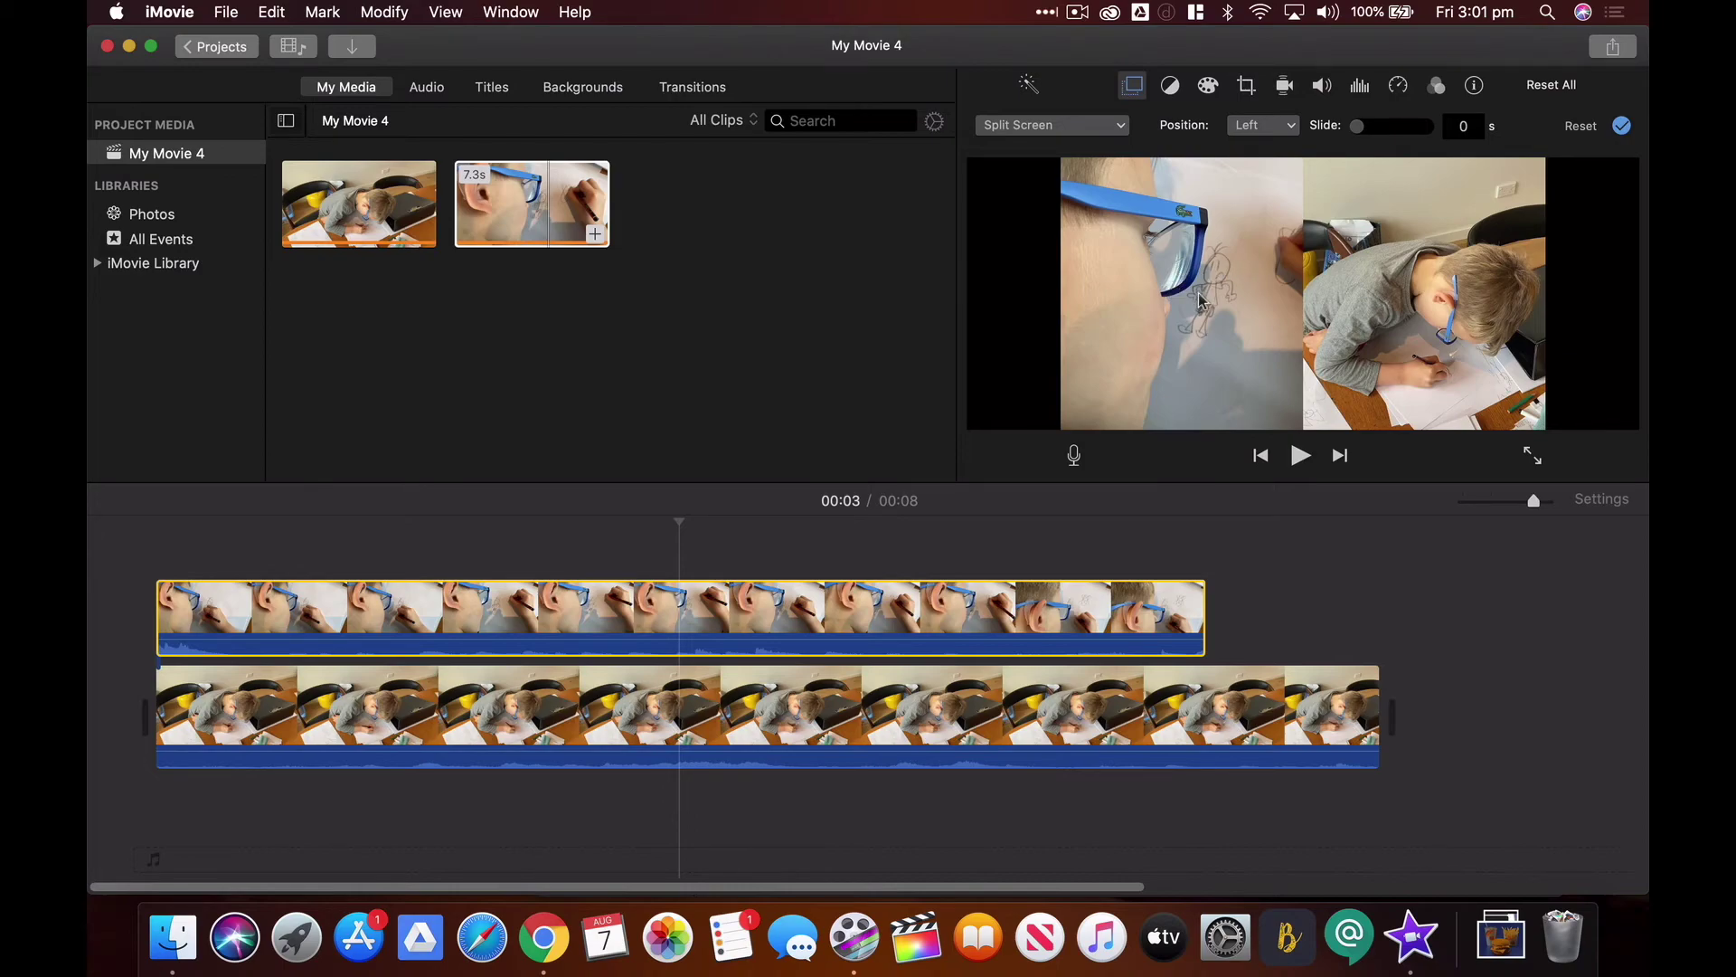
pyautogui.click(1294, 133)
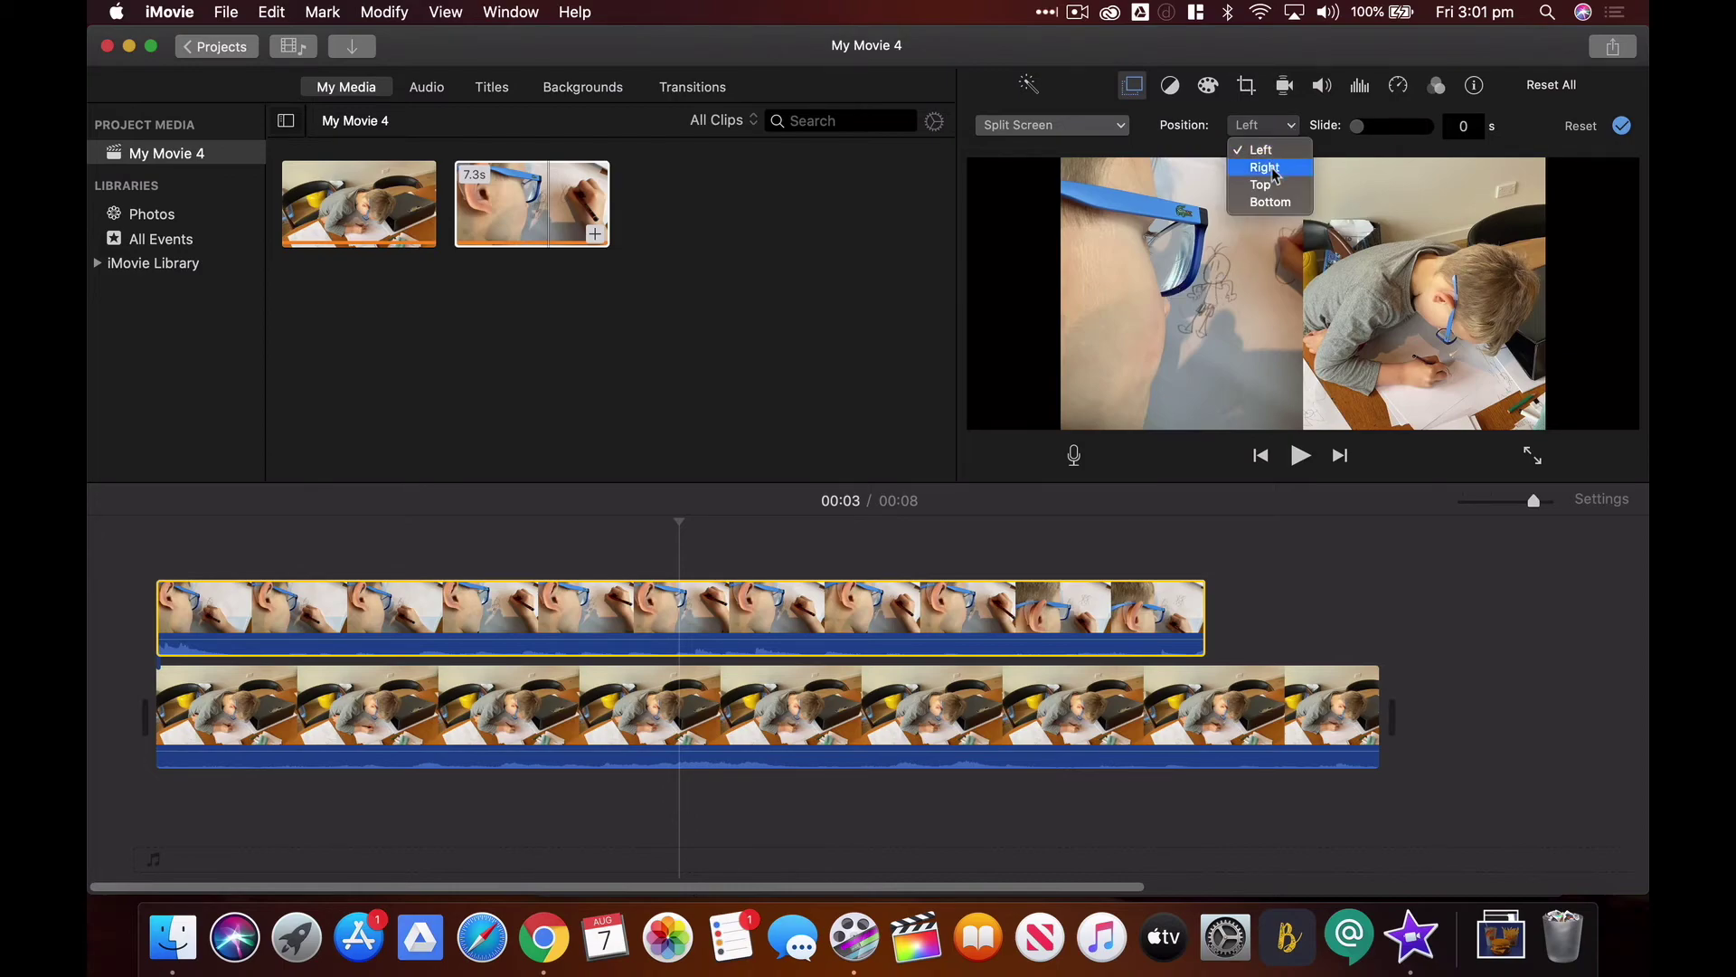
pyautogui.click(1270, 192)
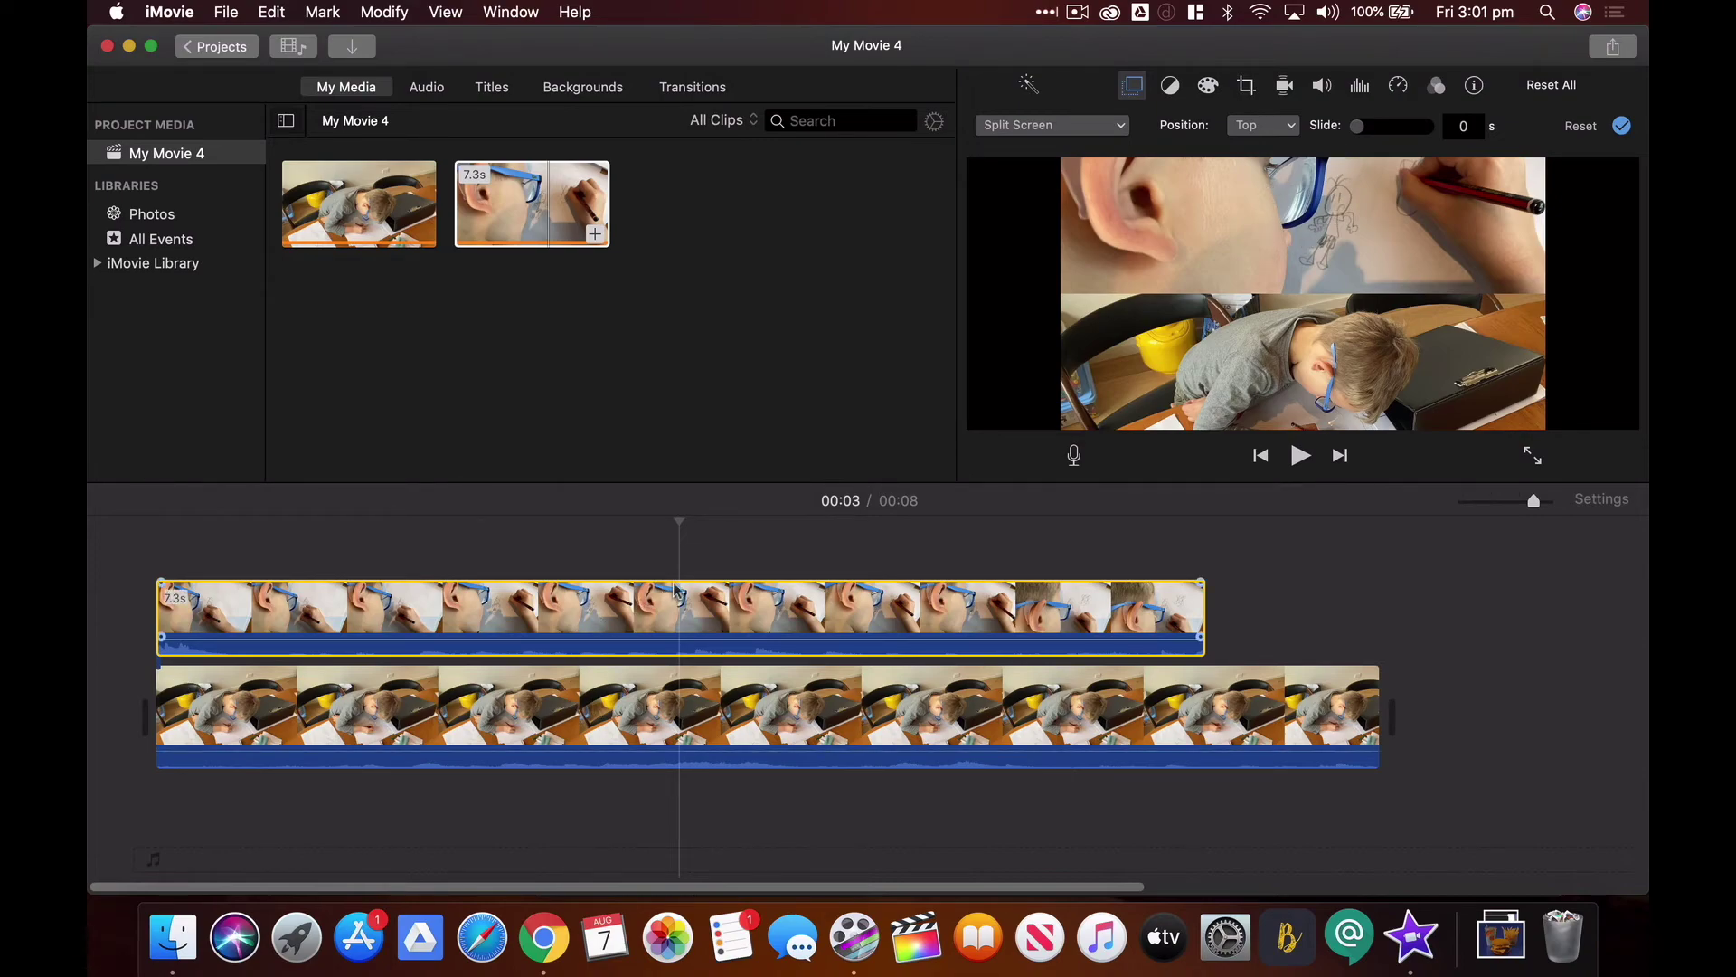
# Play the split screen from near its start and lower the audio volume of both stacked clips to 0 %
pyautogui.moveTo(635, 525); pyautogui.dragTo(193, 529)
pyautogui.press('space')
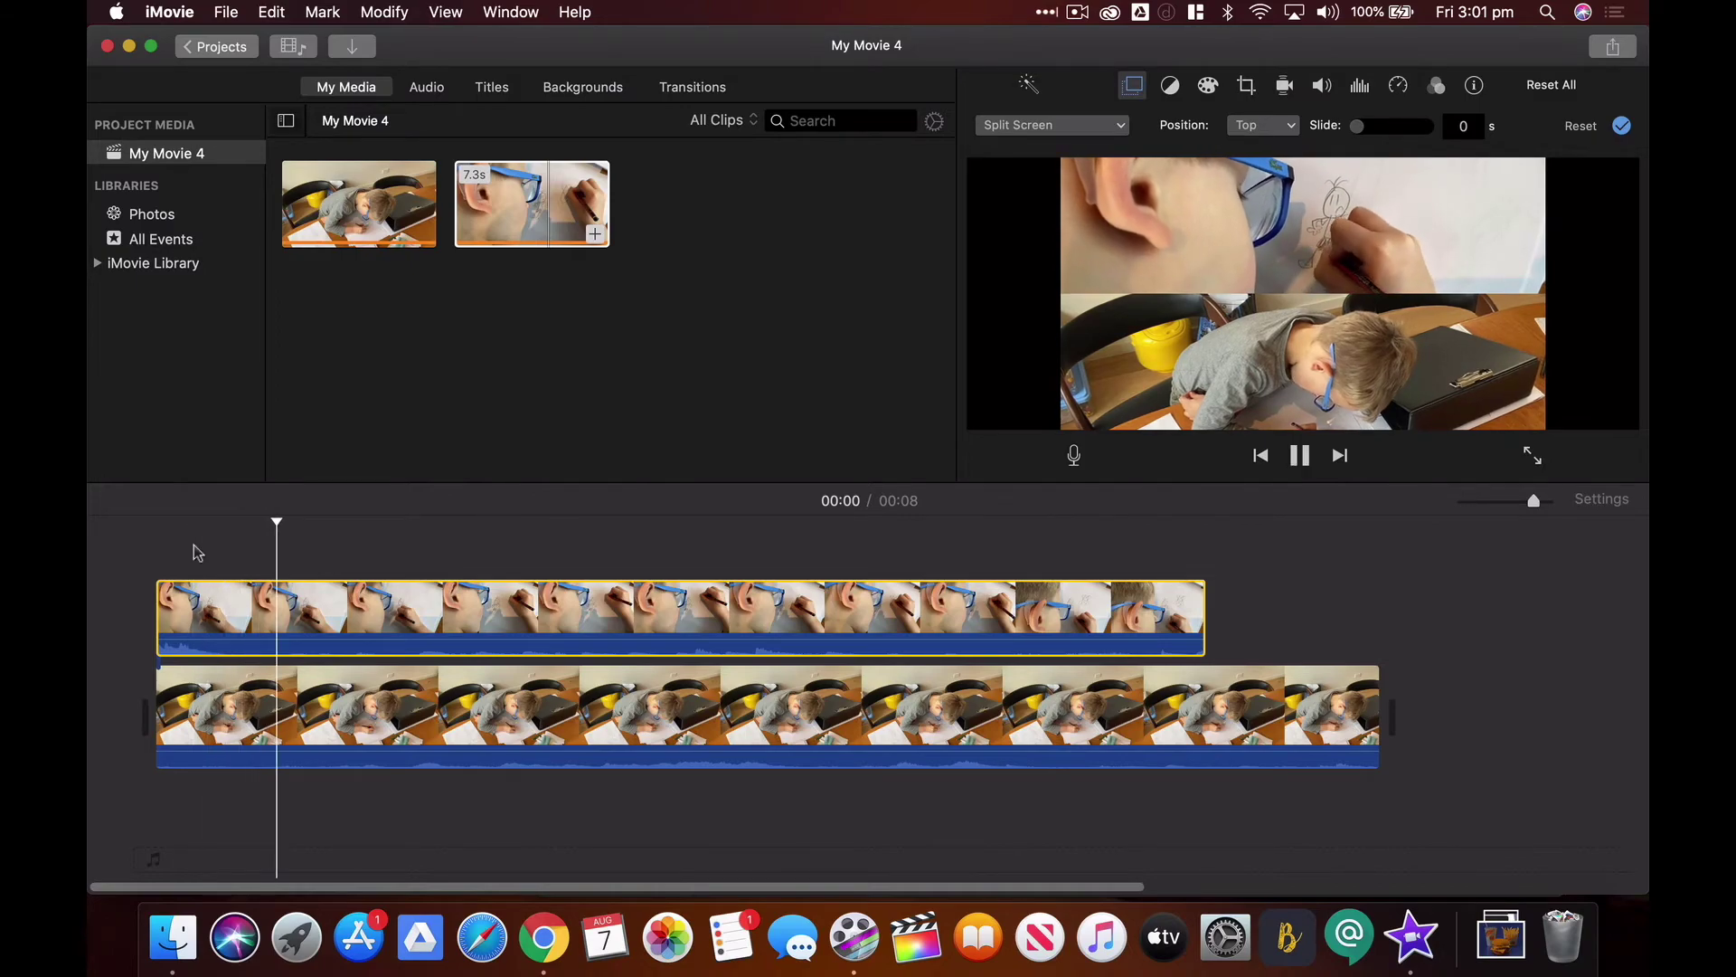
pyautogui.press('space')
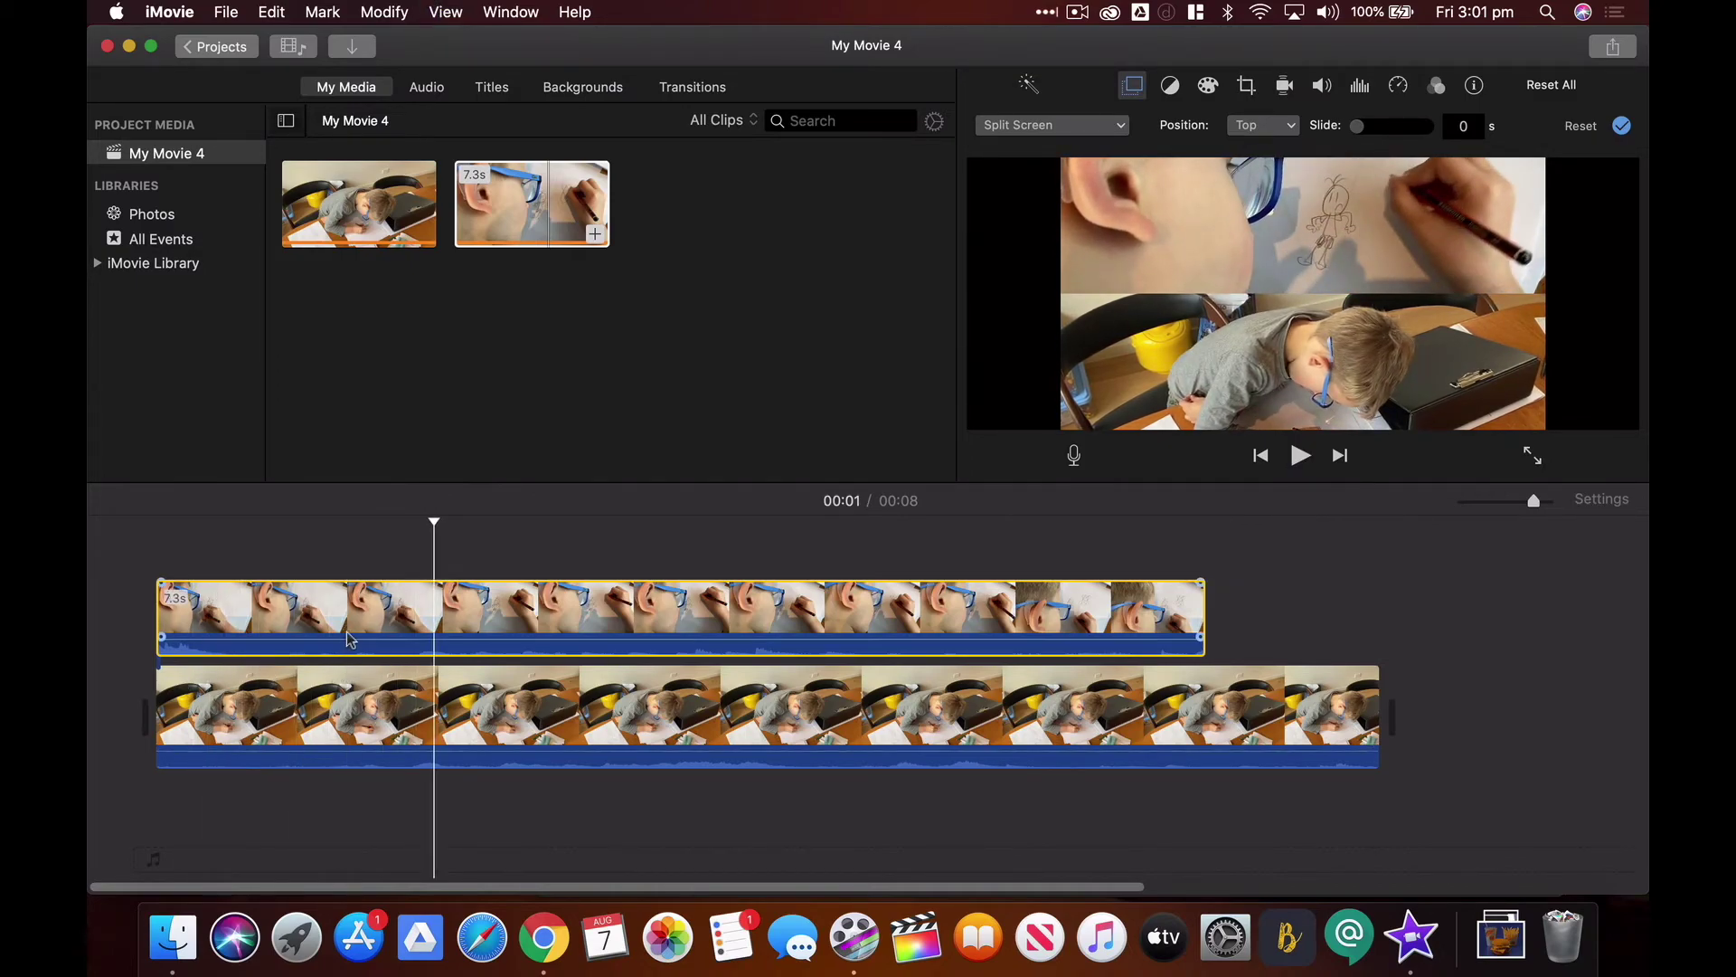
pyautogui.moveTo(339, 638); pyautogui.dragTo(339, 674)
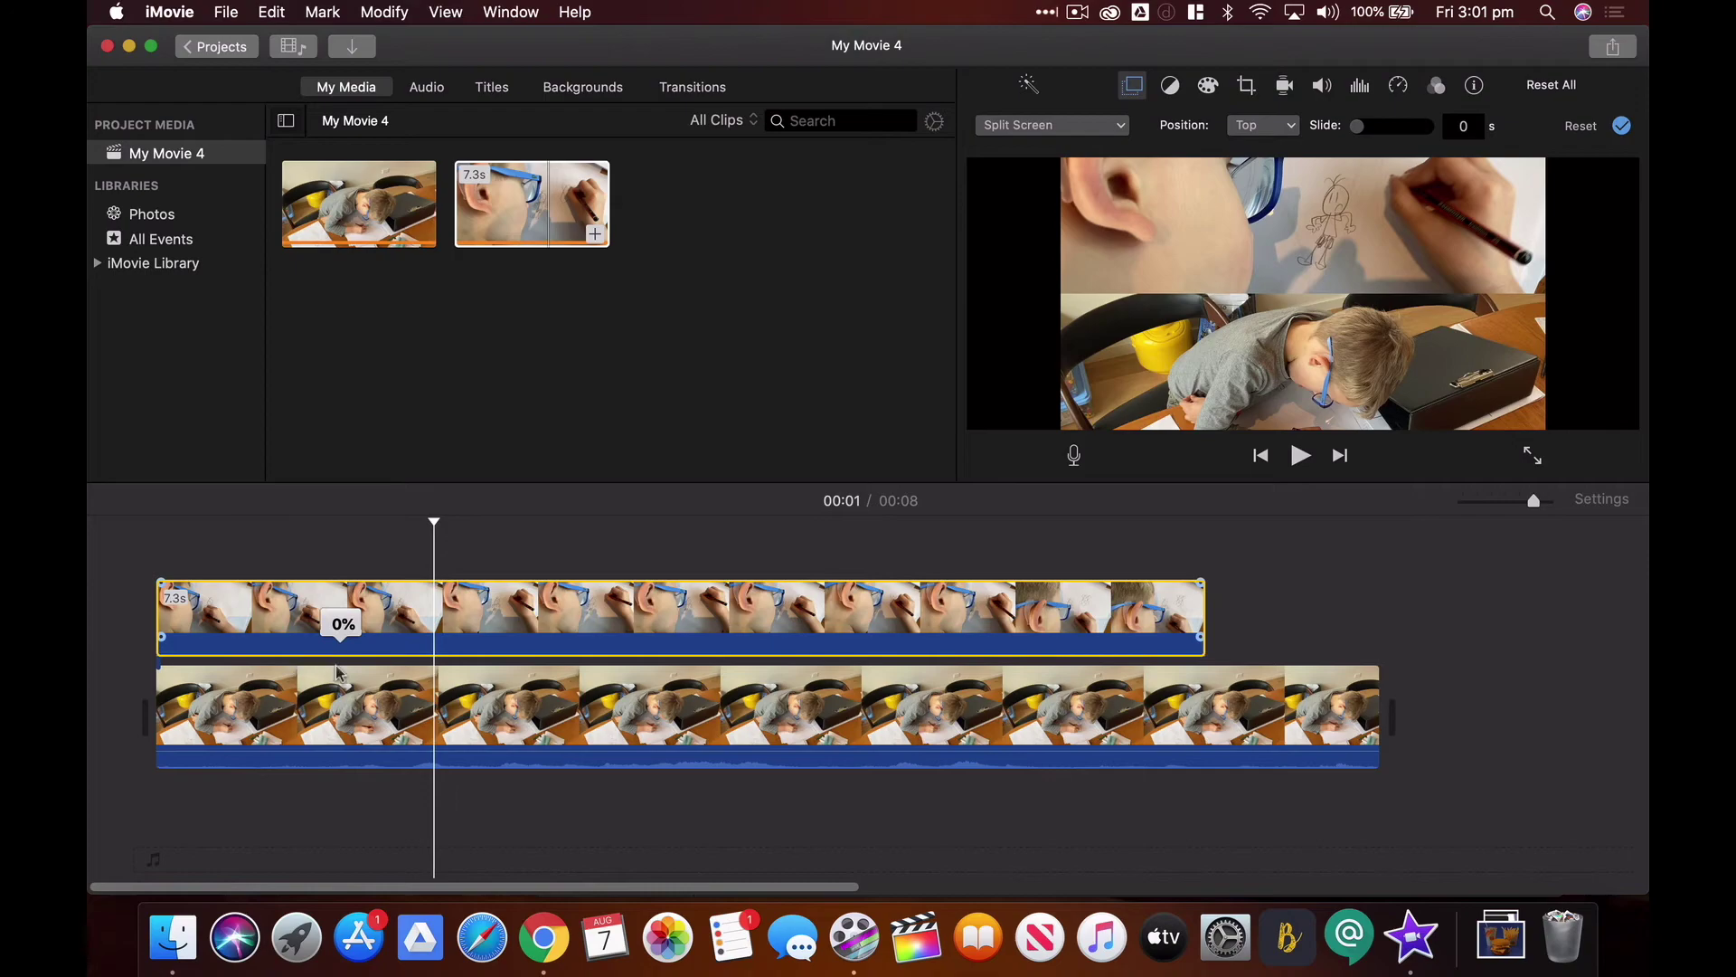
pyautogui.moveTo(327, 760); pyautogui.dragTo(325, 800)
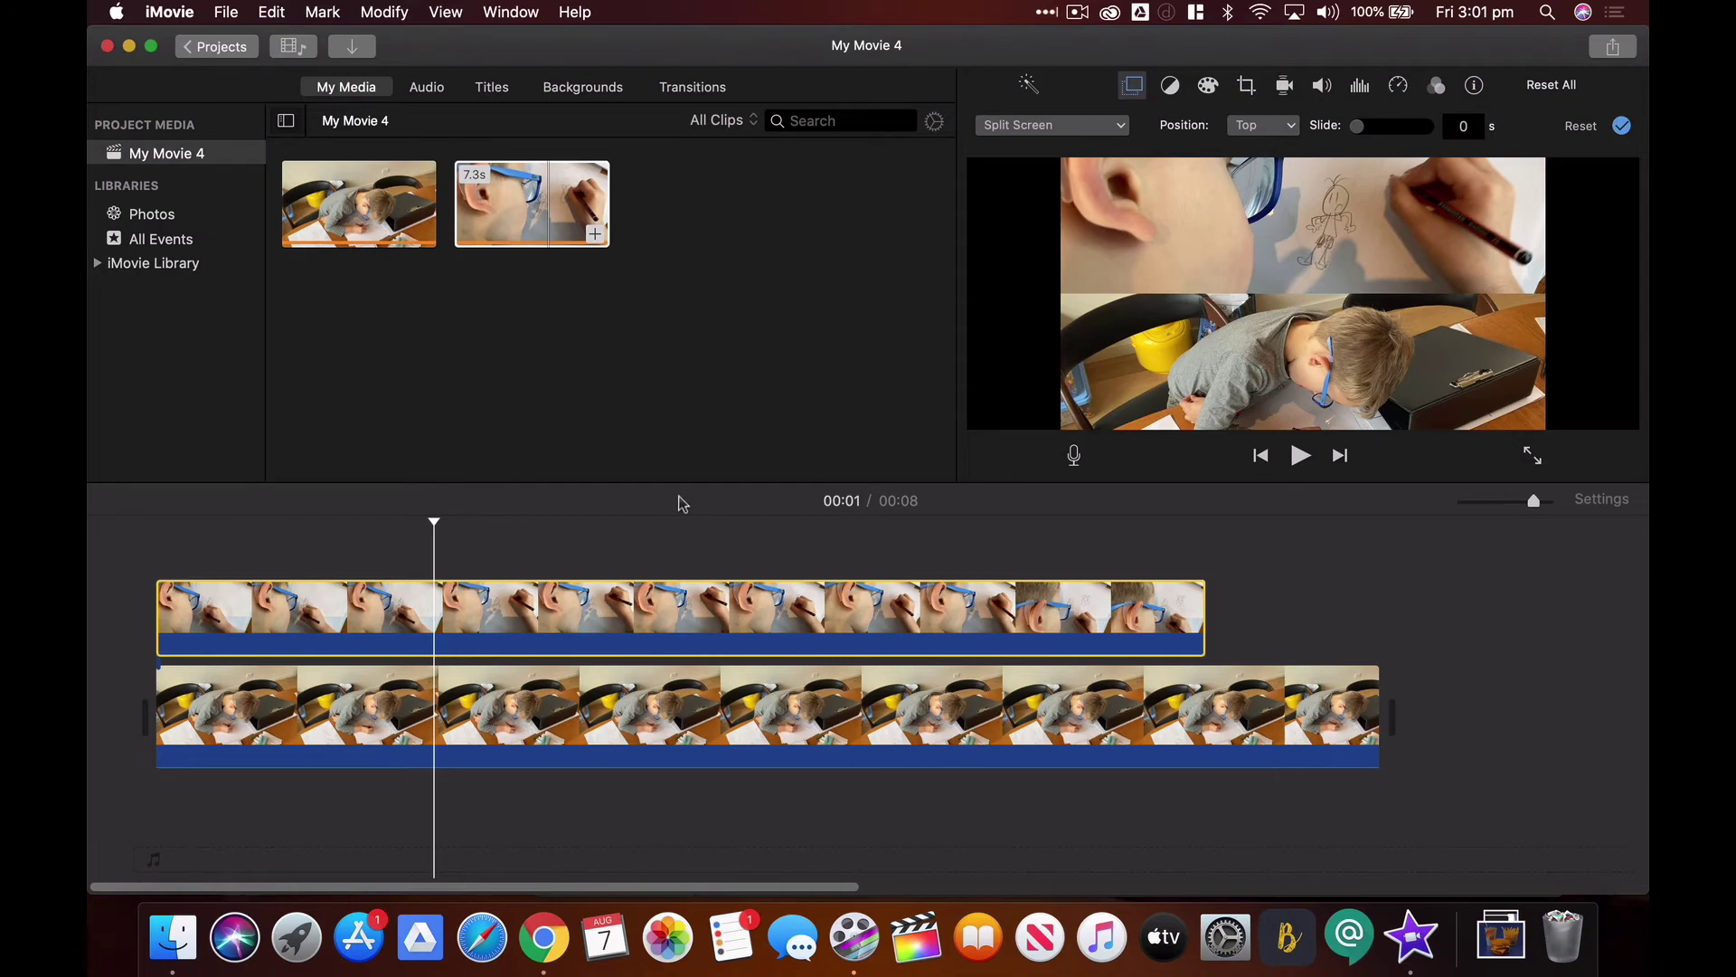
pyautogui.moveTo(435, 522); pyautogui.dragTo(715, 626)
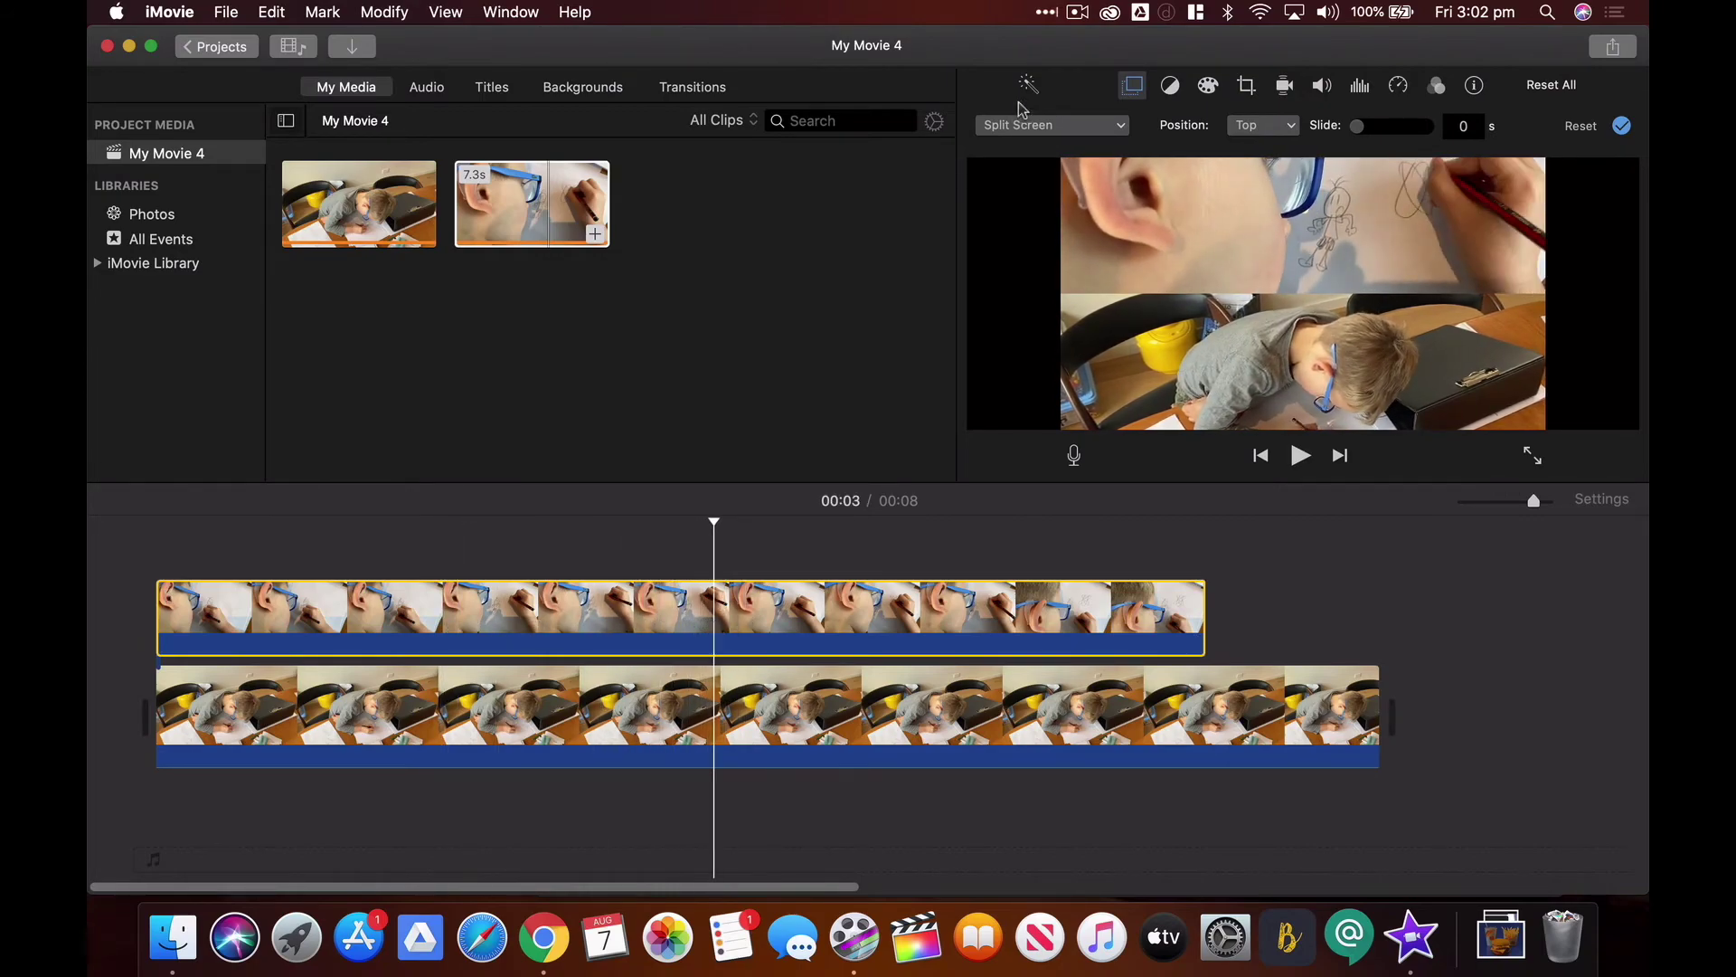
pyautogui.click(1110, 9)
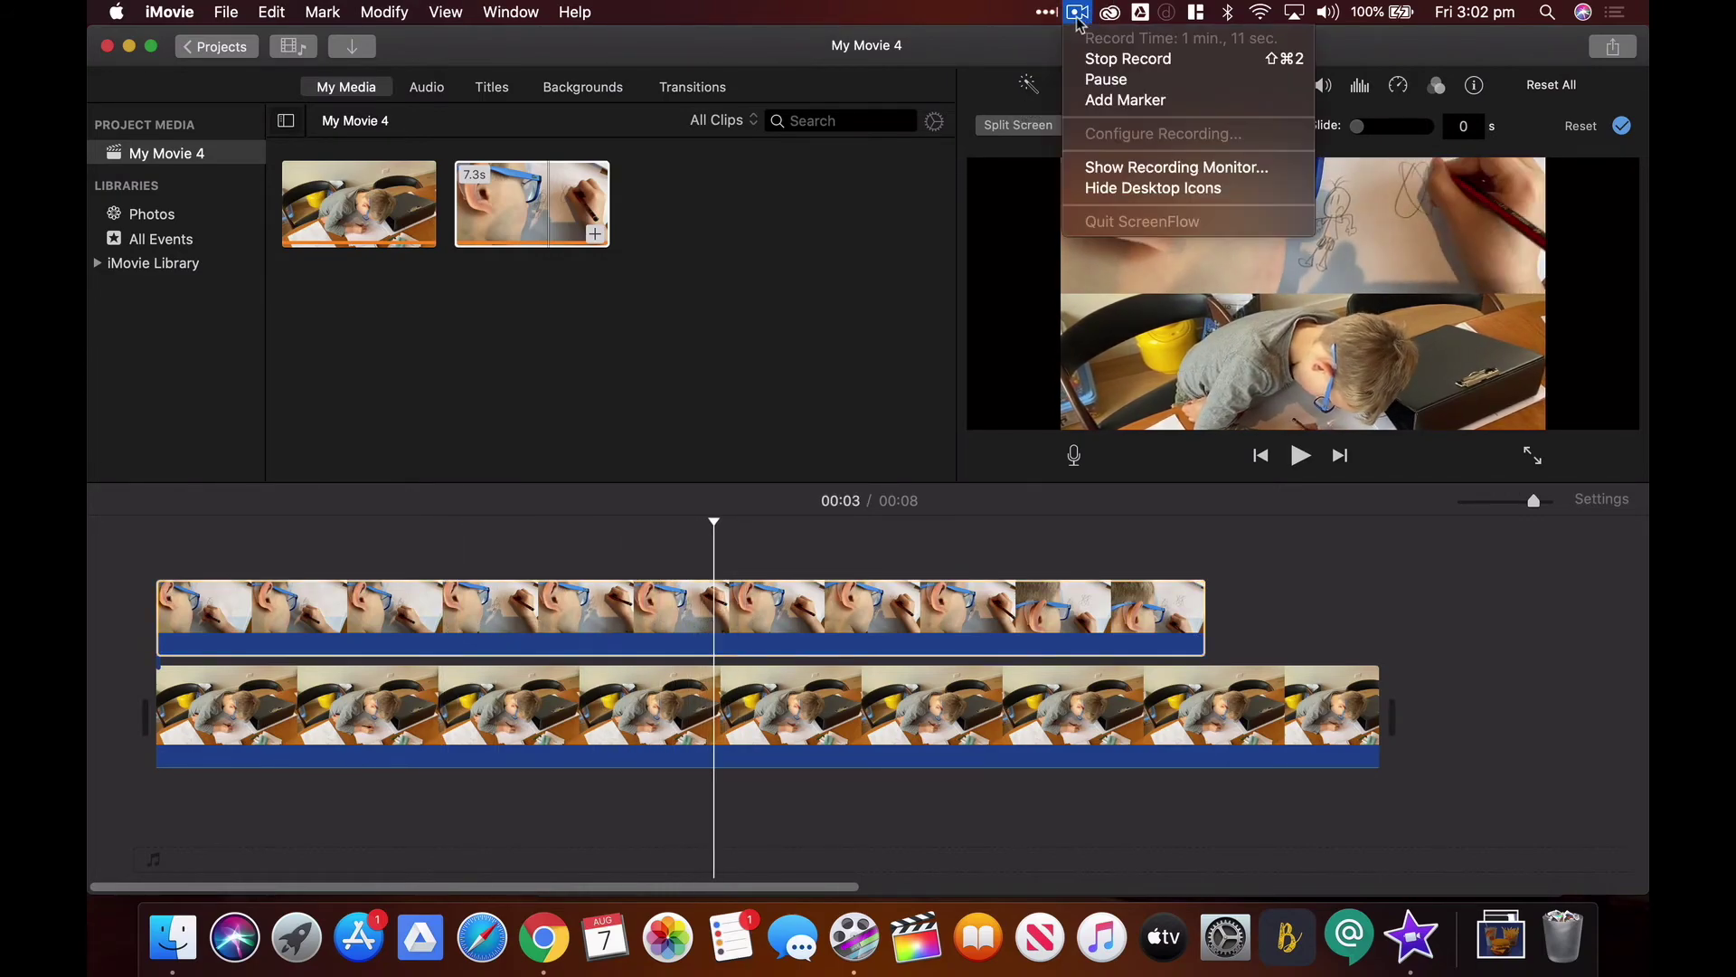
pyautogui.click(1112, 60)
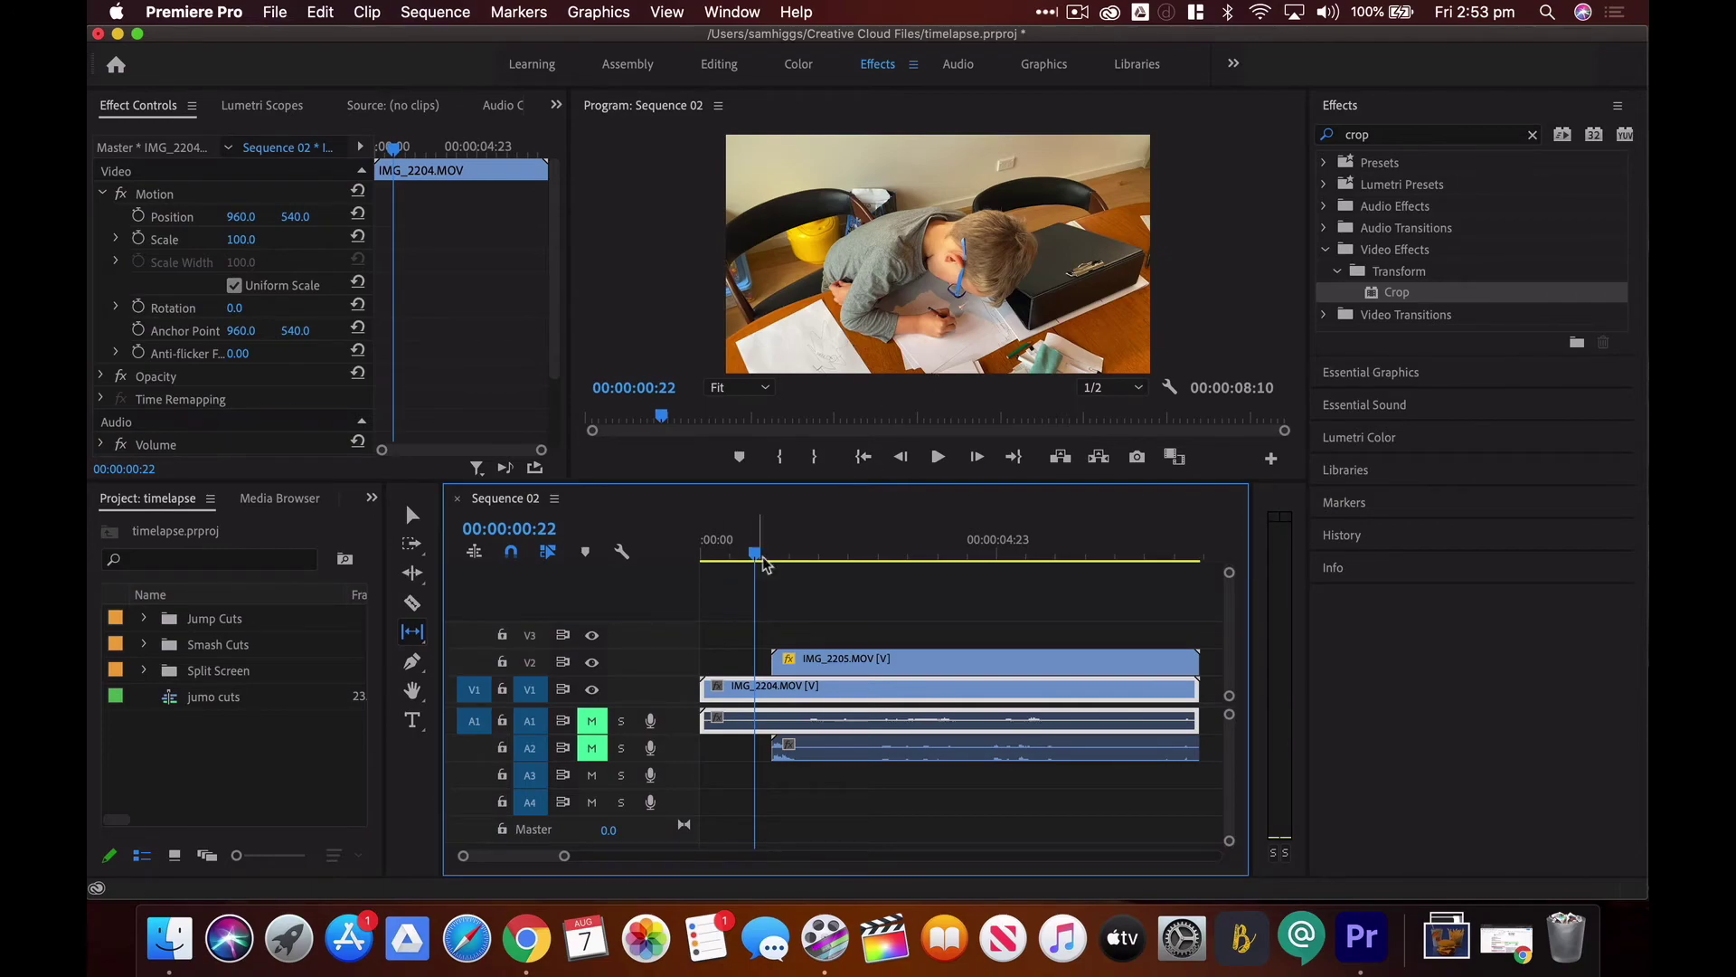
# In Premiere Pro, scrub Sequence 02 from IMG_2204.MOV alone to the section where IMG_2205.MOV overlaps it
pyautogui.moveTo(758, 560); pyautogui.dragTo(737, 574)
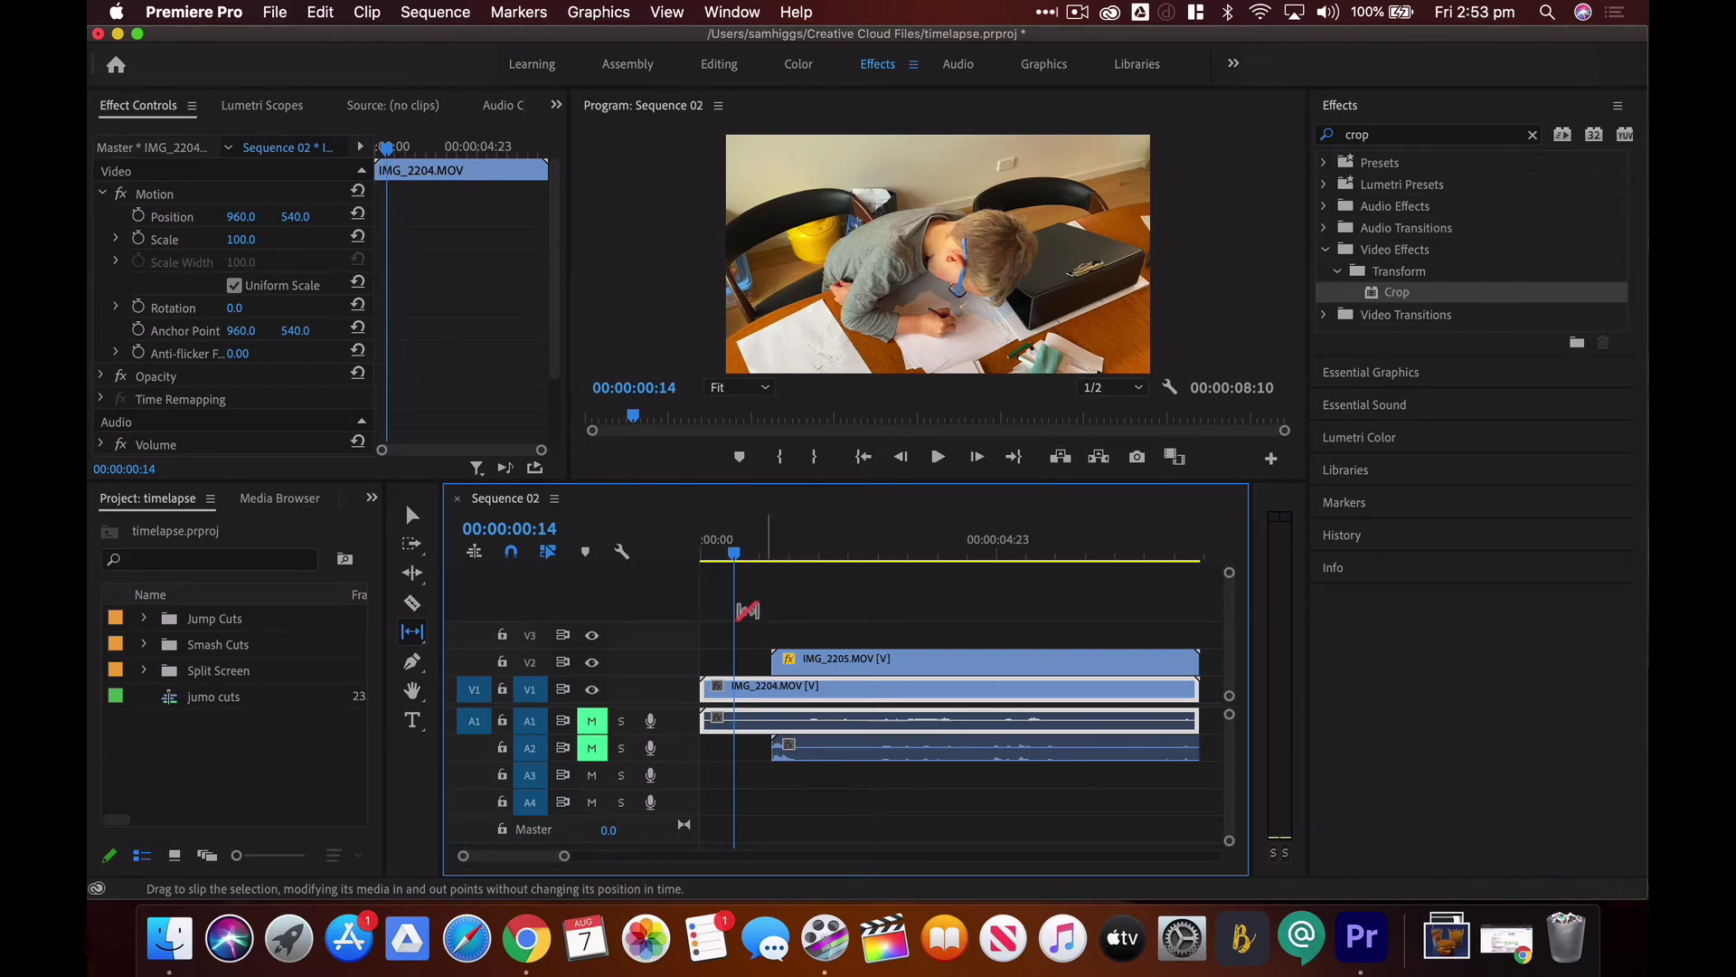
pyautogui.moveTo(732, 562); pyautogui.dragTo(846, 562)
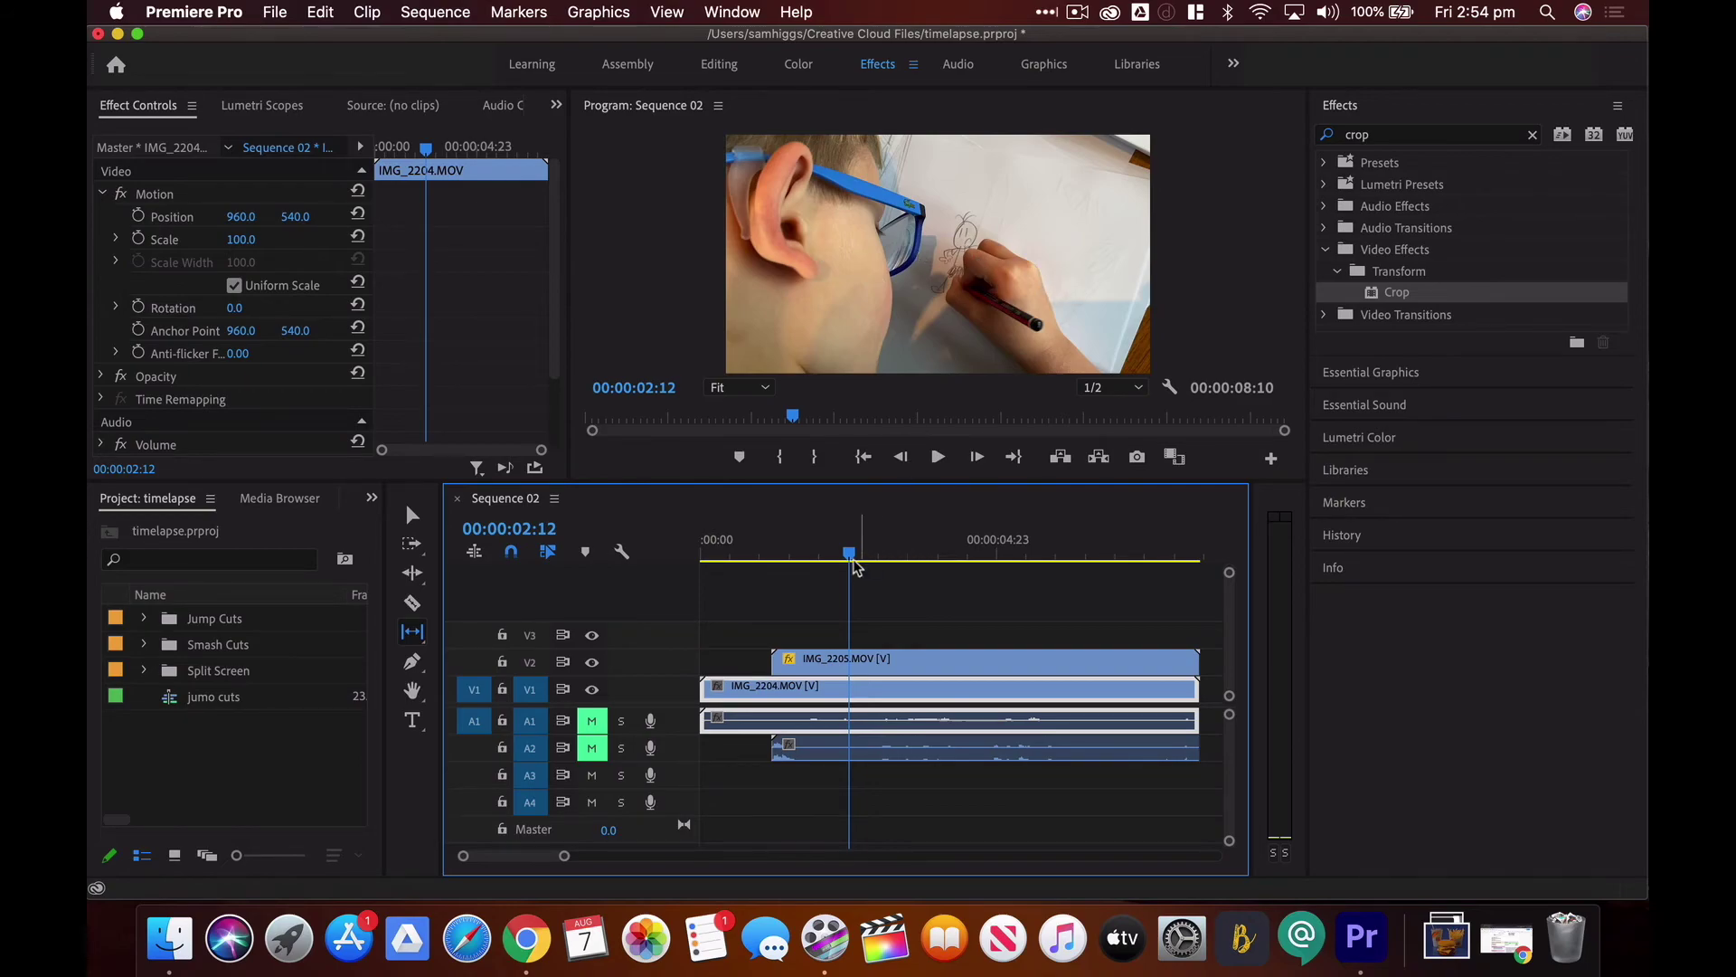
pyautogui.moveTo(849, 557)
pyautogui.mouseDown()
pyautogui.moveTo(748, 562)
pyautogui.moveTo(841, 562)
pyautogui.mouseUp()
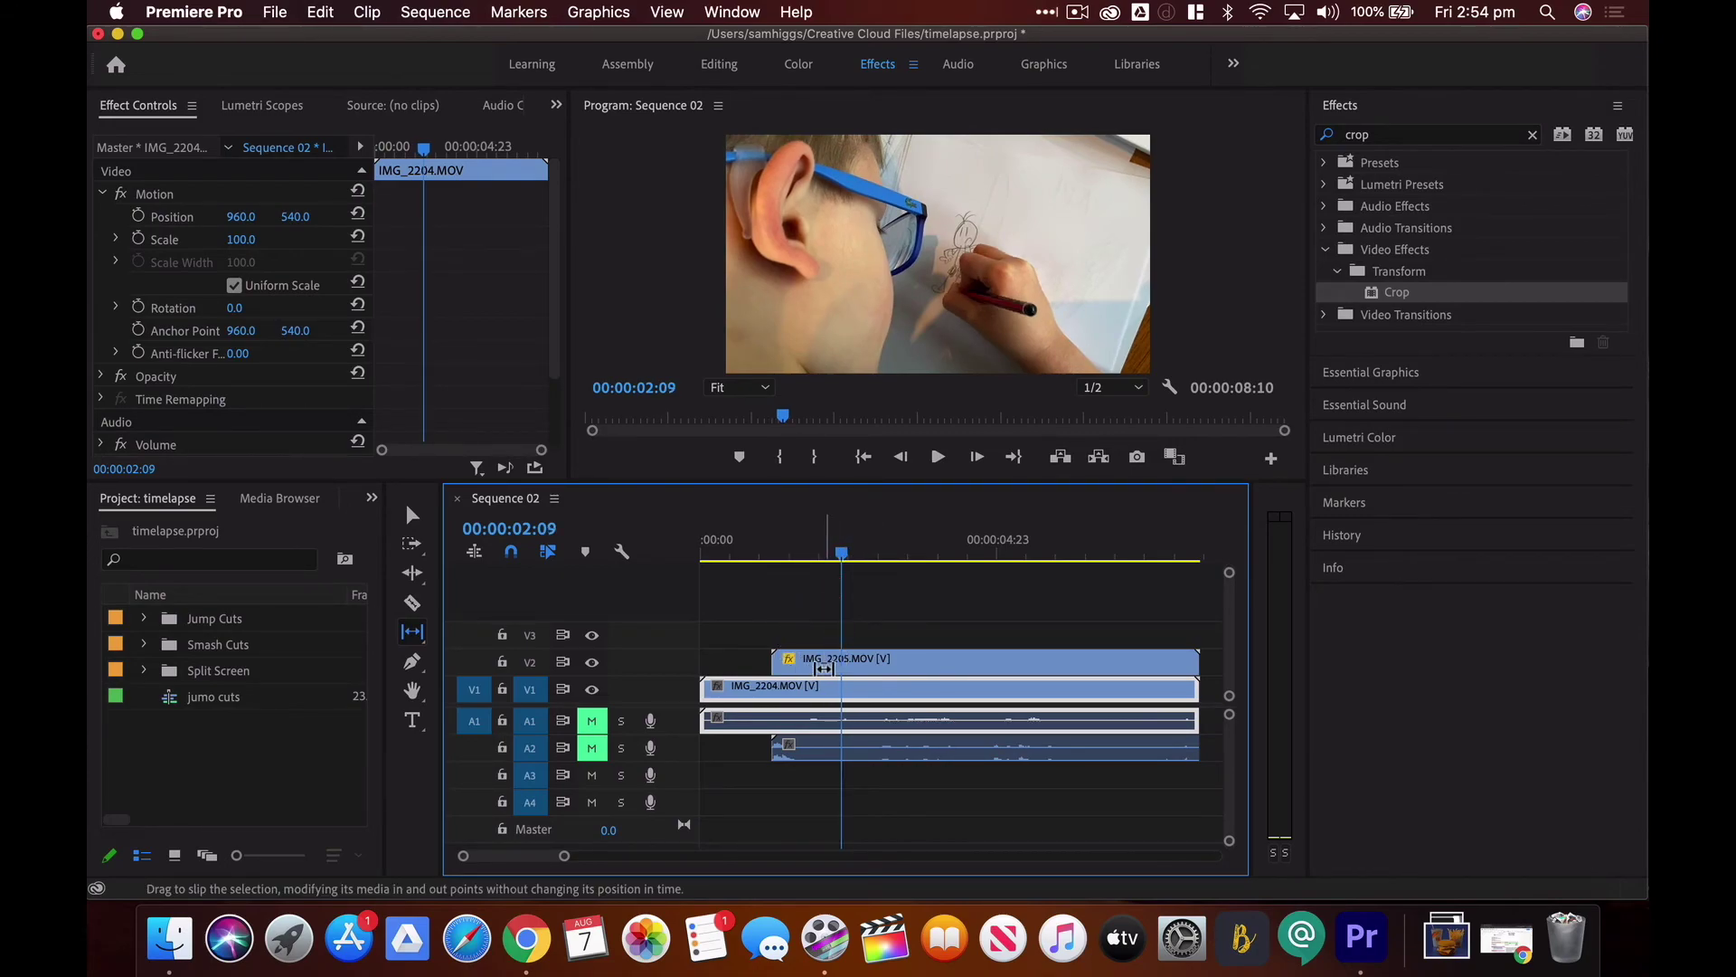
# Move IMG_2205.MOV on V2 to the start of Sequence 02 and park the playhead at 00:00:01:18
pyautogui.moveTo(812, 660); pyautogui.dragTo(739, 653)
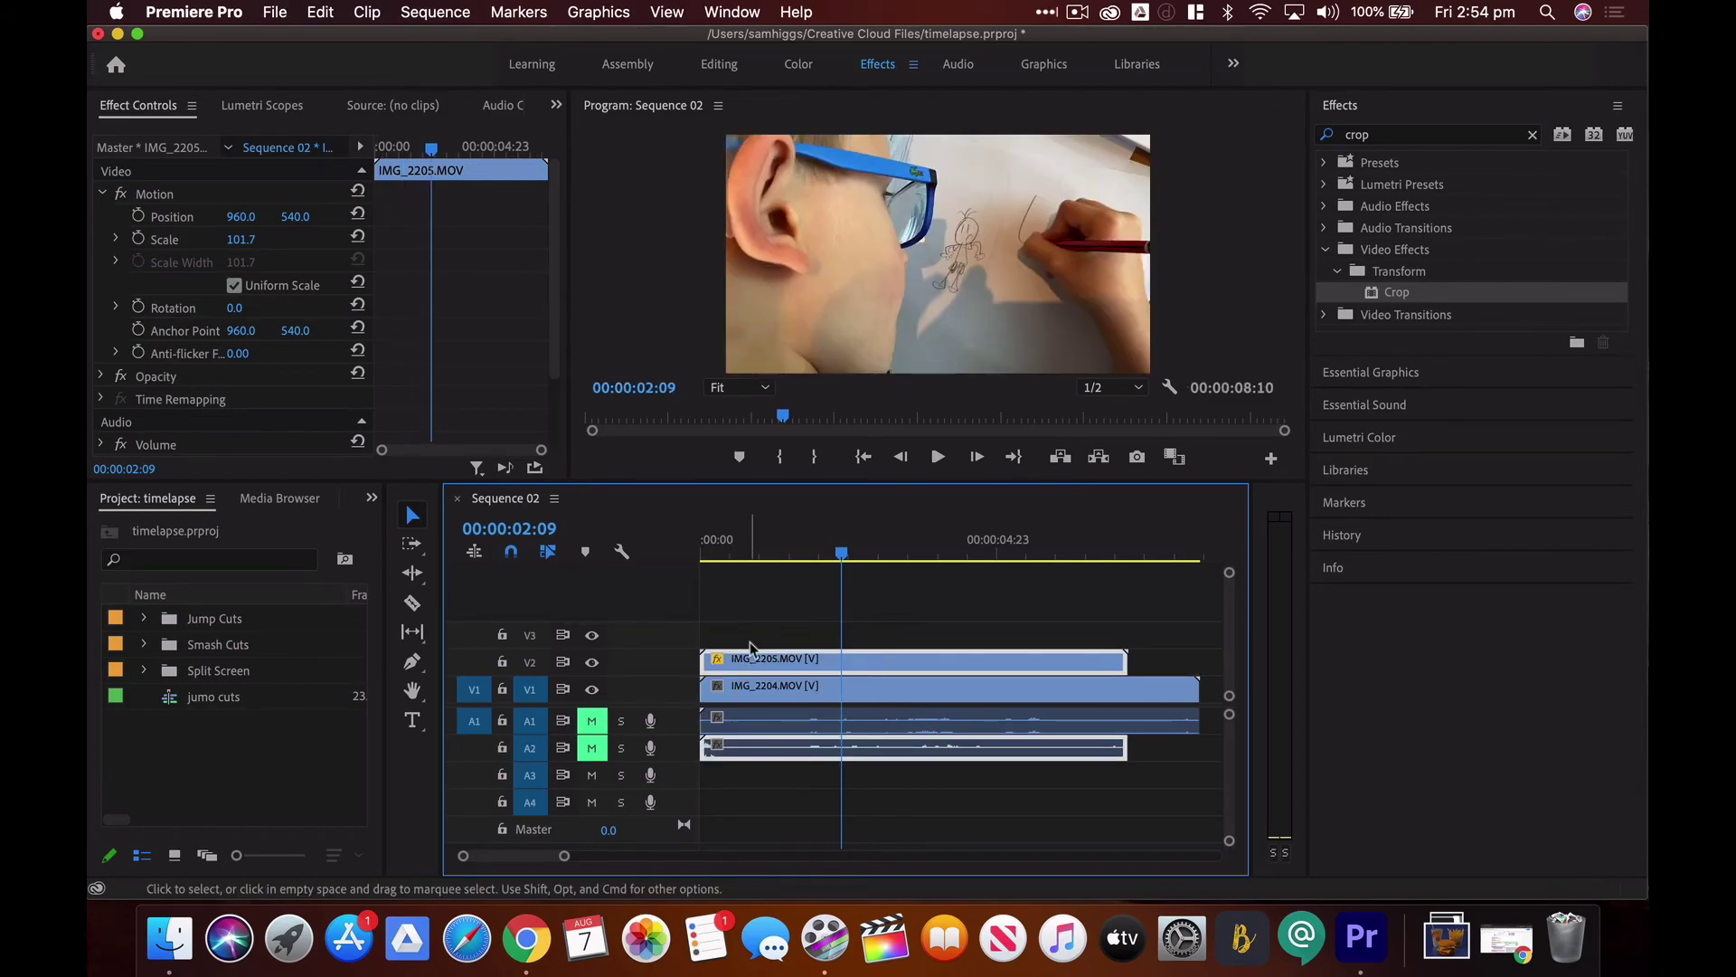
pyautogui.moveTo(841, 553); pyautogui.dragTo(801, 577)
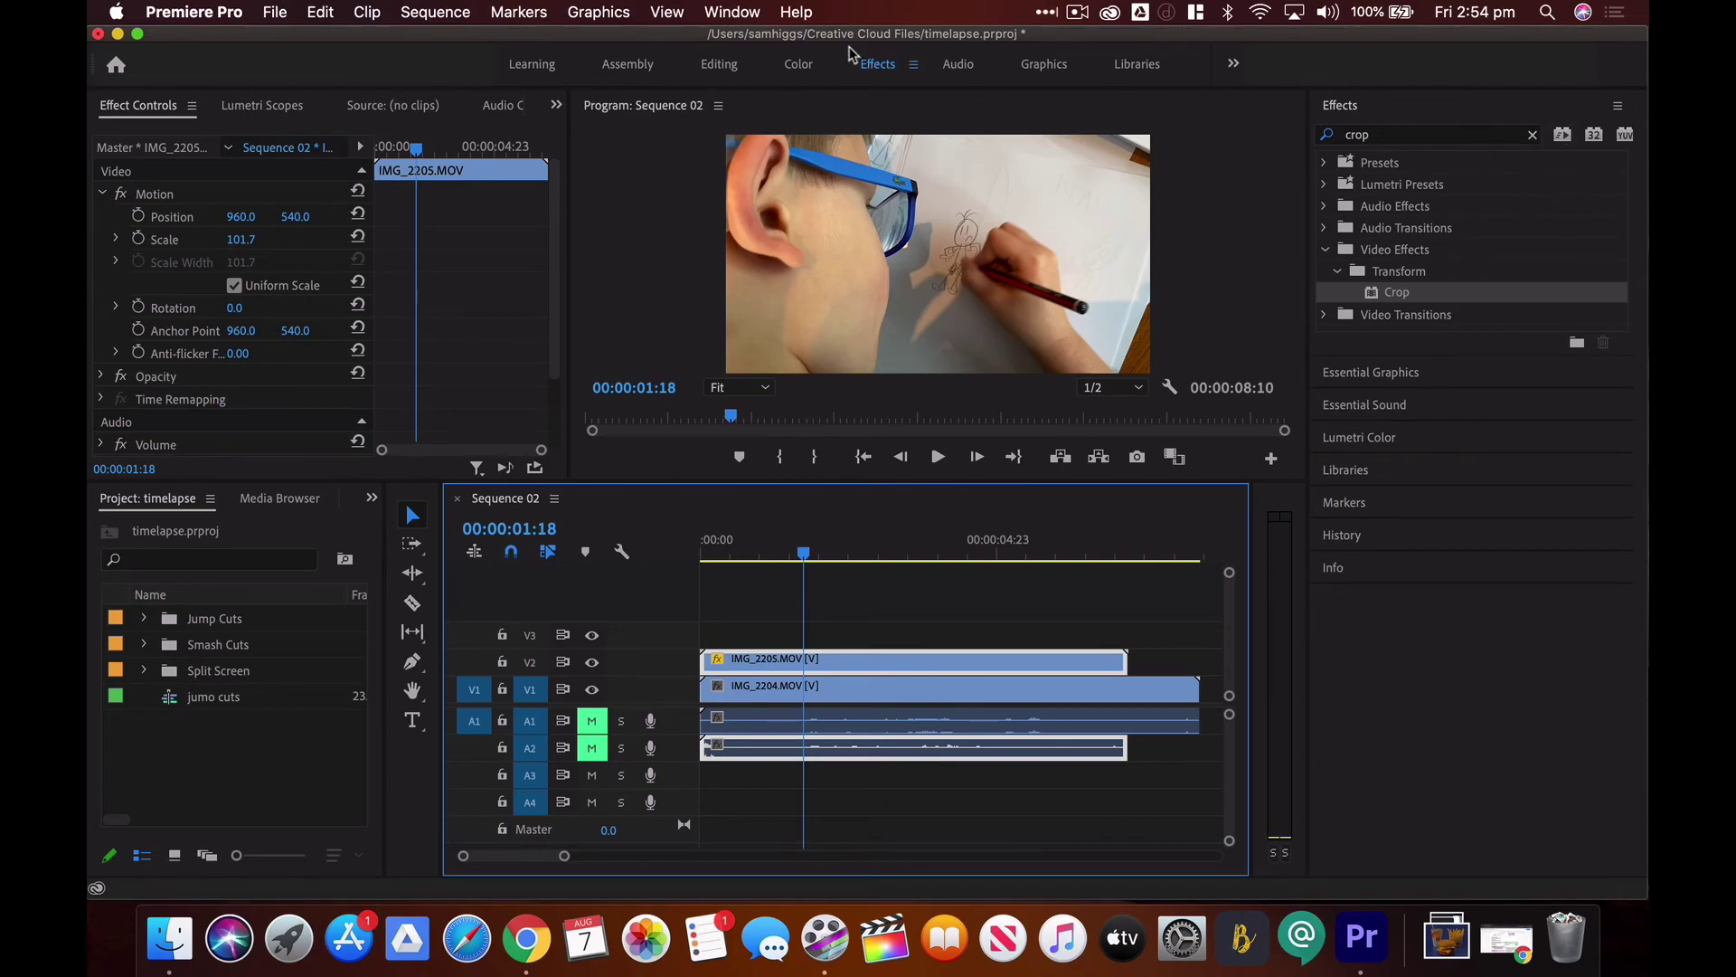
# Apply the Crop video effect to IMG_2205.MOV on V2
pyautogui.click(733, 13)
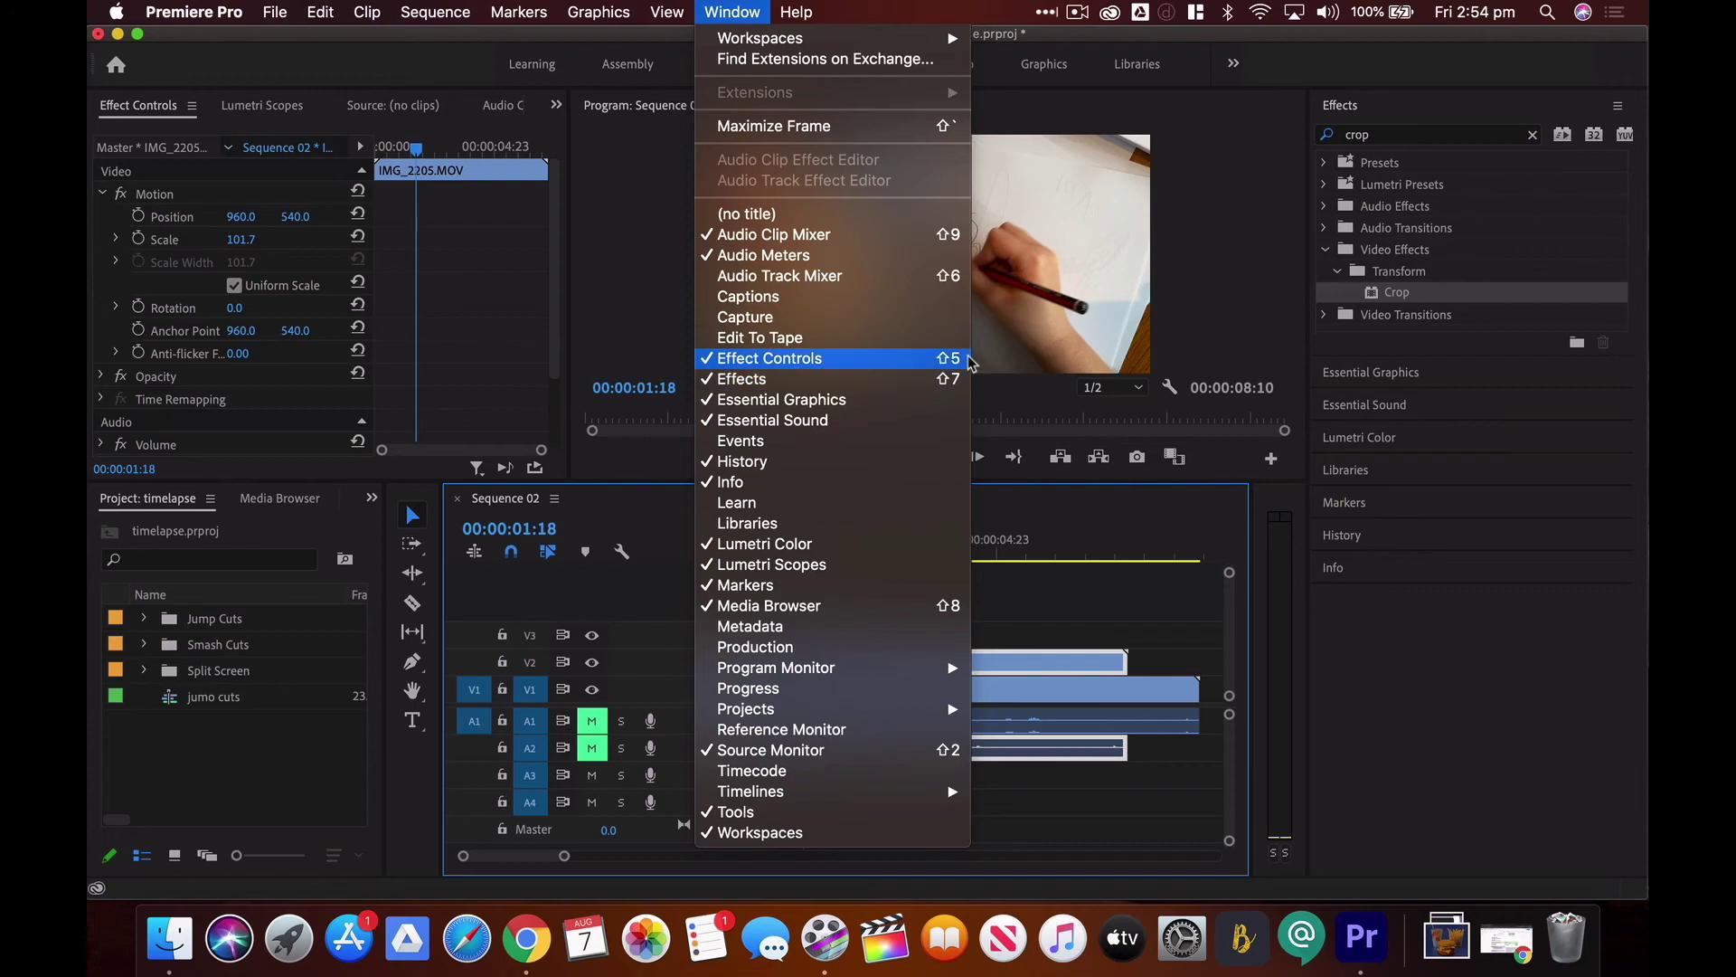
pyautogui.click(1325, 47)
pyautogui.click(1356, 136)
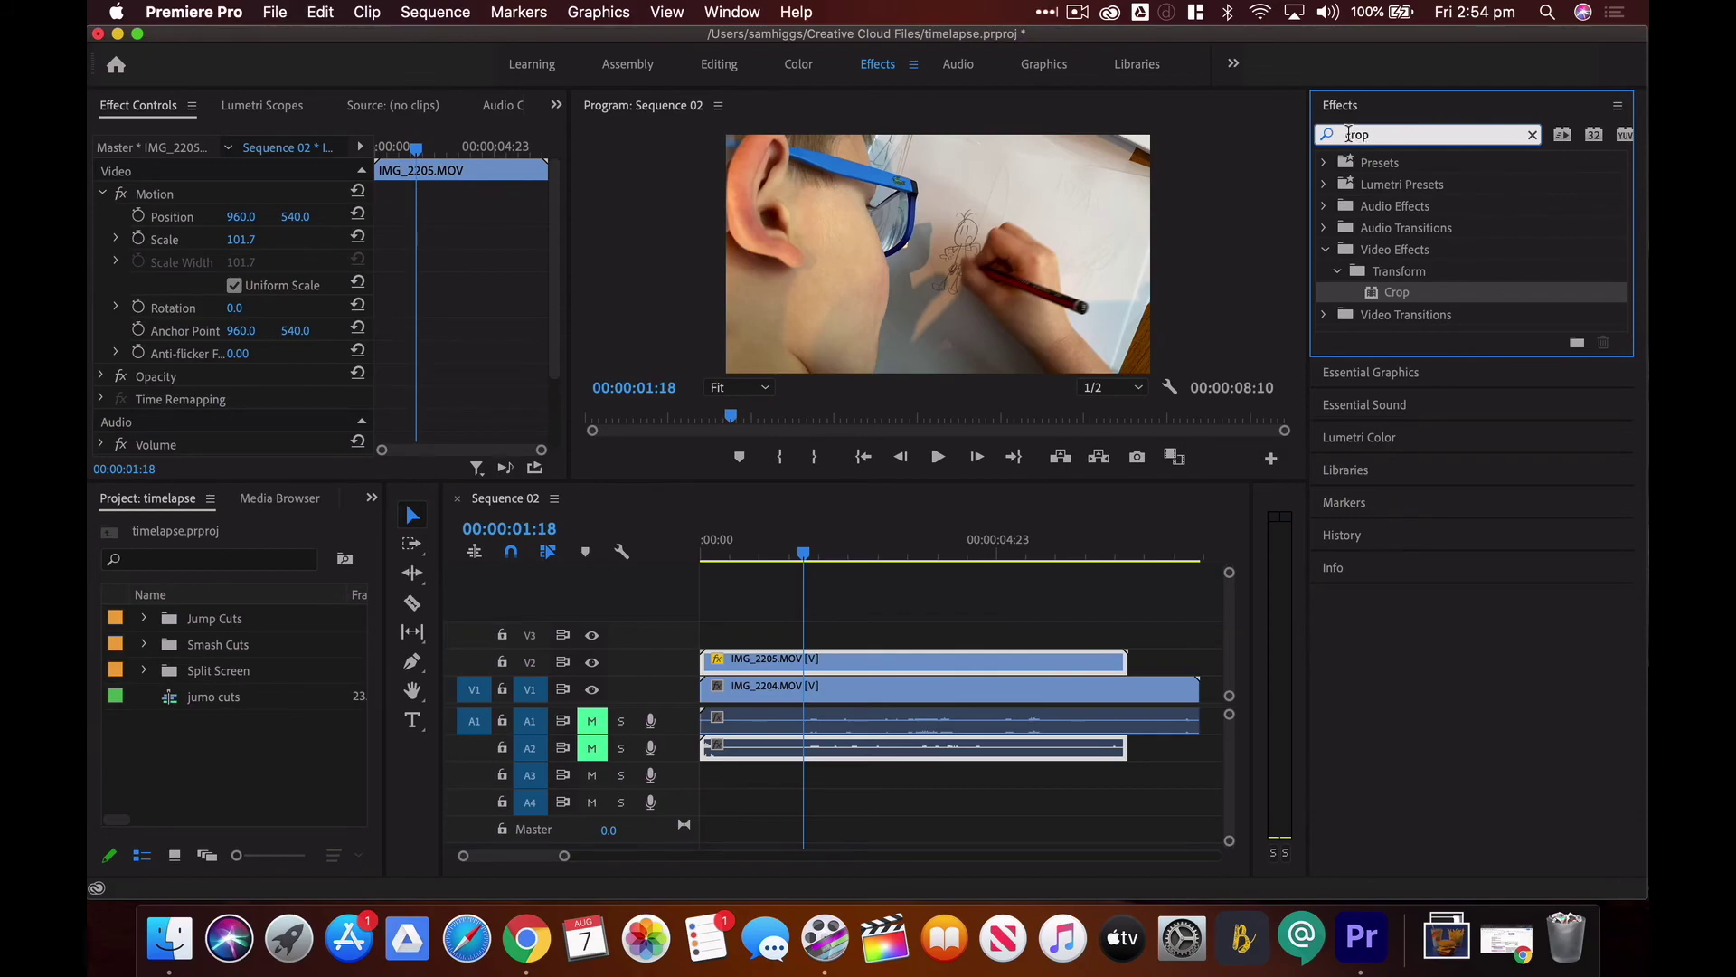
pyautogui.click(1391, 298)
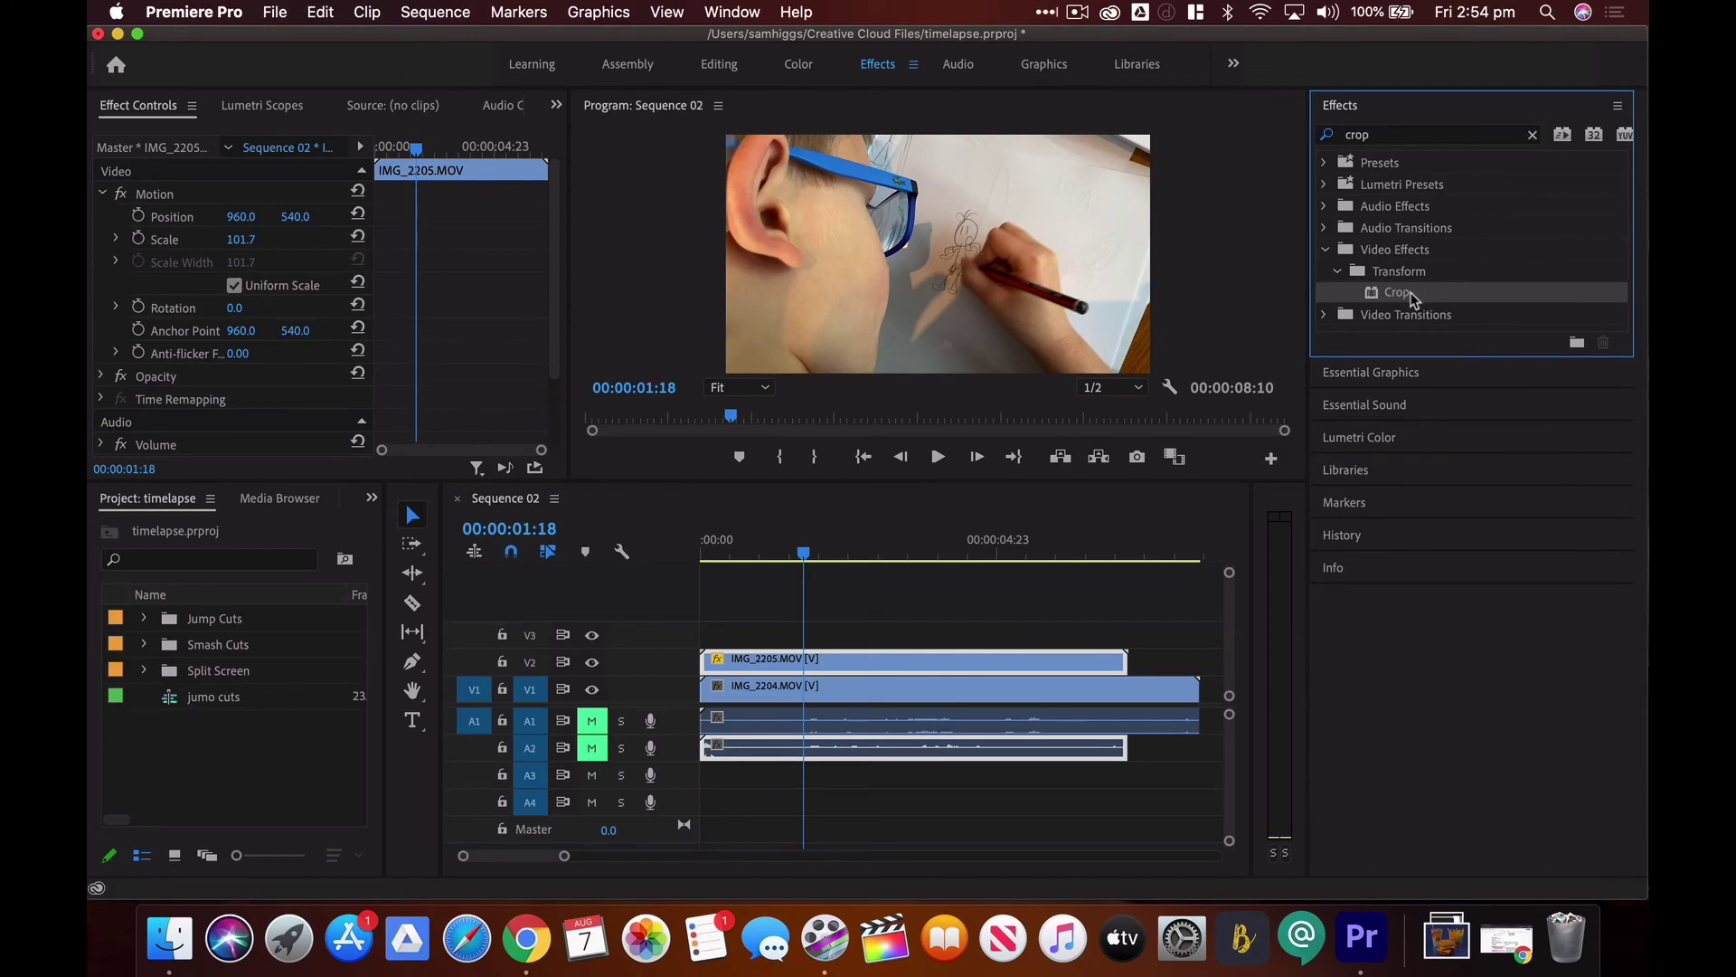
pyautogui.moveTo(1164, 382); pyautogui.dragTo(914, 662)
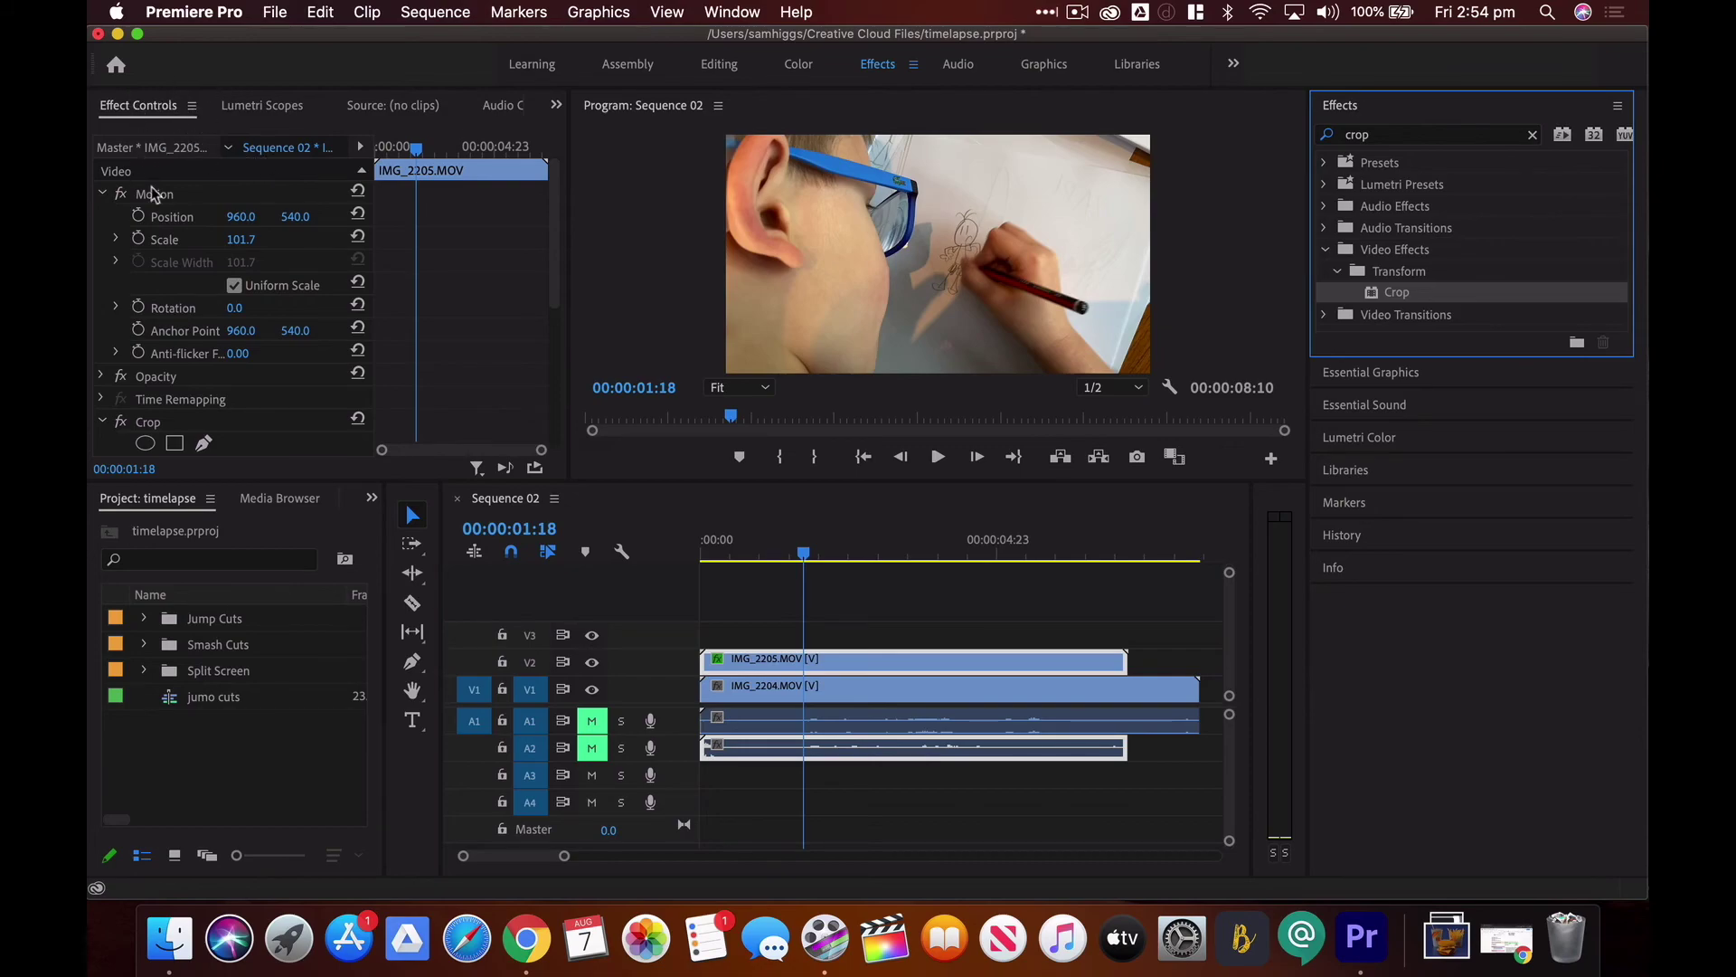
# Crop IMG_2205.MOV to a horizontal band with Top at 22.9 % and Bottom at 30.1 %
pyautogui.scroll(-4, 143, 268)
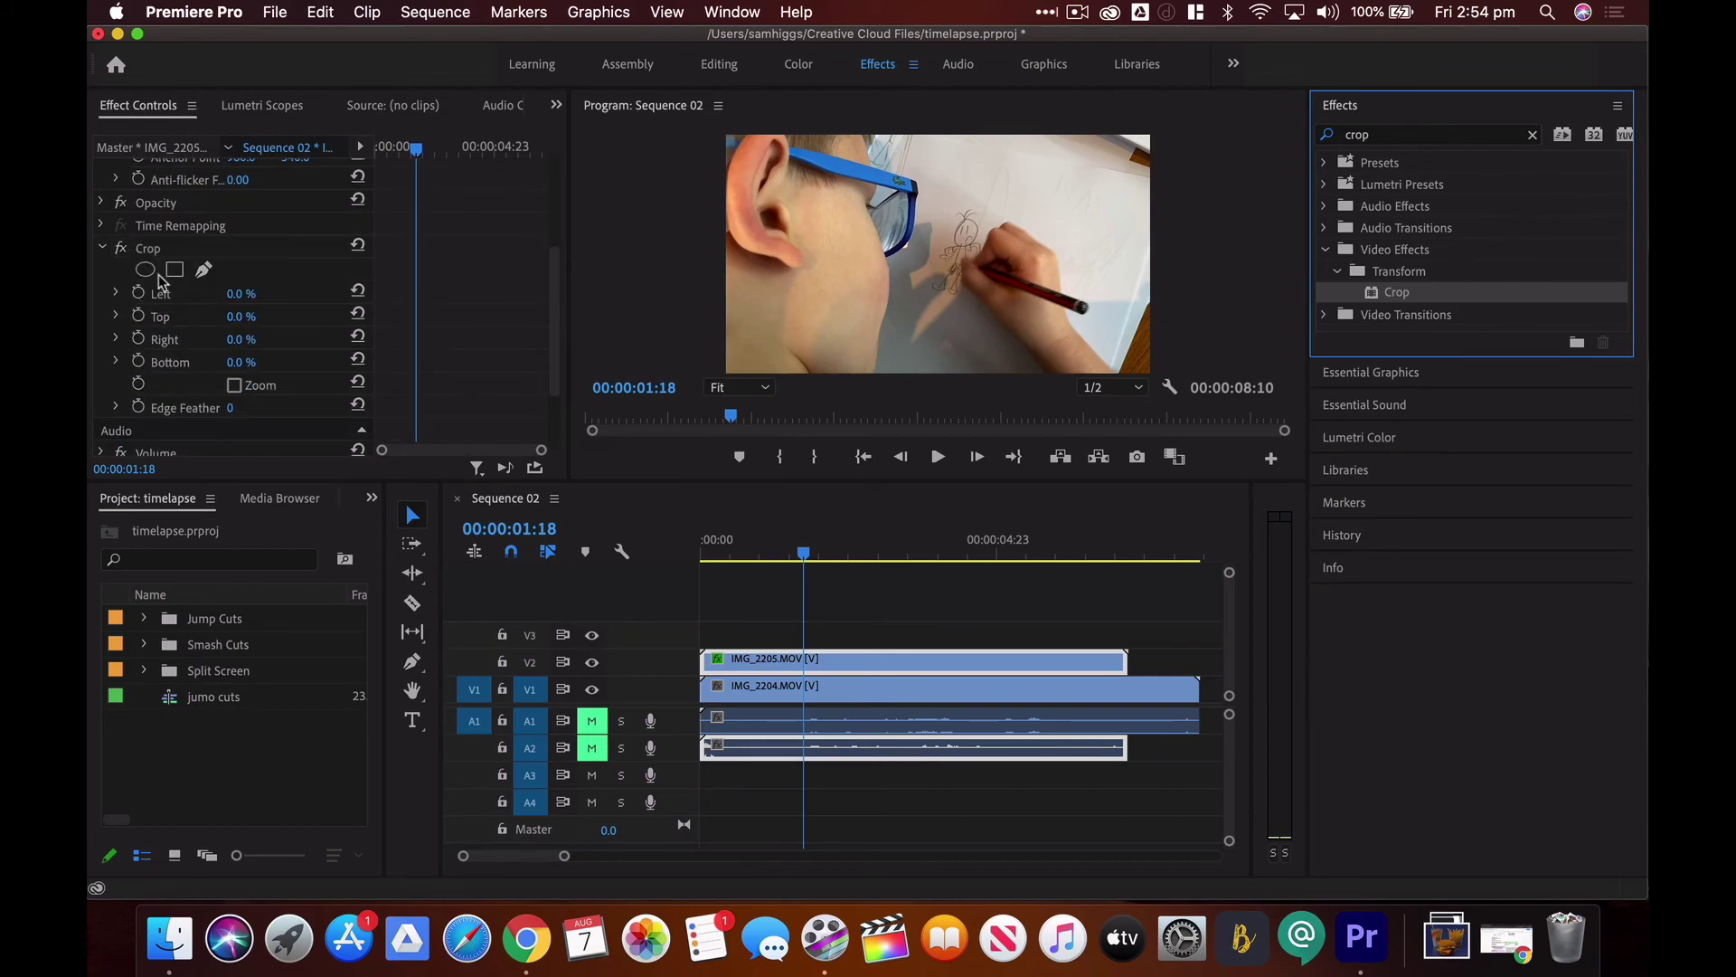
pyautogui.click(233, 318)
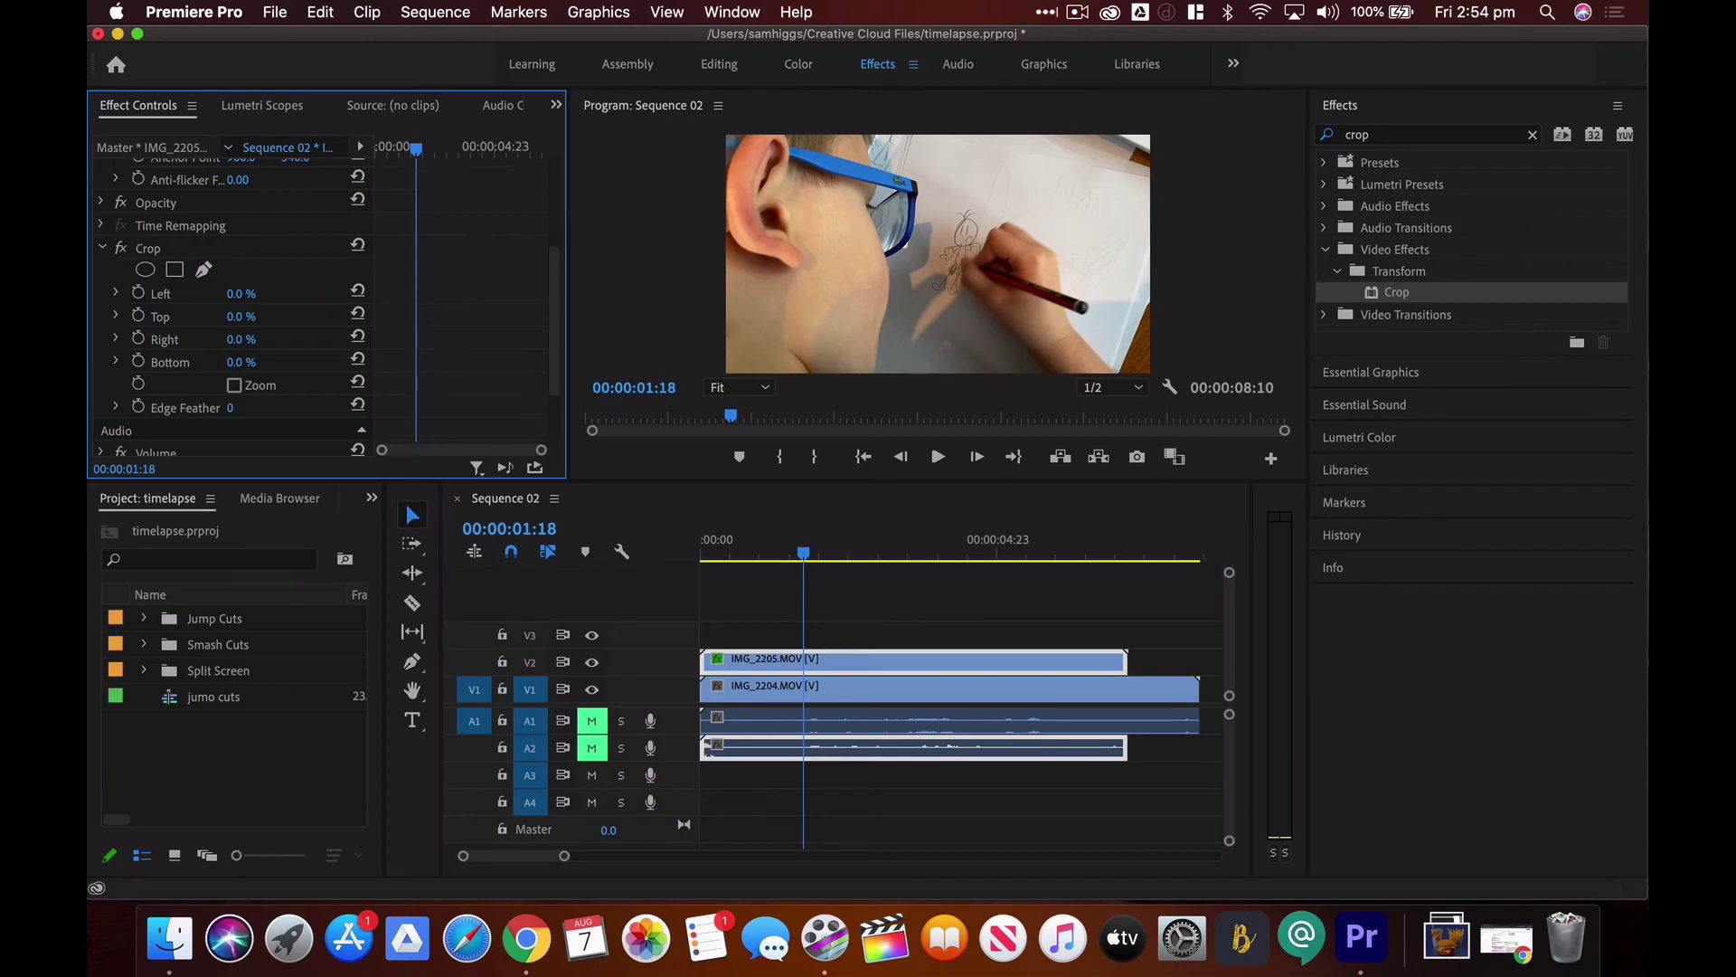
pyautogui.moveTo(241, 316); pyautogui.dragTo(280, 317)
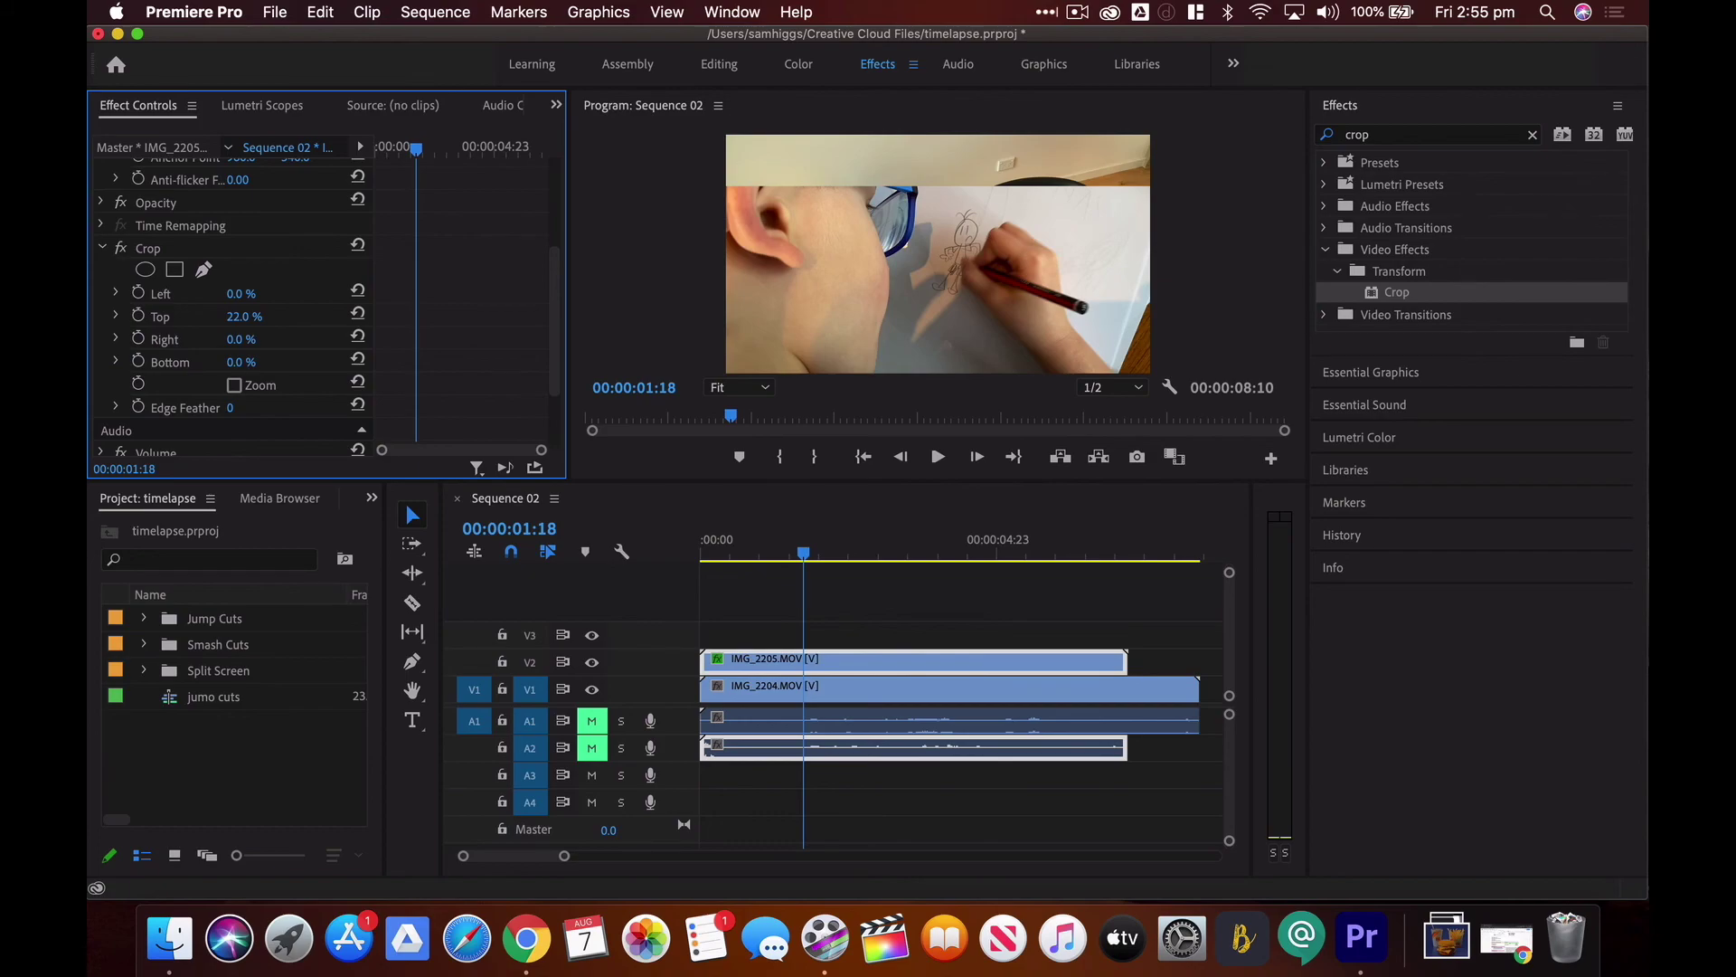
pyautogui.click(247, 360)
pyautogui.write('8')
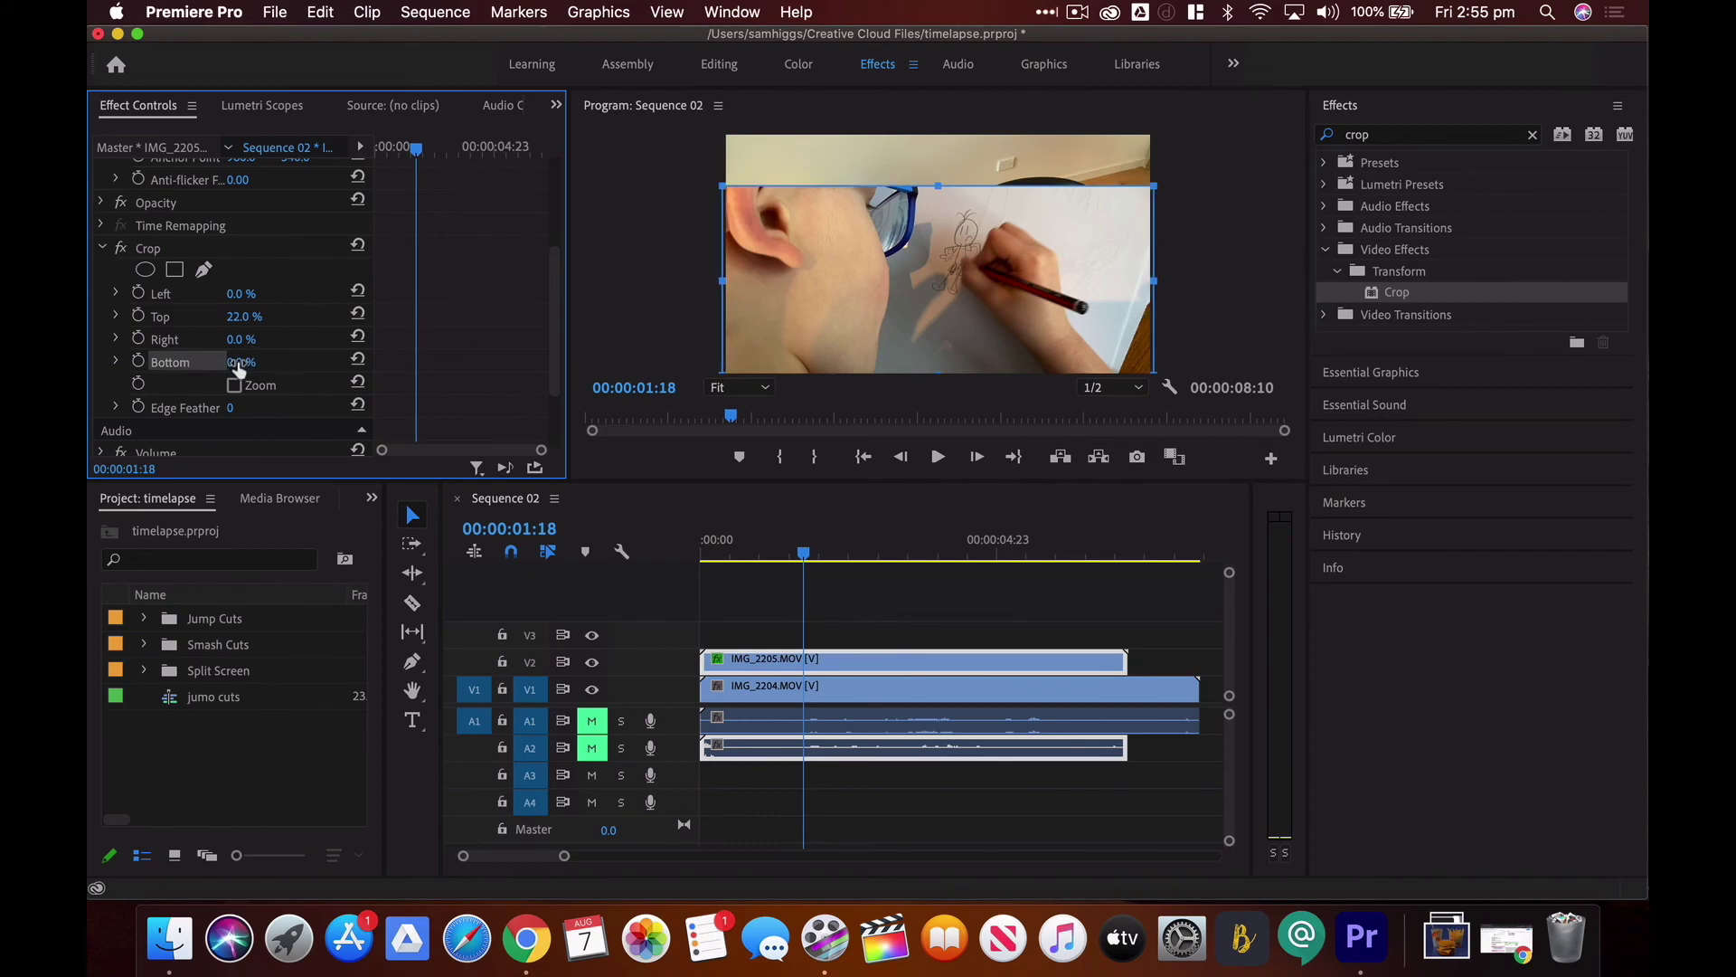
pyautogui.press('Return')
pyautogui.moveTo(241, 362); pyautogui.dragTo(265, 362)
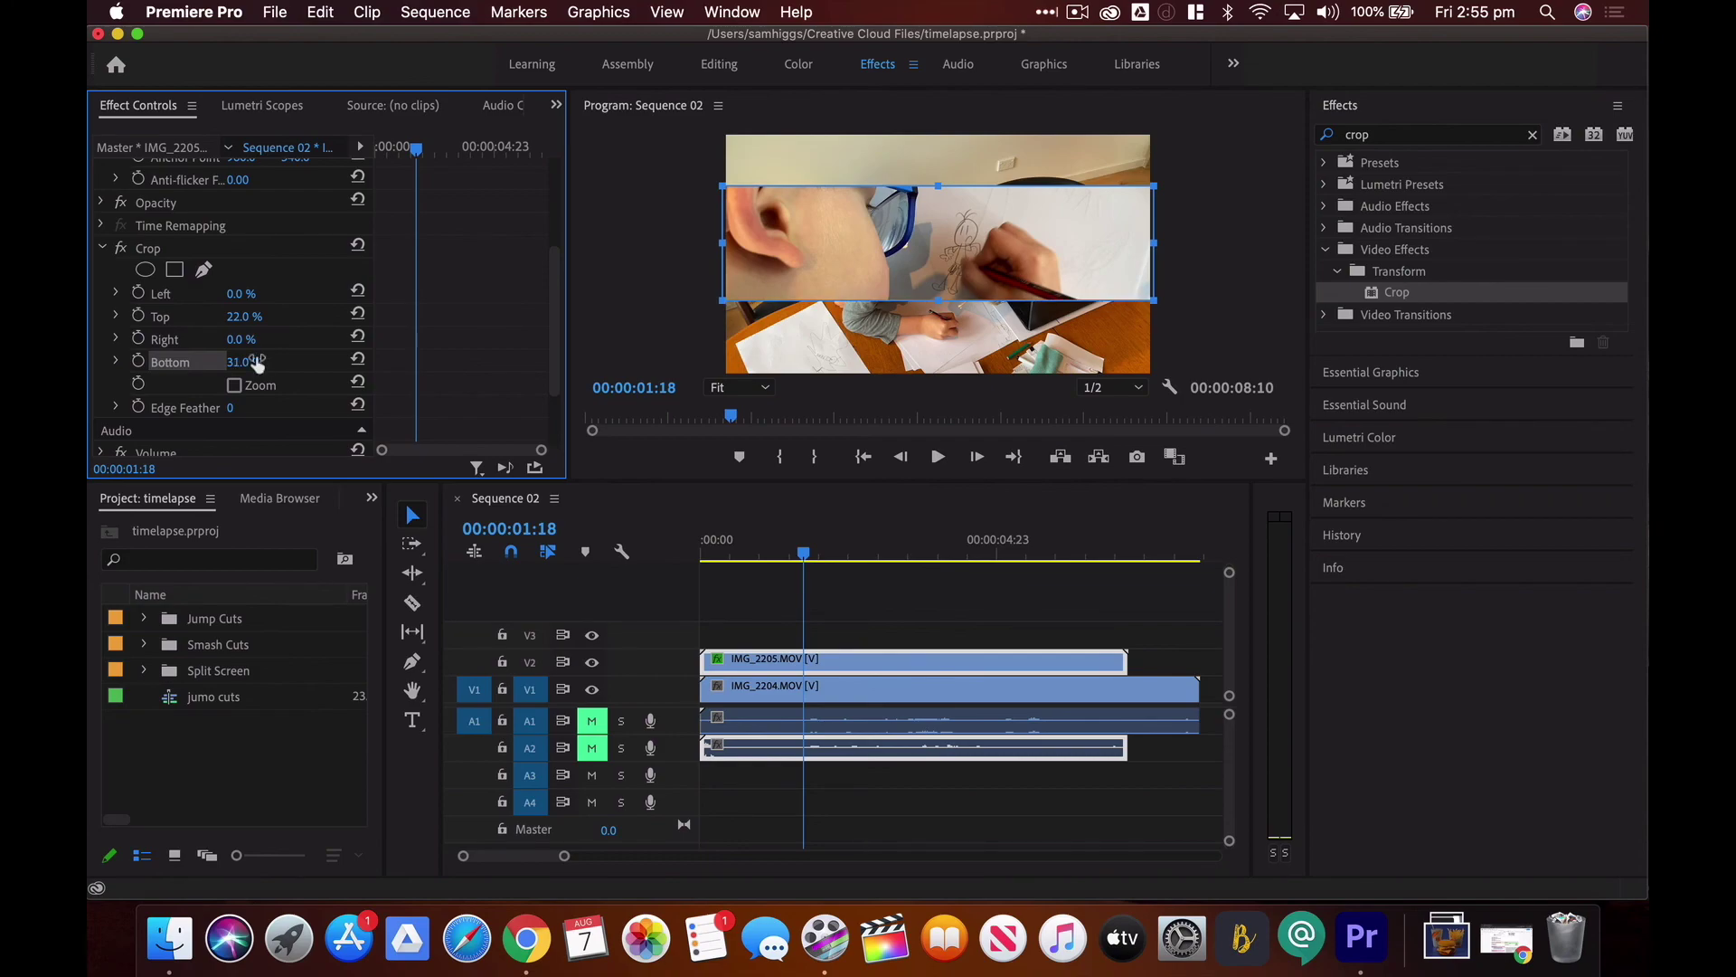
pyautogui.moveTo(855, 262)
pyautogui.mouseDown()
pyautogui.moveTo(859, 213)
pyautogui.moveTo(860, 264)
pyautogui.mouseUp()
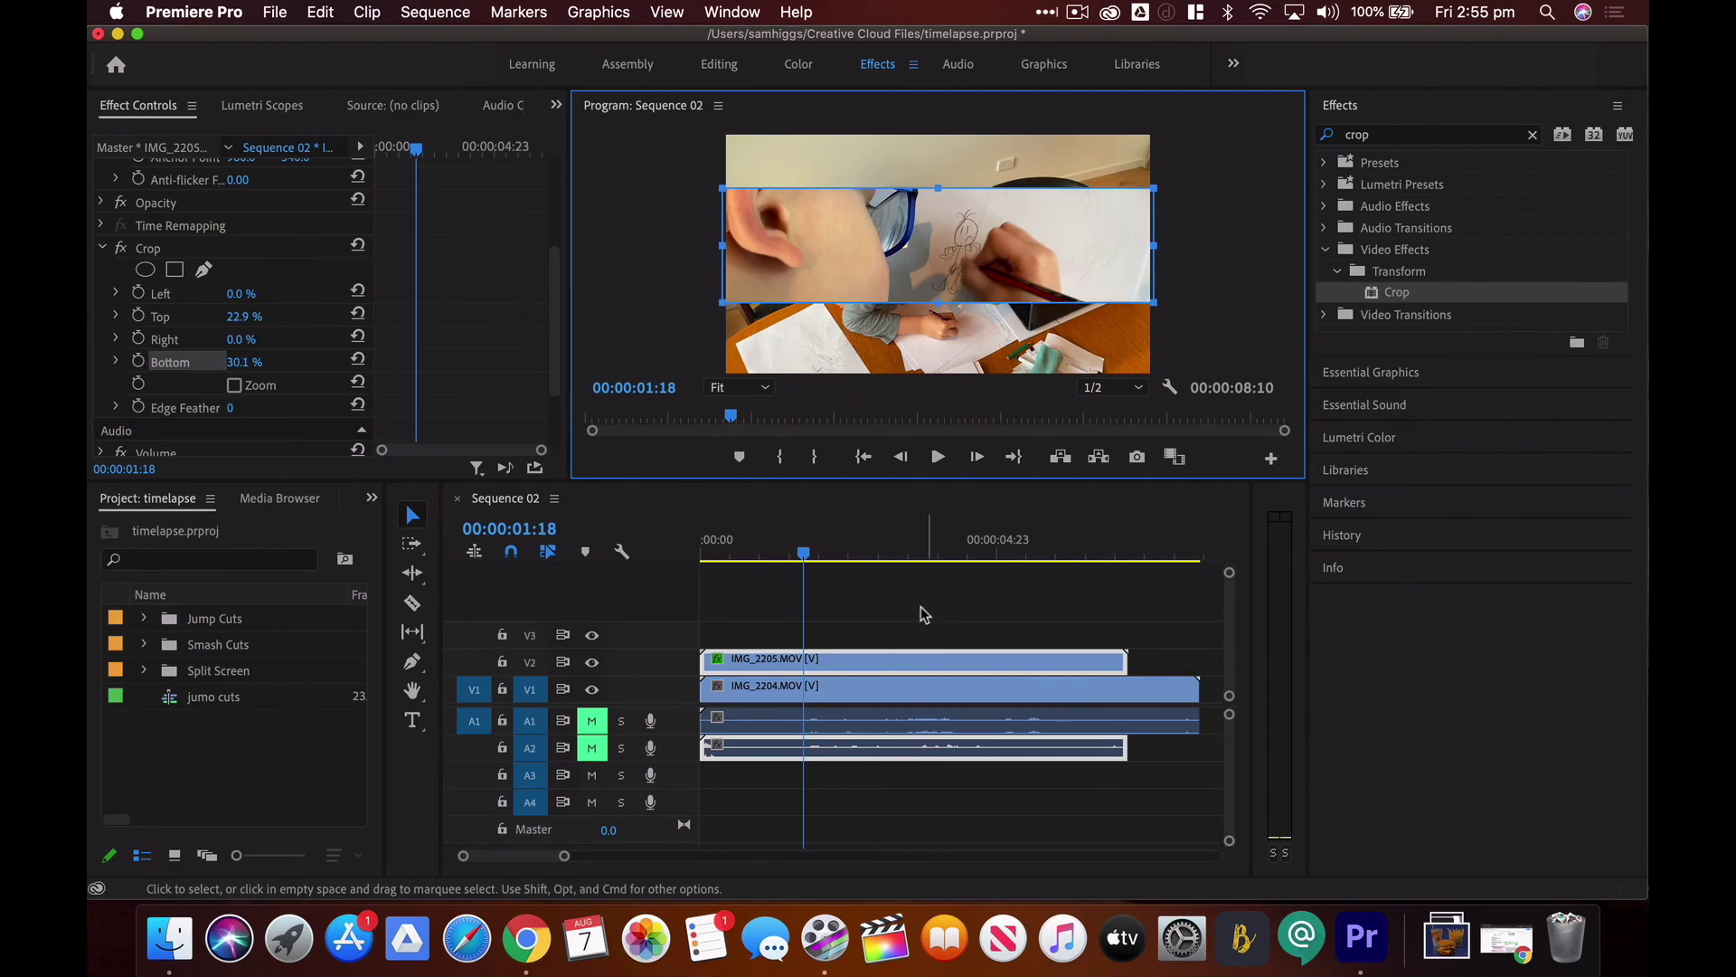
# Move the cropped IMG_2205.MOV up to position 955.1, 284.7, and shift IMG_2204.MOV down so the boy's head sits in the frame's lower half
pyautogui.click(887, 624)
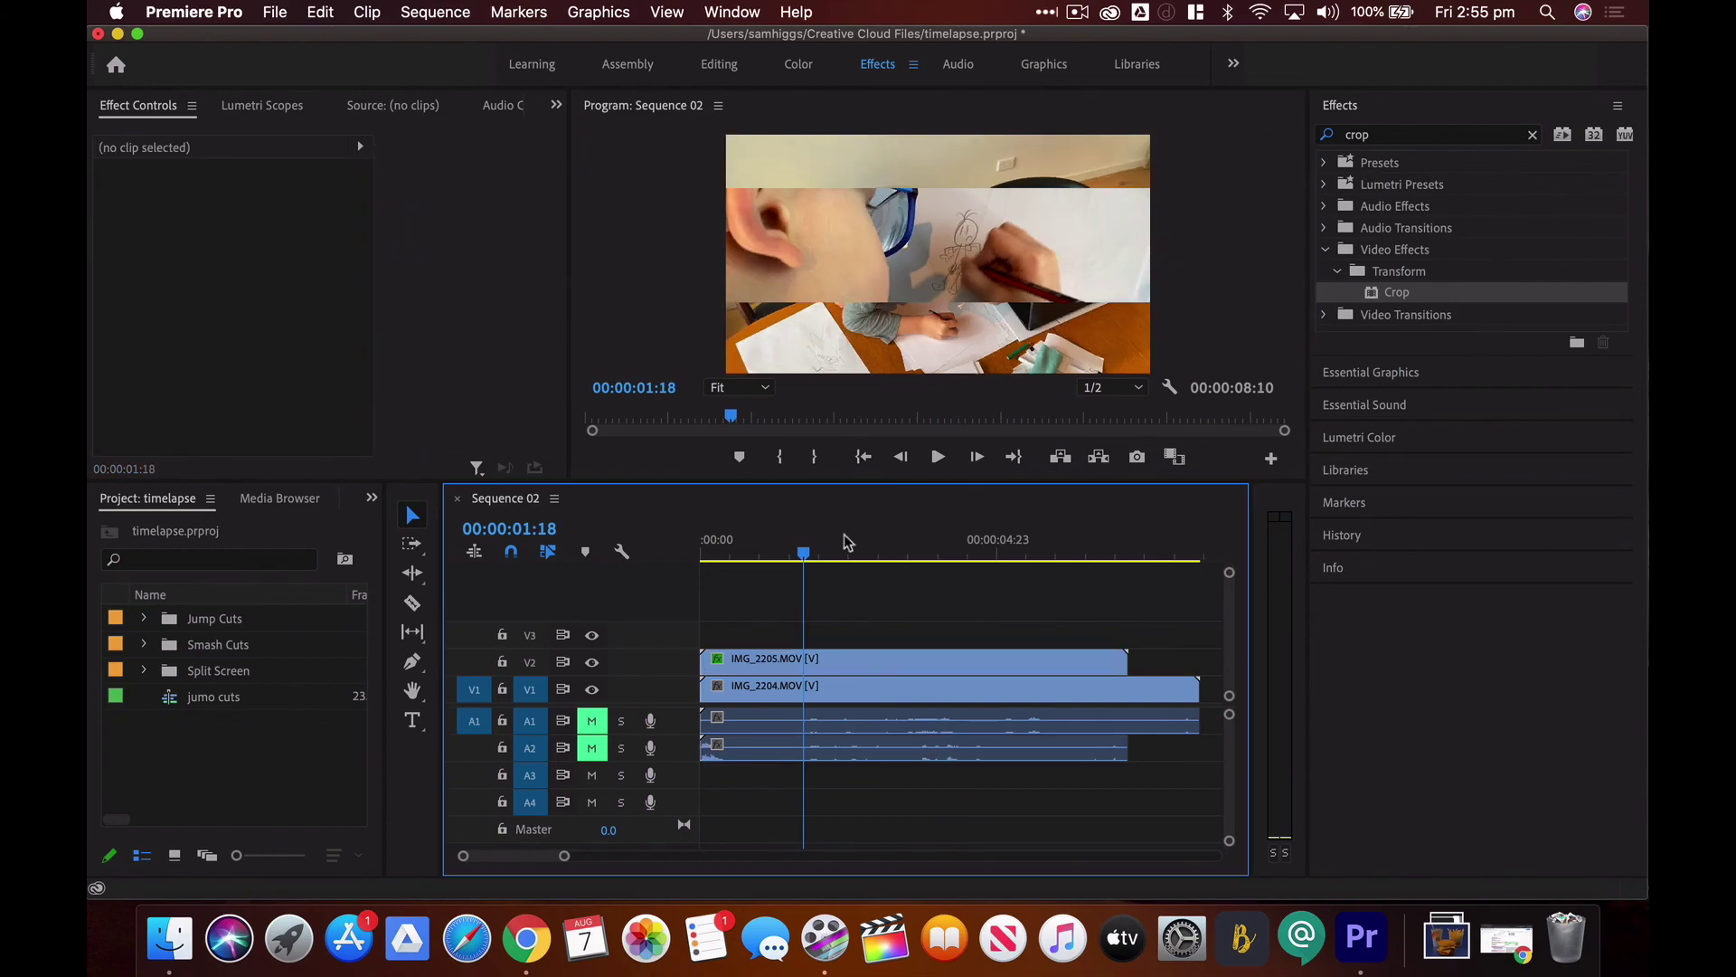
pyautogui.click(816, 664)
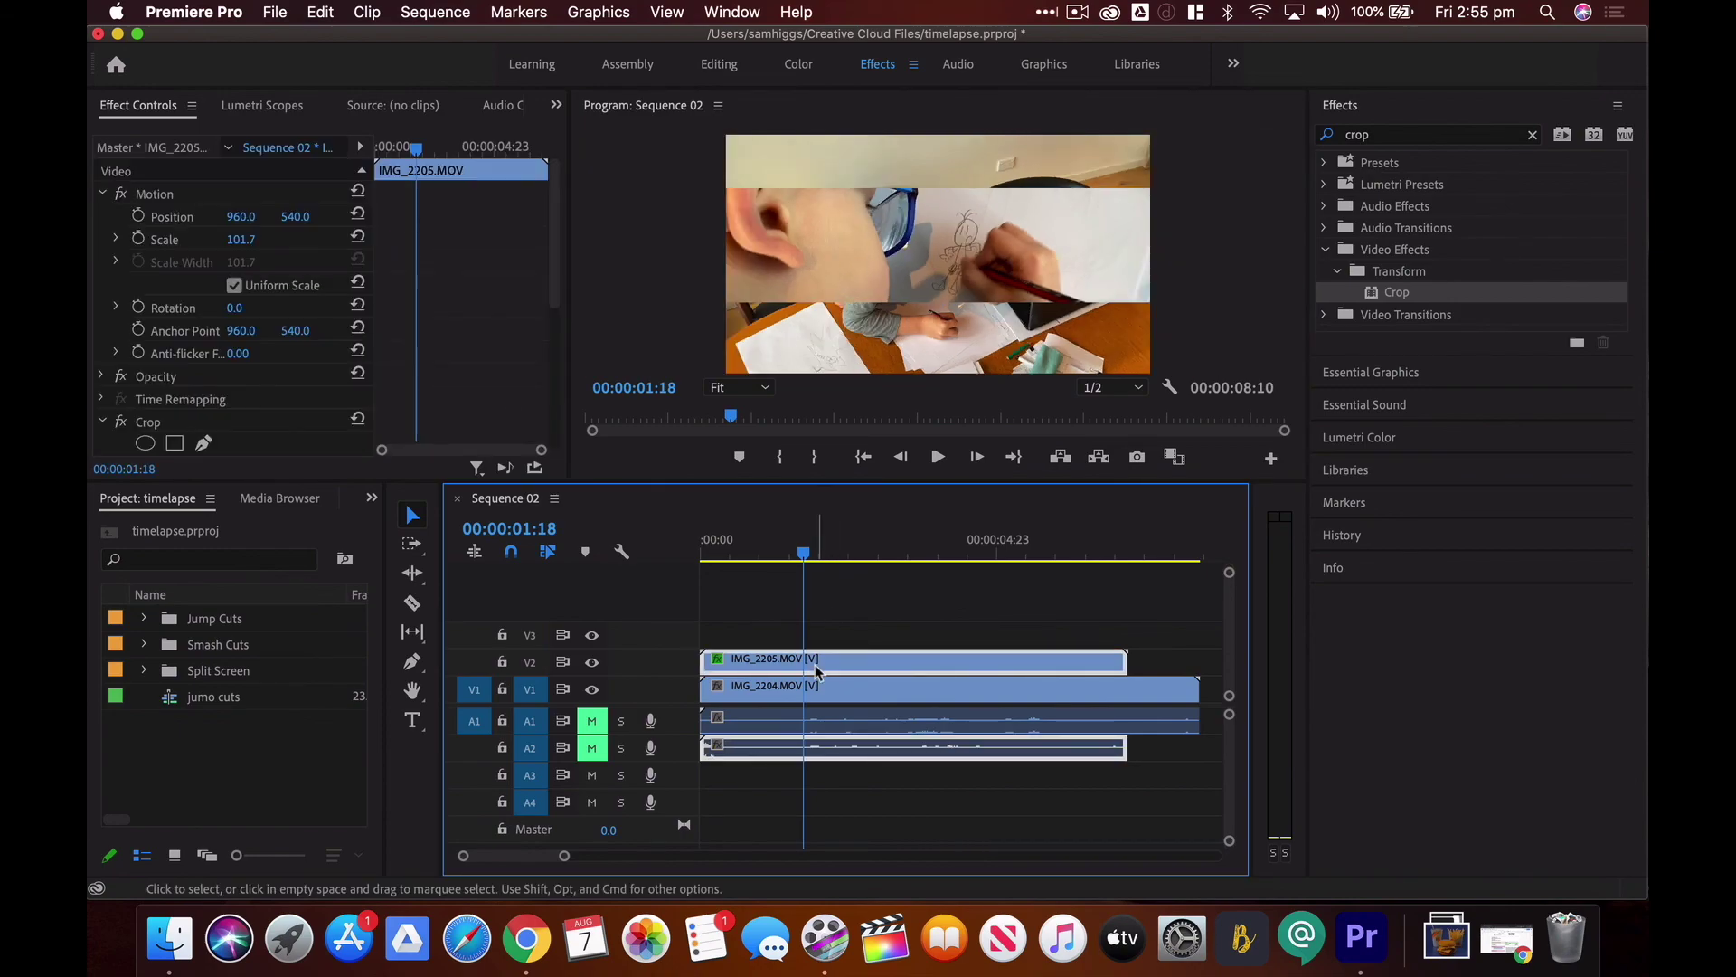
pyautogui.click(845, 244)
pyautogui.click(846, 229)
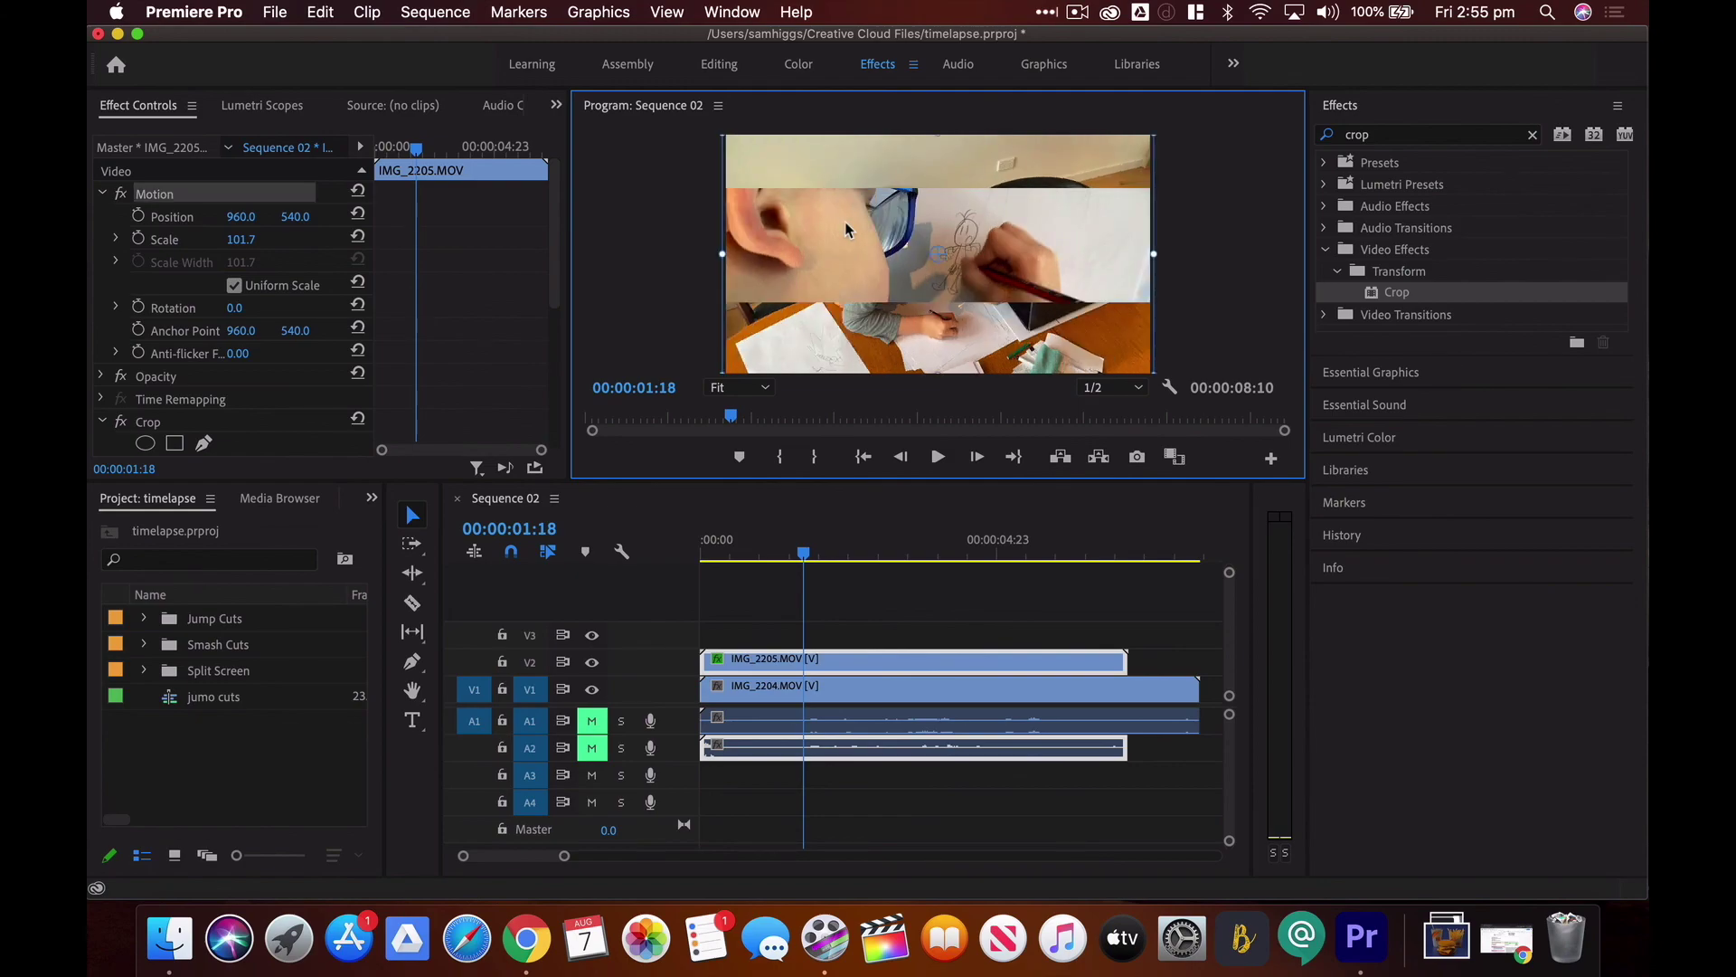
pyautogui.moveTo(853, 264); pyautogui.dragTo(850, 208)
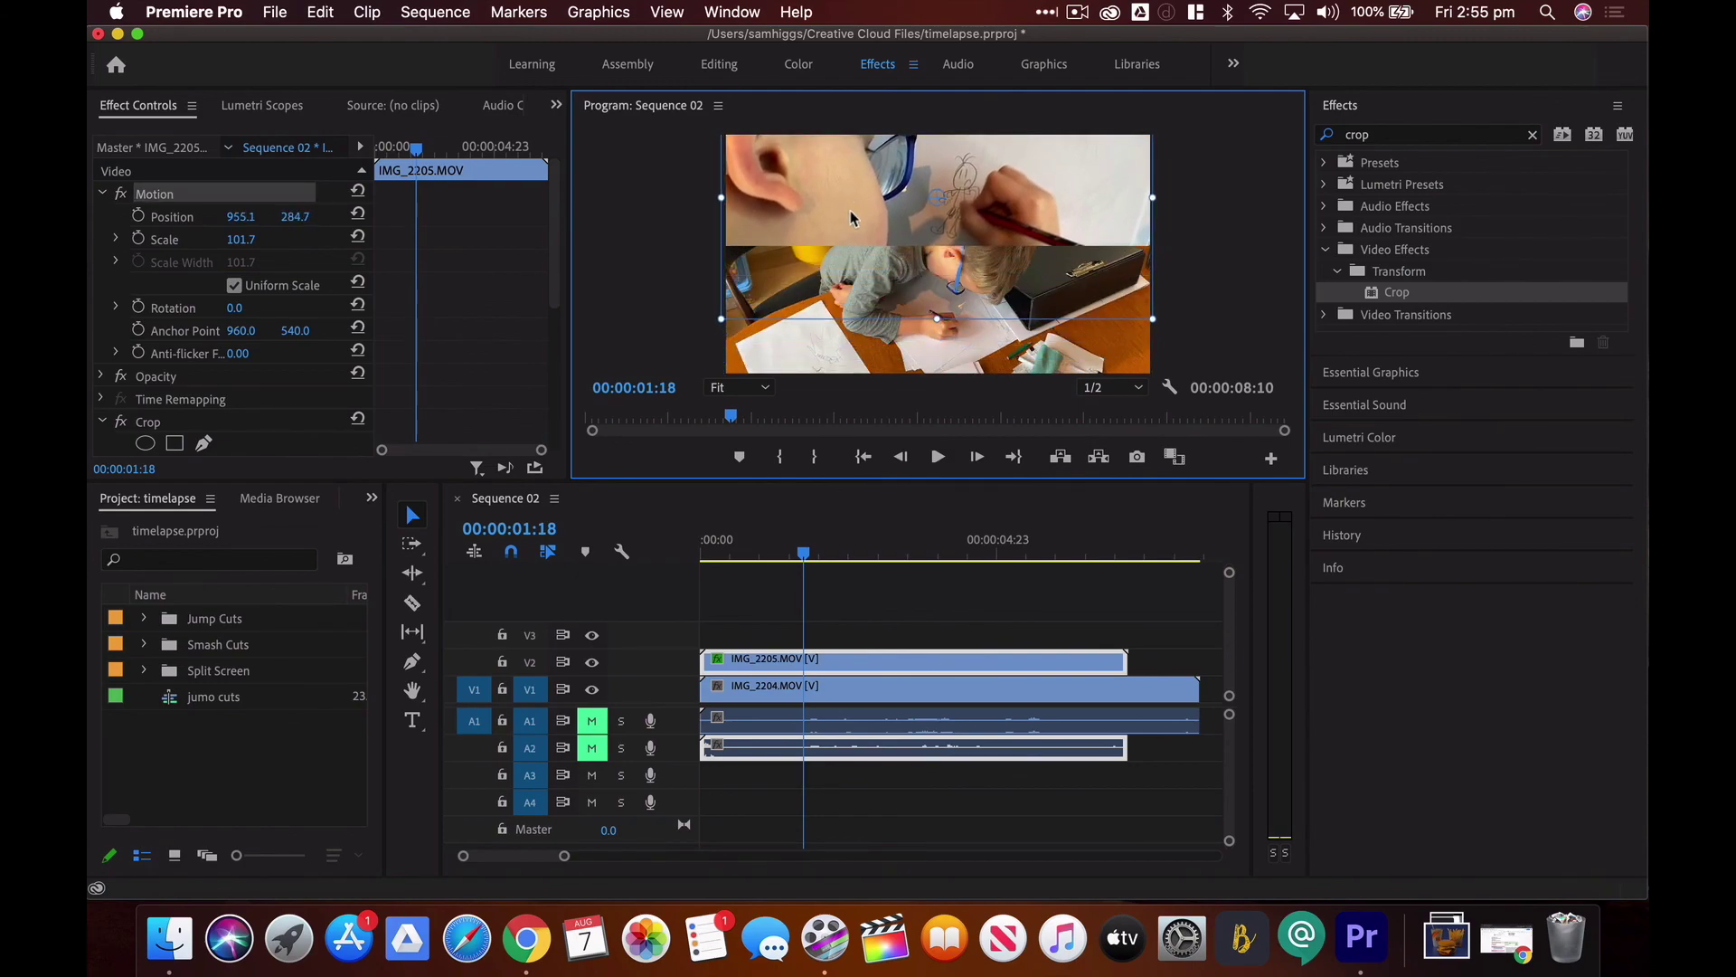
pyautogui.doubleClick(835, 695)
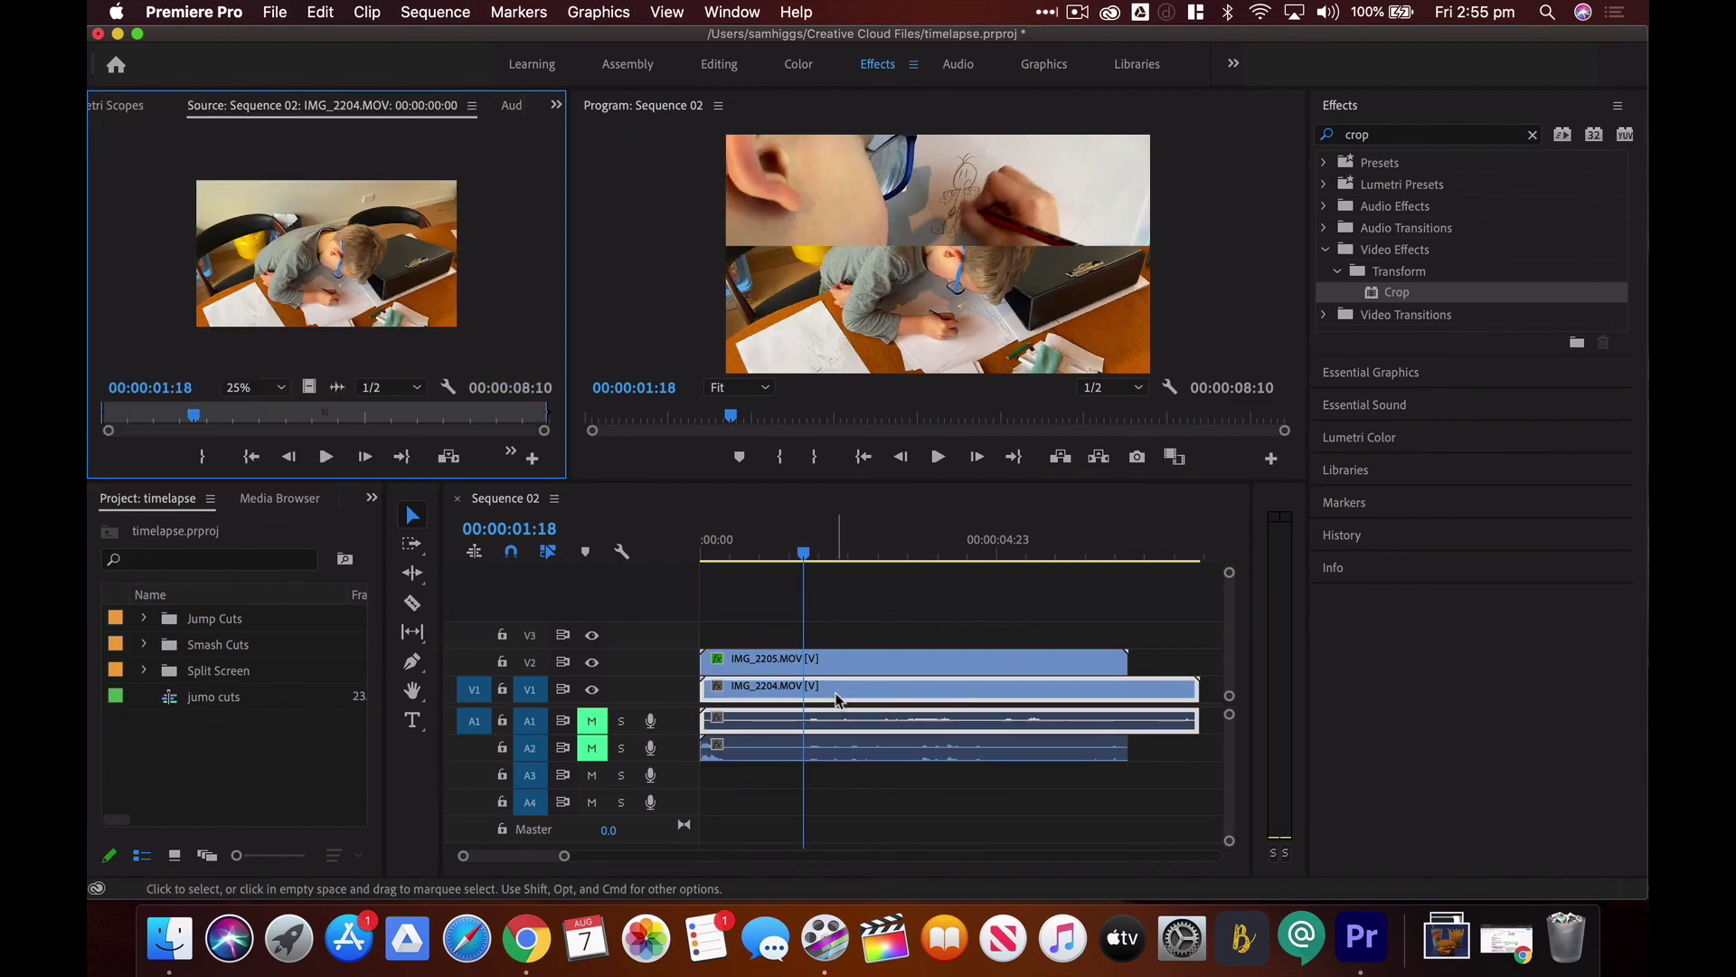
pyautogui.moveTo(850, 318); pyautogui.dragTo(848, 364)
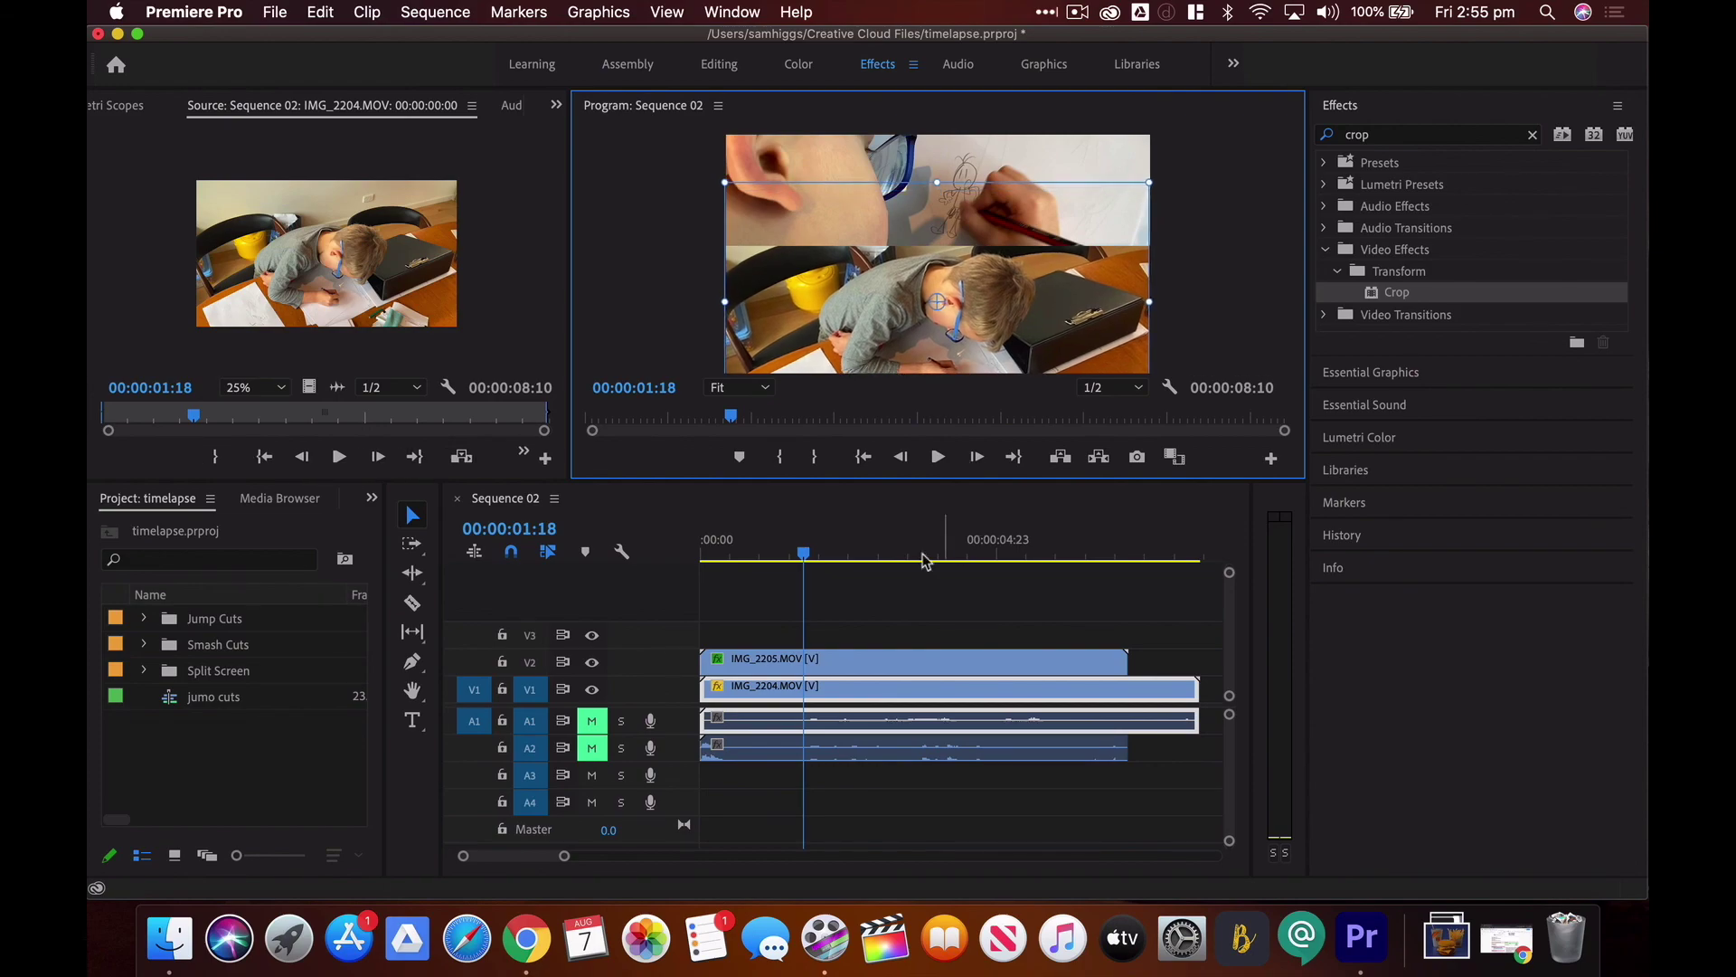
# Play the split screen from the start of Sequence 02
pyautogui.click(797, 561)
pyautogui.moveTo(797, 560); pyautogui.dragTo(682, 563)
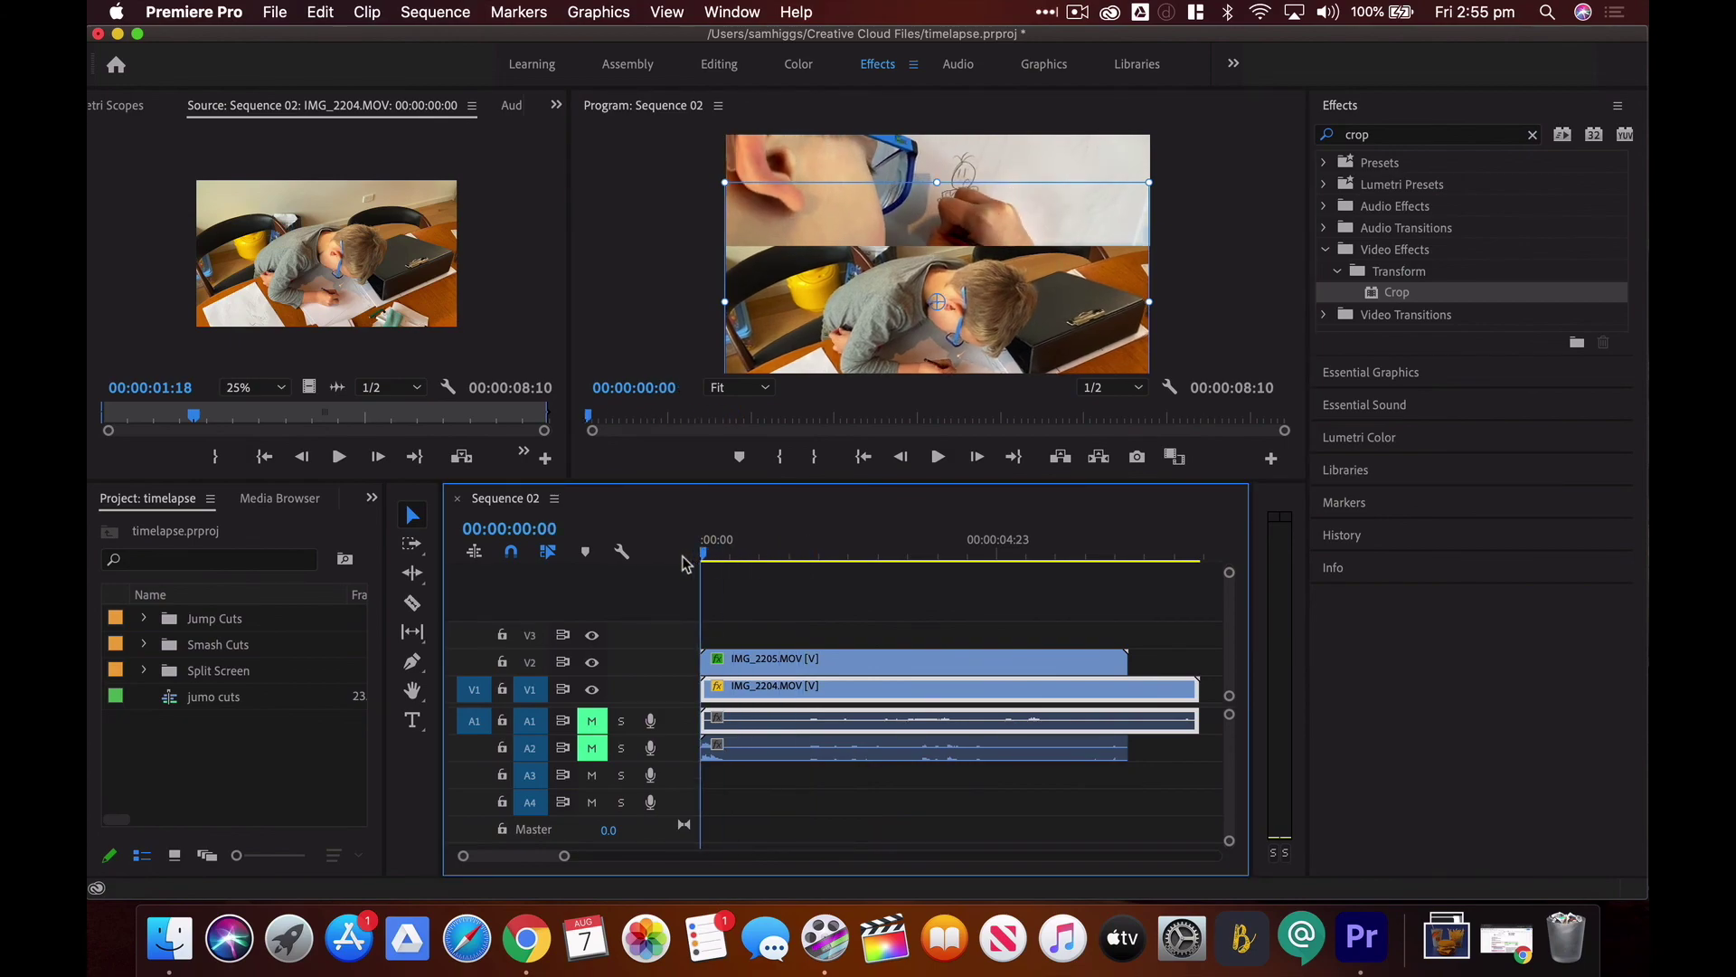
pyautogui.press('space')
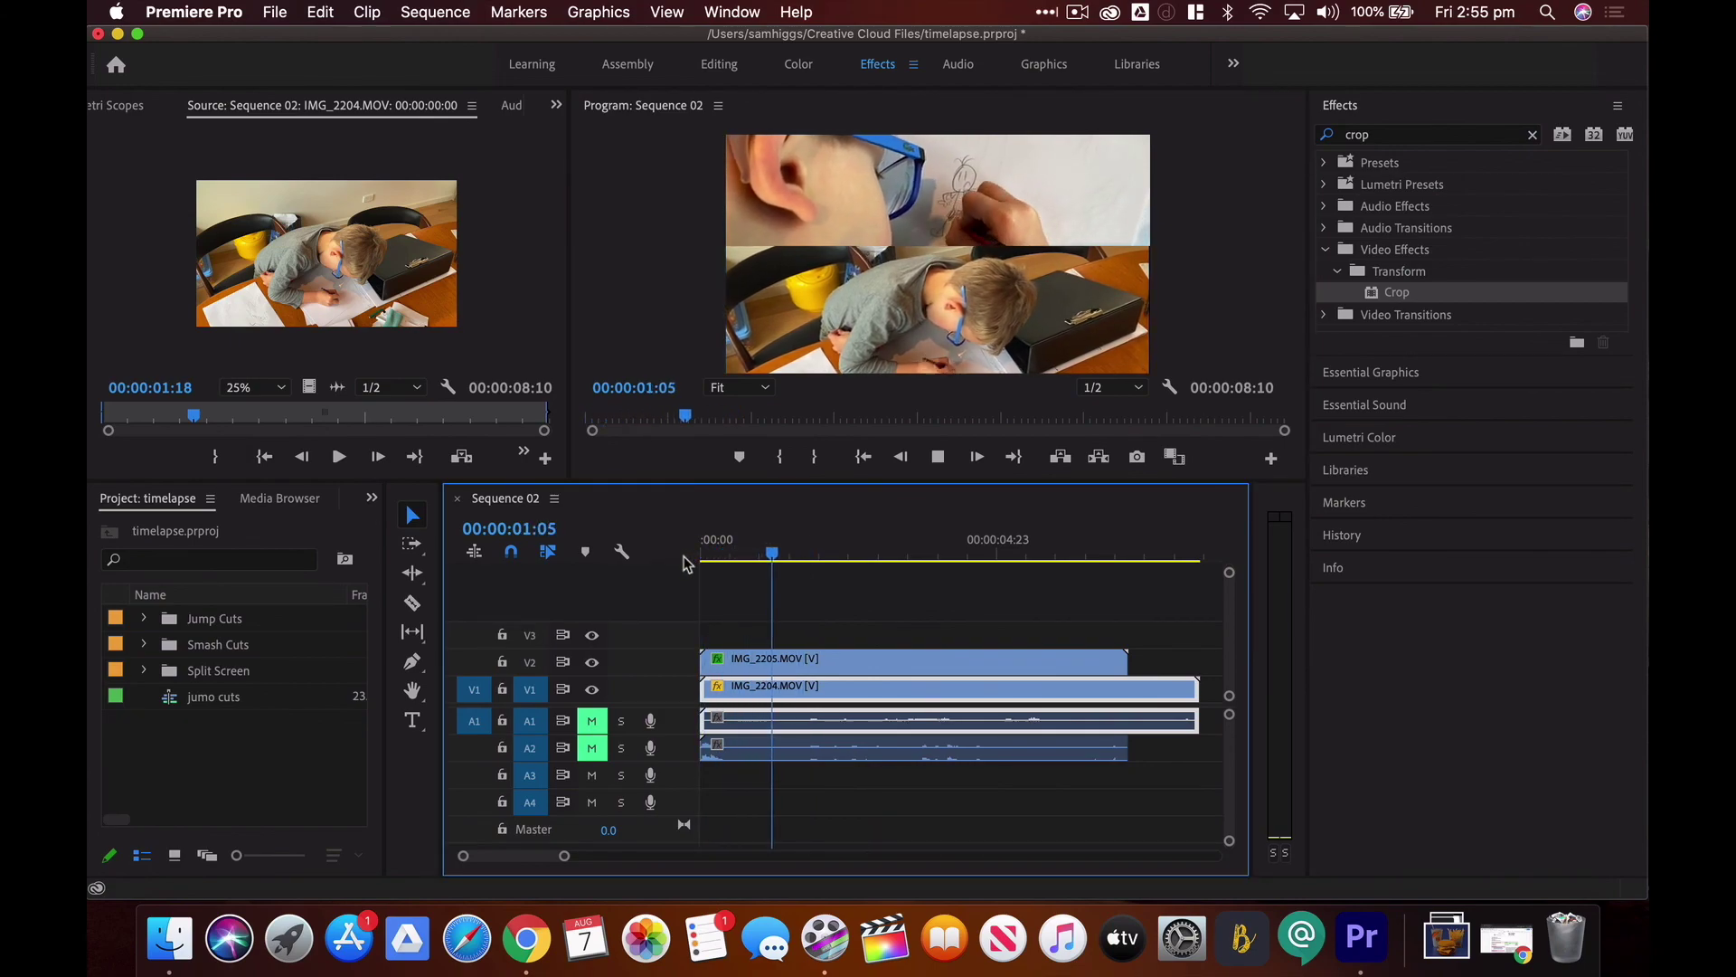